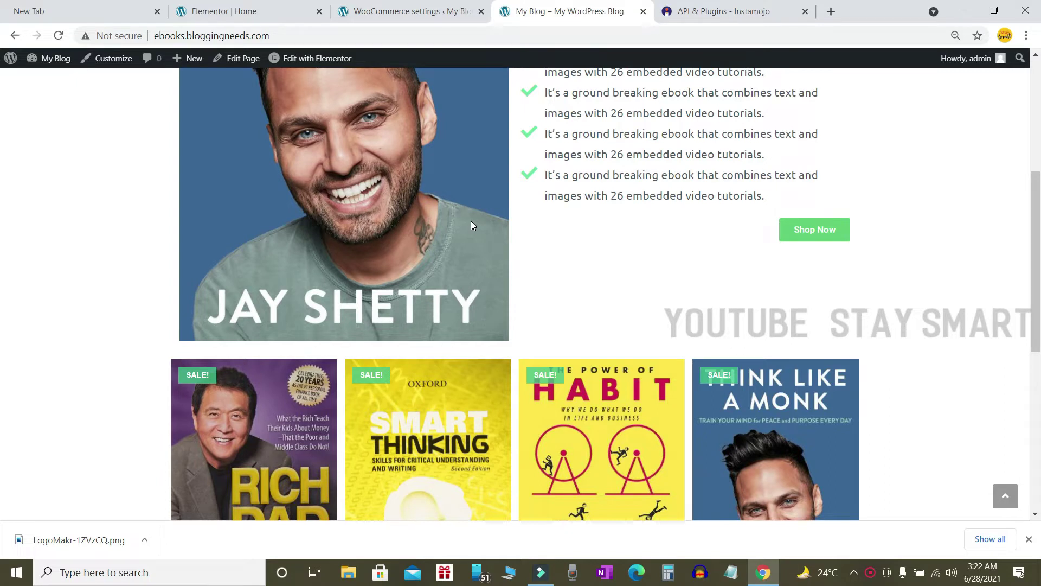
Examine the example ebook store and the new WordPress site's default front page, including its post and footer widgets
{"action": "scroll", "coordinate": [509, 305], "scroll_direction": "up", "scroll_amount": 2}
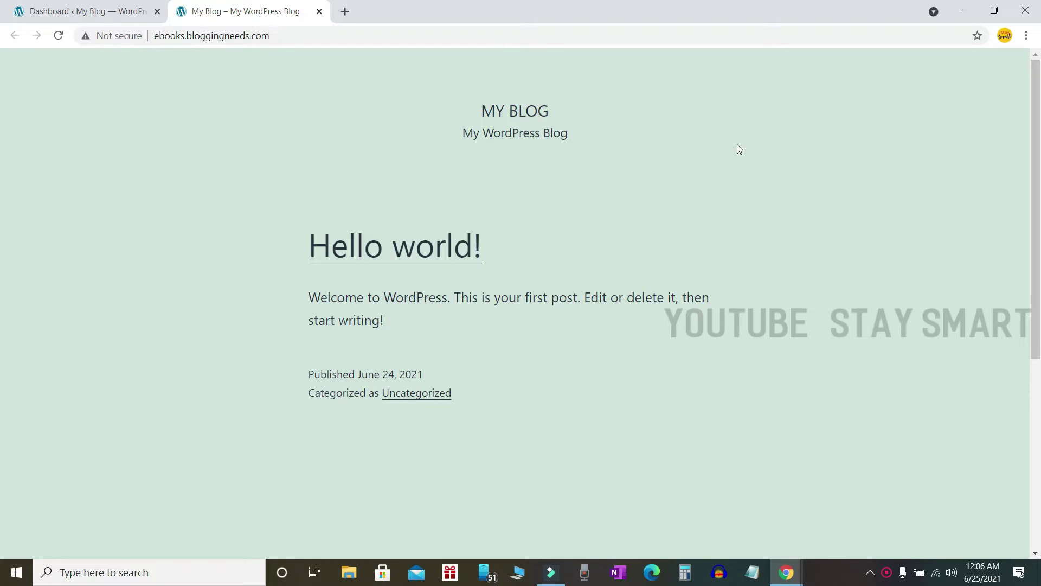
{"action": "scroll", "coordinate": [718, 126], "scroll_direction": "down", "scroll_amount": 5}
{"action": "scroll", "coordinate": [710, 130], "scroll_direction": "up", "scroll_amount": 5}
{"action": "key", "text": "ctrl+shift+Tab"}
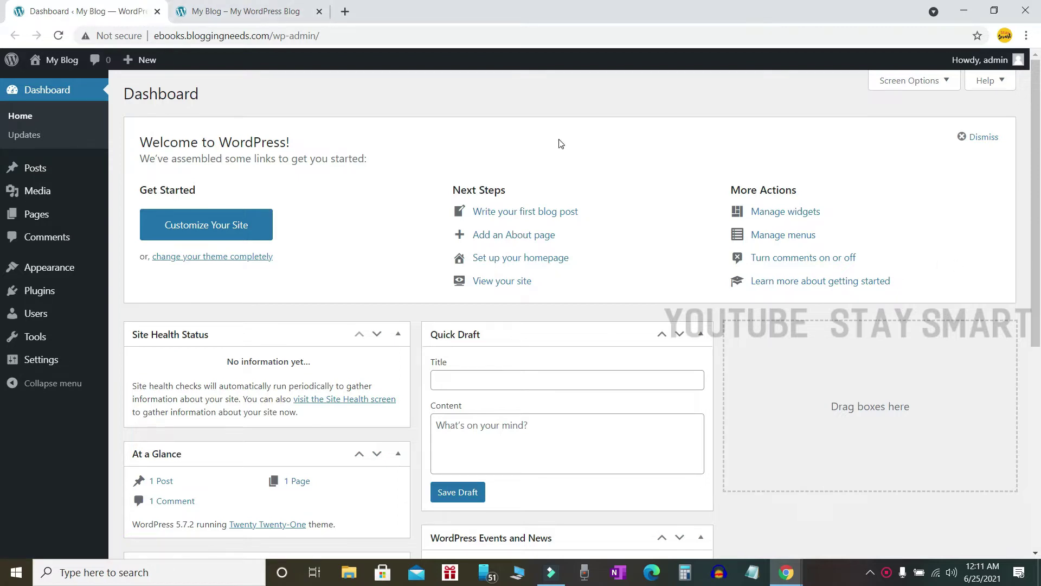
{"action": "left_click", "coordinate": [261, 12]}
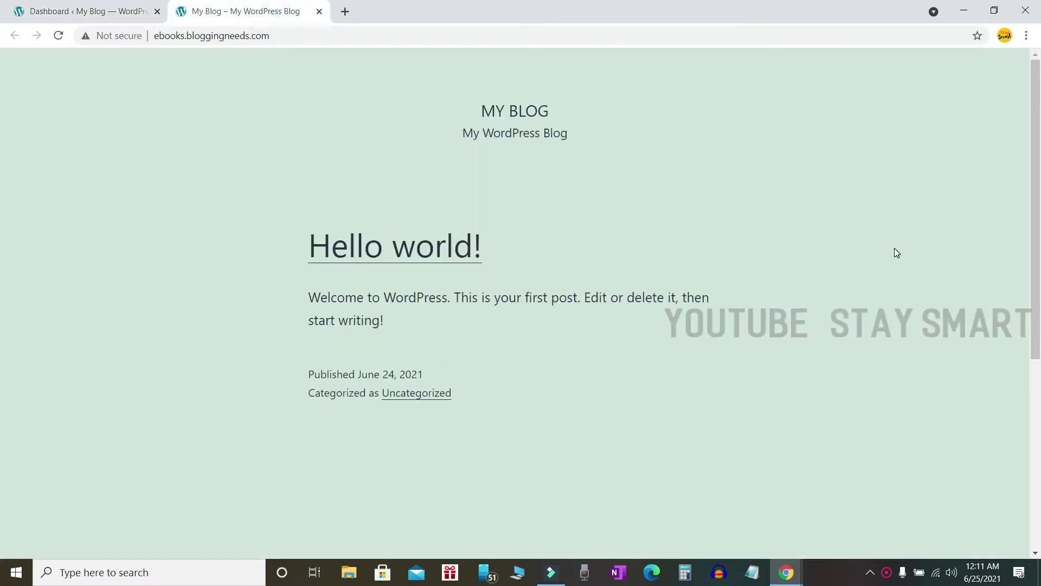
{"action": "scroll", "coordinate": [99, 145], "scroll_direction": "down", "scroll_amount": 6}
{"action": "scroll", "coordinate": [129, 130], "scroll_direction": "up", "scroll_amount": 6}
{"action": "scroll", "coordinate": [304, 154], "scroll_direction": "down", "scroll_amount": 4}
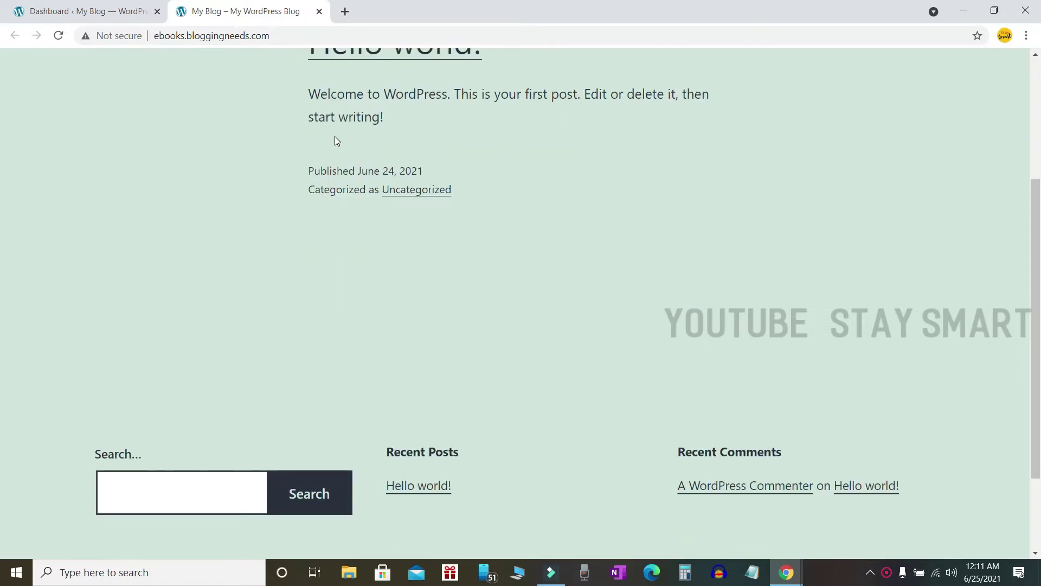
{"action": "scroll", "coordinate": [335, 140], "scroll_direction": "down", "scroll_amount": 2}
{"action": "scroll", "coordinate": [335, 182], "scroll_direction": "up", "scroll_amount": 6}
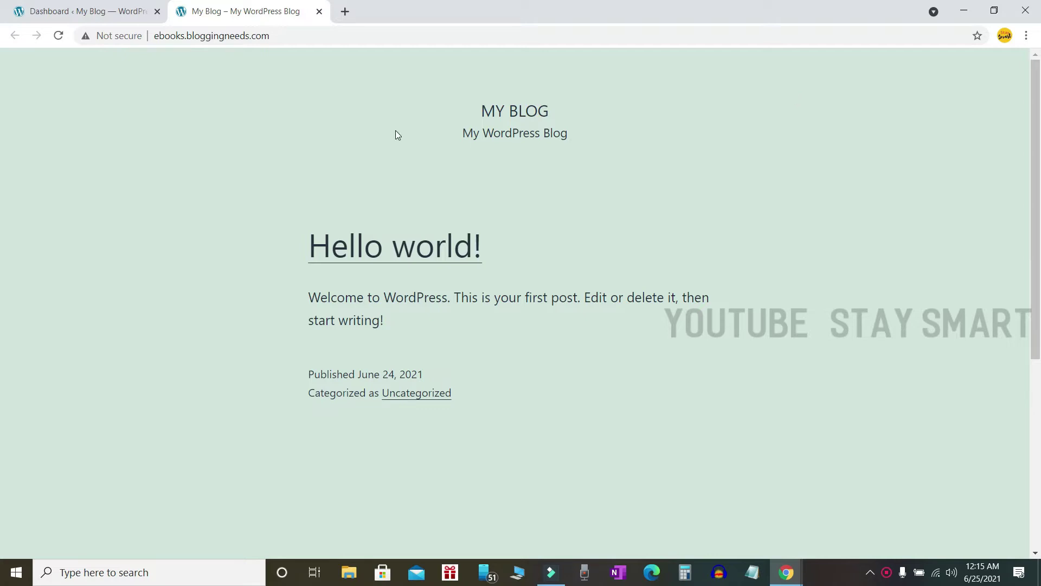
From the WordPress dashboard, search the theme directory for "oceanwp"
{"action": "left_click", "coordinate": [84, 12]}
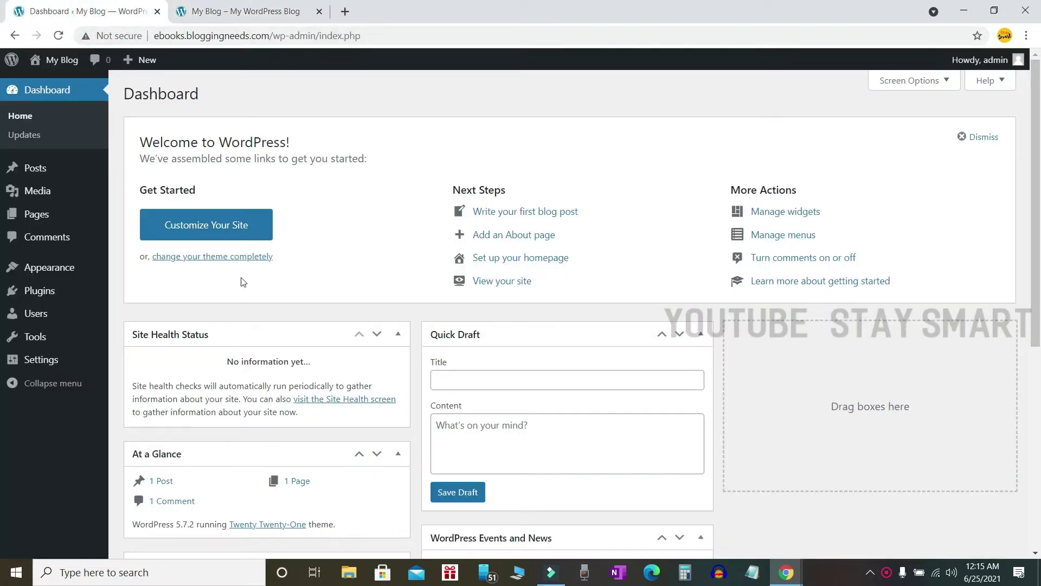
{"action": "mouse_move", "coordinate": [51, 271]}
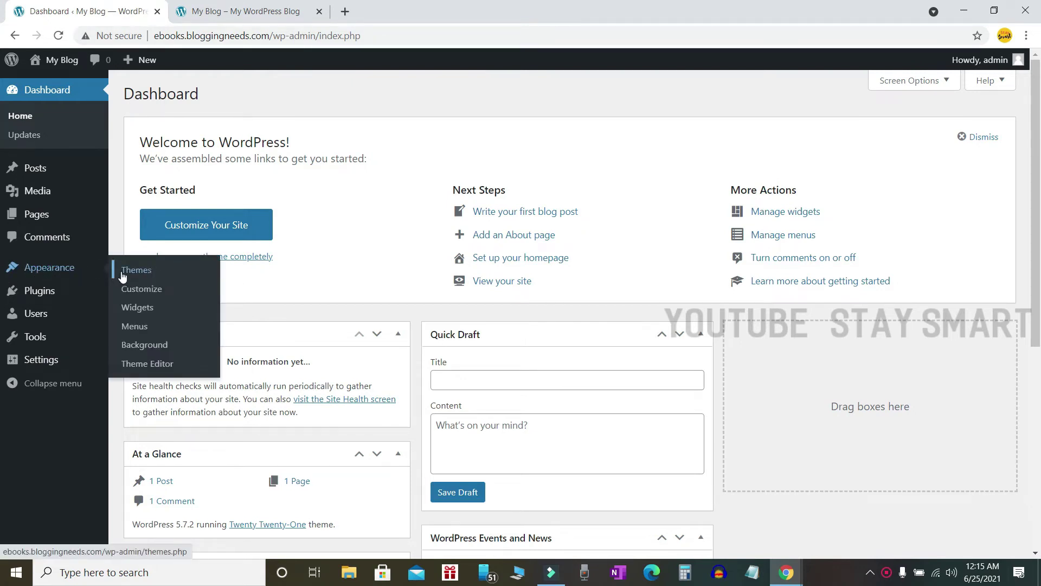
{"action": "left_click", "coordinate": [142, 270]}
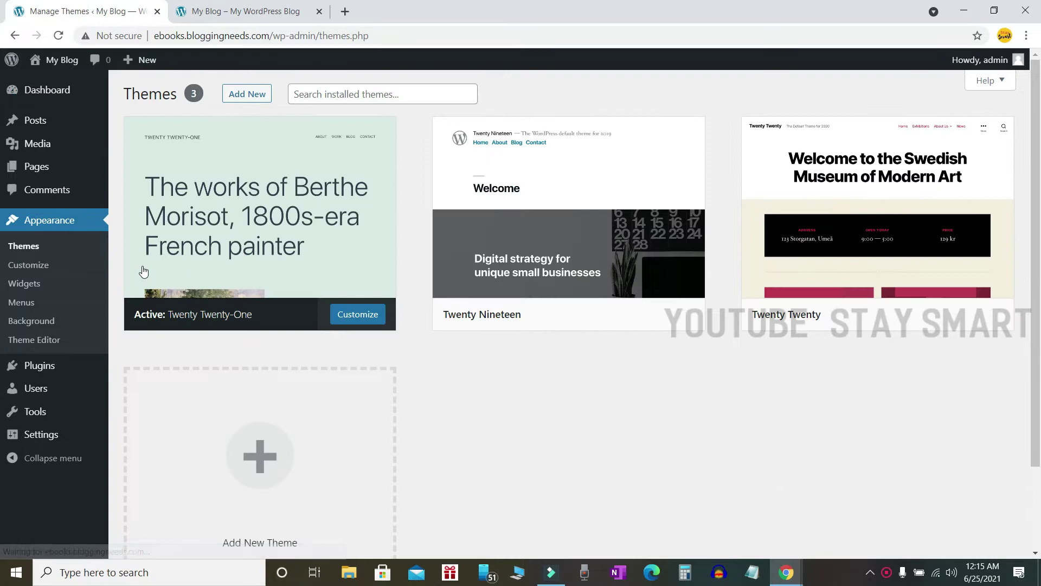
{"action": "left_click", "coordinate": [245, 95]}
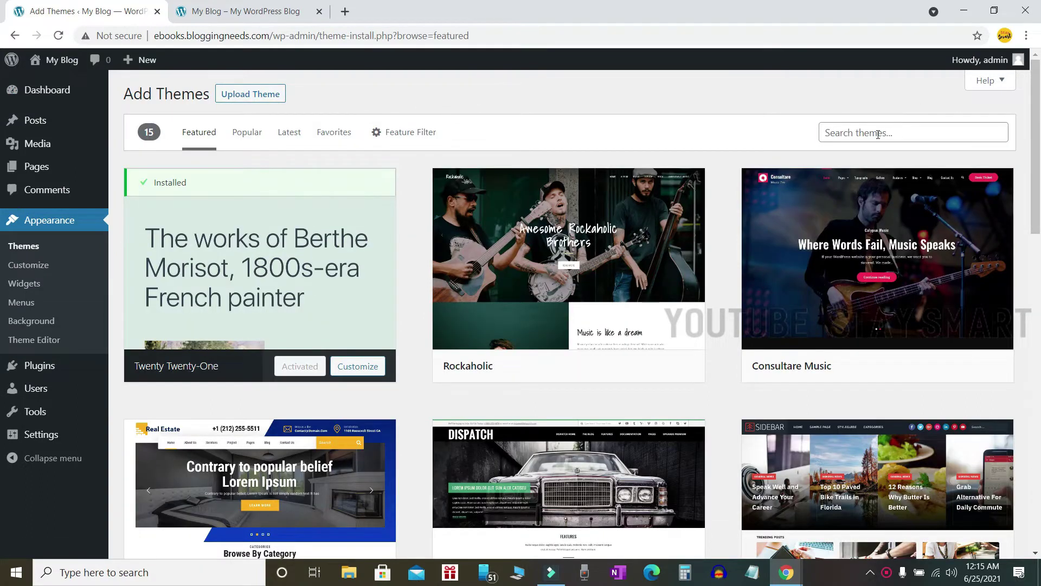
{"action": "left_click", "coordinate": [878, 133]}
{"action": "left_click", "coordinate": [854, 157]}
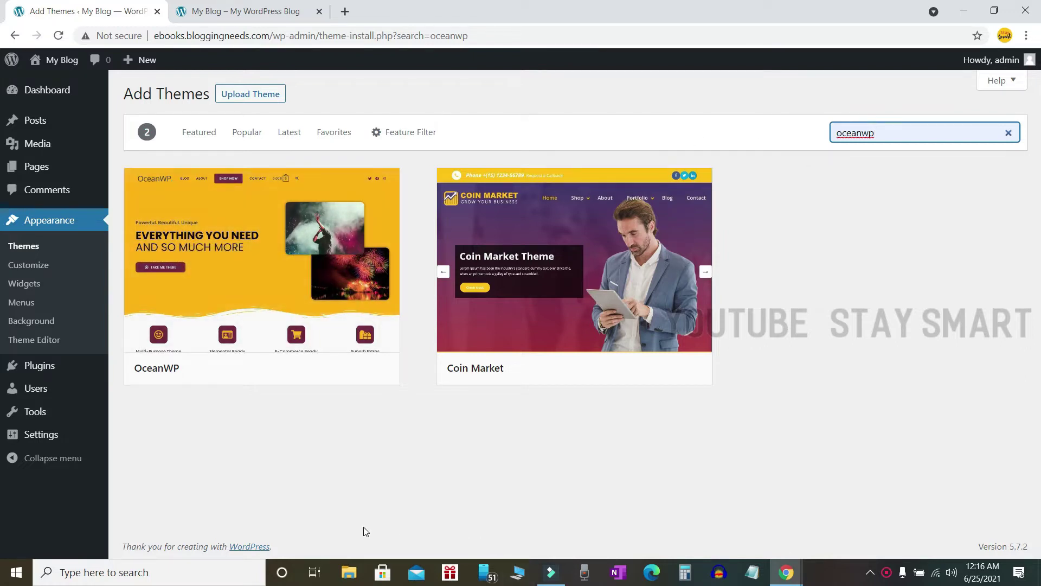
Install and activate the OceanWP theme from the search results
{"action": "mouse_move", "coordinate": [145, 381]}
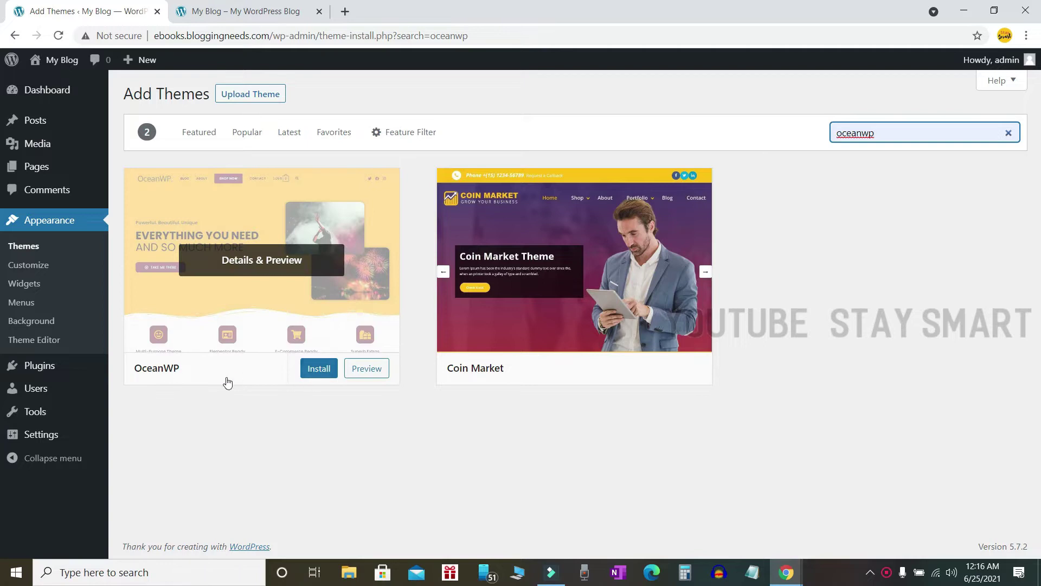
{"action": "left_click", "coordinate": [306, 379]}
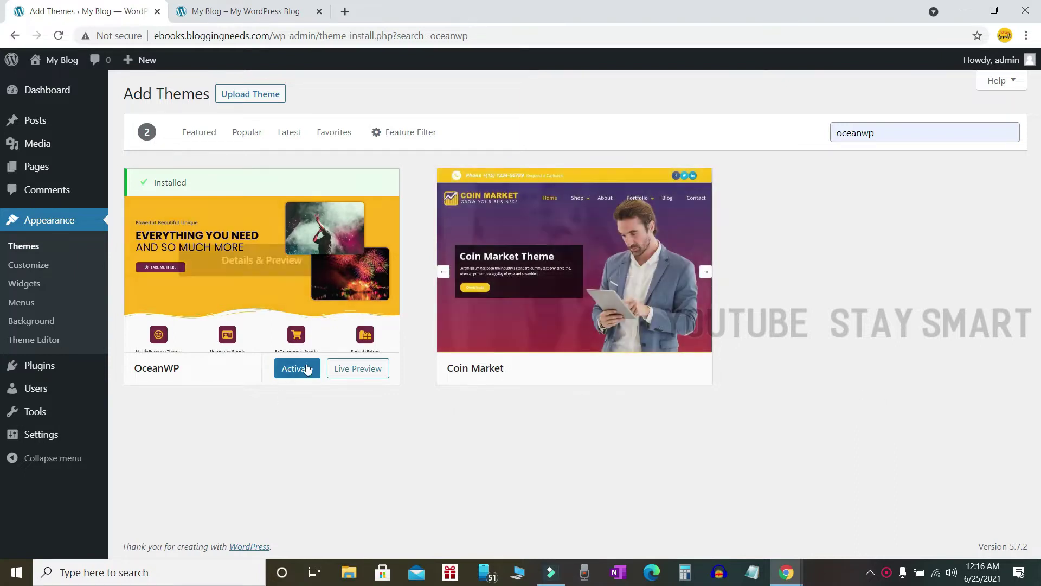
{"action": "left_click", "coordinate": [297, 369]}
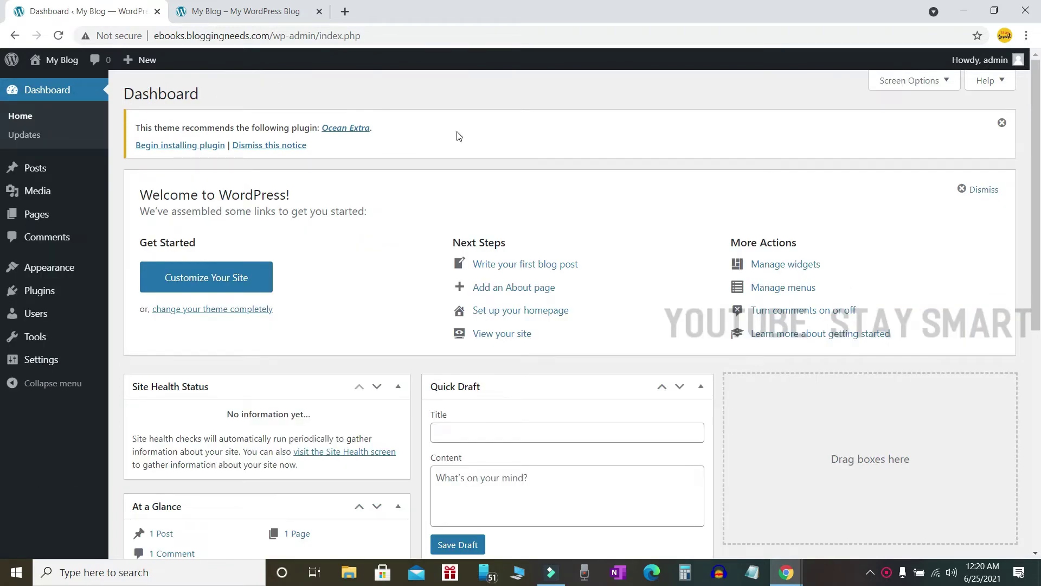
Install the Ocean Extra plugin recommended in the theme's dashboard notice
{"action": "left_click_drag", "start_coordinate": [146, 125], "coordinate": [320, 129]}
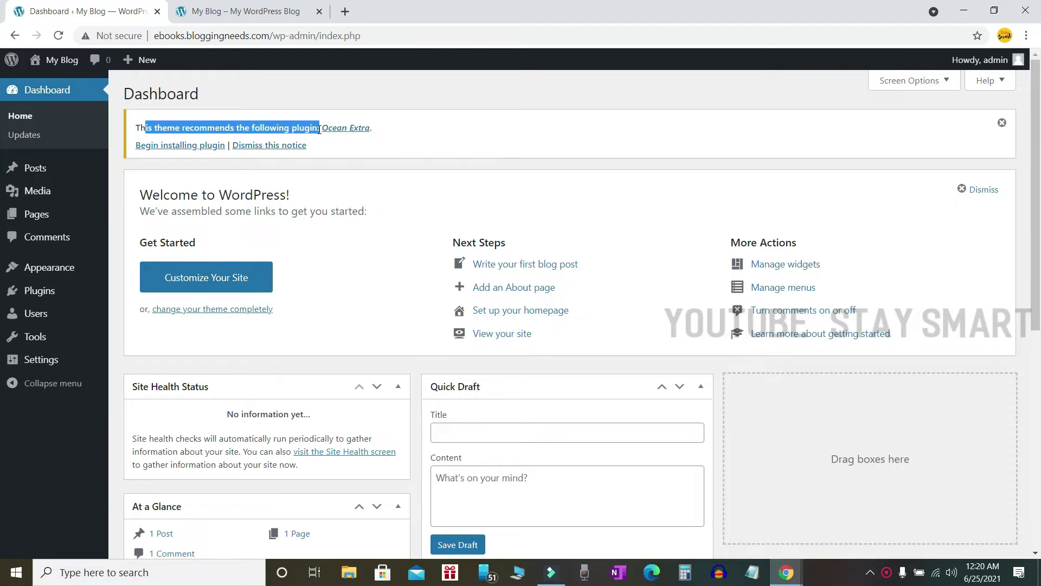
{"action": "left_click", "coordinate": [350, 161]}
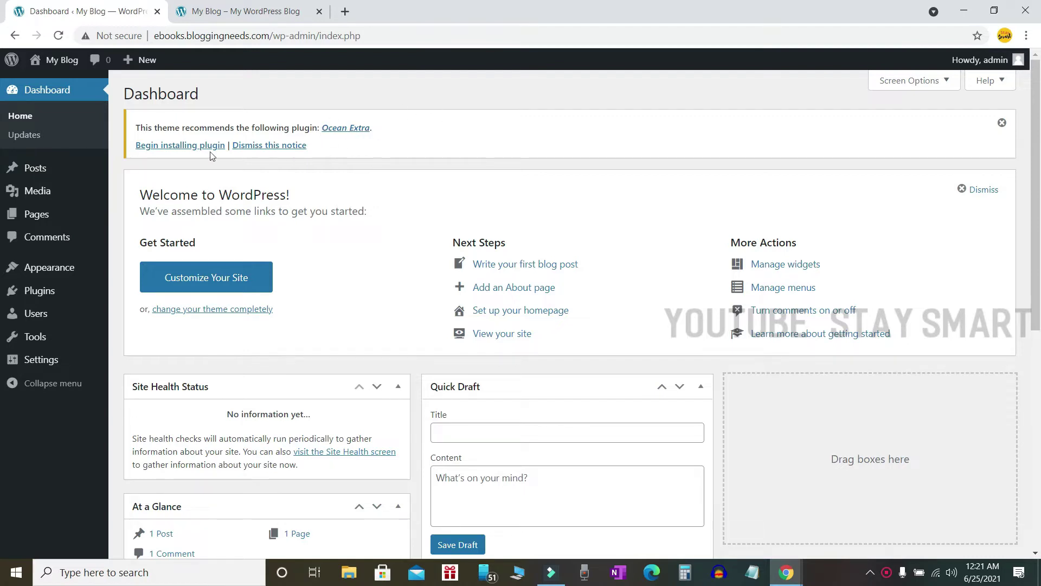
{"action": "left_click", "coordinate": [173, 151]}
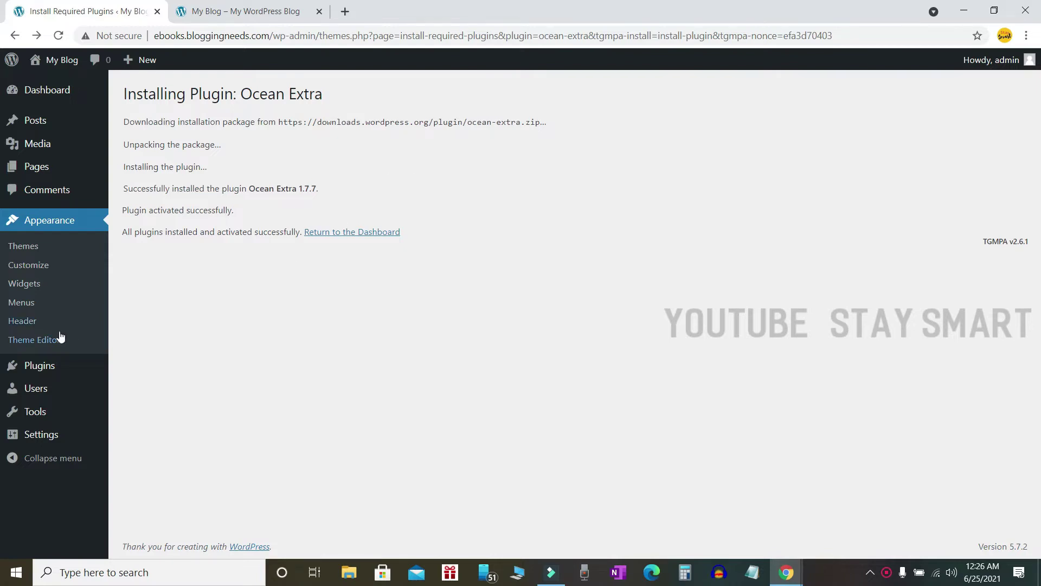
Search the directory of new plugins for "elementor"
{"action": "mouse_move", "coordinate": [18, 371]}
{"action": "left_click", "coordinate": [143, 386]}
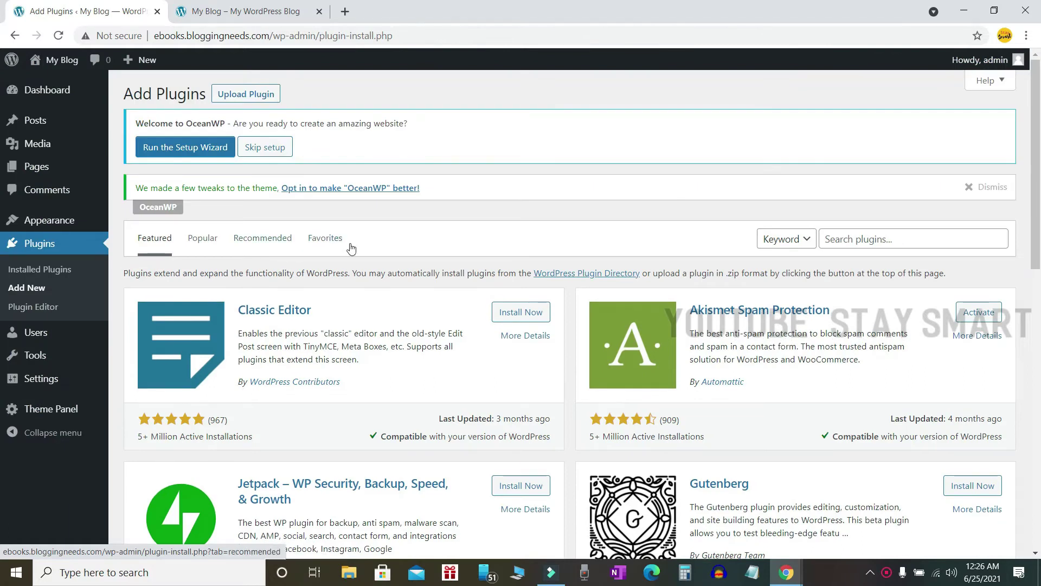
{"action": "left_click", "coordinate": [914, 237]}
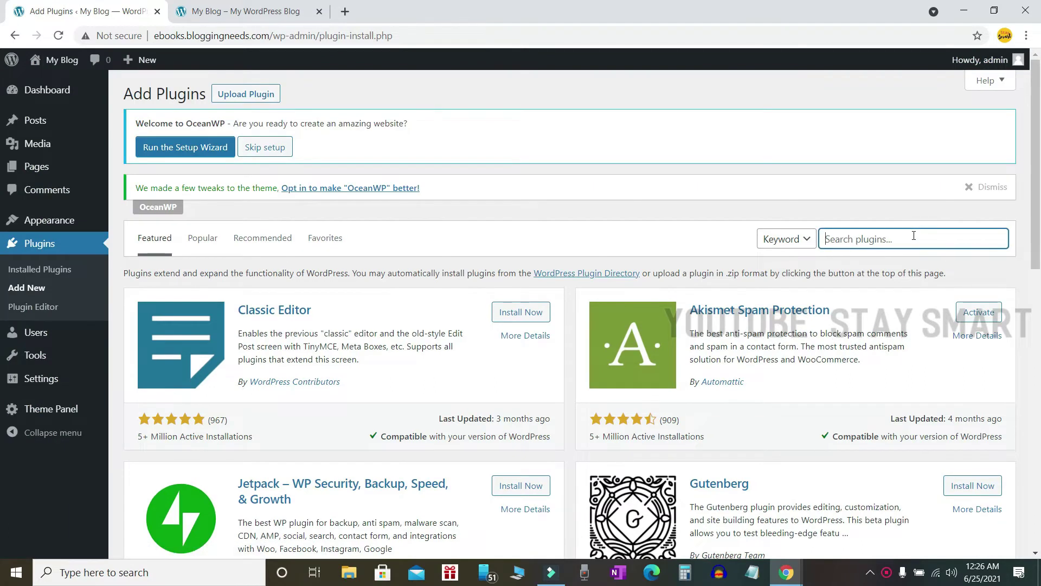
{"action": "type", "text": "elementor"}
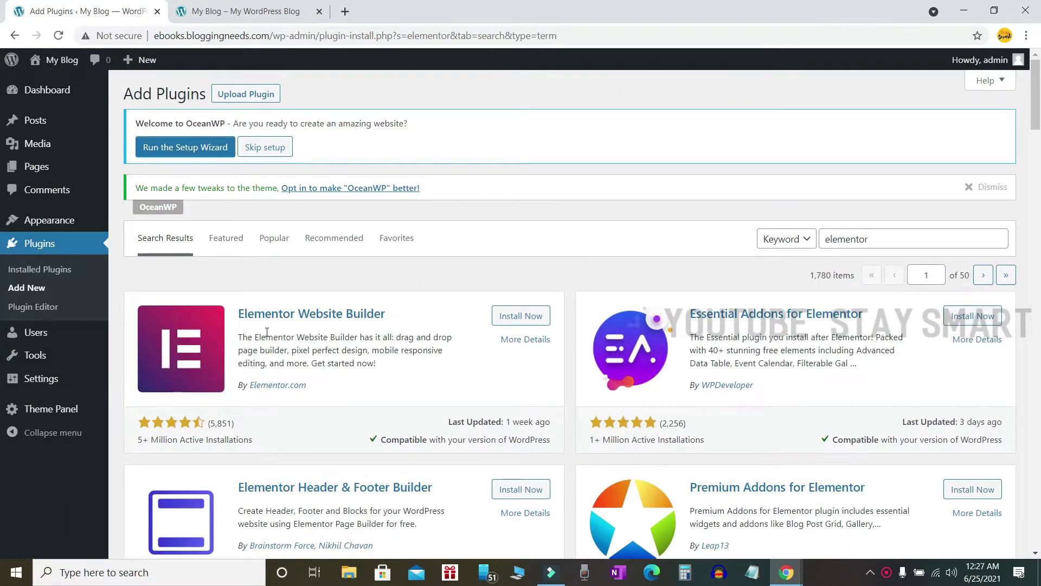
Install and activate the Elementor Website Builder plugin from the search results
{"action": "left_click_drag", "start_coordinate": [228, 323], "coordinate": [386, 315]}
{"action": "scroll", "coordinate": [349, 267], "scroll_direction": "down", "scroll_amount": 3}
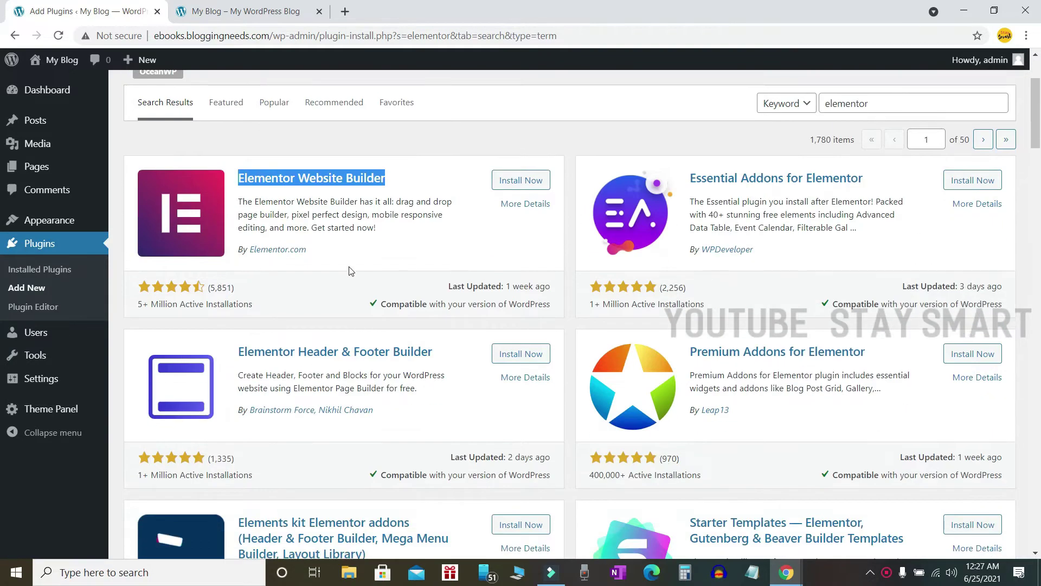
{"action": "left_click", "coordinate": [259, 322]}
{"action": "left_click_drag", "start_coordinate": [133, 309], "coordinate": [129, 295]}
{"action": "left_click", "coordinate": [184, 317]}
{"action": "left_click_drag", "start_coordinate": [201, 311], "coordinate": [212, 293]}
{"action": "left_click", "coordinate": [256, 318]}
{"action": "scroll", "coordinate": [280, 328], "scroll_direction": "up", "scroll_amount": 1}
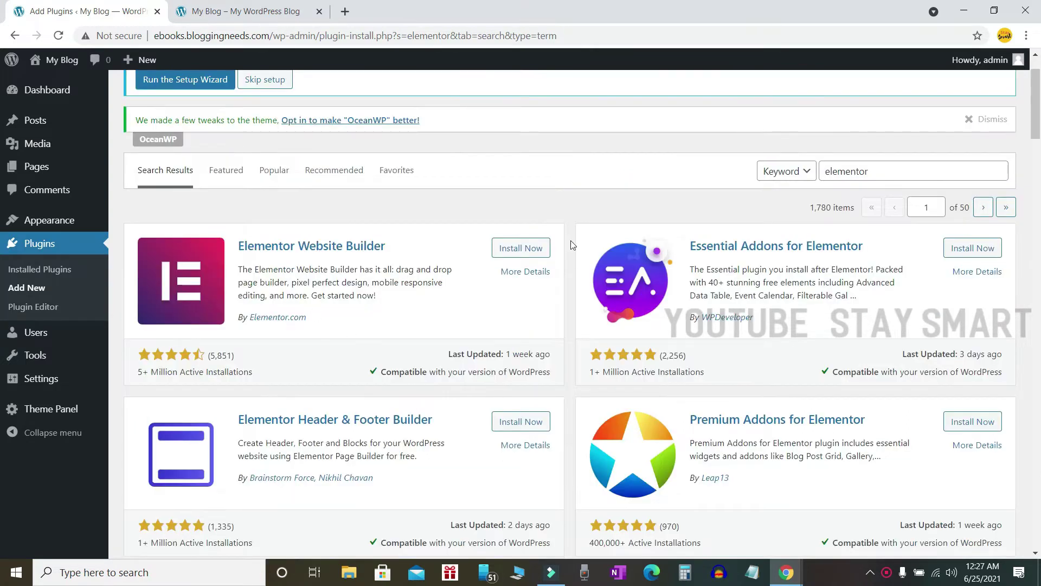
{"action": "left_click", "coordinate": [519, 249]}
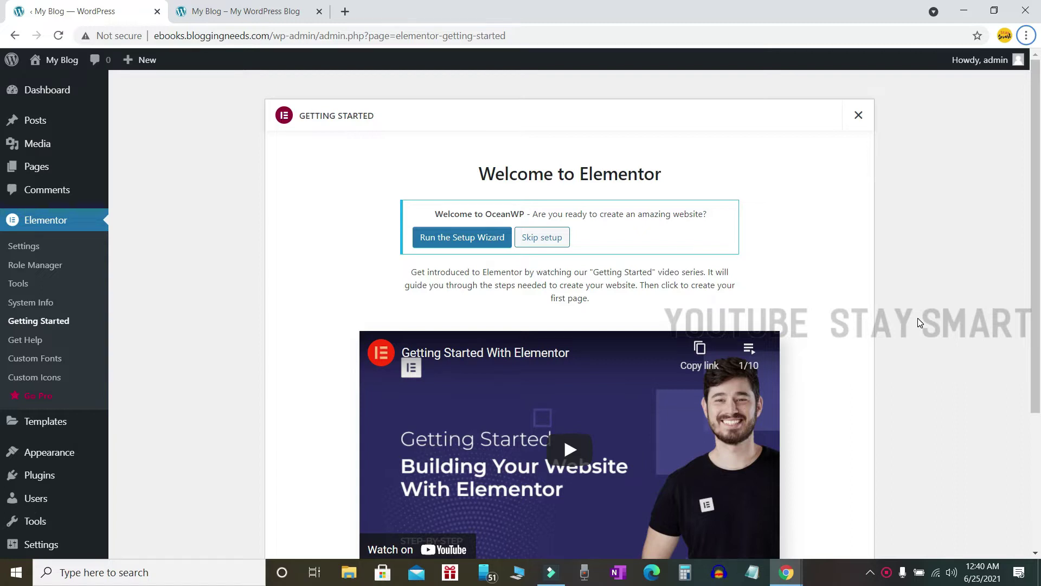
{"action": "left_click", "coordinate": [247, 248]}
Search the directory of new plugins for "woocommerce"
{"action": "mouse_move", "coordinate": [40, 475]}
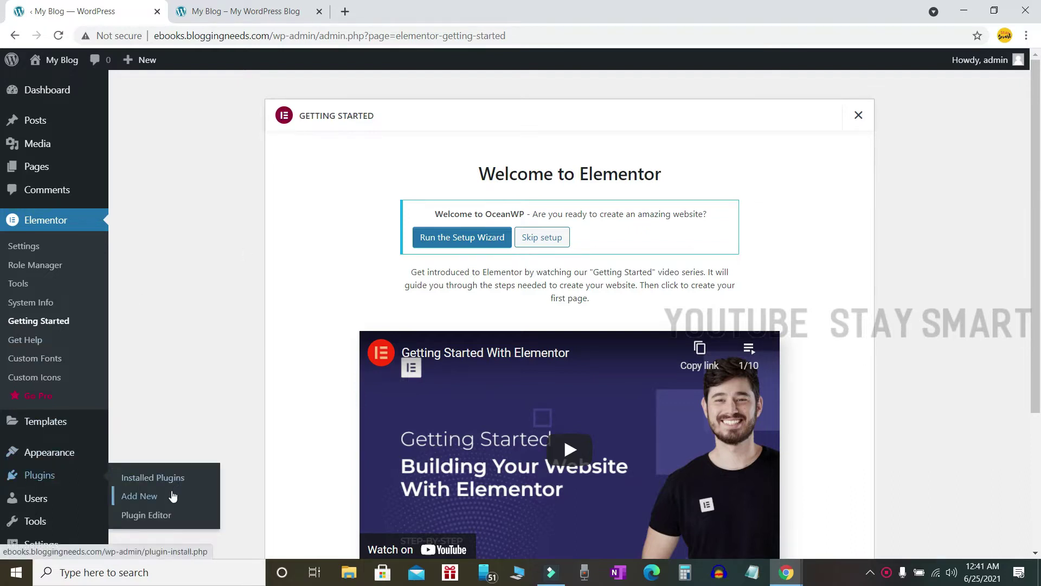
{"action": "left_click", "coordinate": [144, 496]}
{"action": "left_click", "coordinate": [829, 239]}
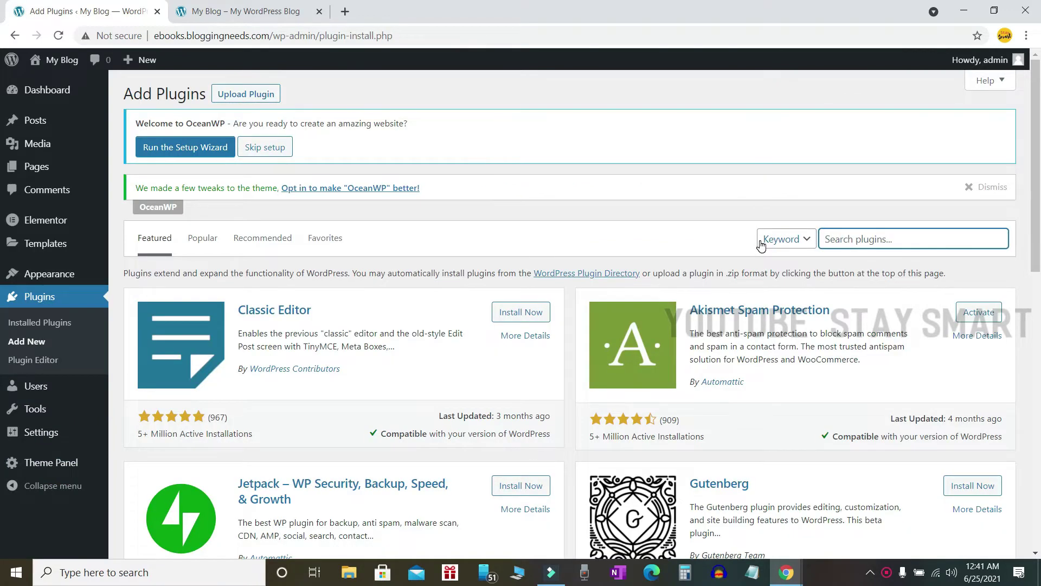
{"action": "type", "text": "woocommerce"}
Install and activate the WooCommerce plugin by Automattic
{"action": "scroll", "coordinate": [276, 236], "scroll_direction": "down", "scroll_amount": 3}
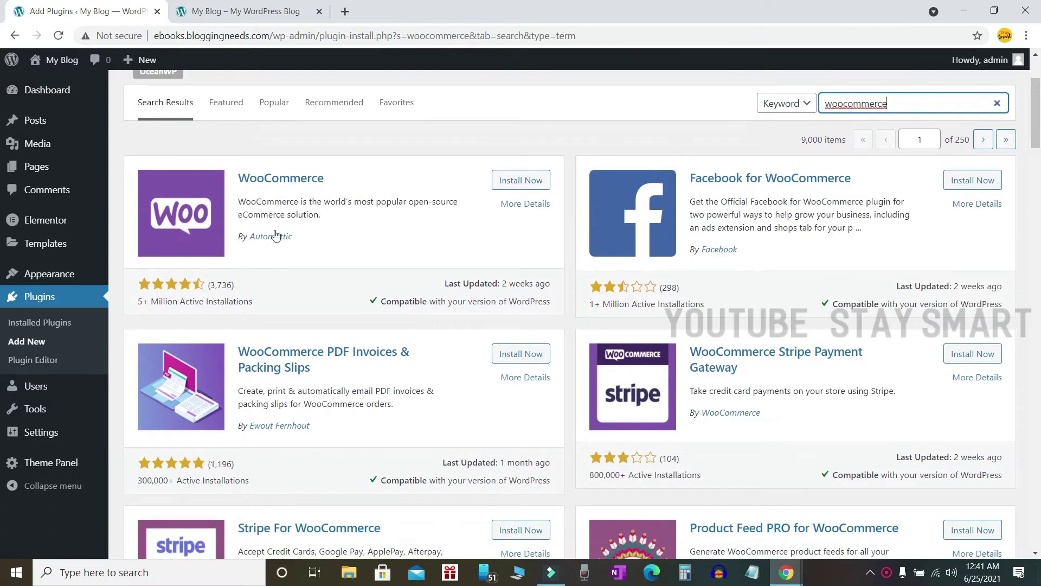
{"action": "left_click_drag", "start_coordinate": [134, 299], "coordinate": [161, 317]}
{"action": "left_click", "coordinate": [190, 317]}
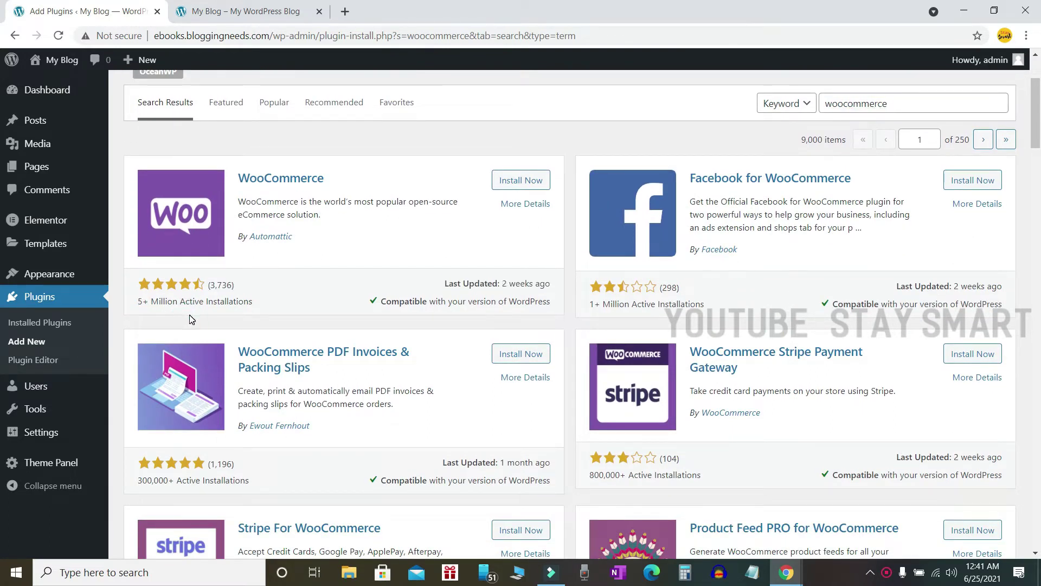
{"action": "left_click", "coordinate": [517, 183]}
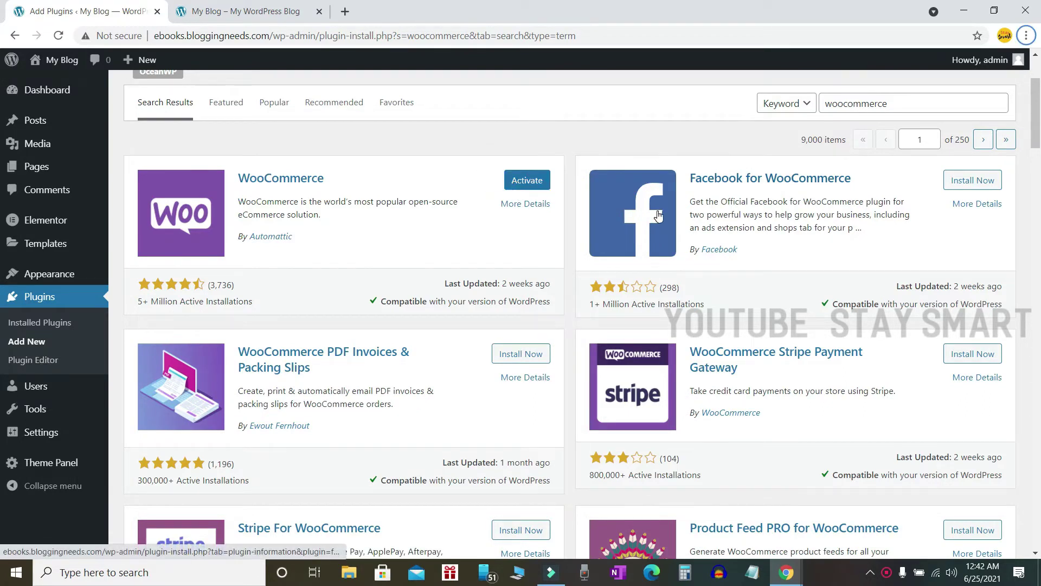
{"action": "left_click", "coordinate": [532, 184]}
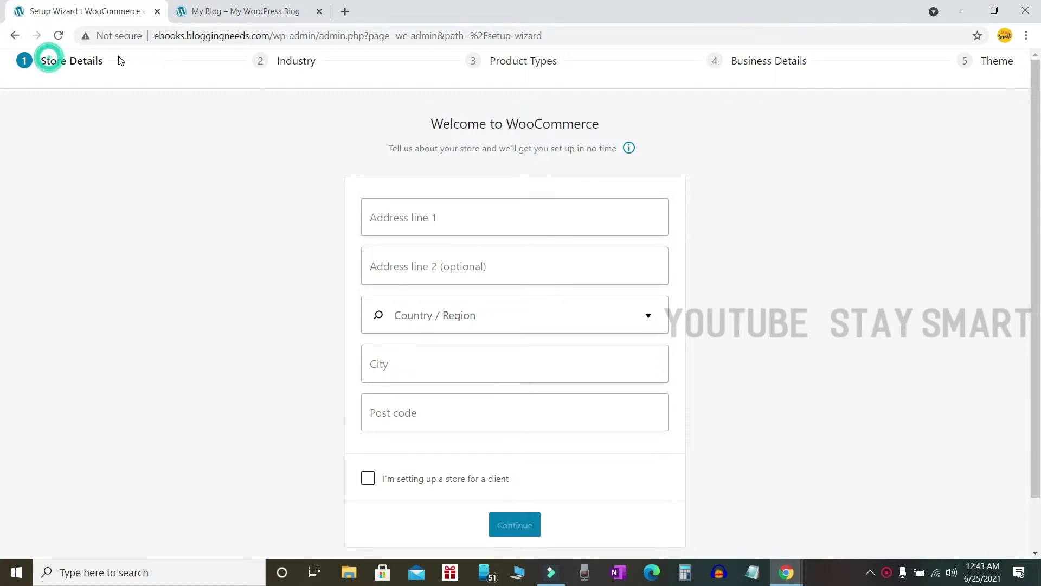
Fill in the store's address lines, country/region, city and post code in the WooCommerce setup wizard using a saved address
{"action": "left_click", "coordinate": [518, 205]}
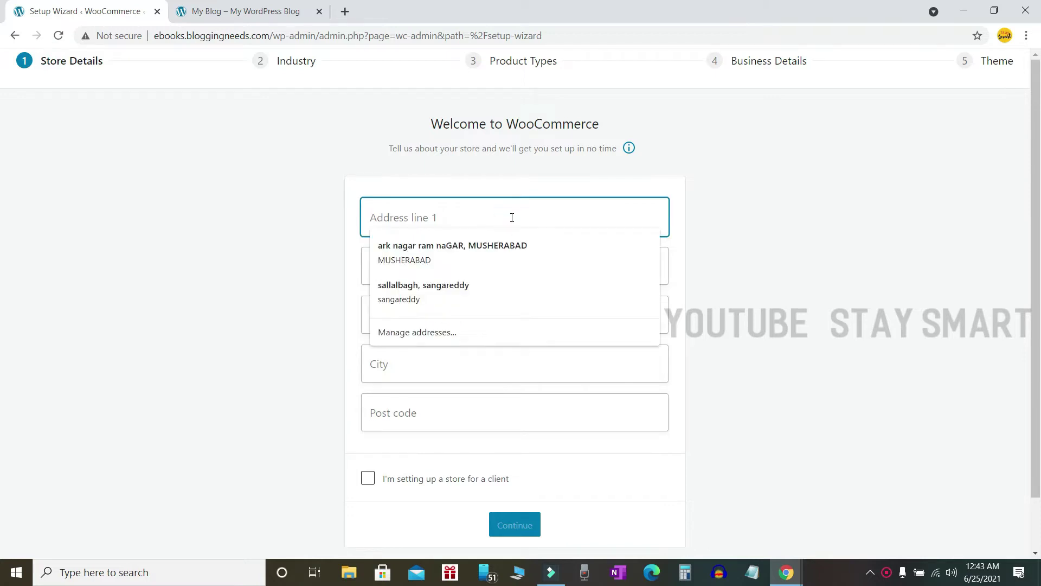
{"action": "scroll", "coordinate": [776, 242], "scroll_direction": "down", "scroll_amount": 1}
{"action": "left_click", "coordinate": [498, 196]}
{"action": "left_click", "coordinate": [453, 159]}
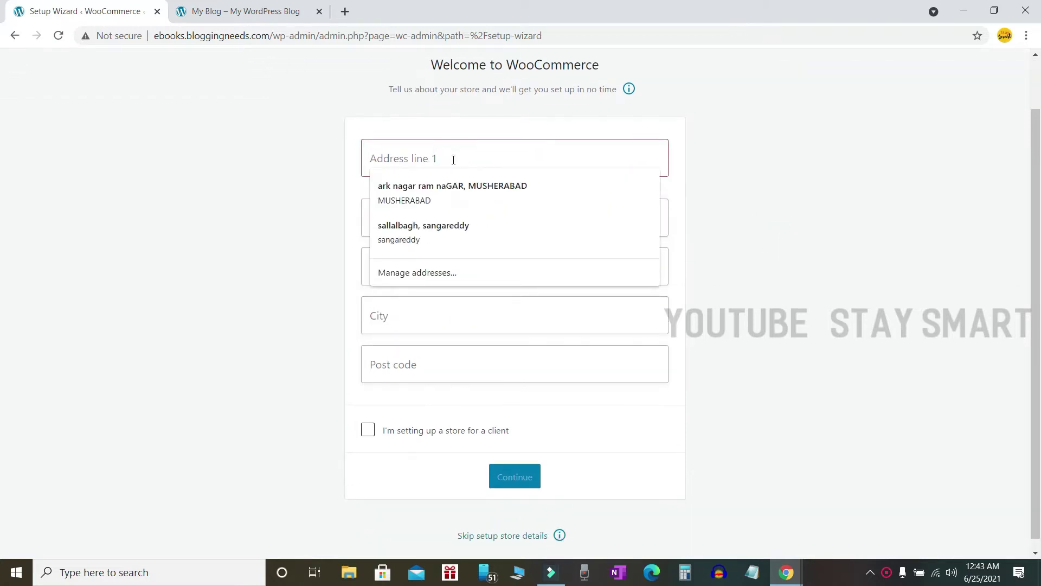
{"action": "left_click", "coordinate": [804, 161]}
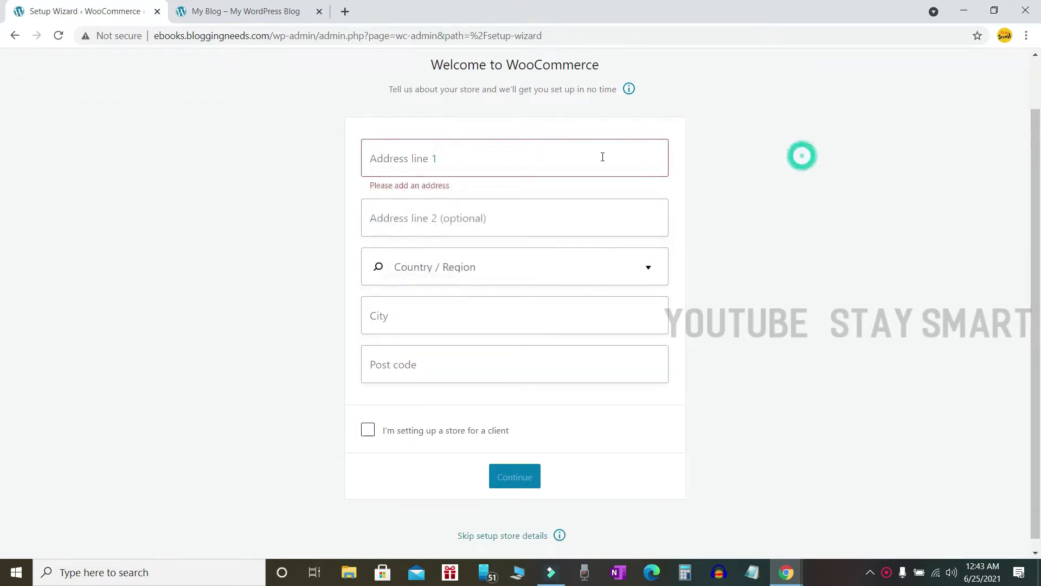
{"action": "scroll", "coordinate": [558, 179], "scroll_direction": "up", "scroll_amount": 1}
{"action": "left_click", "coordinate": [567, 205]}
{"action": "left_click", "coordinate": [497, 259]}
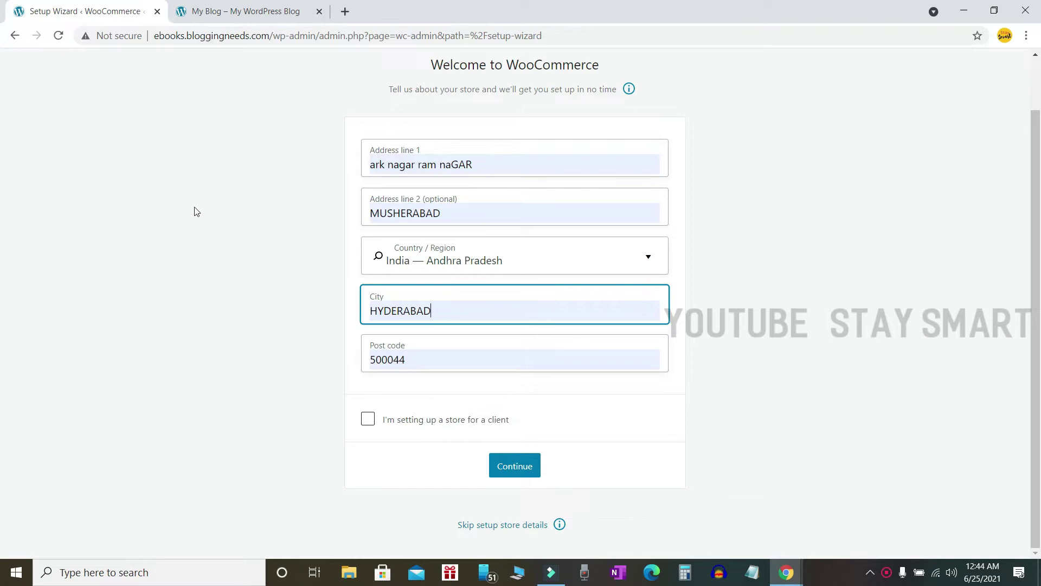
Submit the store details without marking the store as set up for a client, and proceed to the industry question
{"action": "left_click_drag", "start_coordinate": [382, 421], "coordinate": [548, 425]}
{"action": "left_click", "coordinate": [405, 442]}
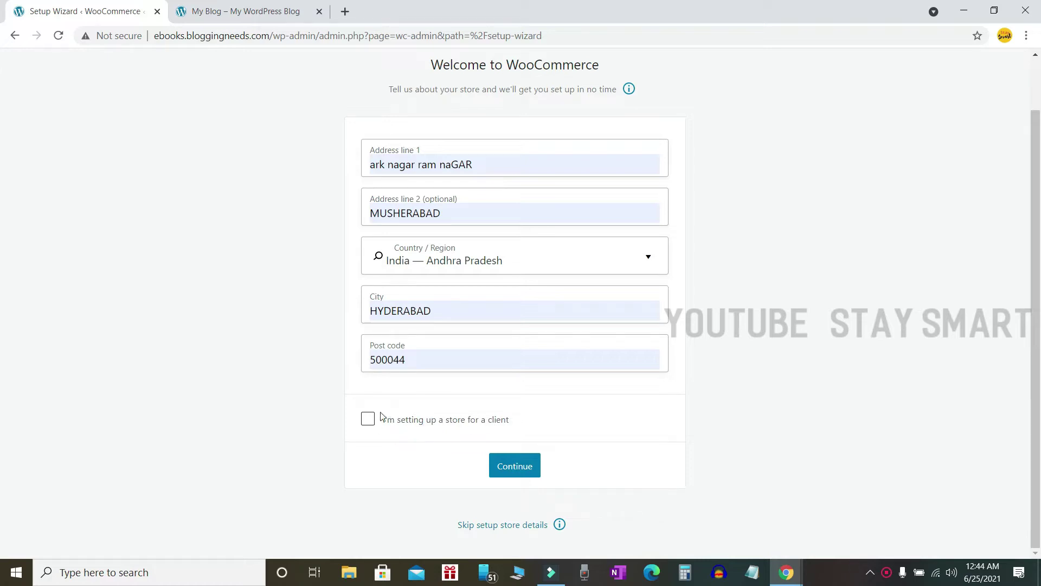
{"action": "left_click", "coordinate": [507, 474]}
{"action": "left_click", "coordinate": [776, 376]}
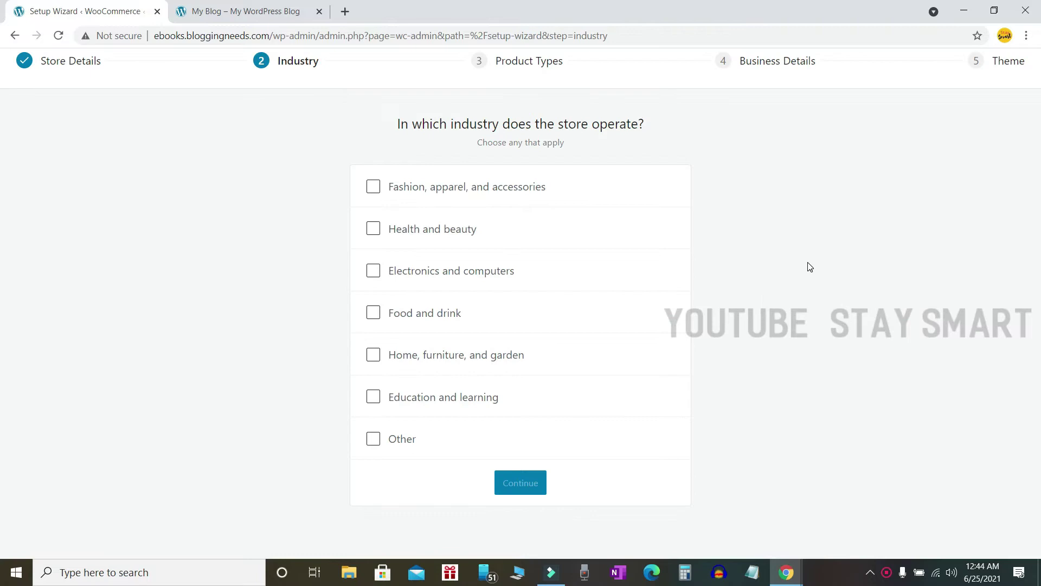
{"action": "left_click_drag", "start_coordinate": [395, 124], "coordinate": [656, 130]}
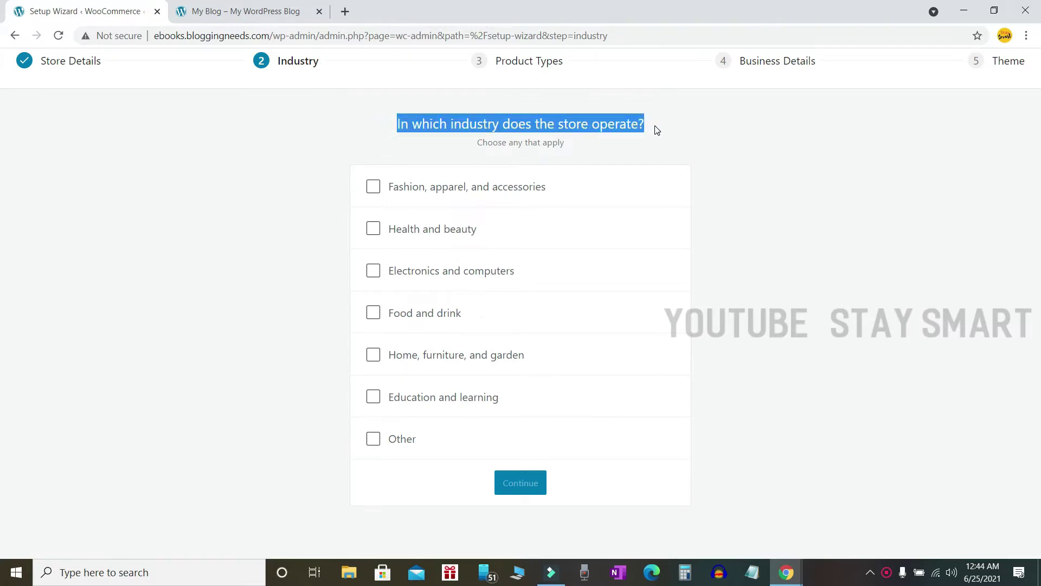
Choose Other as the store's industry with the description "digital" and continue to the product types
{"action": "left_click", "coordinate": [739, 161]}
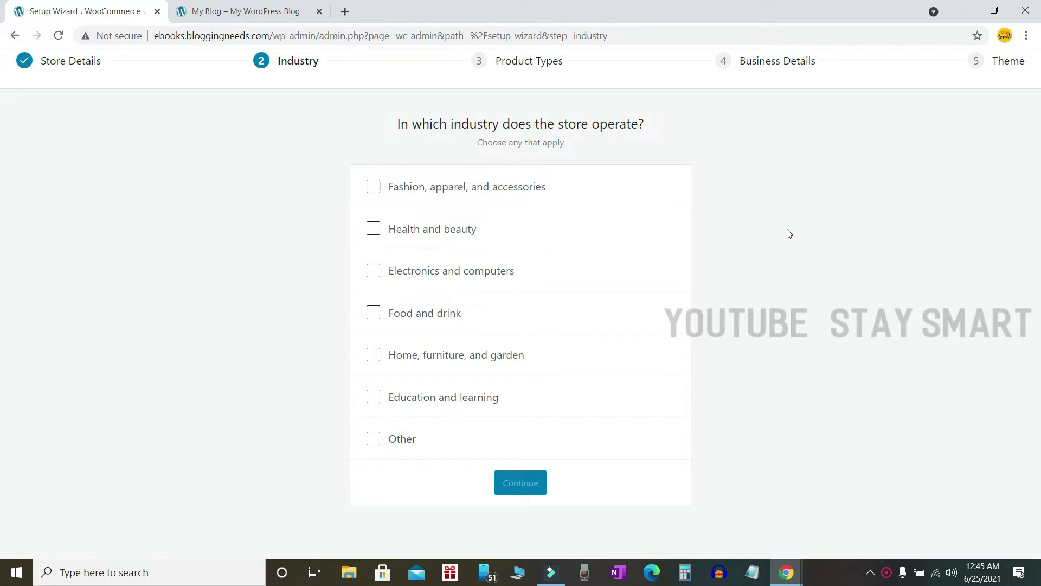
{"action": "left_click", "coordinate": [373, 438]}
{"action": "left_click", "coordinate": [398, 465]}
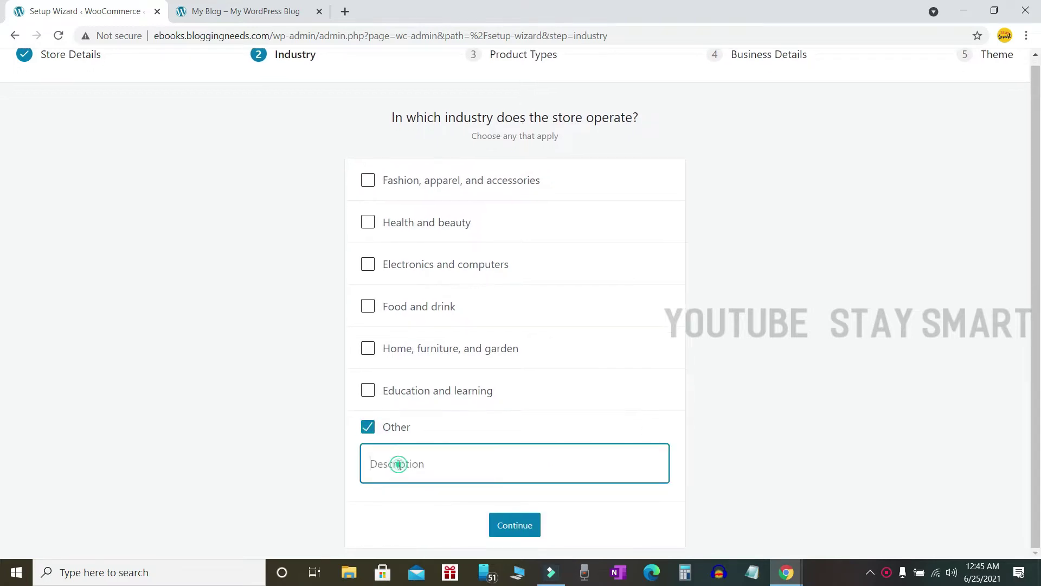
{"action": "type", "text": "digital"}
{"action": "left_click", "coordinate": [744, 413]}
{"action": "left_click", "coordinate": [515, 522]}
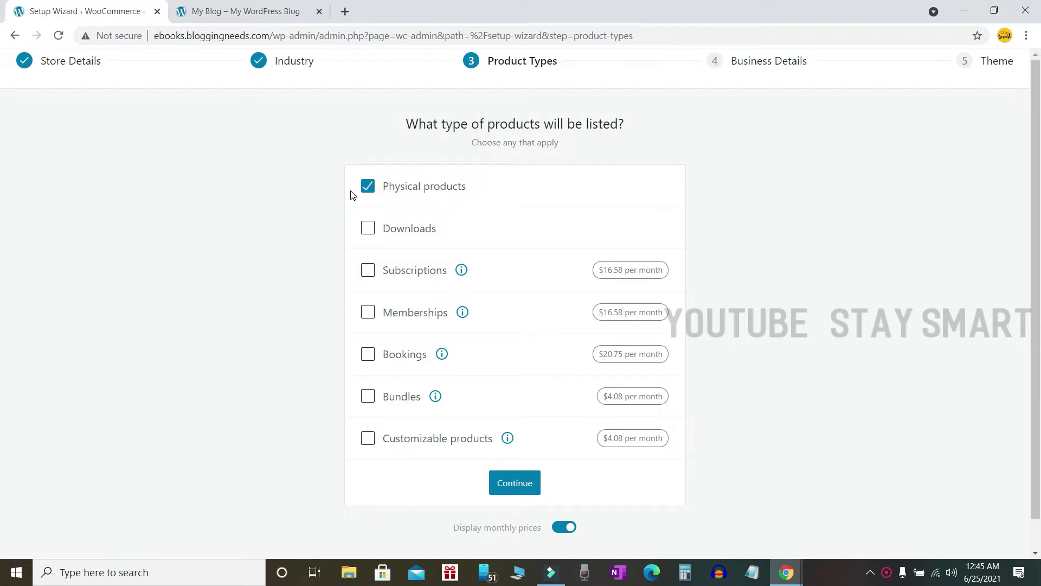
Deselect Physical products, select Downloads as the only product type, and continue to the business details
{"action": "left_click", "coordinate": [368, 187]}
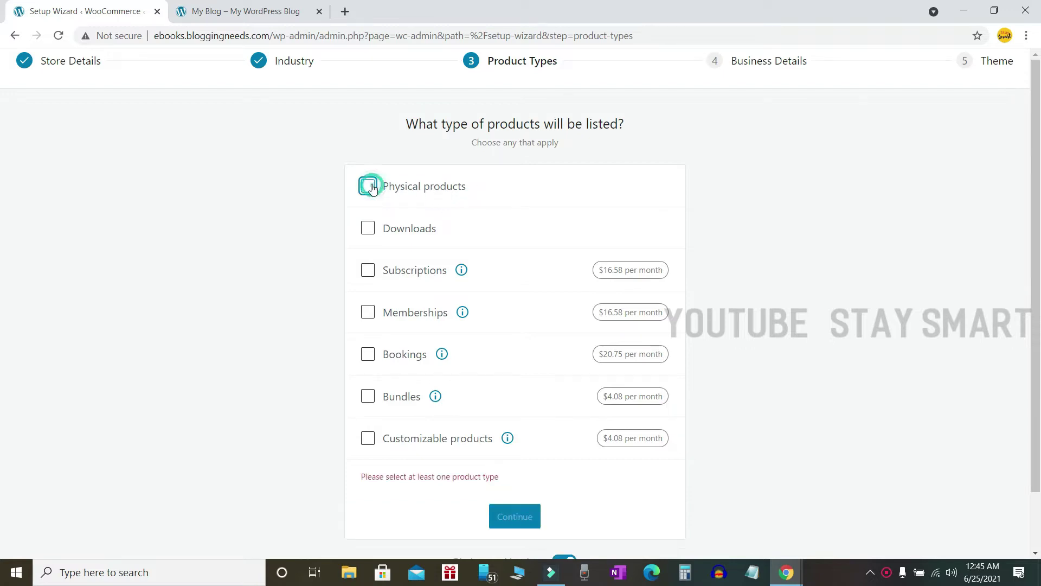
{"action": "left_click", "coordinate": [367, 229]}
{"action": "scroll", "coordinate": [584, 263], "scroll_direction": "down", "scroll_amount": 1}
{"action": "left_click", "coordinate": [510, 451]}
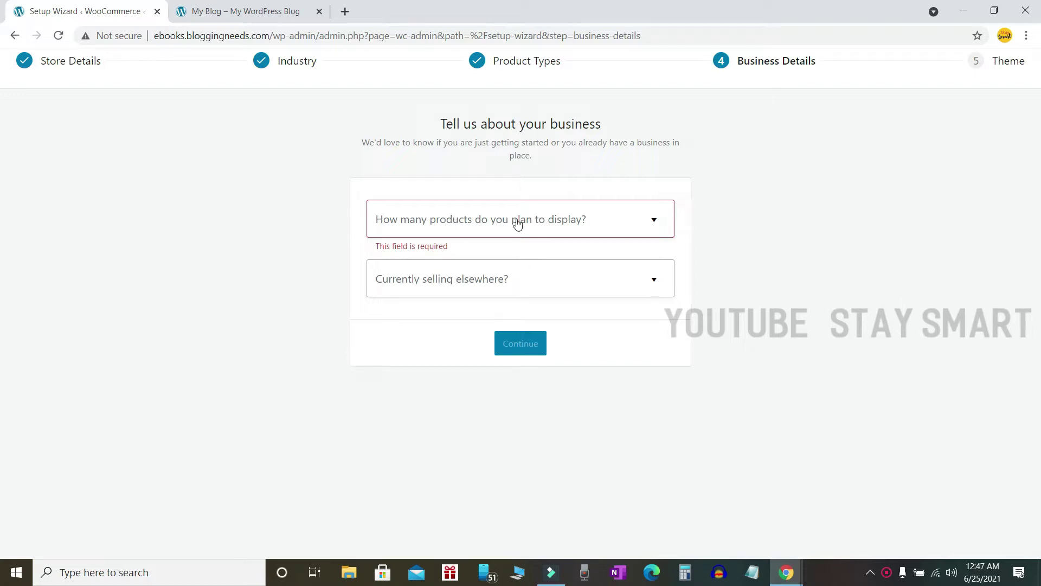
Set the planned number of products to 101 - 1,000 and answer No to currently selling elsewhere
{"action": "left_click", "coordinate": [613, 224]}
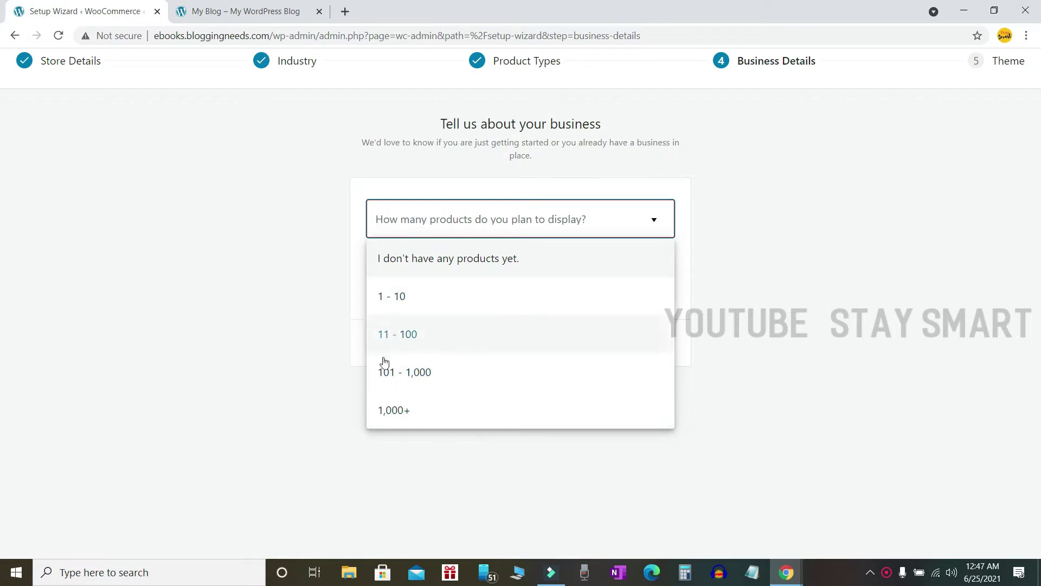
{"action": "left_click", "coordinate": [425, 374]}
{"action": "left_click", "coordinate": [697, 274]}
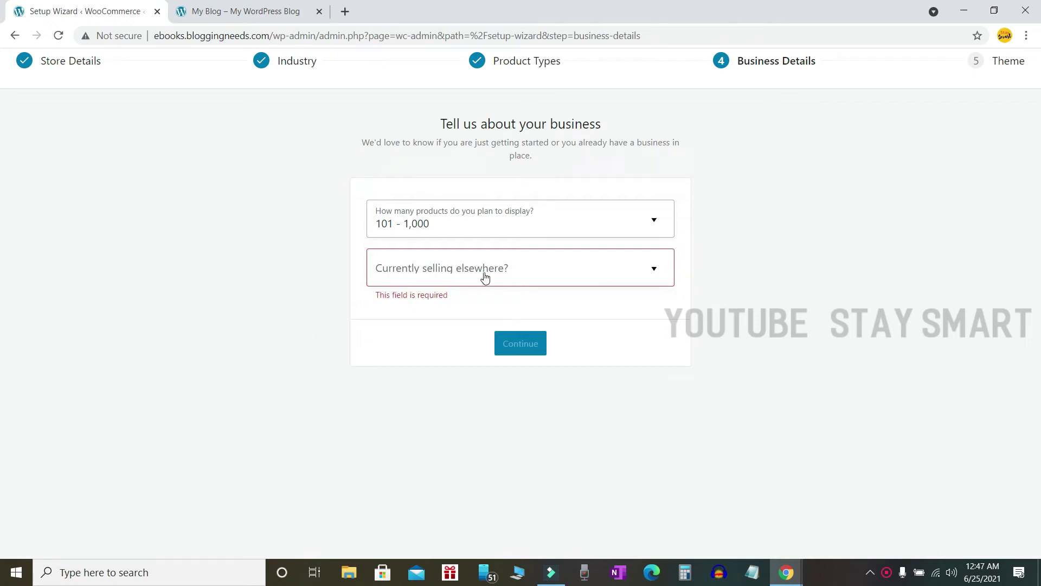
{"action": "left_click", "coordinate": [533, 273]}
{"action": "left_click", "coordinate": [382, 305]}
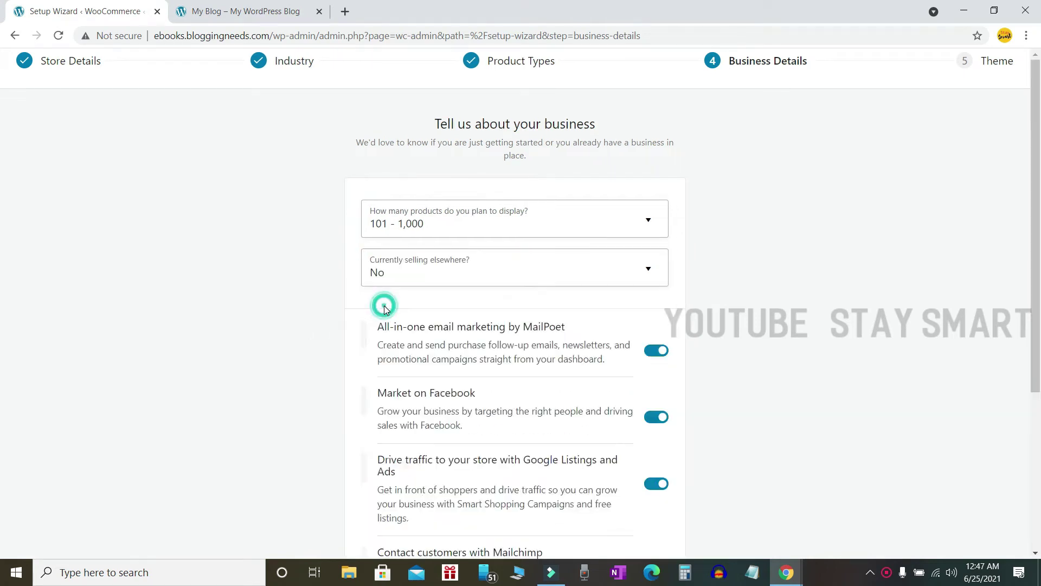
Disable the MailPoet, Facebook, Google Listings and Ads, and Mailchimp extensions, and continue to the theme choice
{"action": "scroll", "coordinate": [770, 299], "scroll_direction": "down", "scroll_amount": 1}
{"action": "scroll", "coordinate": [770, 299], "scroll_direction": "down", "scroll_amount": 3}
{"action": "left_click", "coordinate": [656, 150]}
{"action": "left_click", "coordinate": [655, 228]}
{"action": "left_click", "coordinate": [656, 293]}
{"action": "left_click", "coordinate": [656, 387]}
{"action": "scroll", "coordinate": [715, 304], "scroll_direction": "down", "scroll_amount": 1}
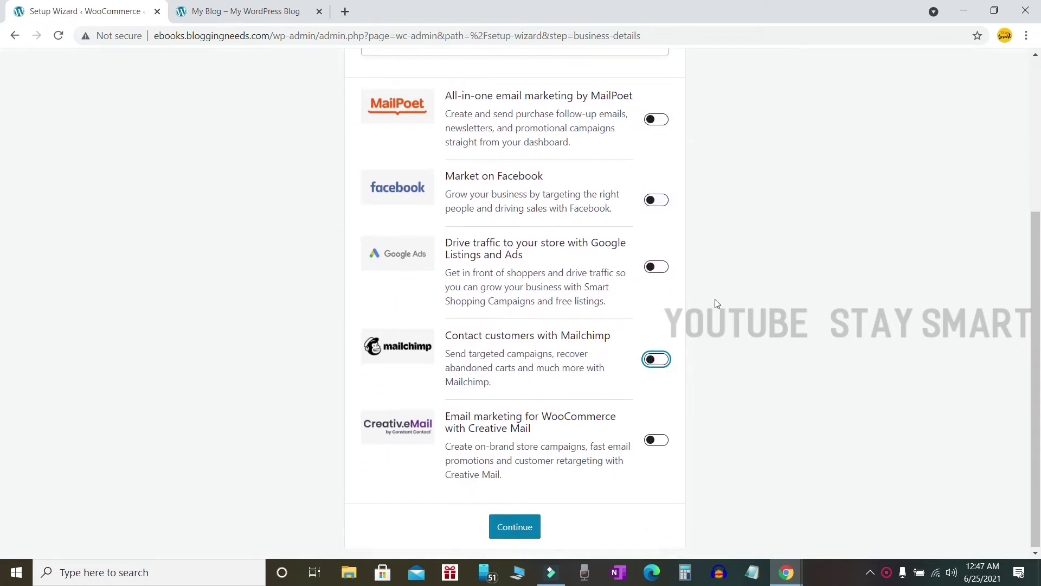
{"action": "left_click", "coordinate": [521, 525]}
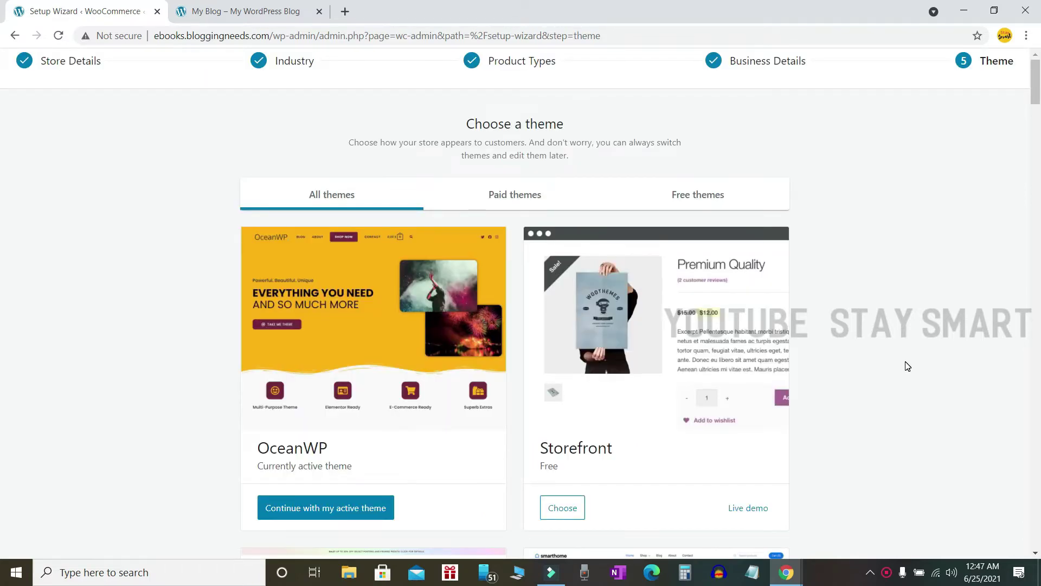
Continue with the active OceanWP theme and decline the Jetpack and WooCommerce Shipping & Tax offer
{"action": "scroll", "coordinate": [907, 366], "scroll_direction": "down", "scroll_amount": 18}
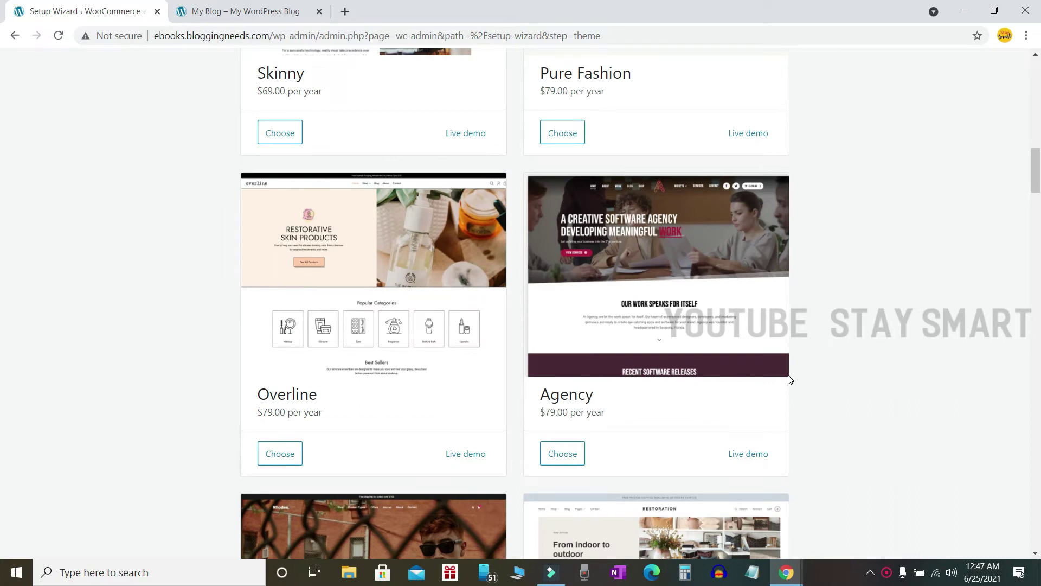
{"action": "scroll", "coordinate": [787, 376], "scroll_direction": "down", "scroll_amount": 8}
{"action": "scroll", "coordinate": [753, 375], "scroll_direction": "up", "scroll_amount": 10}
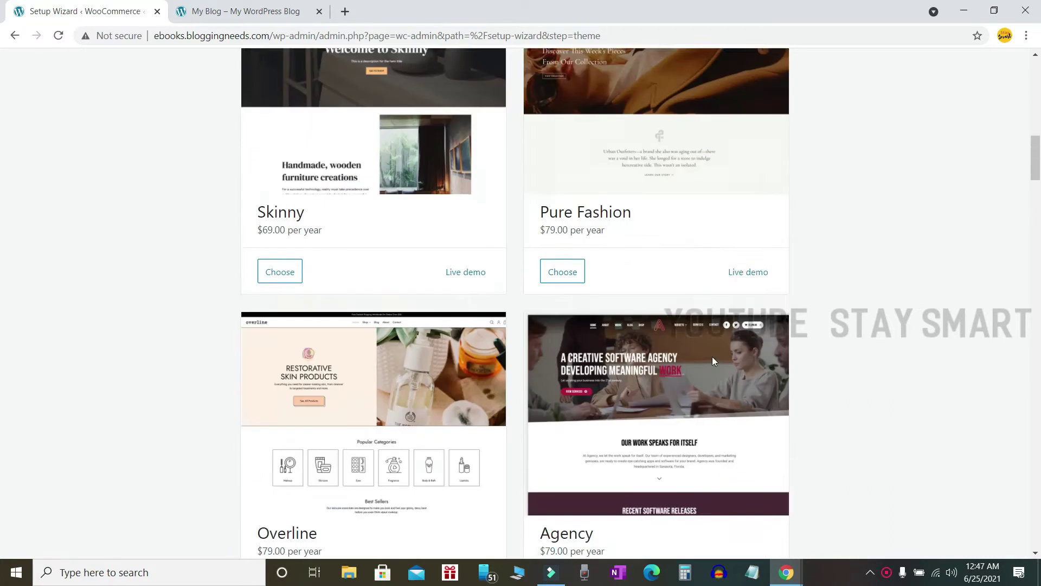
{"action": "scroll", "coordinate": [710, 347], "scroll_direction": "up", "scroll_amount": 18}
{"action": "scroll", "coordinate": [709, 340], "scroll_direction": "down", "scroll_amount": 2}
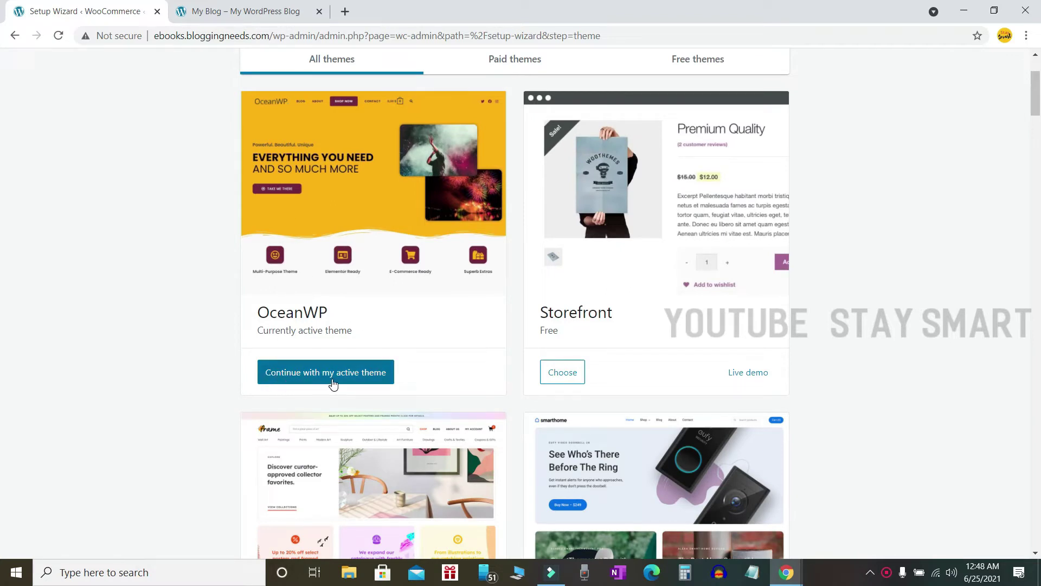
{"action": "left_click", "coordinate": [360, 382]}
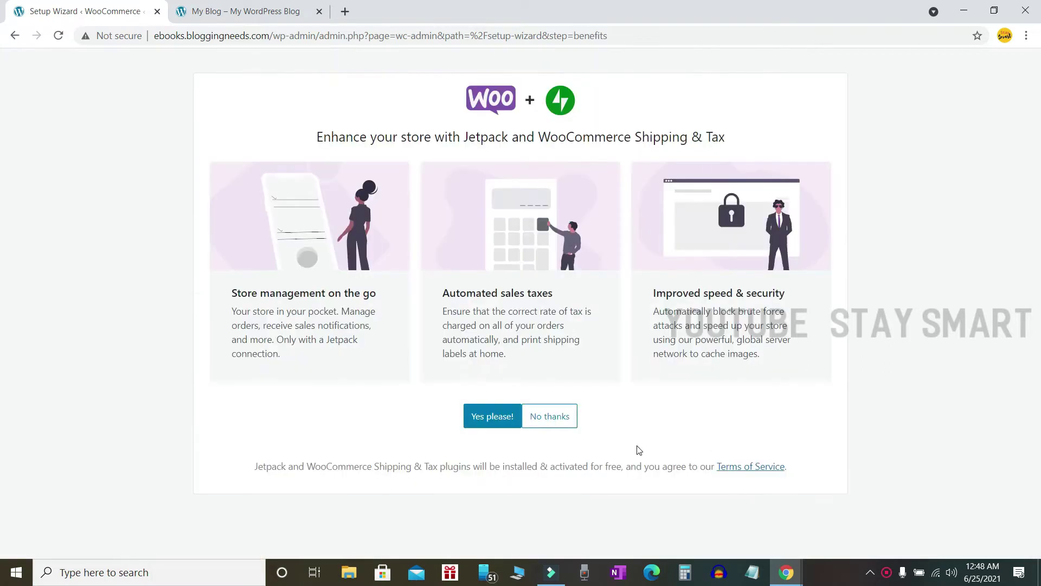
{"action": "left_click", "coordinate": [549, 416]}
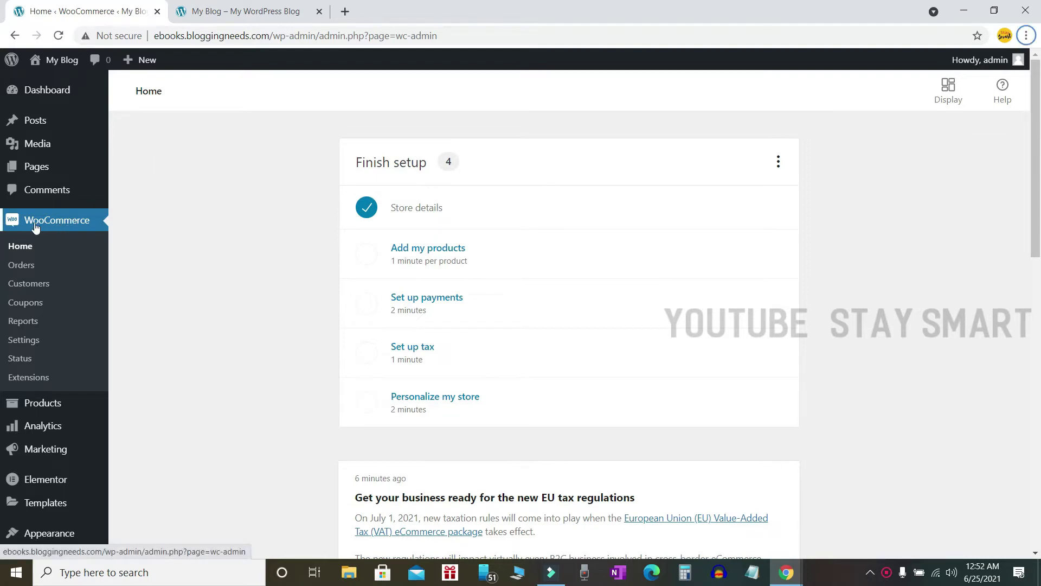
{"action": "scroll", "coordinate": [67, 347], "scroll_direction": "down", "scroll_amount": 1}
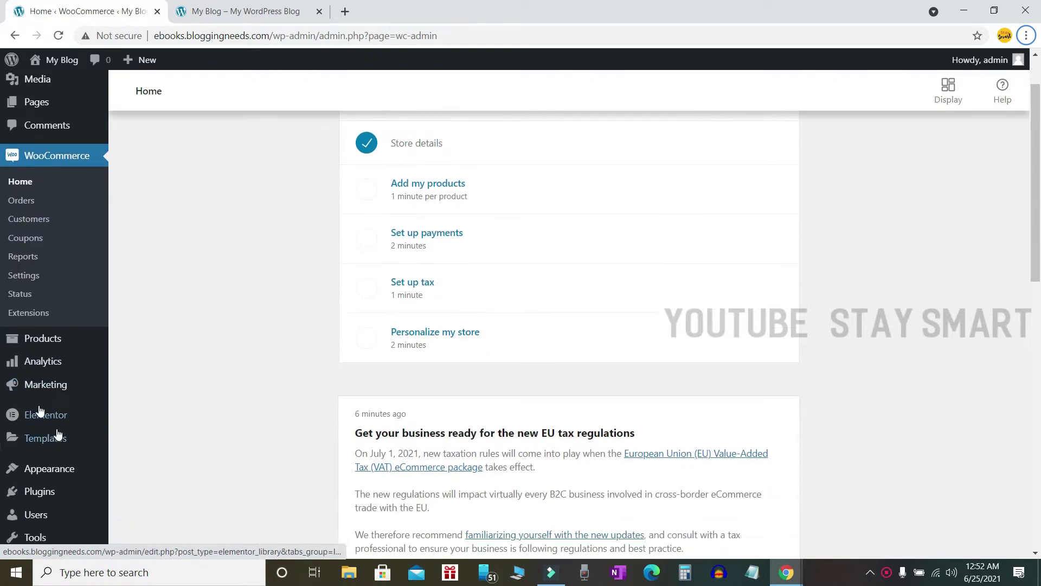
{"action": "mouse_move", "coordinate": [51, 345]}
{"action": "scroll", "coordinate": [53, 341], "scroll_direction": "up", "scroll_amount": 1}
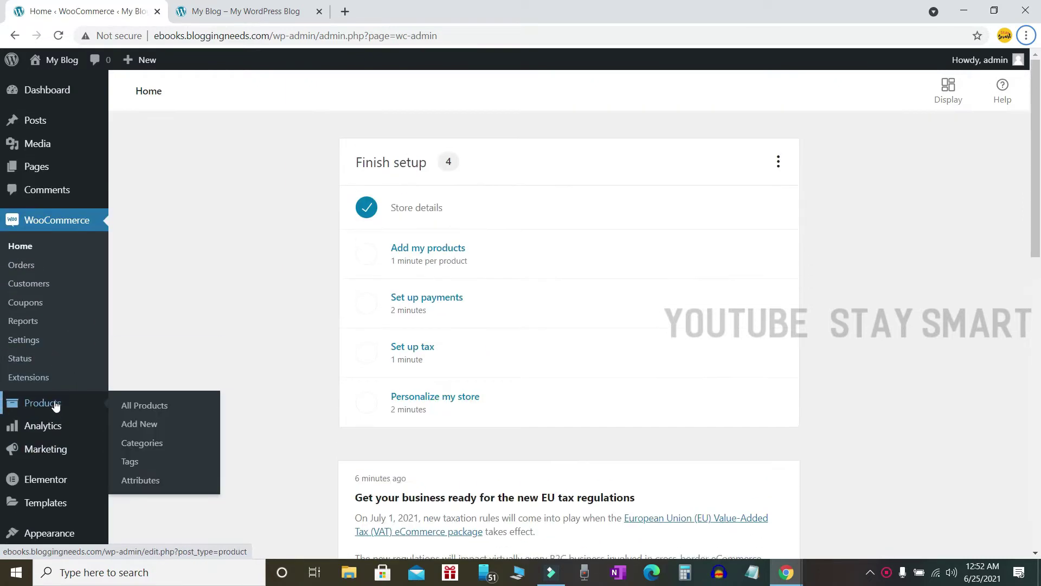
{"action": "mouse_move", "coordinate": [49, 426]}
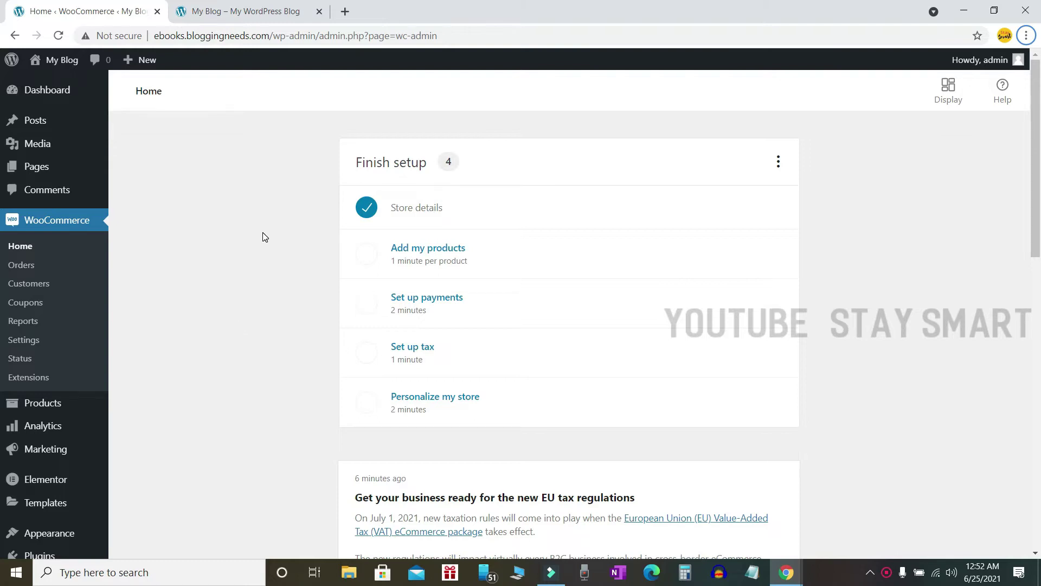
Reload the site's front page to check its appearance with the active theme, and return to the WooCommerce admin page
{"action": "left_click", "coordinate": [266, 10]}
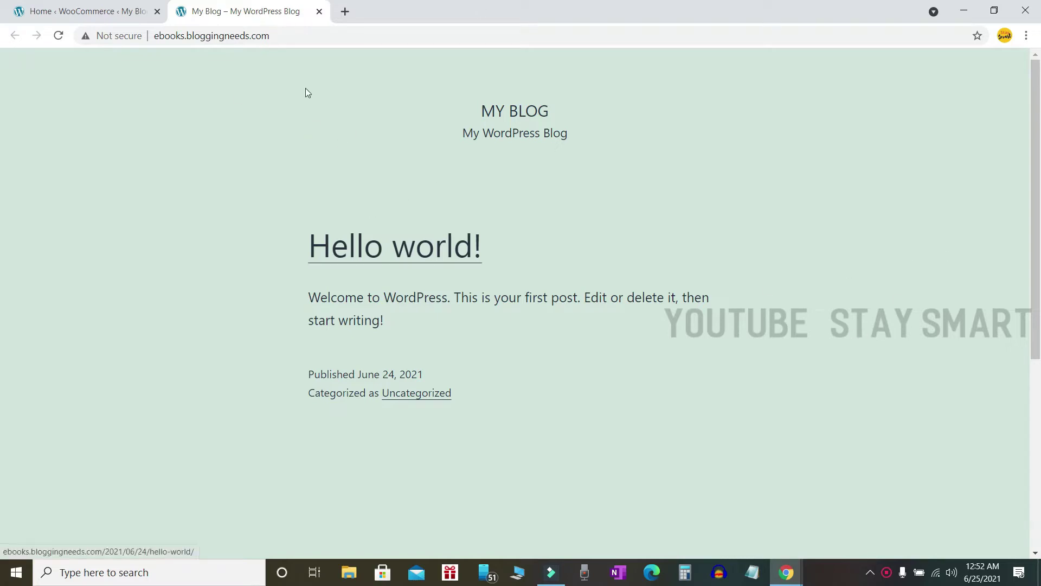
{"action": "left_click", "coordinate": [58, 36]}
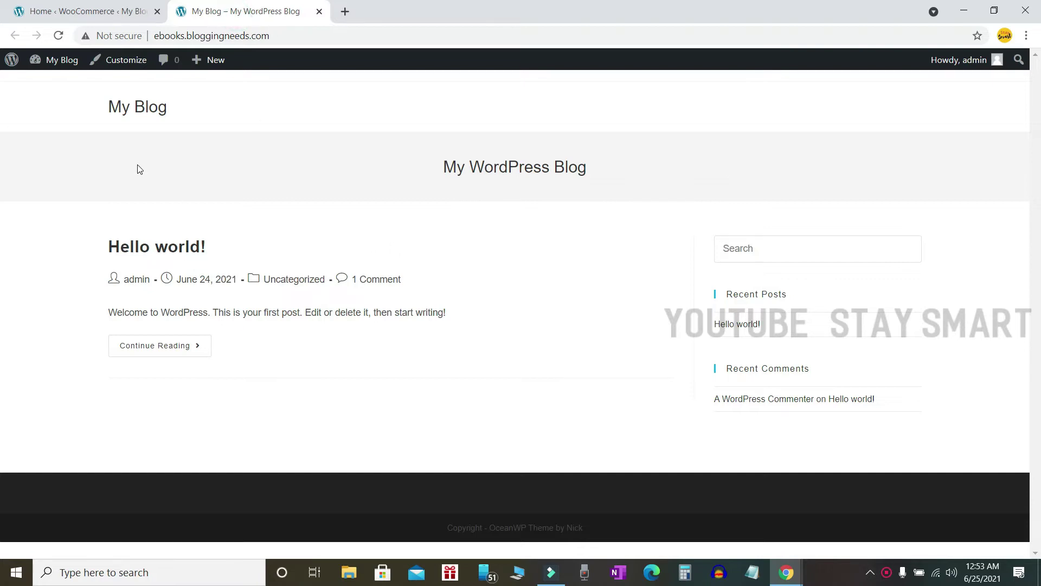
{"action": "left_click", "coordinate": [75, 4]}
Create a new WooCommerce product and name it "Rich Dad Poor Dad"
{"action": "scroll", "coordinate": [193, 301], "scroll_direction": "down", "scroll_amount": 2}
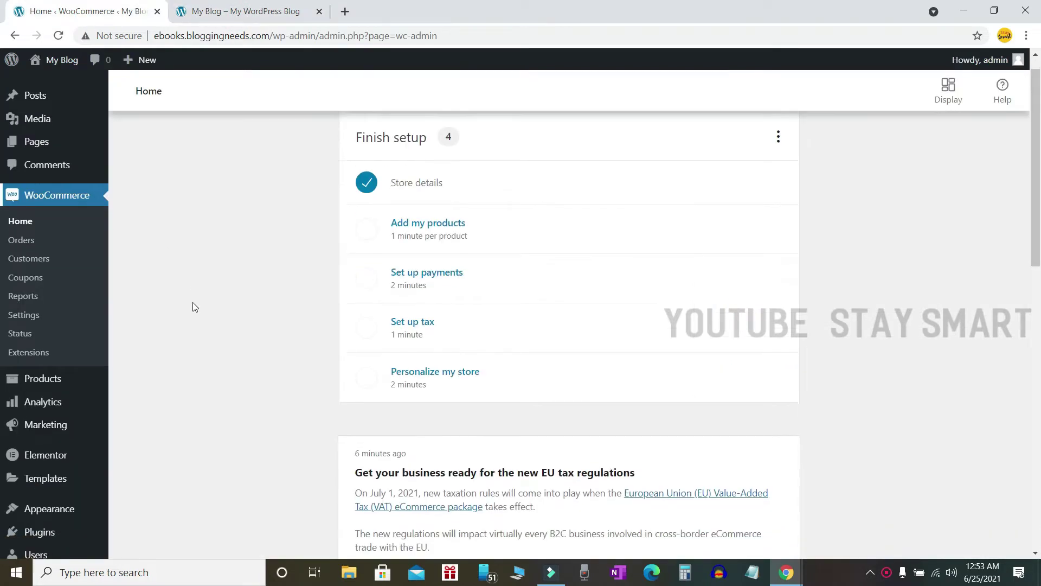
{"action": "mouse_move", "coordinate": [32, 336]}
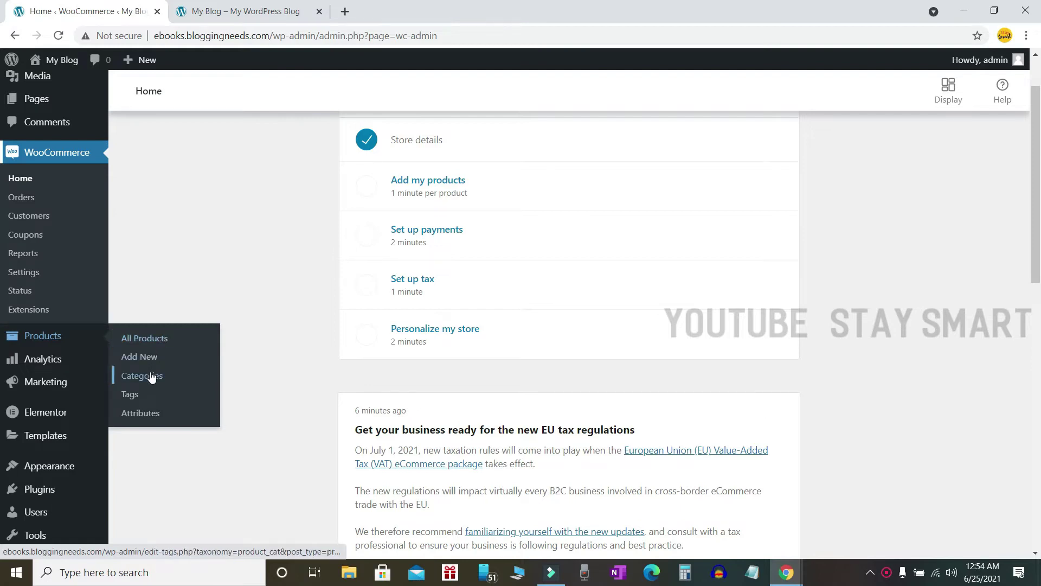
{"action": "left_click", "coordinate": [146, 359]}
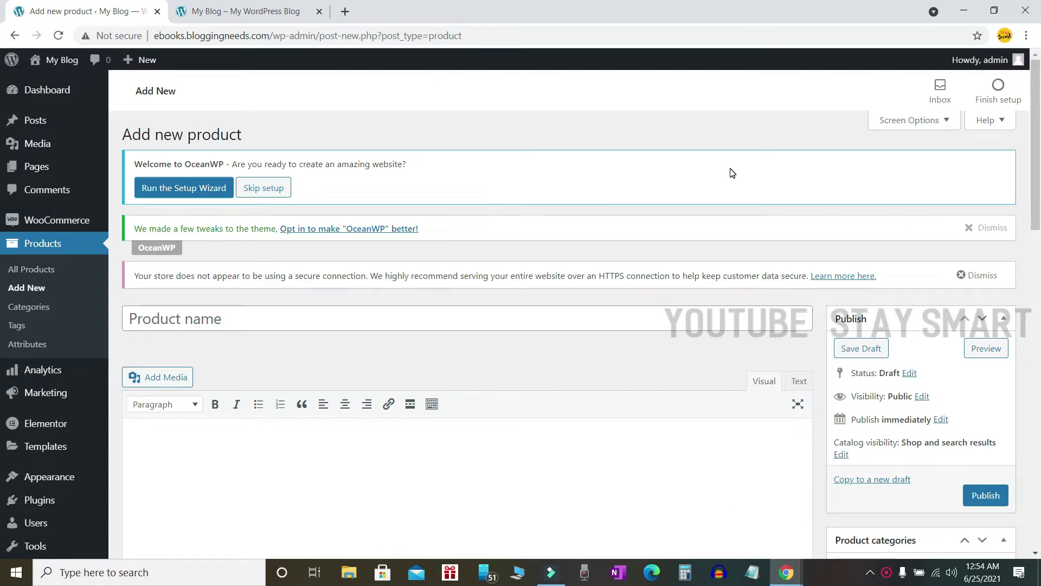
{"action": "scroll", "coordinate": [697, 238], "scroll_direction": "down", "scroll_amount": 1}
{"action": "mouse_move", "coordinate": [39, 387]}
{"action": "left_click", "coordinate": [196, 249]}
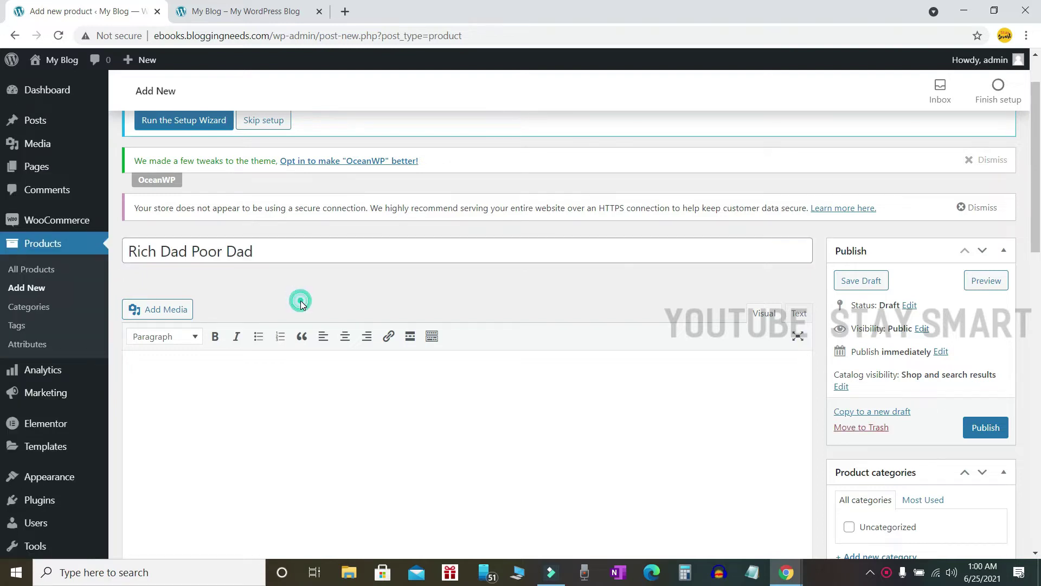
Fill the product's main description with the book summary beginning "In Rich Dad Poor Dad, the #1 Personal Finance book of all time"
{"action": "scroll", "coordinate": [379, 190], "scroll_direction": "down", "scroll_amount": 3}
{"action": "left_click", "coordinate": [218, 296]}
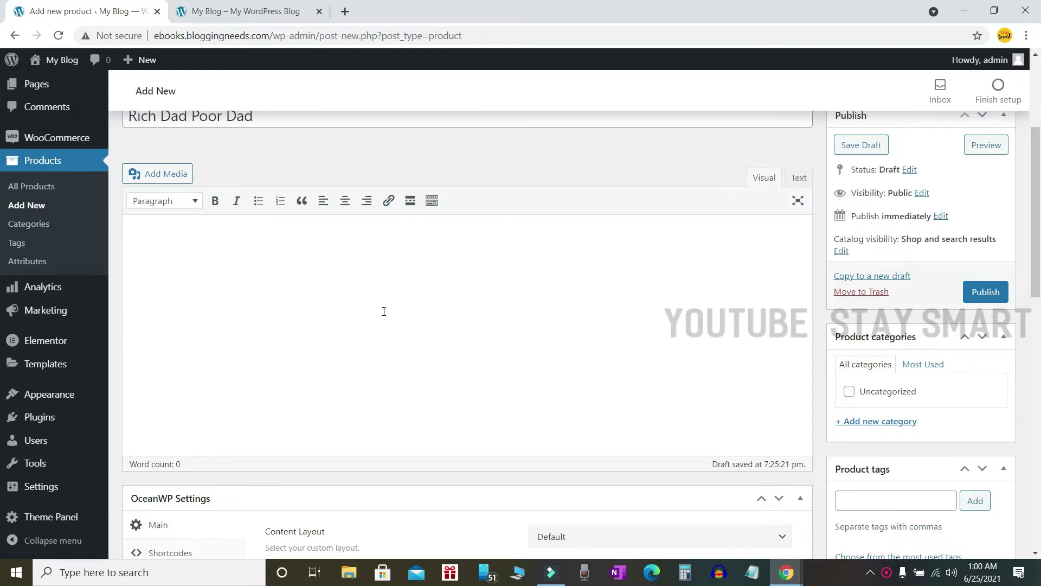
{"action": "type", "text": "In Rich Dad Poor Dad, the #1 Personal Finance book of all time, Robert Kiyosaki shares the story of his two dad: his real father, whom he calls his ‘poor dad,’ and the father of his best friend, the man who became his mentor and his ‘rich dad.’ One man was well educated and an employee all his life, the other’s education was \"street smarts\" over traditional classroom education and he took the path of entrepreneurship…a road that led him to become one of the wealthiest men in Hawaii. Robert’s poor dad struggled financially all his life, and these two dads—these very different points of view of money, investing, and employment—shaped Robert’s thinking about money. Robert has challenged and changed the way tens of millions of people, around the world, think about money and investing and he has become a global advocate for financial education and the path to financial freedom. Rich Dad Poor Dad (and the Rich Dad series it spawned) has sold over 36 million copies in English and translated editions around the world. Rich Dad Poor Dad will…"}
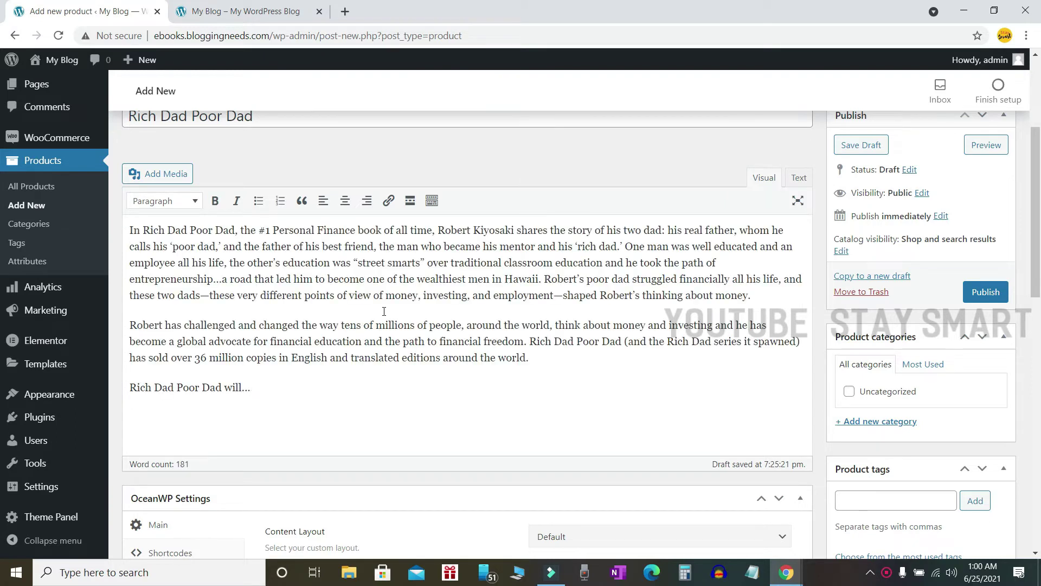
Mark the simple product as both Downloadable and Virtual in its product data
{"action": "scroll", "coordinate": [384, 310], "scroll_direction": "down", "scroll_amount": 6}
{"action": "scroll", "coordinate": [347, 244], "scroll_direction": "up", "scroll_amount": 5}
{"action": "scroll", "coordinate": [347, 244], "scroll_direction": "down", "scroll_amount": 3}
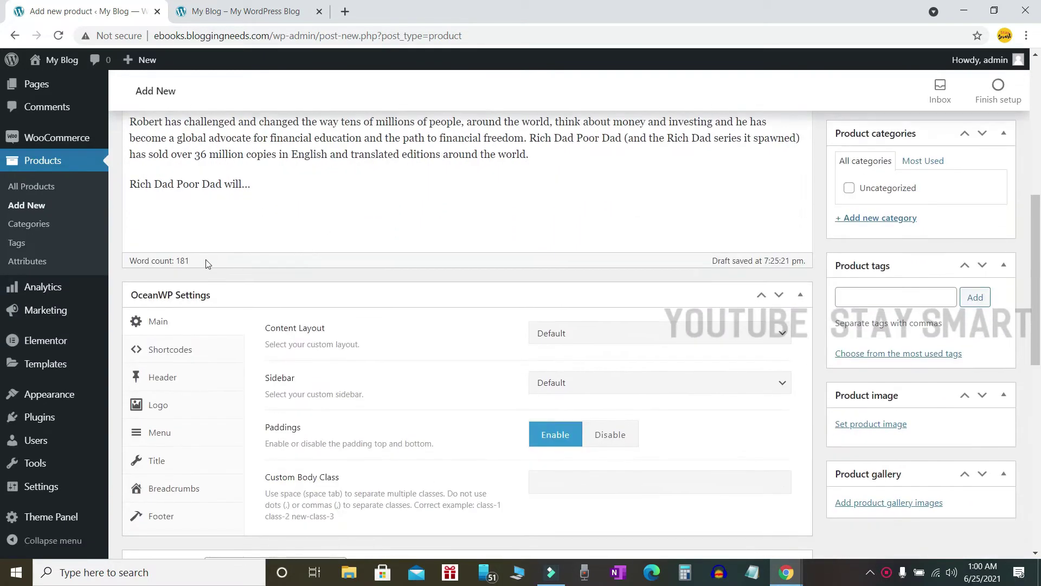
{"action": "scroll", "coordinate": [425, 325], "scroll_direction": "down", "scroll_amount": 3}
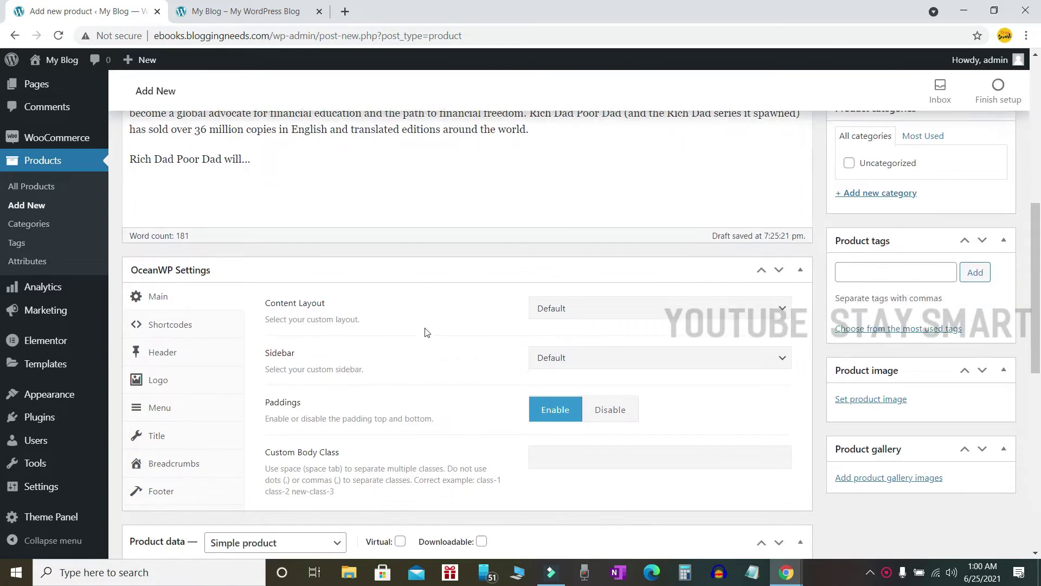
{"action": "scroll", "coordinate": [520, 260], "scroll_direction": "down", "scroll_amount": 1}
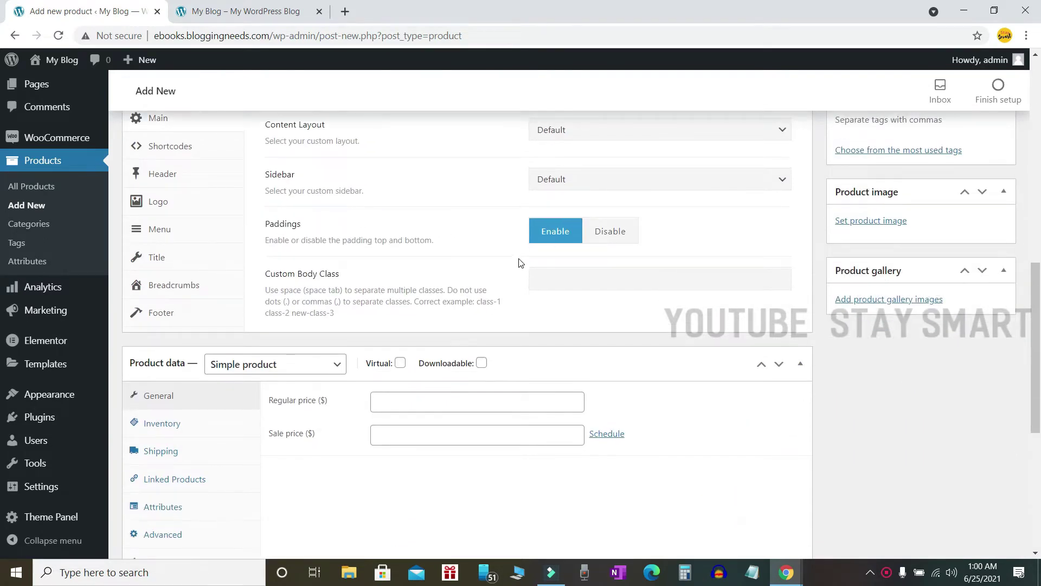
{"action": "scroll", "coordinate": [534, 233], "scroll_direction": "down", "scroll_amount": 3}
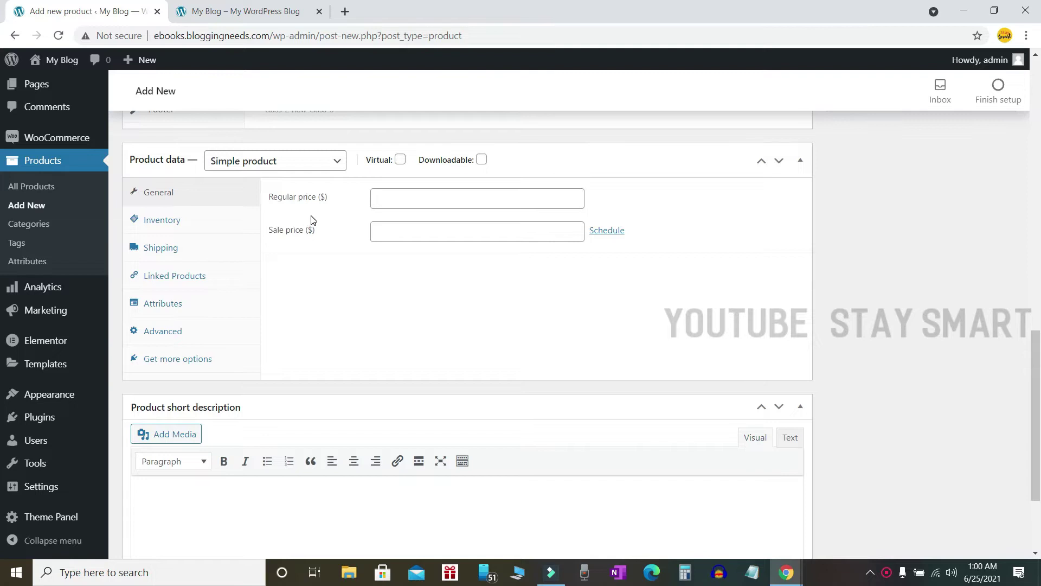
{"action": "scroll", "coordinate": [309, 221], "scroll_direction": "up", "scroll_amount": 1}
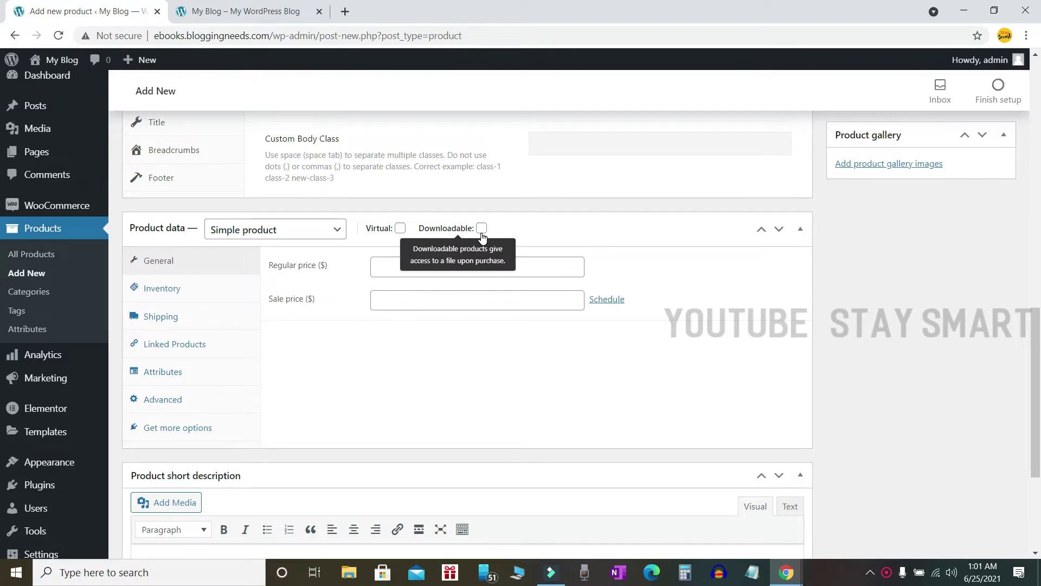
{"action": "left_click", "coordinate": [527, 216]}
{"action": "left_click", "coordinate": [653, 230]}
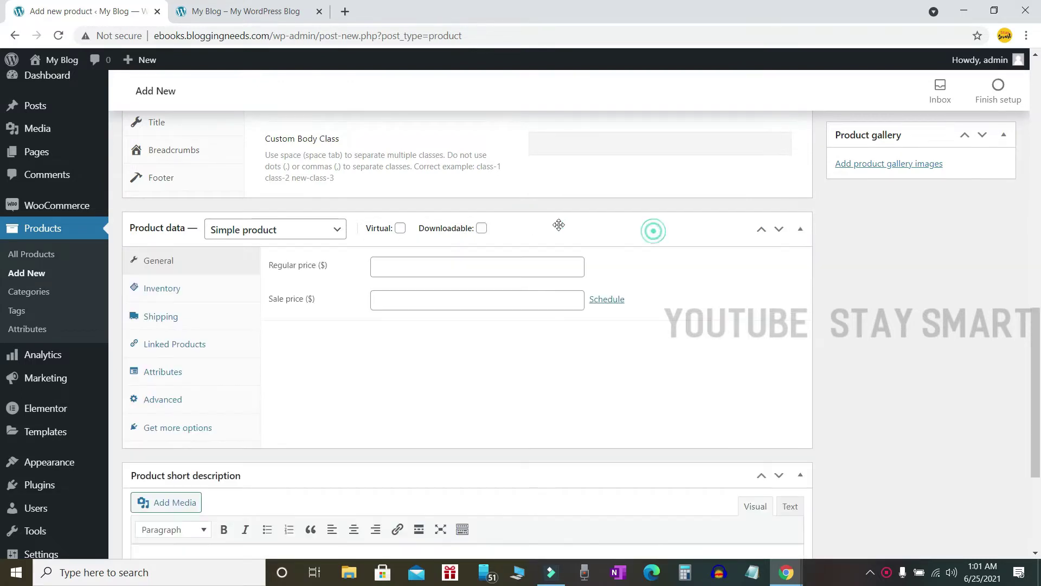
{"action": "left_click", "coordinate": [481, 228]}
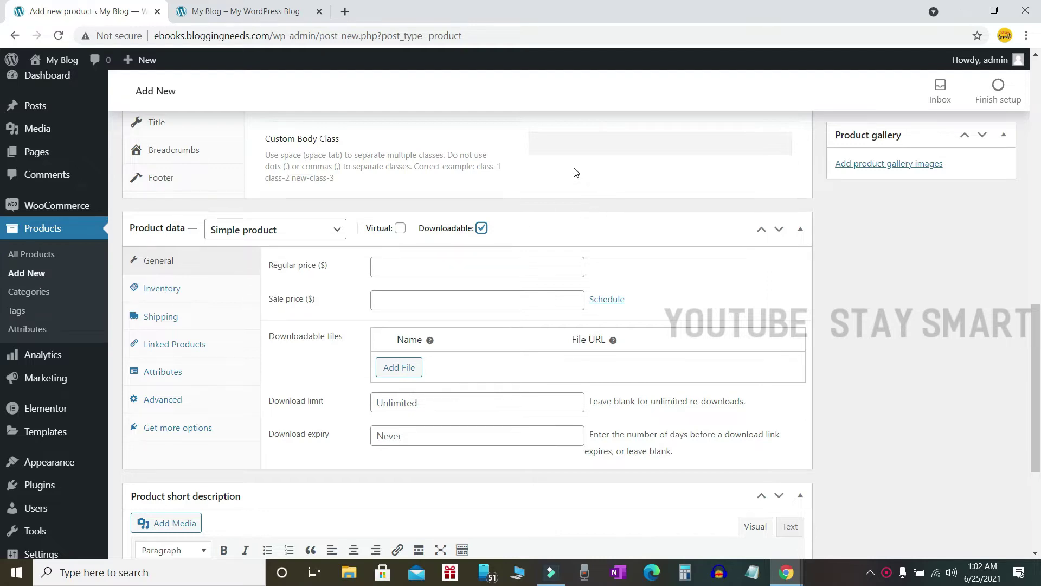
{"action": "left_click", "coordinate": [401, 228]}
Set the product's regular price to 200 dollars
{"action": "left_click", "coordinate": [418, 264]}
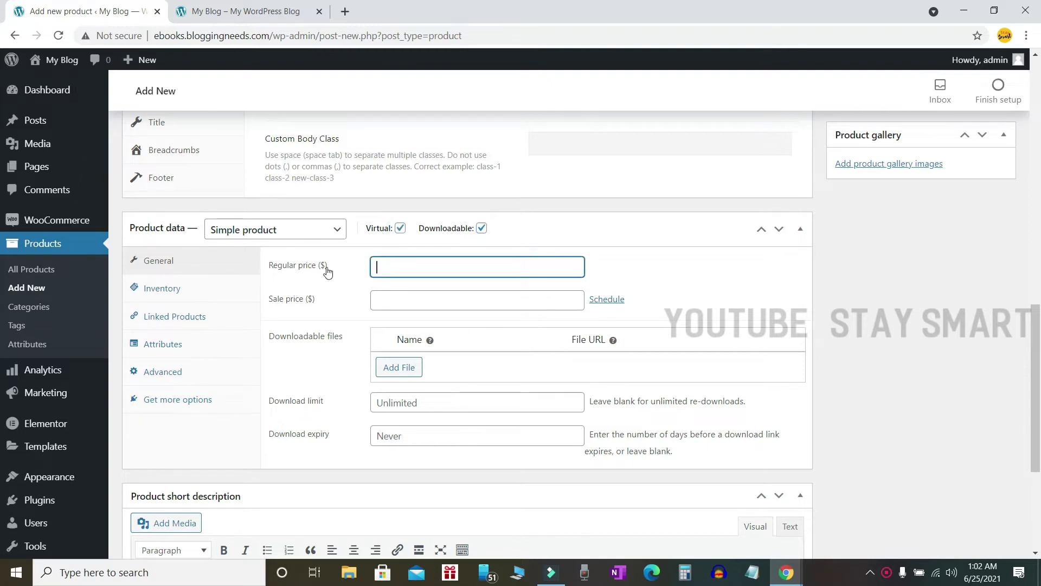
{"action": "left_click_drag", "start_coordinate": [278, 265], "coordinate": [332, 270]}
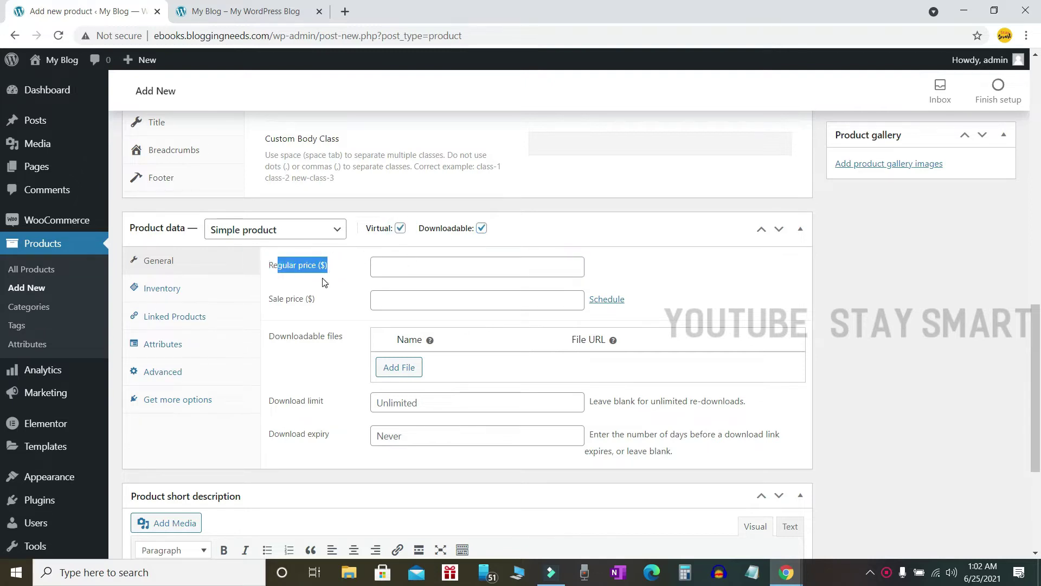
{"action": "left_click", "coordinate": [407, 262]}
{"action": "type", "text": "200"}
{"action": "left_click", "coordinate": [920, 293]}
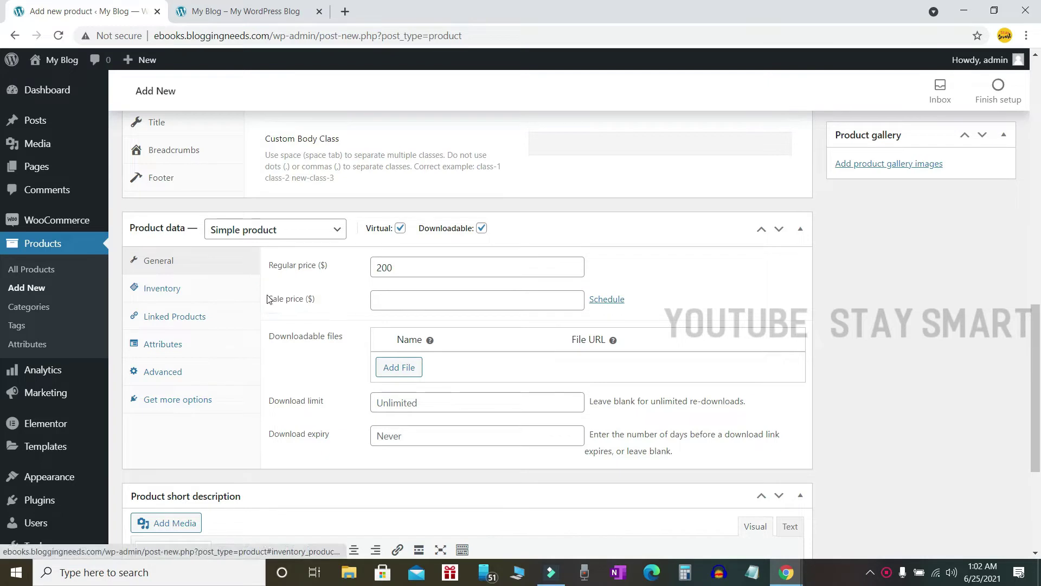
Set the product's sale price to 10 dollars
{"action": "left_click_drag", "start_coordinate": [272, 302], "coordinate": [339, 309]}
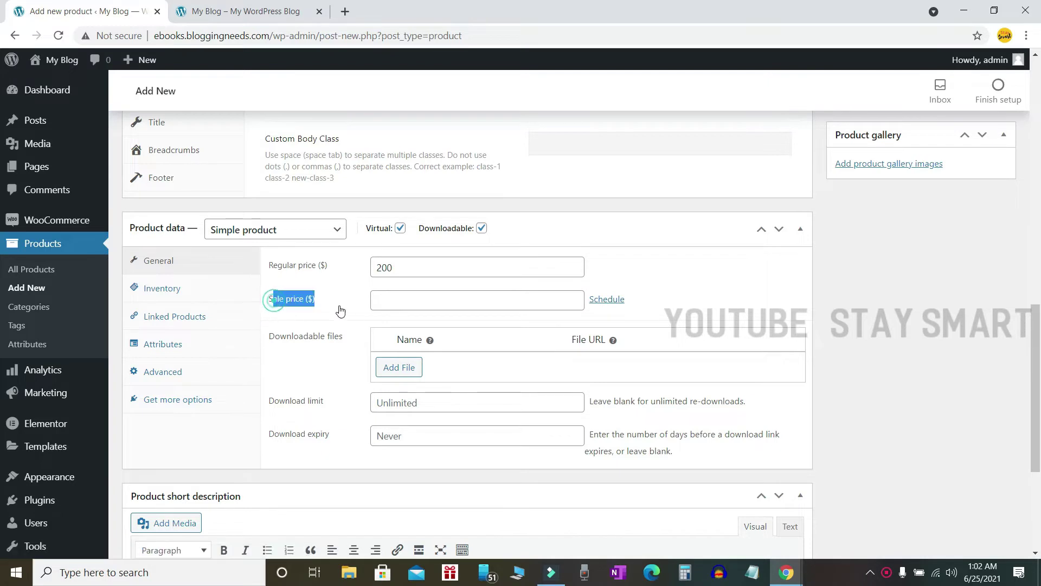
{"action": "left_click", "coordinate": [399, 300]}
{"action": "left_click", "coordinate": [356, 271]}
{"action": "double_click", "coordinate": [410, 271]}
{"action": "left_click", "coordinate": [306, 300]}
{"action": "left_click", "coordinate": [404, 300]}
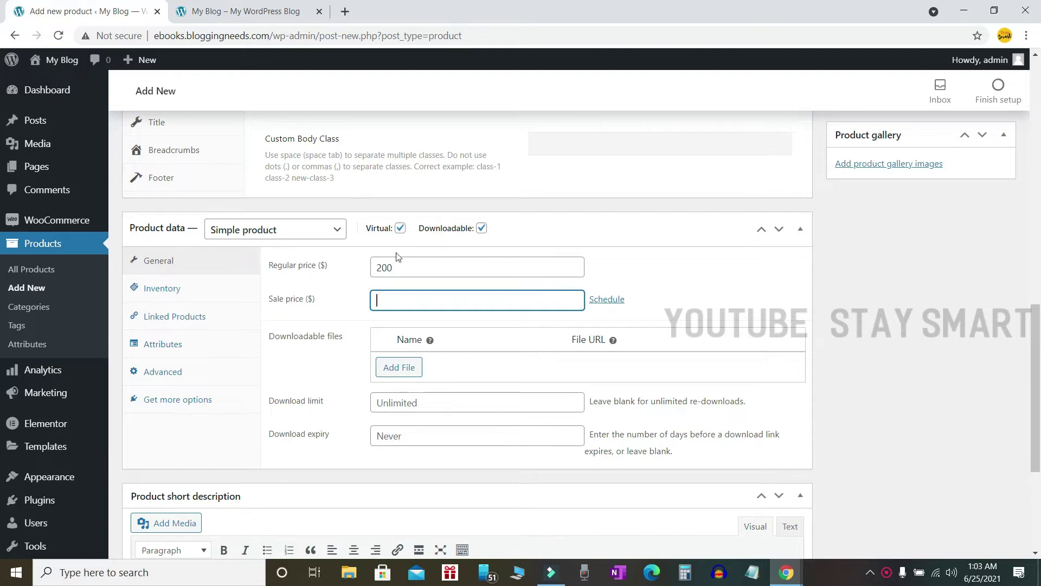
{"action": "type", "text": "10"}
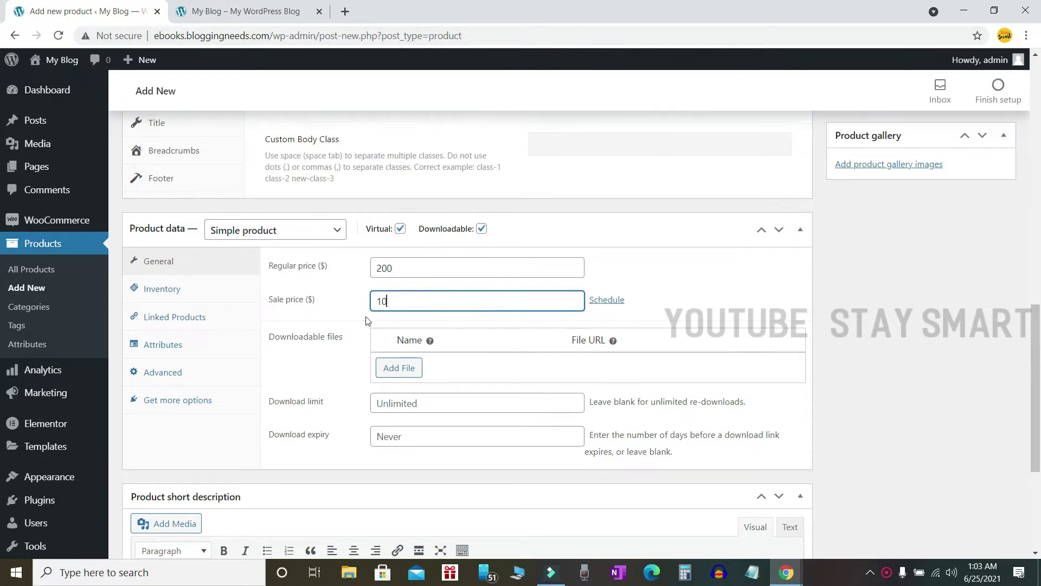
{"action": "scroll", "coordinate": [397, 303], "scroll_direction": "down", "scroll_amount": 1}
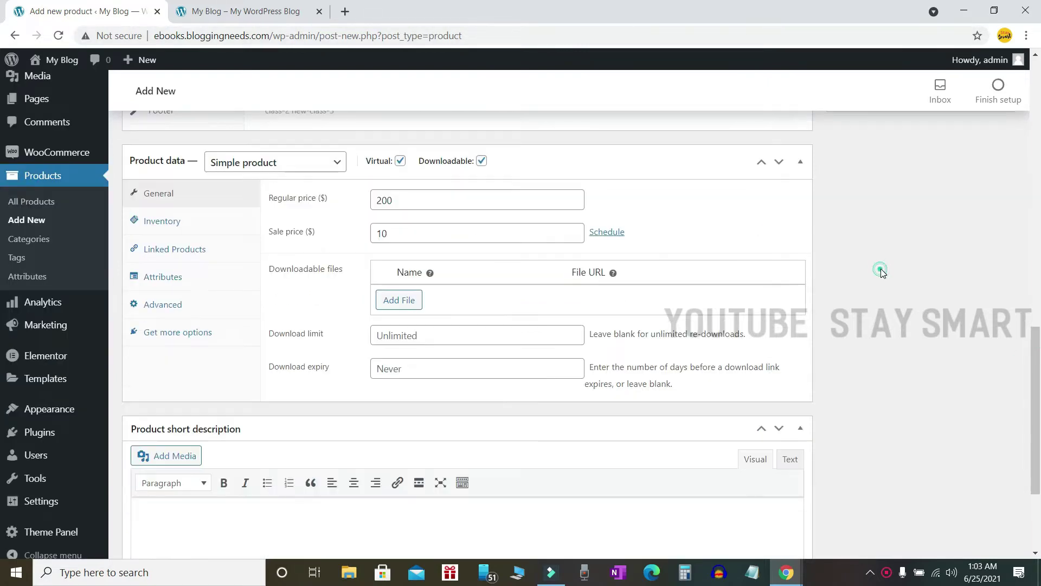
Add a downloadable file entry to the product and name it "rich dad poor dad"
{"action": "left_click_drag", "start_coordinate": [274, 266], "coordinate": [343, 275]}
{"action": "left_click", "coordinate": [425, 197]}
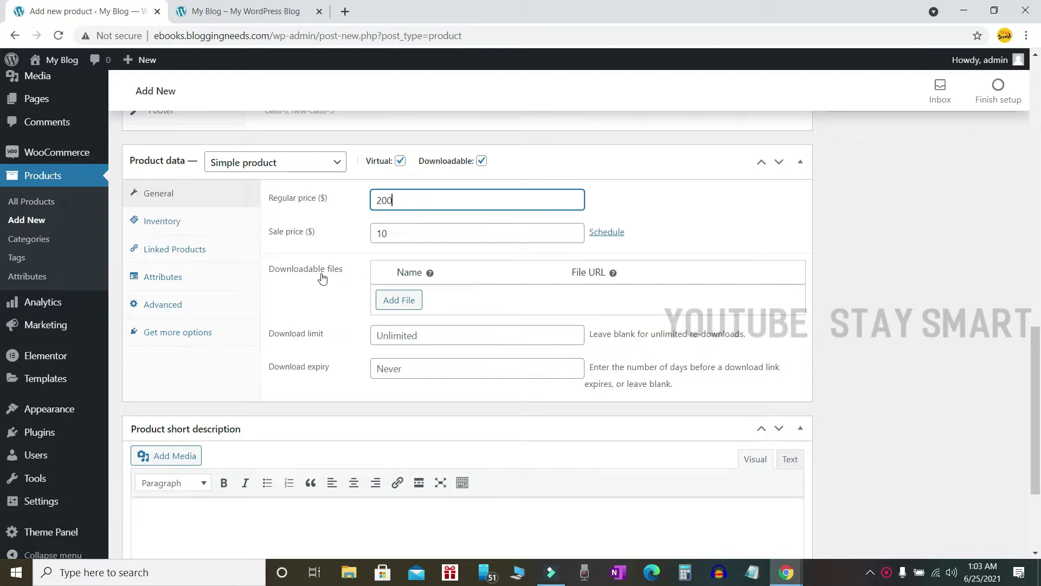
{"action": "left_click_drag", "start_coordinate": [327, 271], "coordinate": [293, 269]}
{"action": "left_click", "coordinate": [890, 250]}
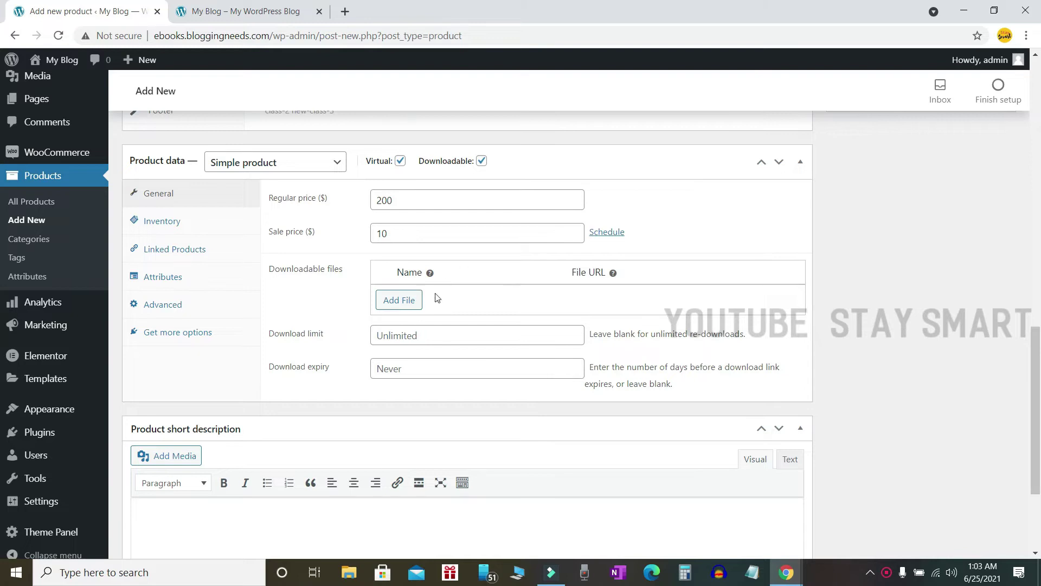
{"action": "left_click", "coordinate": [396, 303]}
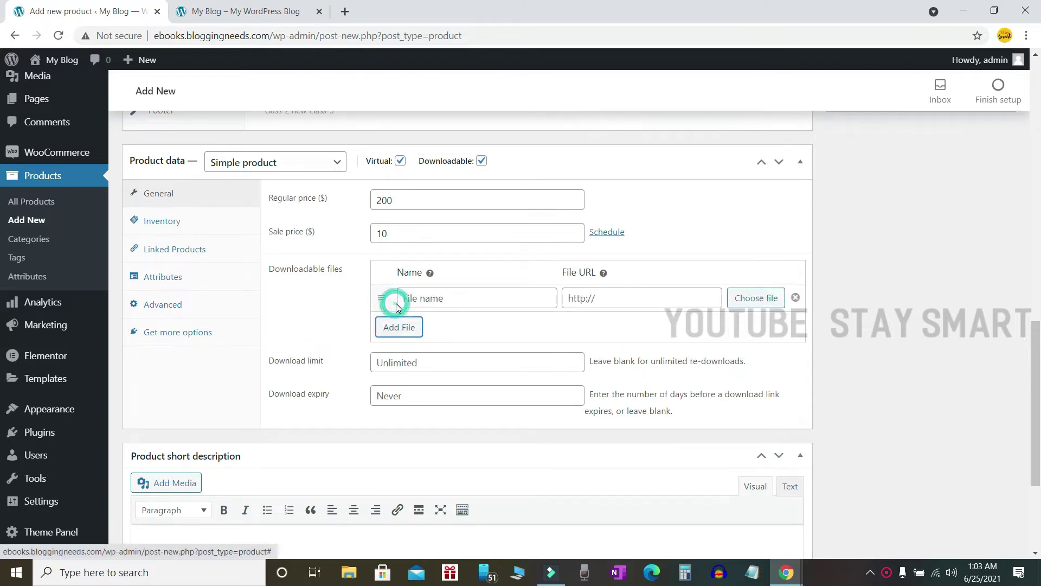
{"action": "left_click", "coordinate": [406, 297]}
{"action": "left_click", "coordinate": [474, 297]}
{"action": "type", "text": "ric"}
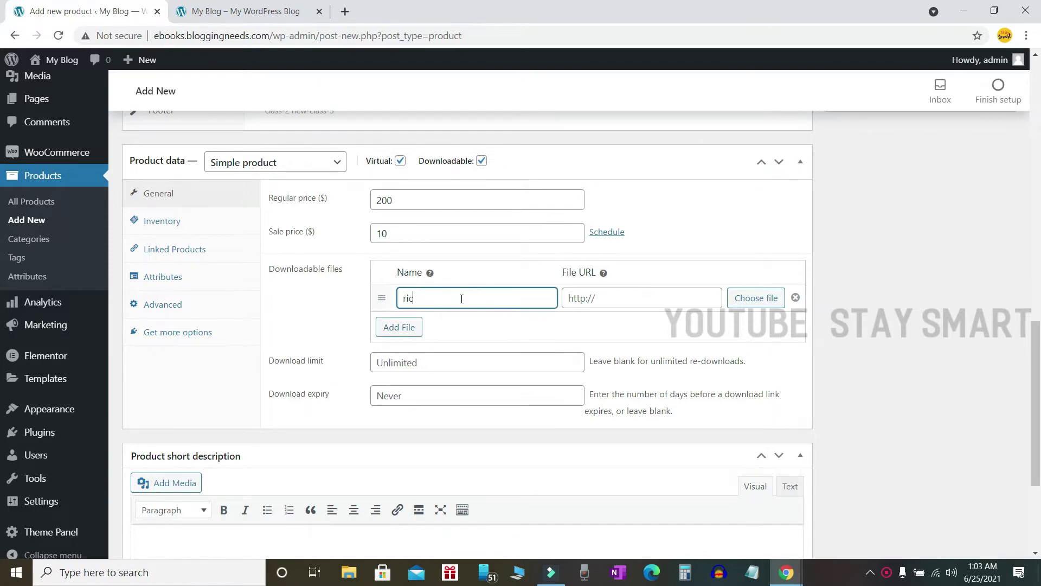
{"action": "type", "text": "h dad poor dad"}
Upload the "The Power of Habit" PDF from the Downloads folder and insert its URL as the downloadable file's address
{"action": "left_click", "coordinate": [622, 297]}
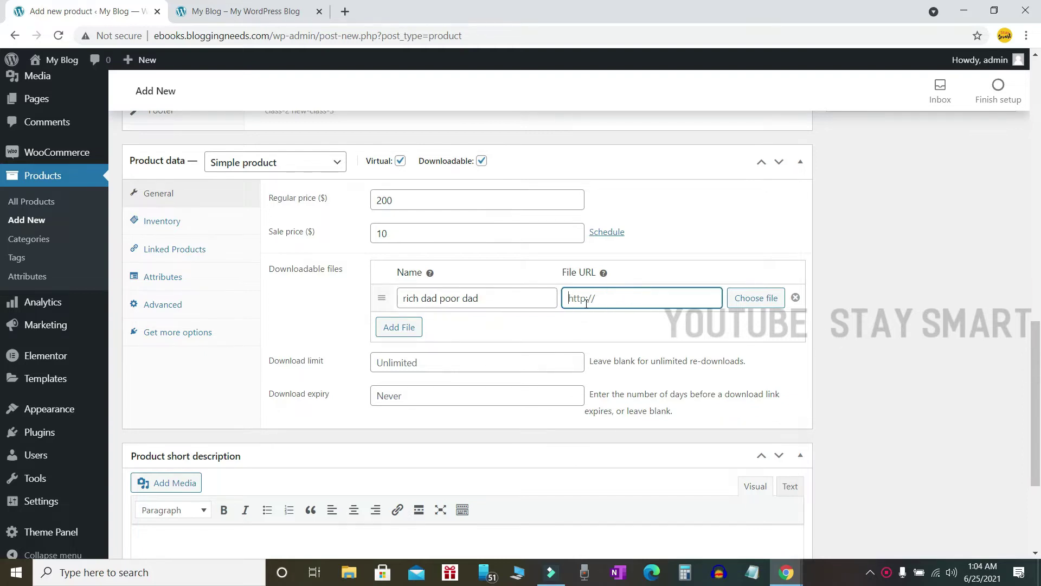
{"action": "left_click", "coordinate": [606, 297]}
{"action": "left_click", "coordinate": [764, 300]}
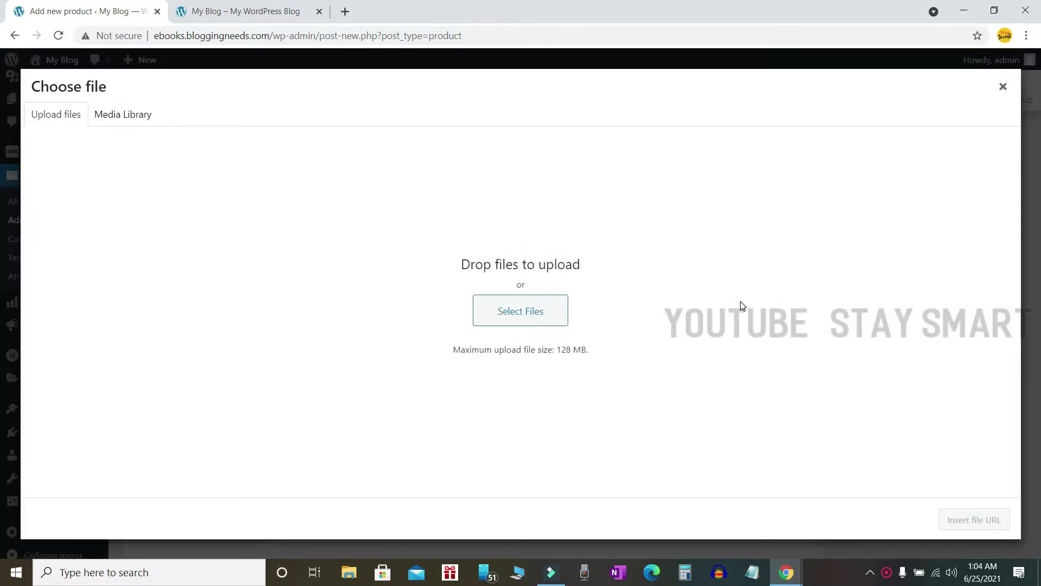
{"action": "left_click", "coordinate": [523, 312]}
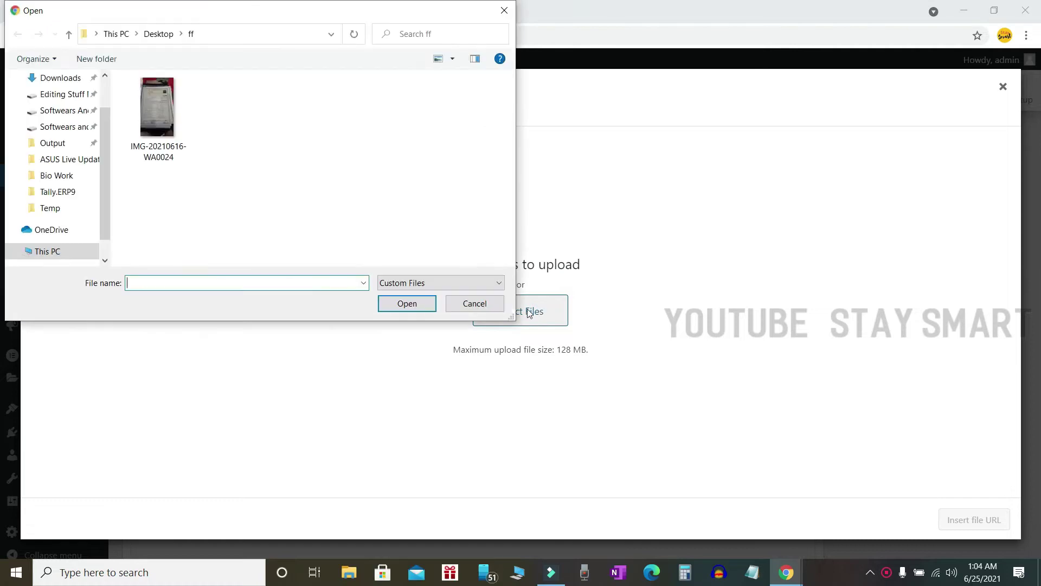
{"action": "left_click", "coordinate": [55, 77]}
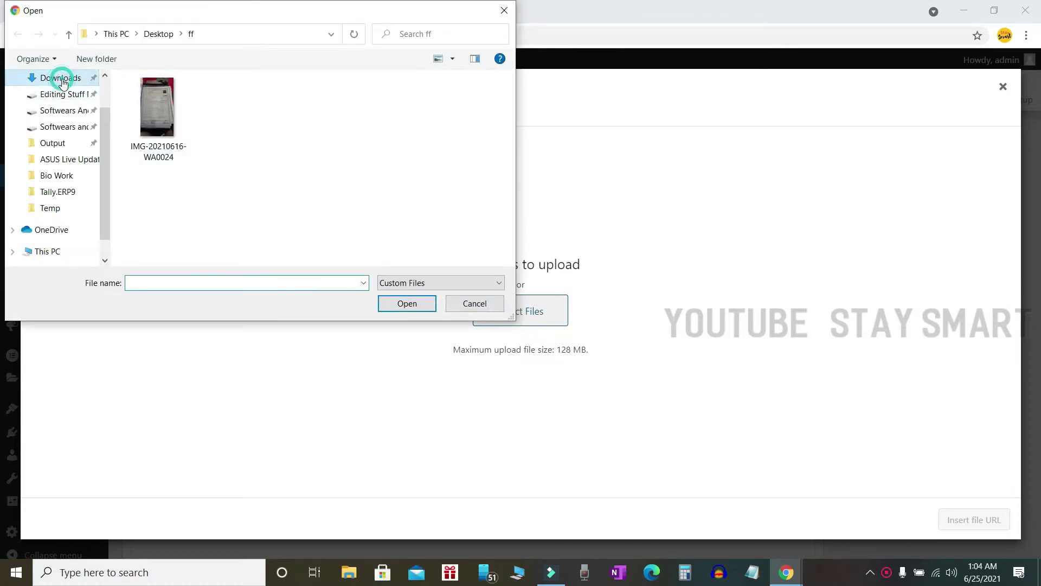
{"action": "scroll", "coordinate": [401, 185], "scroll_direction": "down", "scroll_amount": 1}
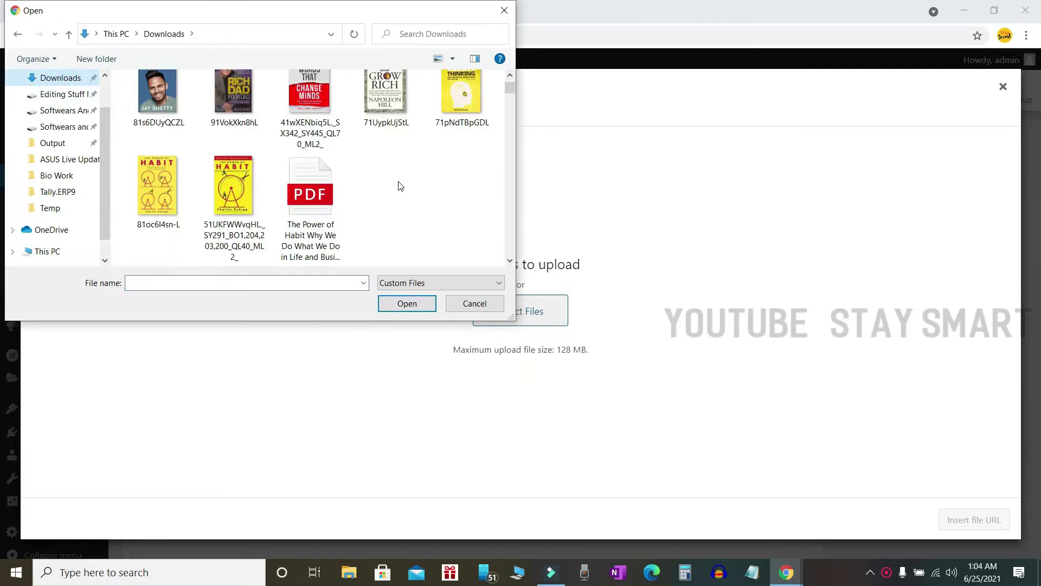
{"action": "left_click", "coordinate": [310, 198]}
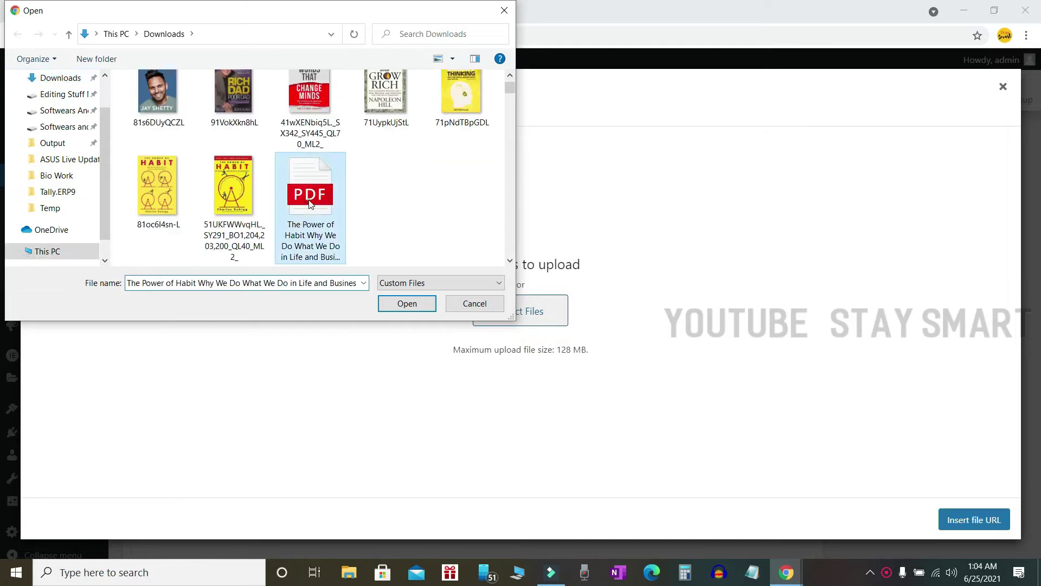
{"action": "left_click", "coordinate": [406, 303]}
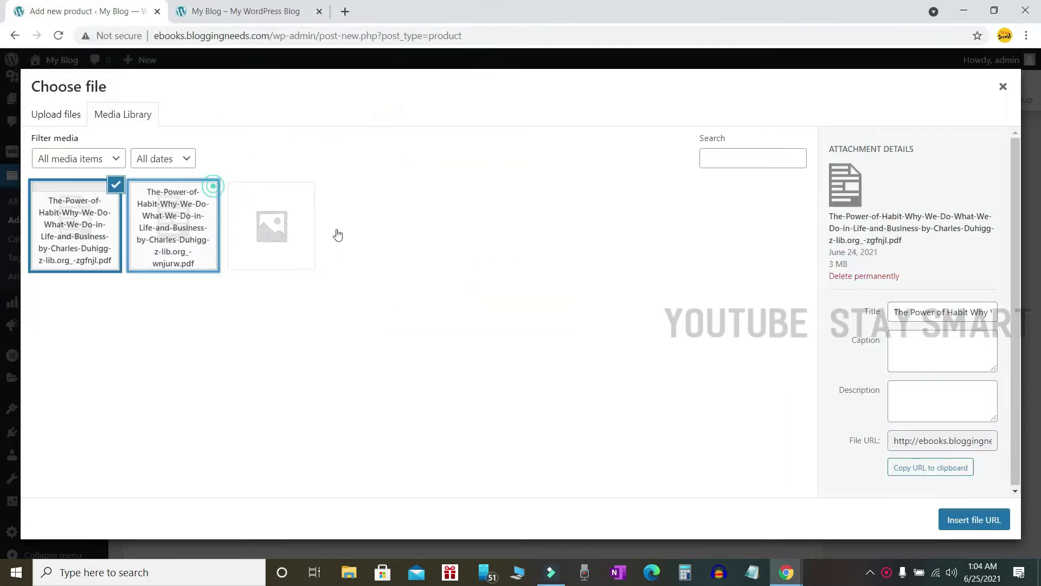
{"action": "left_click", "coordinate": [993, 526]}
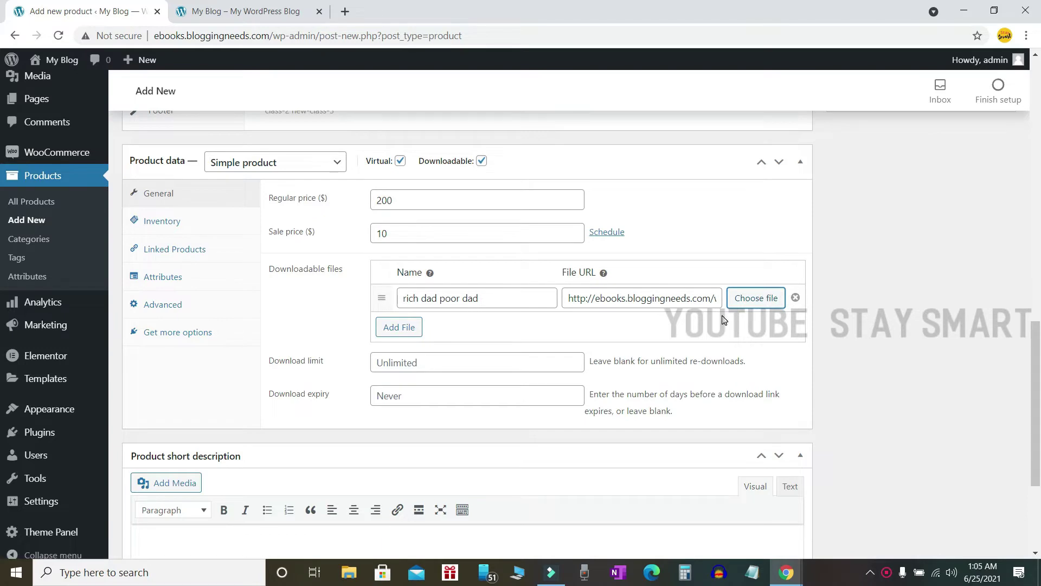
Paste the copied Rich Dad Poor Dad book summary into the product short description
{"action": "scroll", "coordinate": [722, 319], "scroll_direction": "down", "scroll_amount": 1}
{"action": "scroll", "coordinate": [741, 304], "scroll_direction": "down", "scroll_amount": 2}
{"action": "right_click", "coordinate": [217, 350]}
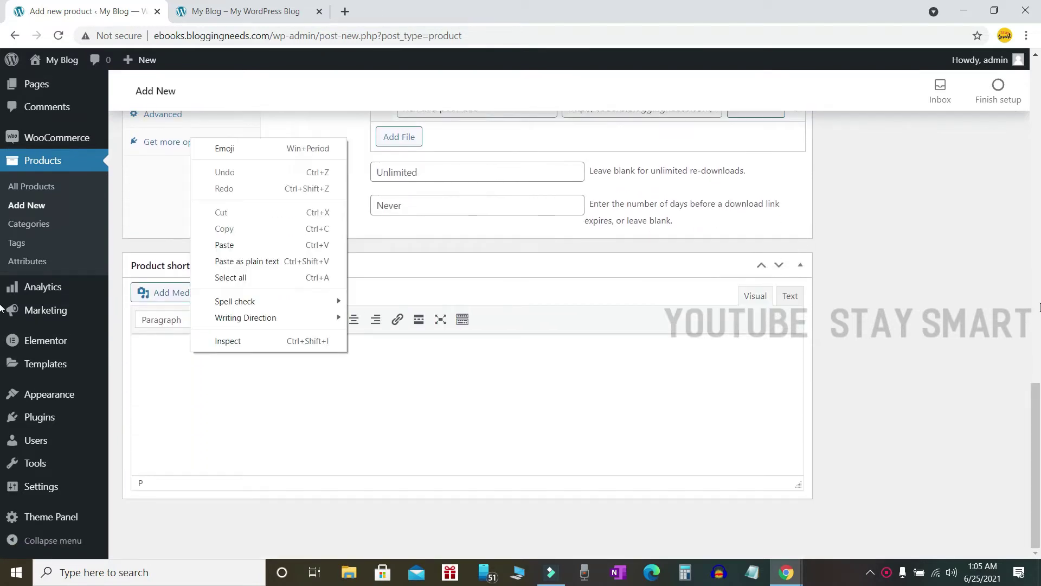
{"action": "key", "text": "Escape"}
{"action": "scroll", "coordinate": [814, 359], "scroll_direction": "up", "scroll_amount": 1}
{"action": "scroll", "coordinate": [229, 380], "scroll_direction": "down", "scroll_amount": 1}
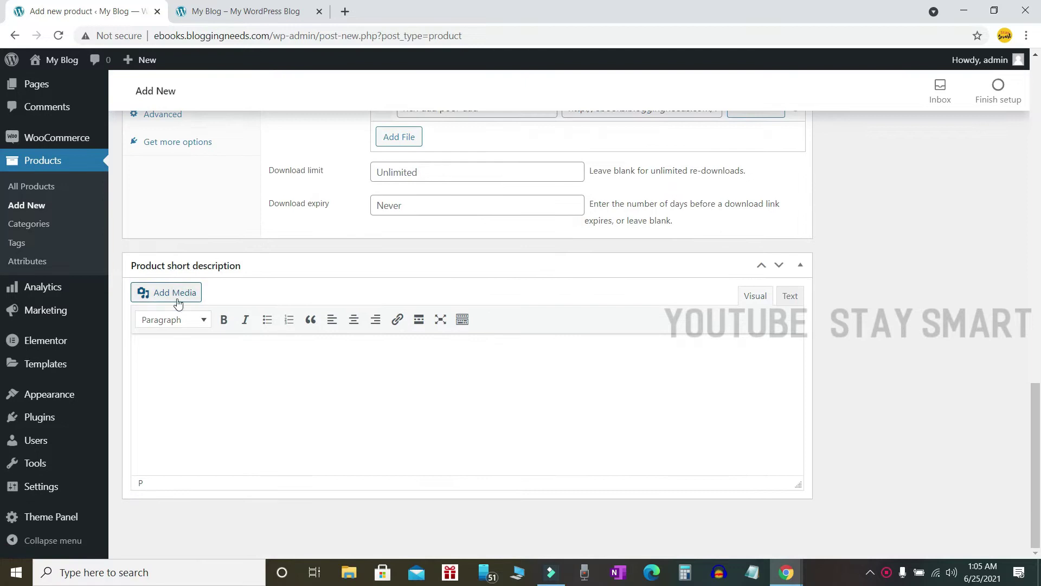
{"action": "left_click", "coordinate": [258, 393]}
{"action": "key", "text": "ctrl+v"}
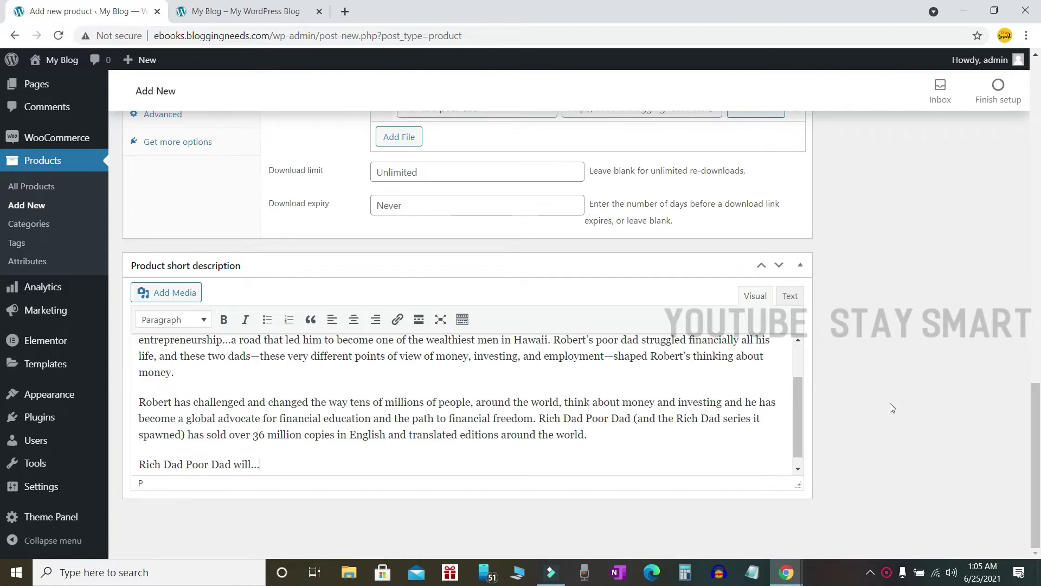
Create a new product category named "ebook" without a parent and assign it to the product
{"action": "scroll", "coordinate": [890, 409], "scroll_direction": "up", "scroll_amount": 15}
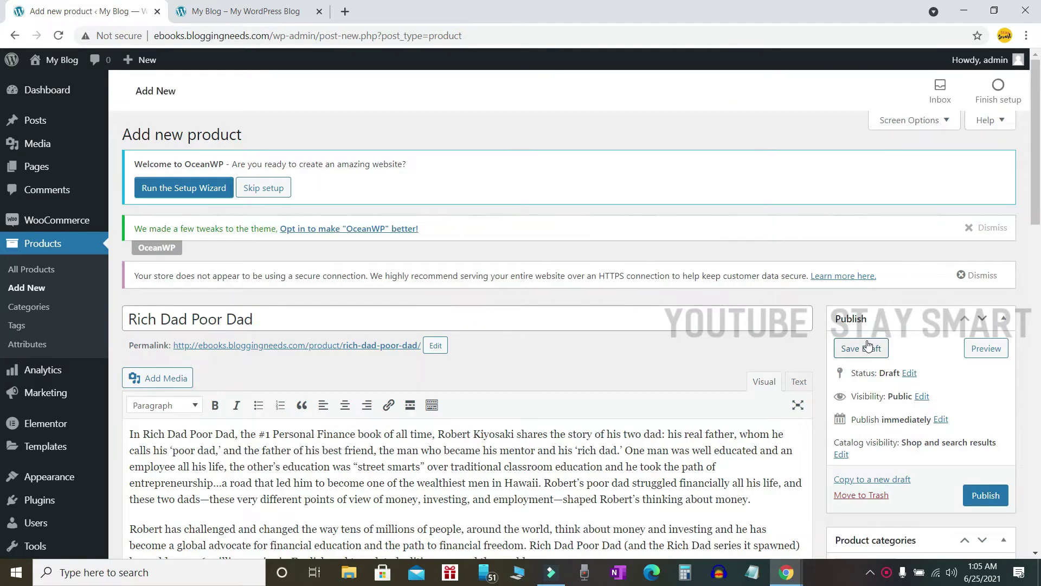
{"action": "scroll", "coordinate": [900, 299], "scroll_direction": "down", "scroll_amount": 5}
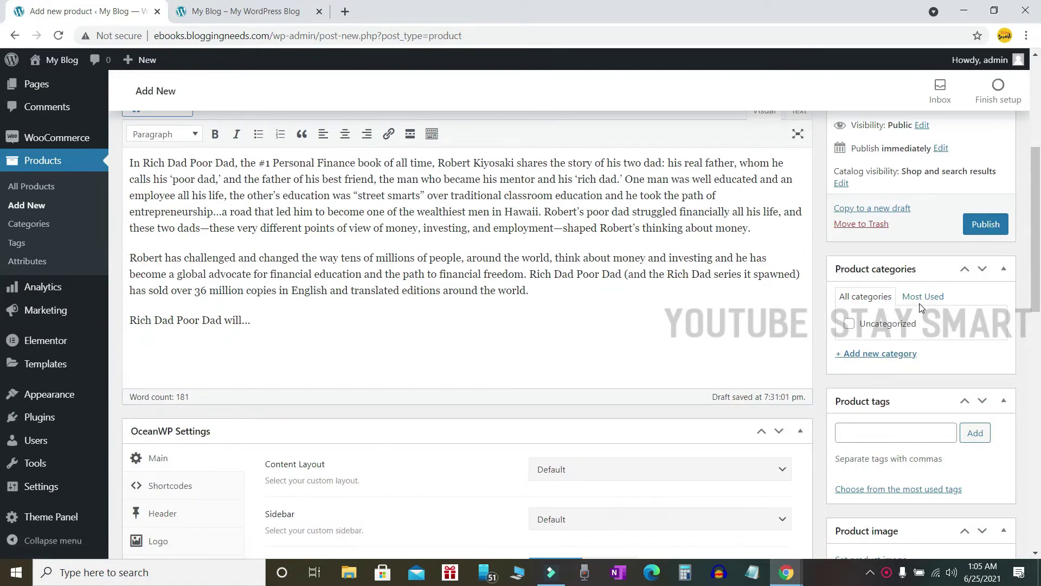
{"action": "left_click", "coordinate": [879, 356]}
{"action": "type", "text": "ek"}
{"action": "key", "text": "BackSpace"}
{"action": "type", "text": "book"}
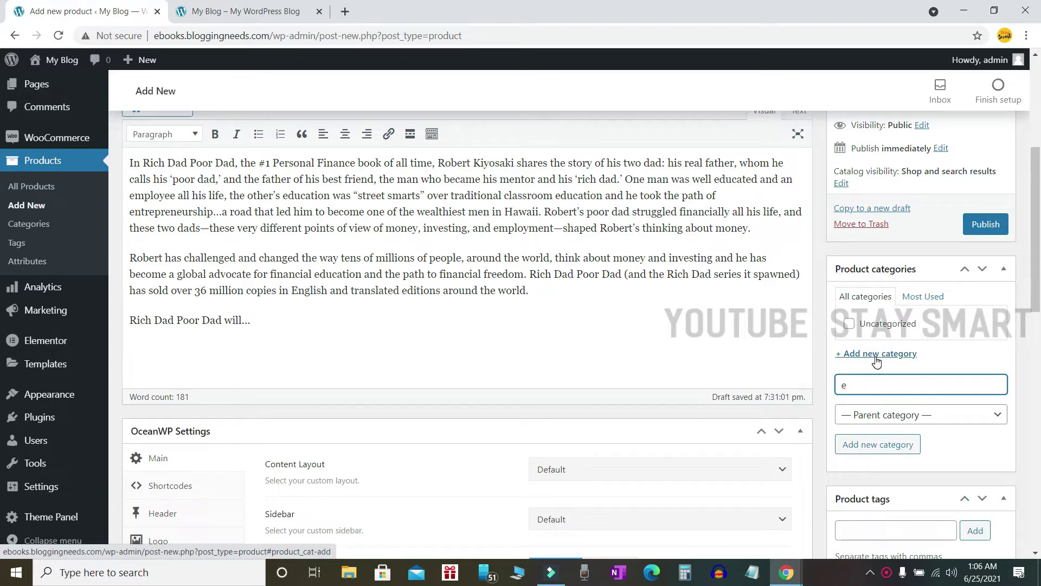
{"action": "scroll", "coordinate": [876, 360], "scroll_direction": "down", "scroll_amount": 1}
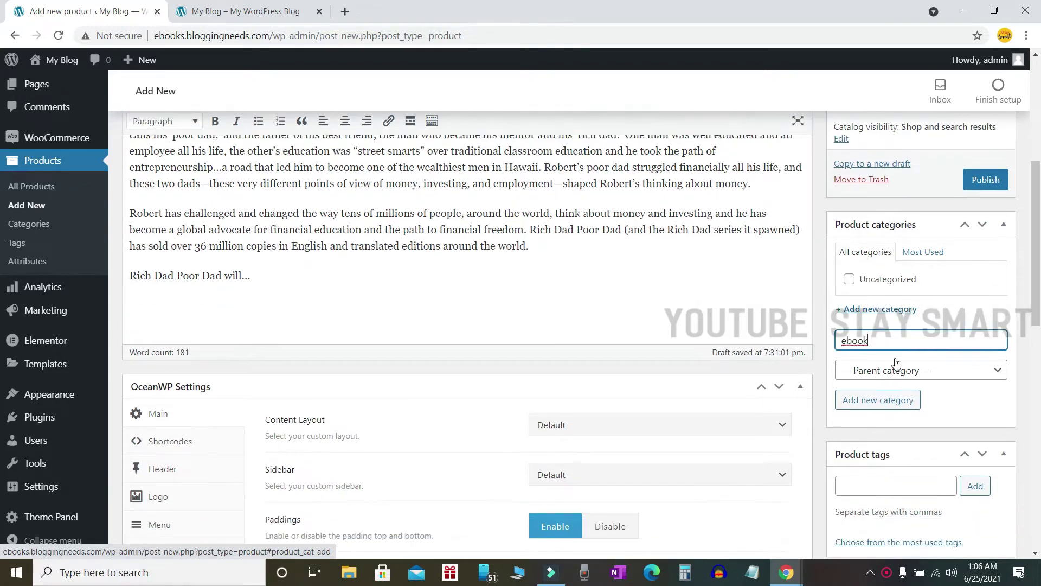
{"action": "left_click", "coordinate": [883, 377]}
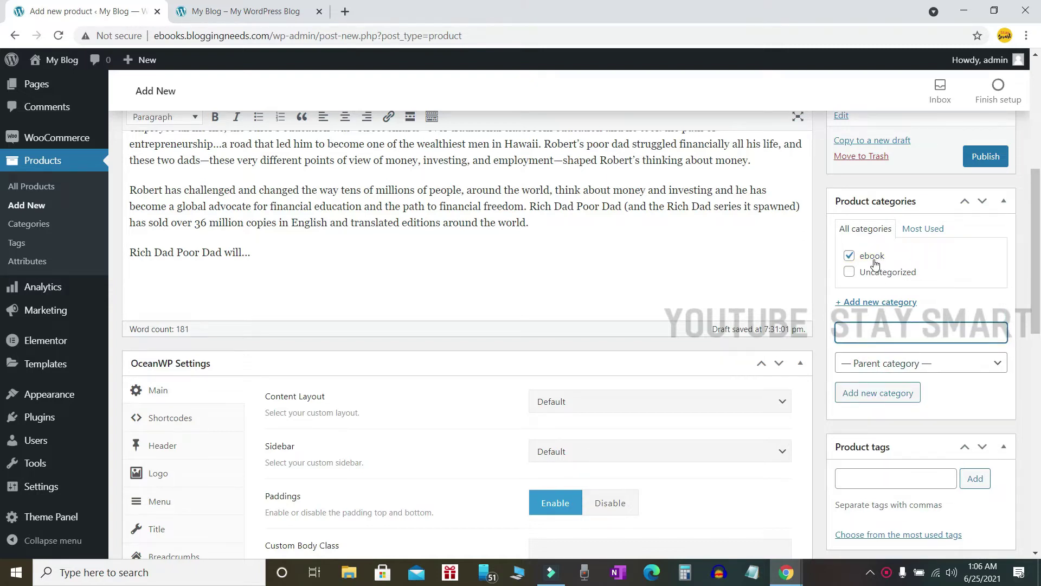
Add the product tag "rich dad poor dad"
{"action": "scroll", "coordinate": [884, 349], "scroll_direction": "down", "scroll_amount": 3}
{"action": "left_click", "coordinate": [893, 276]}
{"action": "type", "text": "poor dad"}
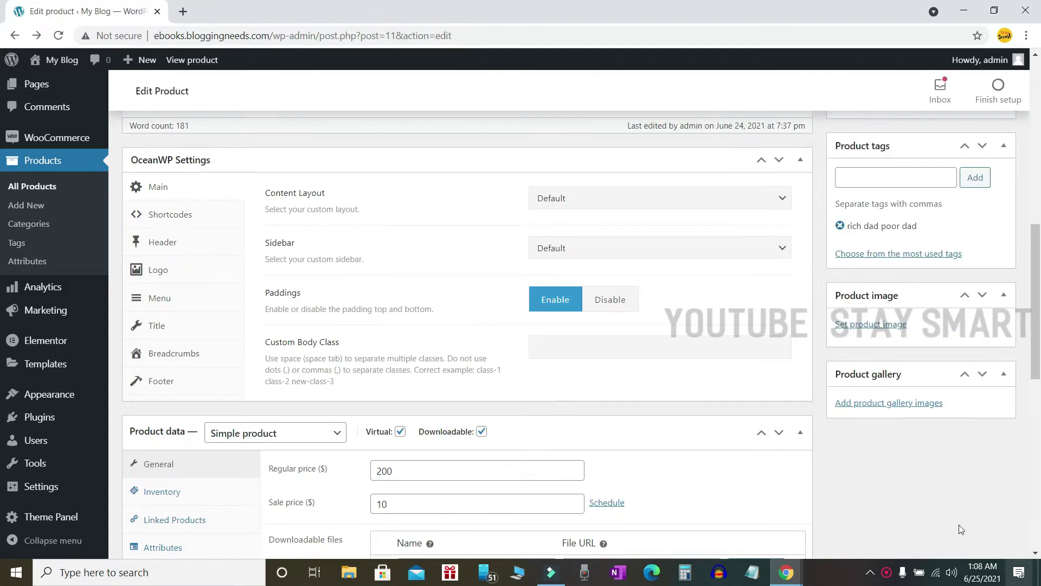
Upload the Rich Dad Poor Dad cover image 91VokXkn8hL from the Downloads folder for use as the product image
{"action": "scroll", "coordinate": [868, 326], "scroll_direction": "up", "scroll_amount": 3}
{"action": "scroll", "coordinate": [867, 326], "scroll_direction": "down", "scroll_amount": 3}
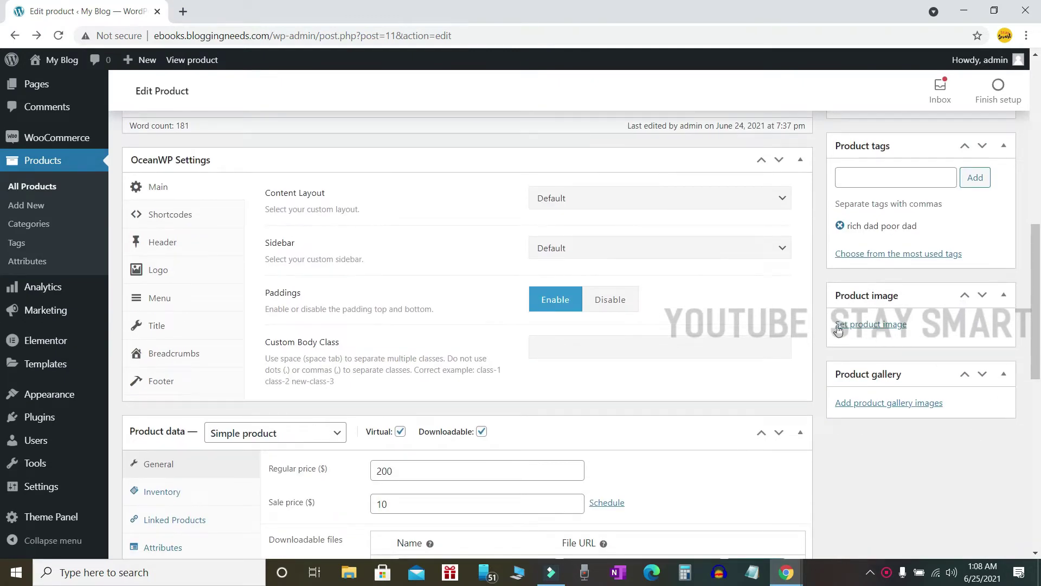
{"action": "left_click", "coordinate": [867, 329]}
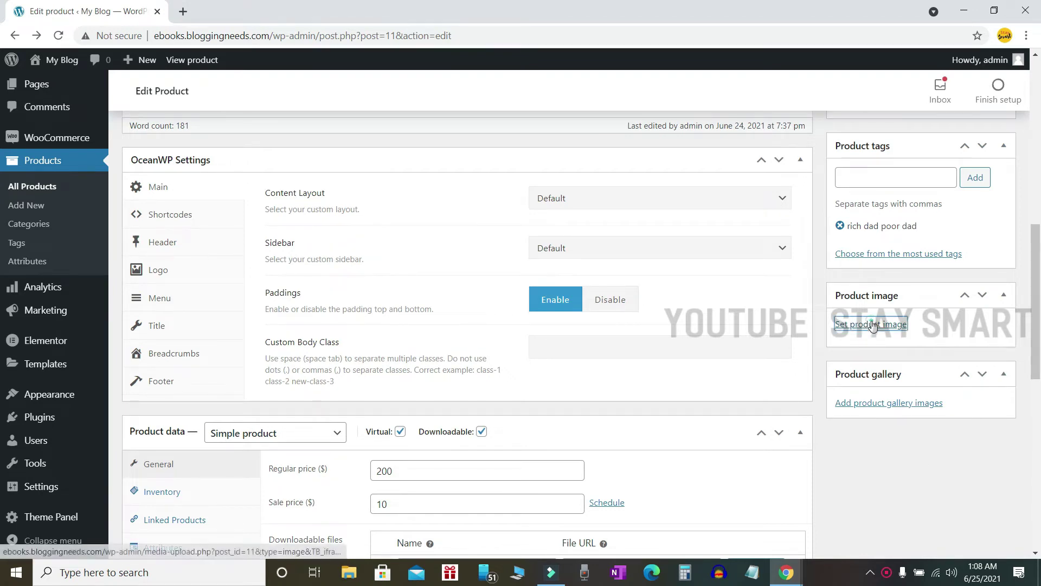
{"action": "left_click", "coordinate": [872, 324]}
{"action": "left_click", "coordinate": [510, 320]}
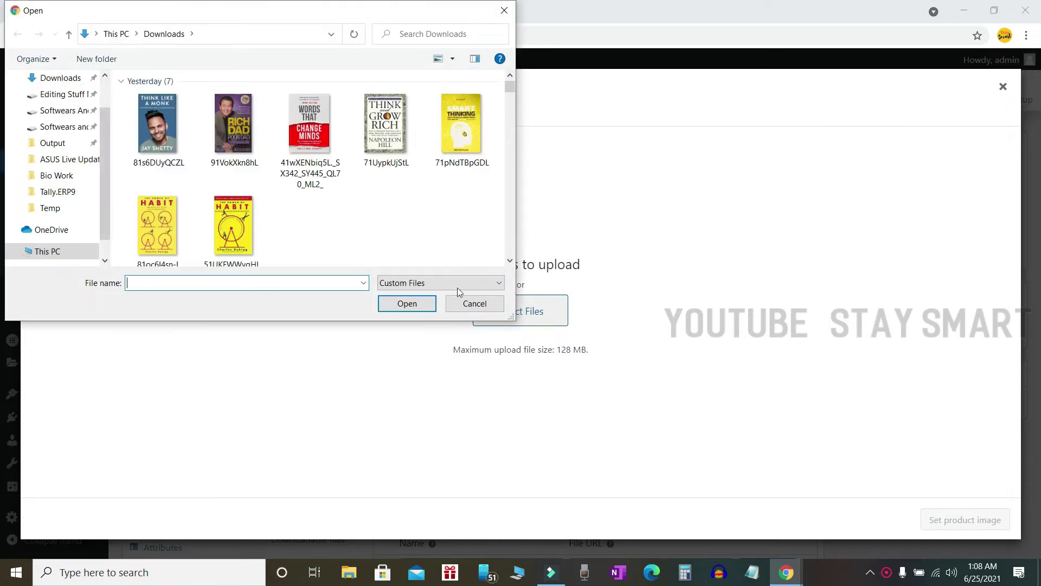
{"action": "left_click", "coordinate": [236, 133]}
{"action": "left_click", "coordinate": [413, 304]}
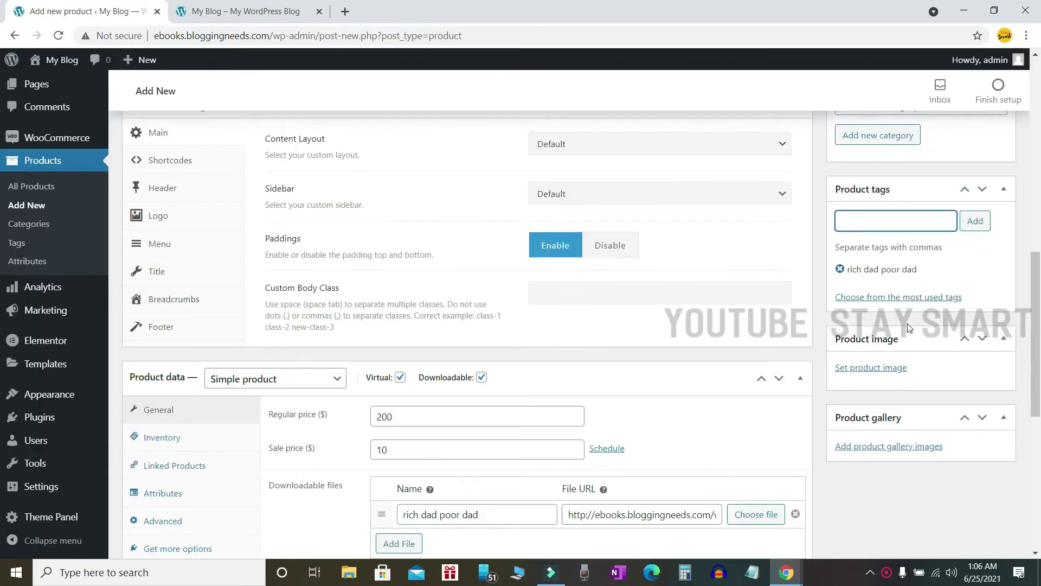
Publish the Rich Dad Poor Dad product
{"action": "scroll", "coordinate": [908, 328], "scroll_direction": "down", "scroll_amount": 7}
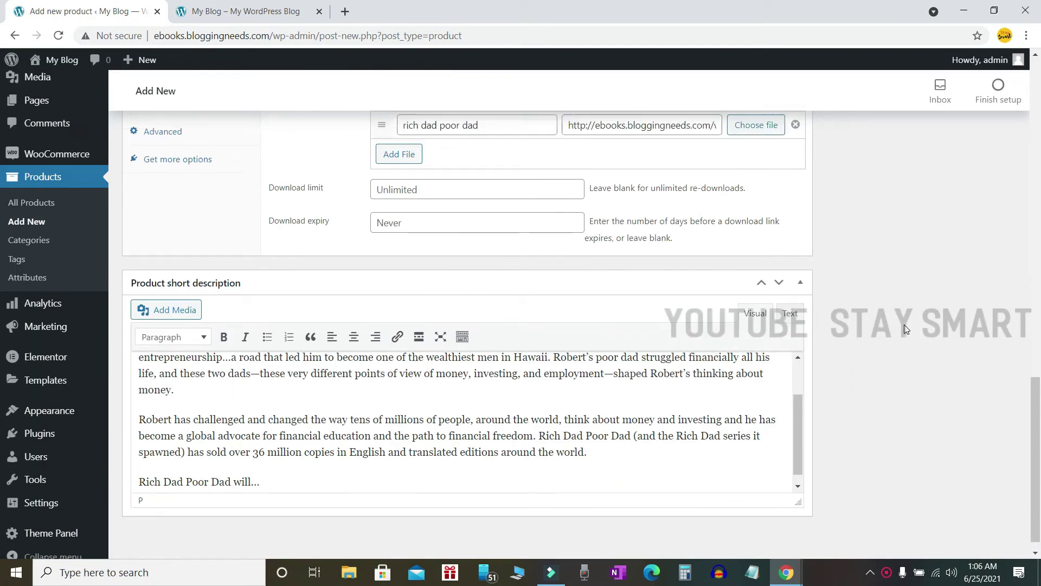
{"action": "scroll", "coordinate": [904, 328], "scroll_direction": "up", "scroll_amount": 15}
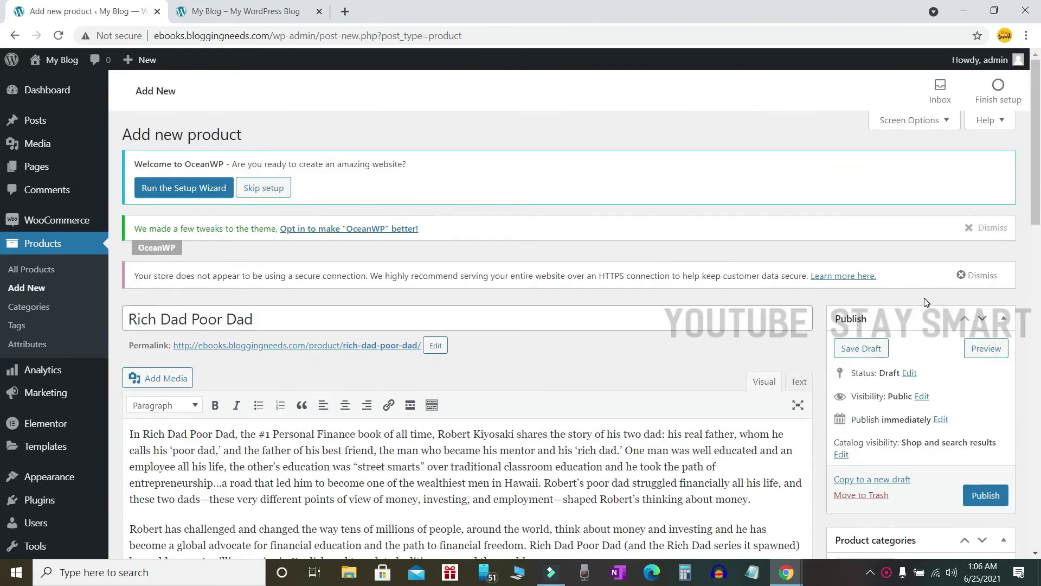
{"action": "scroll", "coordinate": [922, 303], "scroll_direction": "down", "scroll_amount": 1}
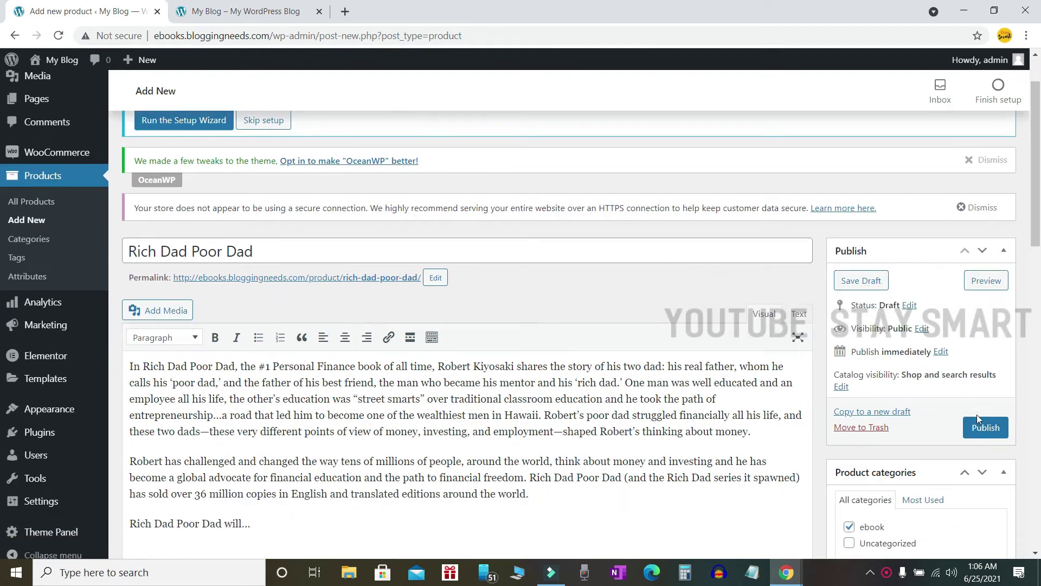
{"action": "left_click", "coordinate": [976, 435]}
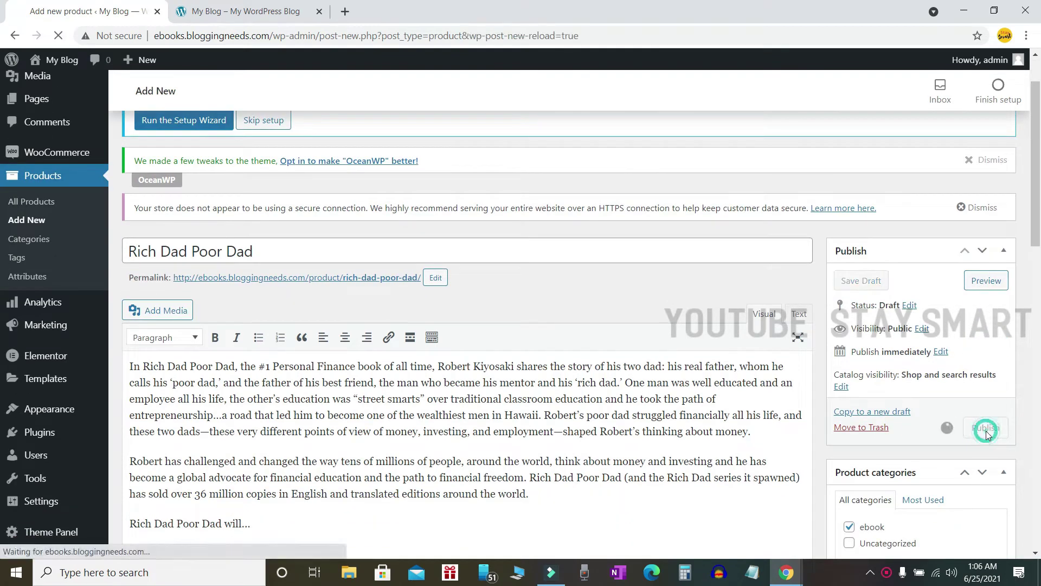
{"action": "scroll", "coordinate": [987, 442], "scroll_direction": "down", "scroll_amount": 1}
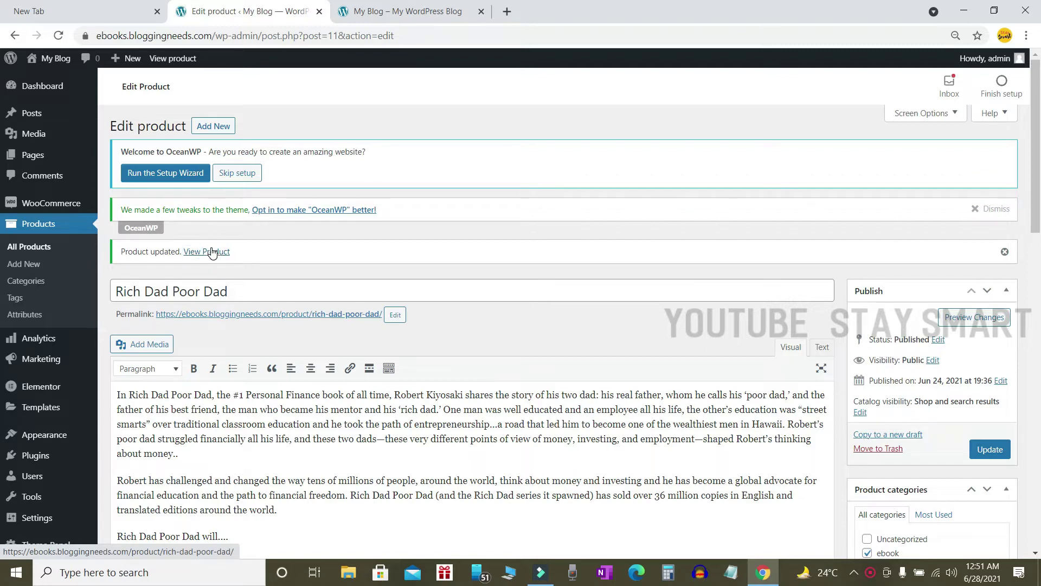
Open the published Rich Dad Poor Dad product page and review its cover image, title, sale price and short description
{"action": "left_click", "coordinate": [212, 253]}
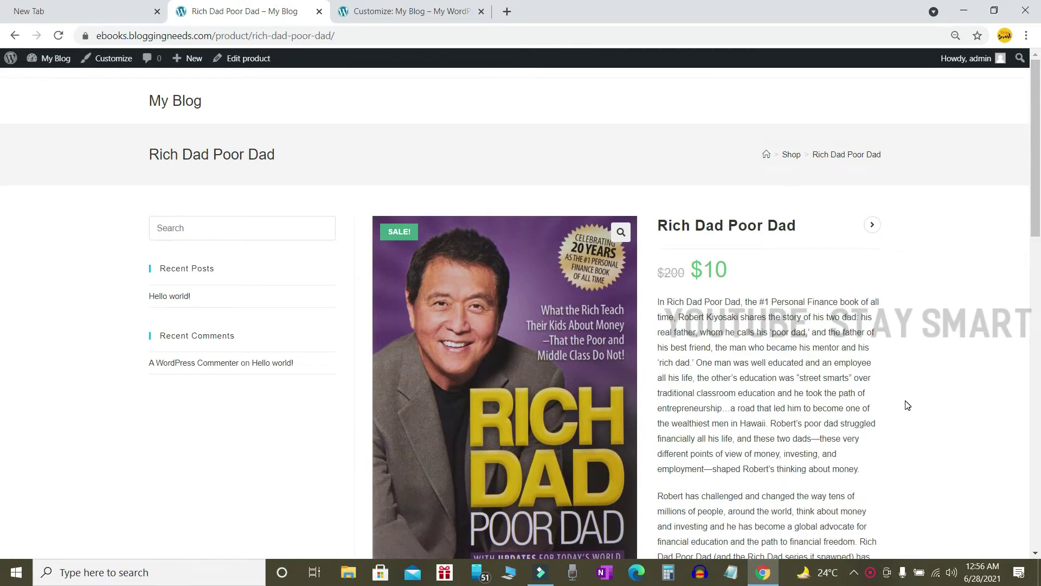
{"action": "scroll", "coordinate": [906, 406], "scroll_direction": "down", "scroll_amount": 1}
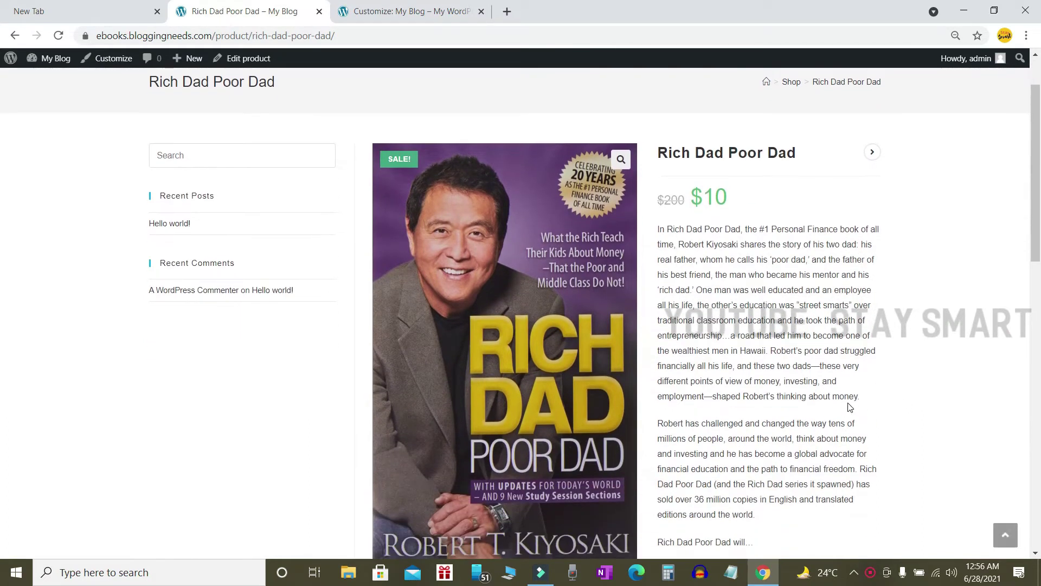
{"action": "scroll", "coordinate": [792, 406], "scroll_direction": "down", "scroll_amount": 1}
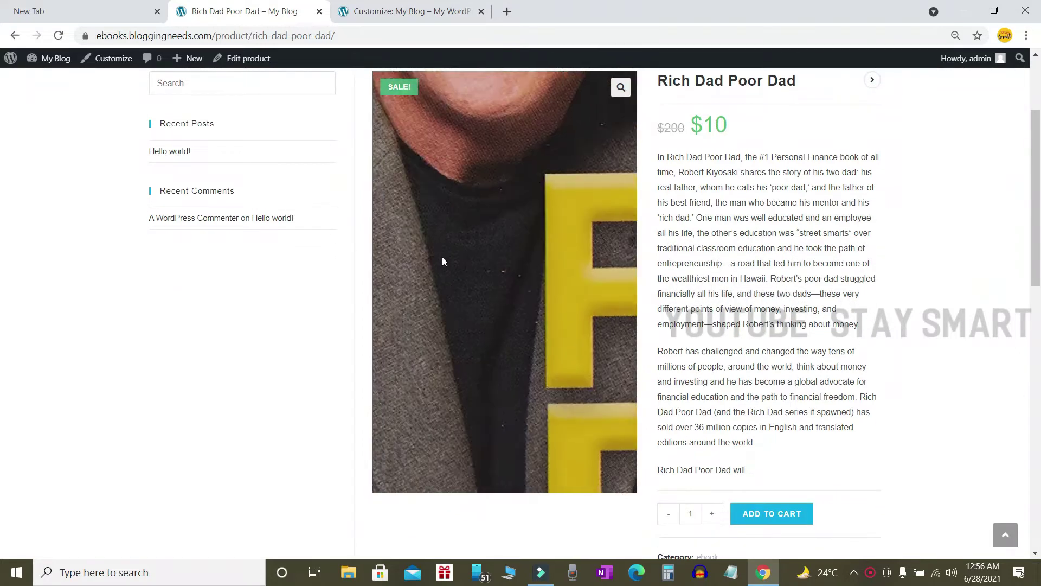
{"action": "scroll", "coordinate": [470, 247], "scroll_direction": "up", "scroll_amount": 1}
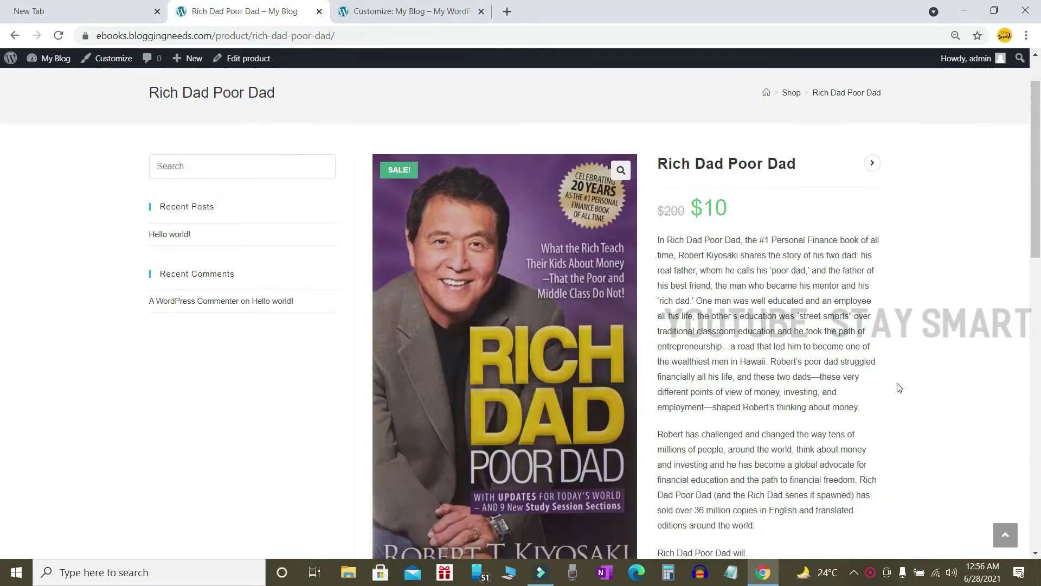
{"action": "triple_click", "coordinate": [712, 160]}
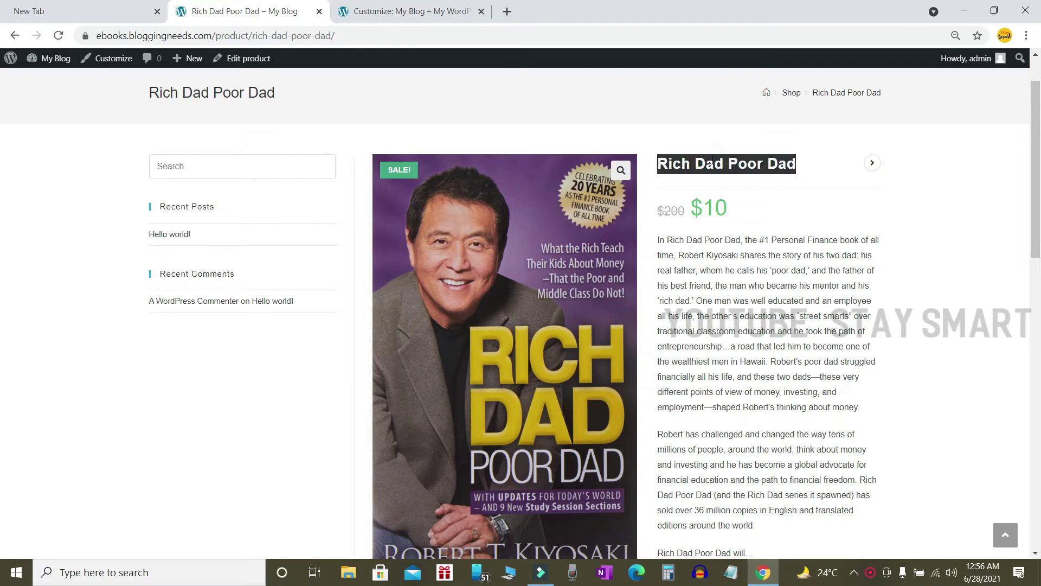
{"action": "left_click", "coordinate": [719, 205]}
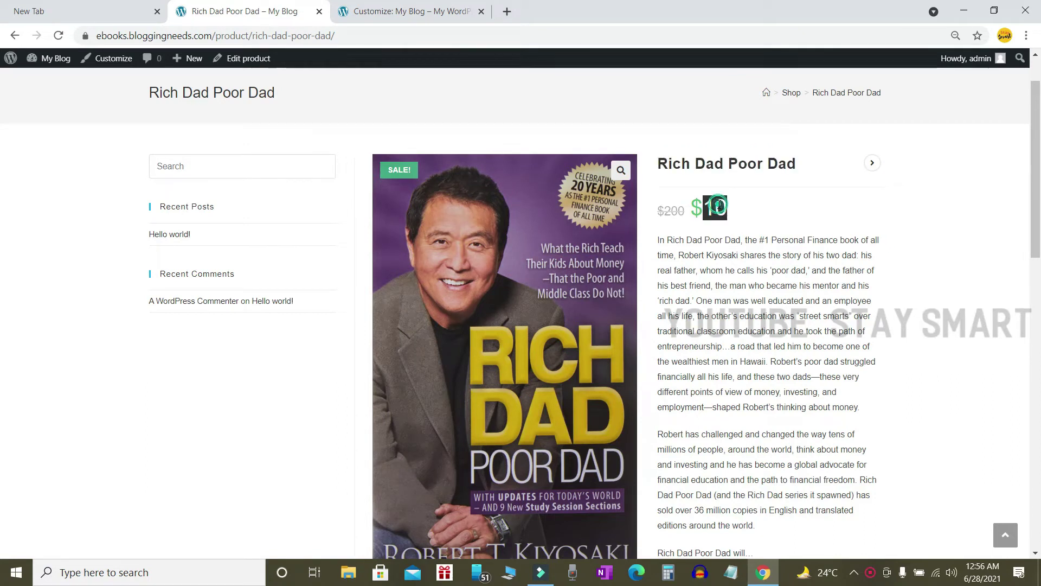
{"action": "left_click_drag", "start_coordinate": [686, 209], "coordinate": [724, 210]}
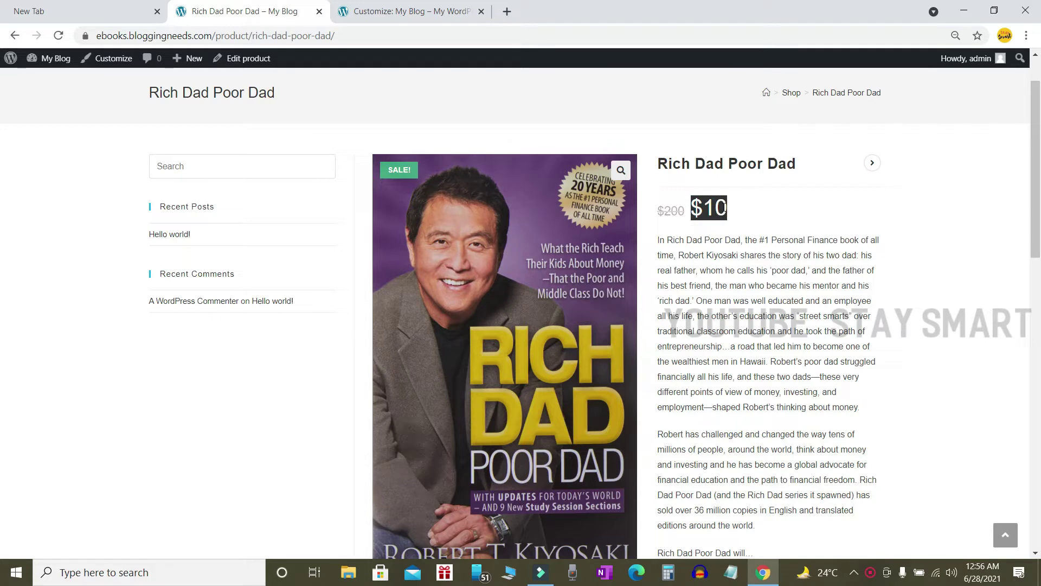
{"action": "left_click_drag", "start_coordinate": [658, 238], "coordinate": [862, 413]}
{"action": "scroll", "coordinate": [820, 297], "scroll_direction": "down", "scroll_amount": 1}
{"action": "scroll", "coordinate": [821, 297], "scroll_direction": "down", "scroll_amount": 3}
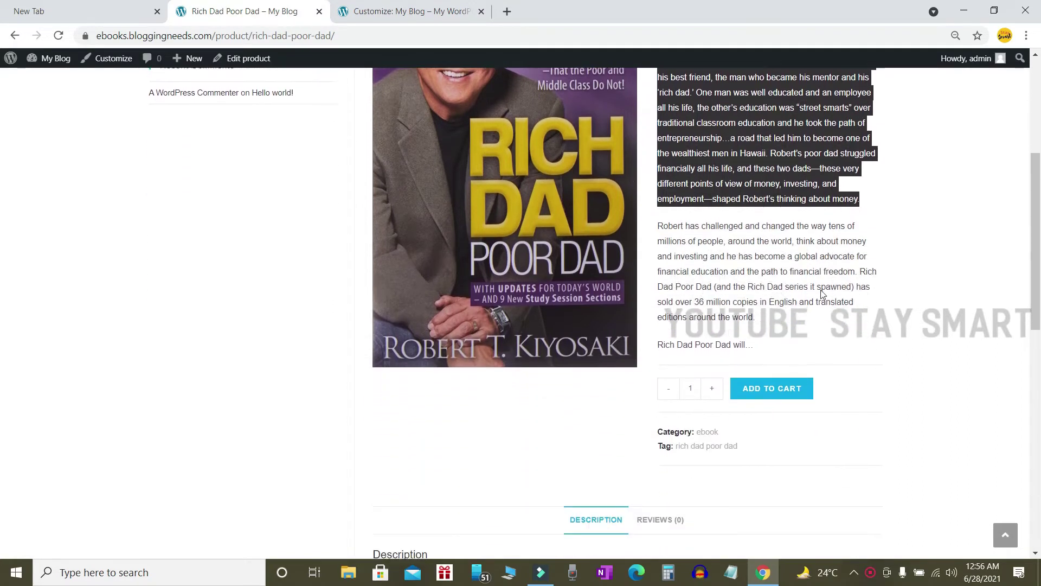
Set the Rich Dad Poor Dad purchase quantity to 10 on the product page
{"action": "double_click", "coordinate": [692, 381]}
{"action": "triple_click", "coordinate": [604, 395]}
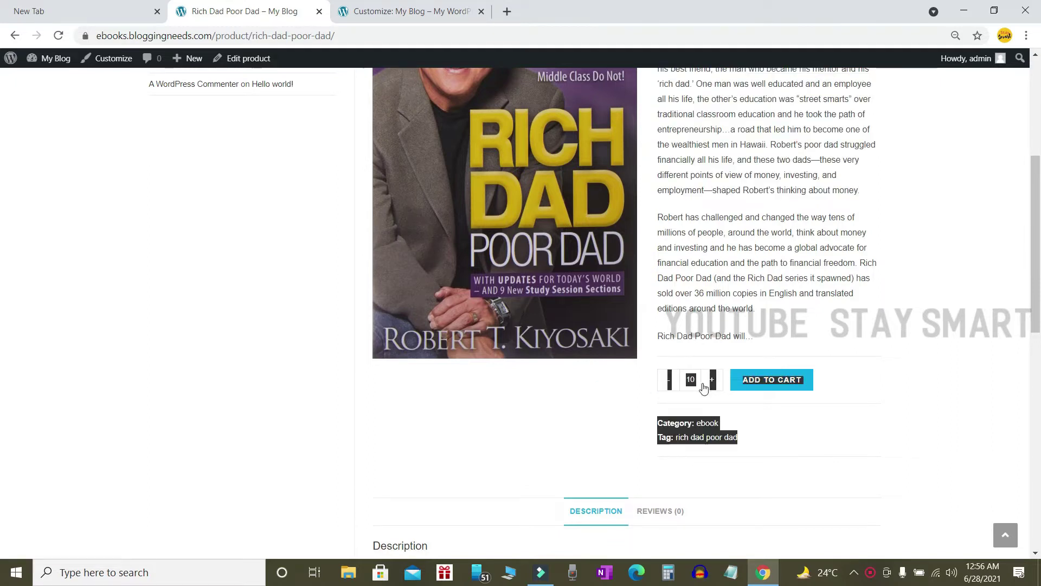
{"action": "left_click", "coordinate": [565, 404]}
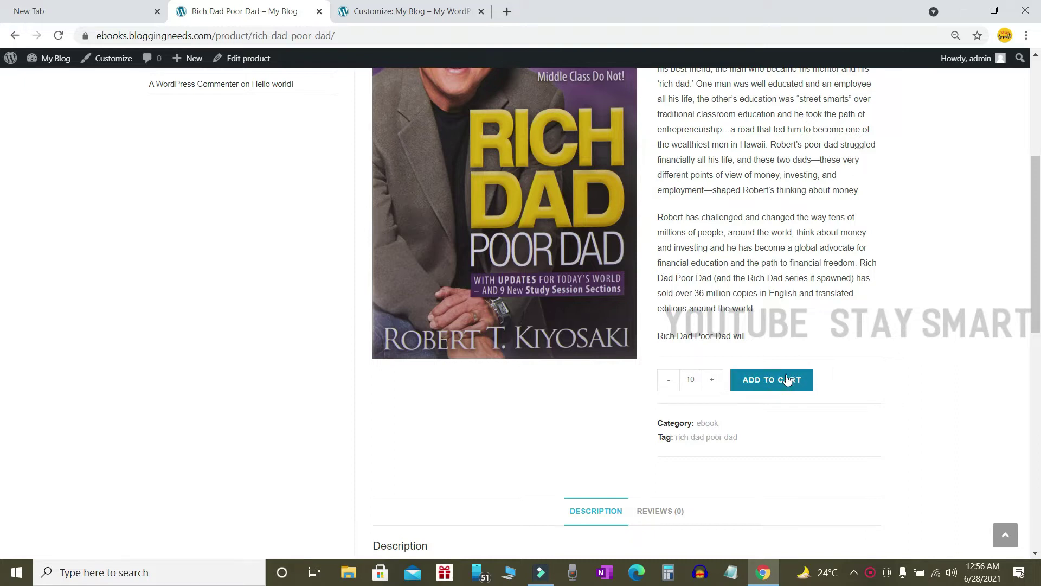
Examine the product's category, tag and full description, along with the sidebar beside the cover image
{"action": "scroll", "coordinate": [753, 367], "scroll_direction": "up", "scroll_amount": 2}
{"action": "scroll", "coordinate": [755, 369], "scroll_direction": "down", "scroll_amount": 4}
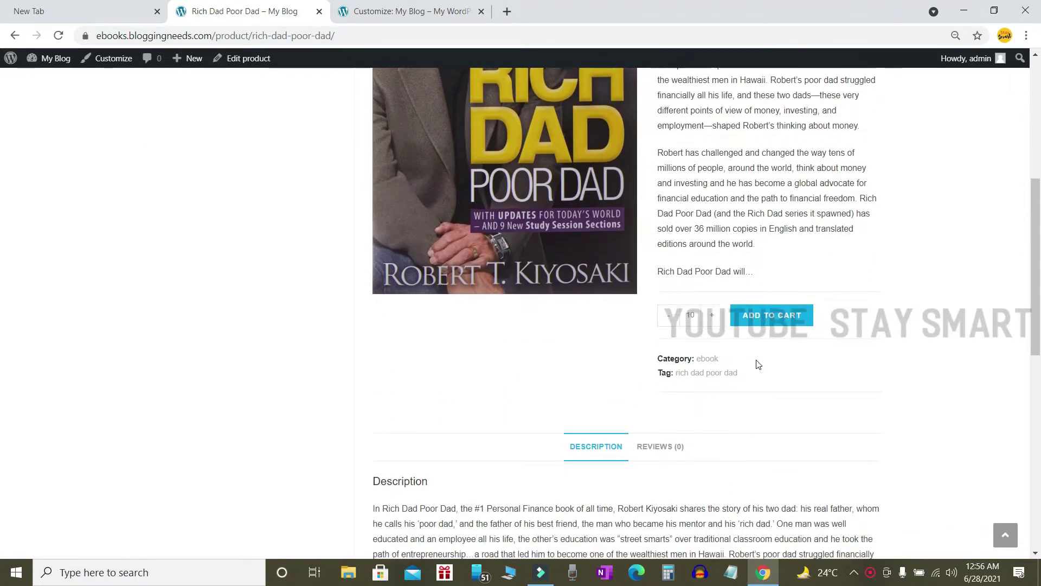
{"action": "scroll", "coordinate": [758, 356], "scroll_direction": "down", "scroll_amount": 3}
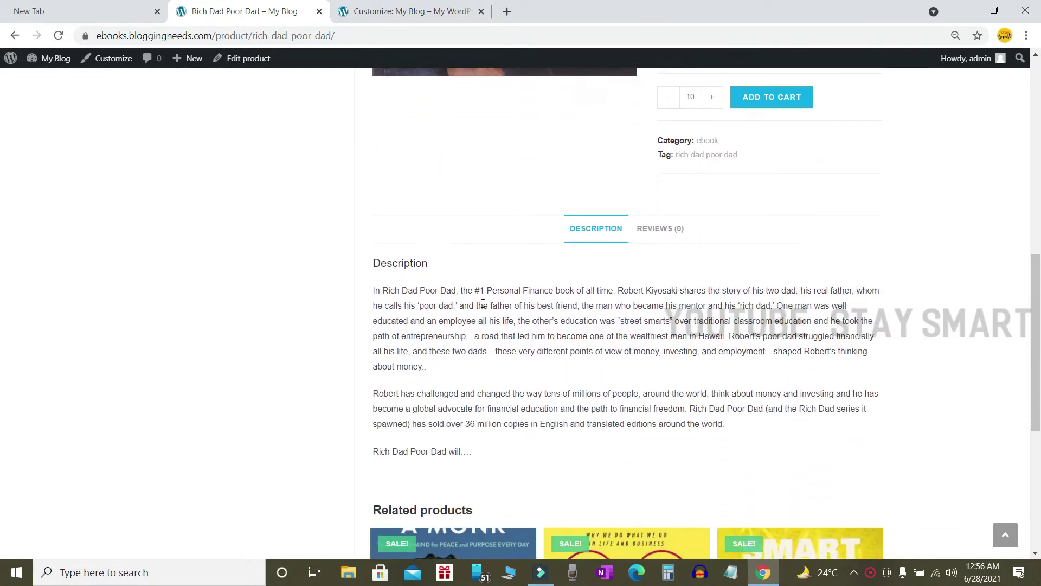
{"action": "left_click_drag", "start_coordinate": [378, 272], "coordinate": [455, 287]}
{"action": "triple_click", "coordinate": [561, 317]}
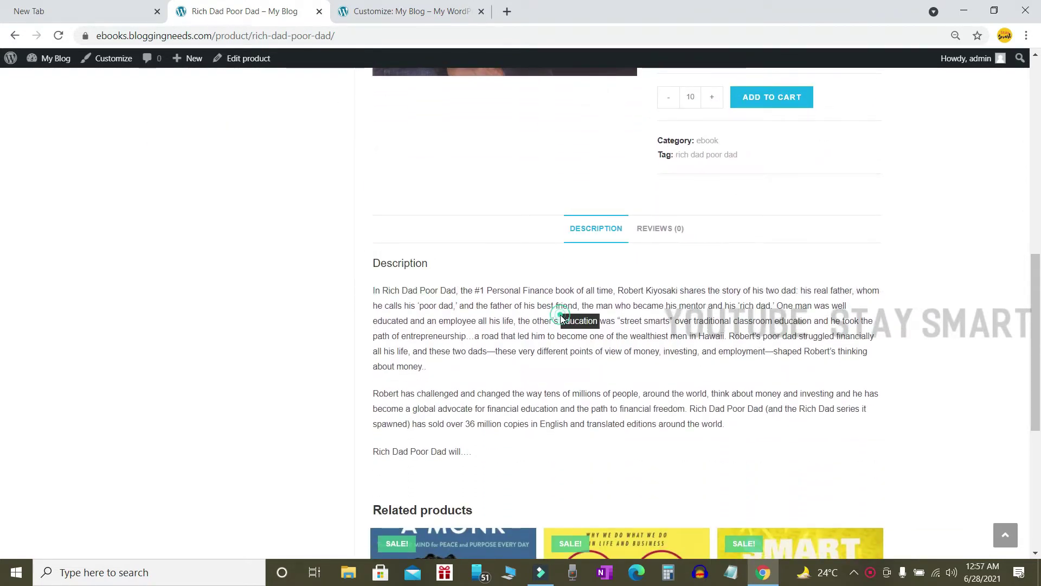
{"action": "scroll", "coordinate": [588, 332], "scroll_direction": "up", "scroll_amount": 10}
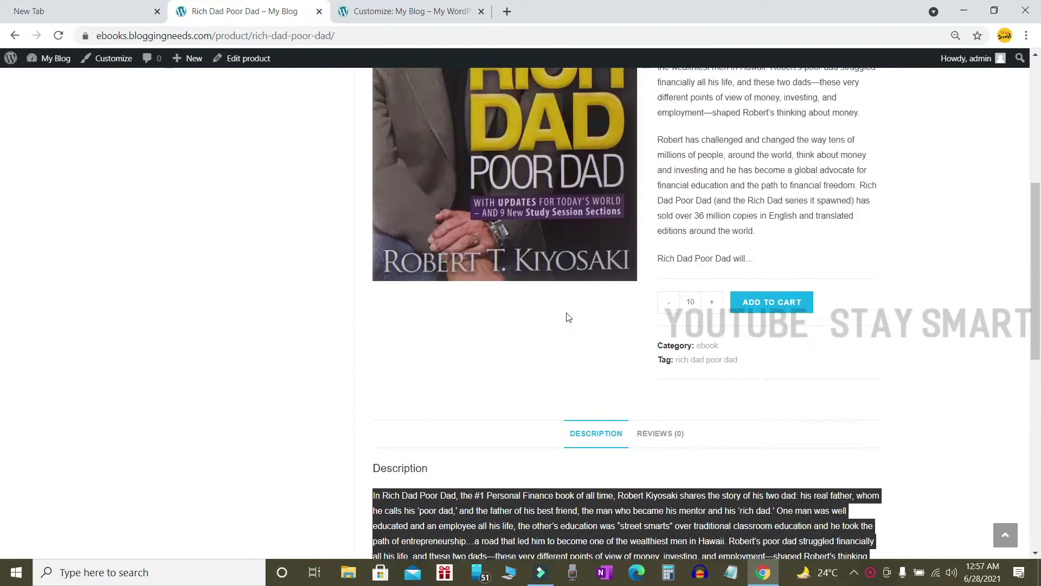
{"action": "scroll", "coordinate": [819, 135], "scroll_direction": "down", "scroll_amount": 10}
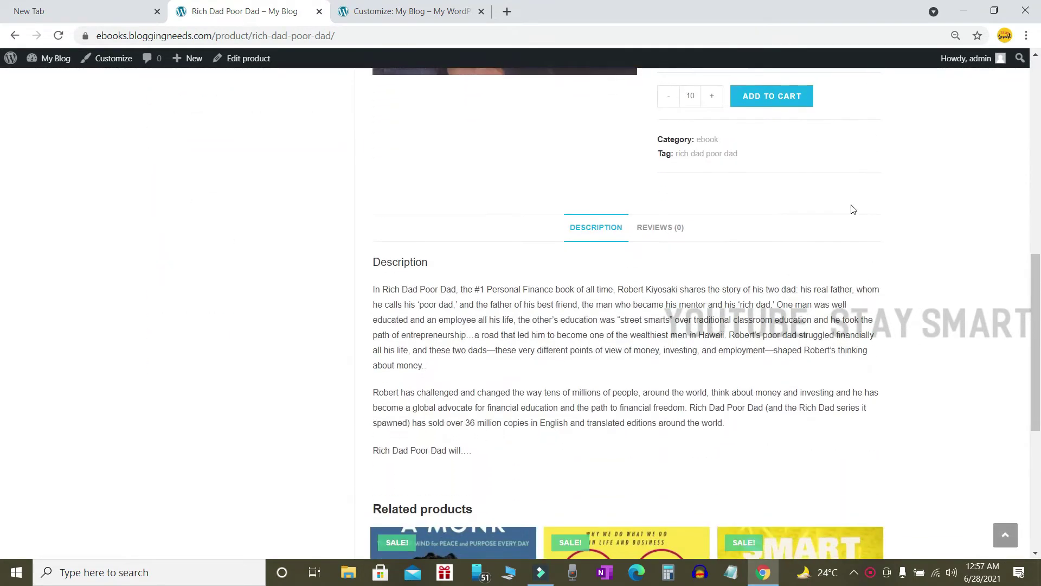
{"action": "scroll", "coordinate": [775, 284], "scroll_direction": "up", "scroll_amount": 10}
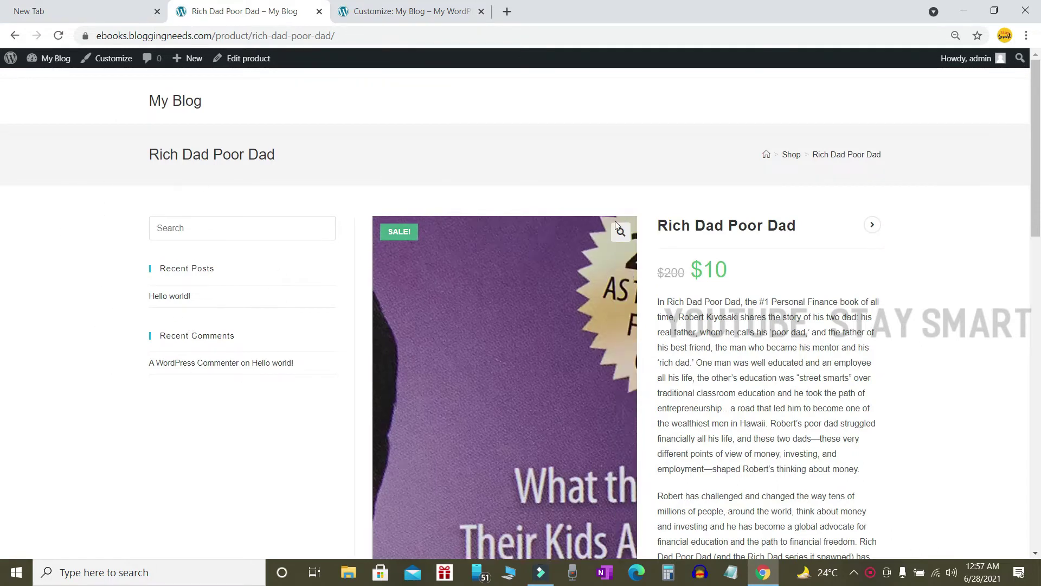
{"action": "left_click_drag", "start_coordinate": [133, 223], "coordinate": [247, 274]}
{"action": "left_click", "coordinate": [163, 353]}
{"action": "left_click", "coordinate": [67, 265]}
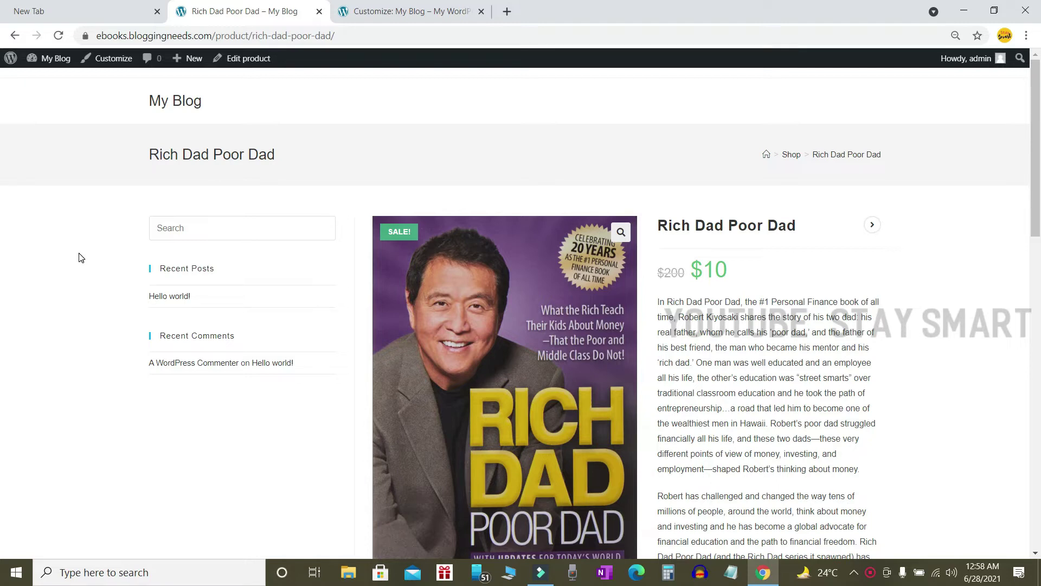
Return to the site dashboard and open the list of all products to review the ebooks
{"action": "left_click", "coordinate": [392, 77]}
{"action": "mouse_move", "coordinate": [60, 60]}
{"action": "left_click", "coordinate": [49, 84]}
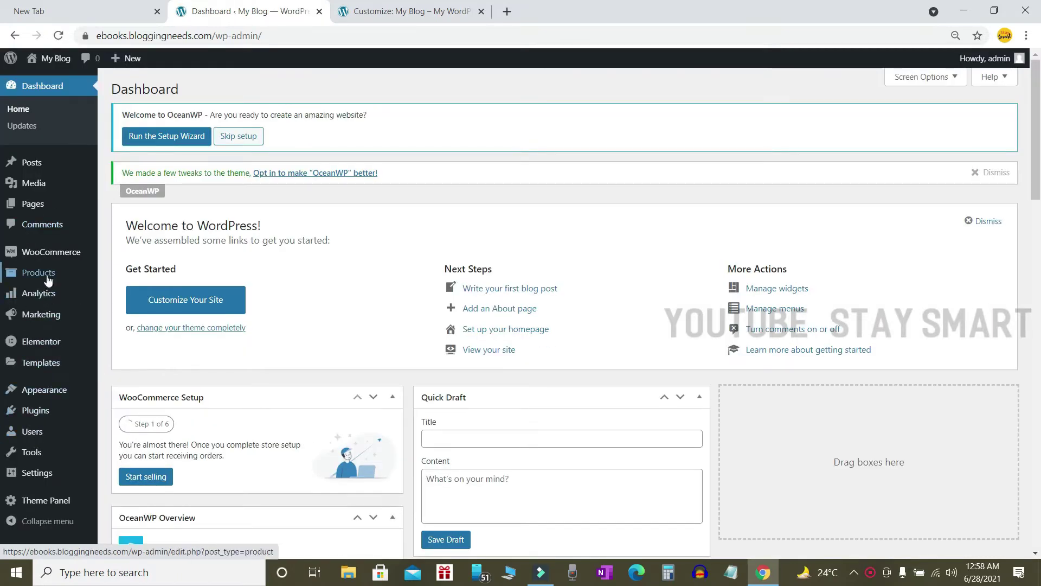
{"action": "mouse_move", "coordinate": [38, 276]}
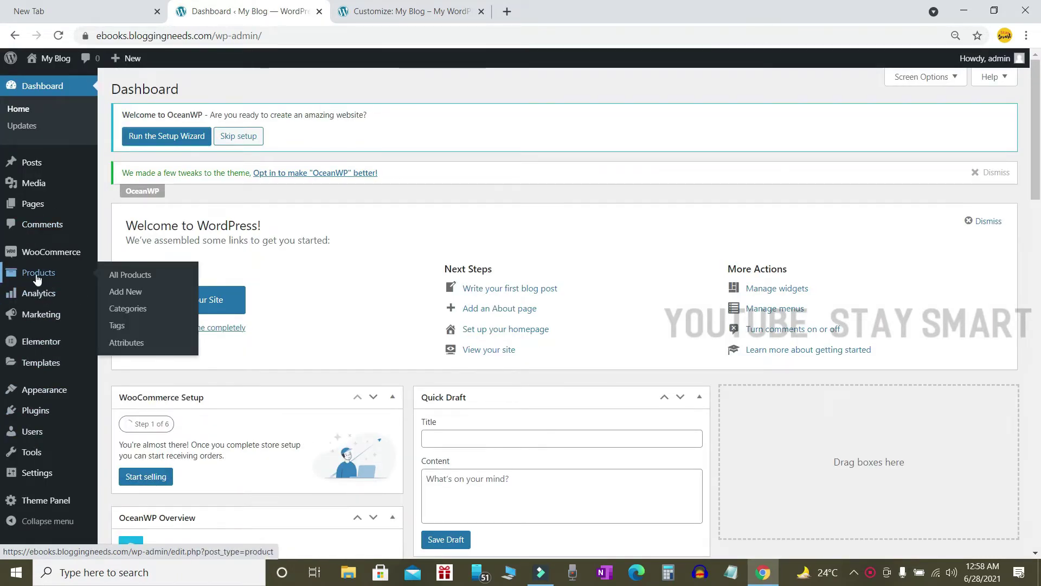
{"action": "left_click", "coordinate": [131, 276]}
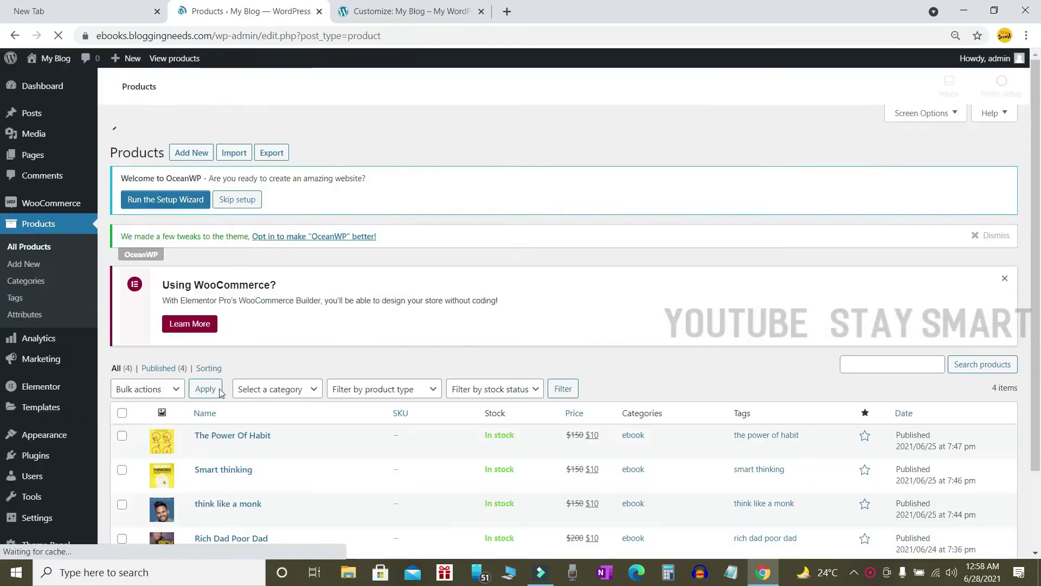
{"action": "scroll", "coordinate": [281, 423], "scroll_direction": "down", "scroll_amount": 1}
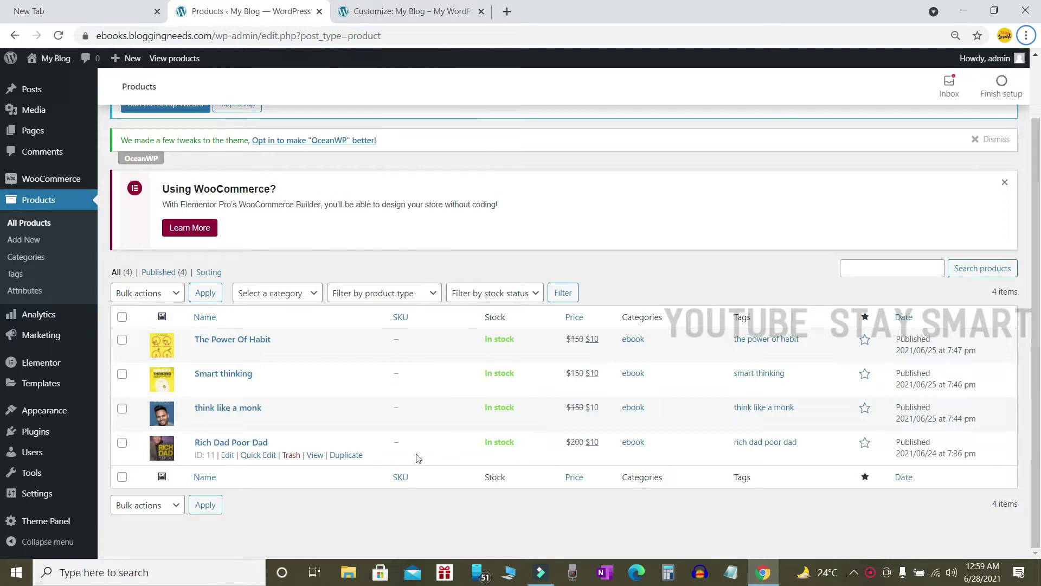
Set the WooCommerce single product layout to Full Width in the theme customizer, publish the change and close the customizer
{"action": "mouse_move", "coordinate": [64, 413]}
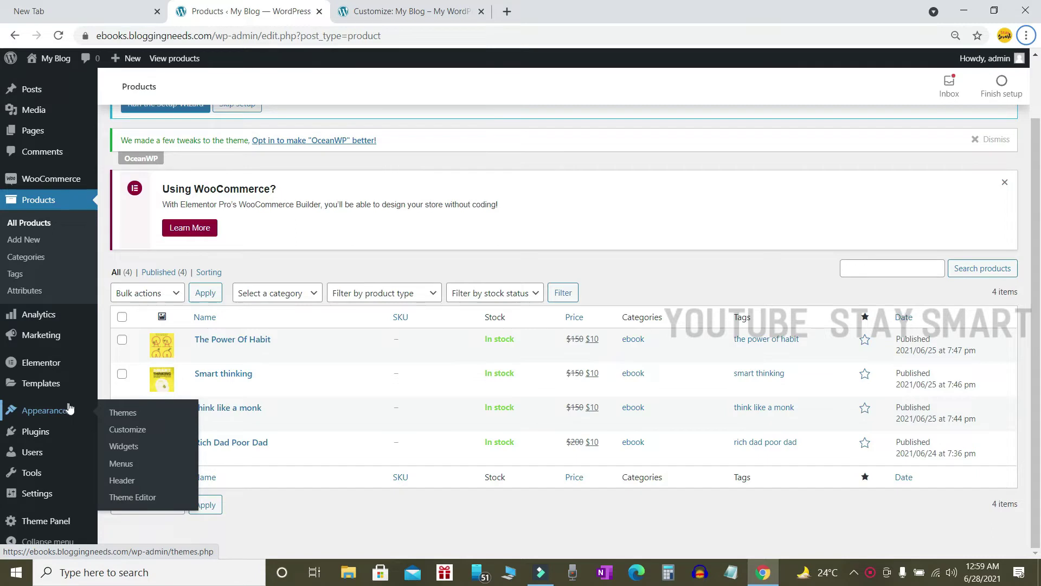
{"action": "left_click", "coordinate": [118, 431]}
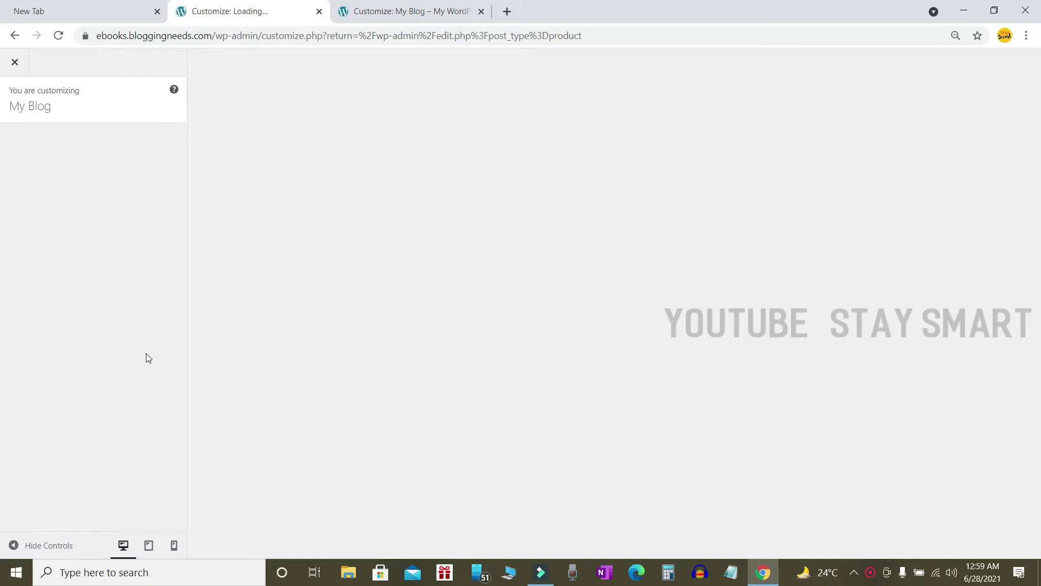
{"action": "left_click", "coordinate": [74, 459]}
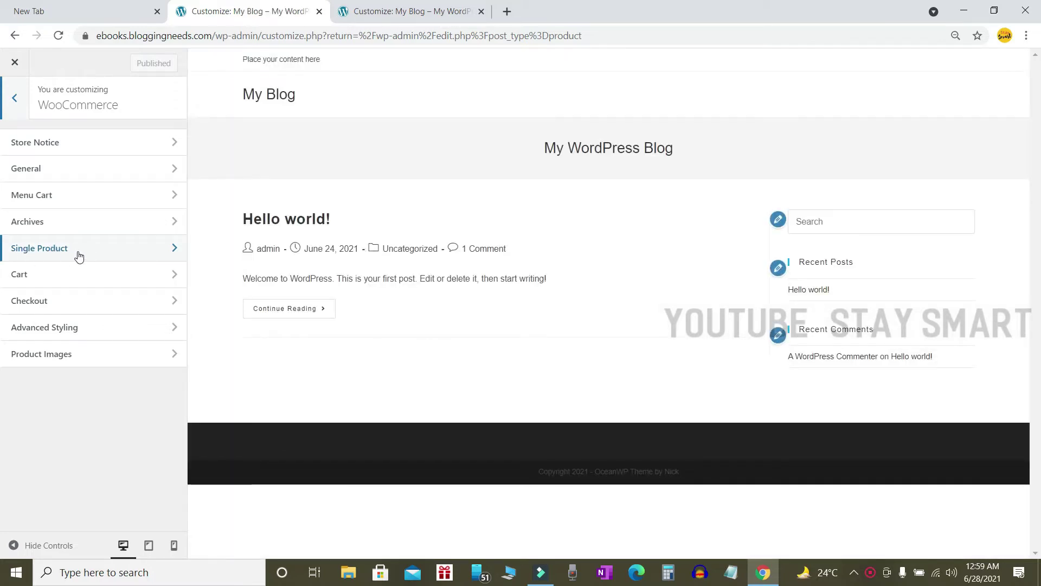
{"action": "left_click", "coordinate": [79, 255]}
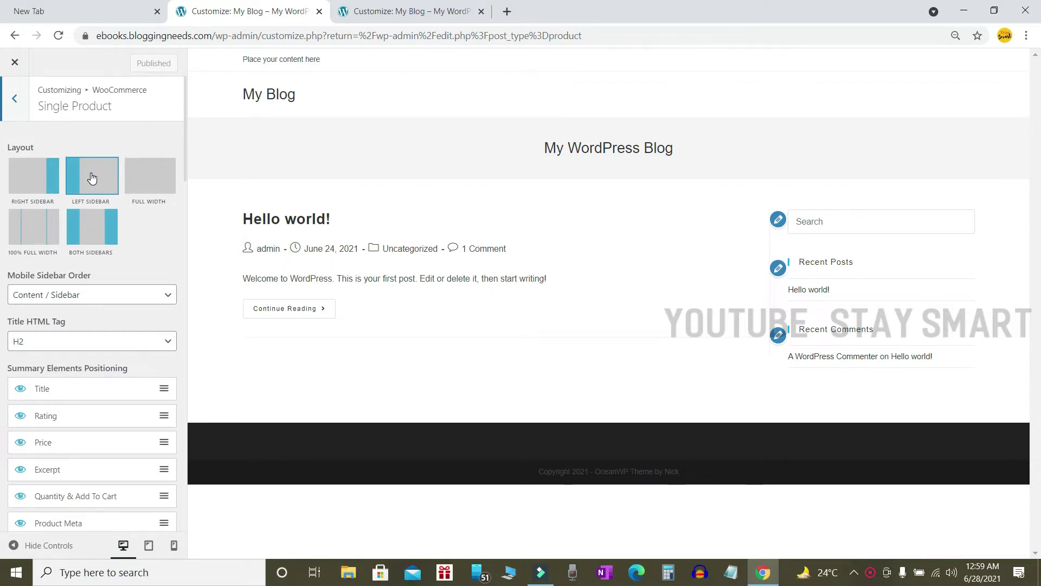
{"action": "left_click", "coordinate": [144, 188]}
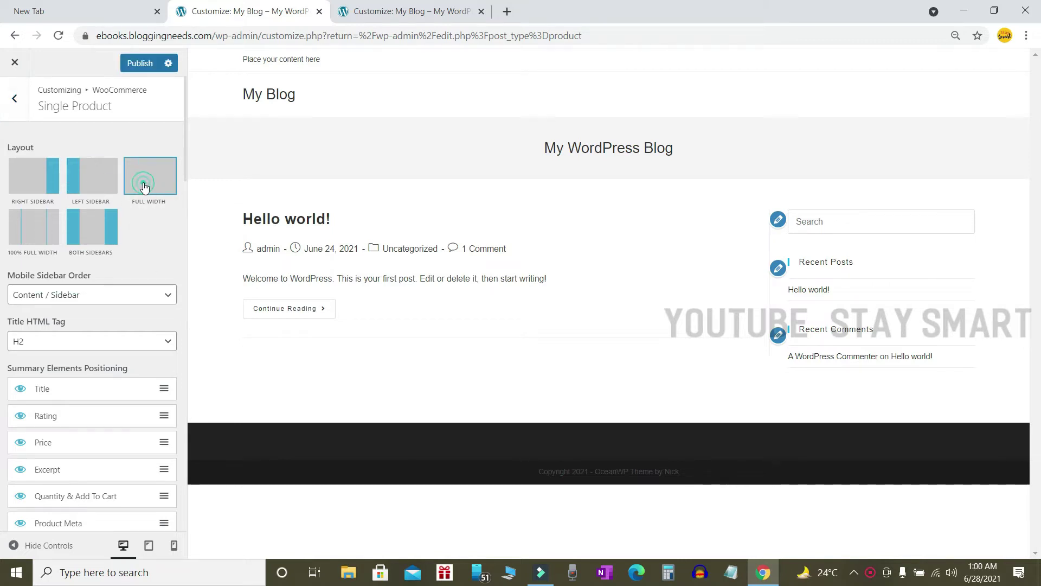
{"action": "left_click", "coordinate": [140, 64]}
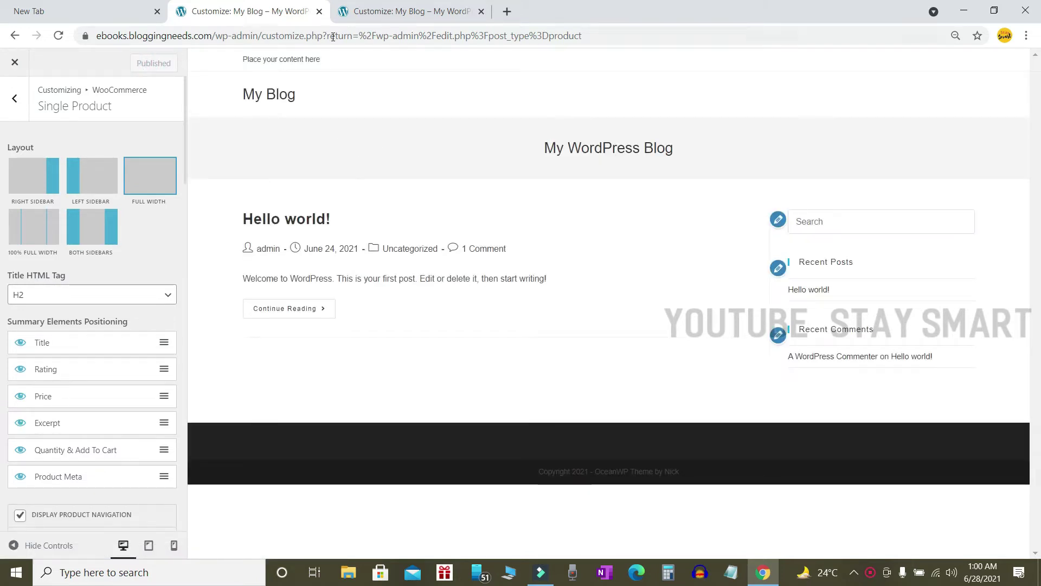
{"action": "left_click", "coordinate": [15, 62]}
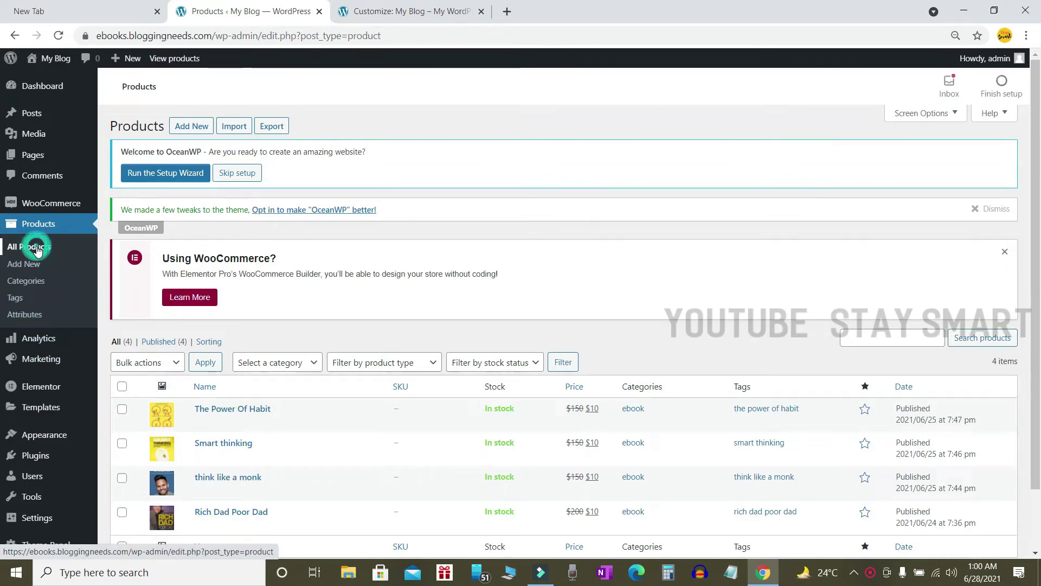
Open the Rich Dad Poor Dad product page and examine its full-width layout, description and related products
{"action": "scroll", "coordinate": [337, 406], "scroll_direction": "down", "scroll_amount": 2}
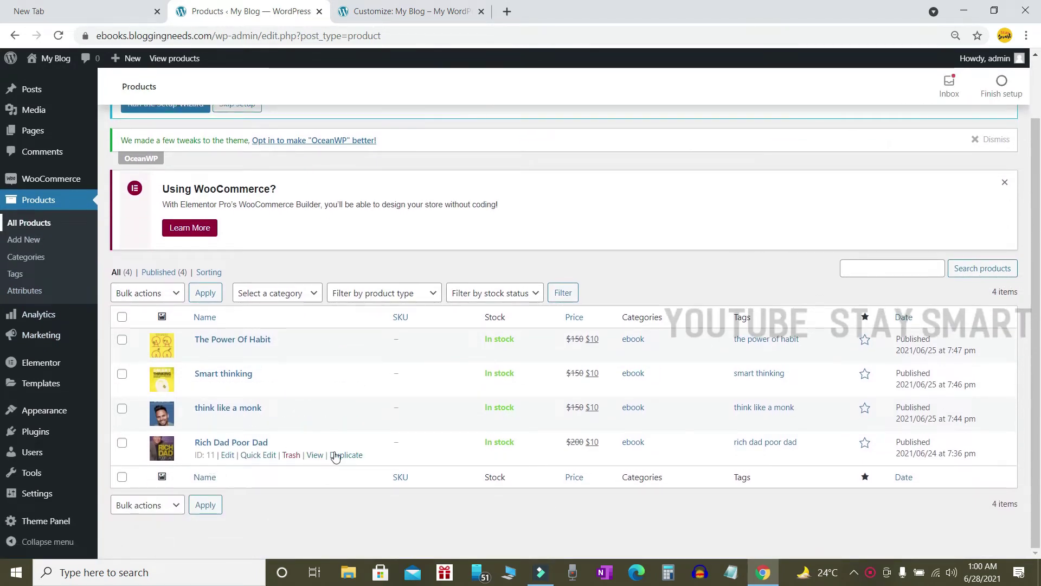
{"action": "left_click", "coordinate": [315, 456]}
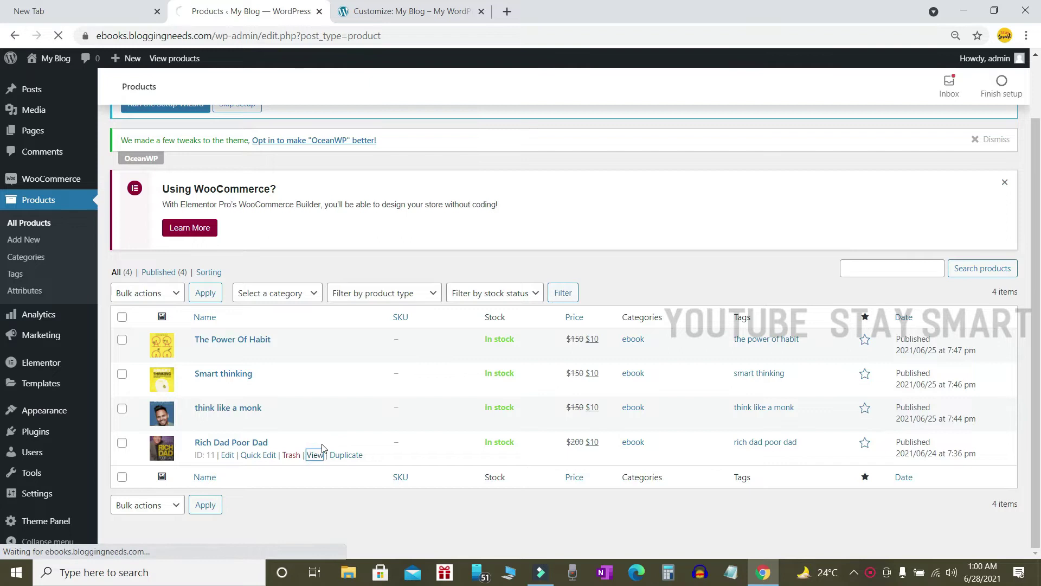
{"action": "scroll", "coordinate": [769, 402], "scroll_direction": "down", "scroll_amount": 9}
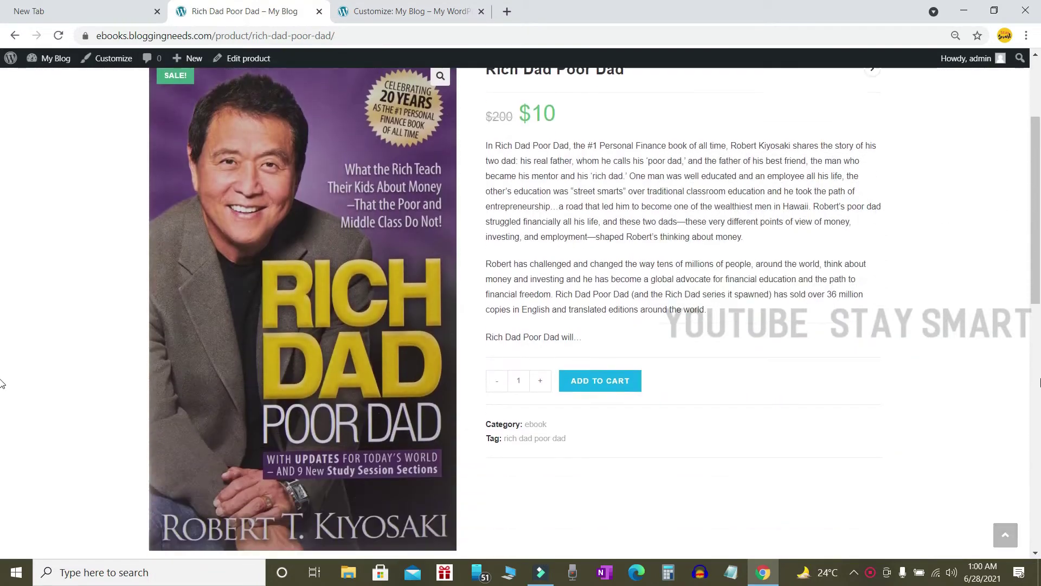
{"action": "scroll", "coordinate": [1031, 378], "scroll_direction": "up", "scroll_amount": 7}
{"action": "scroll", "coordinate": [1030, 378], "scroll_direction": "up", "scroll_amount": 3}
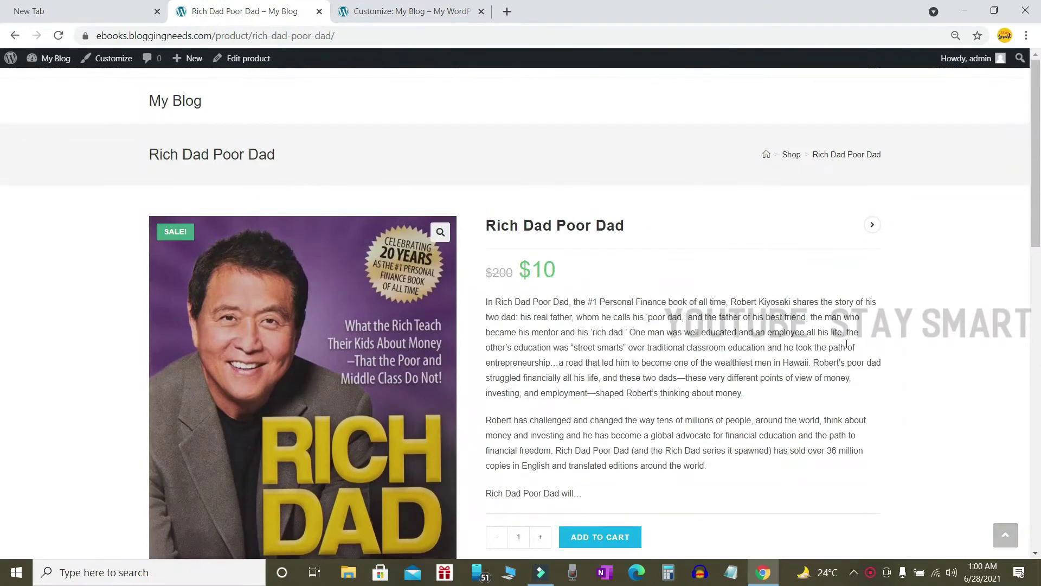
{"action": "scroll", "coordinate": [829, 181], "scroll_direction": "down", "scroll_amount": 2}
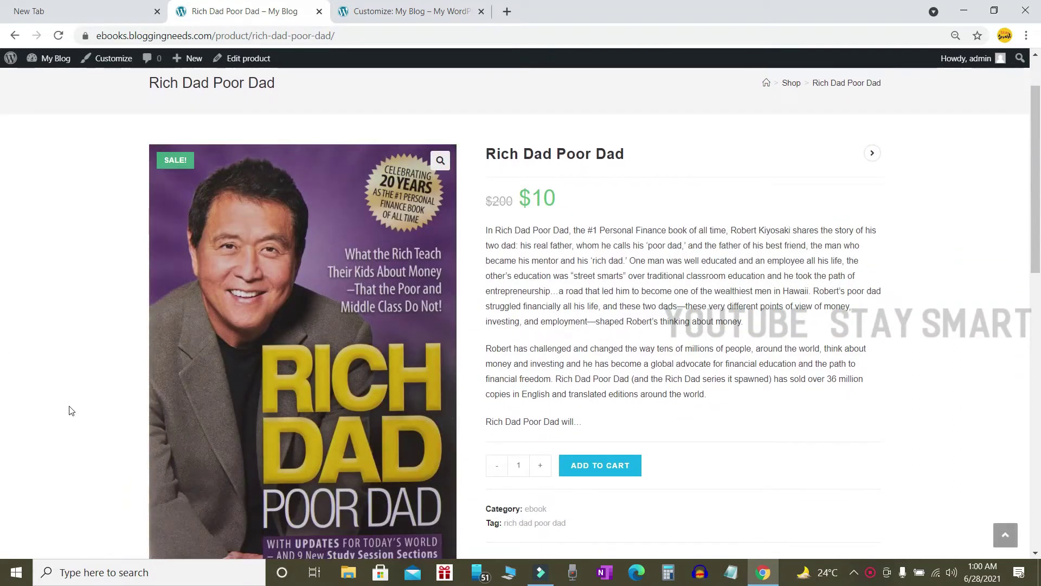
{"action": "scroll", "coordinate": [40, 336], "scroll_direction": "down", "scroll_amount": 7}
{"action": "scroll", "coordinate": [835, 408], "scroll_direction": "down", "scroll_amount": 2}
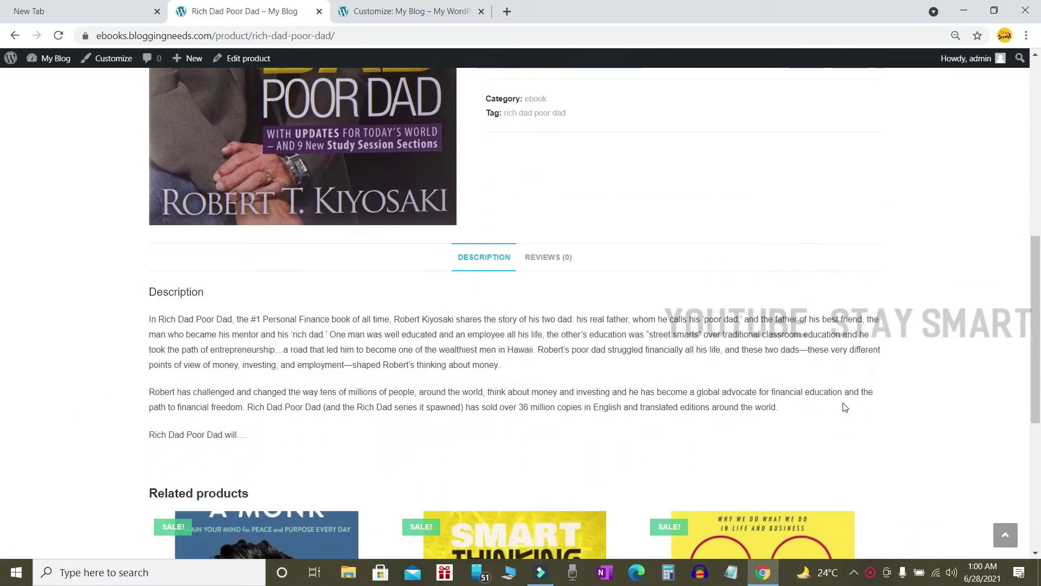
{"action": "scroll", "coordinate": [844, 408], "scroll_direction": "up", "scroll_amount": 9}
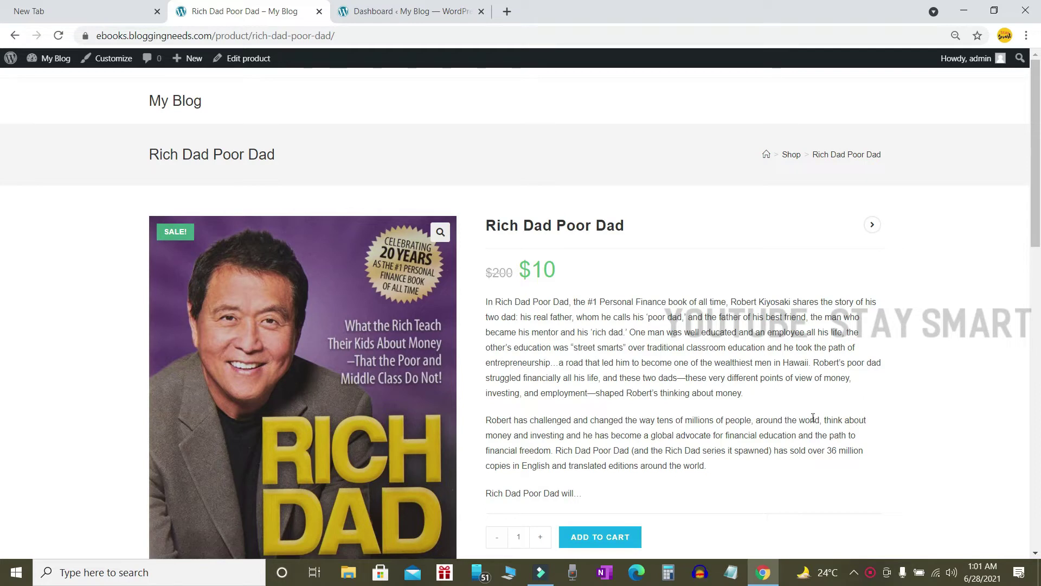
Create a new WordPress page from the dashboard, dismiss the welcome guide and title the page Home
{"action": "left_click", "coordinate": [385, 6]}
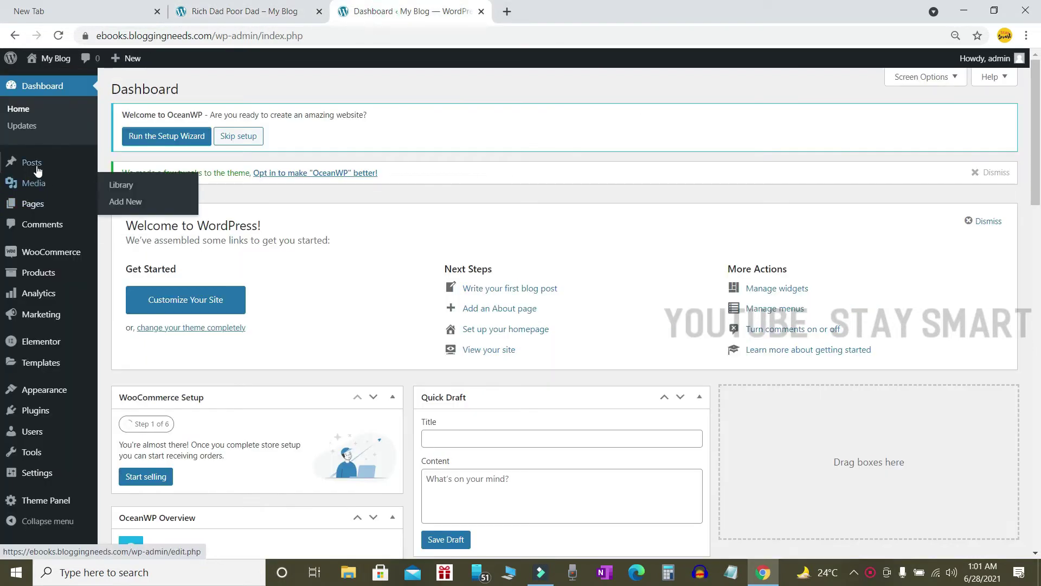
{"action": "mouse_move", "coordinate": [32, 203]}
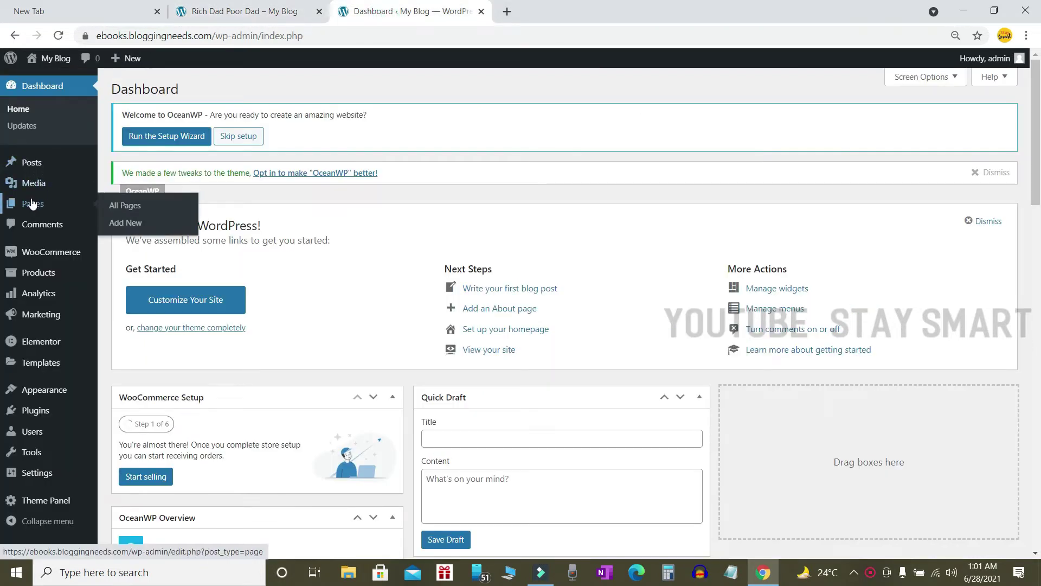
{"action": "left_click", "coordinate": [124, 223]}
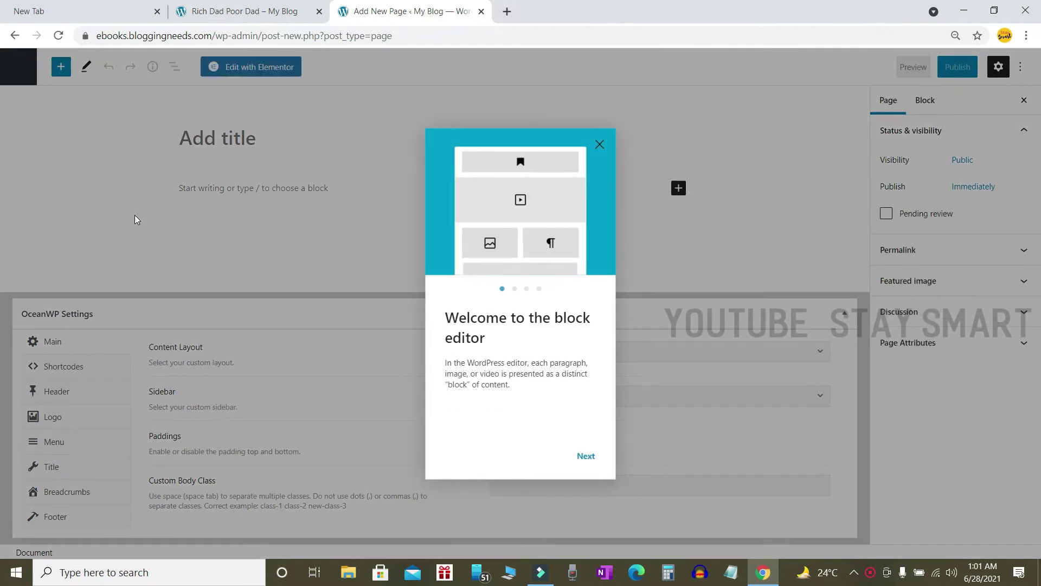
{"action": "left_click", "coordinate": [134, 217]}
{"action": "left_click", "coordinate": [219, 142]}
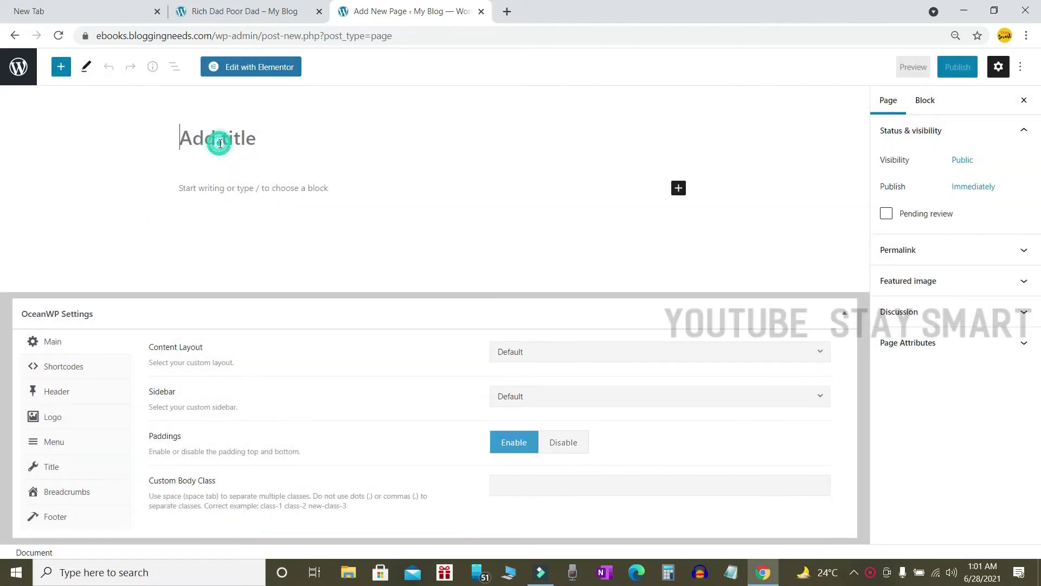
{"action": "type", "text": "Home"}
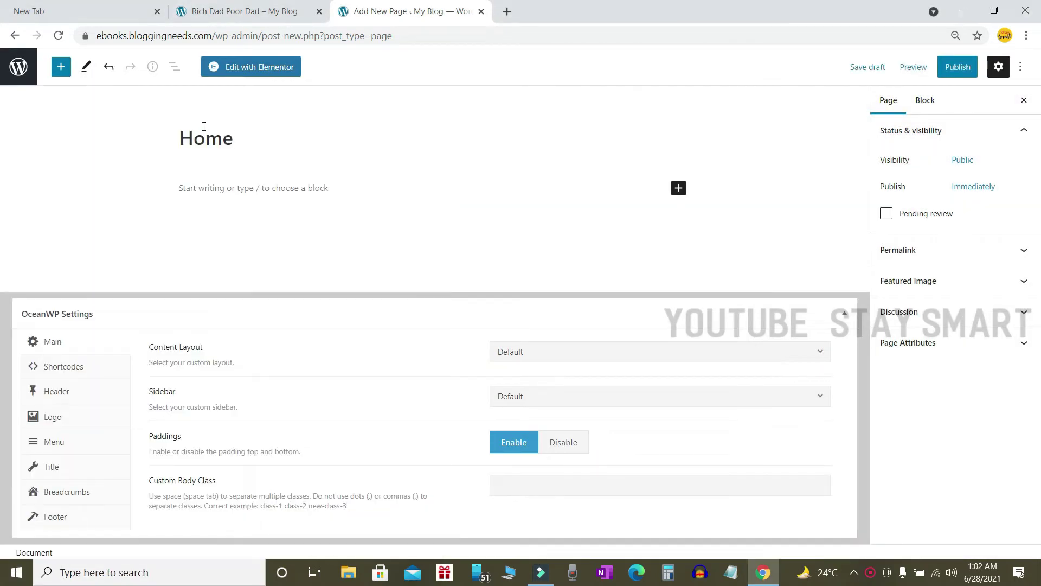
{"action": "double_click", "coordinate": [202, 133]}
{"action": "left_click", "coordinate": [249, 135]}
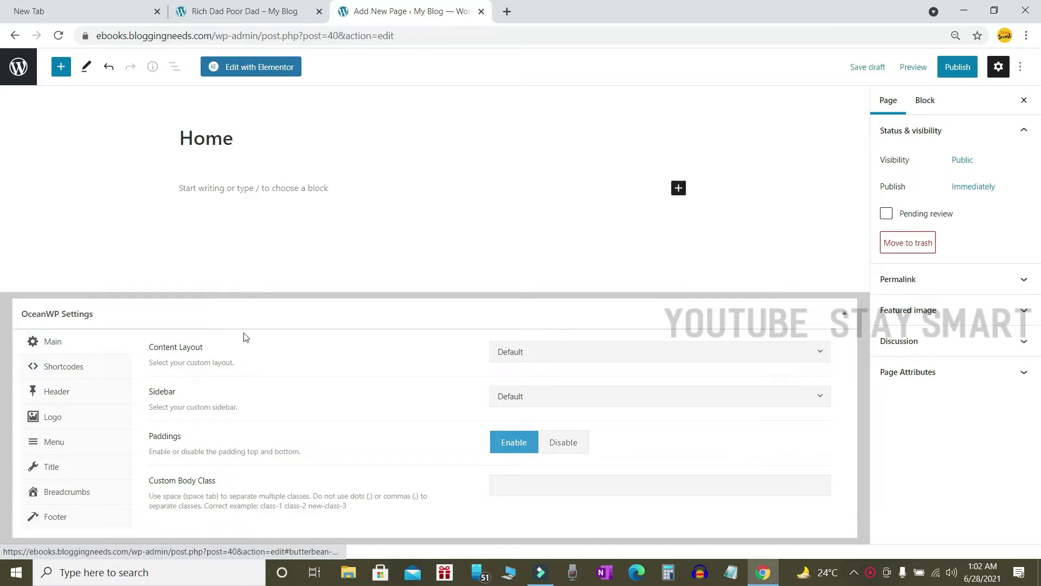
Set the Home page's content layout to Full Width and disable its paddings in the OceanWP settings
{"action": "left_click_drag", "start_coordinate": [149, 345], "coordinate": [250, 347]}
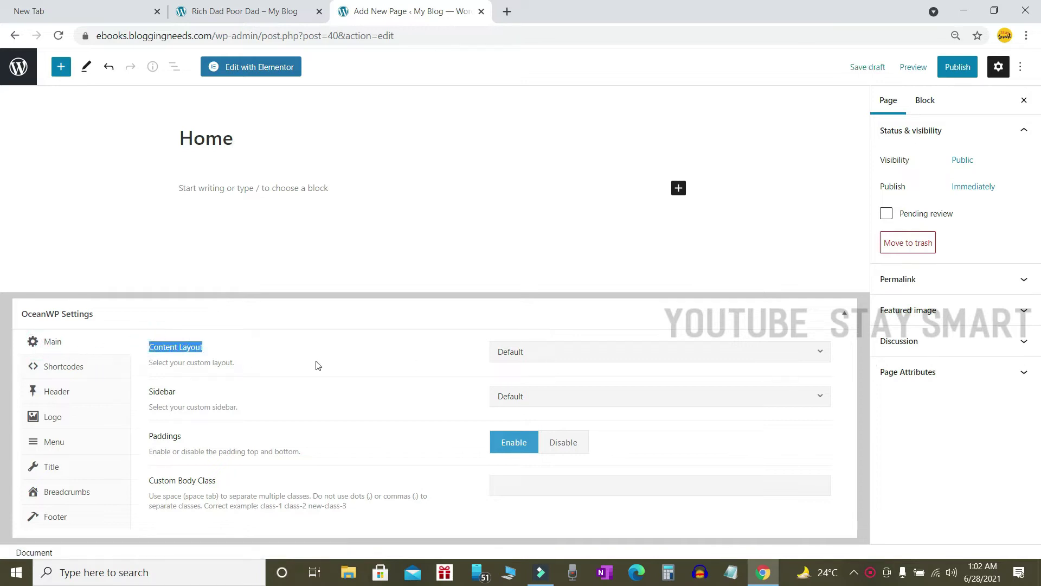
{"action": "left_click", "coordinate": [562, 351]}
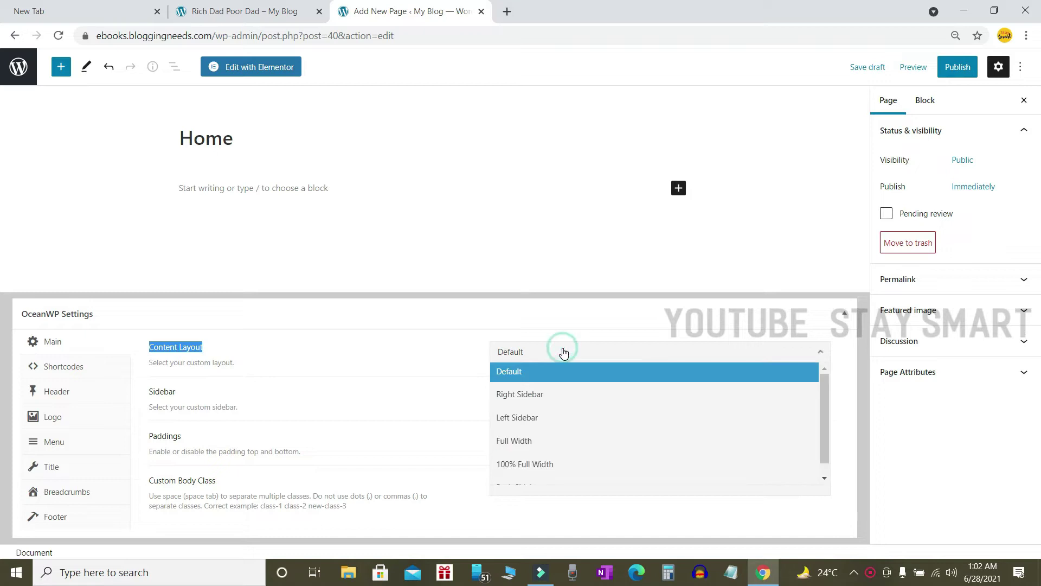
{"action": "left_click", "coordinate": [520, 442]}
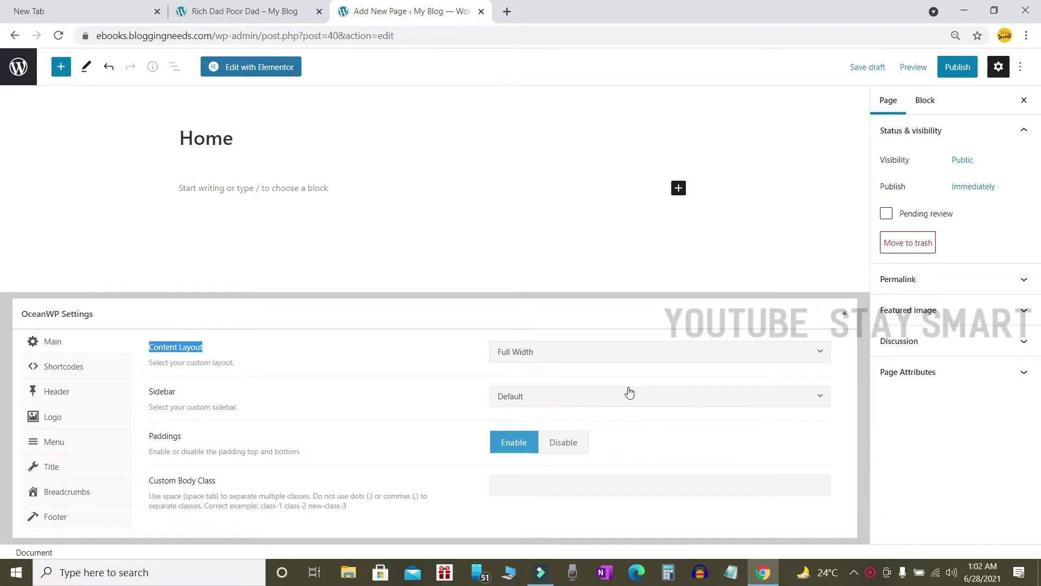
{"action": "left_click_drag", "start_coordinate": [146, 436], "coordinate": [199, 438]}
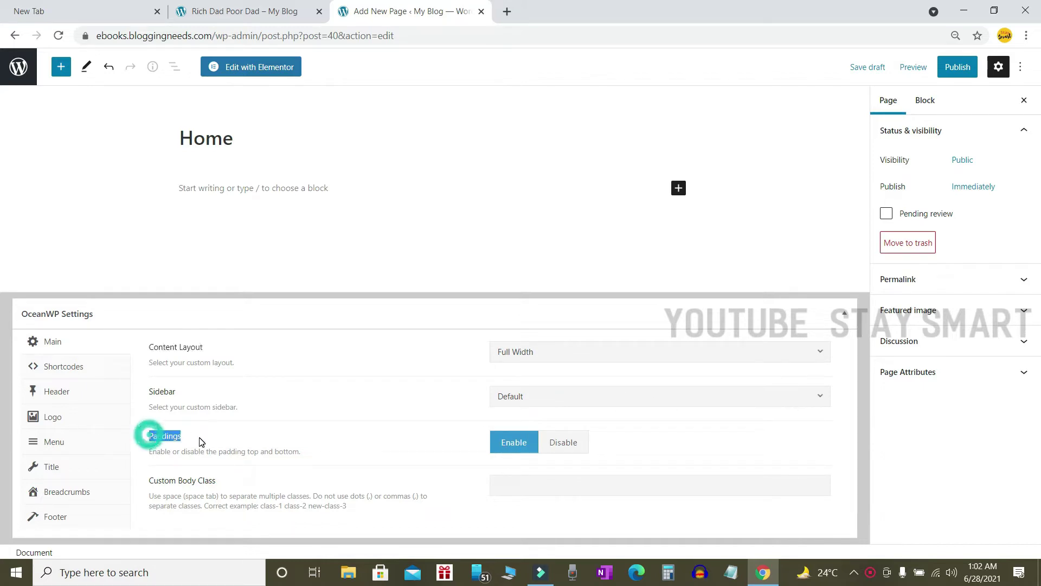
{"action": "left_click", "coordinate": [563, 444]}
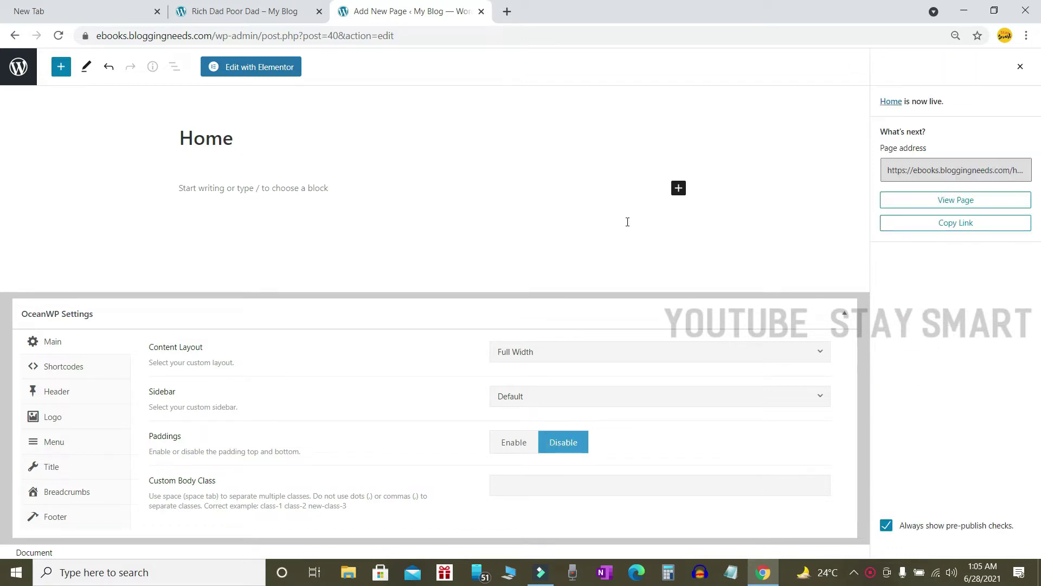
Disable Display Page Title for the Home page in the OceanWP title settings
{"action": "left_click", "coordinate": [52, 465]}
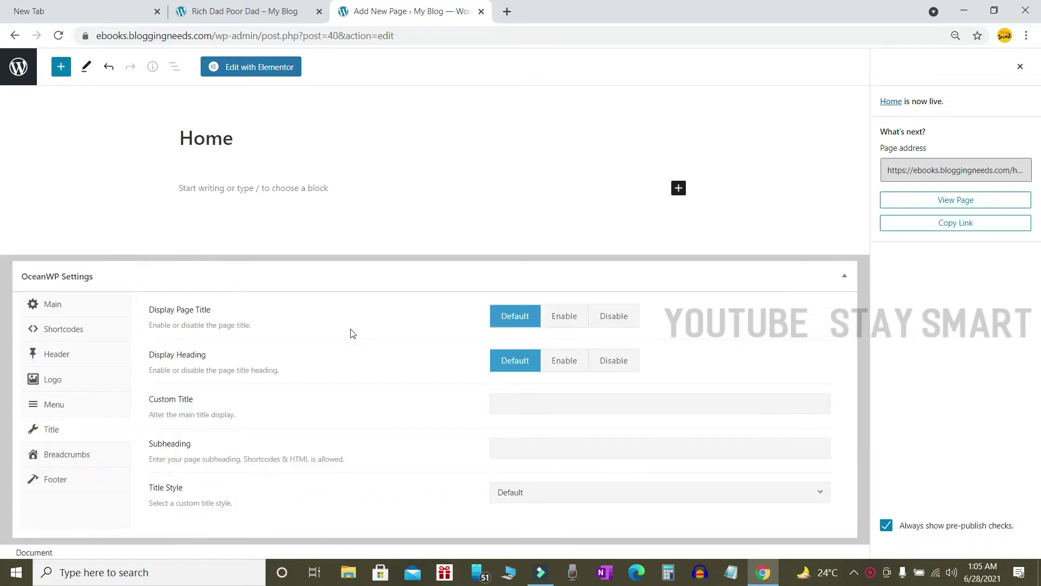
{"action": "left_click_drag", "start_coordinate": [162, 310], "coordinate": [253, 314]}
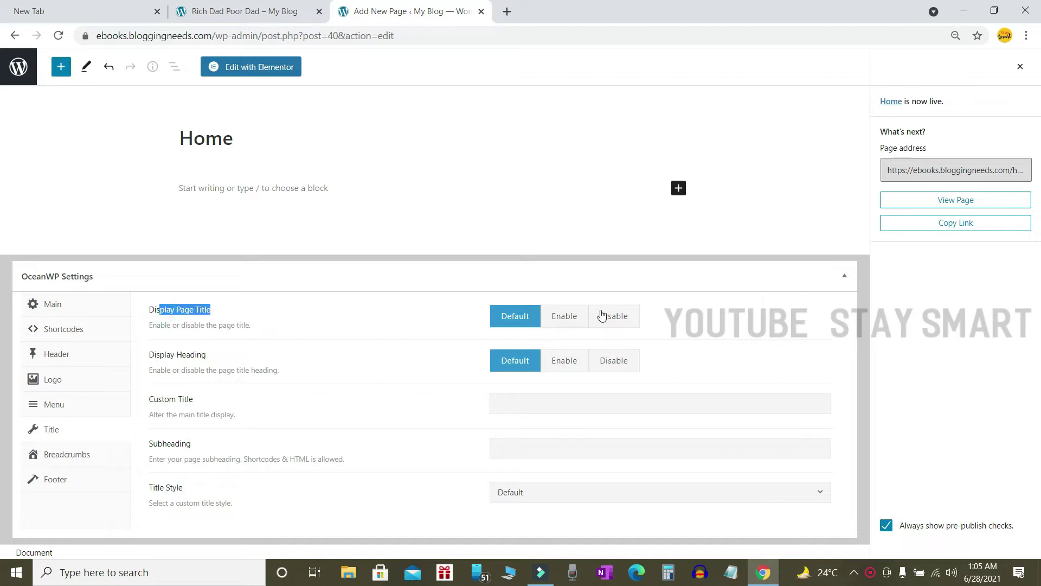
{"action": "left_click", "coordinate": [619, 317]}
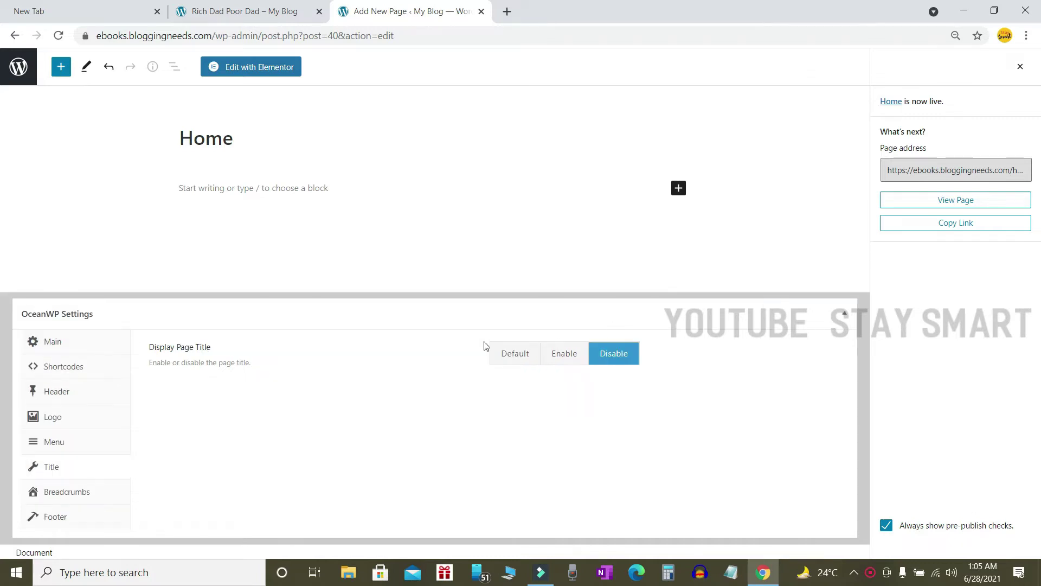
Set Display Breadcrumbs to Disable in the OceanWP settings and update the Home page
{"action": "left_click", "coordinate": [75, 491]}
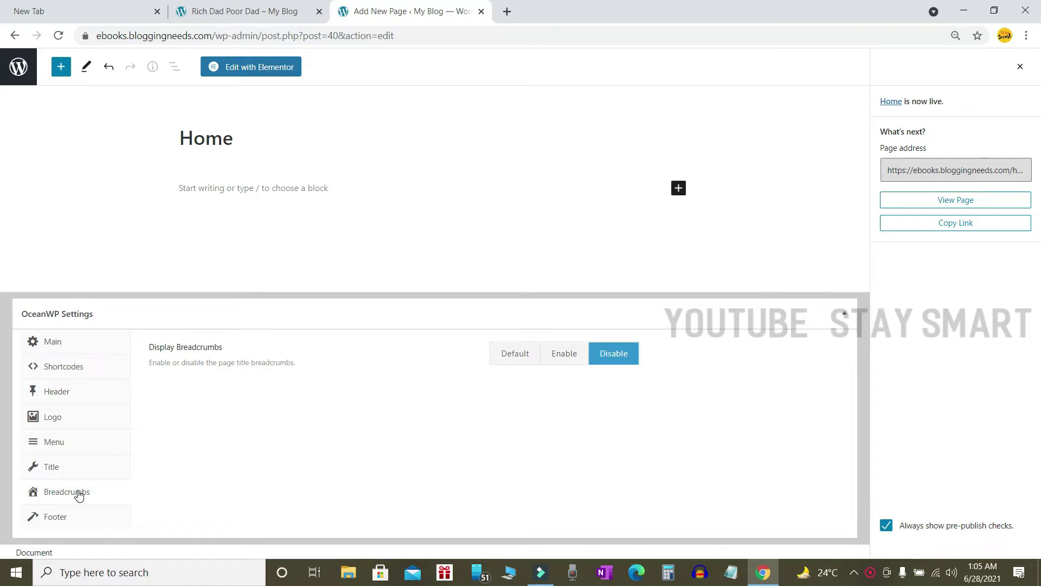
{"action": "left_click", "coordinate": [520, 353]}
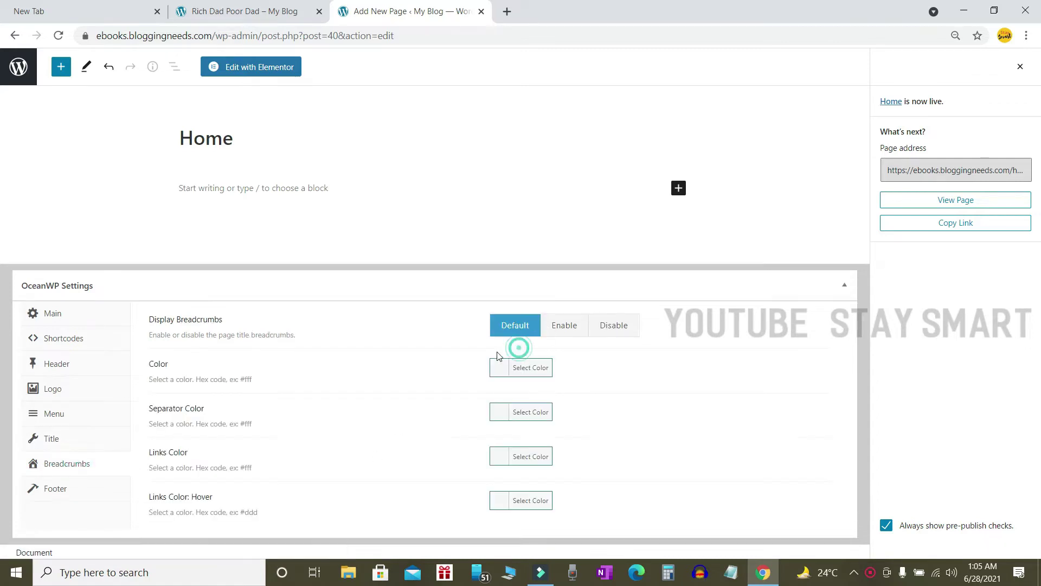
{"action": "left_click", "coordinate": [617, 329]}
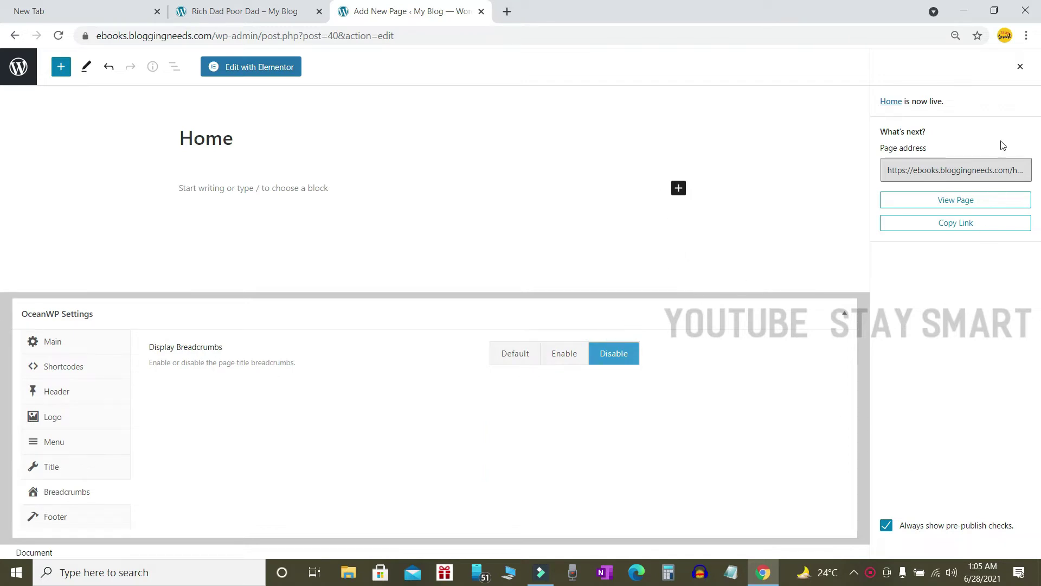
{"action": "left_click", "coordinate": [1019, 69]}
{"action": "left_click", "coordinate": [967, 70]}
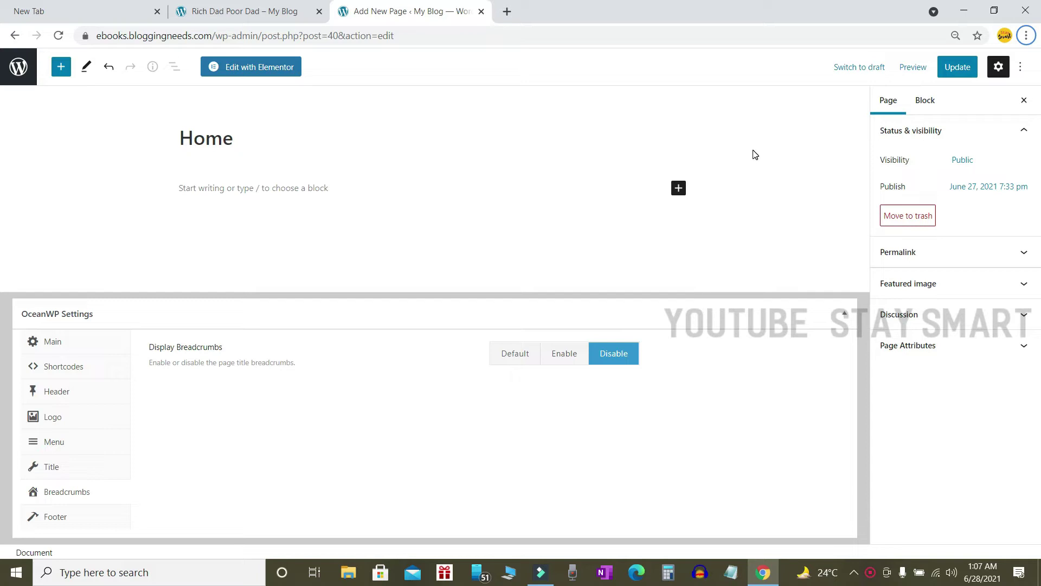
Open the Home page in the Elementor editor and look through the available widgets
{"action": "left_click", "coordinate": [250, 67]}
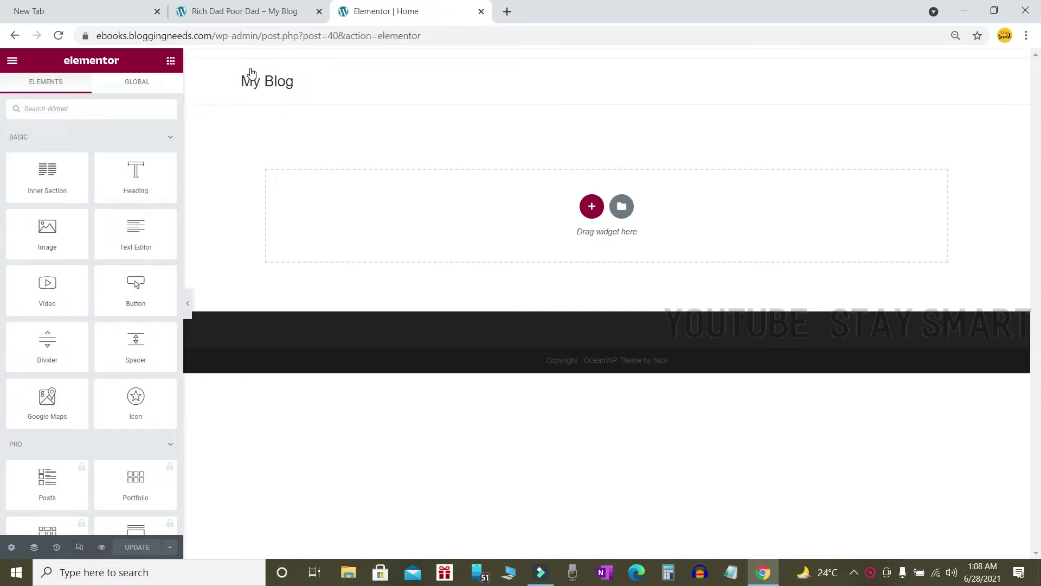
{"action": "key", "text": "alt"}
{"action": "scroll", "coordinate": [83, 244], "scroll_direction": "down", "scroll_amount": 4}
{"action": "scroll", "coordinate": [101, 224], "scroll_direction": "down", "scroll_amount": 5}
{"action": "scroll", "coordinate": [102, 215], "scroll_direction": "up", "scroll_amount": 10}
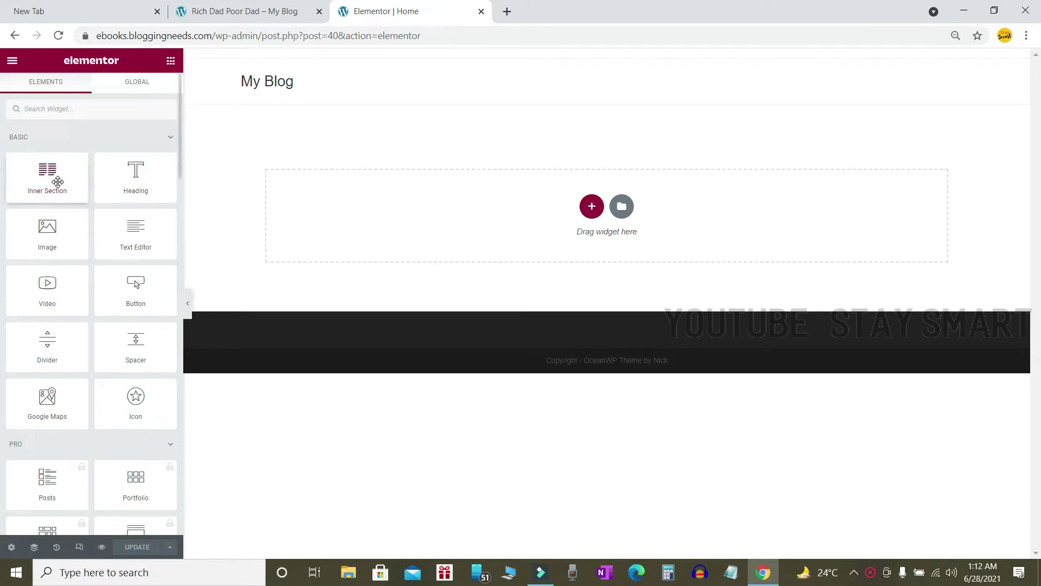
{"action": "mouse_move", "coordinate": [50, 180]}
{"action": "left_mouse_down"}
{"action": "mouse_move", "coordinate": [86, 167]}
{"action": "mouse_move", "coordinate": [497, 169]}
{"action": "mouse_move", "coordinate": [599, 132]}
{"action": "mouse_move", "coordinate": [569, 223]}
{"action": "mouse_move", "coordinate": [629, 160]}
{"action": "mouse_move", "coordinate": [640, 170]}
{"action": "mouse_move", "coordinate": [22, 184]}
{"action": "mouse_move", "coordinate": [343, 125]}
{"action": "mouse_move", "coordinate": [202, 180]}
{"action": "mouse_move", "coordinate": [352, 139]}
{"action": "mouse_move", "coordinate": [509, 187]}
{"action": "mouse_move", "coordinate": [144, 191]}
{"action": "mouse_move", "coordinate": [43, 170]}
{"action": "left_mouse_up"}
{"action": "left_click_drag", "start_coordinate": [43, 171], "coordinate": [253, 148]}
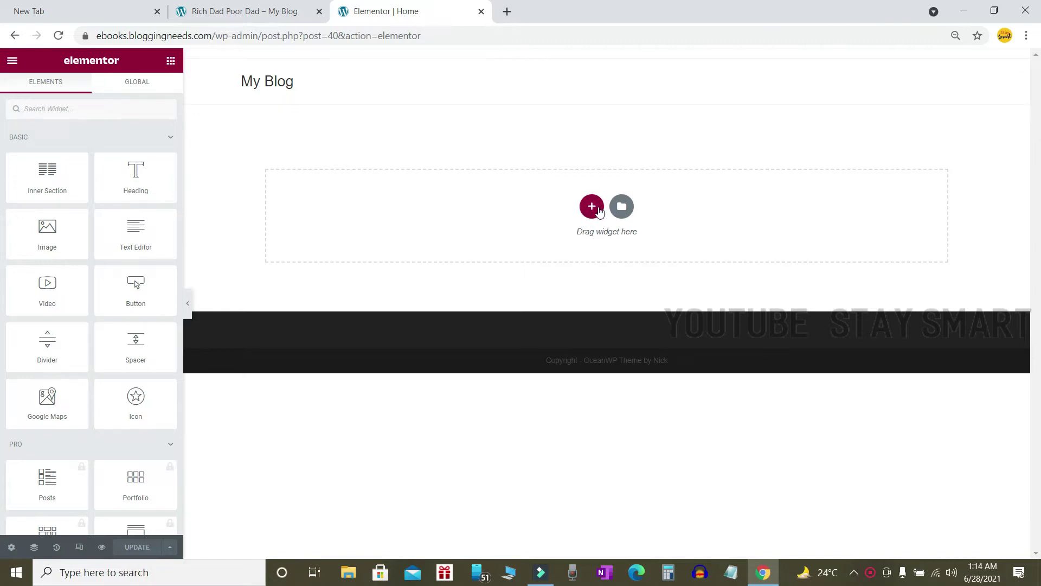
Add a new section with a single-column structure to the Home page
{"action": "left_click", "coordinate": [592, 207]}
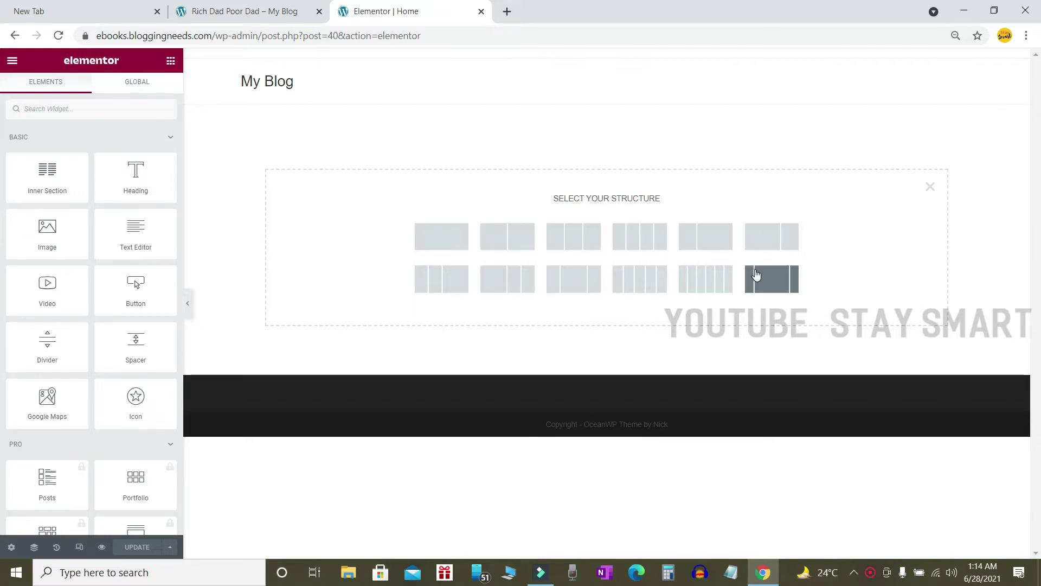
{"action": "left_click", "coordinate": [440, 237]}
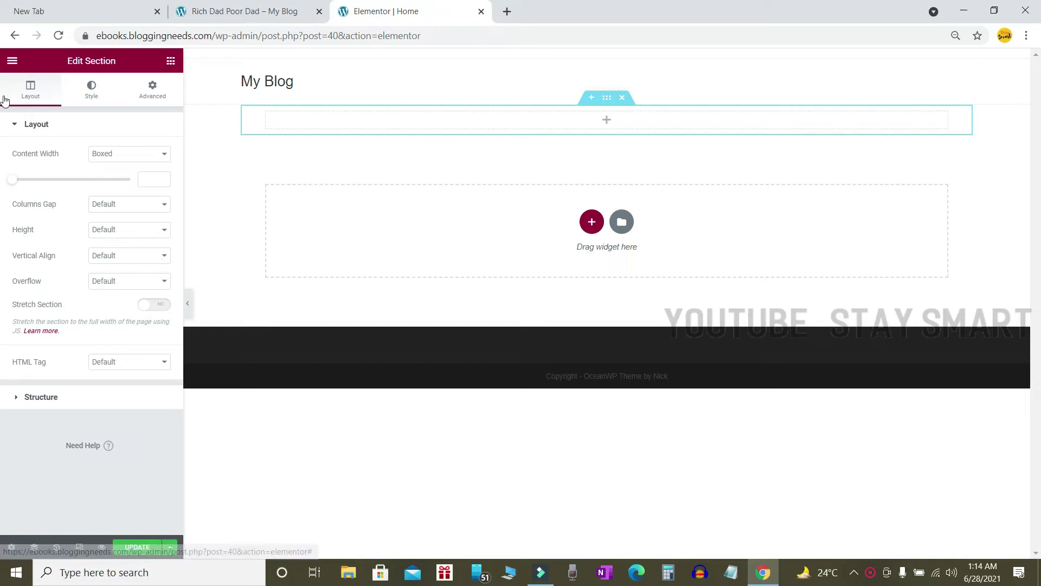
Try the Full Width content width on the new section and return it to Boxed
{"action": "left_click", "coordinate": [132, 155]}
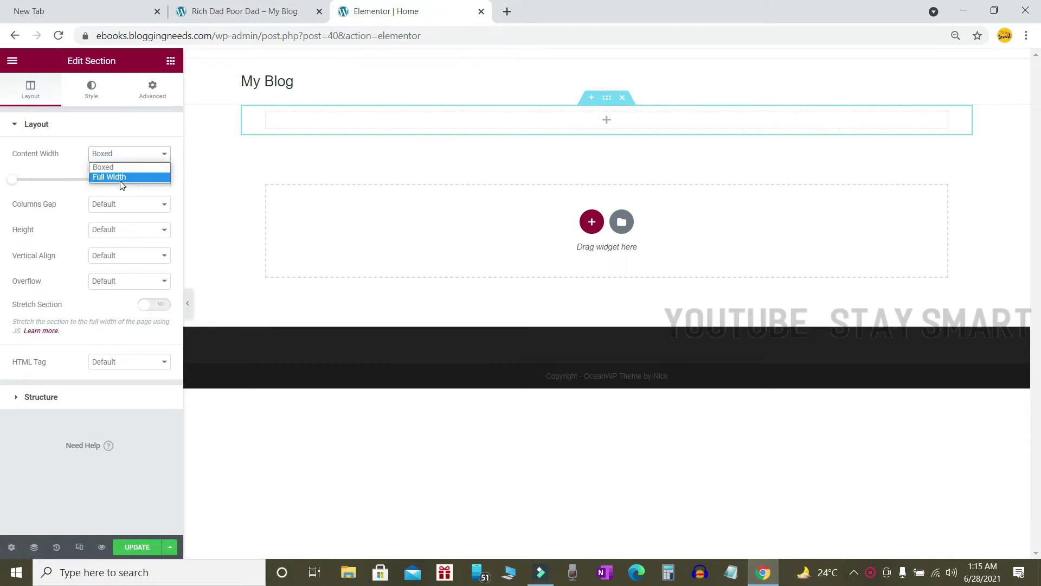
{"action": "left_click", "coordinate": [120, 179]}
{"action": "left_click", "coordinate": [124, 154]}
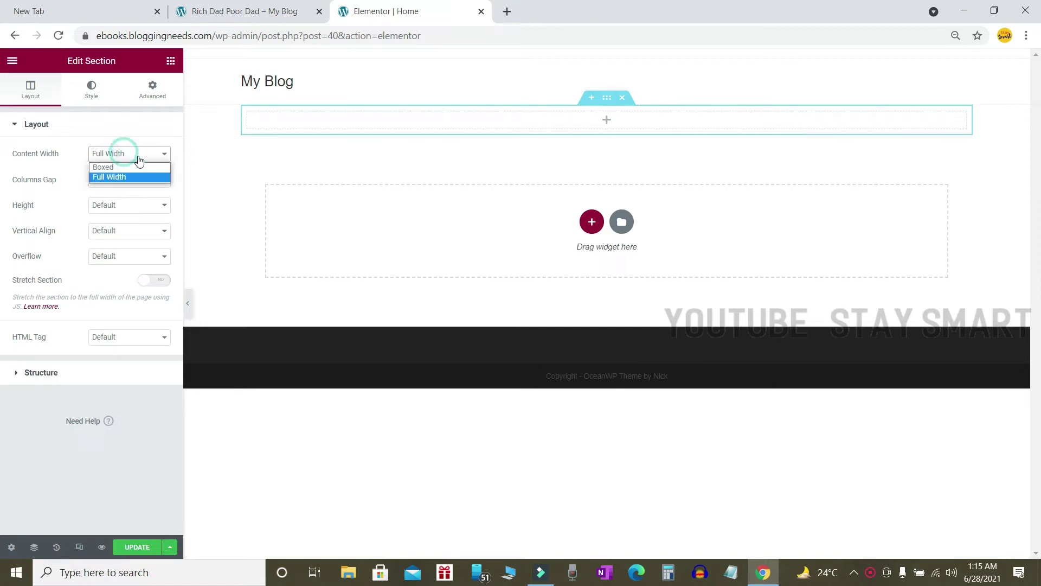
{"action": "left_click", "coordinate": [103, 167]}
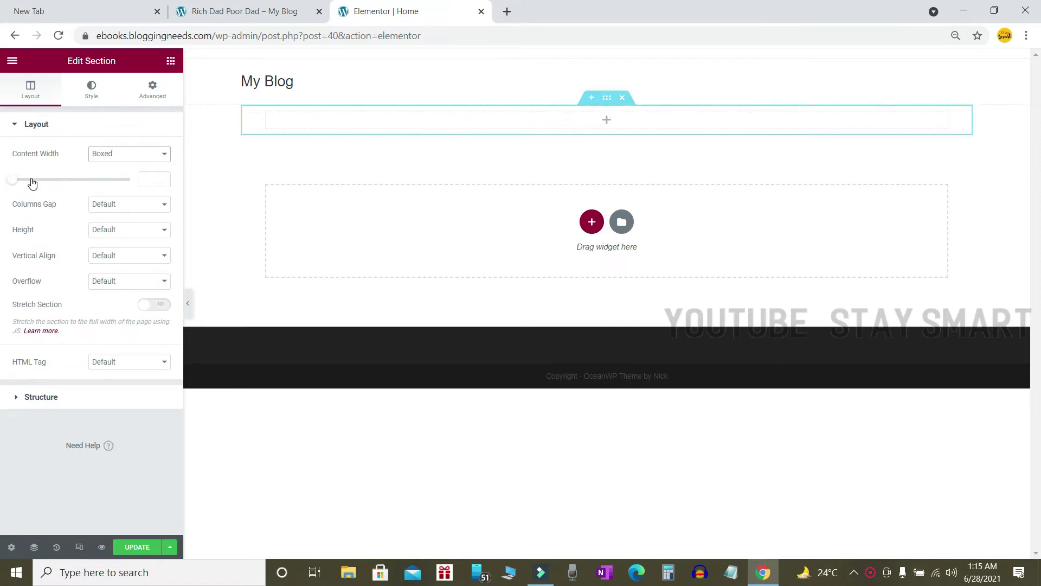
Set the section's boxed content width to 500 and open its background style settings
{"action": "left_click", "coordinate": [16, 184]}
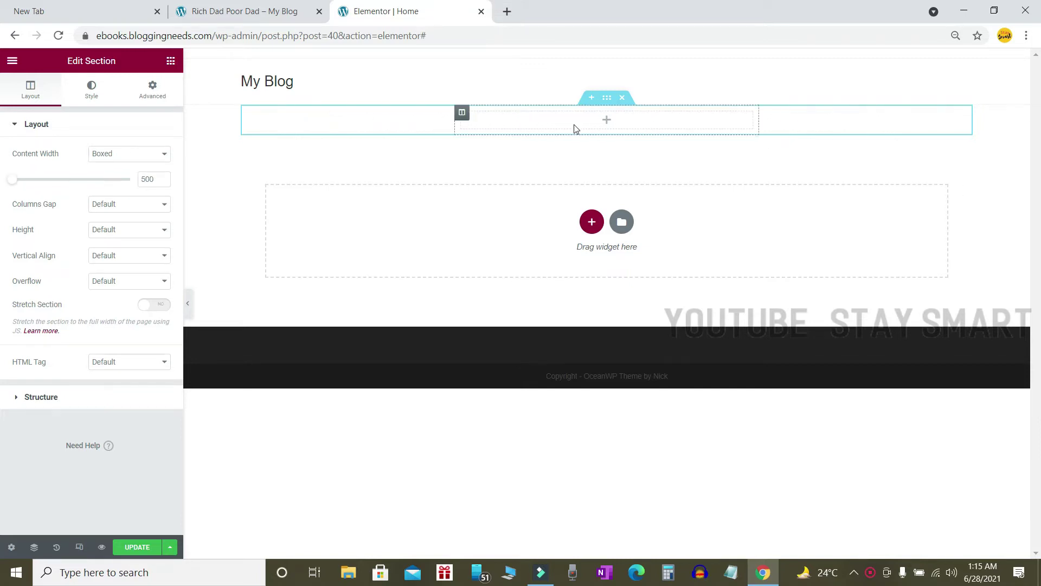
{"action": "left_click", "coordinate": [92, 92]}
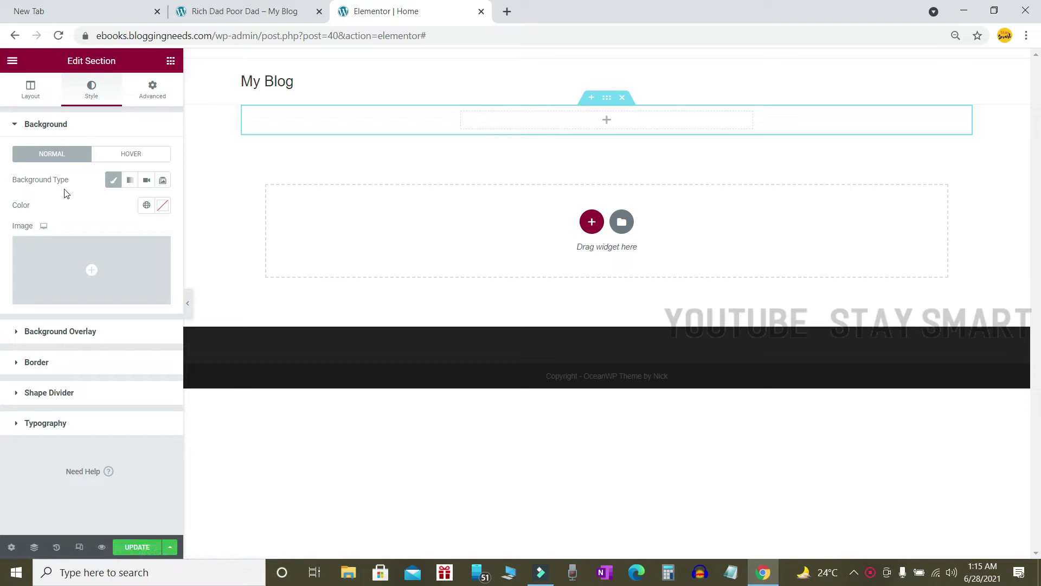
Try a red color for the section's classic background and reset it to no color
{"action": "left_click_drag", "start_coordinate": [24, 179], "coordinate": [85, 186]}
{"action": "left_click", "coordinate": [115, 182]}
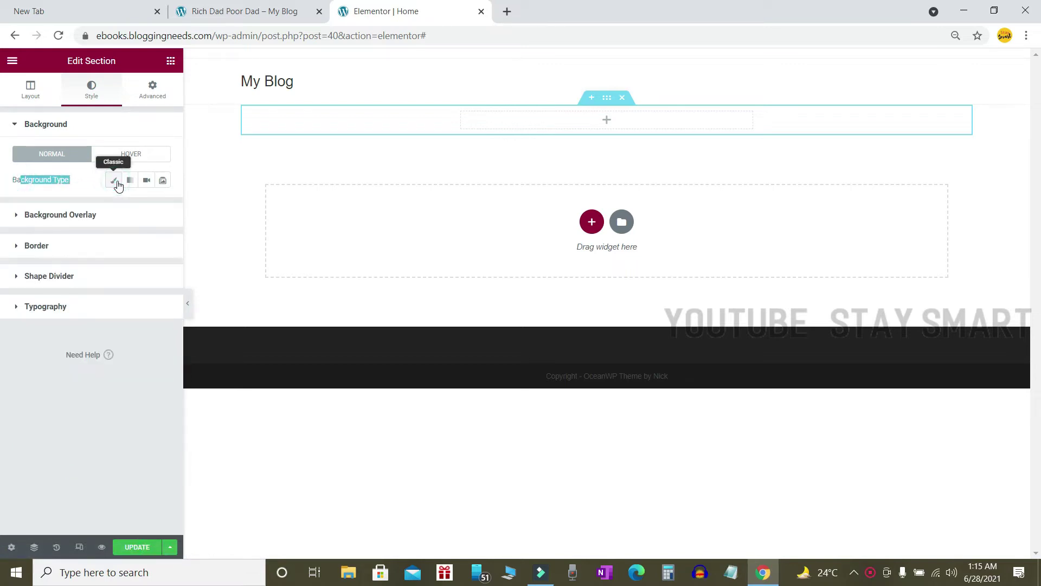
{"action": "left_click", "coordinate": [116, 182]}
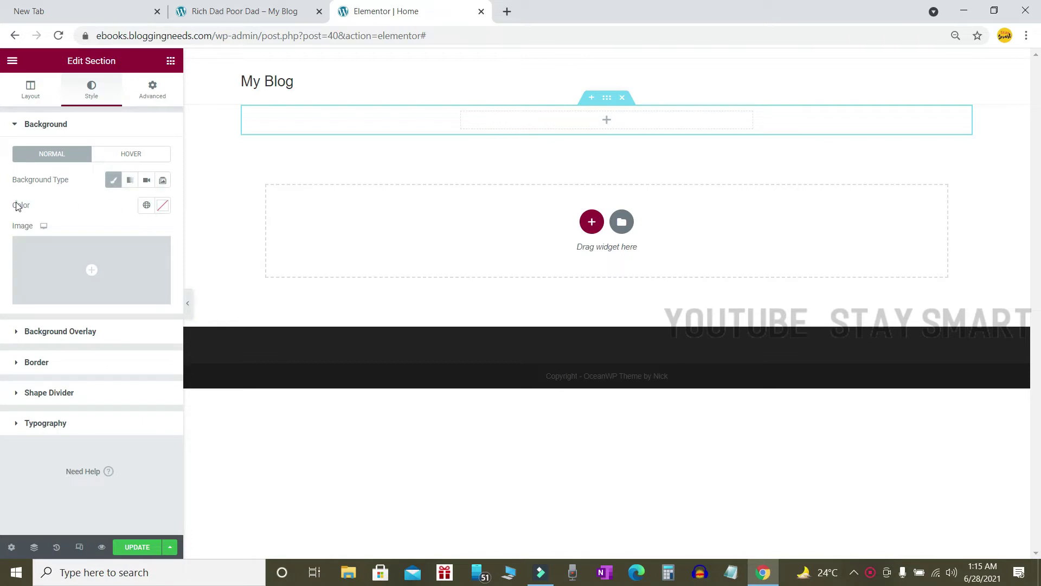
{"action": "left_click", "coordinate": [162, 207]}
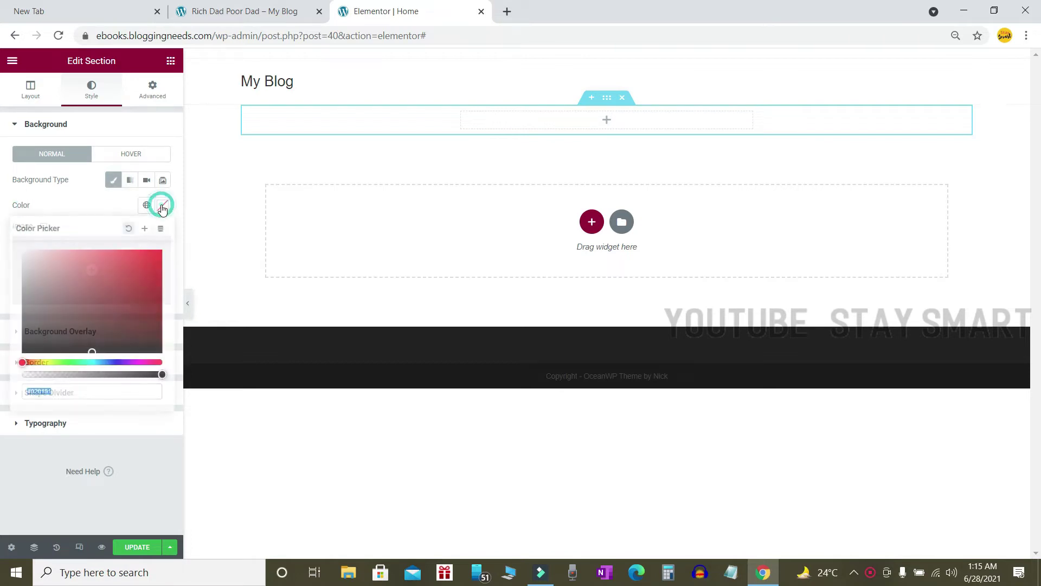
{"action": "mouse_move", "coordinate": [132, 288]}
{"action": "left_mouse_down"}
{"action": "mouse_move", "coordinate": [76, 249]}
{"action": "mouse_move", "coordinate": [161, 258]}
{"action": "mouse_move", "coordinate": [161, 290]}
{"action": "mouse_move", "coordinate": [142, 302]}
{"action": "mouse_move", "coordinate": [102, 282]}
{"action": "mouse_move", "coordinate": [121, 304]}
{"action": "mouse_move", "coordinate": [103, 255]}
{"action": "mouse_move", "coordinate": [144, 295]}
{"action": "mouse_move", "coordinate": [85, 262]}
{"action": "left_mouse_up"}
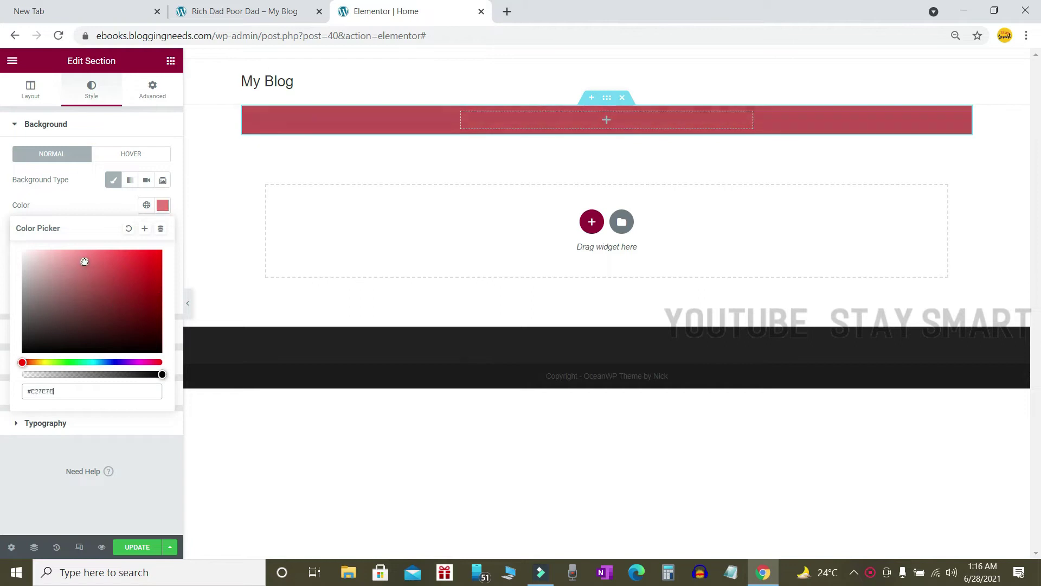
{"action": "left_click", "coordinate": [129, 229]}
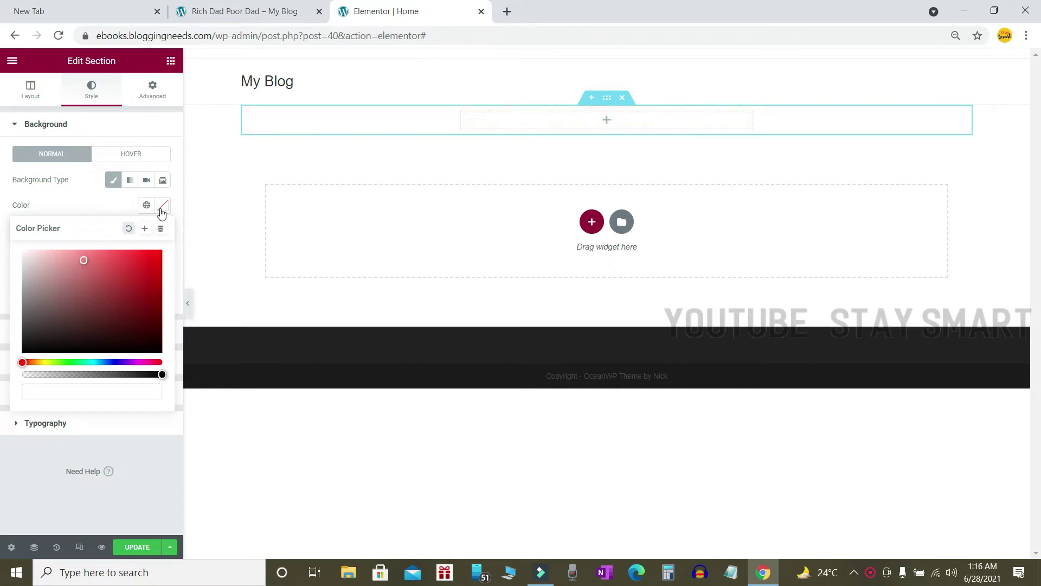
{"action": "left_click", "coordinate": [100, 207]}
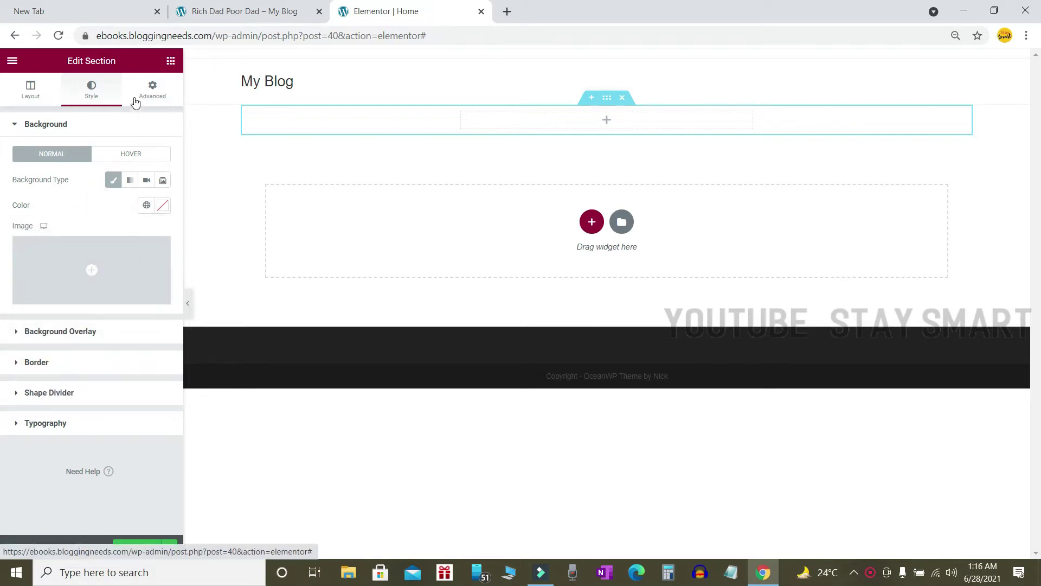
Review the section's advanced and layout settings, and browse the available element and global widgets
{"action": "left_click", "coordinate": [153, 92]}
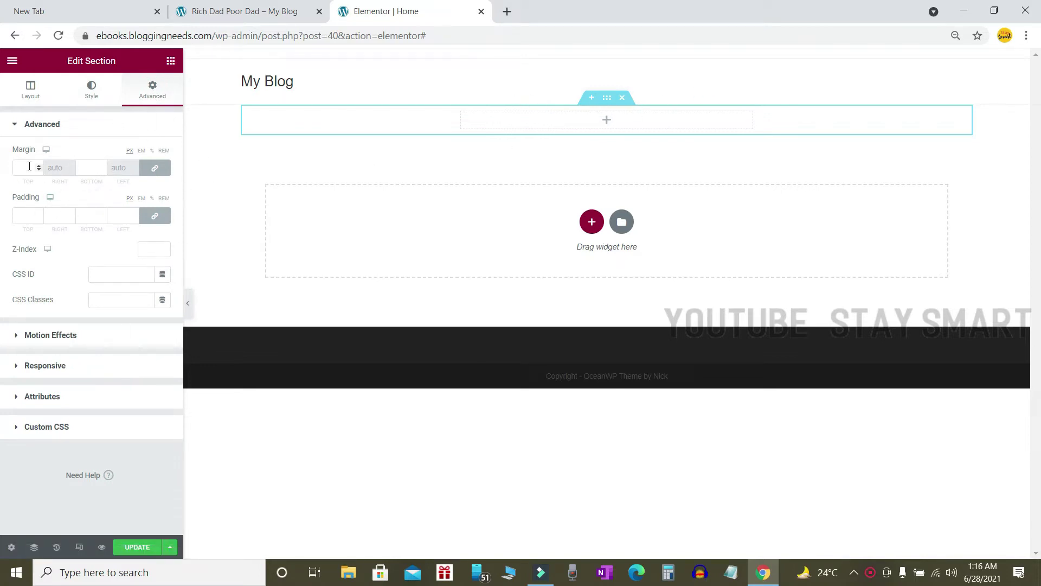
{"action": "left_click", "coordinate": [29, 94]}
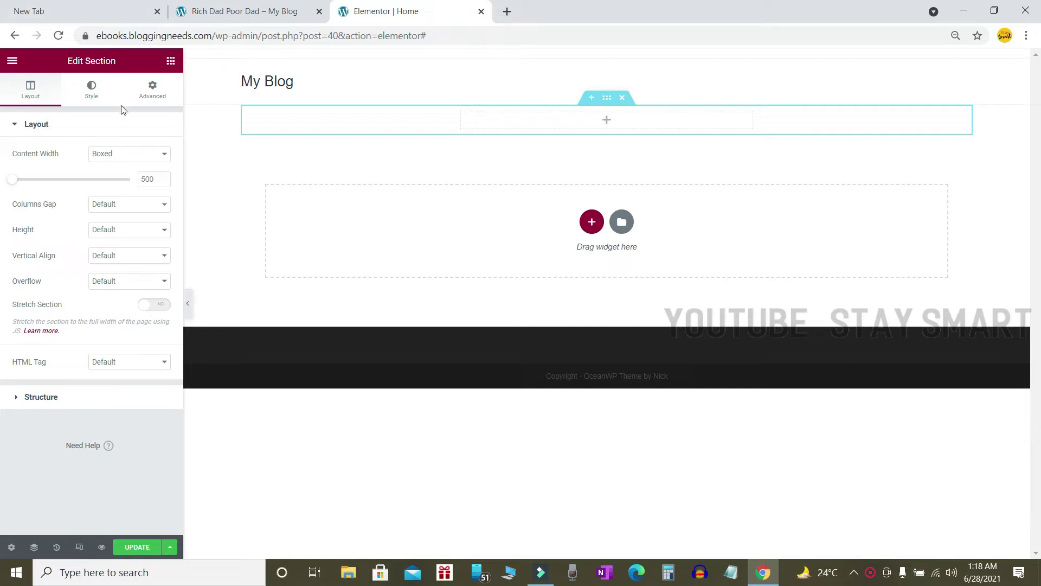
{"action": "left_click", "coordinate": [170, 62]}
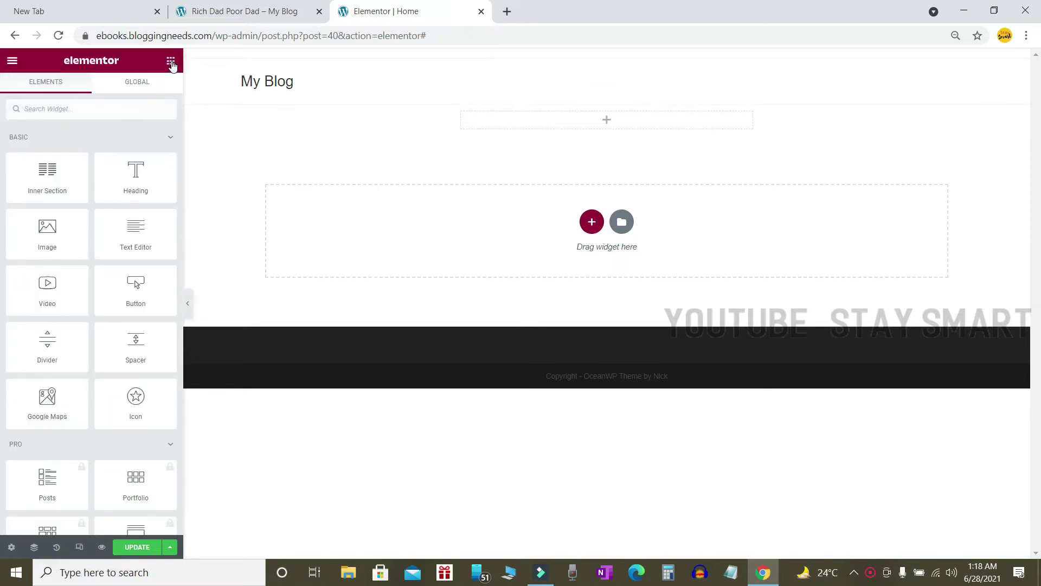
{"action": "scroll", "coordinate": [110, 229], "scroll_direction": "down", "scroll_amount": 3}
{"action": "scroll", "coordinate": [111, 233], "scroll_direction": "down", "scroll_amount": 10}
{"action": "scroll", "coordinate": [119, 249], "scroll_direction": "up", "scroll_amount": 10}
{"action": "left_click", "coordinate": [139, 83]}
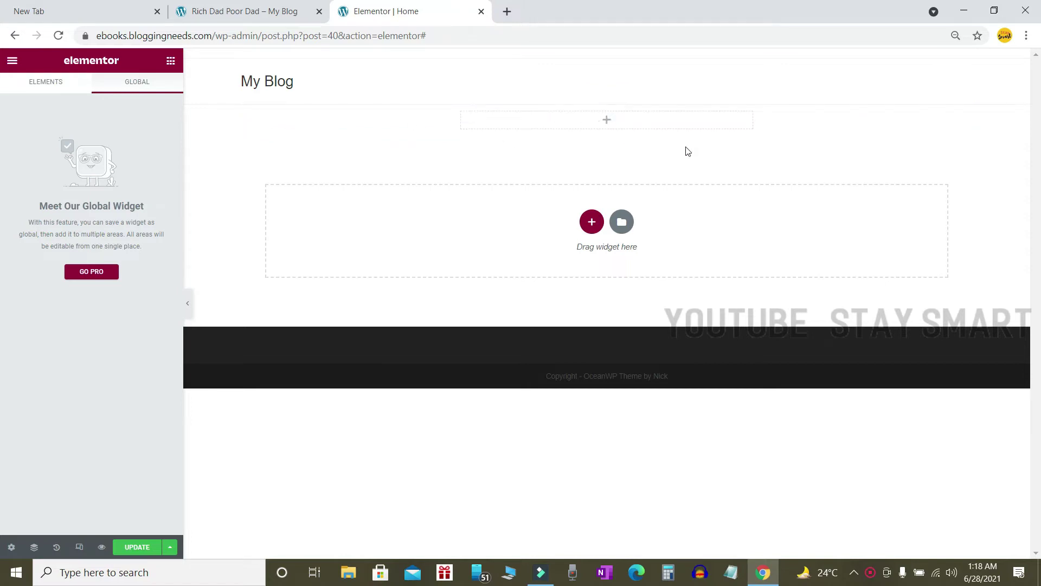
Add a two-column Inner Section to the empty section beneath the page header
{"action": "left_click", "coordinate": [607, 120]}
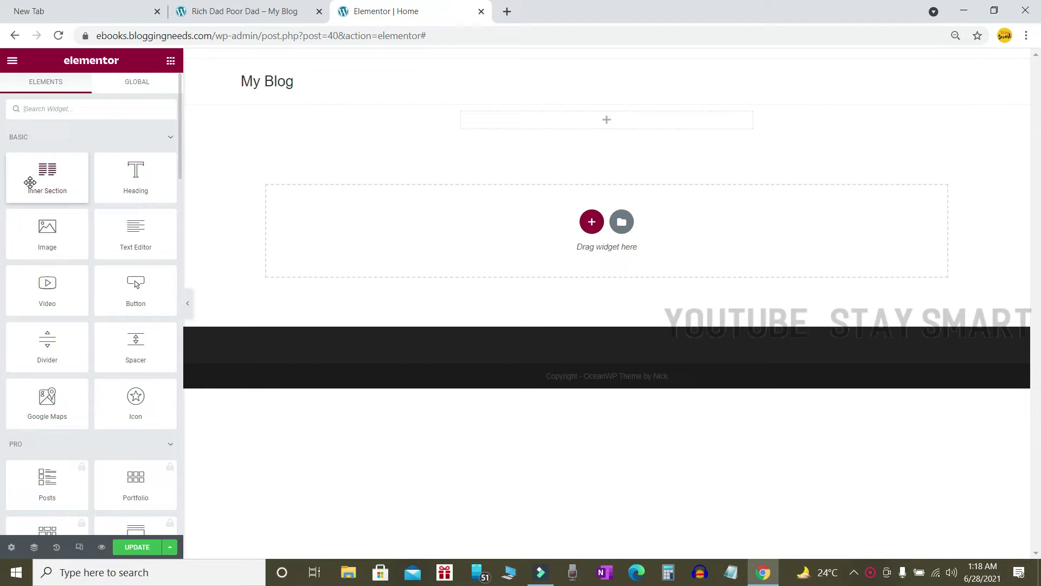
{"action": "left_click_drag", "start_coordinate": [39, 188], "coordinate": [604, 125]}
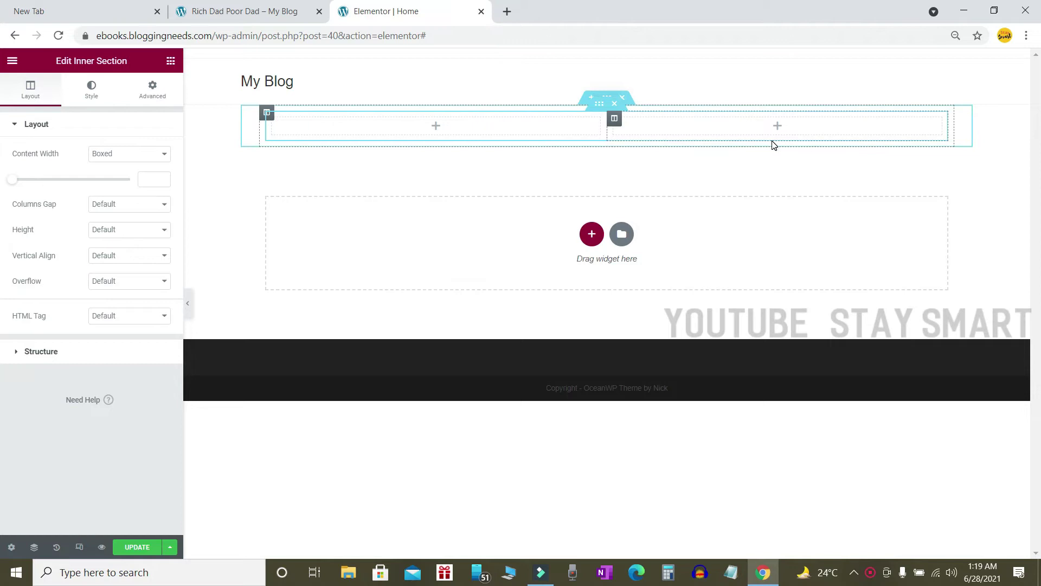
{"action": "left_click", "coordinate": [712, 177]}
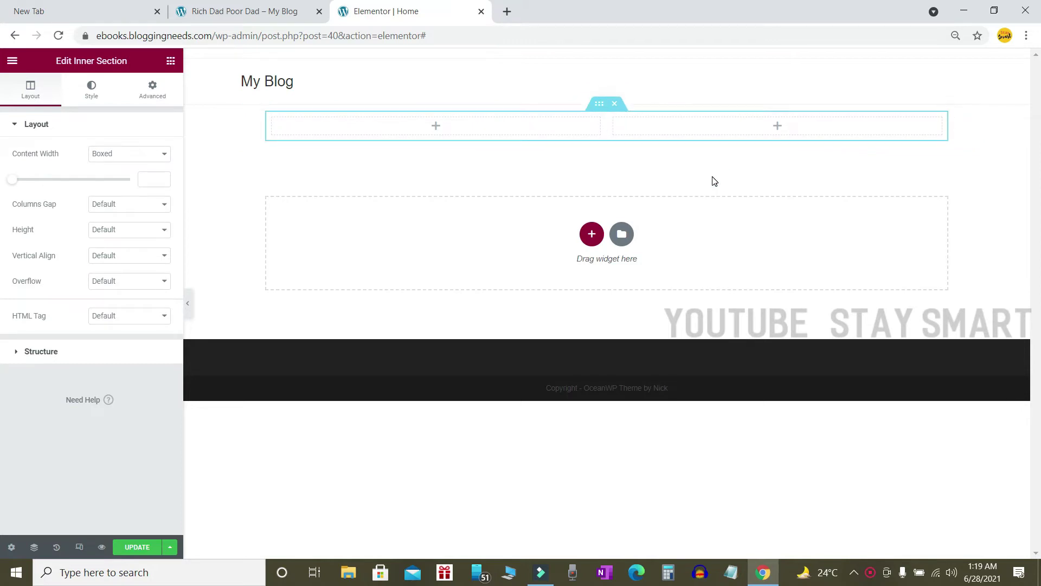
{"action": "left_click", "coordinate": [514, 167]}
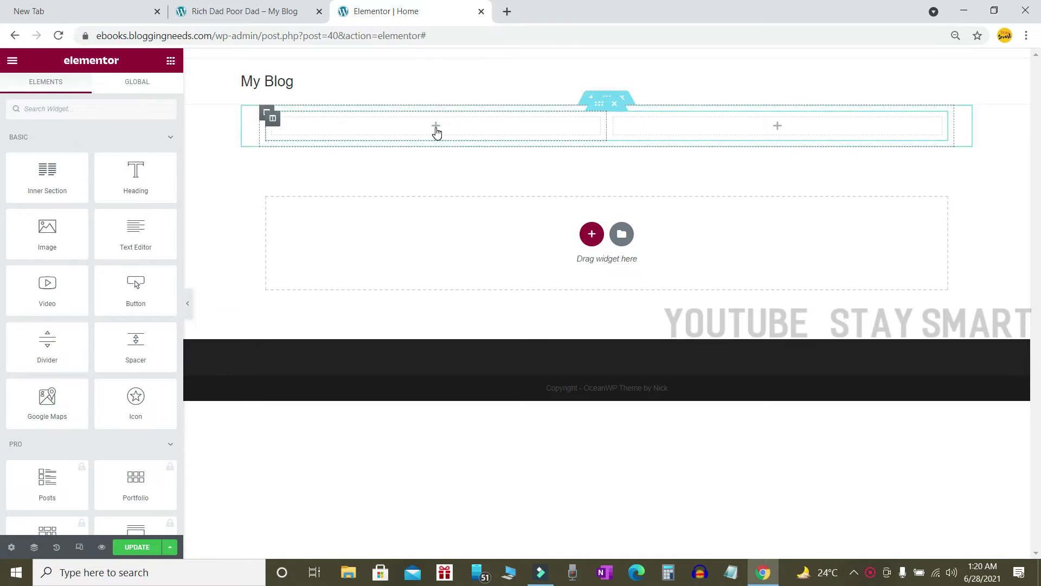
Add an Image widget to the inner section's first column, then upload and insert the 81s6DUyQCZL book cover
{"action": "left_click_drag", "start_coordinate": [33, 233], "coordinate": [431, 127]}
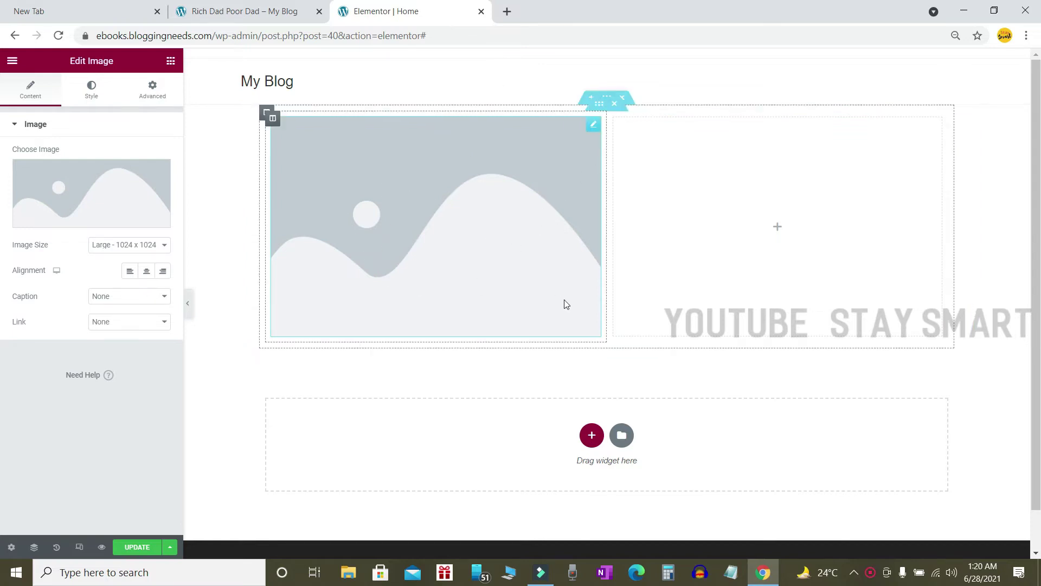
{"action": "mouse_move", "coordinate": [90, 203]}
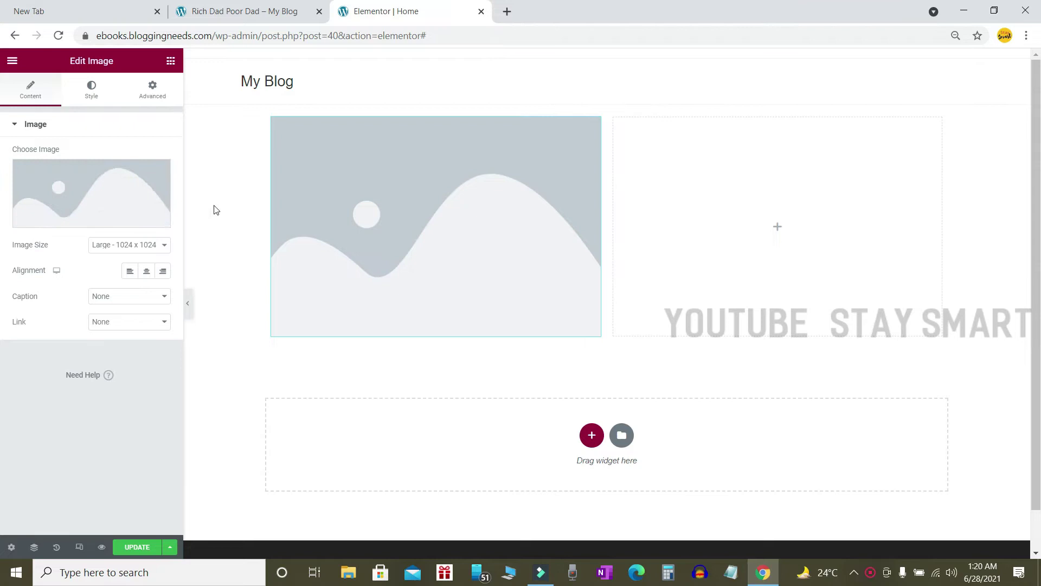
{"action": "mouse_move", "coordinate": [21, 209]}
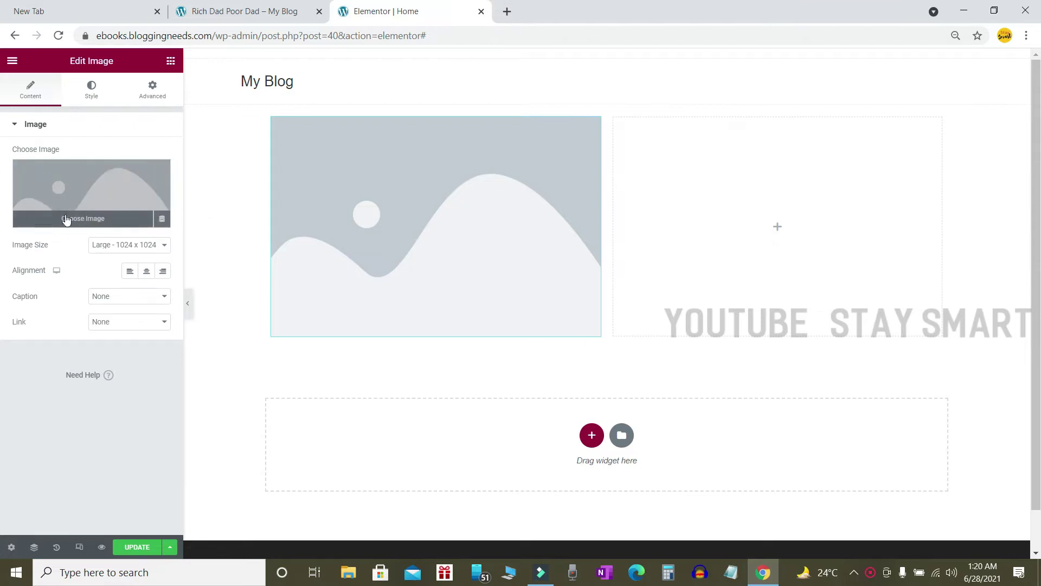
{"action": "left_click", "coordinate": [100, 219]}
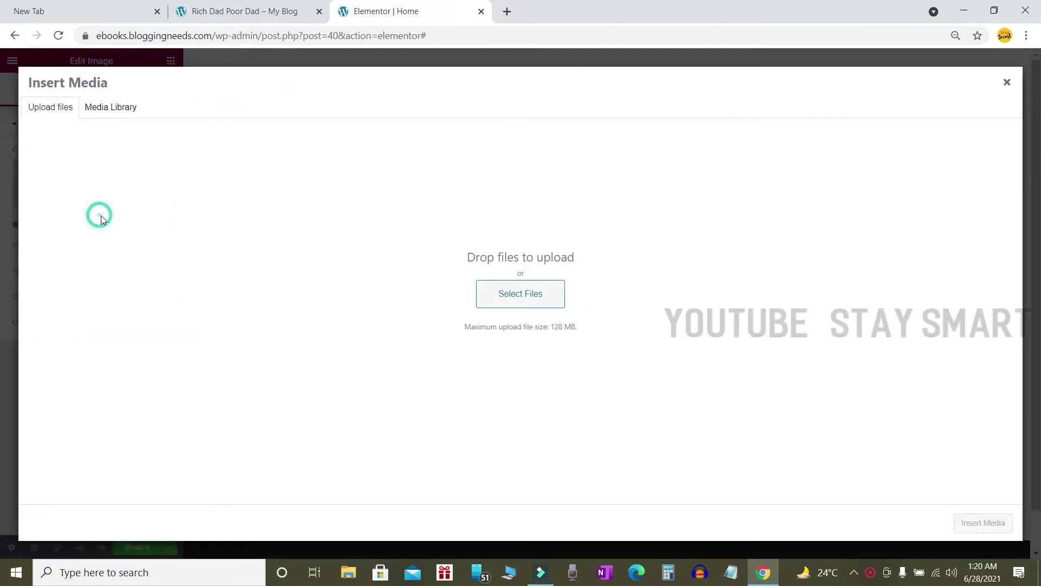
{"action": "left_click", "coordinate": [516, 304]}
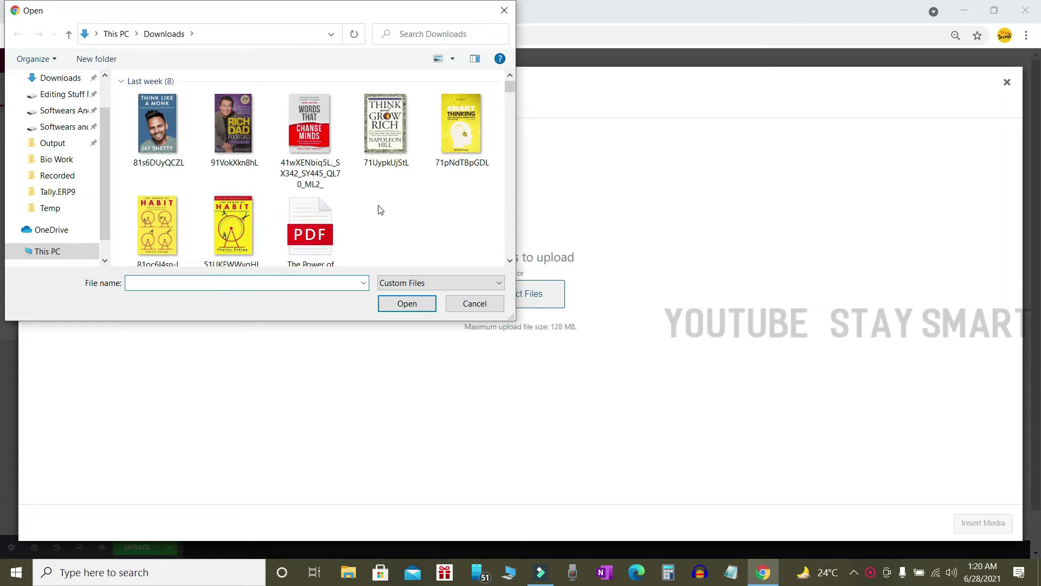
{"action": "left_click", "coordinate": [133, 139]}
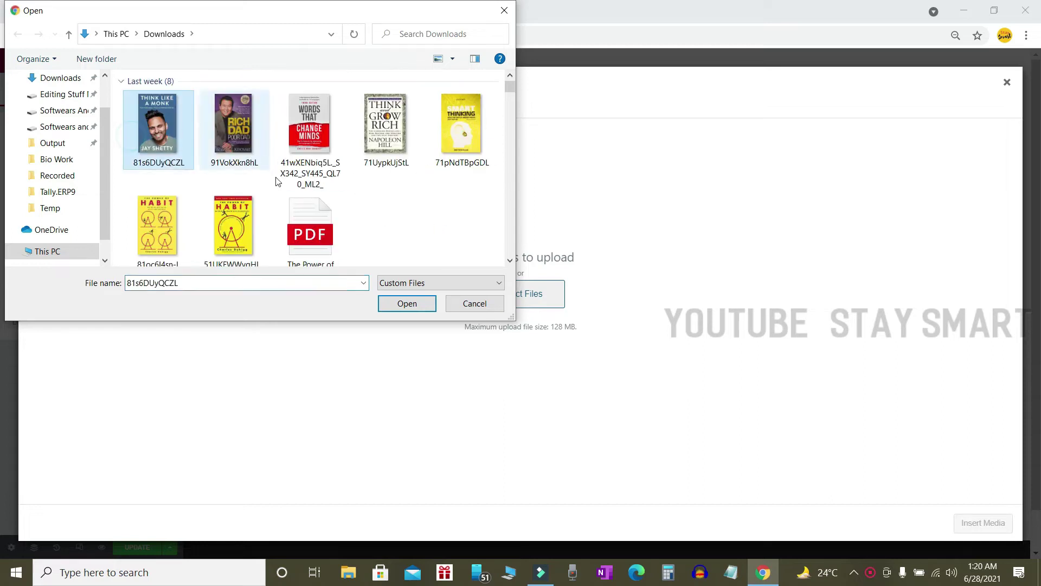
{"action": "left_click", "coordinate": [408, 301]}
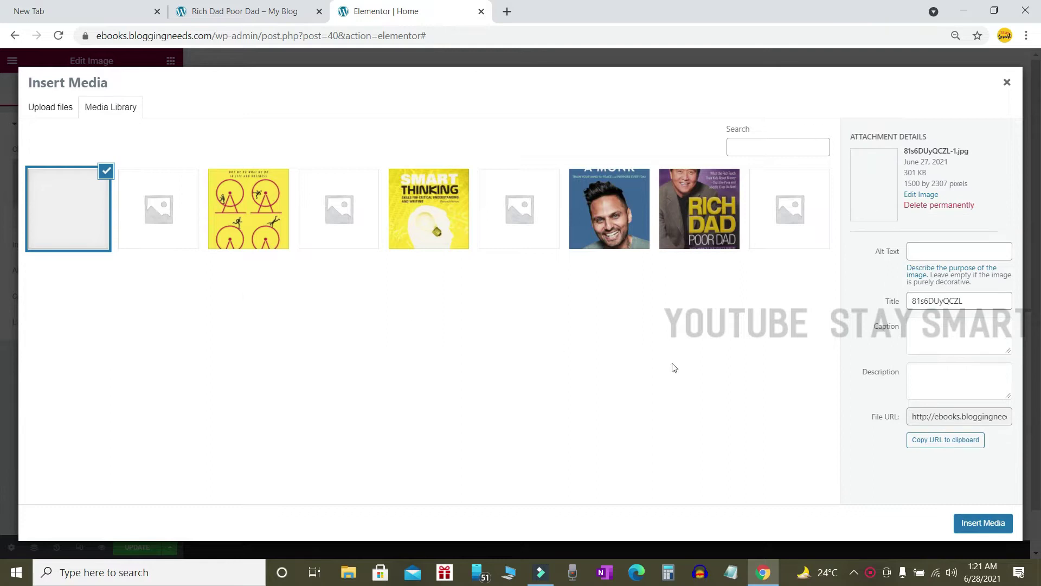
{"action": "left_click", "coordinate": [975, 525]}
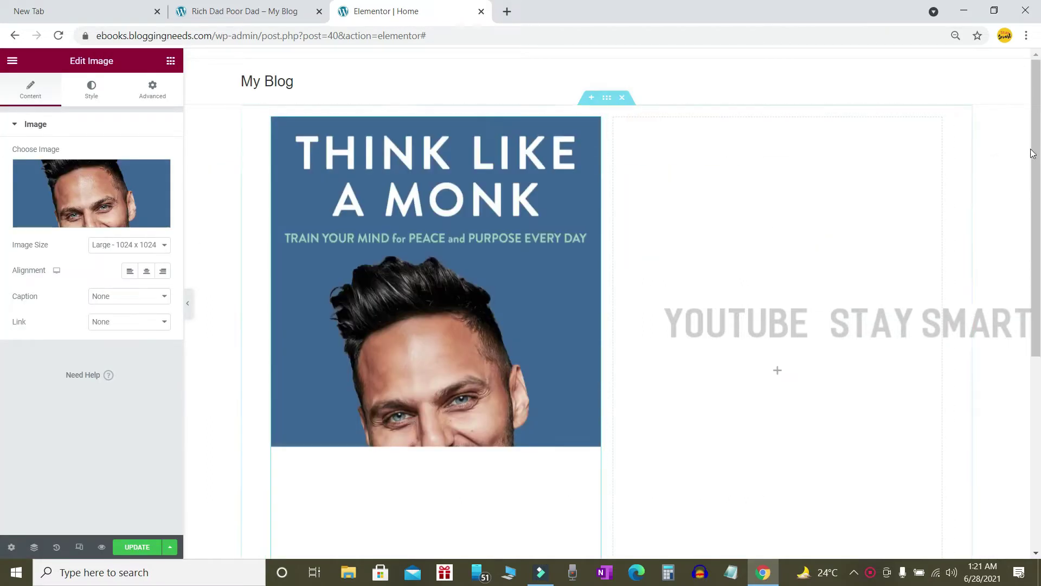
{"action": "scroll", "coordinate": [1036, 155], "scroll_direction": "down", "scroll_amount": 4}
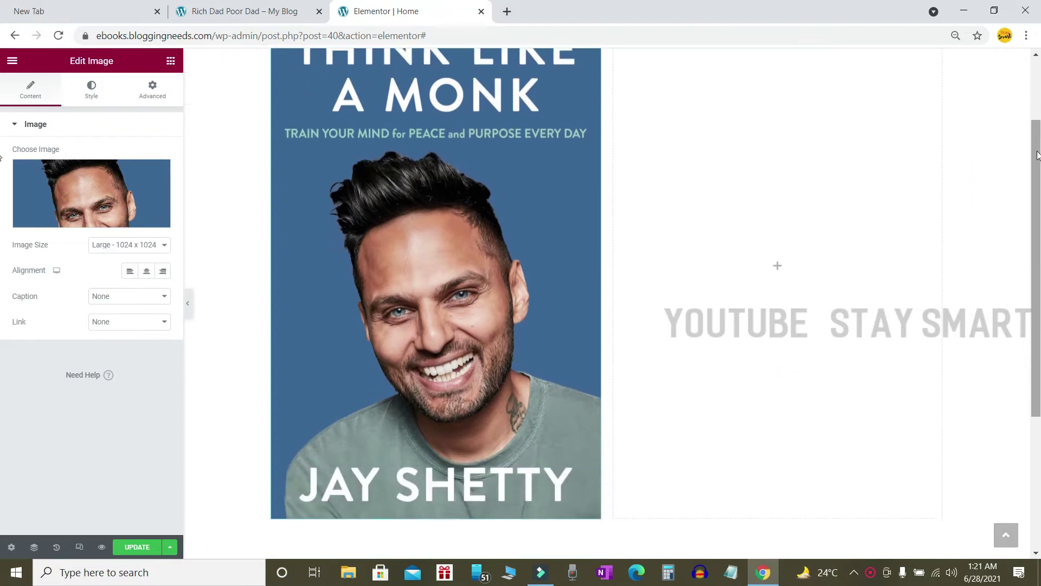
{"action": "scroll", "coordinate": [1037, 157], "scroll_direction": "up", "scroll_amount": 5}
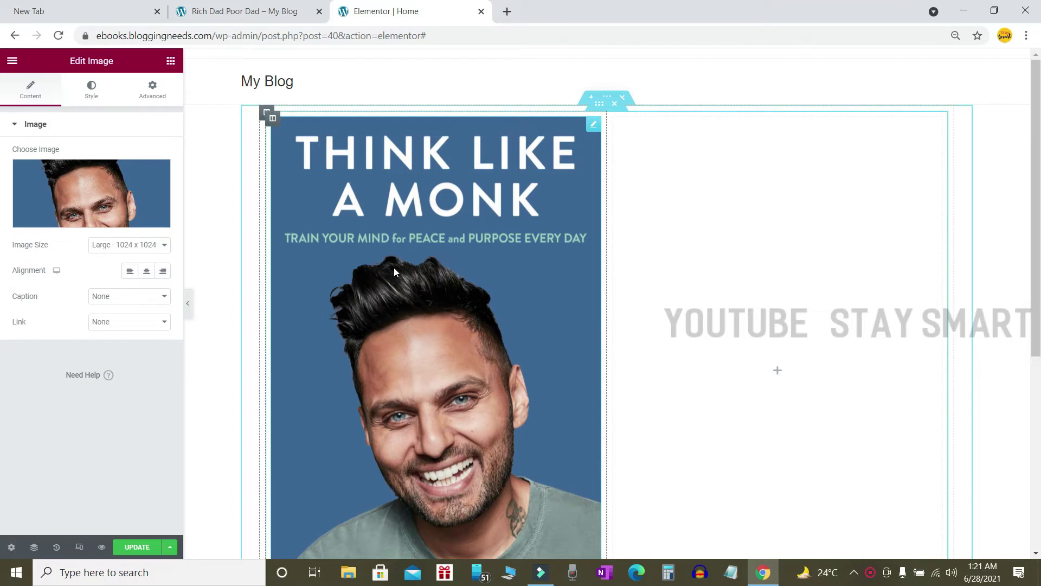
Look through the cover image's alignment, caption and link options, leaving caption and link at None
{"action": "left_click", "coordinate": [147, 273]}
{"action": "scroll", "coordinate": [200, 234], "scroll_direction": "down", "scroll_amount": 1}
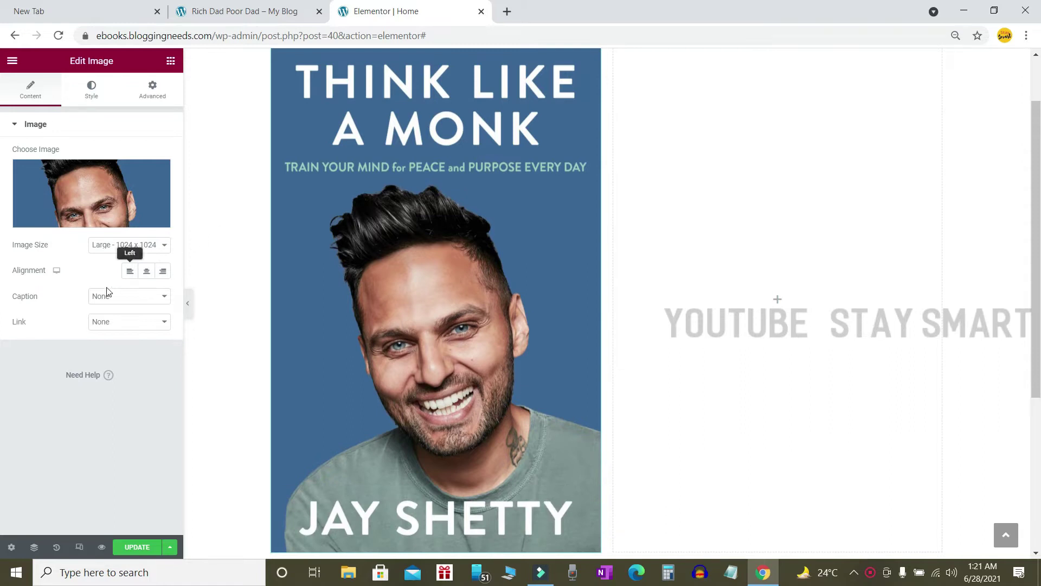
{"action": "left_click_drag", "start_coordinate": [29, 296], "coordinate": [33, 296]}
{"action": "left_click", "coordinate": [144, 298]}
{"action": "scroll", "coordinate": [467, 203], "scroll_direction": "down", "scroll_amount": 2}
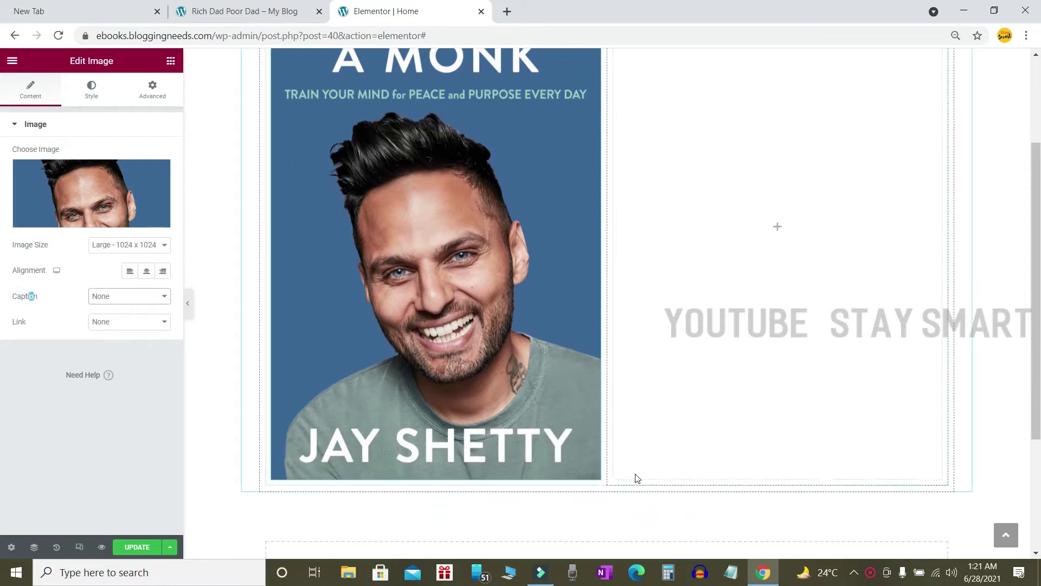
{"action": "left_click", "coordinate": [140, 301]}
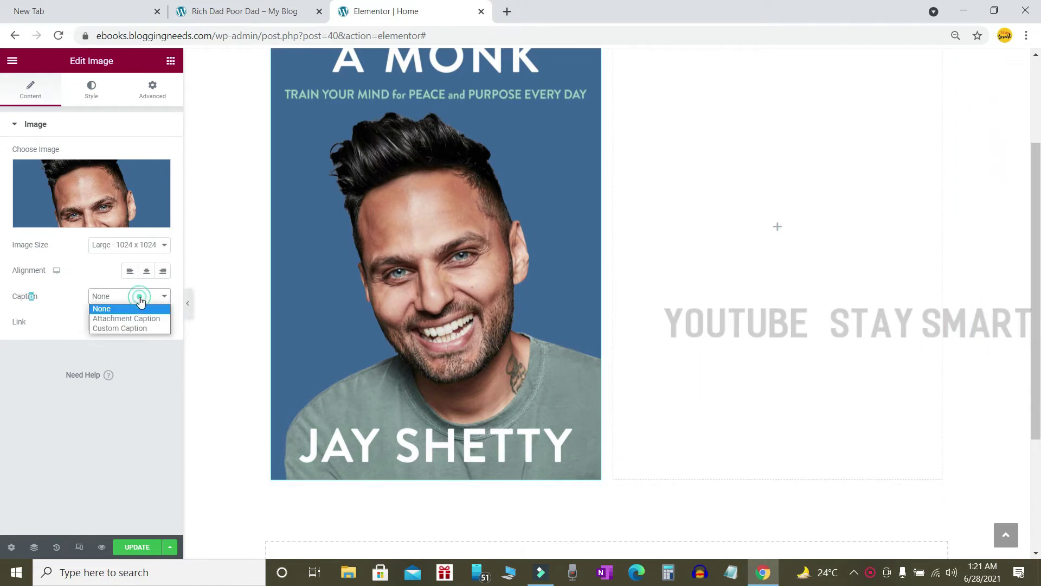
{"action": "left_click", "coordinate": [135, 304]}
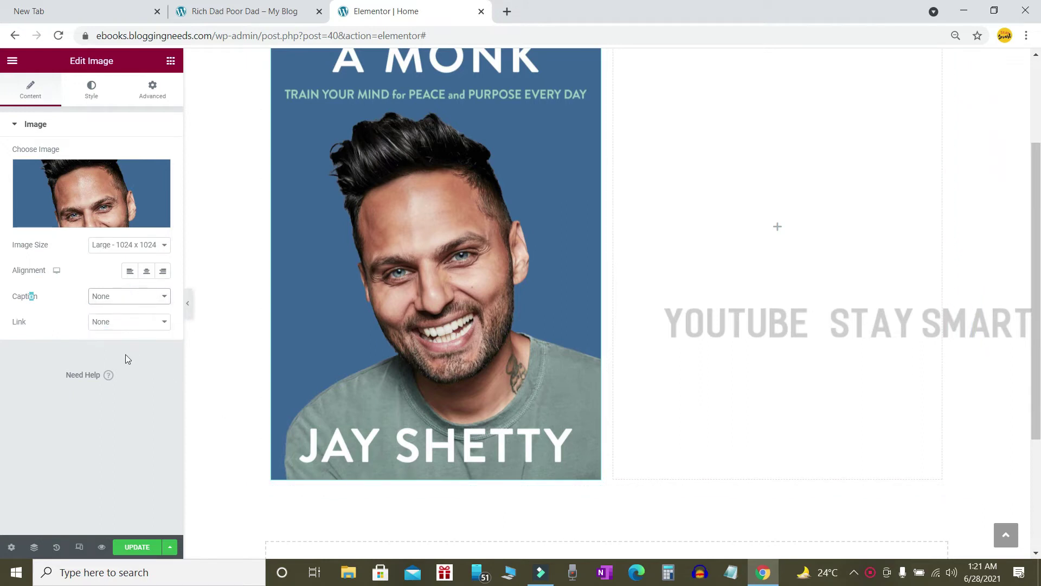
{"action": "left_click", "coordinate": [17, 324]}
{"action": "left_click", "coordinate": [106, 323]}
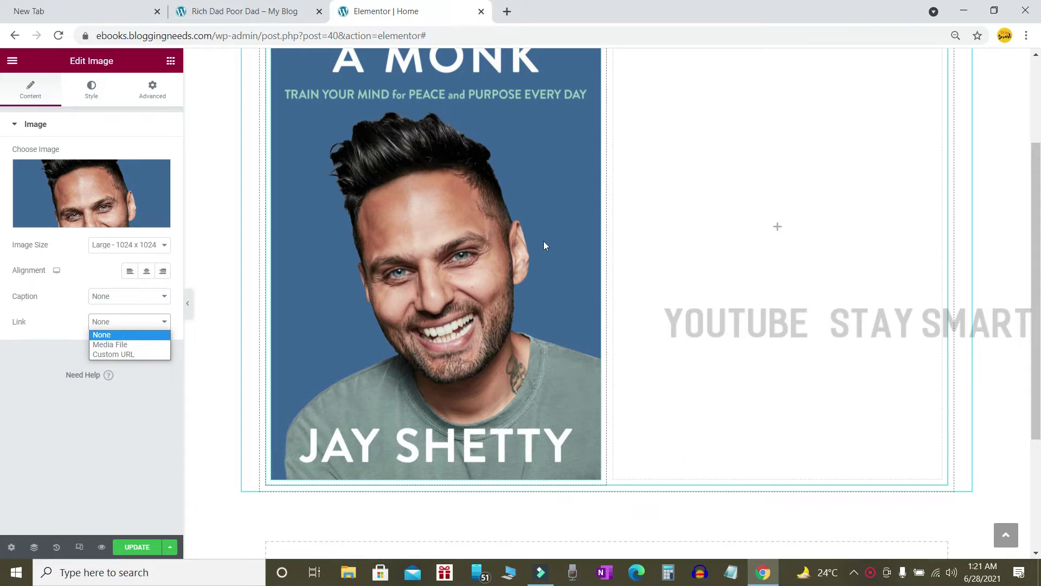
{"action": "left_click", "coordinate": [112, 334]}
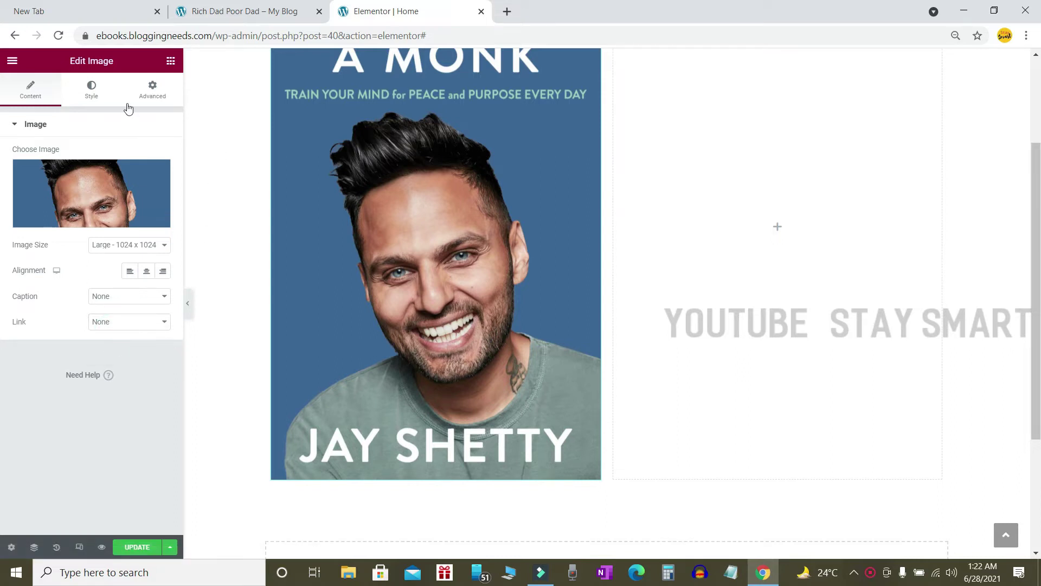
Look over the cover image's style and advanced settings and return to the widget list
{"action": "left_click", "coordinate": [93, 93]}
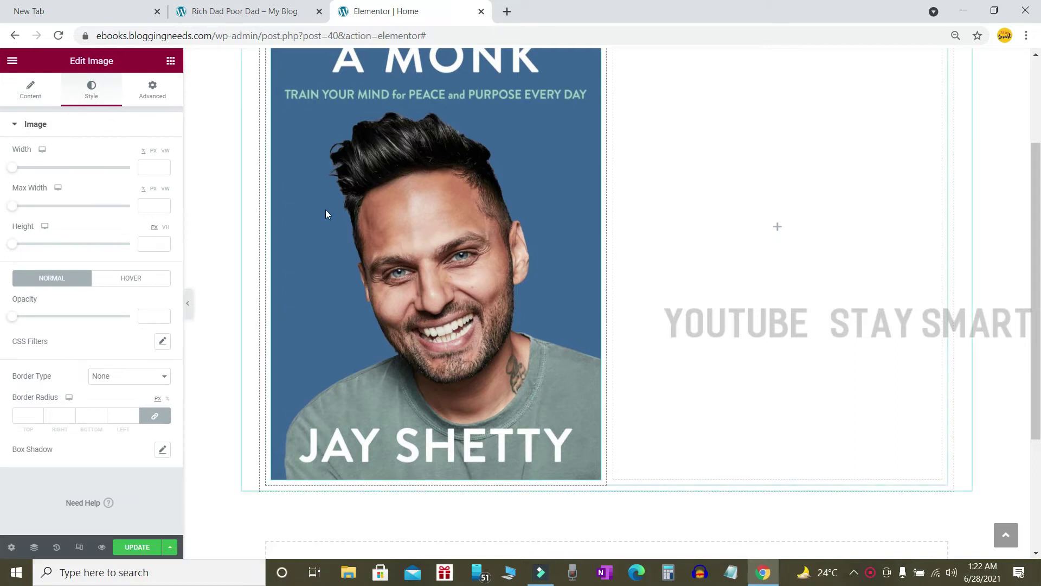
{"action": "scroll", "coordinate": [500, 315], "scroll_direction": "up", "scroll_amount": 3}
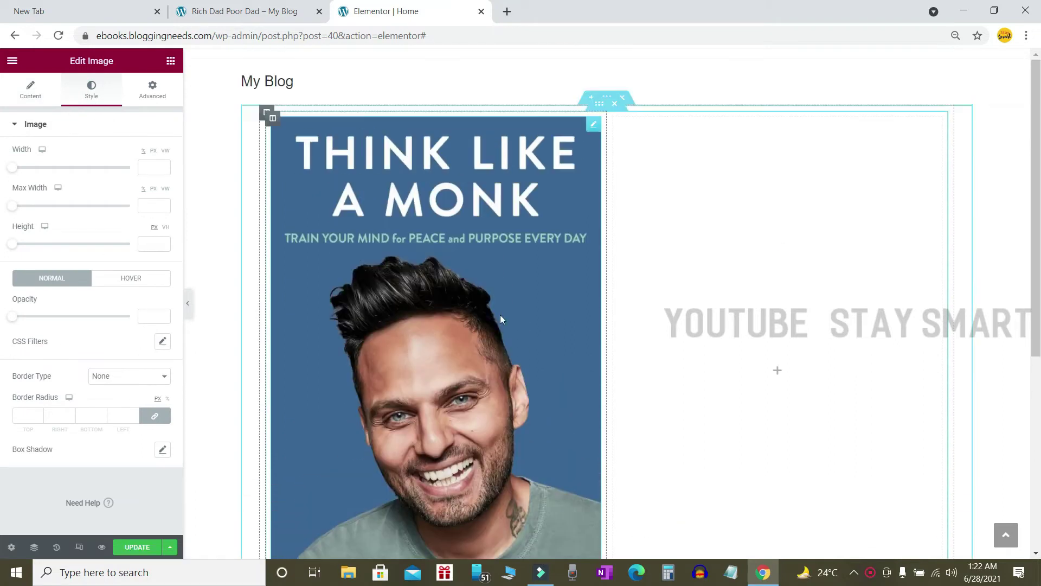
{"action": "left_click", "coordinate": [150, 91]}
{"action": "left_click", "coordinate": [30, 90]}
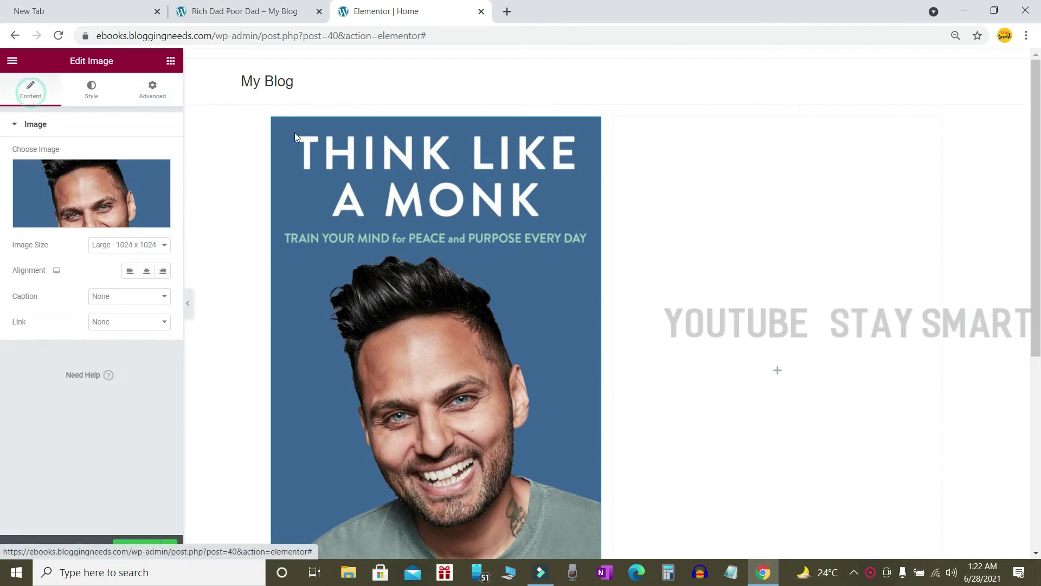
{"action": "scroll", "coordinate": [539, 250], "scroll_direction": "down", "scroll_amount": 1}
{"action": "scroll", "coordinate": [539, 249], "scroll_direction": "down", "scroll_amount": 2}
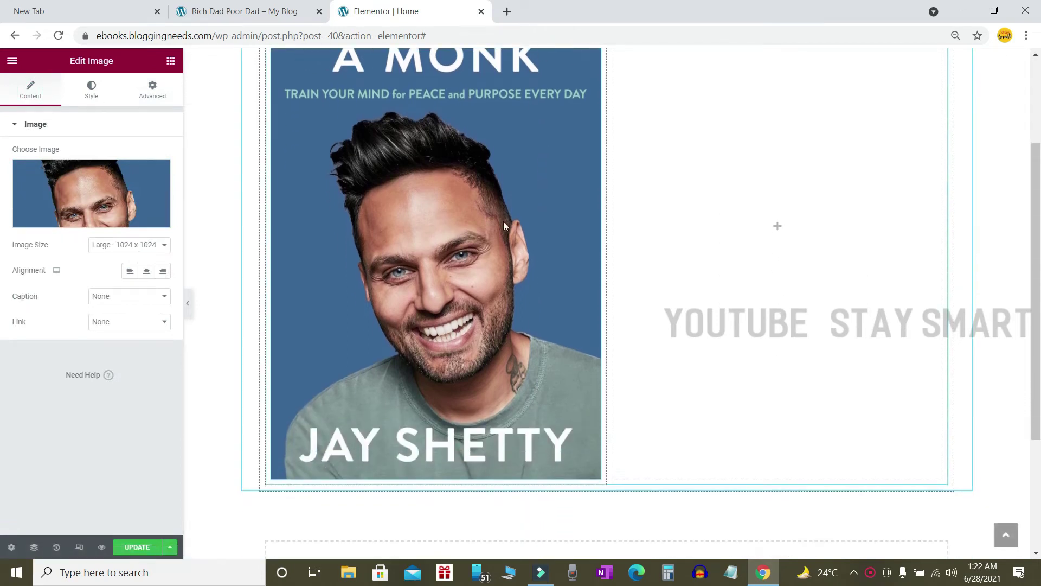
{"action": "scroll", "coordinate": [714, 232], "scroll_direction": "up", "scroll_amount": 3}
{"action": "left_click", "coordinate": [1011, 194]}
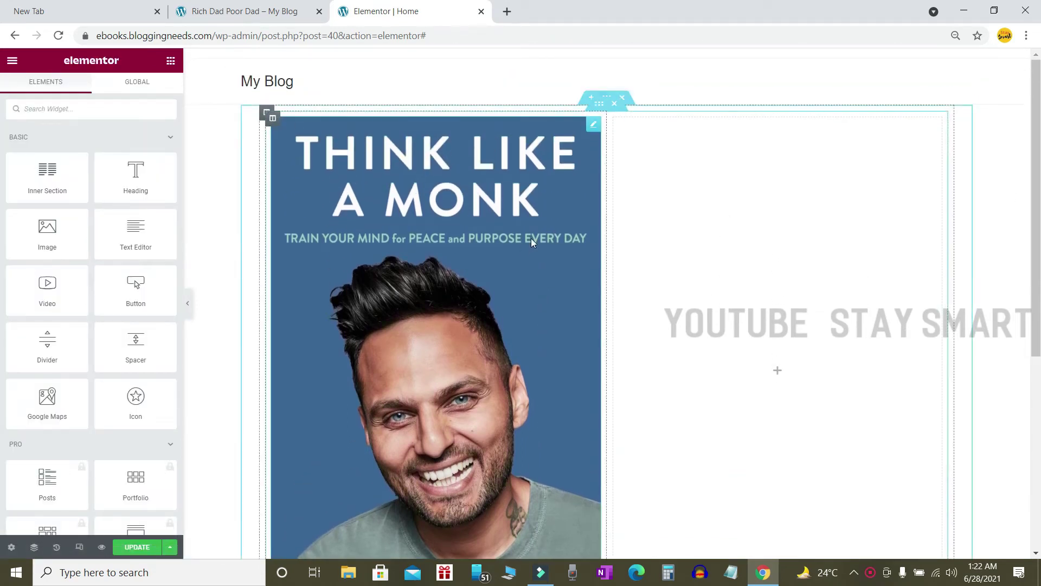
Add a Heading widget to the inner section's empty second column and set its title to "Think Like A Monk"
{"action": "scroll", "coordinate": [450, 241], "scroll_direction": "down", "scroll_amount": 1}
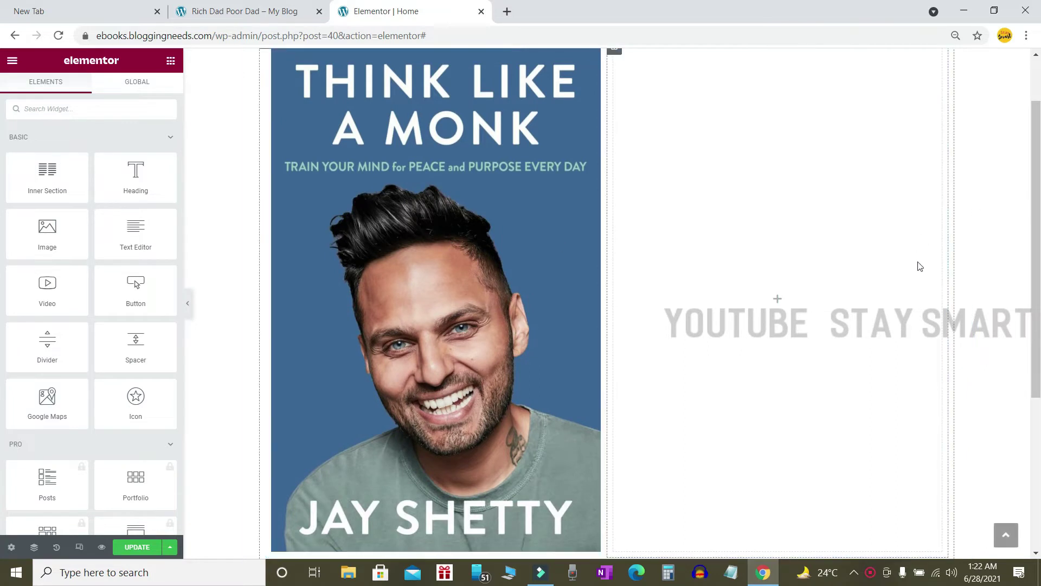
{"action": "scroll", "coordinate": [684, 211], "scroll_direction": "up", "scroll_amount": 1}
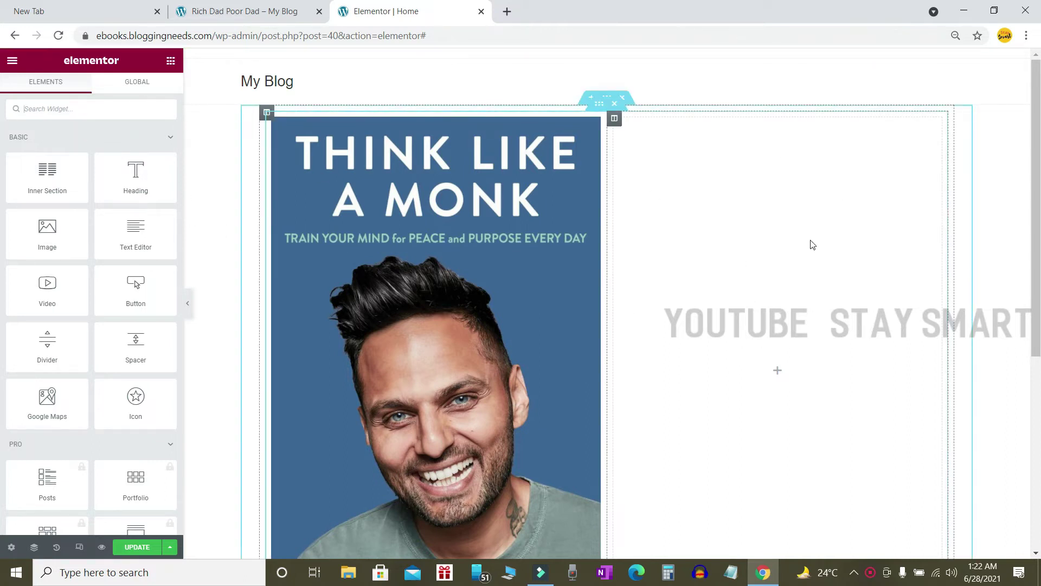
{"action": "scroll", "coordinate": [460, 191], "scroll_direction": "down", "scroll_amount": 2}
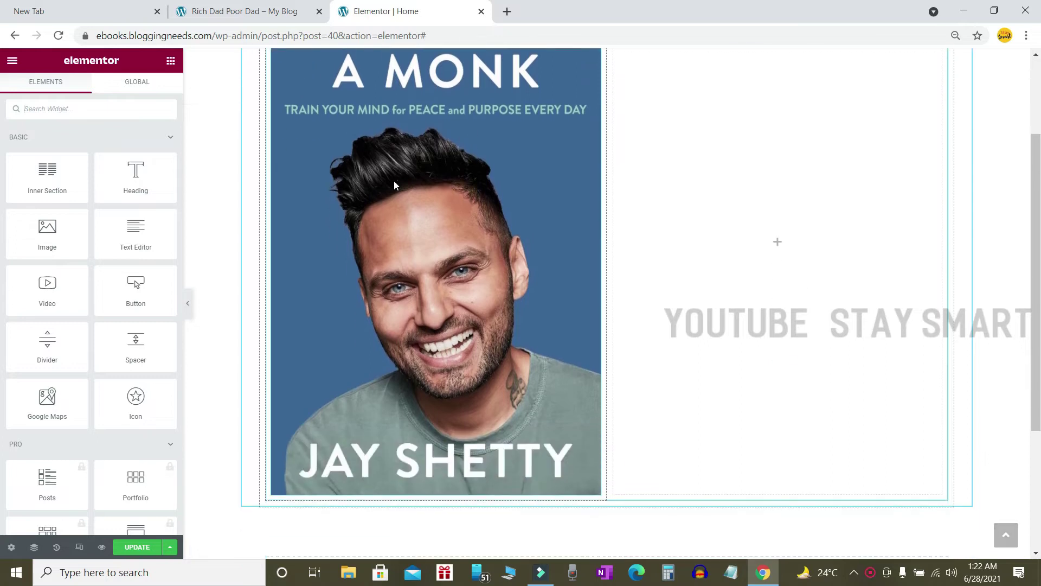
{"action": "scroll", "coordinate": [394, 181], "scroll_direction": "up", "scroll_amount": 1}
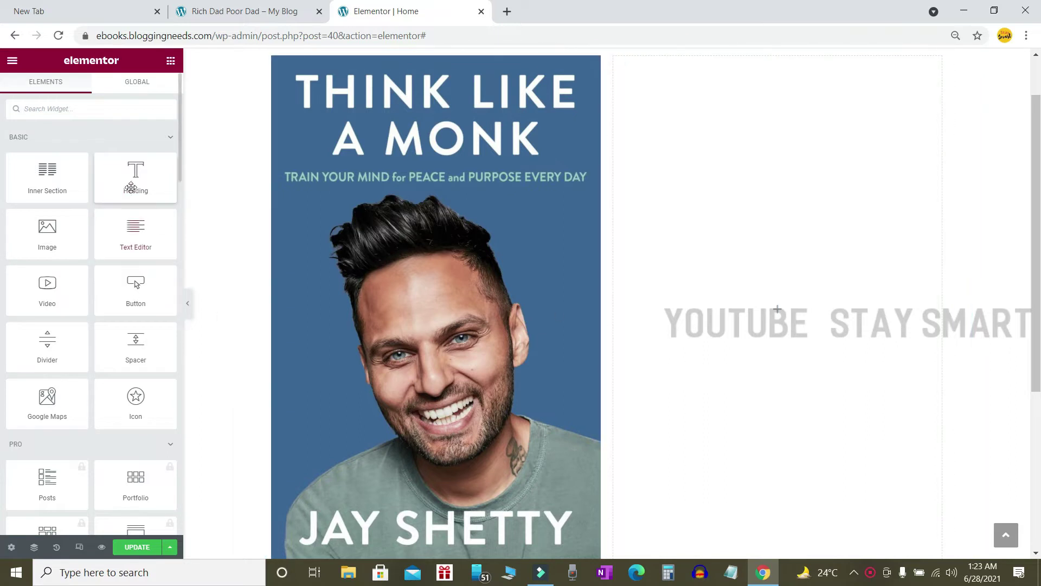
{"action": "left_click_drag", "start_coordinate": [133, 172], "coordinate": [795, 226]}
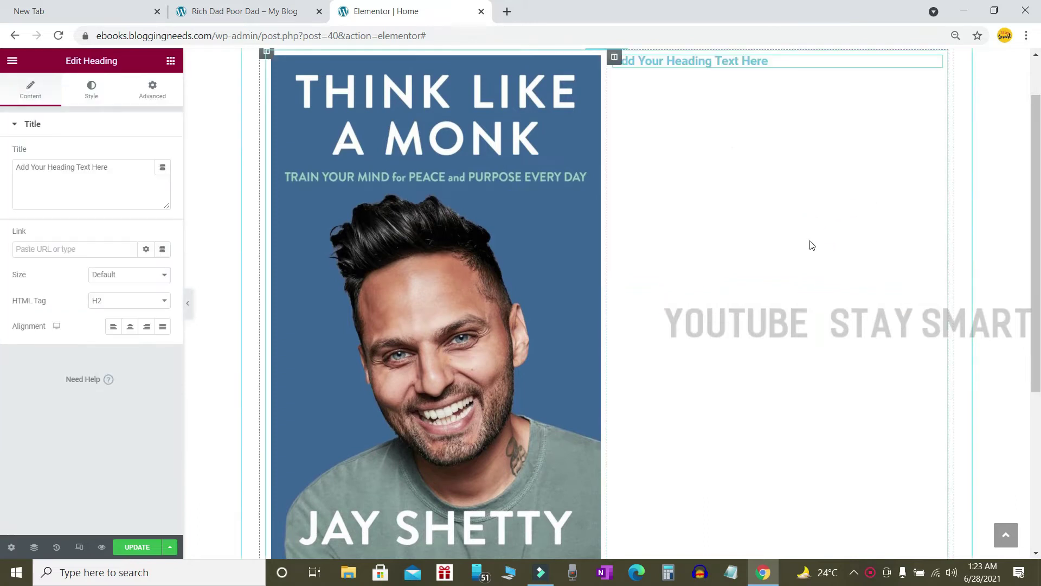
{"action": "scroll", "coordinate": [808, 244], "scroll_direction": "up", "scroll_amount": 1}
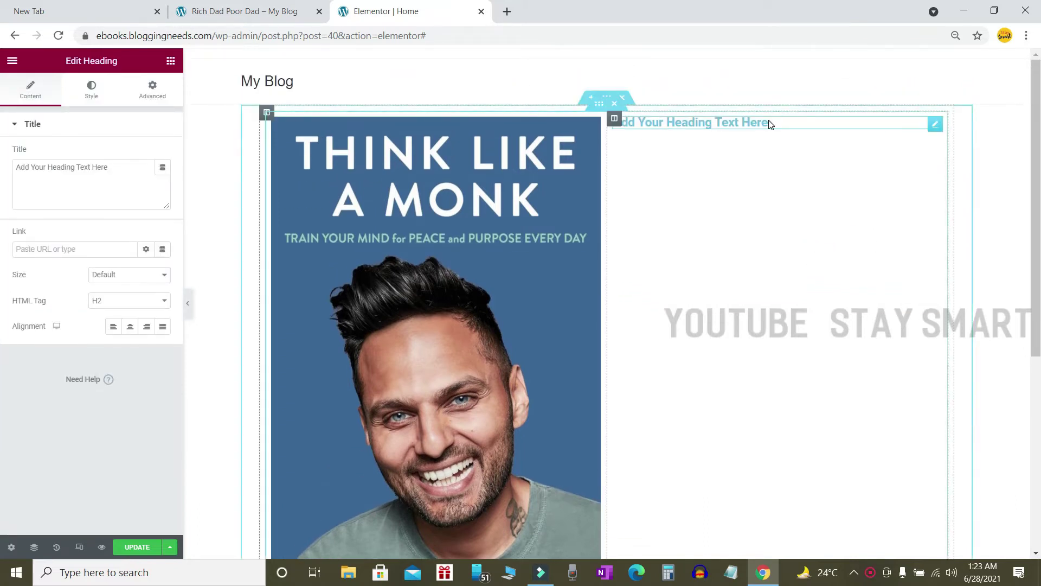
{"action": "triple_click", "coordinate": [822, 123]}
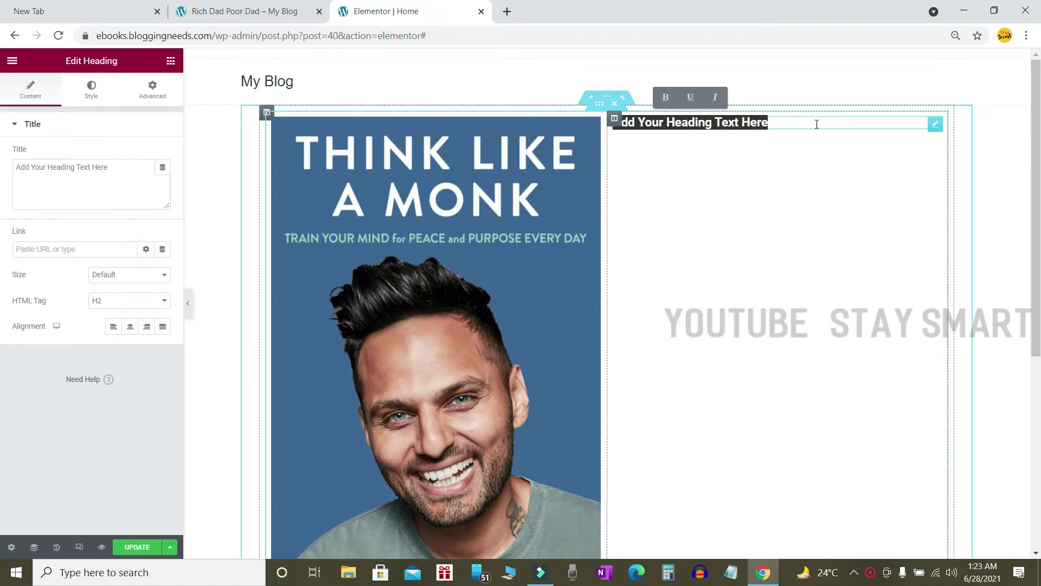
{"action": "type", "text": "Think Like A Monk"}
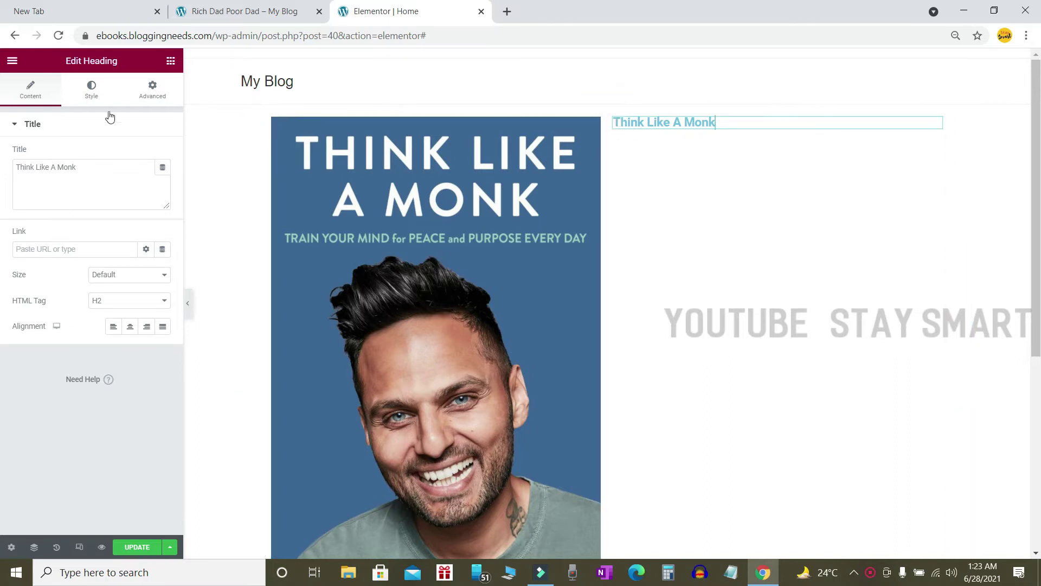
Try dark blue and magenta for the heading's text color, and settle on black (#000000)
{"action": "left_click", "coordinate": [94, 92]}
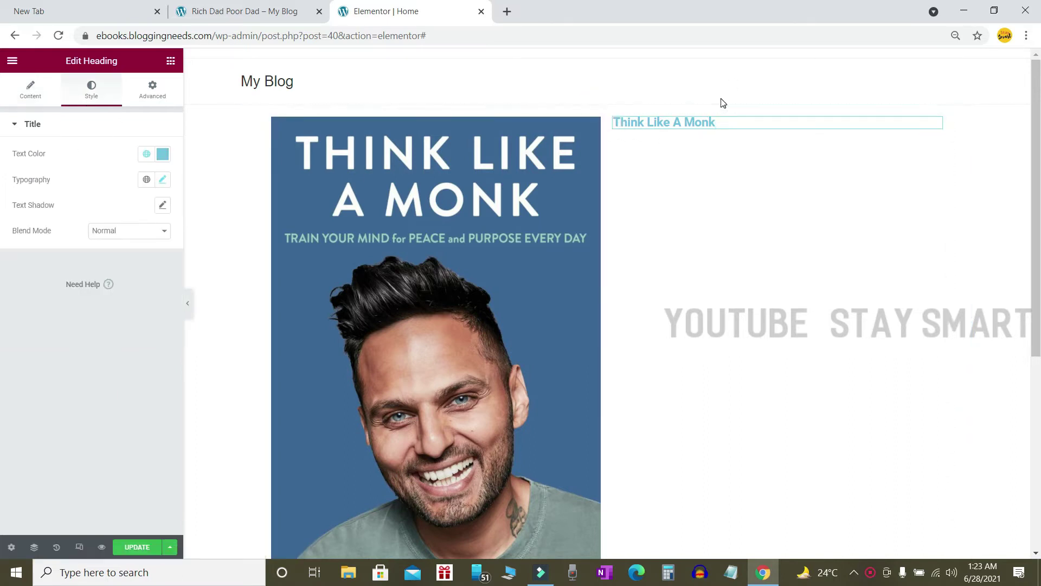
{"action": "left_click_drag", "start_coordinate": [10, 154], "coordinate": [57, 158]}
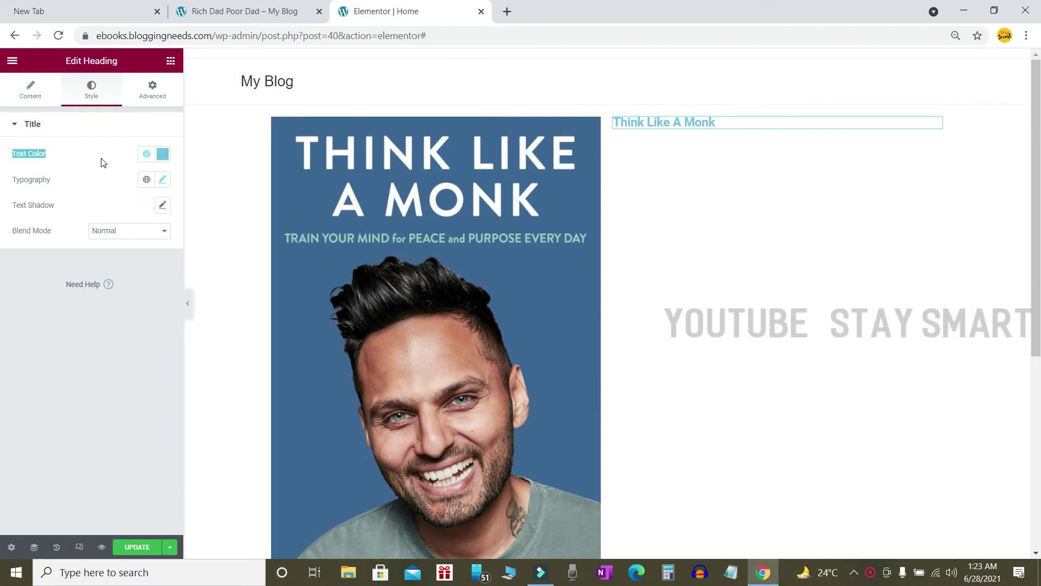
{"action": "left_click", "coordinate": [162, 153]}
{"action": "left_click_drag", "start_coordinate": [109, 216], "coordinate": [175, 272]}
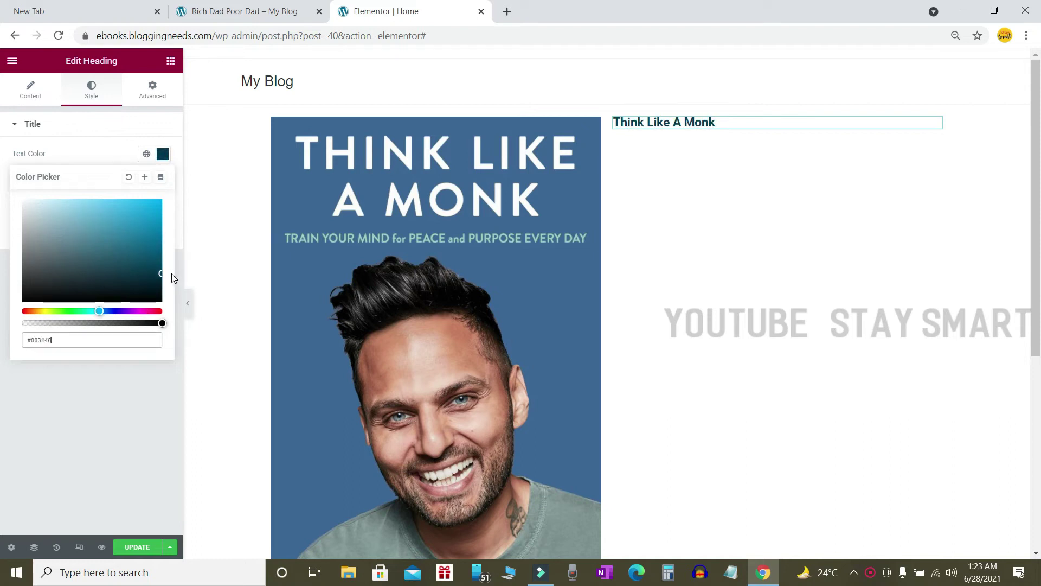
{"action": "left_click_drag", "start_coordinate": [144, 310], "coordinate": [143, 309]}
{"action": "left_click_drag", "start_coordinate": [156, 206], "coordinate": [135, 209]}
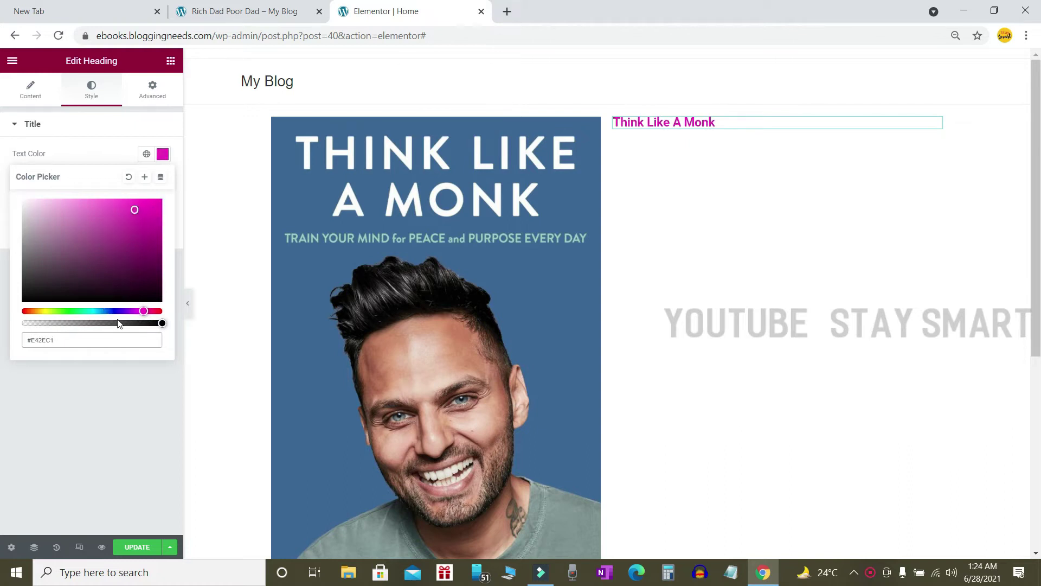
{"action": "left_click_drag", "start_coordinate": [113, 311], "coordinate": [34, 310]}
{"action": "left_click_drag", "start_coordinate": [102, 277], "coordinate": [166, 307]}
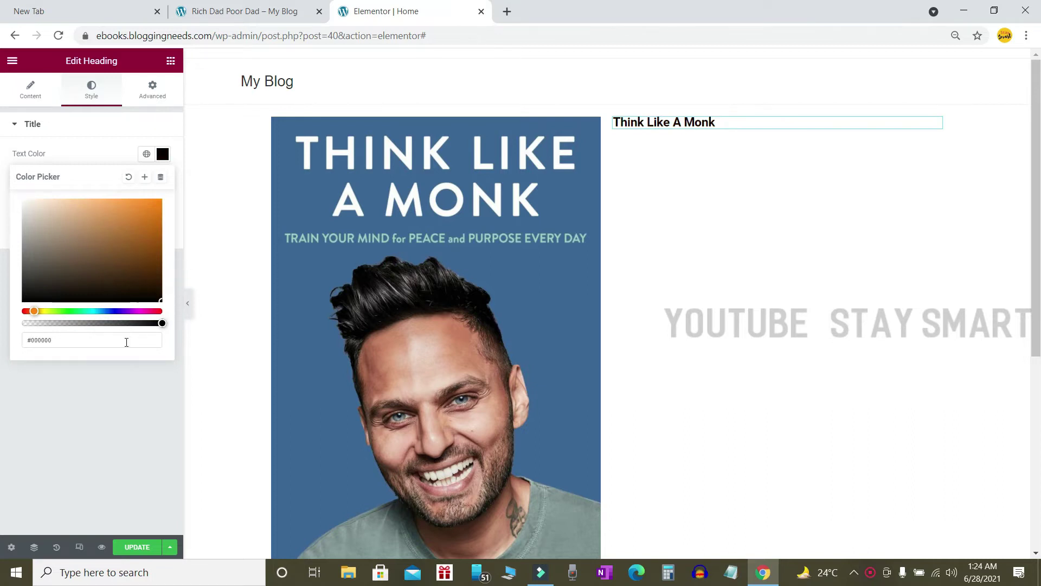
{"action": "left_click", "coordinate": [115, 383]}
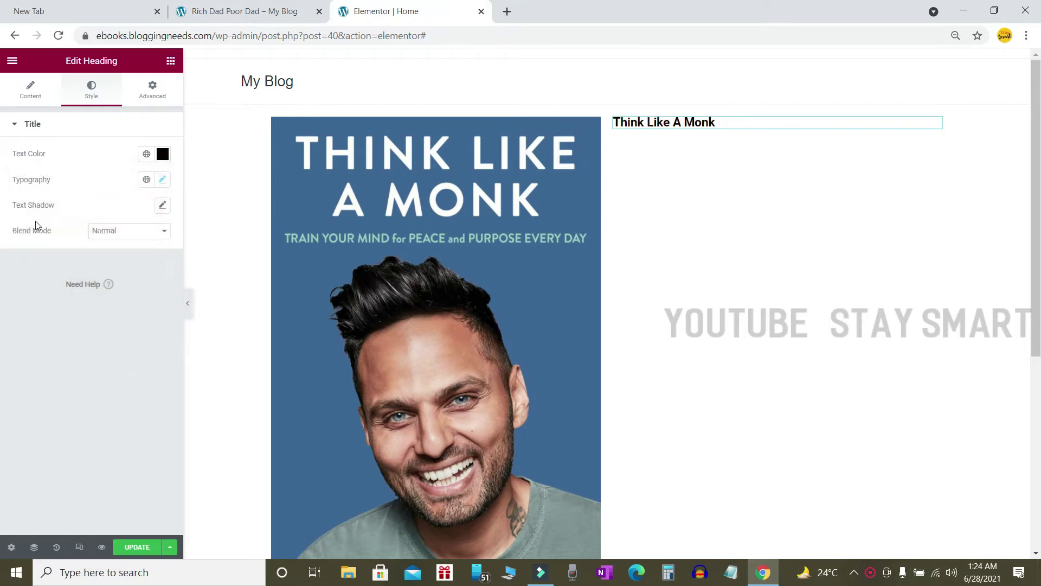
Set the heading's typography family to Ubuntu
{"action": "left_click_drag", "start_coordinate": [12, 179], "coordinate": [68, 180]}
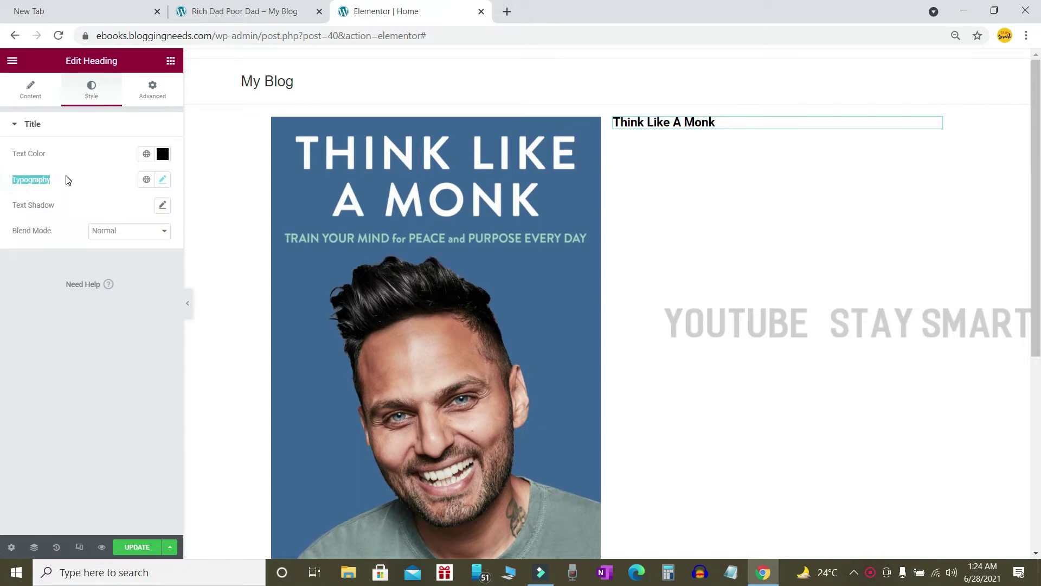
{"action": "left_click", "coordinate": [163, 180]}
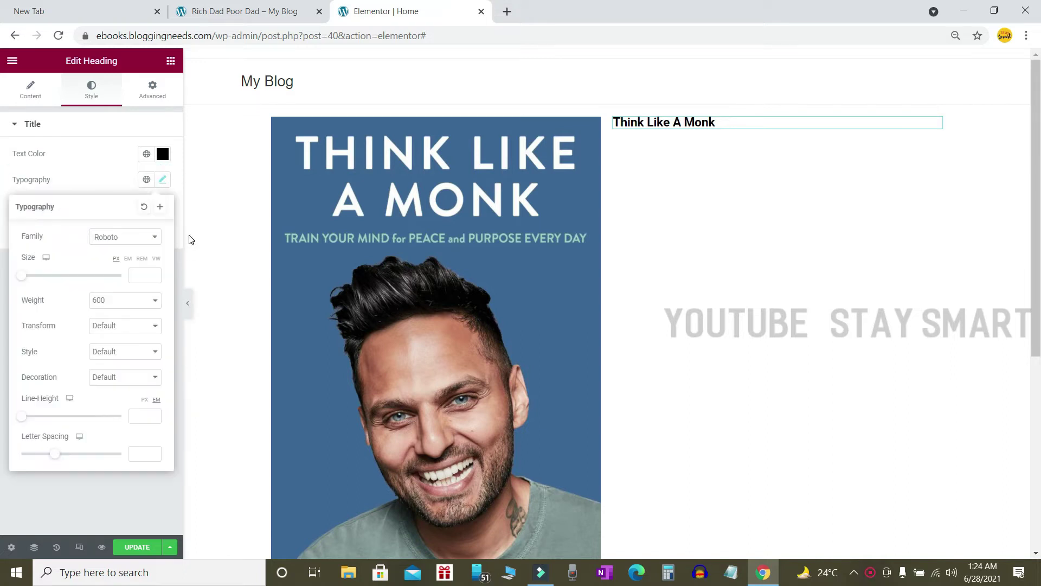
{"action": "left_click_drag", "start_coordinate": [24, 239], "coordinate": [45, 237]}
{"action": "left_click", "coordinate": [143, 246]}
{"action": "type", "text": "untu"}
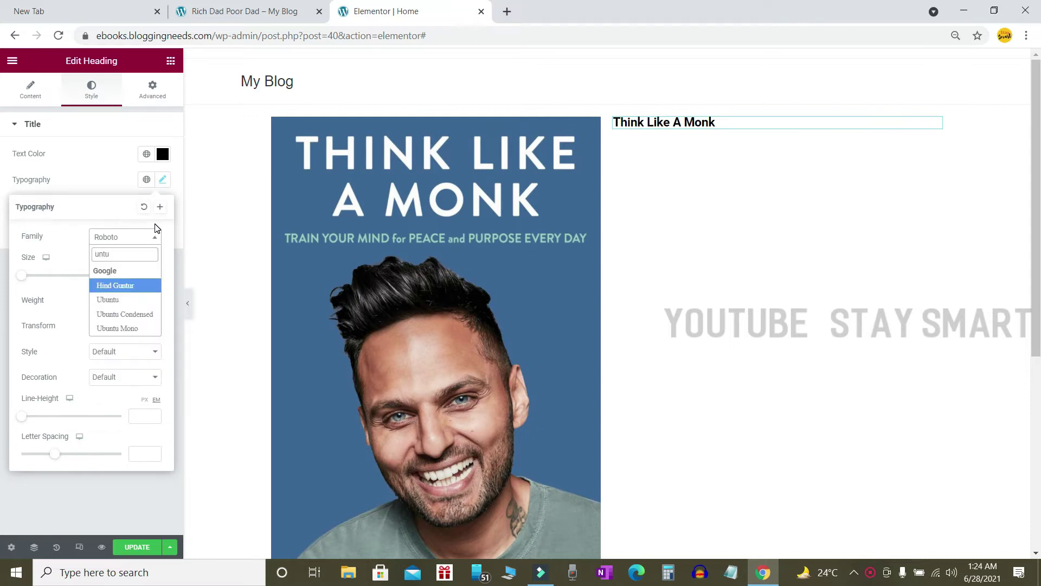
{"action": "left_click", "coordinate": [112, 300]}
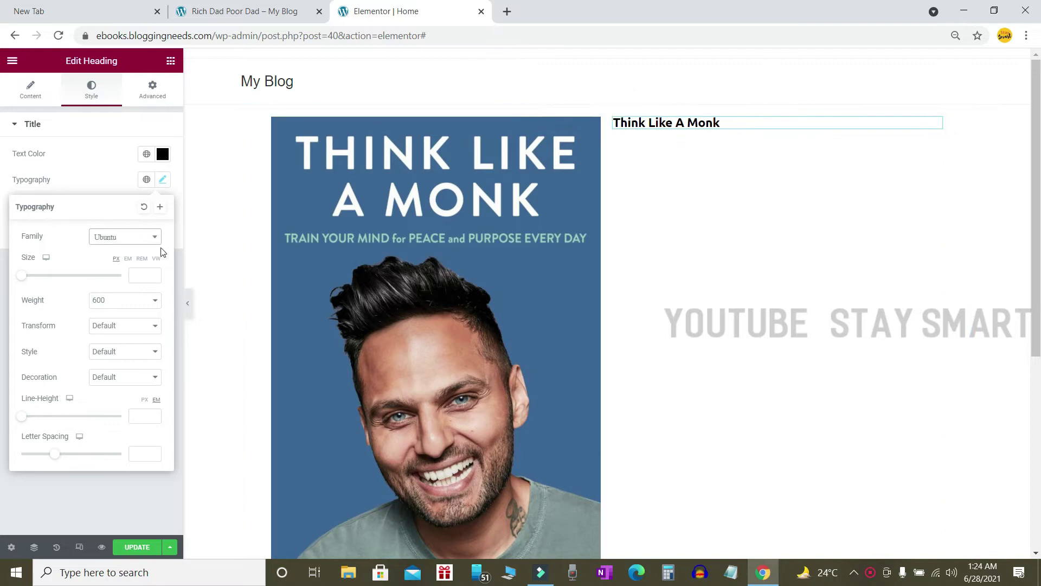
Increase the "Think Like A Monk" heading's font size to 36 px
{"action": "left_click_drag", "start_coordinate": [726, 122], "coordinate": [613, 122]}
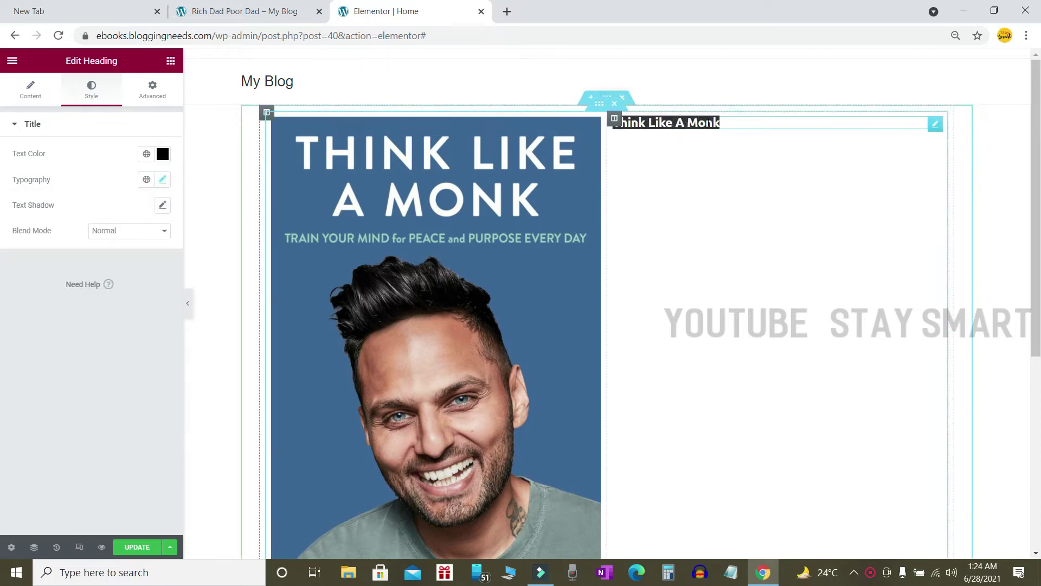
{"action": "left_click", "coordinate": [163, 179]}
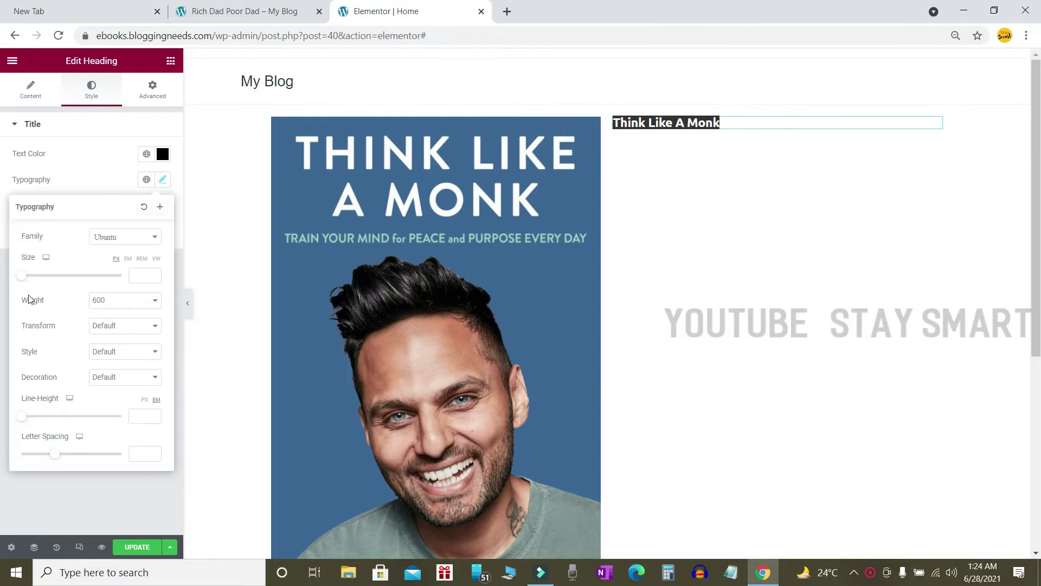
{"action": "left_click_drag", "start_coordinate": [22, 275], "coordinate": [40, 276]}
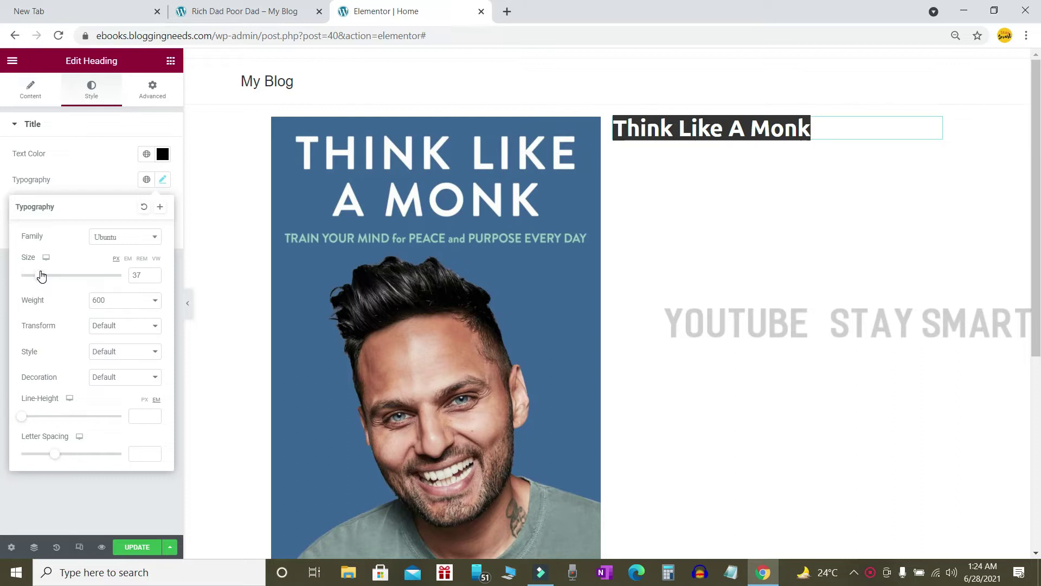
{"action": "left_click", "coordinate": [127, 493]}
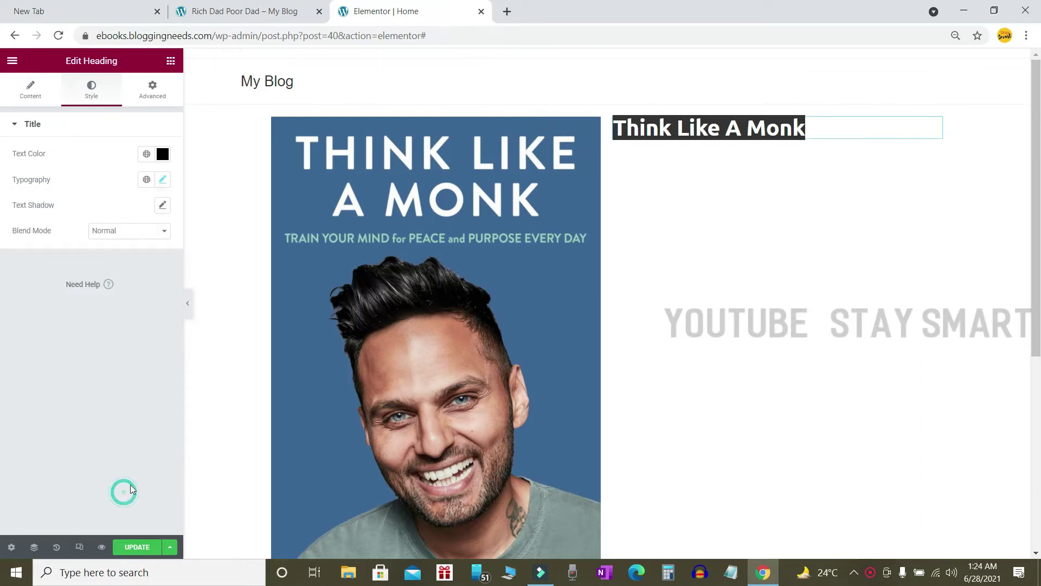
{"action": "left_click", "coordinate": [833, 127]}
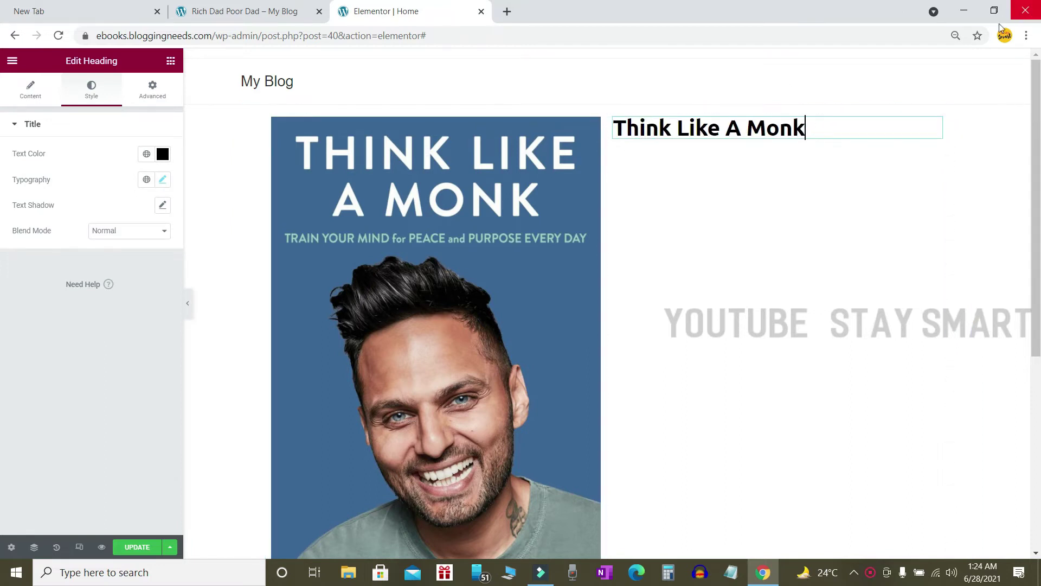
Set the heading's font weight to 500
{"action": "left_click", "coordinate": [163, 181]}
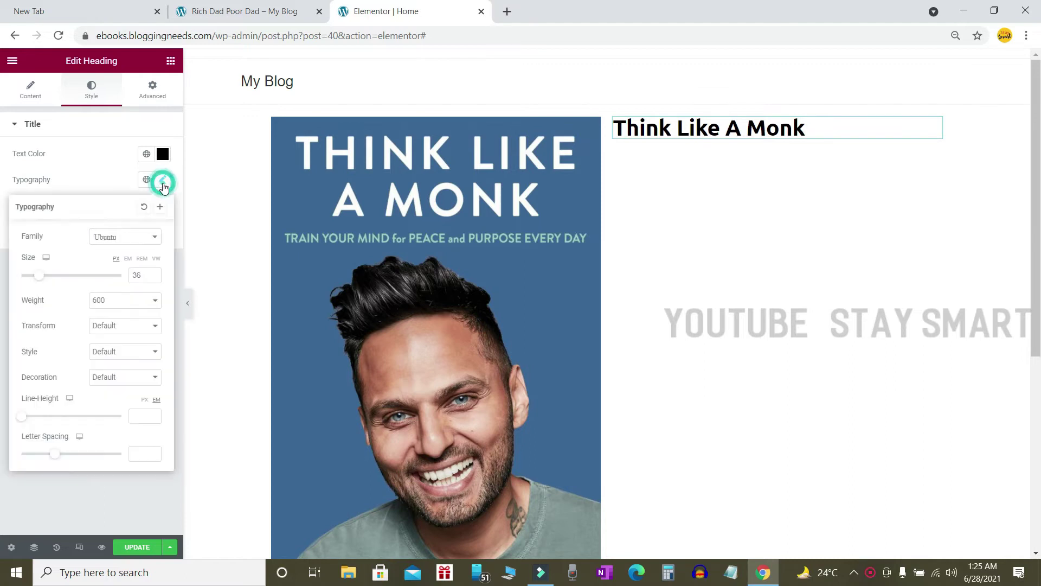
{"action": "left_click", "coordinate": [154, 301]}
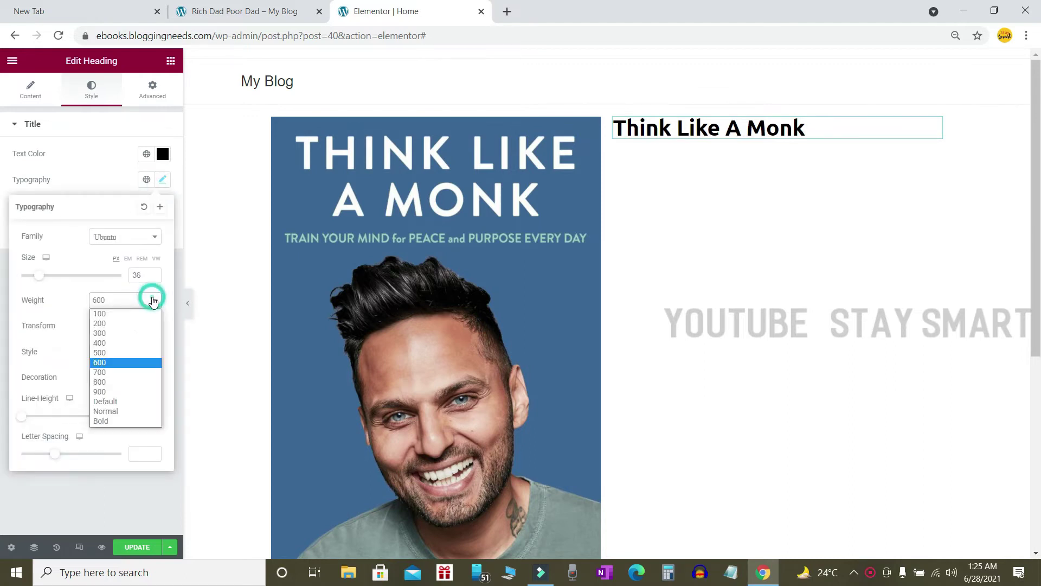
{"action": "left_click", "coordinate": [125, 354]}
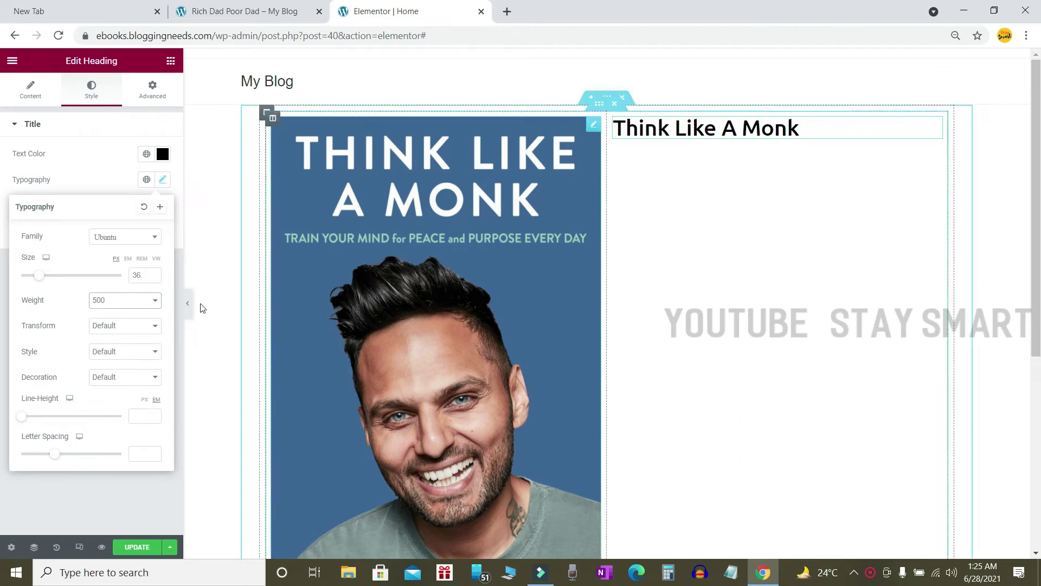
{"action": "left_click", "coordinate": [138, 145]}
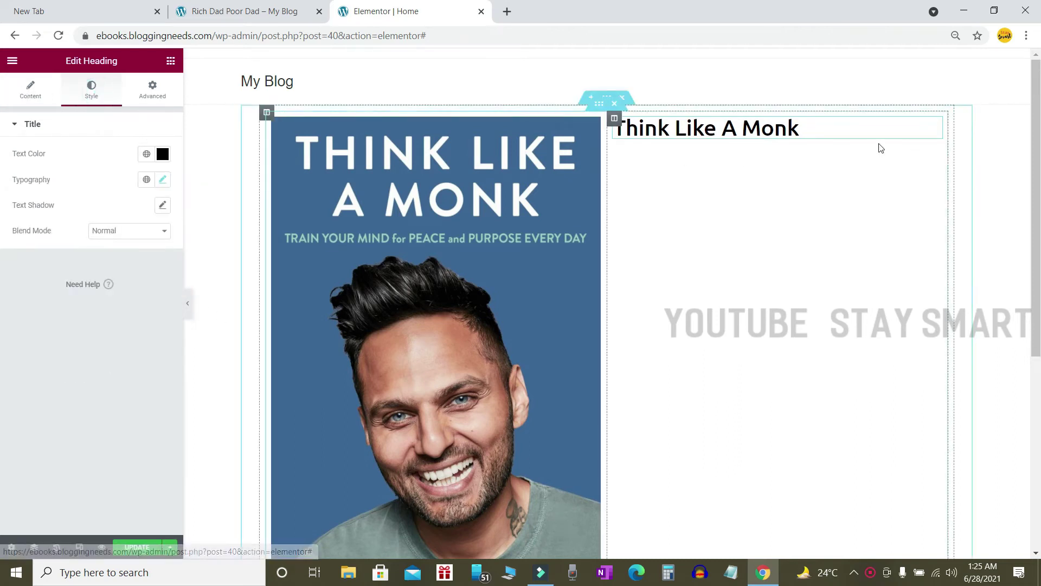
{"action": "left_click_drag", "start_coordinate": [685, 126], "coordinate": [801, 128]}
{"action": "left_click", "coordinate": [813, 127]}
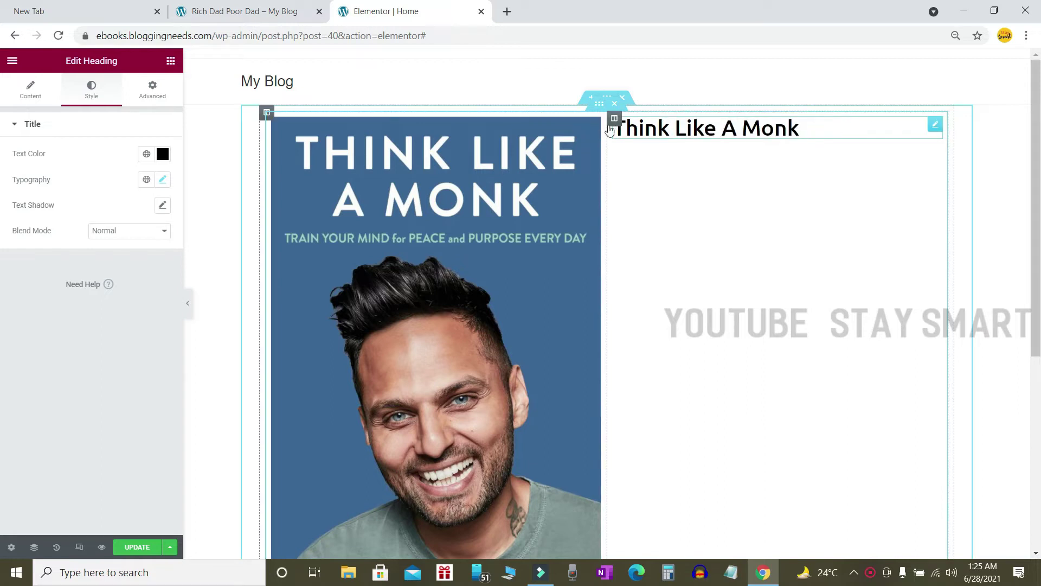
Try right alignment for the "Think Like A Monk" heading, and settle on center alignment within its column
{"action": "left_click", "coordinate": [30, 92]}
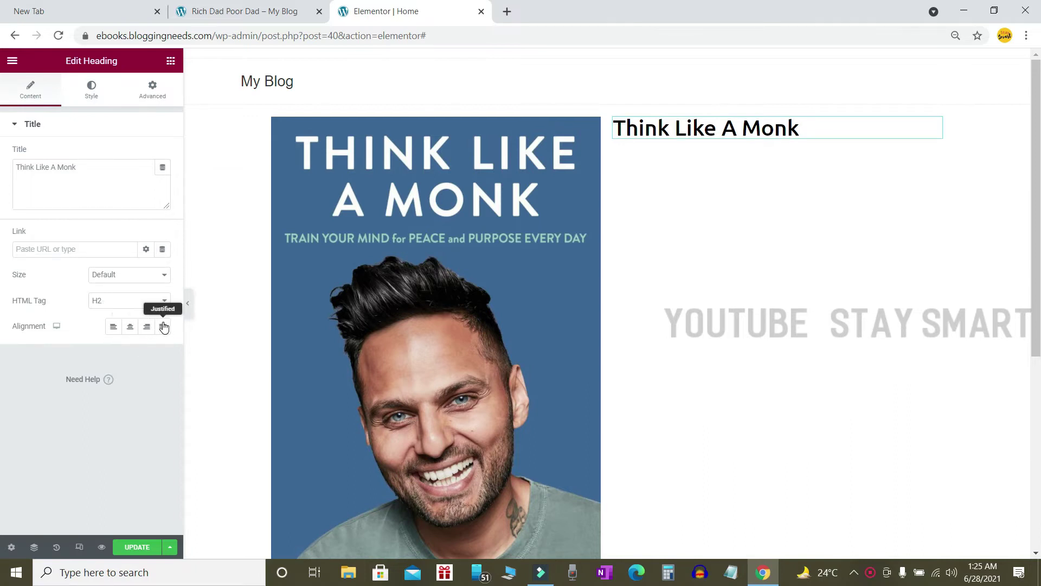
{"action": "left_click", "coordinate": [147, 327]}
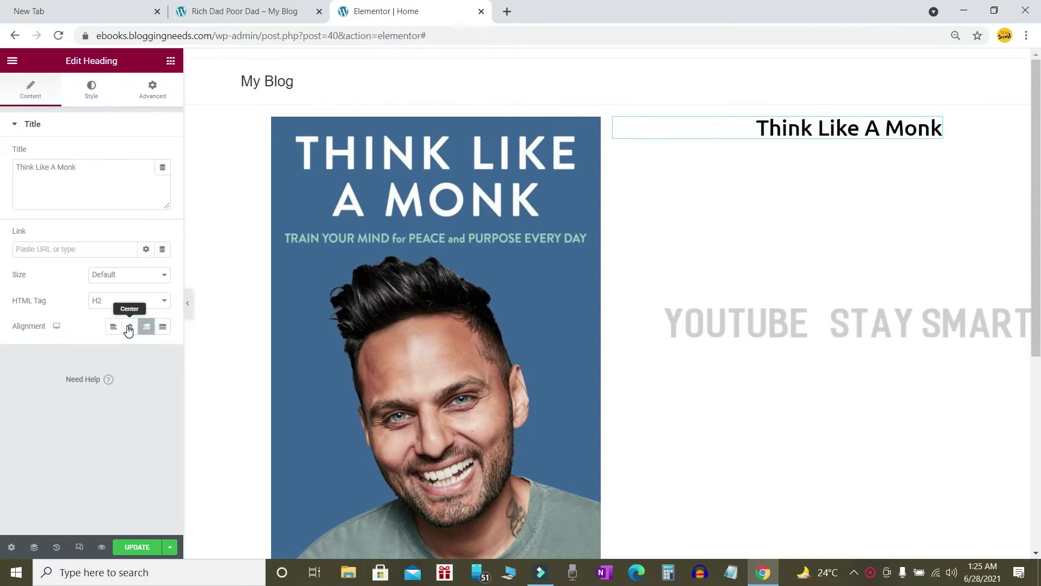
{"action": "left_click", "coordinate": [130, 326]}
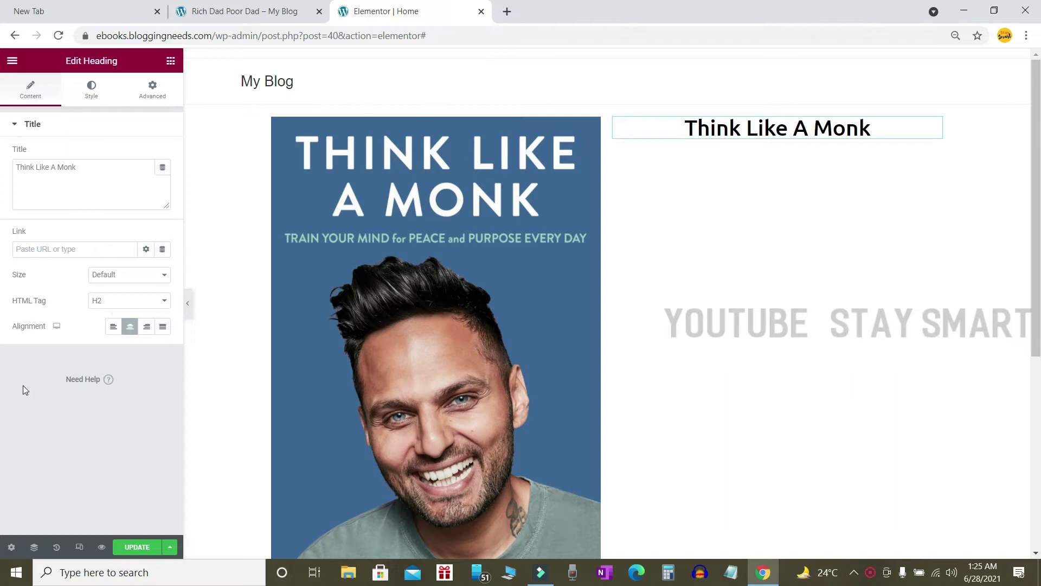
{"action": "left_click", "coordinate": [130, 326]}
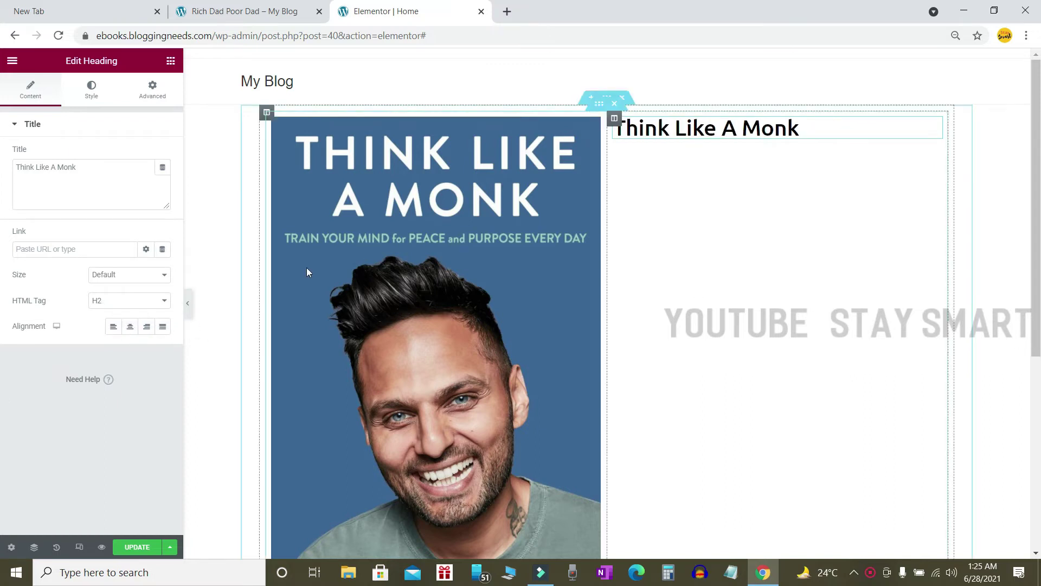
{"action": "left_click", "coordinate": [130, 326]}
{"action": "left_click", "coordinate": [957, 215]}
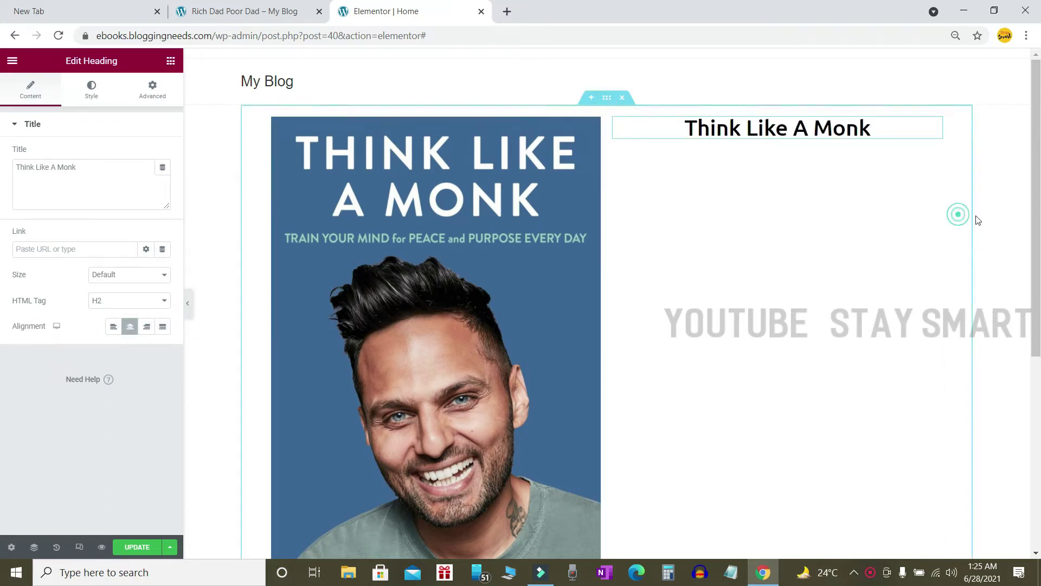
{"action": "left_click", "coordinate": [1004, 210]}
Deselect the heading and examine the basic widgets available in the widget library, from Inner Section to Icon
{"action": "left_click", "coordinate": [805, 244]}
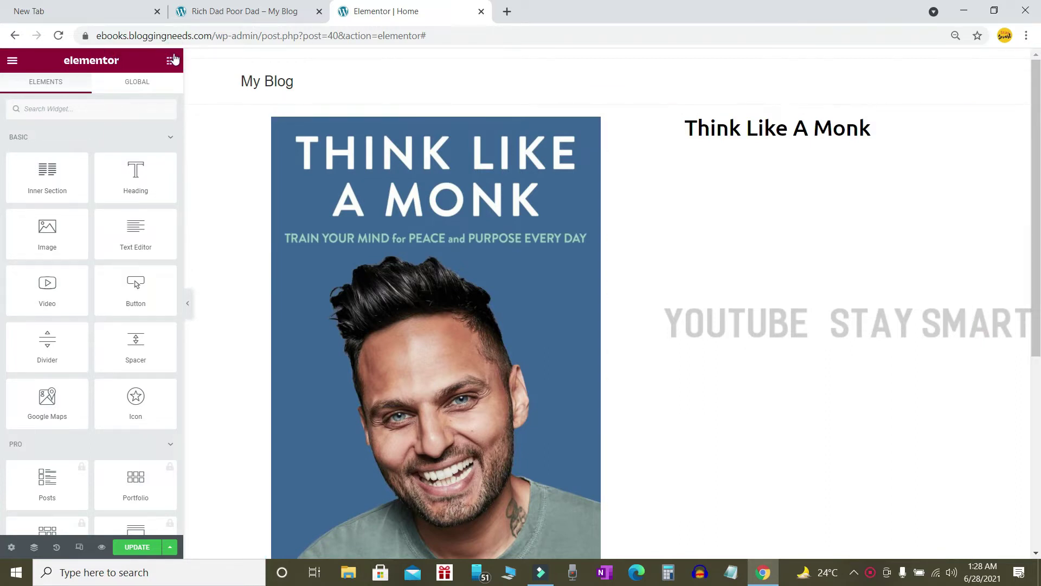
{"action": "scroll", "coordinate": [100, 136], "scroll_direction": "down", "scroll_amount": 10}
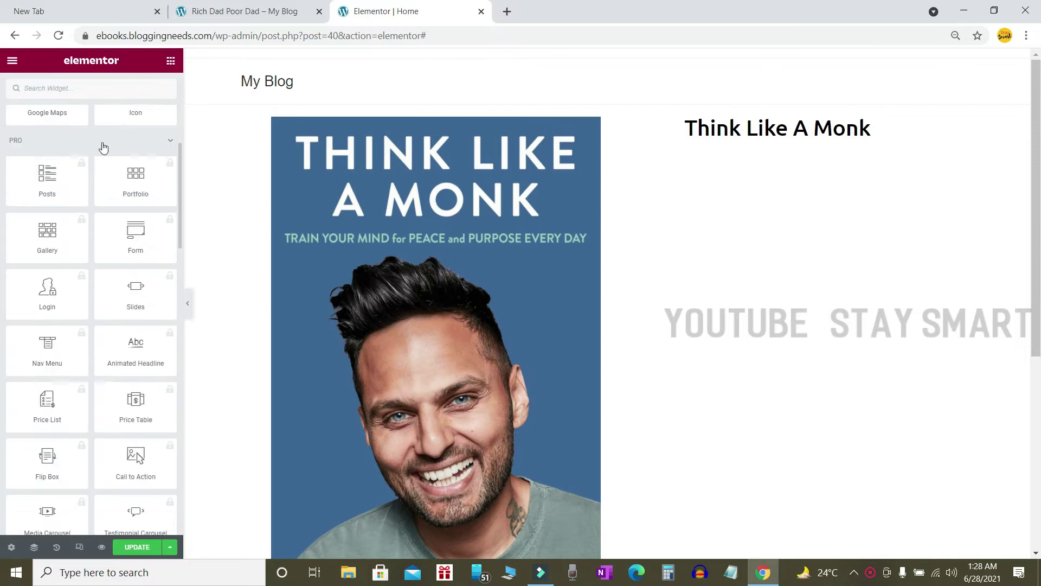
{"action": "scroll", "coordinate": [103, 160], "scroll_direction": "up", "scroll_amount": 10}
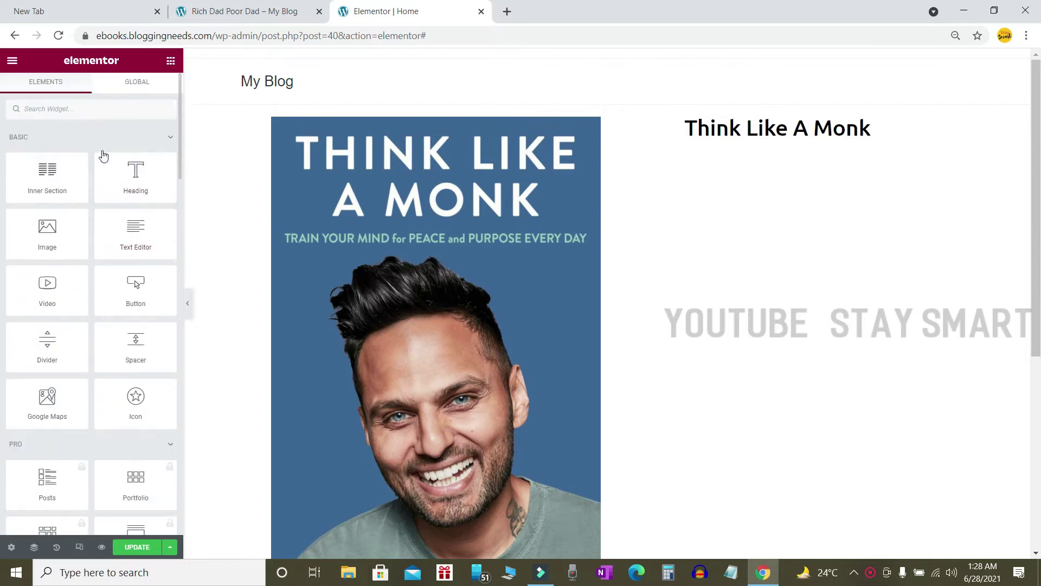
{"action": "scroll", "coordinate": [50, 184], "scroll_direction": "down", "scroll_amount": 2}
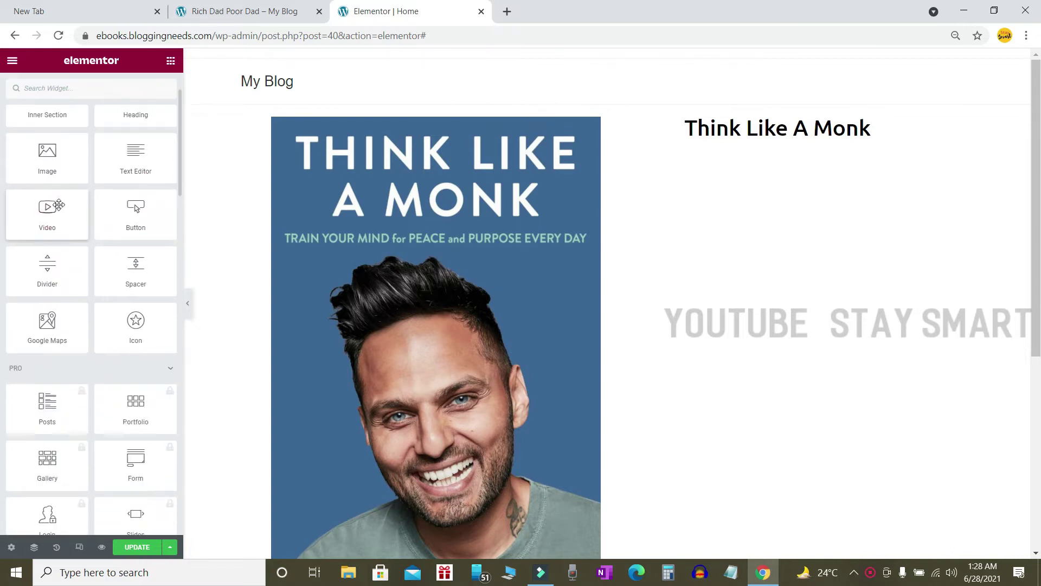
{"action": "scroll", "coordinate": [74, 158], "scroll_direction": "up", "scroll_amount": 2}
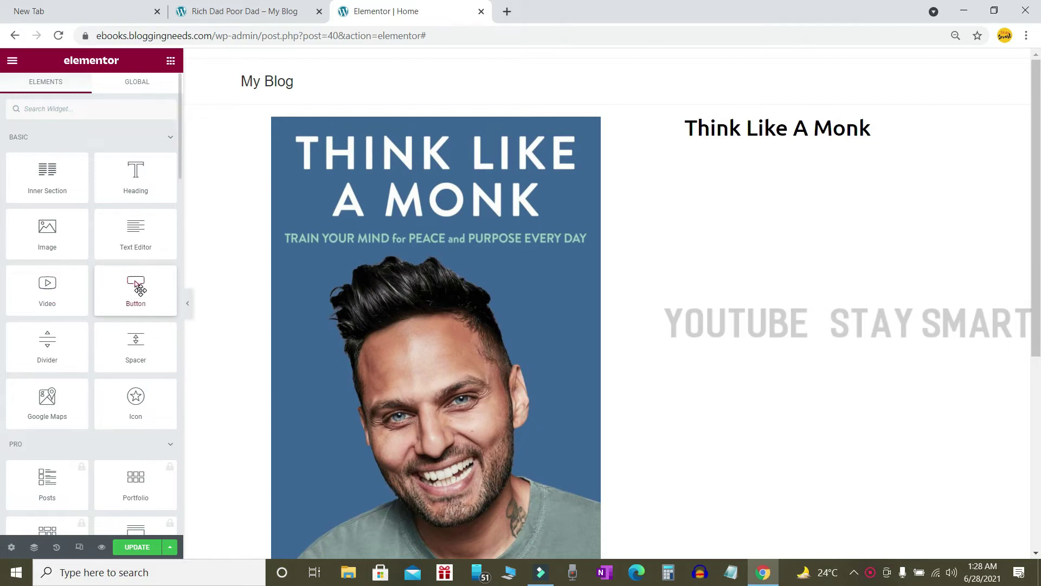
{"action": "scroll", "coordinate": [137, 289], "scroll_direction": "down", "scroll_amount": 2}
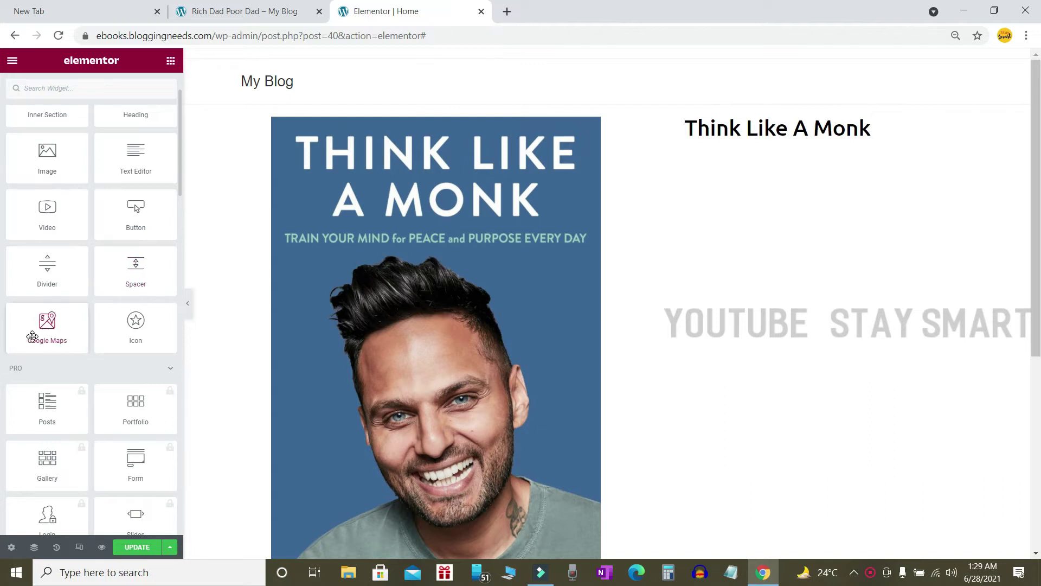
{"action": "left_click_drag", "start_coordinate": [38, 333], "coordinate": [59, 325]}
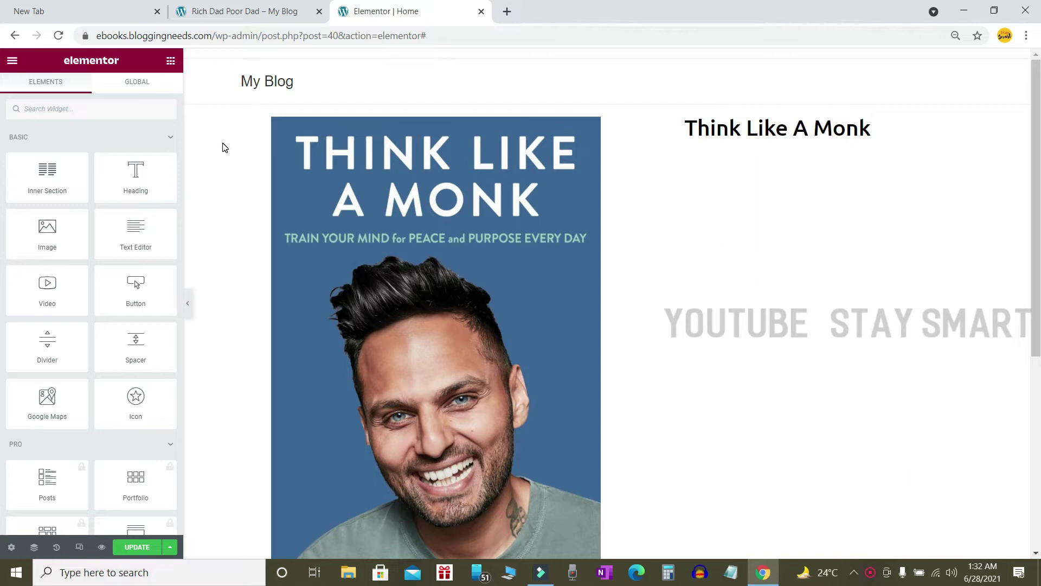
Examine the locked Pro widgets in the library, such as Posts, Gallery, Login, Price Table, Call to Action and Countdown
{"action": "scroll", "coordinate": [210, 214], "scroll_direction": "down", "scroll_amount": 4}
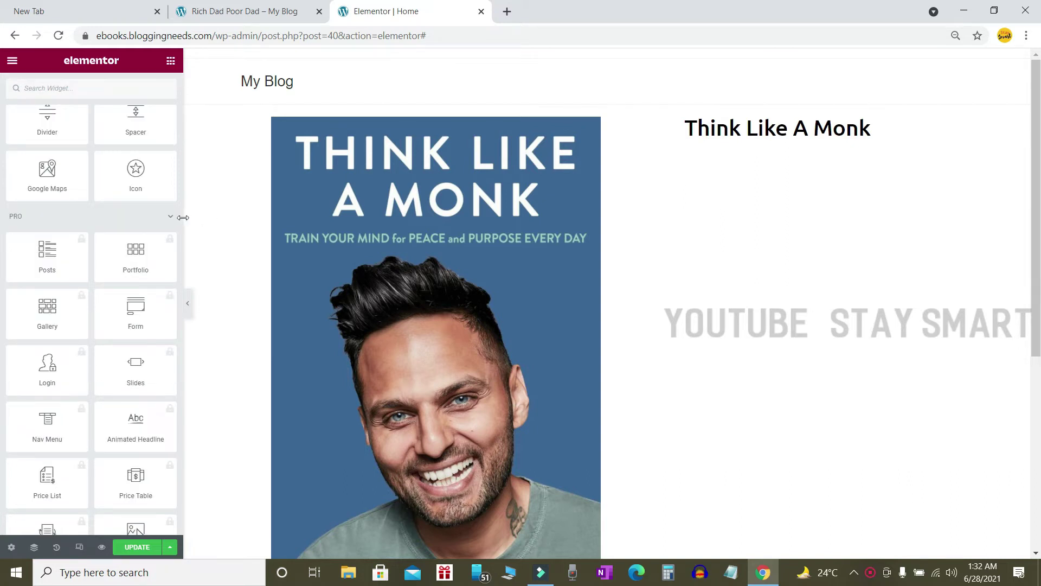
{"action": "scroll", "coordinate": [162, 228], "scroll_direction": "up", "scroll_amount": 5}
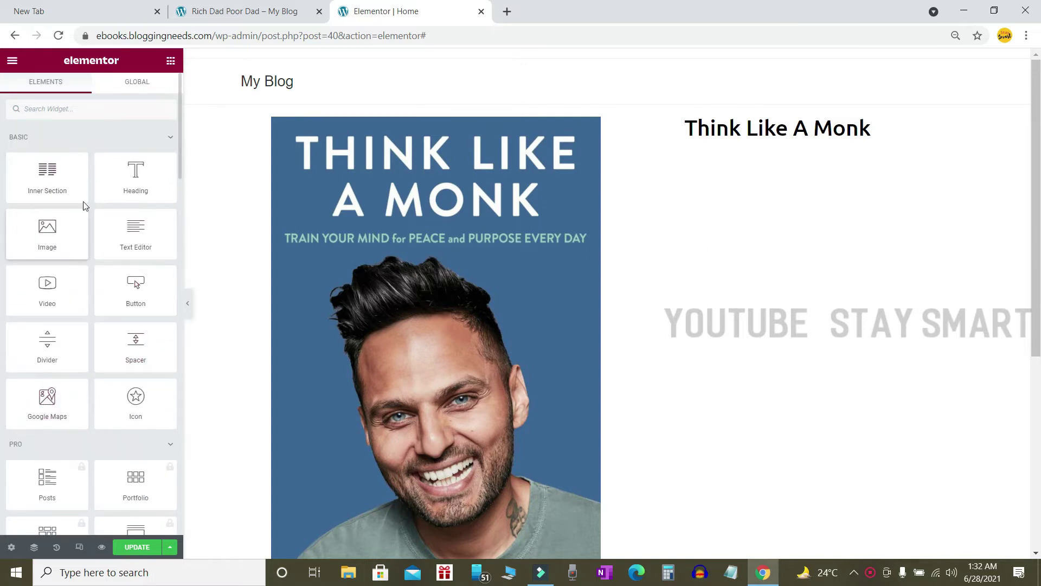
{"action": "scroll", "coordinate": [155, 293], "scroll_direction": "down", "scroll_amount": 4}
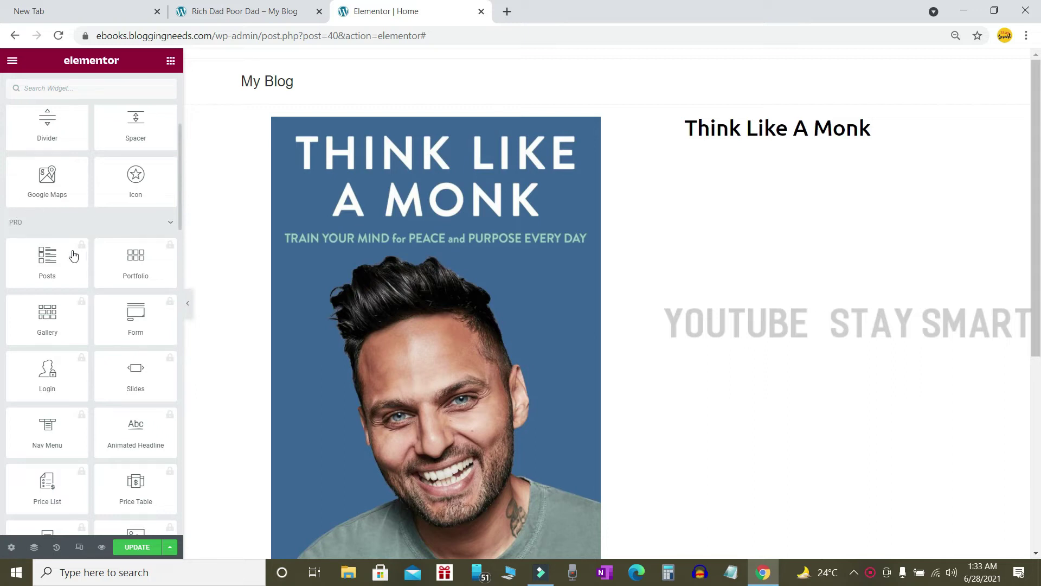
{"action": "scroll", "coordinate": [54, 228], "scroll_direction": "down", "scroll_amount": 1}
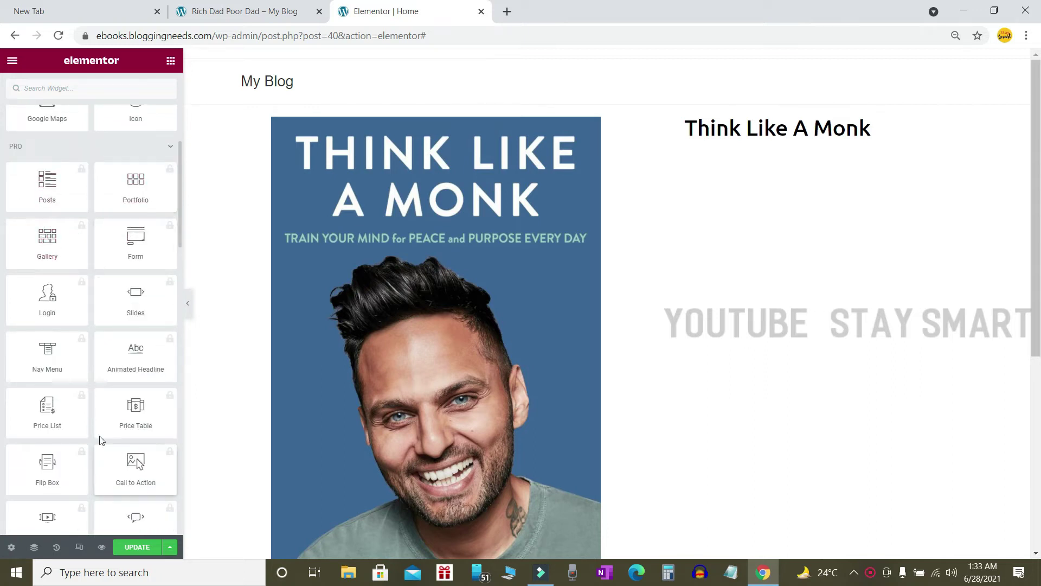
{"action": "scroll", "coordinate": [49, 303], "scroll_direction": "down", "scroll_amount": 1}
{"action": "scroll", "coordinate": [50, 308], "scroll_direction": "down", "scroll_amount": 6}
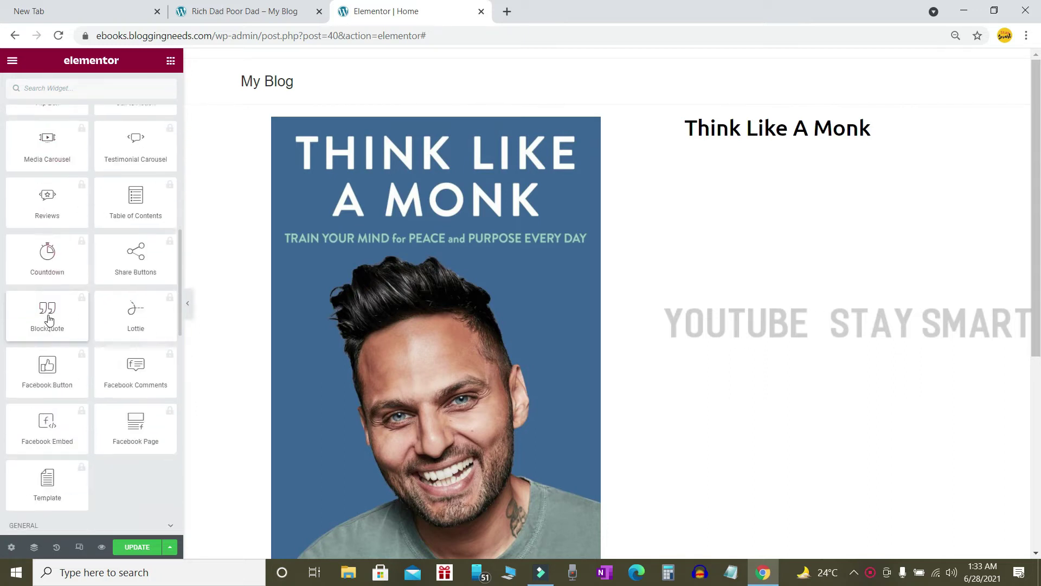
{"action": "scroll", "coordinate": [54, 313], "scroll_direction": "up", "scroll_amount": 3}
{"action": "scroll", "coordinate": [54, 314], "scroll_direction": "up", "scroll_amount": 5}
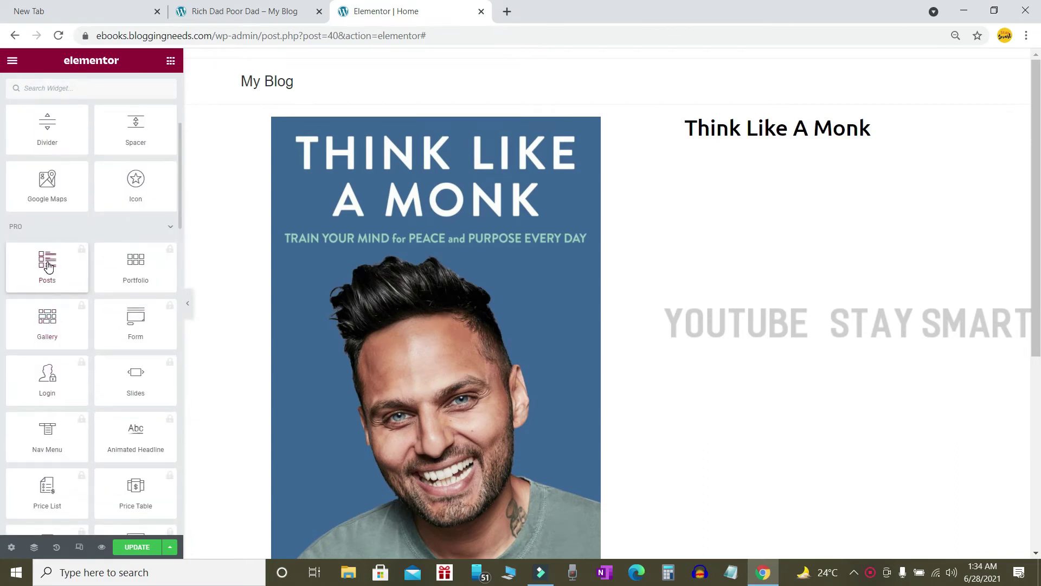
{"action": "scroll", "coordinate": [48, 260], "scroll_direction": "down", "scroll_amount": 2}
{"action": "scroll", "coordinate": [41, 274], "scroll_direction": "up", "scroll_amount": 1}
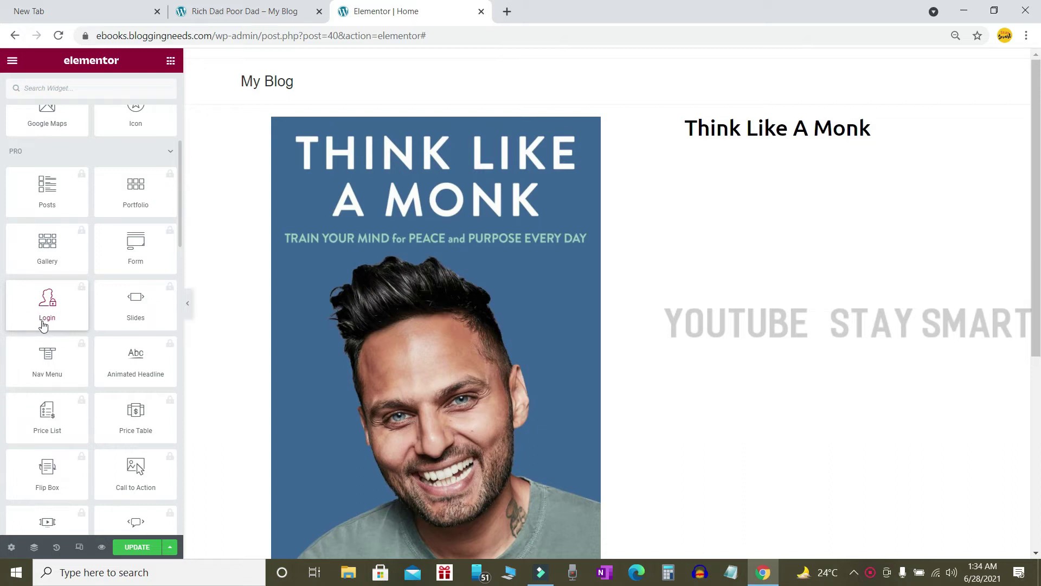
{"action": "scroll", "coordinate": [43, 320], "scroll_direction": "down", "scroll_amount": 3}
{"action": "scroll", "coordinate": [50, 323], "scroll_direction": "down", "scroll_amount": 3}
{"action": "scroll", "coordinate": [65, 325], "scroll_direction": "up", "scroll_amount": 6}
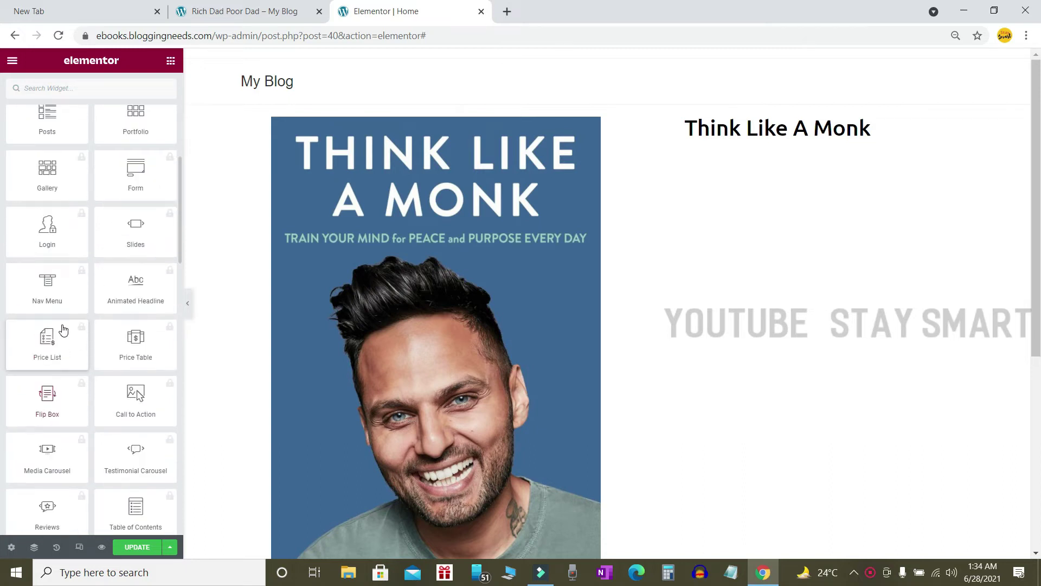
{"action": "scroll", "coordinate": [63, 326], "scroll_direction": "down", "scroll_amount": 2}
{"action": "scroll", "coordinate": [63, 323], "scroll_direction": "up", "scroll_amount": 3}
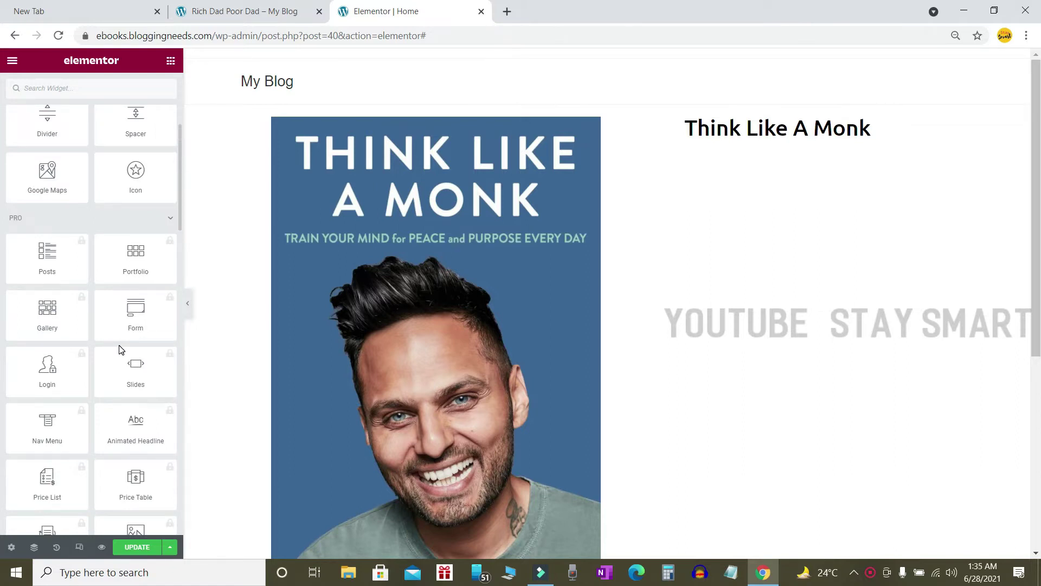
{"action": "scroll", "coordinate": [120, 349], "scroll_direction": "down", "scroll_amount": 1}
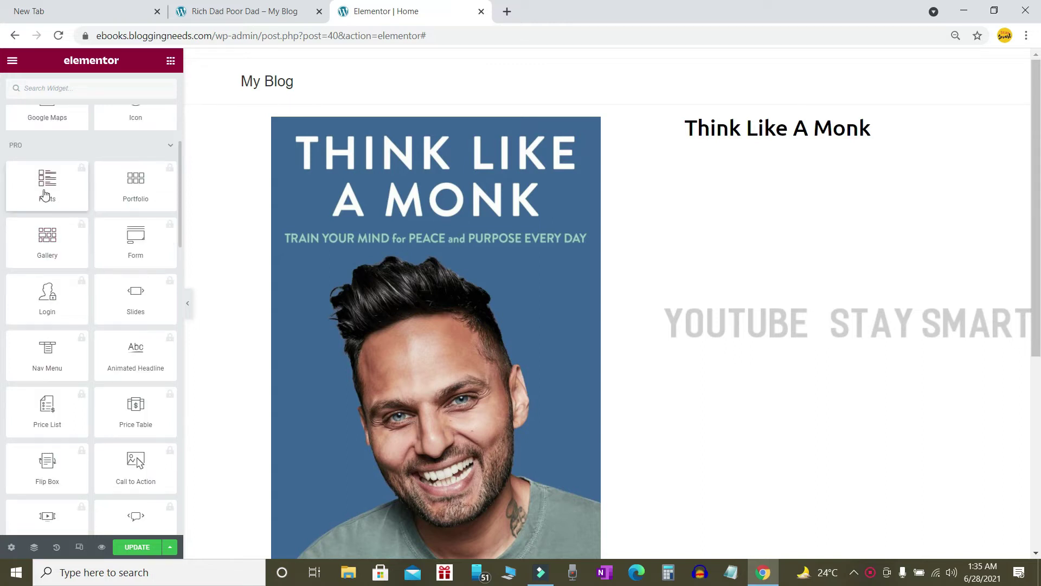
{"action": "scroll", "coordinate": [139, 265], "scroll_direction": "down", "scroll_amount": 2}
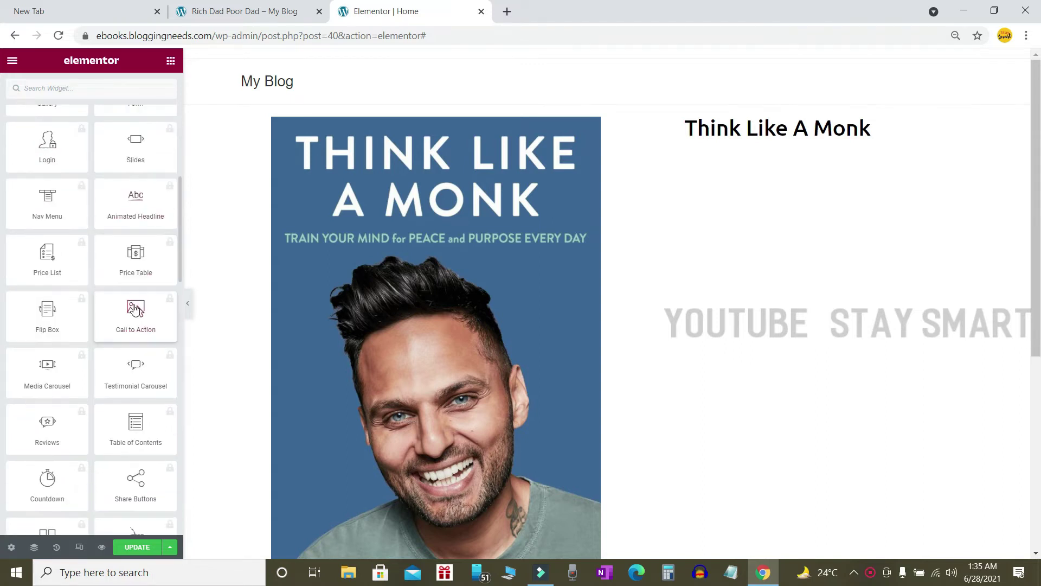
{"action": "scroll", "coordinate": [119, 320], "scroll_direction": "down", "scroll_amount": 2}
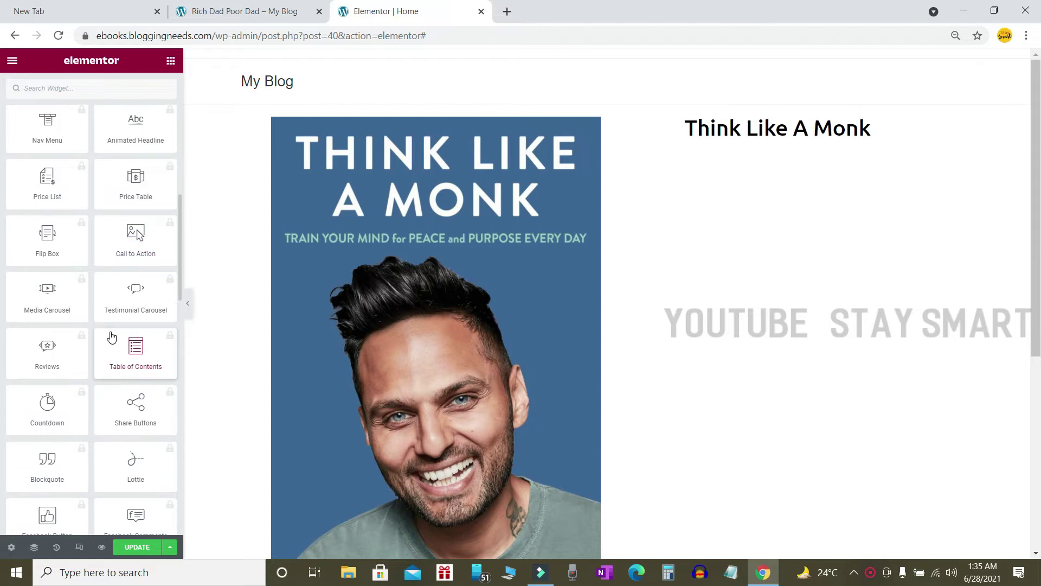
{"action": "scroll", "coordinate": [106, 319], "scroll_direction": "up", "scroll_amount": 2}
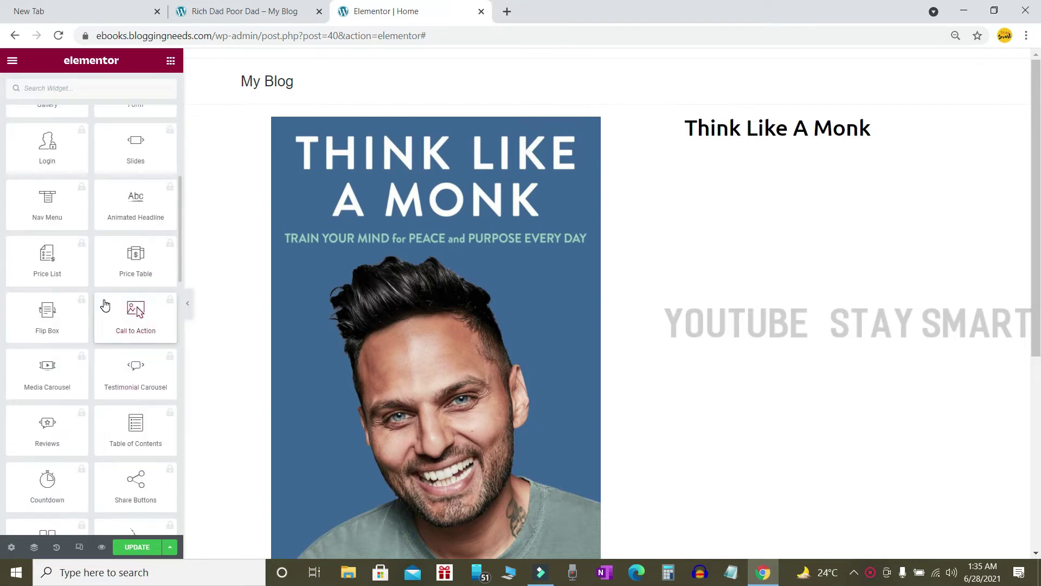
{"action": "scroll", "coordinate": [103, 304], "scroll_direction": "down", "scroll_amount": 4}
{"action": "scroll", "coordinate": [100, 297], "scroll_direction": "up", "scroll_amount": 8}
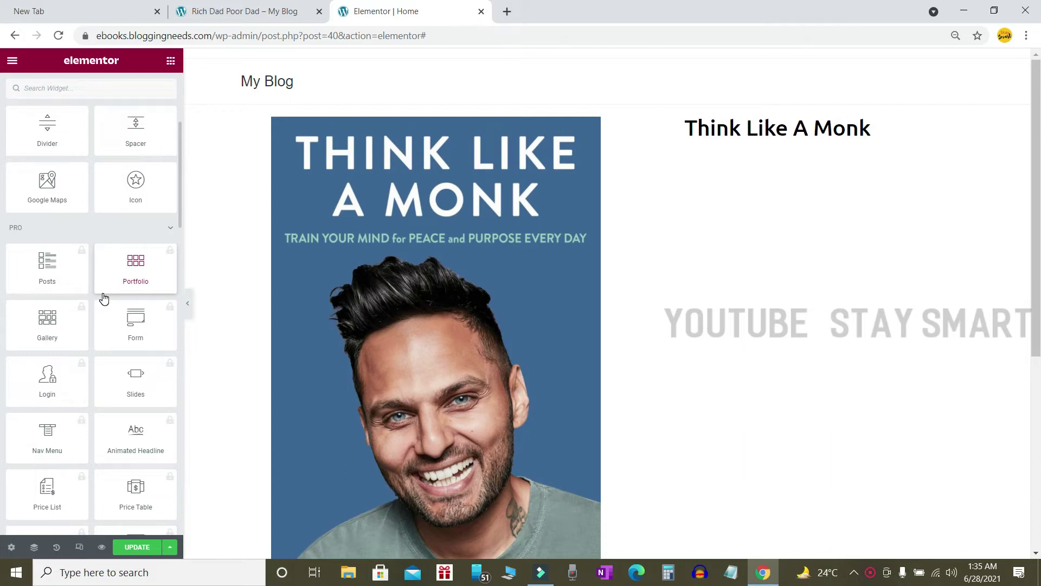
{"action": "scroll", "coordinate": [81, 296], "scroll_direction": "down", "scroll_amount": 1}
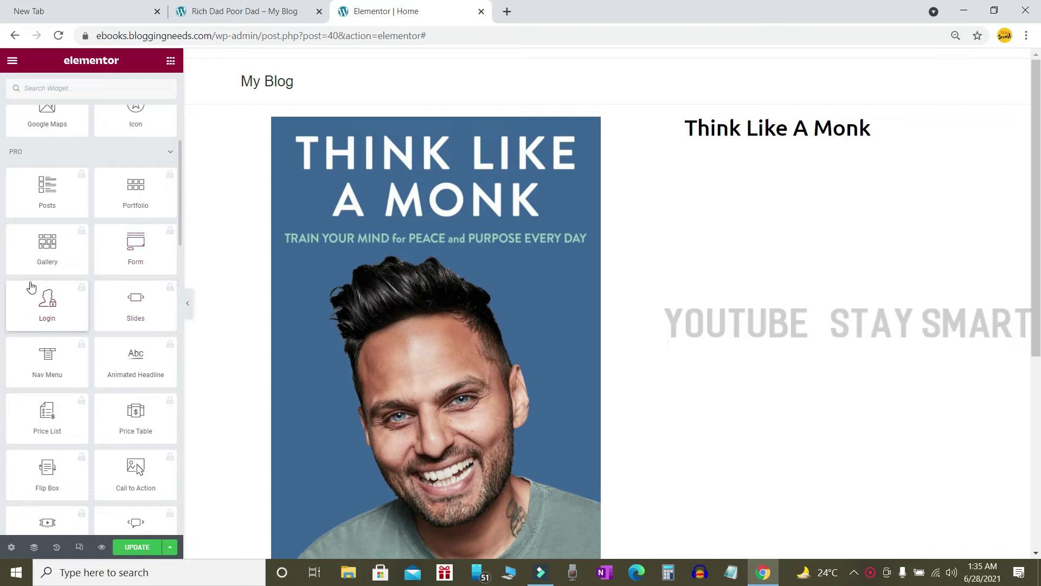
View the information page for the locked Login widget and open the Elementor Pro plans page from it
{"action": "left_click", "coordinate": [43, 299]}
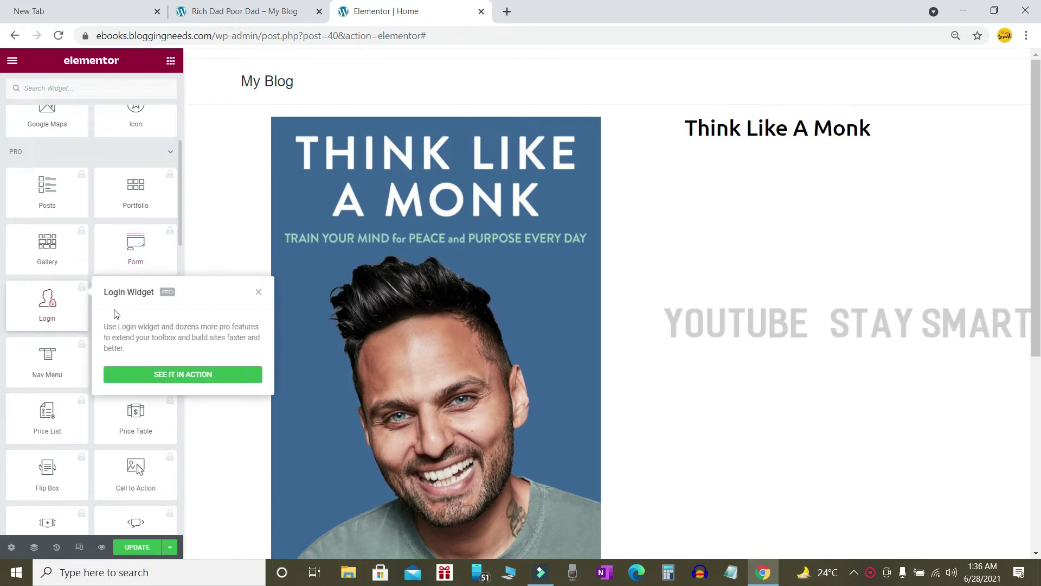
{"action": "left_click", "coordinate": [182, 379]}
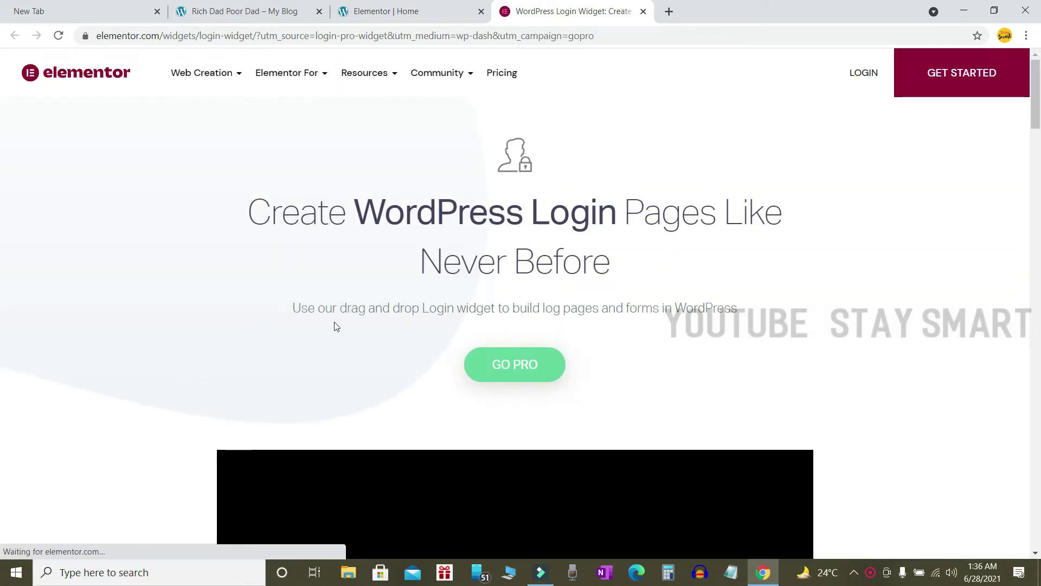
{"action": "scroll", "coordinate": [518, 311], "scroll_direction": "down", "scroll_amount": 1}
{"action": "left_click", "coordinate": [531, 298]}
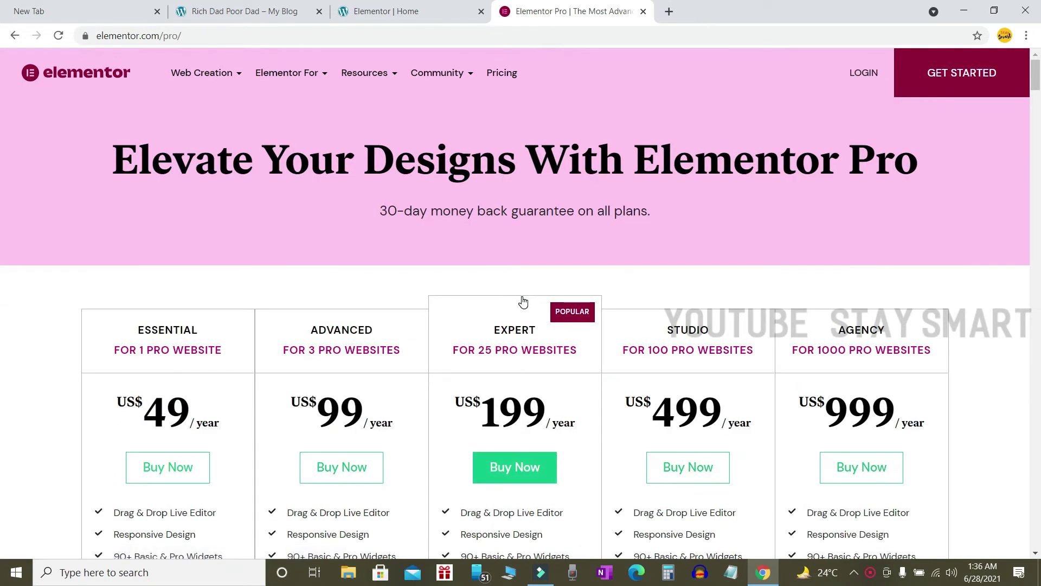
Compare the website limits and yearly prices of the Essential and Advanced Elementor Pro plans
{"action": "scroll", "coordinate": [243, 216], "scroll_direction": "down", "scroll_amount": 3}
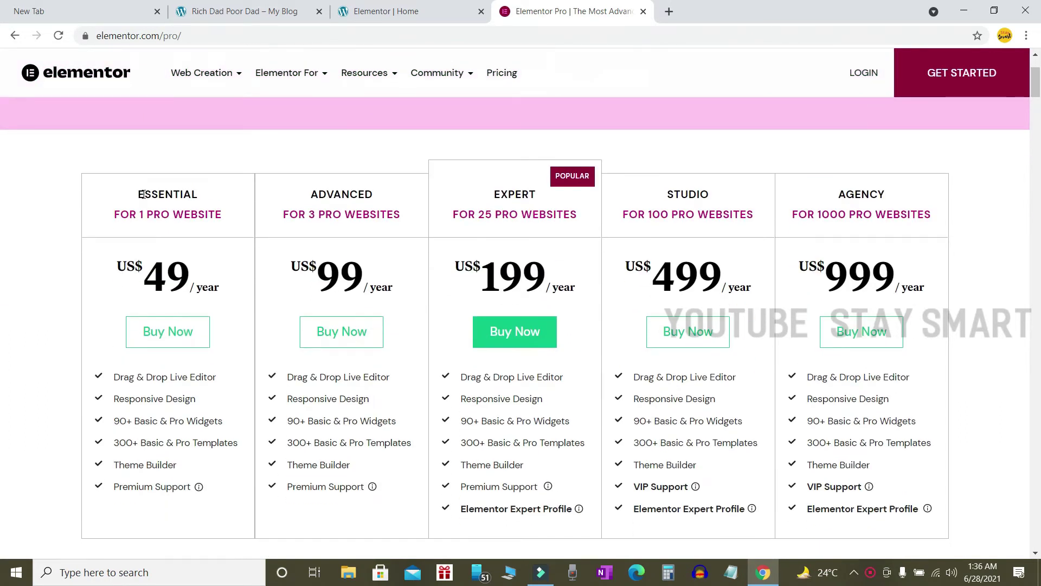
{"action": "left_click_drag", "start_coordinate": [136, 193], "coordinate": [204, 193]}
{"action": "left_click_drag", "start_coordinate": [144, 195], "coordinate": [222, 193]}
{"action": "left_click", "coordinate": [150, 216]}
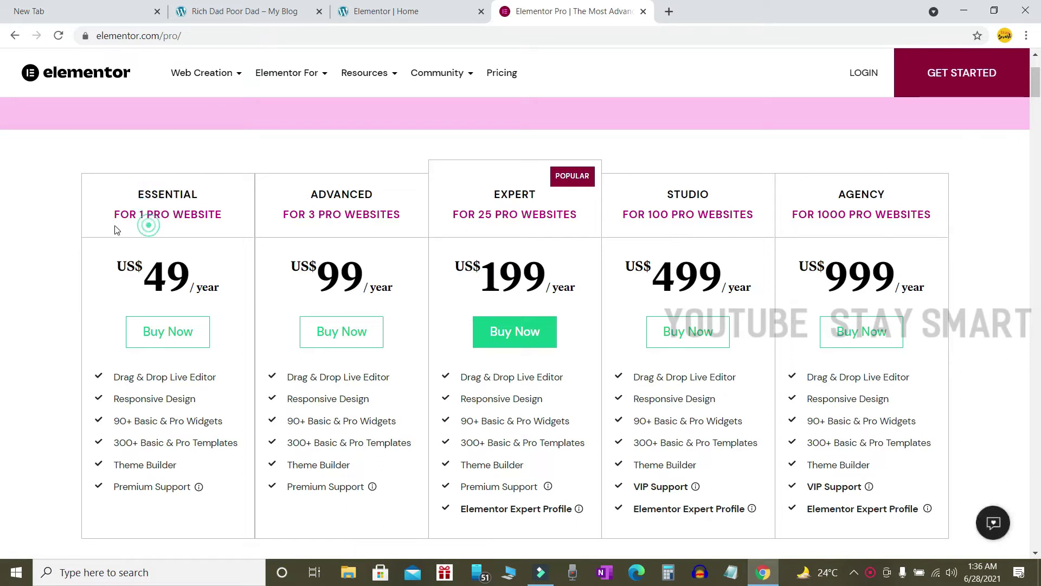
{"action": "left_click_drag", "start_coordinate": [120, 214], "coordinate": [214, 210]}
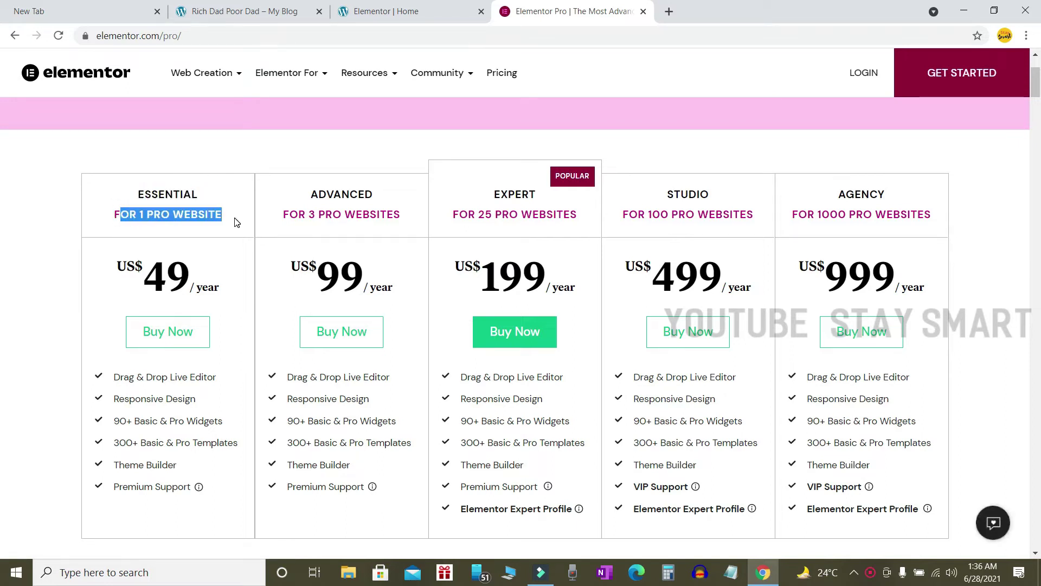
{"action": "left_click", "coordinate": [97, 294]}
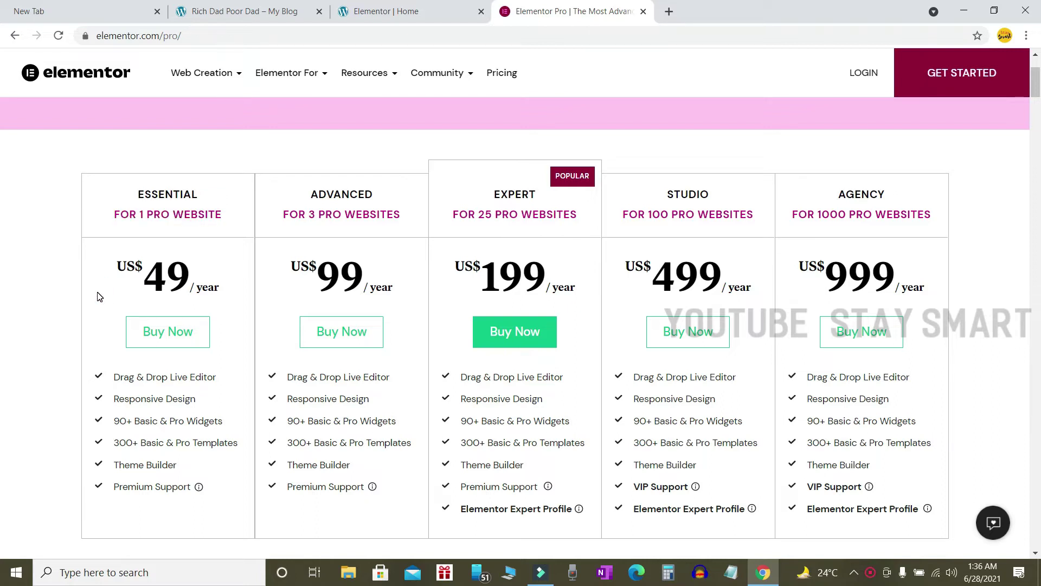
{"action": "left_click_drag", "start_coordinate": [309, 215], "coordinate": [353, 214]}
{"action": "left_click_drag", "start_coordinate": [317, 274], "coordinate": [364, 278]}
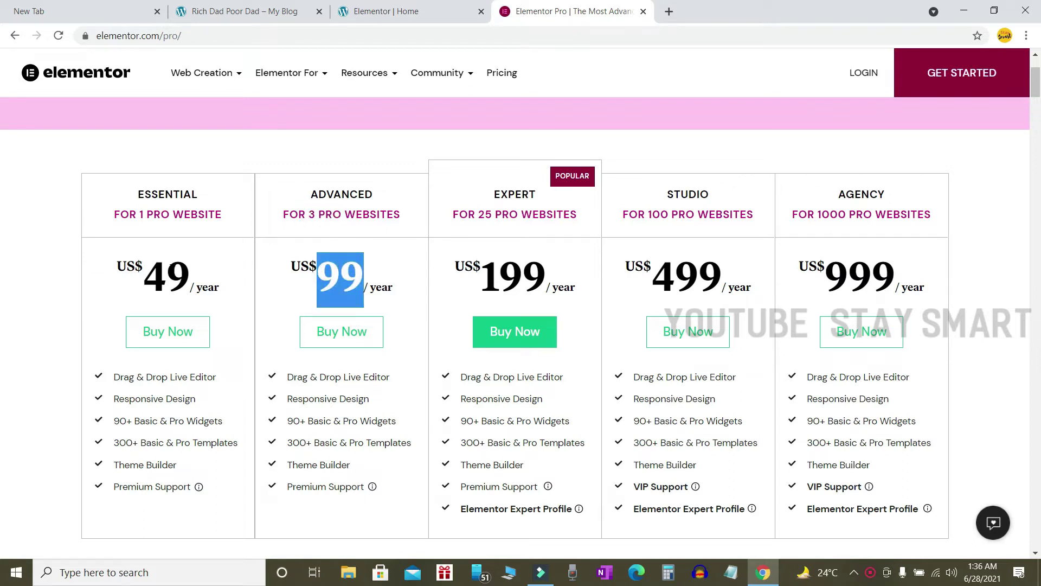
{"action": "triple_click", "coordinate": [168, 270]}
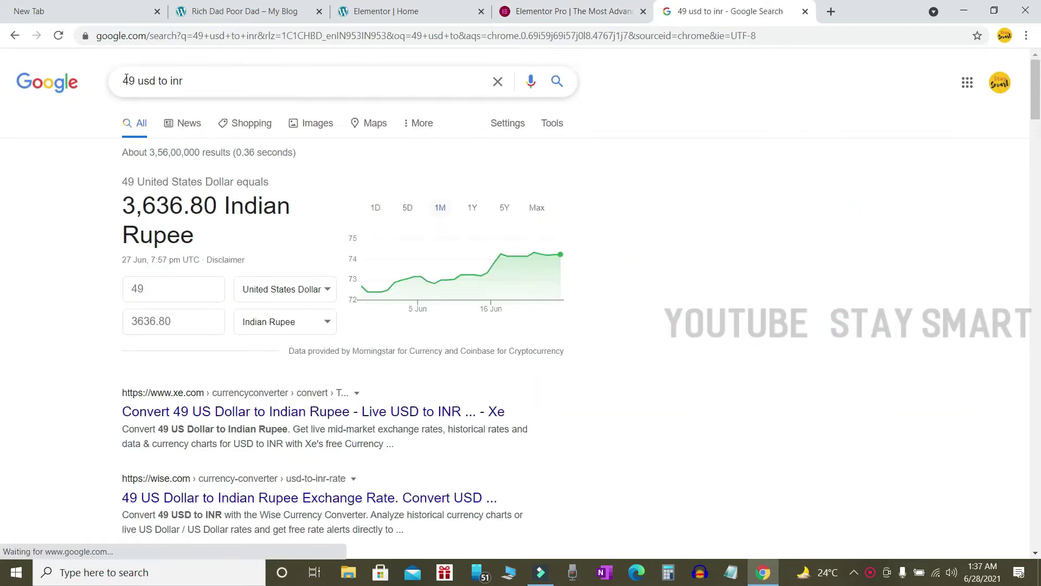
Check the Essential plan's yearly price in Indian rupees with the Google search "49 usd to inr"
{"action": "left_click_drag", "start_coordinate": [124, 80], "coordinate": [234, 77]}
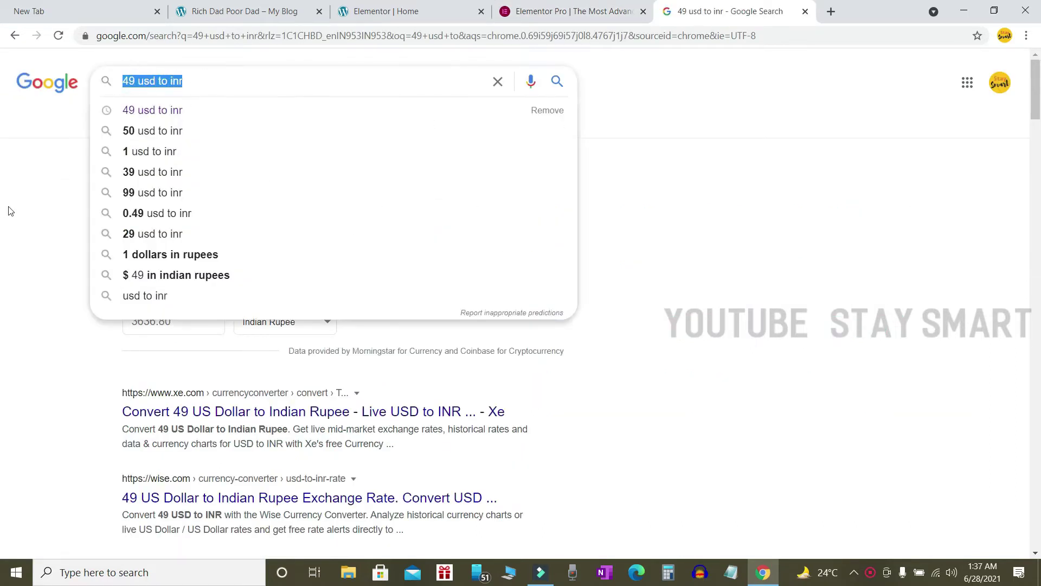
{"action": "left_click", "coordinate": [31, 187]}
{"action": "left_click_drag", "start_coordinate": [118, 200], "coordinate": [203, 207]}
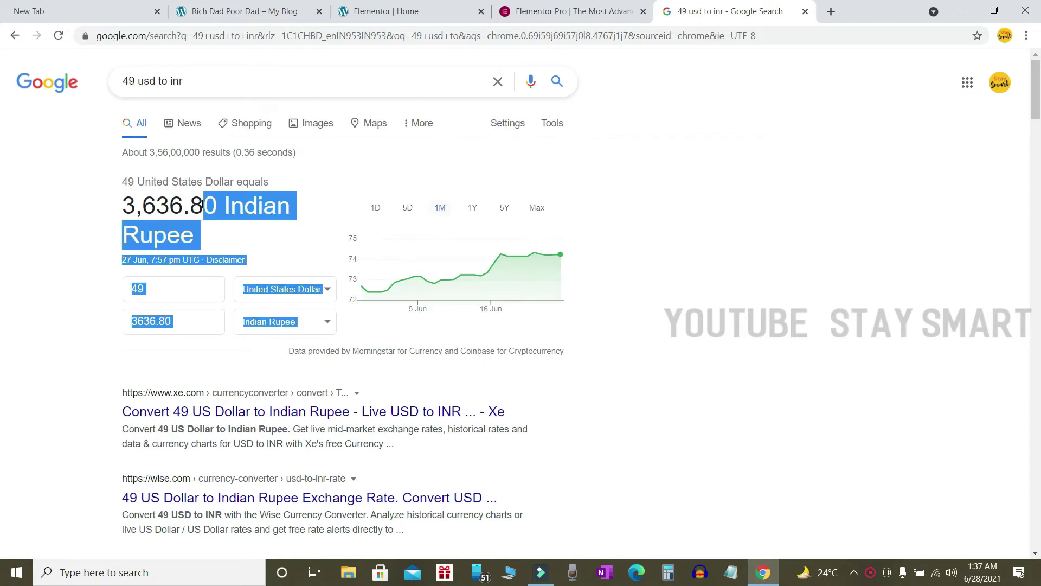
{"action": "key", "text": "ctrl+shift+Tab"}
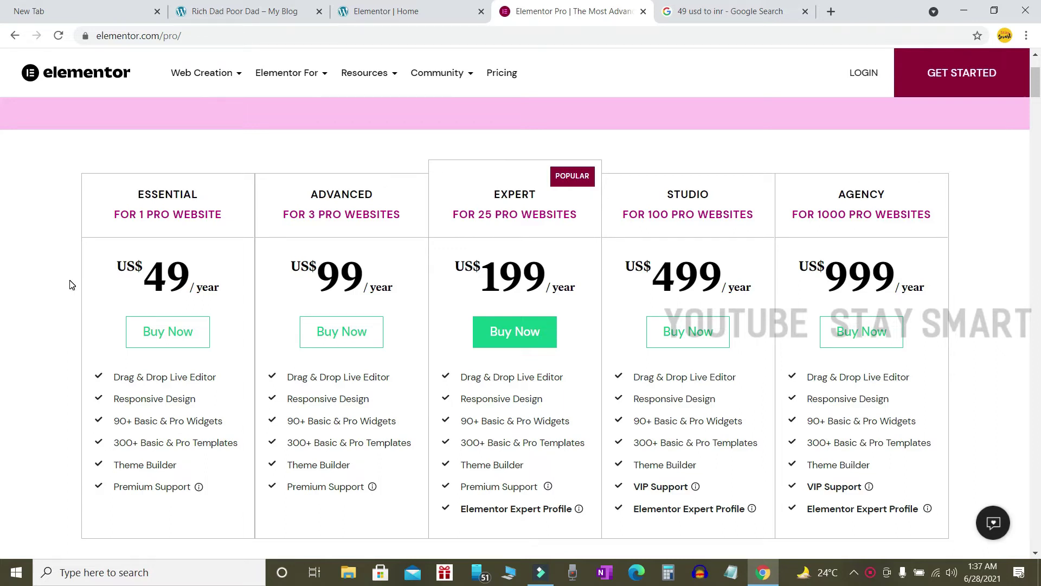
{"action": "left_click", "coordinate": [757, 8]}
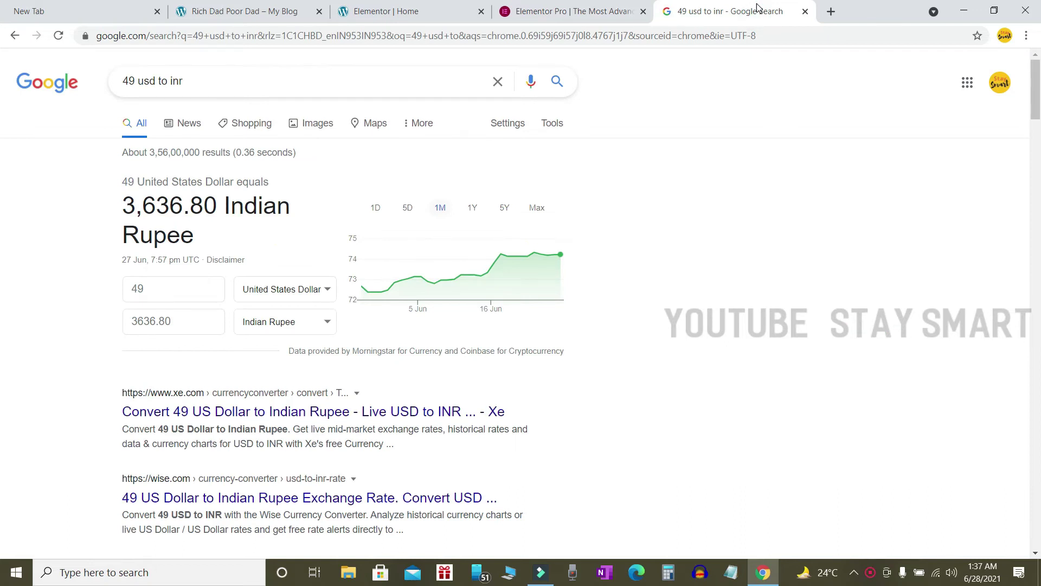
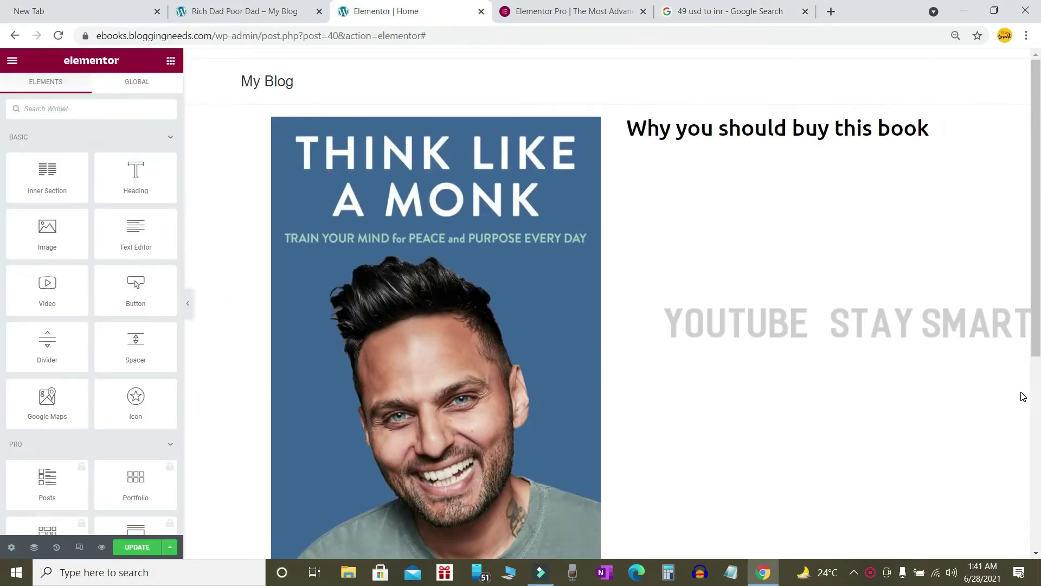
{"action": "triple_click", "coordinate": [801, 129]}
{"action": "left_click", "coordinate": [786, 204]}
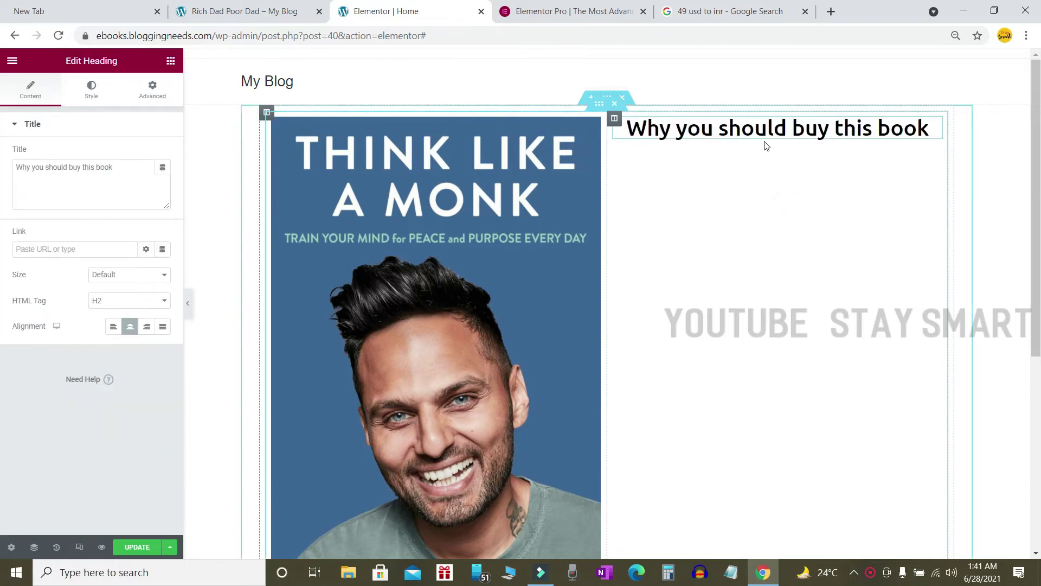
{"action": "triple_click", "coordinate": [932, 125]}
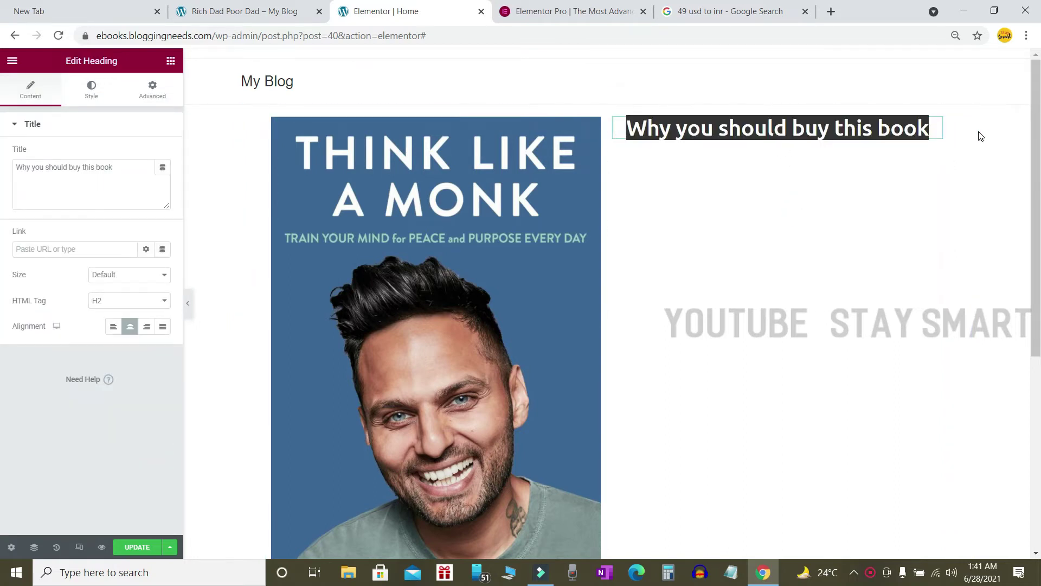
{"action": "left_click", "coordinate": [735, 267]}
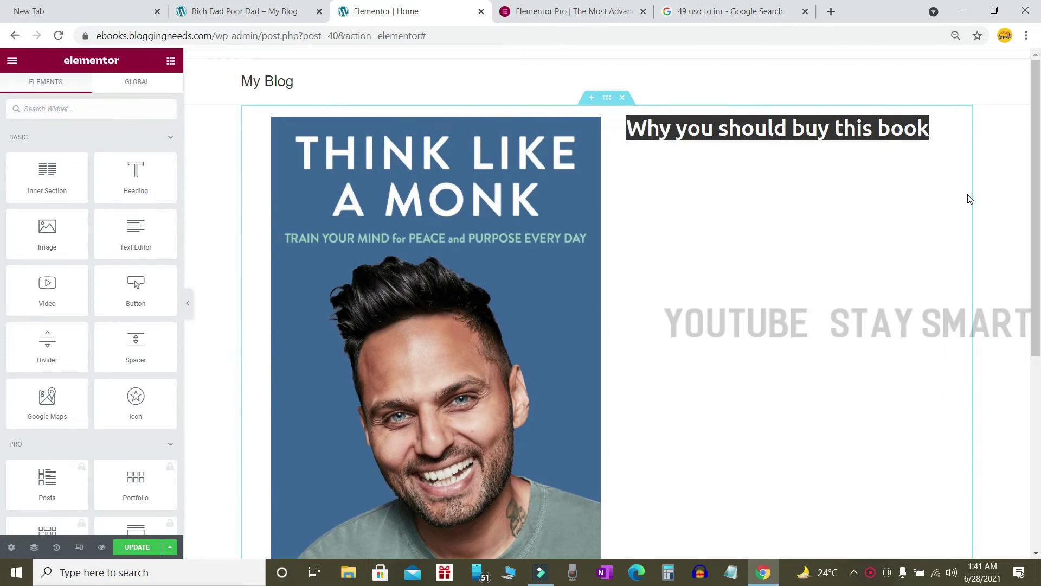
{"action": "left_click", "coordinate": [993, 178]}
{"action": "left_click", "coordinate": [882, 230]}
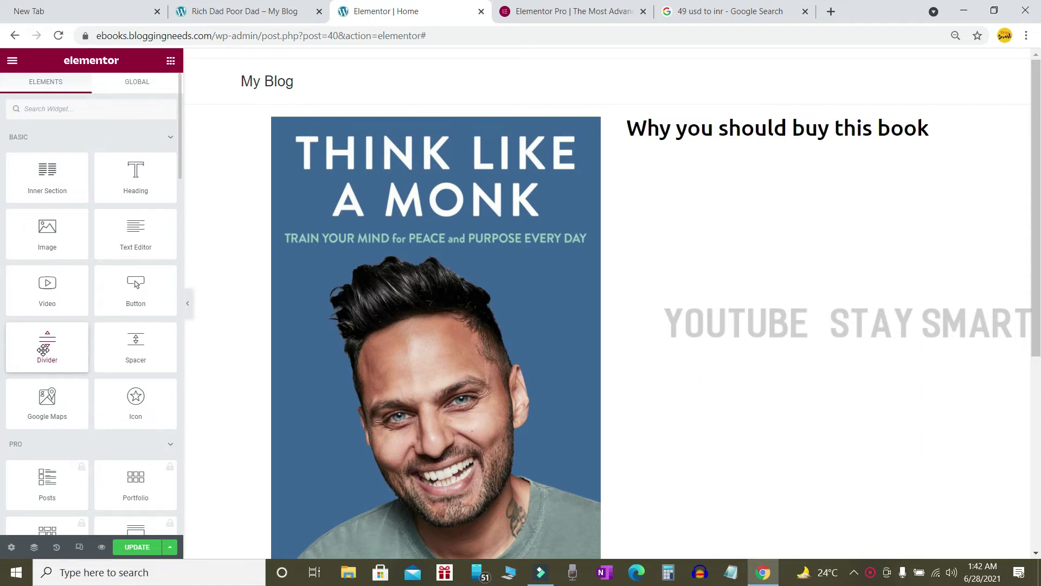
Add a Divider below the "Why you should buy this book" heading and set its width to 41%
{"action": "left_click_drag", "start_coordinate": [43, 350], "coordinate": [777, 137]}
{"action": "left_click", "coordinate": [762, 253]}
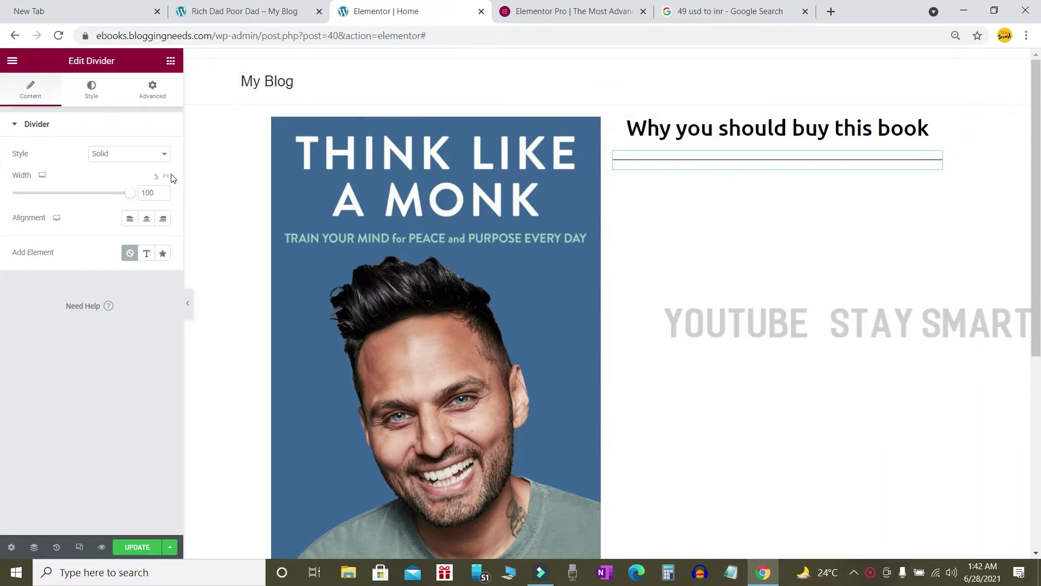
{"action": "left_click_drag", "start_coordinate": [131, 193], "coordinate": [62, 213]}
Try the Dotted line style on the divider and return it to Solid
{"action": "left_click", "coordinate": [145, 157]}
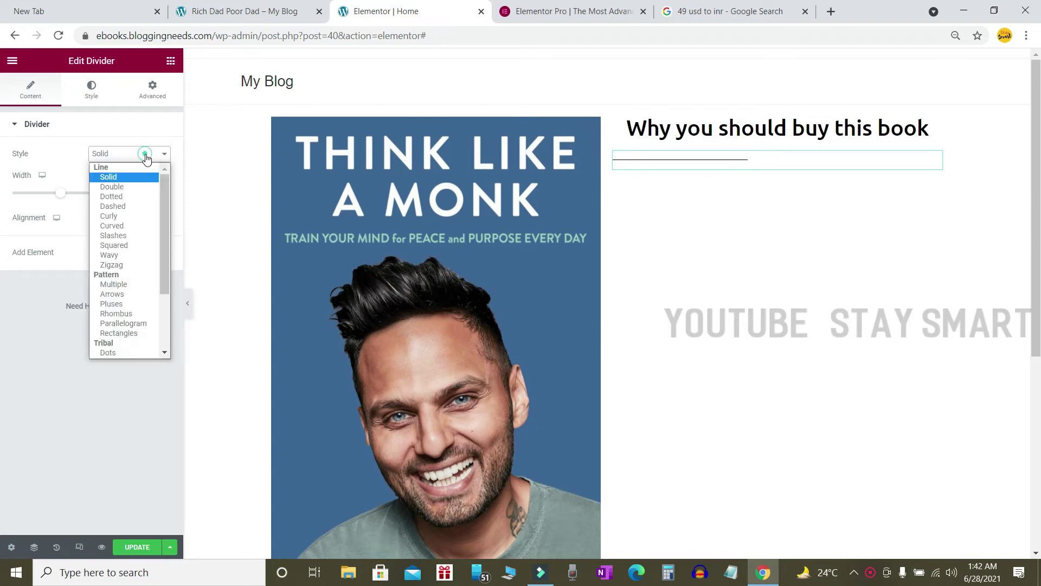
{"action": "left_click", "coordinate": [124, 196]}
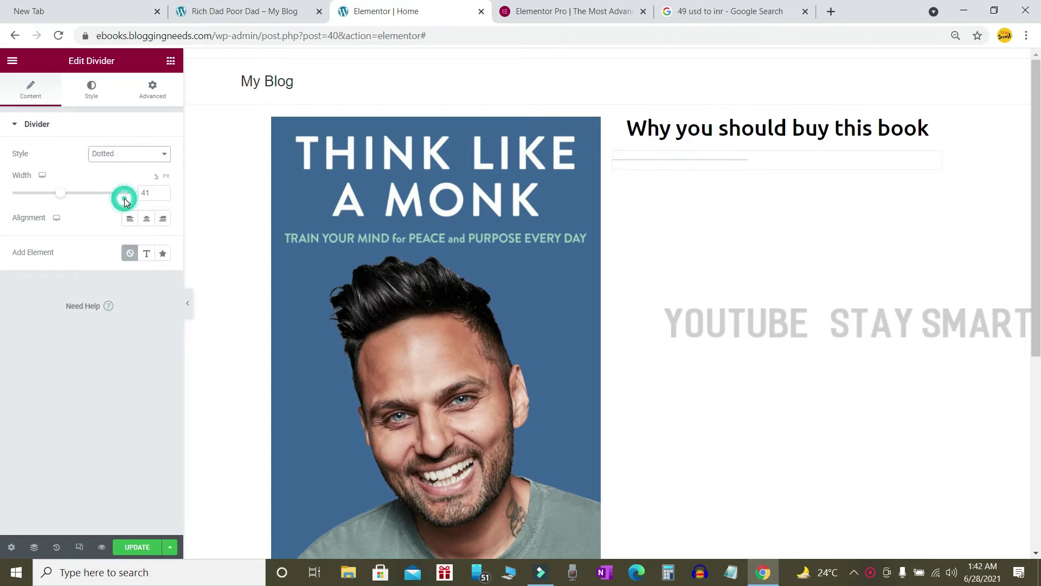
{"action": "left_click", "coordinate": [137, 152]}
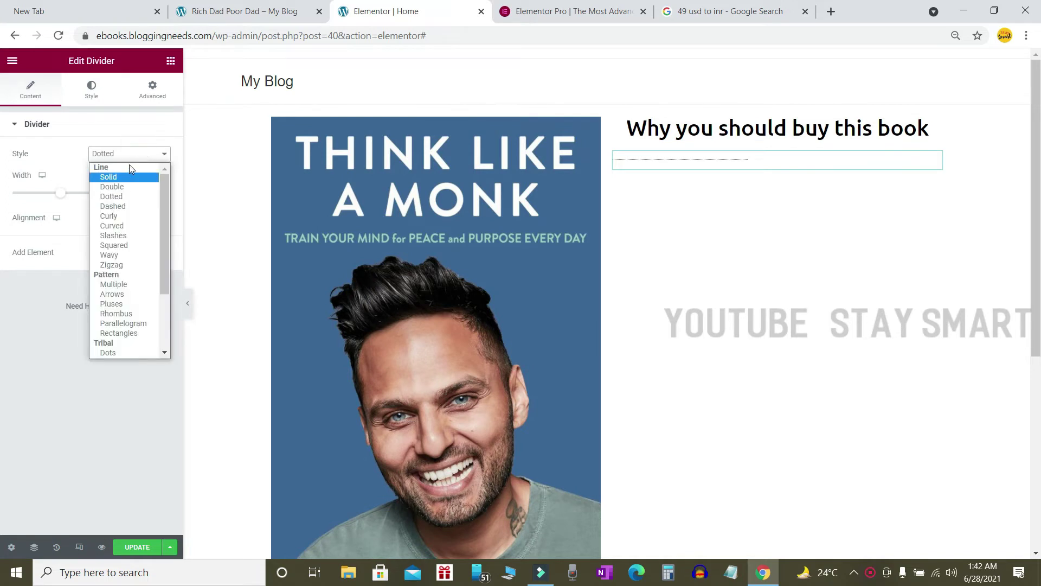
{"action": "left_click", "coordinate": [128, 177]}
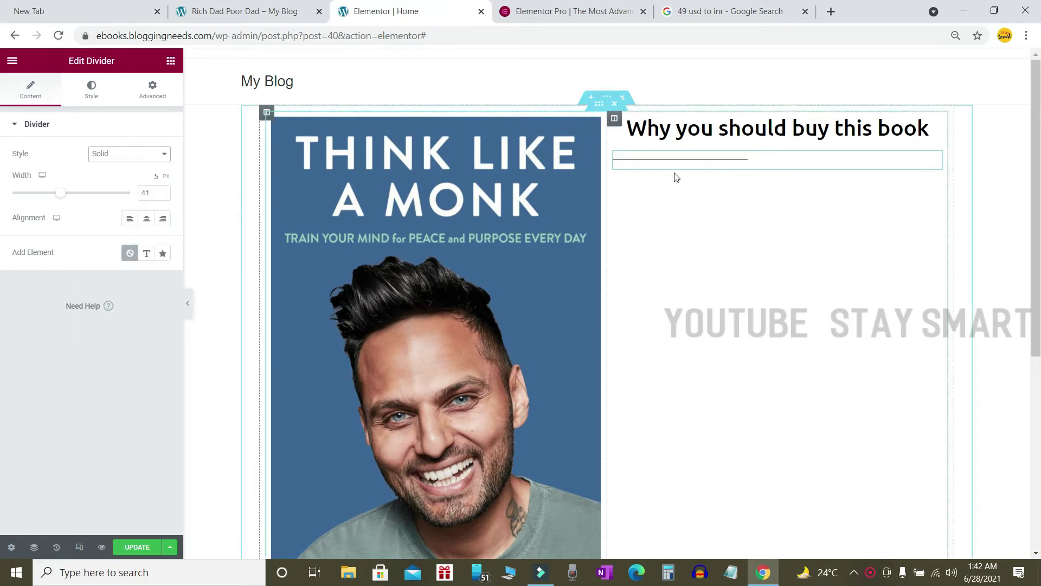
Colour the divider red and set its weight to 4
{"action": "left_click", "coordinate": [91, 89]}
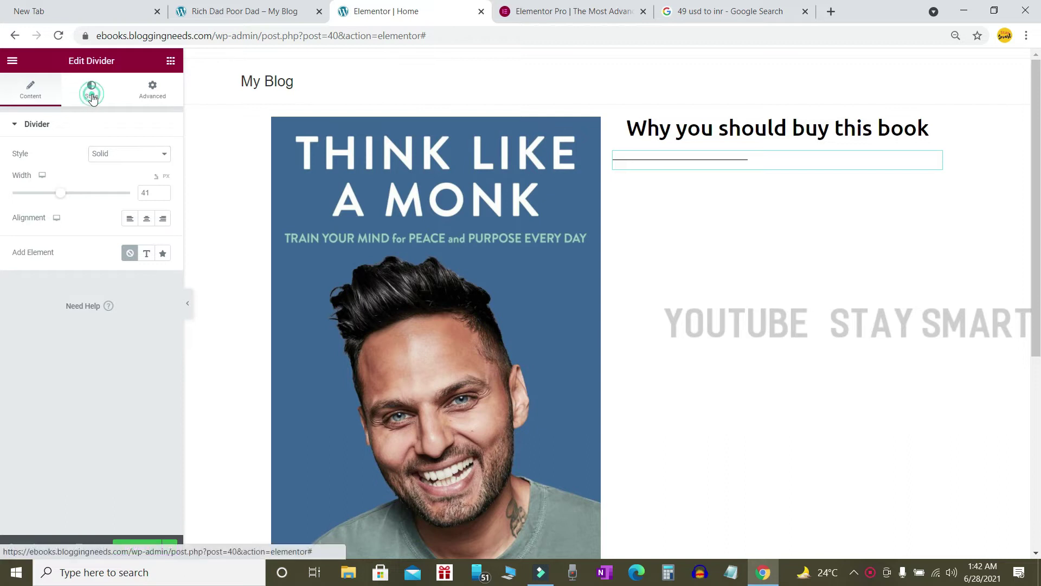
{"action": "left_click", "coordinate": [163, 154]}
{"action": "mouse_move", "coordinate": [123, 237]}
{"action": "left_mouse_down"}
{"action": "mouse_move", "coordinate": [172, 213]}
{"action": "mouse_move", "coordinate": [152, 208]}
{"action": "mouse_move", "coordinate": [162, 199]}
{"action": "left_mouse_up"}
{"action": "left_click", "coordinate": [117, 399]}
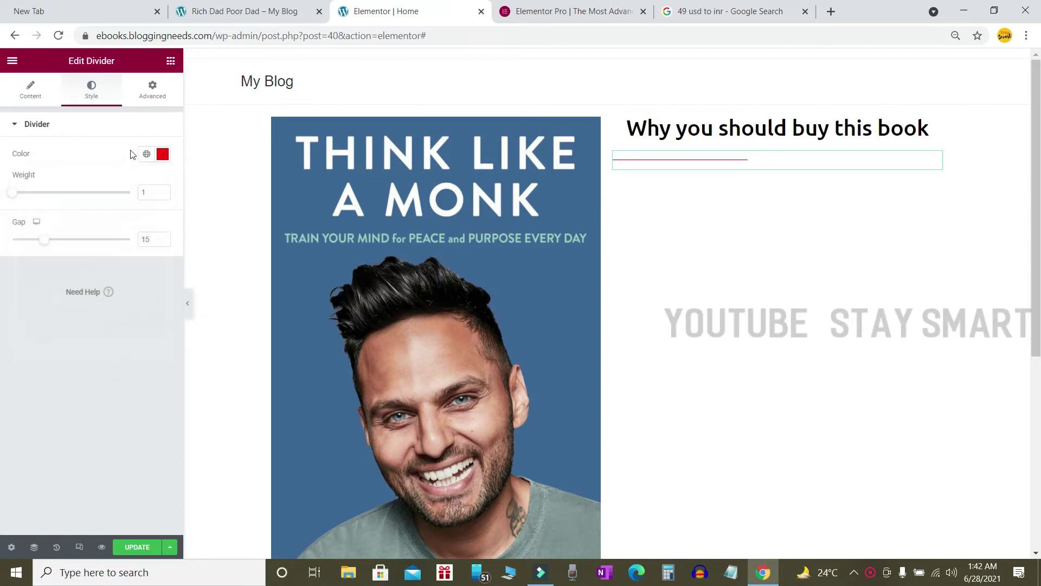
{"action": "left_click_drag", "start_coordinate": [14, 194], "coordinate": [35, 192]}
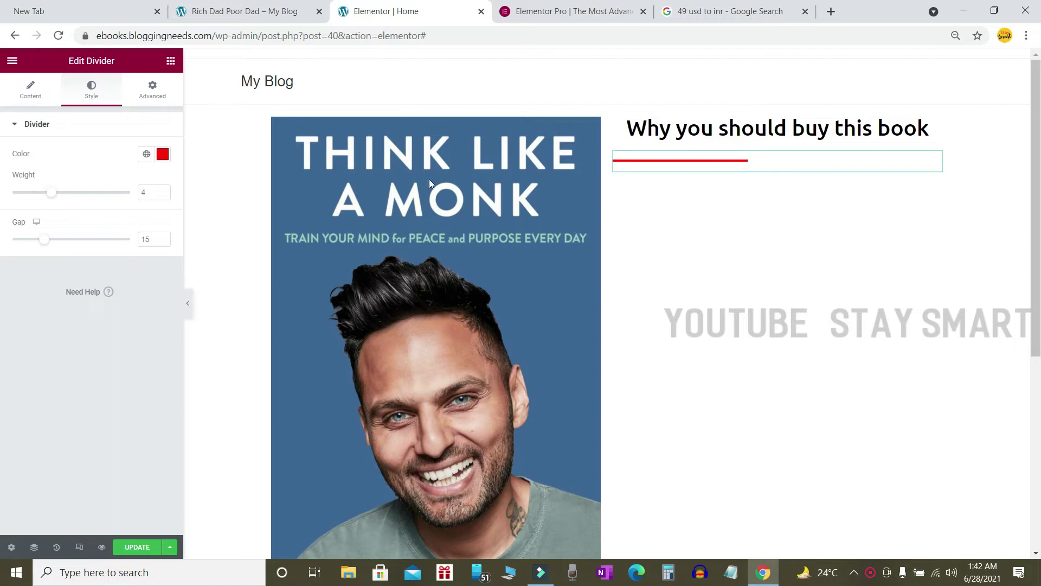
{"action": "left_click", "coordinate": [790, 278]}
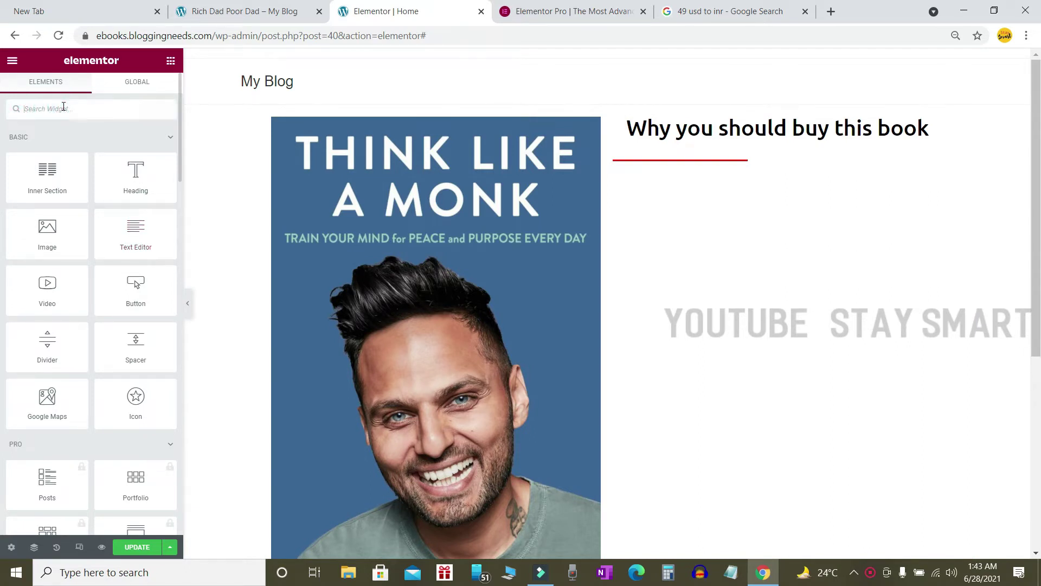
Search the widgets for "list" and add an Icon List below the divider beside the book cover
{"action": "type", "text": "list"}
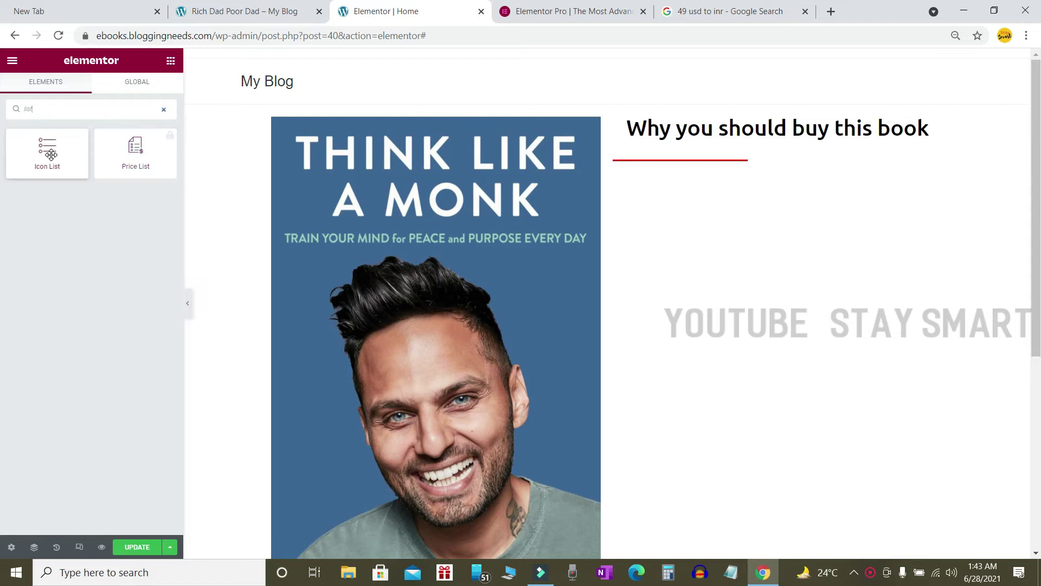
{"action": "left_click_drag", "start_coordinate": [43, 154], "coordinate": [773, 168]}
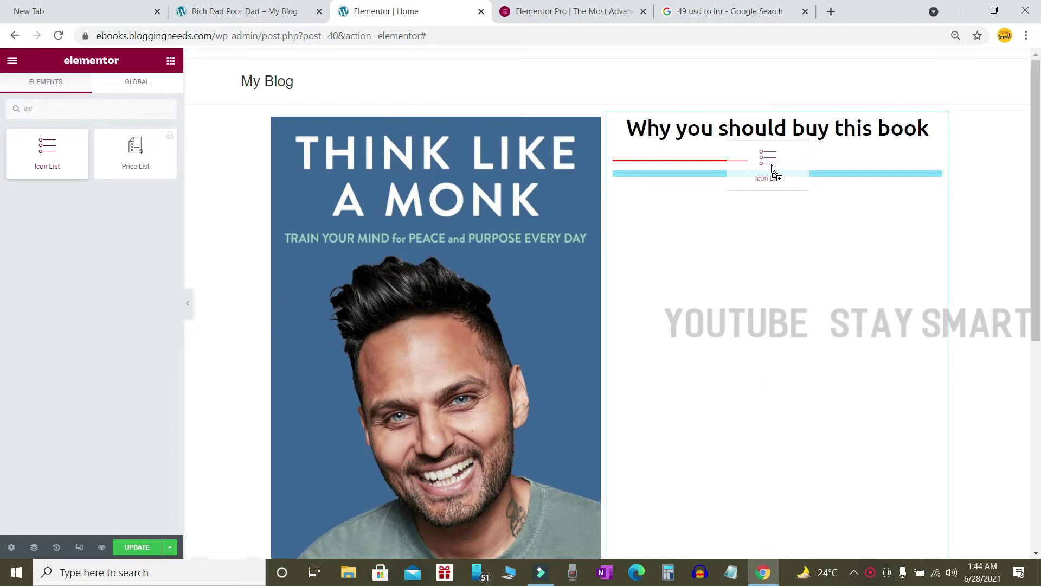
{"action": "left_click_drag", "start_coordinate": [773, 168], "coordinate": [773, 170]}
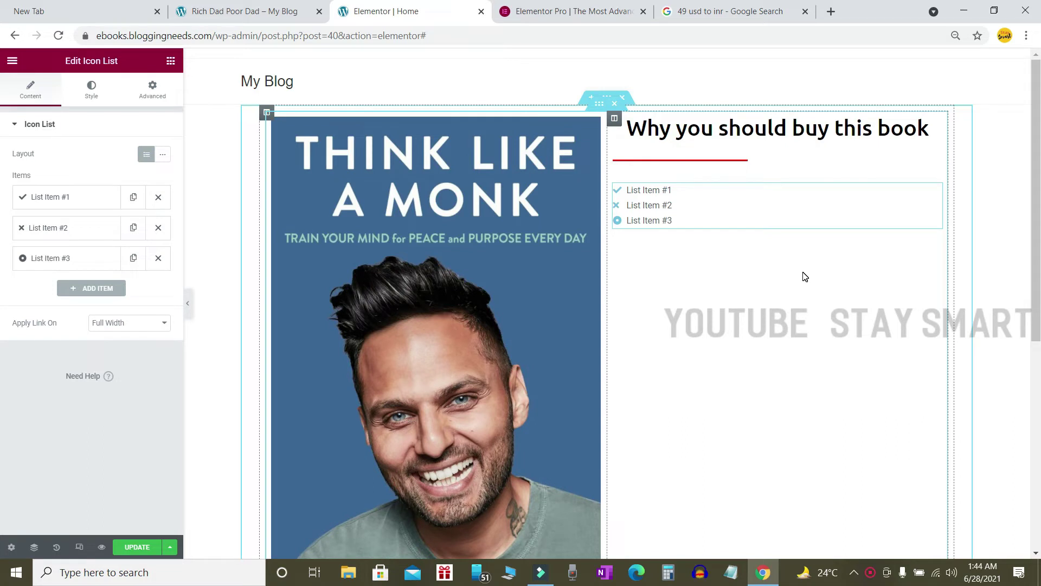
{"action": "left_click", "coordinate": [983, 218]}
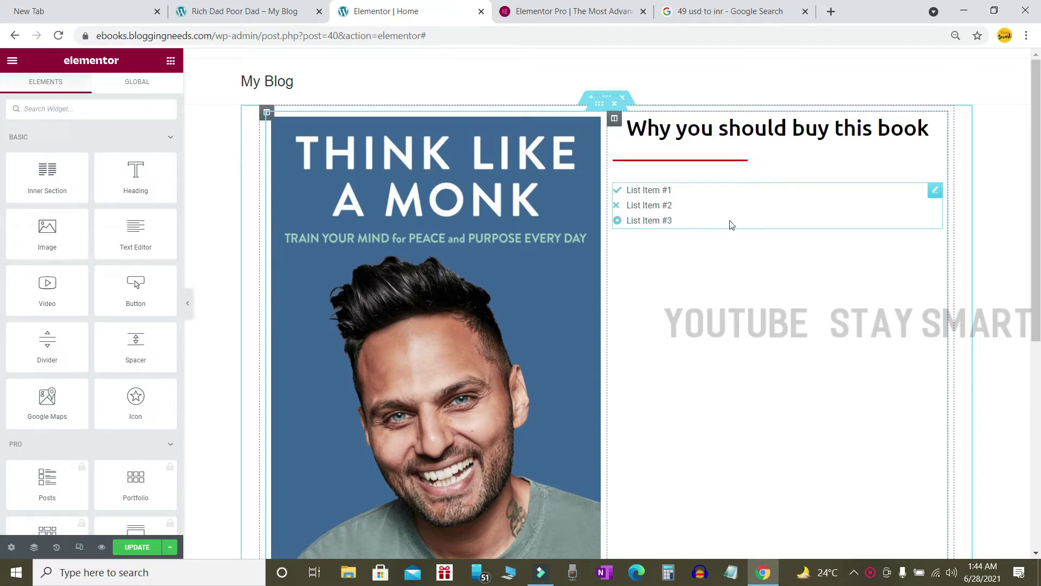
{"action": "left_click", "coordinate": [781, 263]}
Remove List Item #3 and List Item #2 from the icon list
{"action": "left_click", "coordinate": [935, 191]}
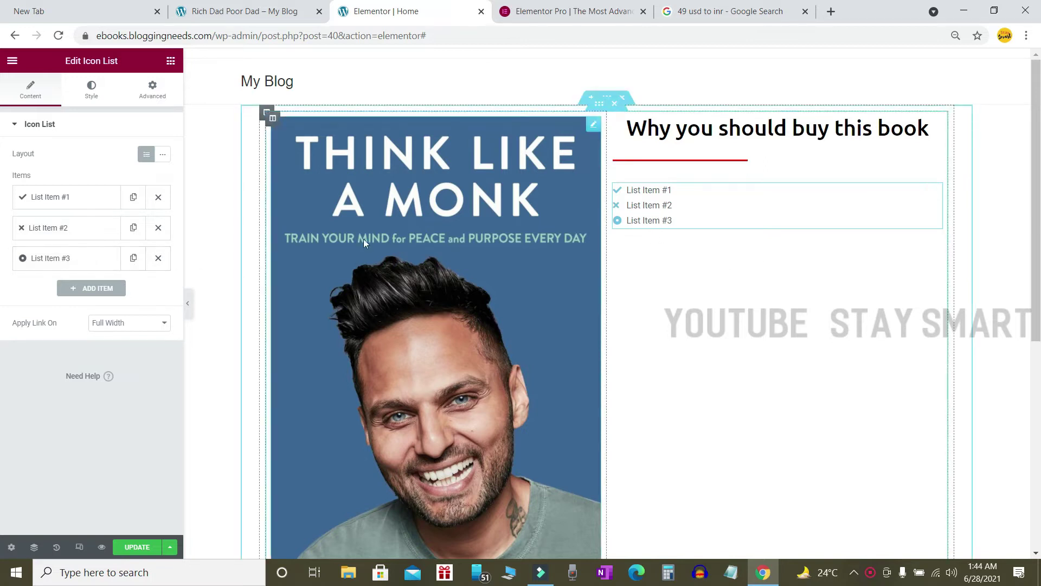
{"action": "left_click", "coordinate": [159, 258]}
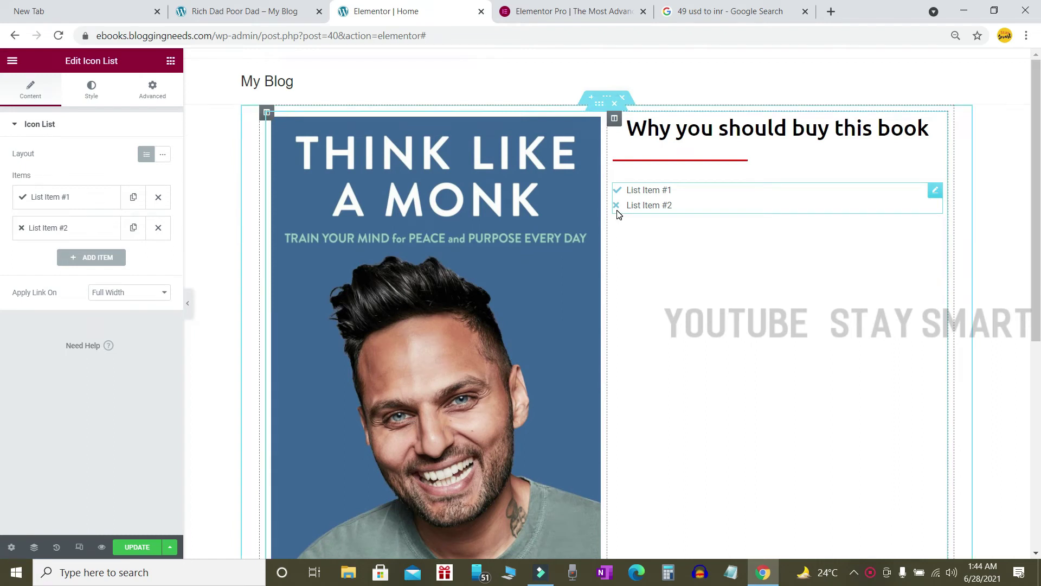
{"action": "left_click", "coordinate": [158, 228]}
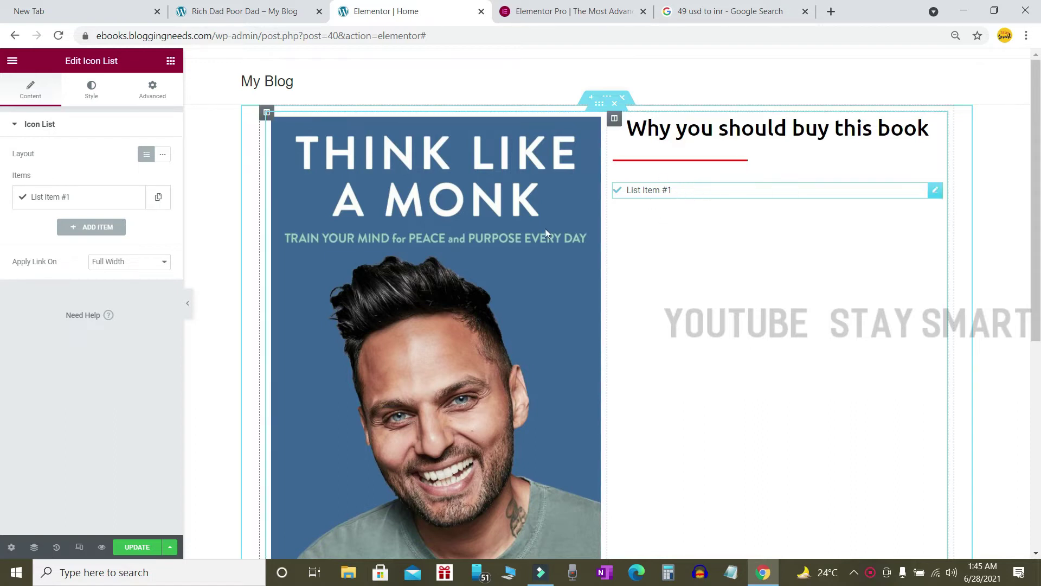
Duplicate the check-marked List Item #1 until the icon list has five items
{"action": "left_click", "coordinate": [160, 200]}
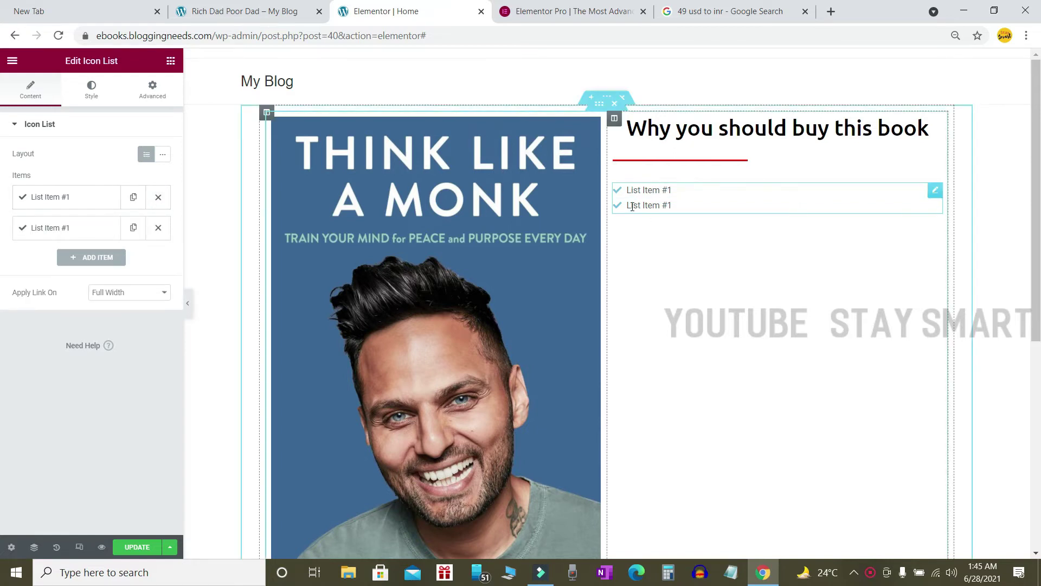
{"action": "left_click", "coordinate": [133, 228]}
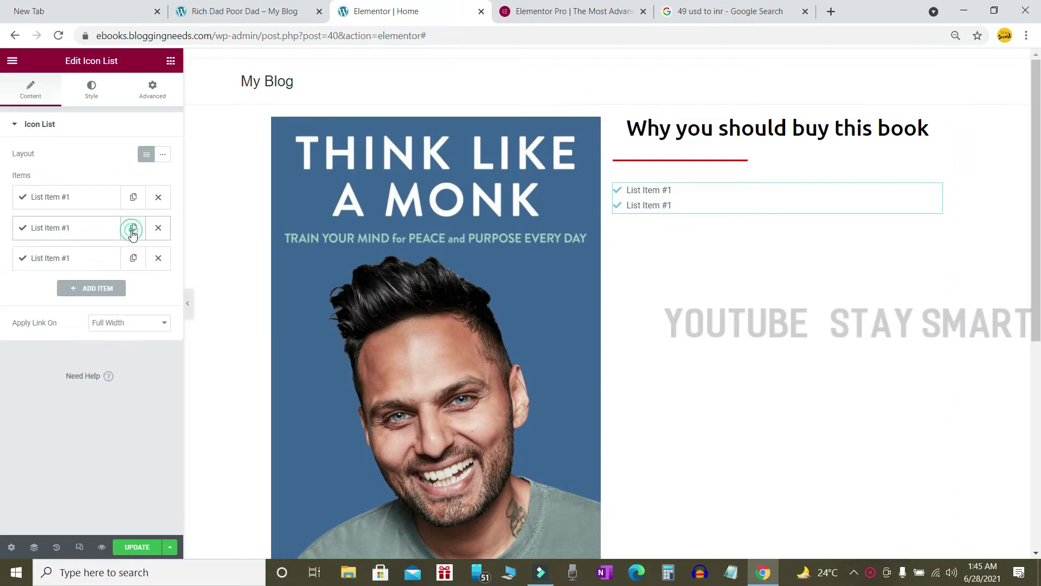
{"action": "left_click", "coordinate": [133, 230]}
{"action": "left_click", "coordinate": [133, 228]}
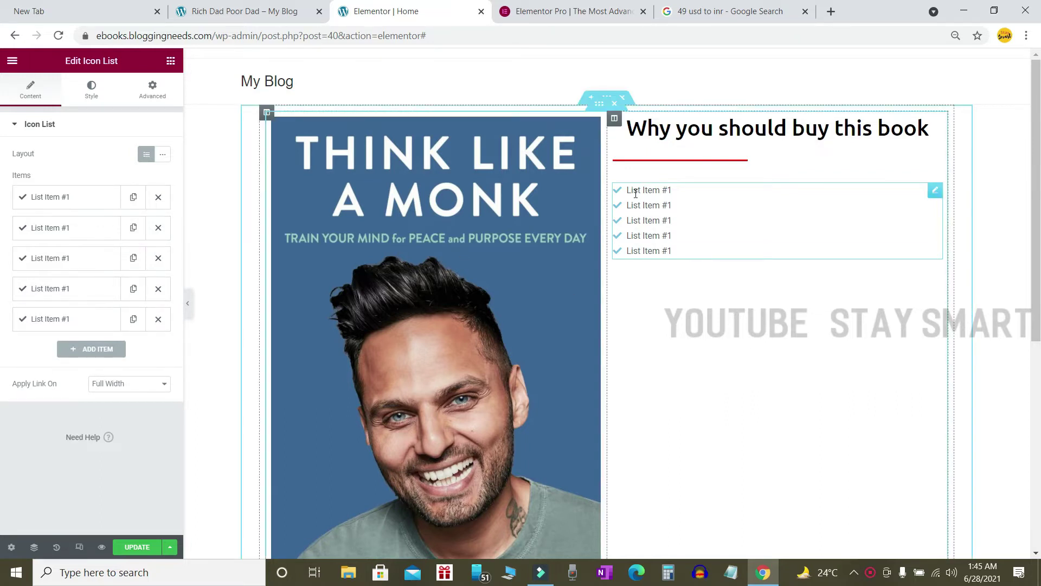
Set the first list item's text to "It's a ground breaking ebook that combines text and images with 26 embedded video tutorials."
{"action": "left_click", "coordinate": [79, 195]}
{"action": "double_click", "coordinate": [78, 196]}
{"action": "left_click", "coordinate": [85, 196]}
{"action": "left_click", "coordinate": [85, 196]}
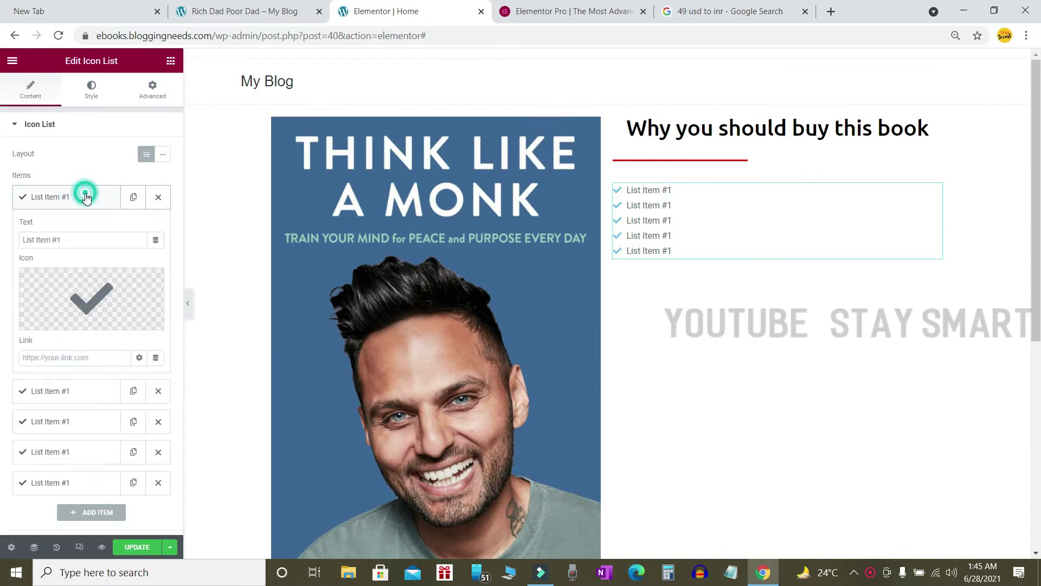
{"action": "left_click", "coordinate": [27, 222]}
{"action": "triple_click", "coordinate": [83, 241]}
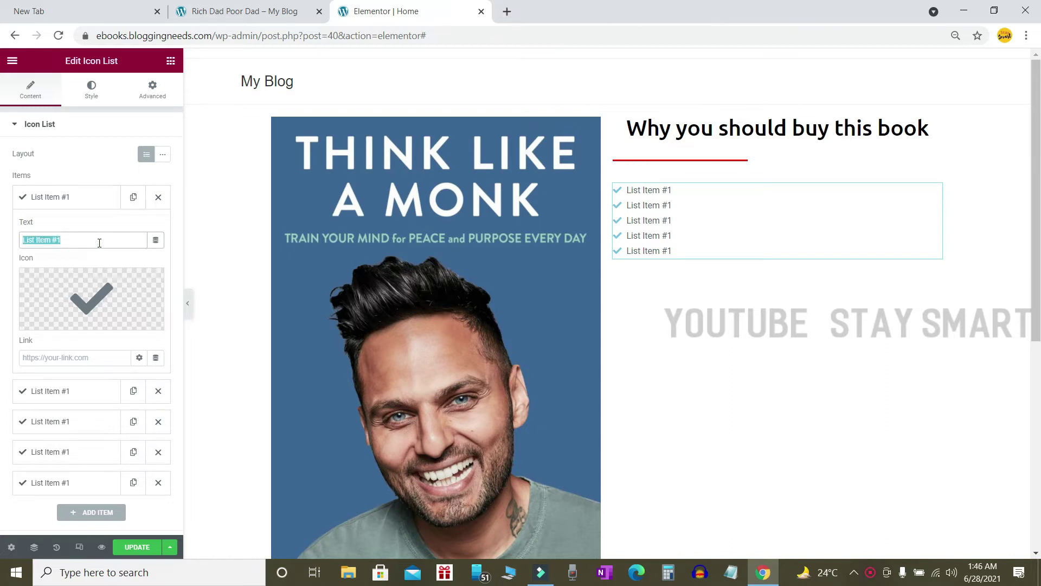
{"action": "left_click", "coordinate": [99, 242]}
{"action": "left_click", "coordinate": [99, 242]}
{"action": "triple_click", "coordinate": [98, 242]}
{"action": "type", "text": "It's a ground breaking ebook that combines text and images with 26 embedded video tutorials."}
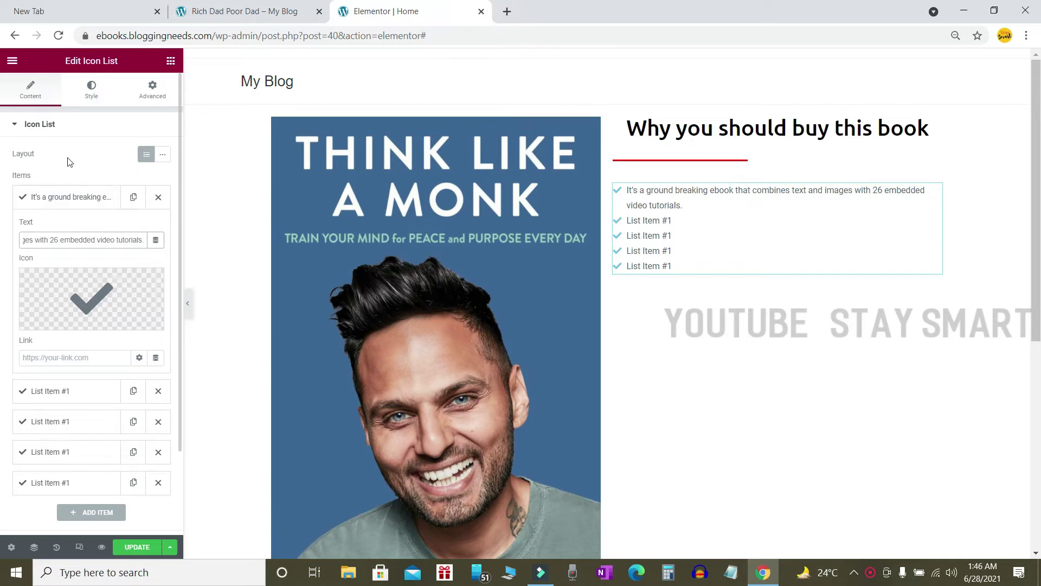
Give the remaining four list items the same text as the first item
{"action": "scroll", "coordinate": [92, 271], "scroll_direction": "down", "scroll_amount": 2}
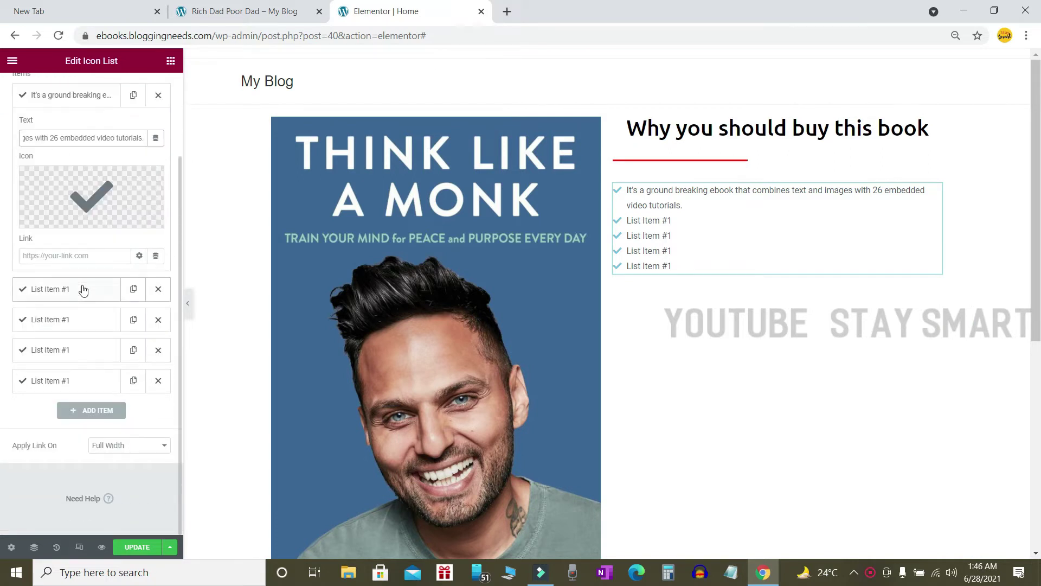
{"action": "left_click", "coordinate": [85, 290]}
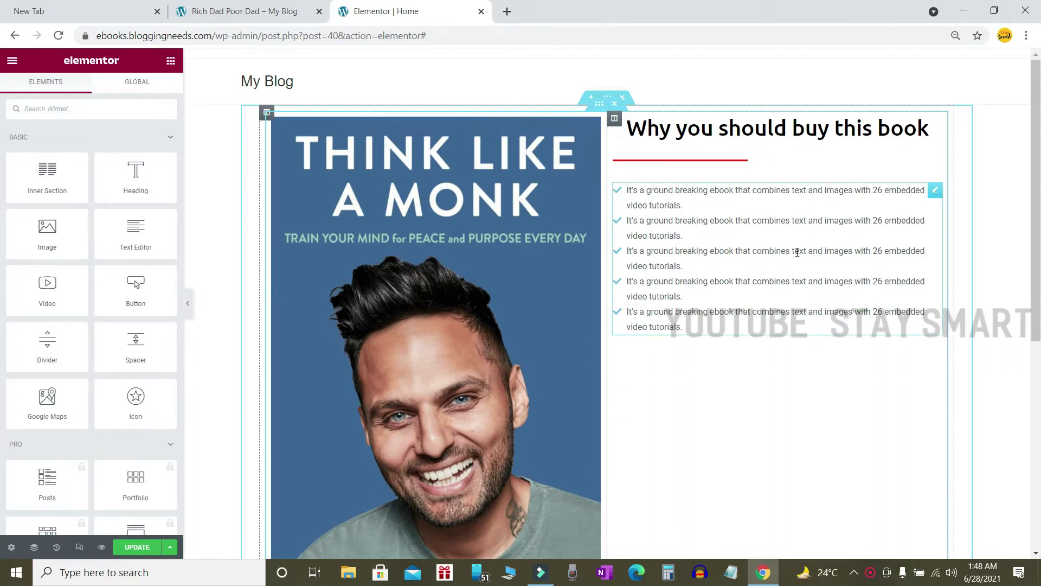
Browse the icon library for alternatives to the first list item's check mark, and close it without choosing one
{"action": "left_click", "coordinate": [935, 190]}
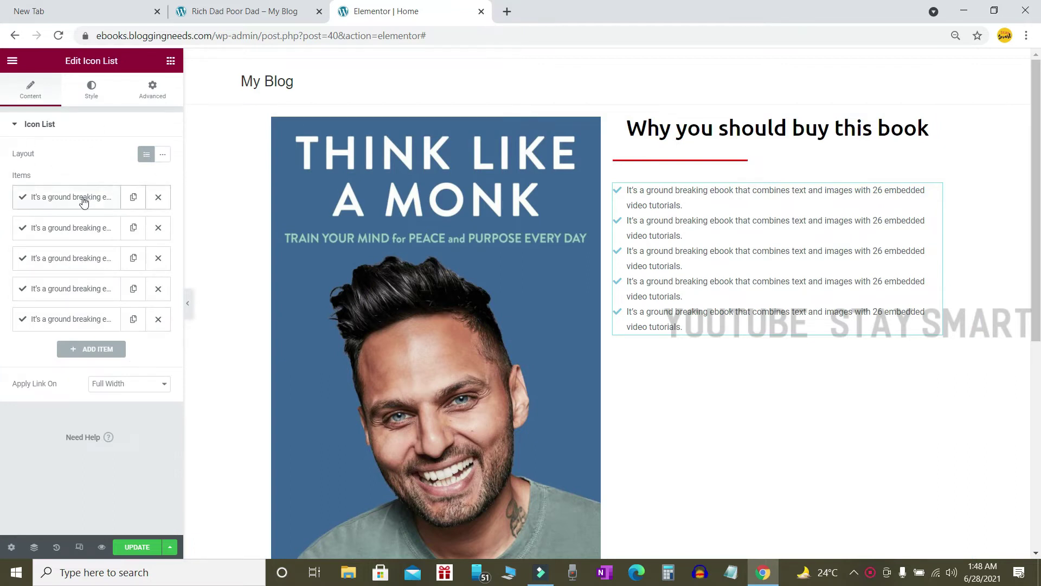
{"action": "left_click", "coordinate": [66, 204]}
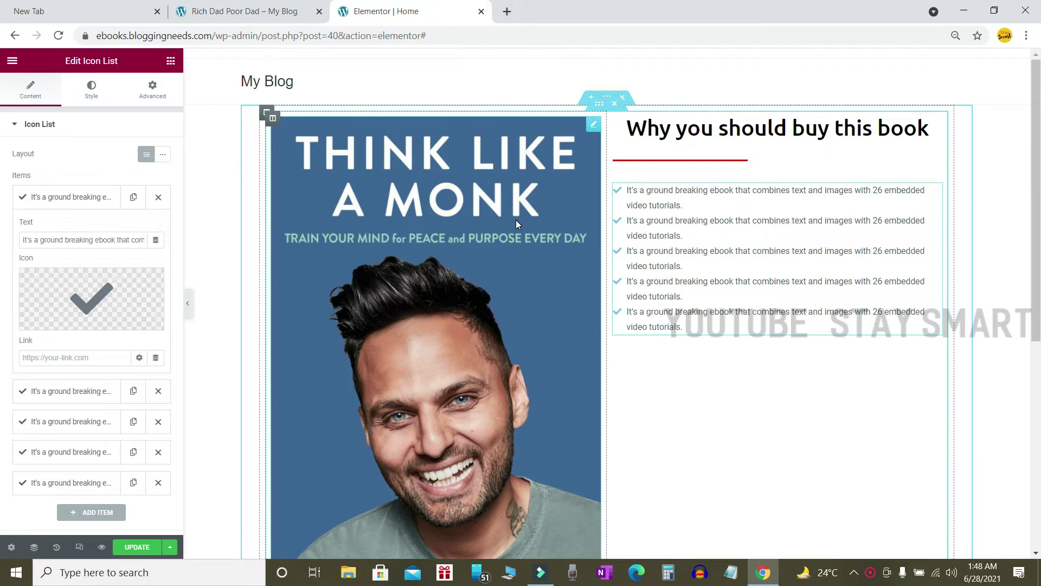
{"action": "mouse_move", "coordinate": [65, 293]}
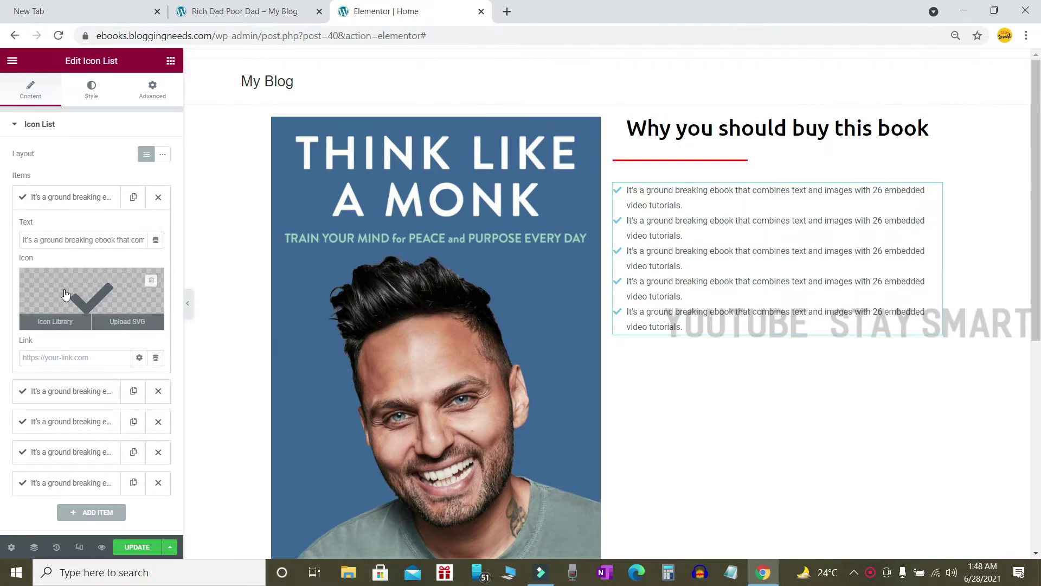
{"action": "left_click", "coordinate": [55, 324]}
{"action": "scroll", "coordinate": [590, 284], "scroll_direction": "down", "scroll_amount": 8}
{"action": "scroll", "coordinate": [596, 281], "scroll_direction": "down", "scroll_amount": 20}
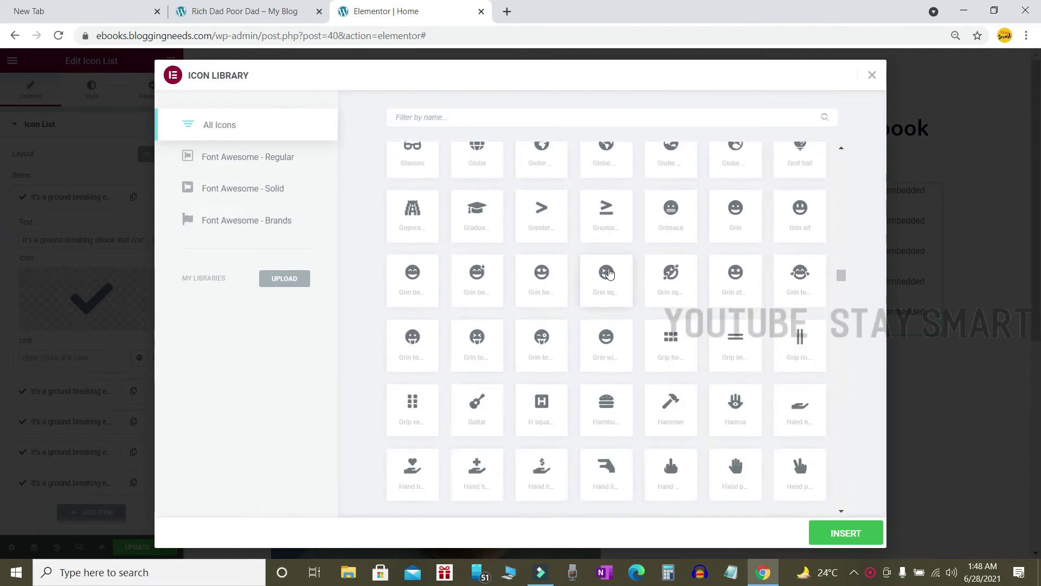
{"action": "scroll", "coordinate": [608, 273], "scroll_direction": "down", "scroll_amount": 20}
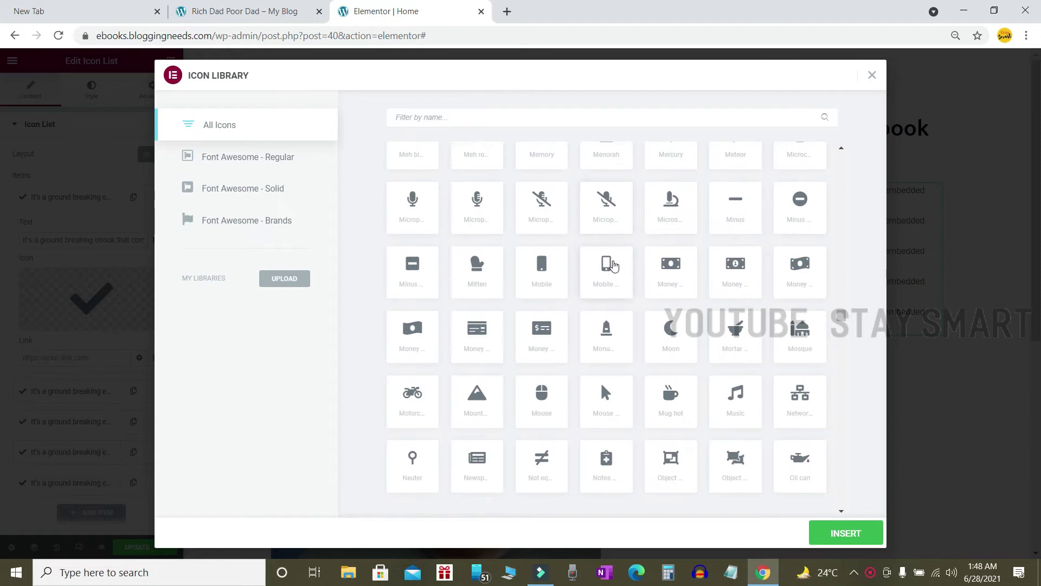
{"action": "scroll", "coordinate": [612, 266], "scroll_direction": "down", "scroll_amount": 8}
{"action": "scroll", "coordinate": [613, 265], "scroll_direction": "up", "scroll_amount": 20}
{"action": "scroll", "coordinate": [667, 275], "scroll_direction": "up", "scroll_amount": 20}
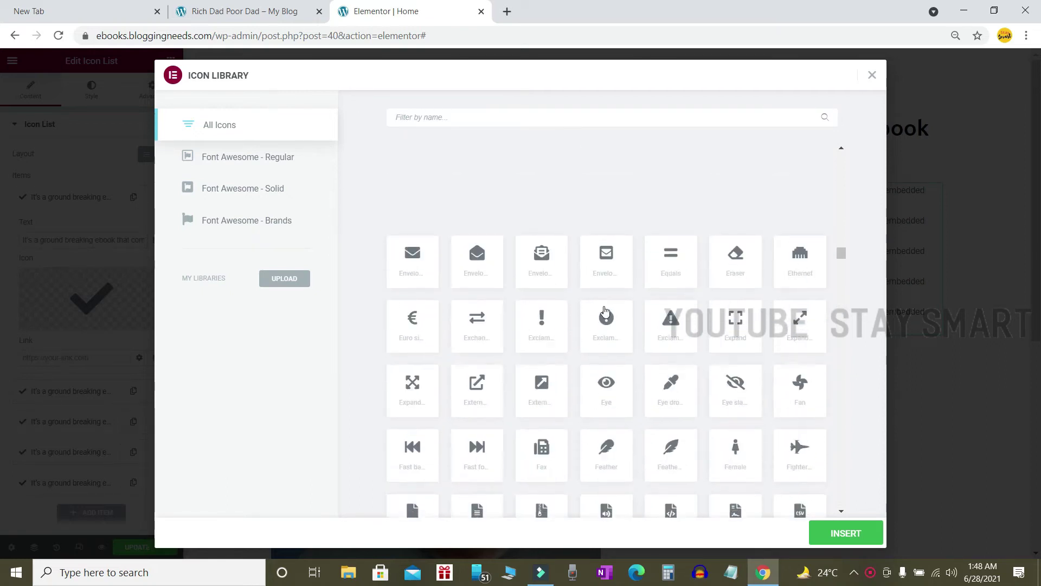
{"action": "scroll", "coordinate": [606, 312], "scroll_direction": "up", "scroll_amount": 2}
{"action": "left_click", "coordinate": [872, 75]}
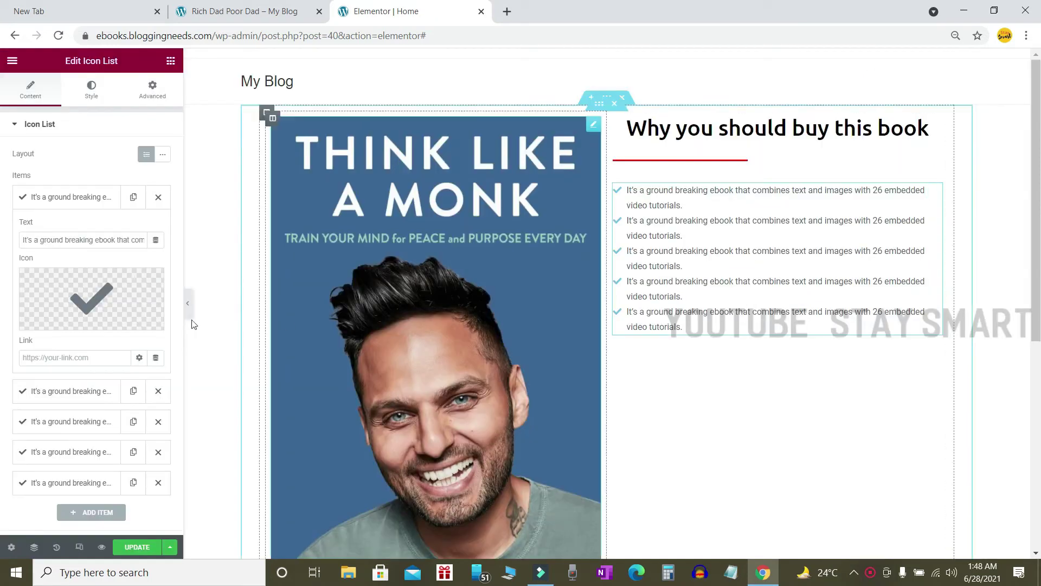
Set the icon size of the icon list's check marks to 27
{"action": "left_click", "coordinate": [86, 97]}
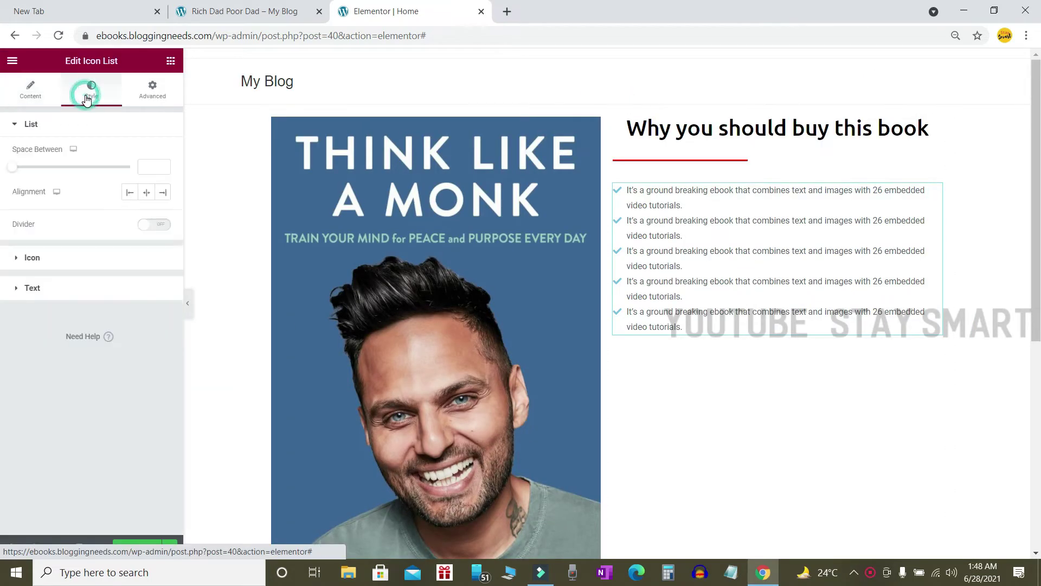
{"action": "left_click", "coordinate": [39, 256]}
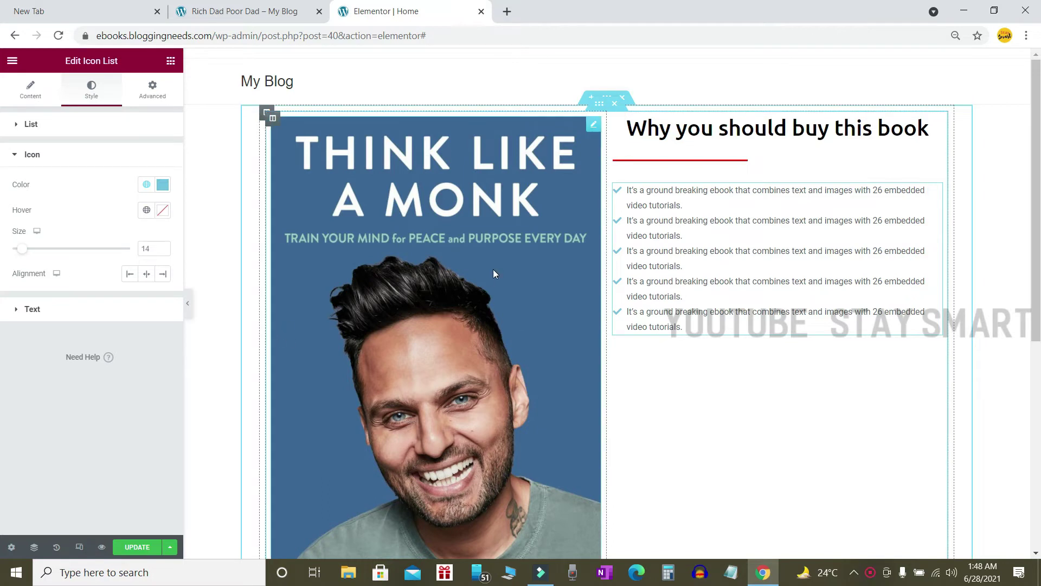
{"action": "left_click_drag", "start_coordinate": [24, 251], "coordinate": [41, 252]}
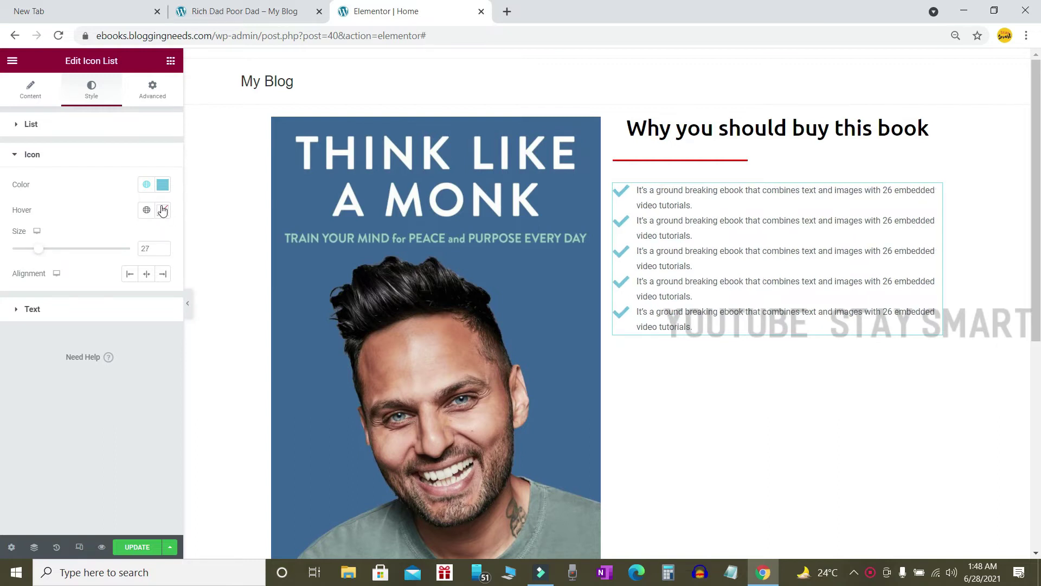
Try other colors for the list's check-mark icons, such as #E46ED4, and undo the color changes
{"action": "left_click", "coordinate": [162, 184]}
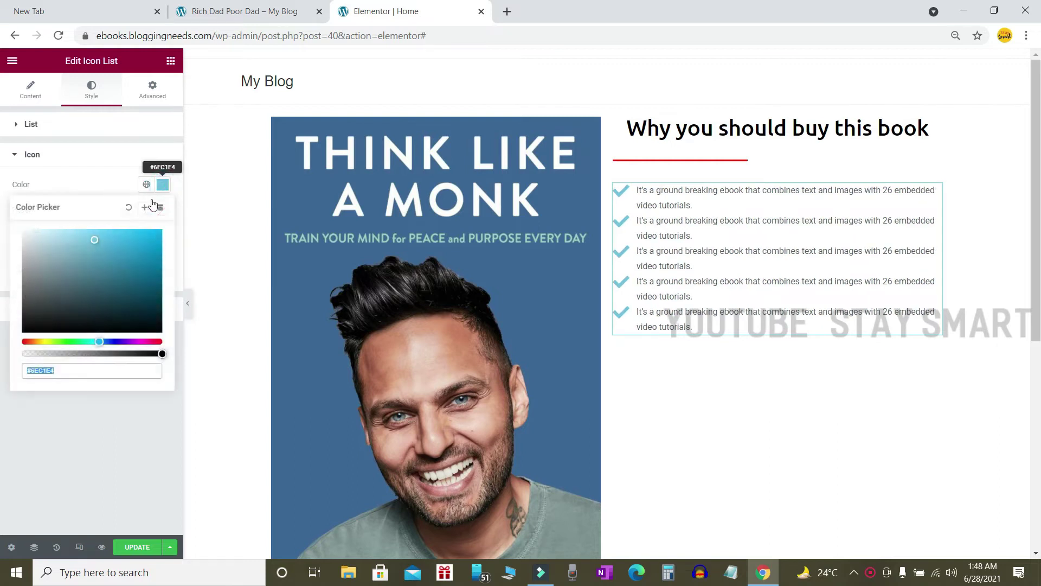
{"action": "left_click", "coordinate": [142, 342]}
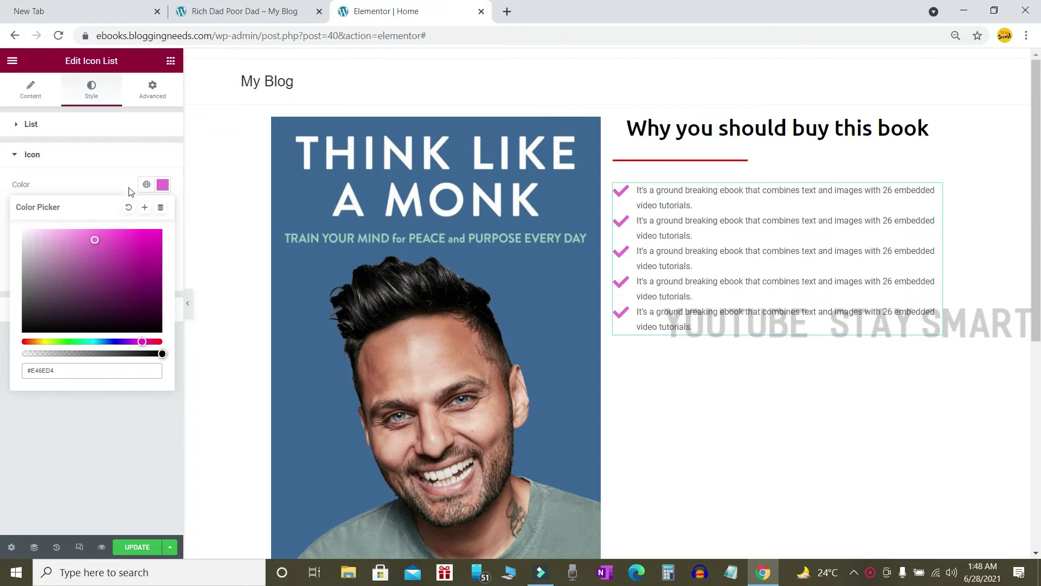
{"action": "left_click_drag", "start_coordinate": [139, 272], "coordinate": [132, 229]}
{"action": "left_click", "coordinate": [161, 341]}
{"action": "key", "text": "ctrl+z"}
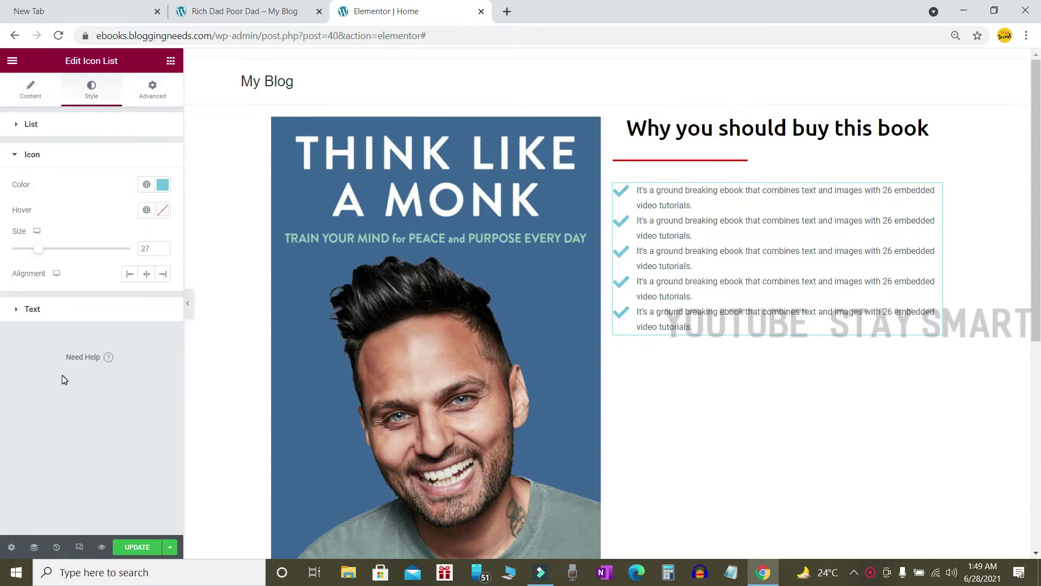
Set the font family of the icon list's text to Ubuntu
{"action": "left_click", "coordinate": [35, 309]}
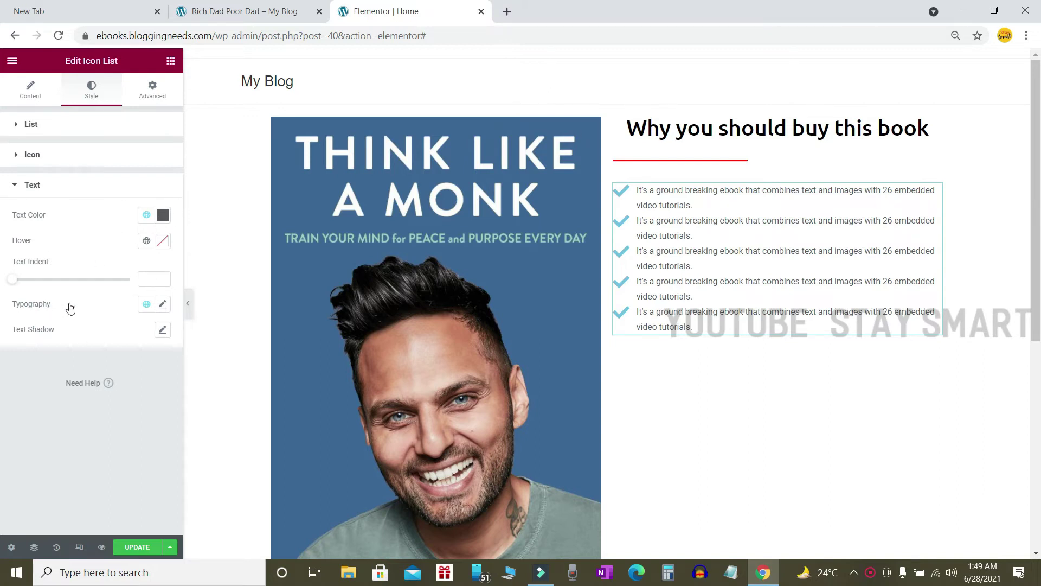
{"action": "left_click", "coordinate": [163, 303]}
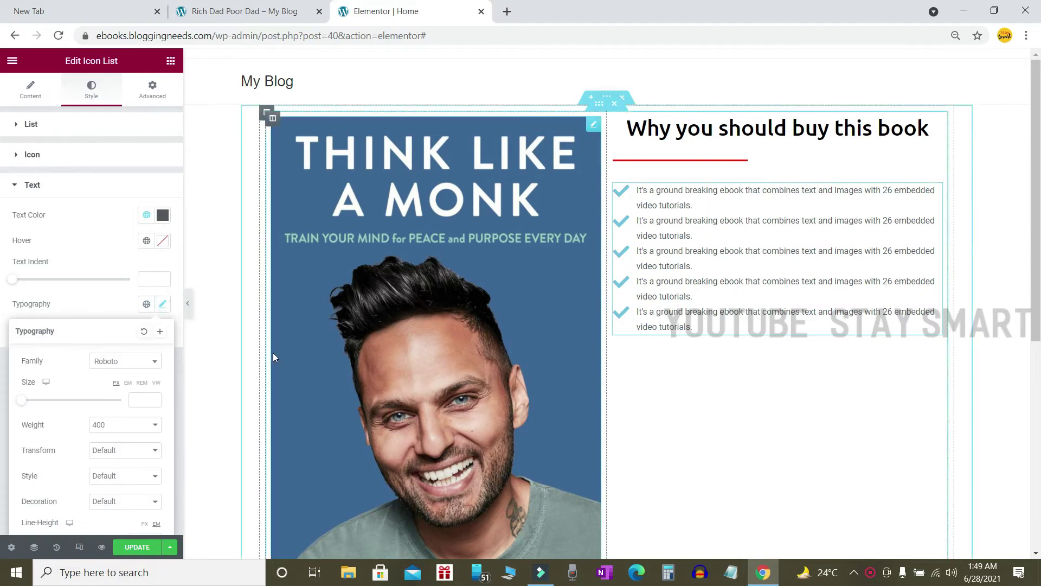
{"action": "left_click", "coordinate": [139, 364]}
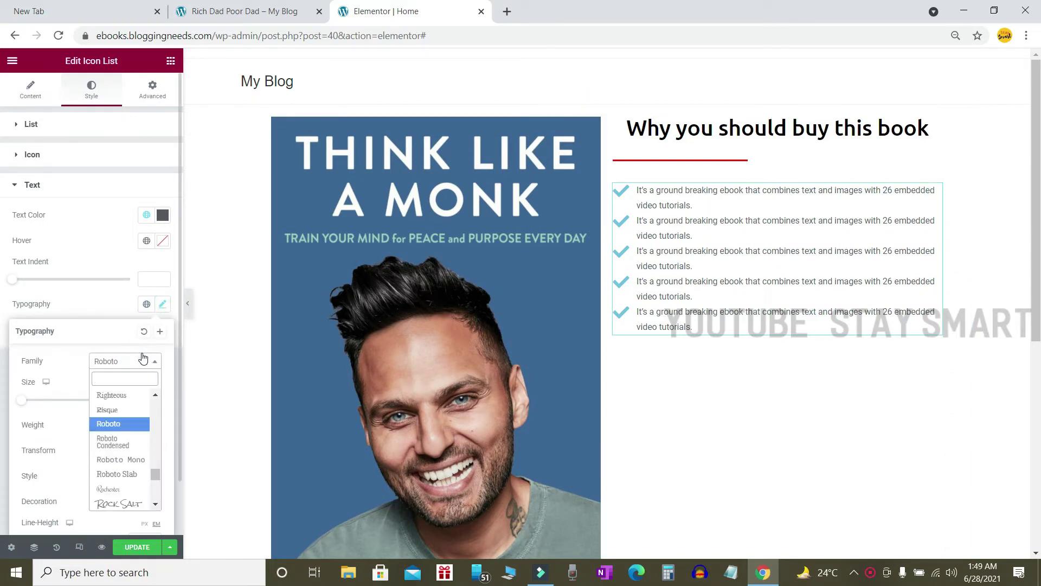
{"action": "type", "text": "ubun"}
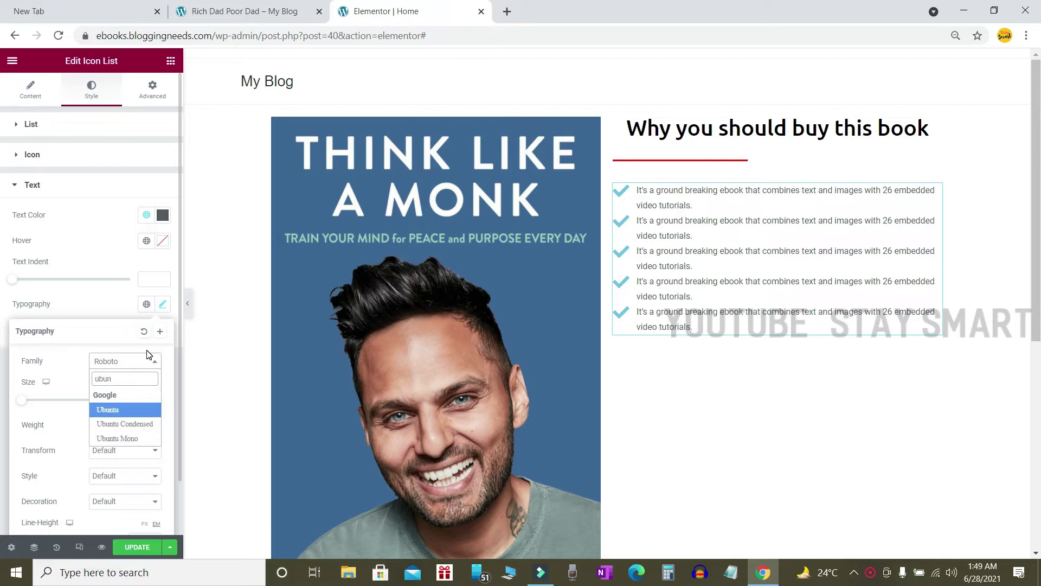
{"action": "left_click", "coordinate": [108, 409]}
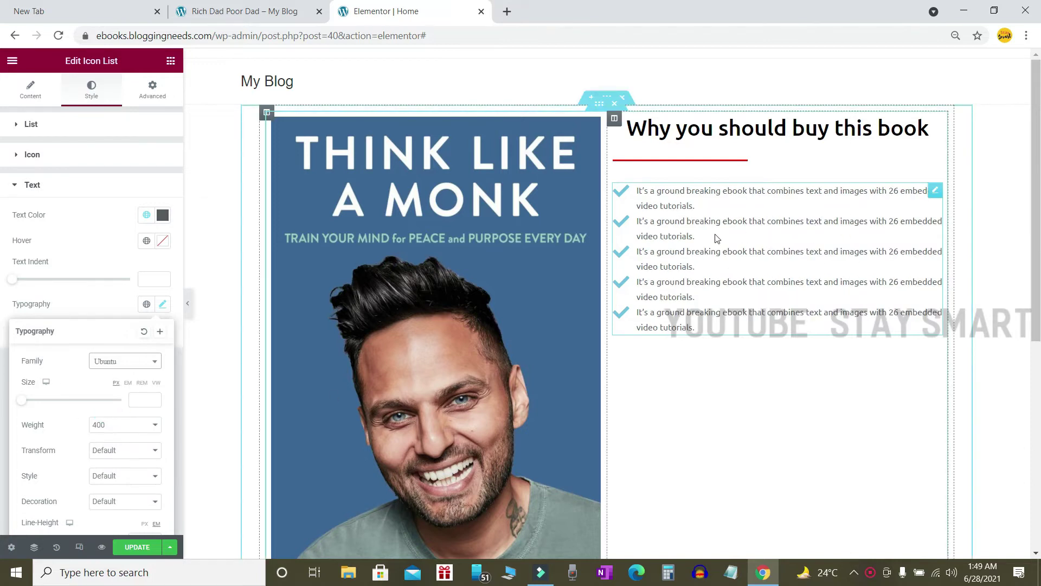
Set the icon list's text size to 19 px and finish editing the list
{"action": "scroll", "coordinate": [209, 274], "scroll_direction": "down", "scroll_amount": 1}
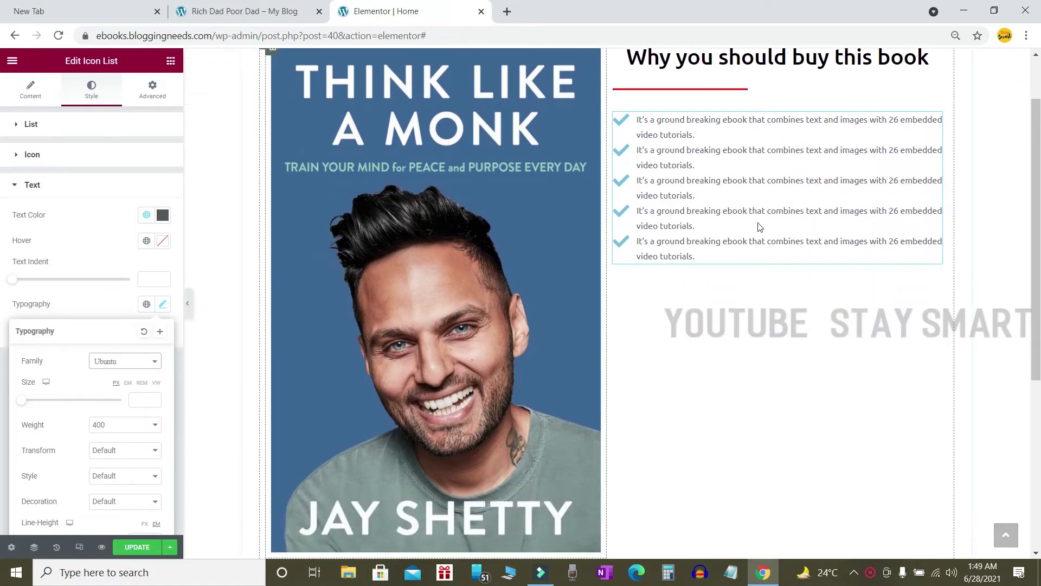
{"action": "scroll", "coordinate": [125, 362], "scroll_direction": "down", "scroll_amount": 1}
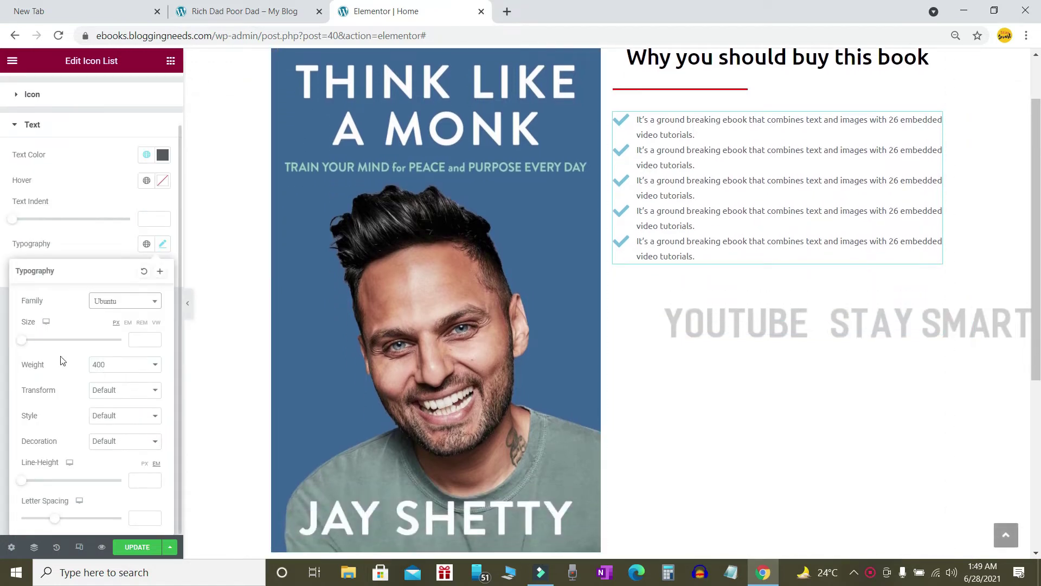
{"action": "left_click_drag", "start_coordinate": [26, 345], "coordinate": [35, 346]}
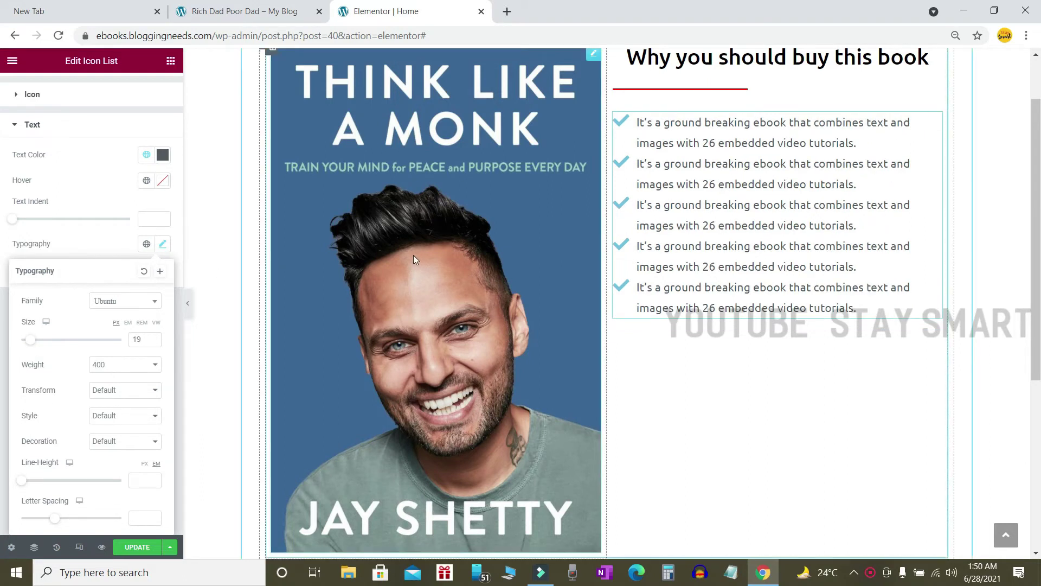
{"action": "left_click", "coordinate": [216, 261]}
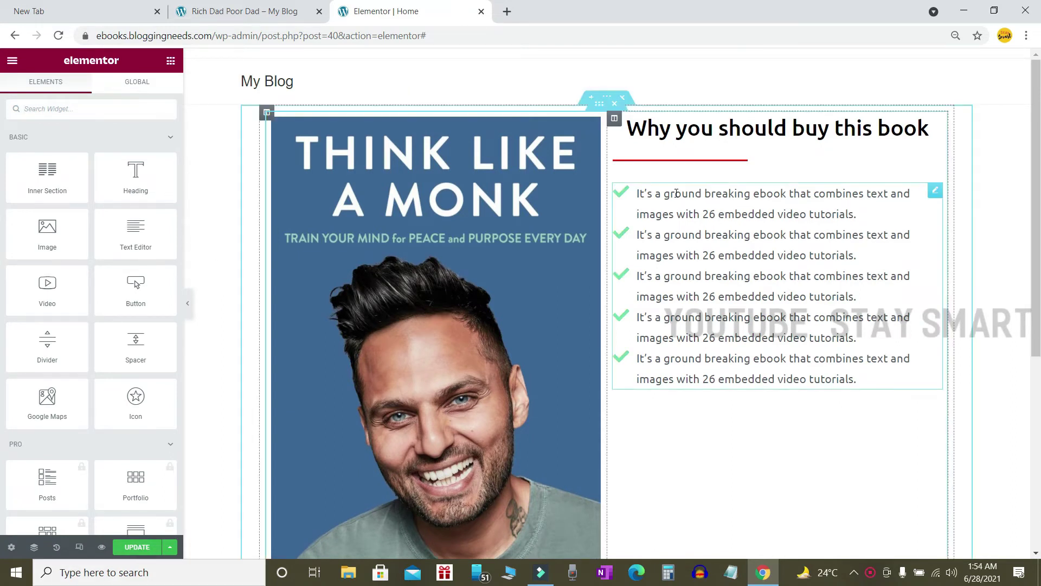
Review how the heading, divider and icon list are positioned beside the book cover on the Home page
{"action": "scroll", "coordinate": [702, 194], "scroll_direction": "down", "scroll_amount": 3}
{"action": "scroll", "coordinate": [667, 195], "scroll_direction": "up", "scroll_amount": 3}
{"action": "scroll", "coordinate": [699, 297], "scroll_direction": "down", "scroll_amount": 1}
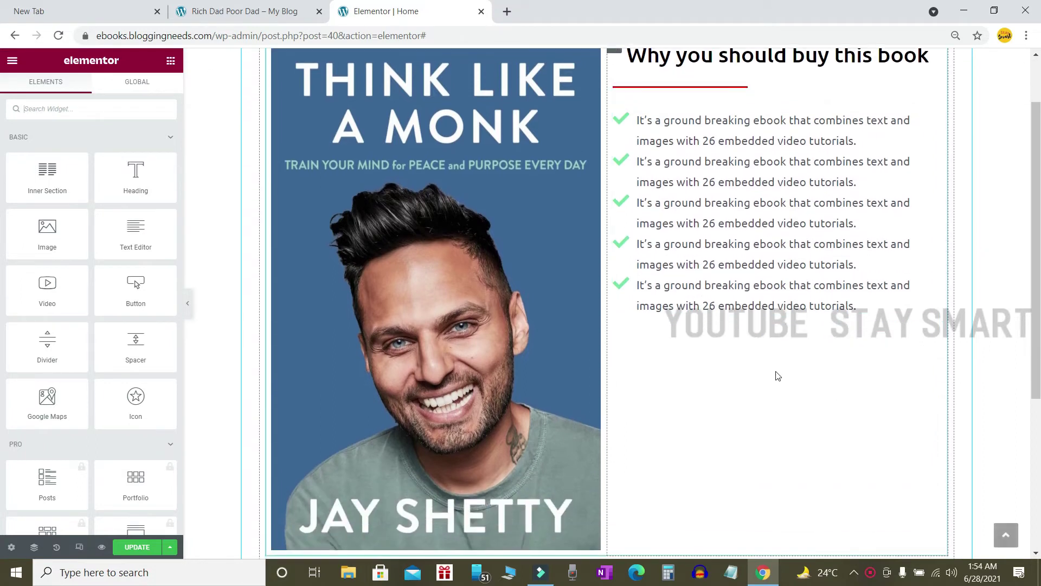
{"action": "scroll", "coordinate": [690, 297], "scroll_direction": "down", "scroll_amount": 3}
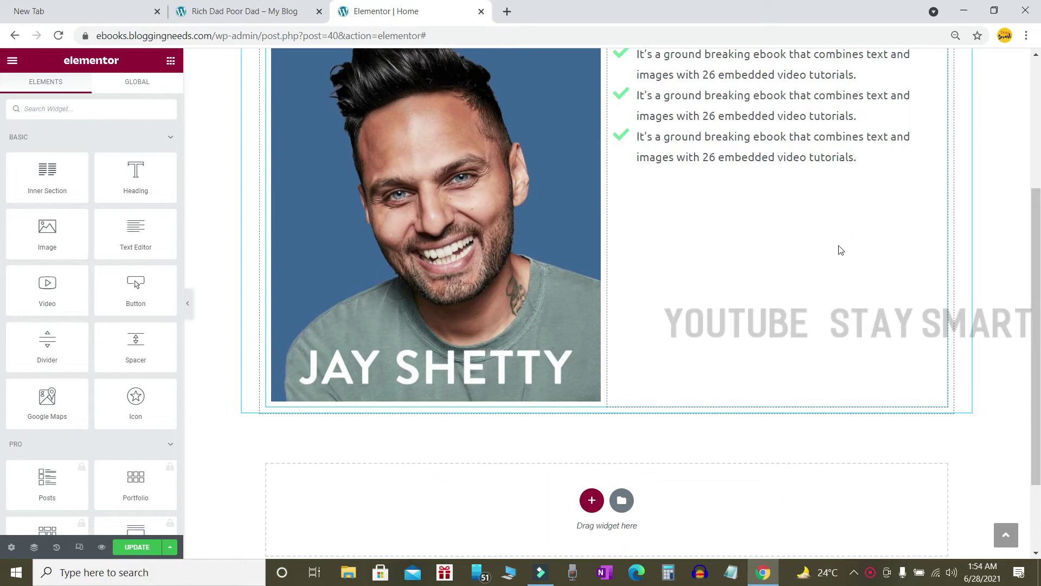
{"action": "scroll", "coordinate": [781, 325], "scroll_direction": "up", "scroll_amount": 3}
{"action": "scroll", "coordinate": [769, 323], "scroll_direction": "down", "scroll_amount": 3}
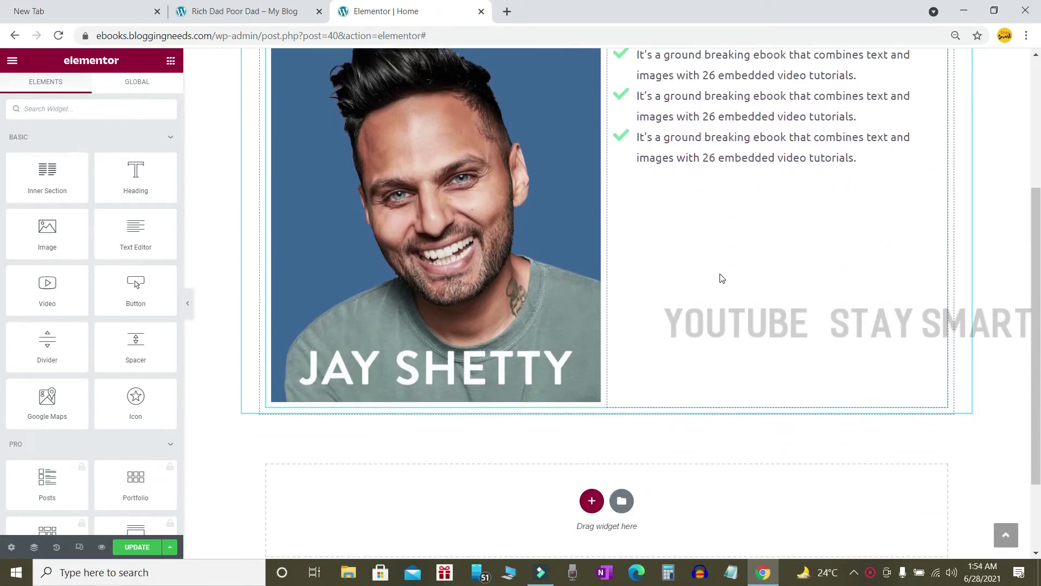
{"action": "scroll", "coordinate": [722, 278], "scroll_direction": "up", "scroll_amount": 4}
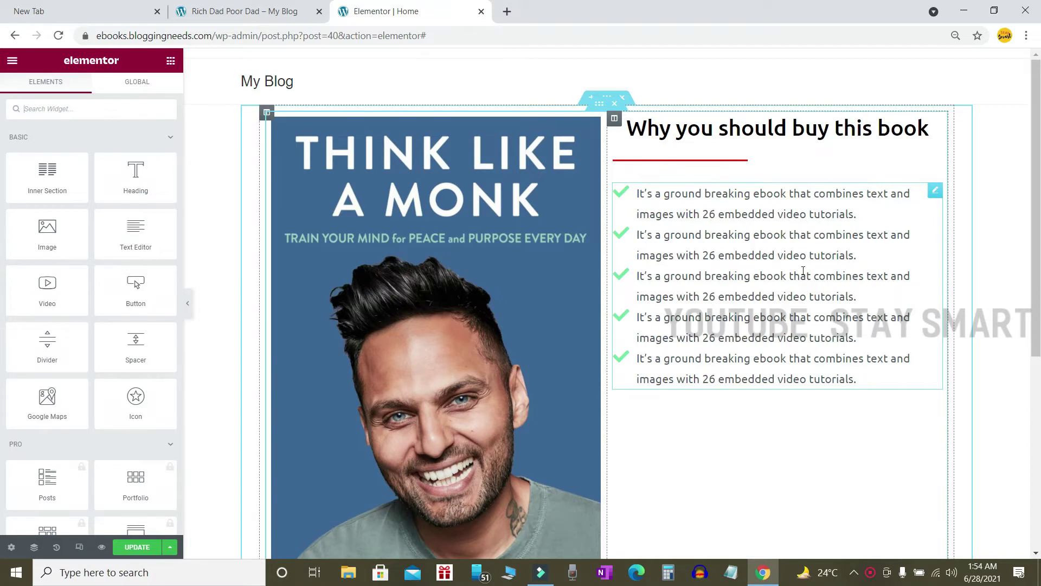
{"action": "scroll", "coordinate": [749, 211], "scroll_direction": "down", "scroll_amount": 2}
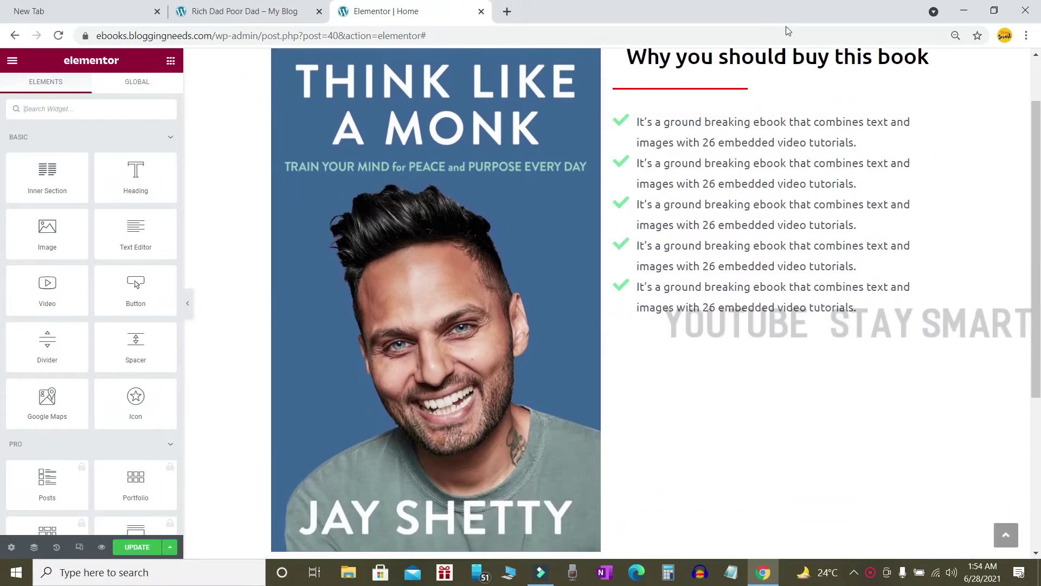
{"action": "scroll", "coordinate": [887, 304], "scroll_direction": "up", "scroll_amount": 2}
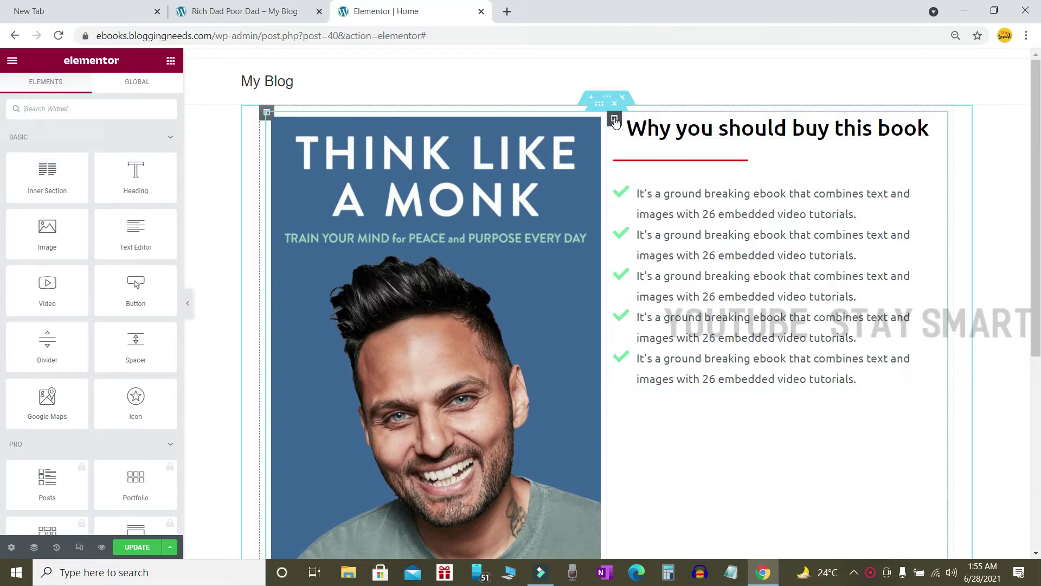
Set the vertical alignment of the column holding the heading, divider and icon list to Middle
{"action": "left_click", "coordinate": [614, 119]}
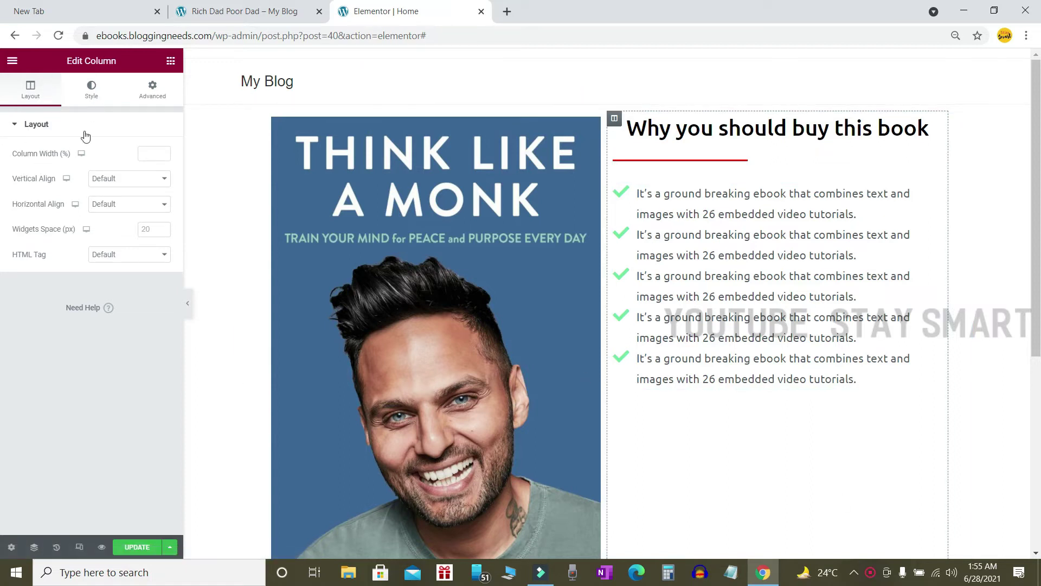
{"action": "left_click_drag", "start_coordinate": [17, 184], "coordinate": [59, 182]}
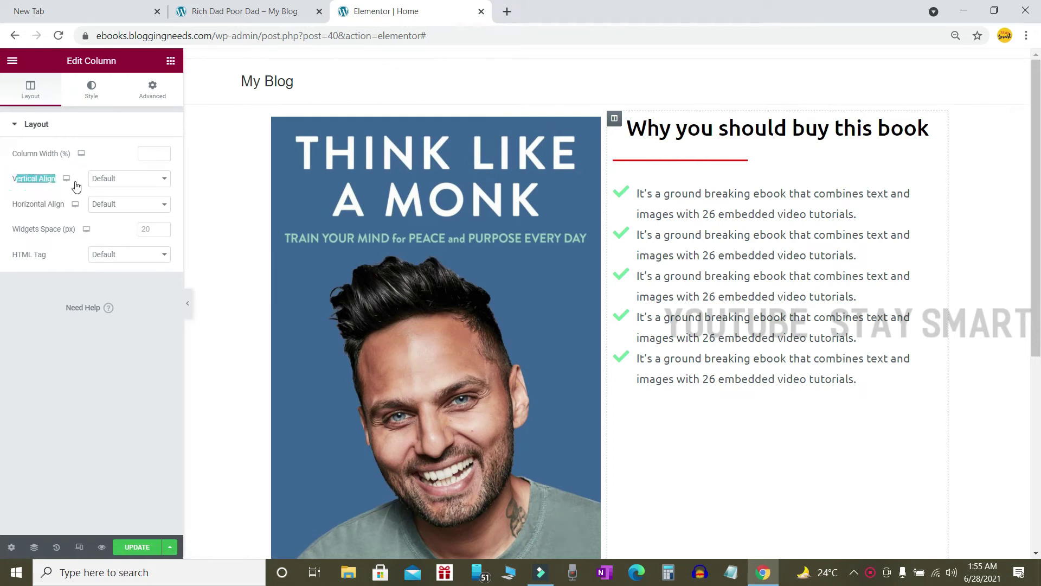
{"action": "left_click", "coordinate": [136, 185]}
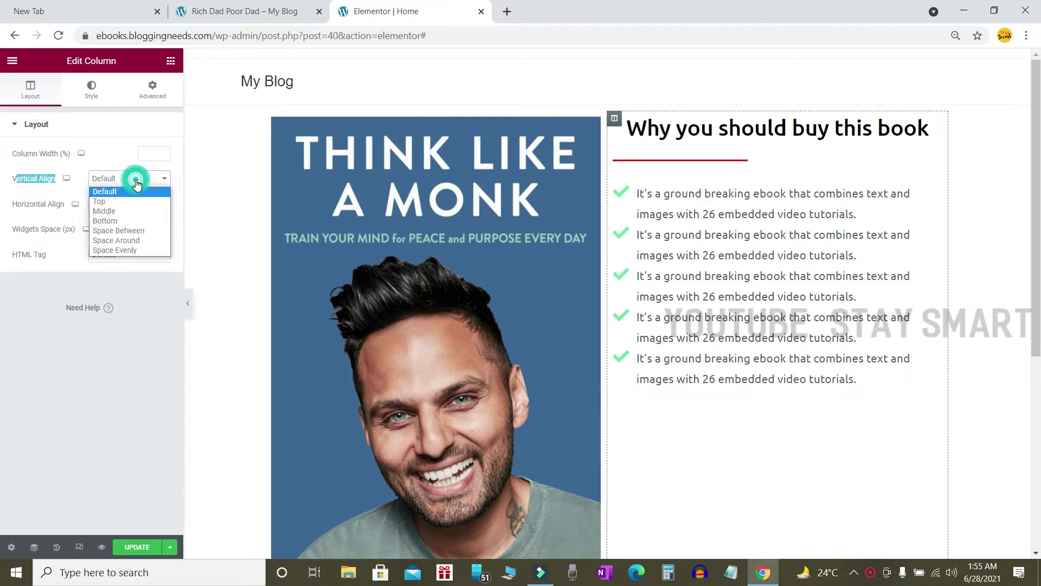
{"action": "left_click", "coordinate": [106, 211]}
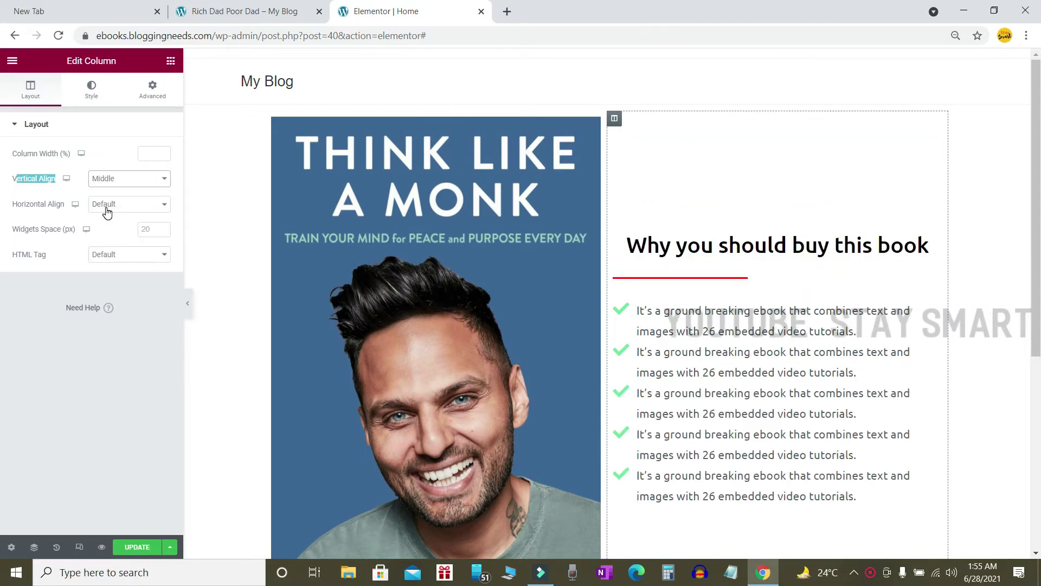
{"action": "scroll", "coordinate": [746, 221], "scroll_direction": "down", "scroll_amount": 1}
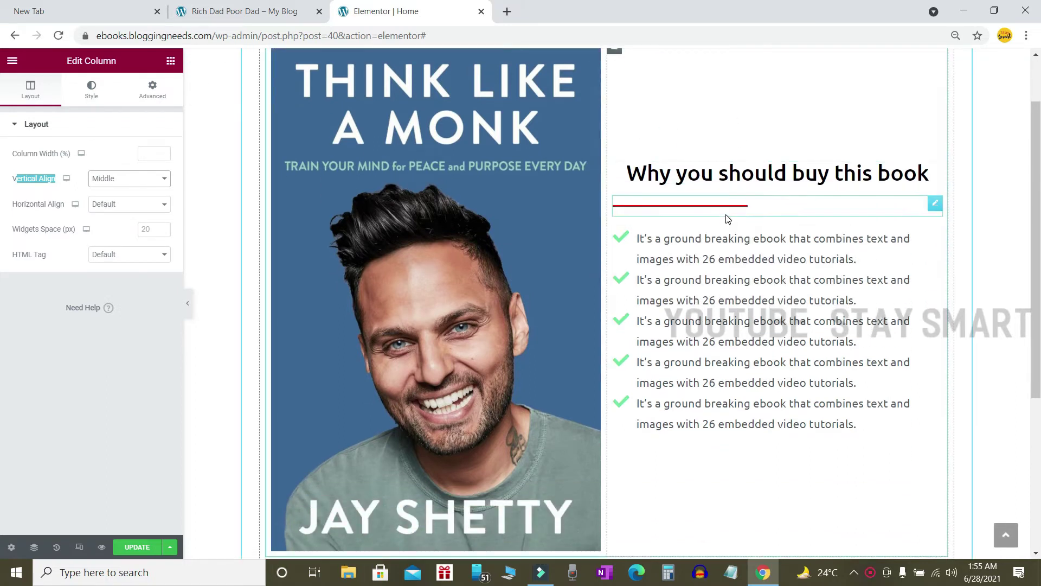
{"action": "scroll", "coordinate": [315, 159], "scroll_direction": "down", "scroll_amount": 1}
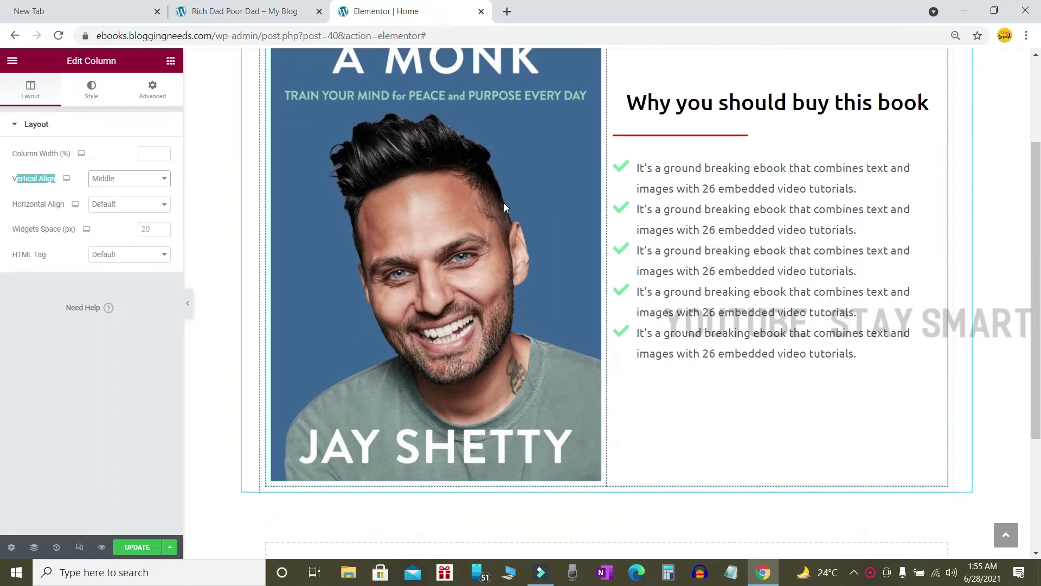
{"action": "scroll", "coordinate": [478, 210], "scroll_direction": "up", "scroll_amount": 2}
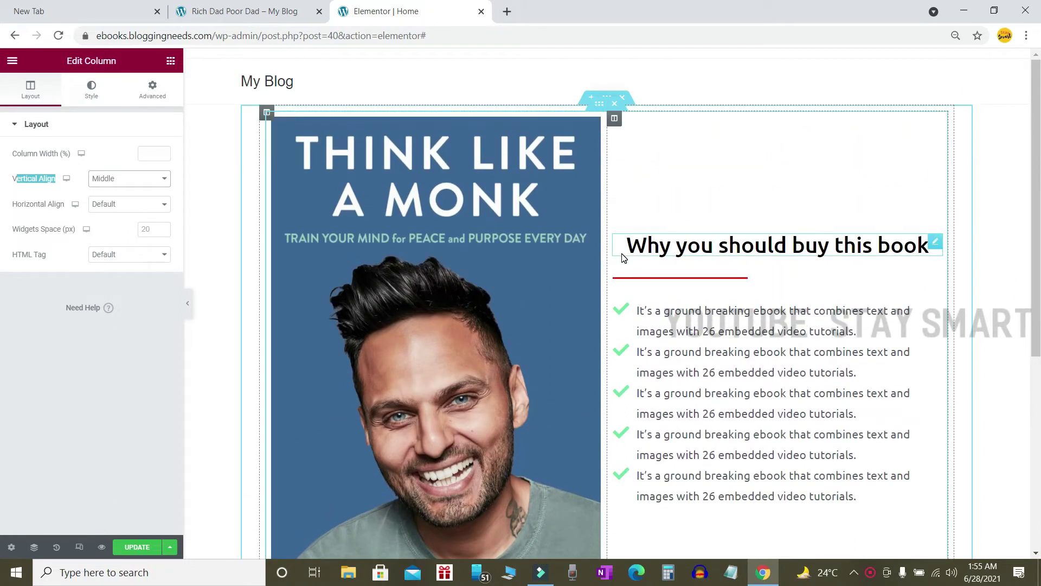
Close the column's settings and review the heading, divider and icon list beside the book cover
{"action": "scroll", "coordinate": [630, 238], "scroll_direction": "down", "scroll_amount": 2}
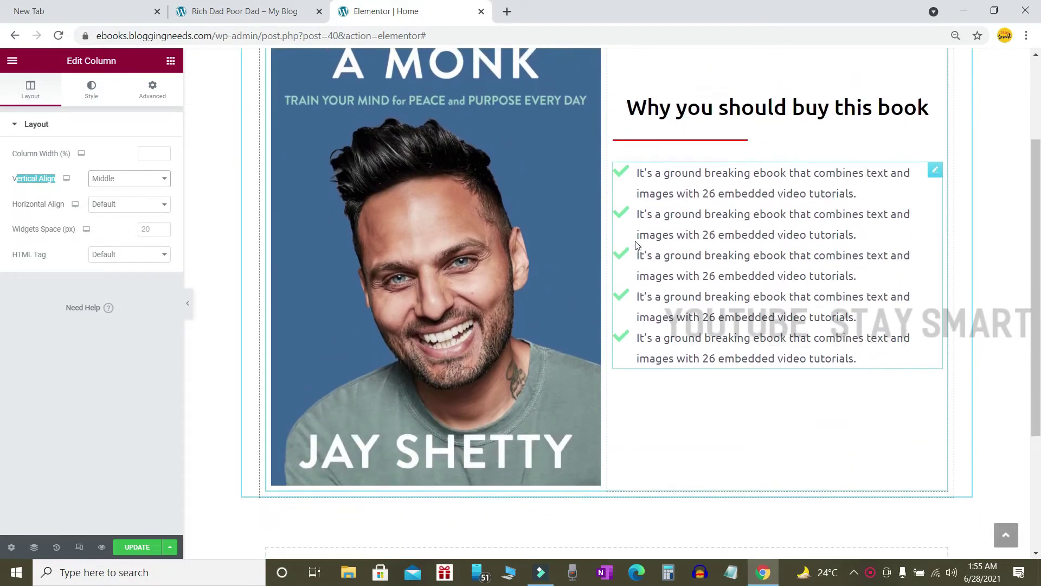
{"action": "scroll", "coordinate": [637, 244], "scroll_direction": "up", "scroll_amount": 1}
{"action": "scroll", "coordinate": [636, 243], "scroll_direction": "down", "scroll_amount": 2}
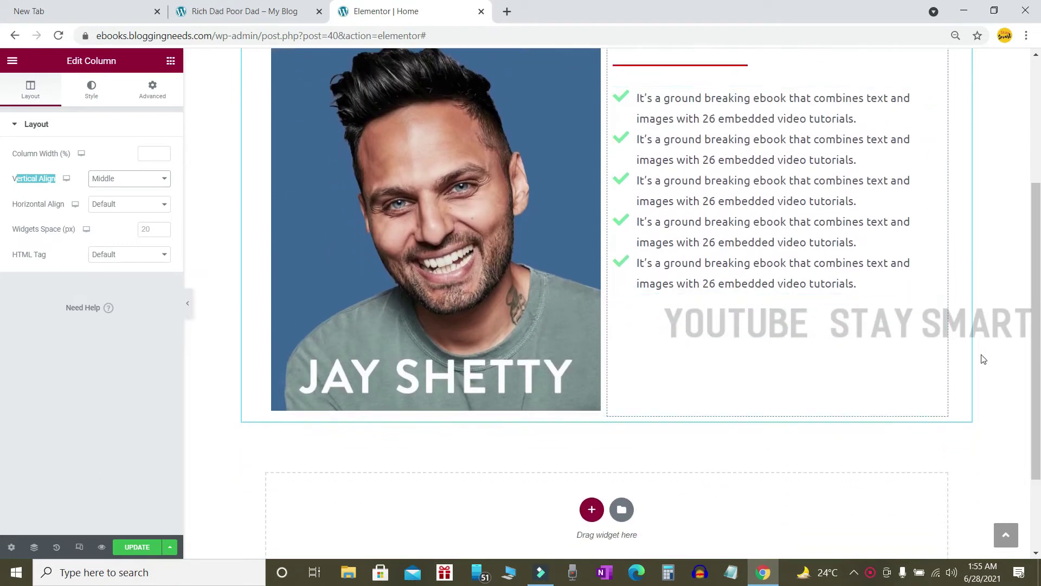
{"action": "left_click", "coordinate": [998, 351]}
{"action": "scroll", "coordinate": [996, 354], "scroll_direction": "up", "scroll_amount": 1}
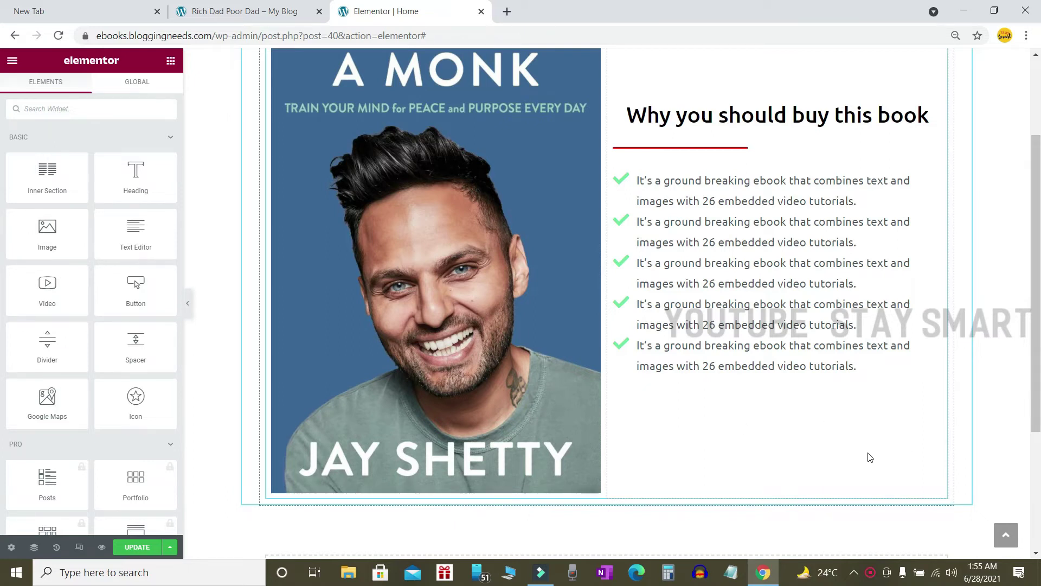
{"action": "scroll", "coordinate": [874, 448], "scroll_direction": "up", "scroll_amount": 1}
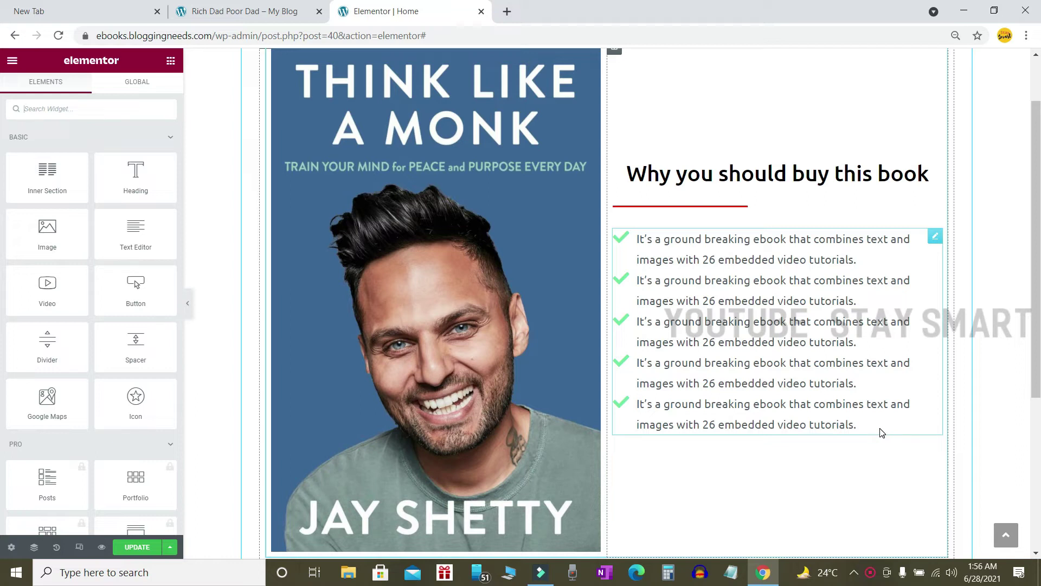
Add a Button widget below the icon list beside the book cover, keeping its type as Default
{"action": "scroll", "coordinate": [894, 424], "scroll_direction": "down", "scroll_amount": 3}
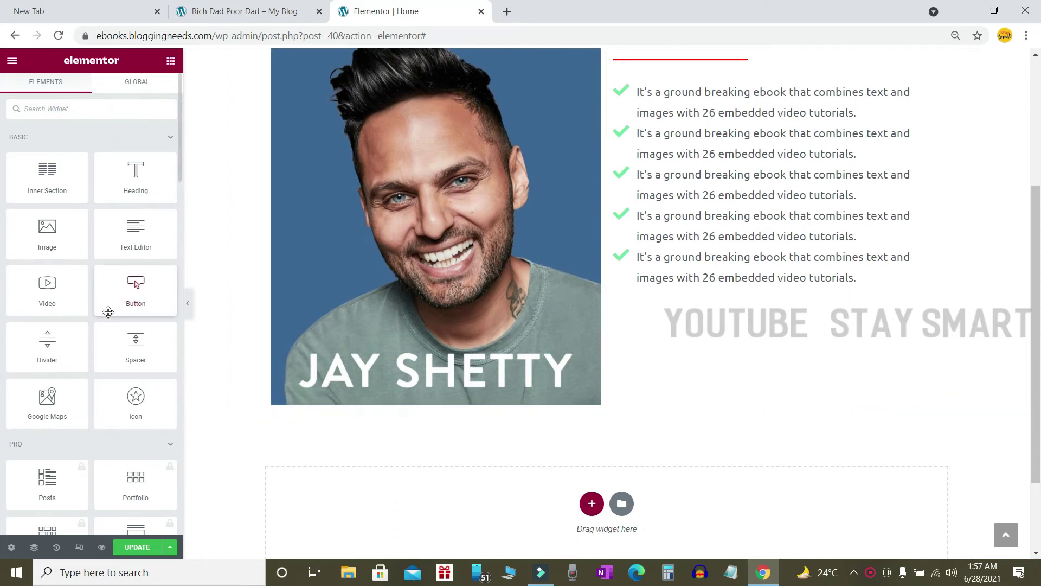
{"action": "left_click_drag", "start_coordinate": [127, 289], "coordinate": [792, 300]}
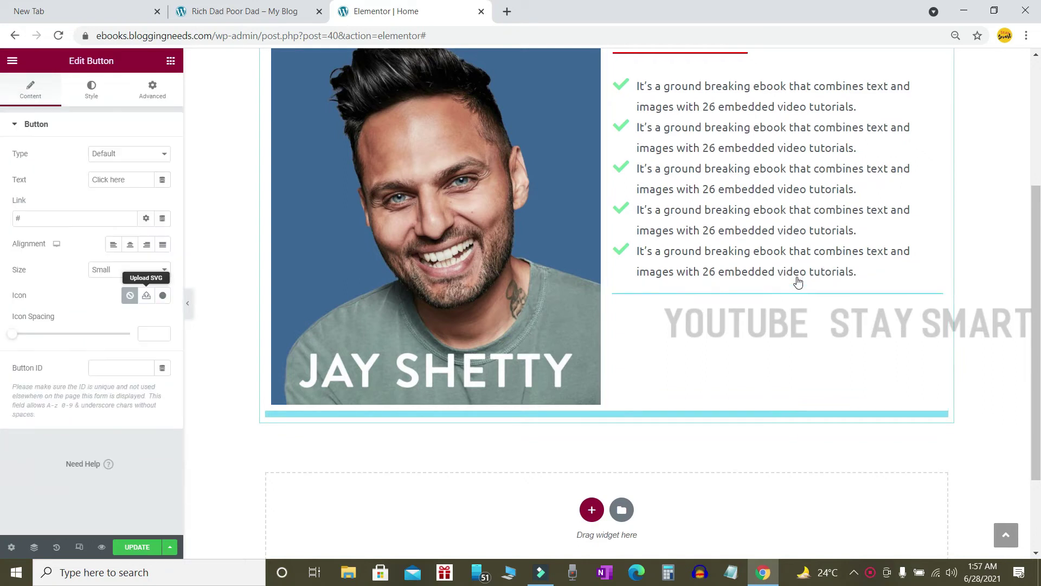
{"action": "scroll", "coordinate": [791, 299], "scroll_direction": "up", "scroll_amount": 2}
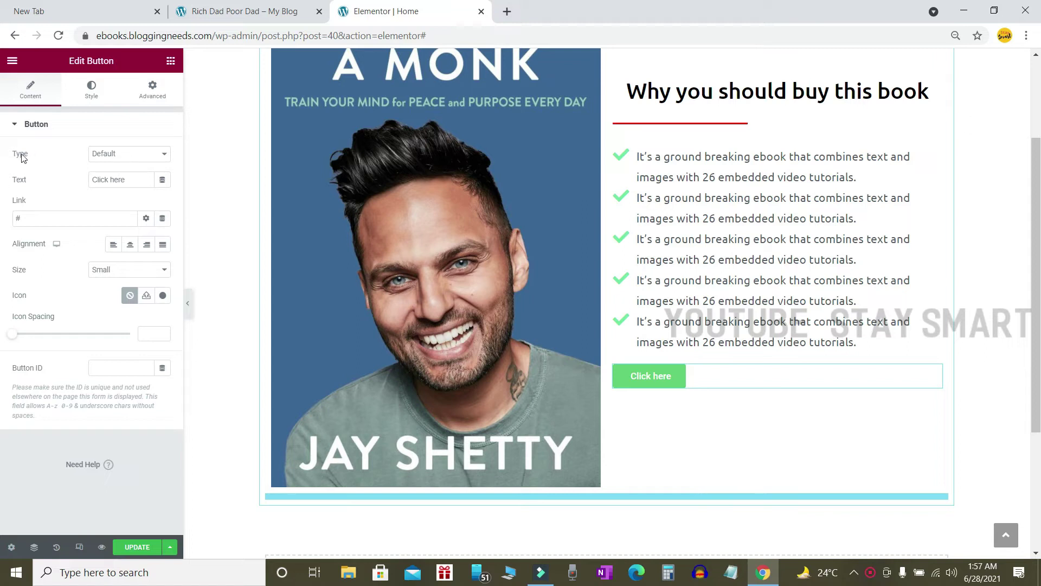
{"action": "left_click", "coordinate": [114, 155]}
{"action": "left_click", "coordinate": [114, 155]}
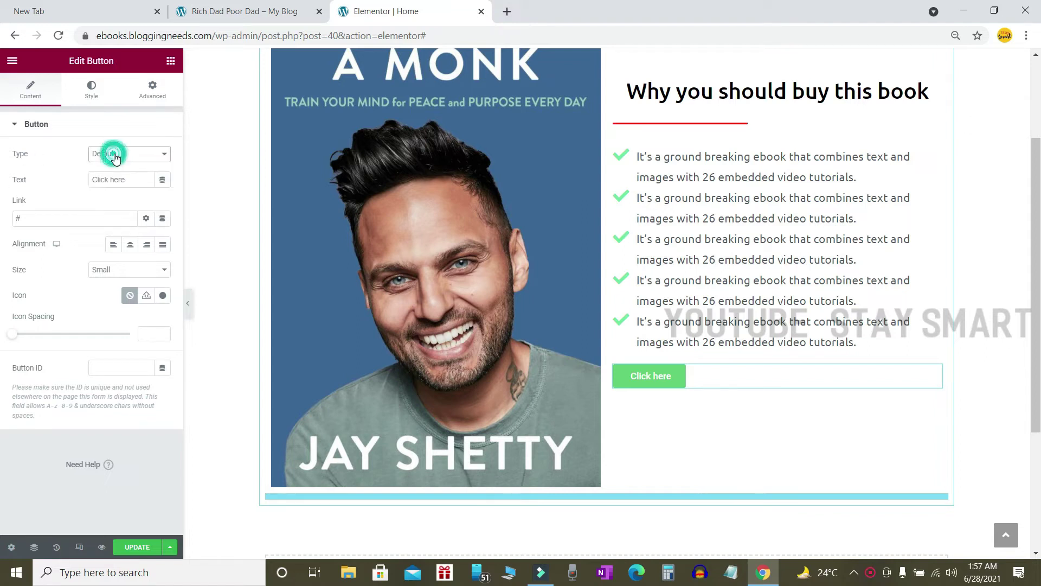
Set the new button's text to "Shop Now"
{"action": "left_click", "coordinate": [130, 183]}
{"action": "triple_click", "coordinate": [130, 184]}
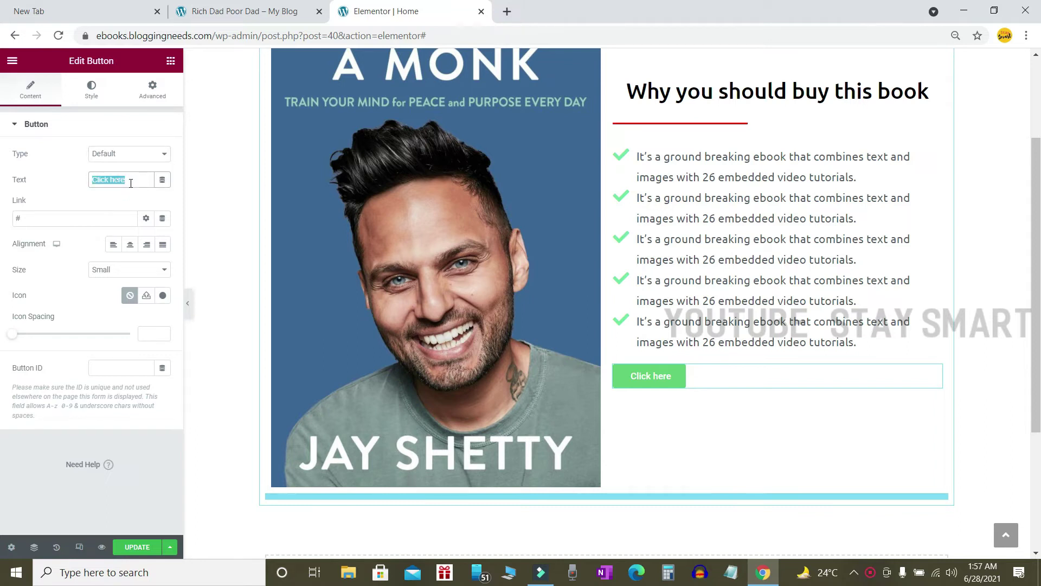
{"action": "type", "text": "ho"}
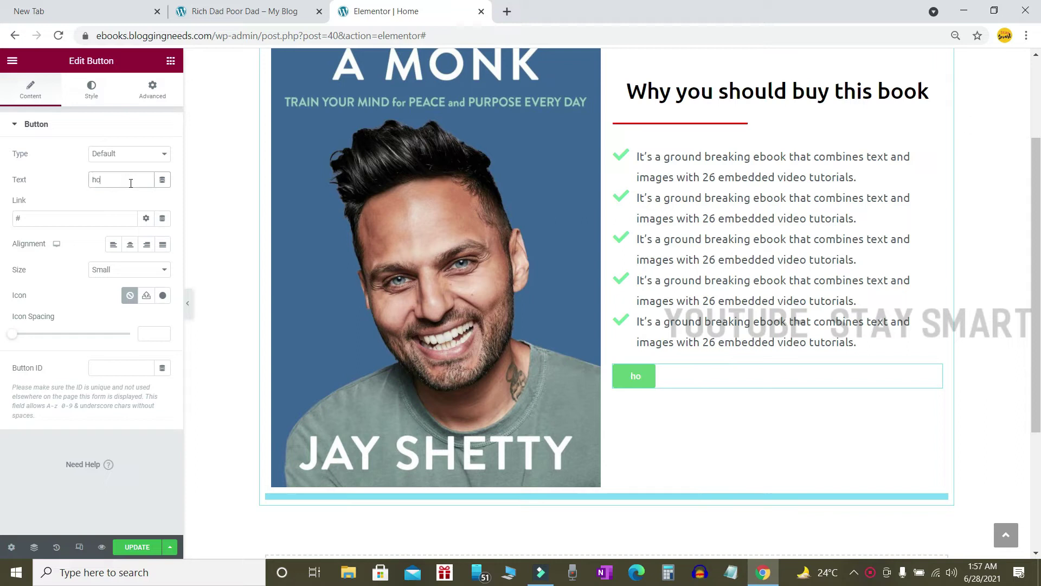
{"action": "key", "text": "BackSpace"}
{"action": "key", "text": "BackSpace"}
{"action": "type", "text": "S"}
{"action": "type", "text": "ho"}
{"action": "type", "text": "now"}
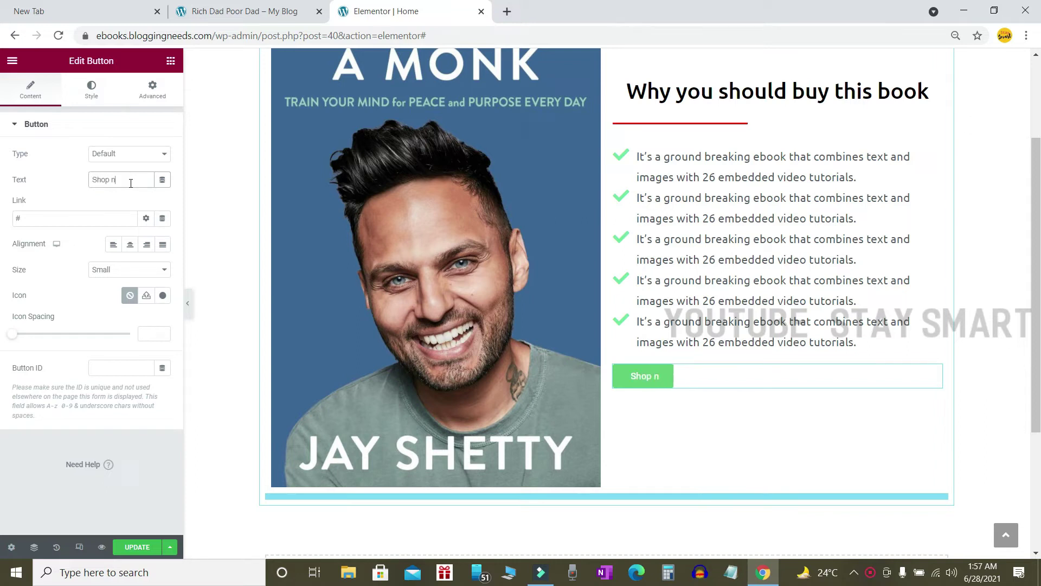
{"action": "key", "text": "BackSpace"}
{"action": "key", "text": "BackSpace"}
{"action": "key", "text": "BackSpace"}
{"action": "type", "text": "Now"}
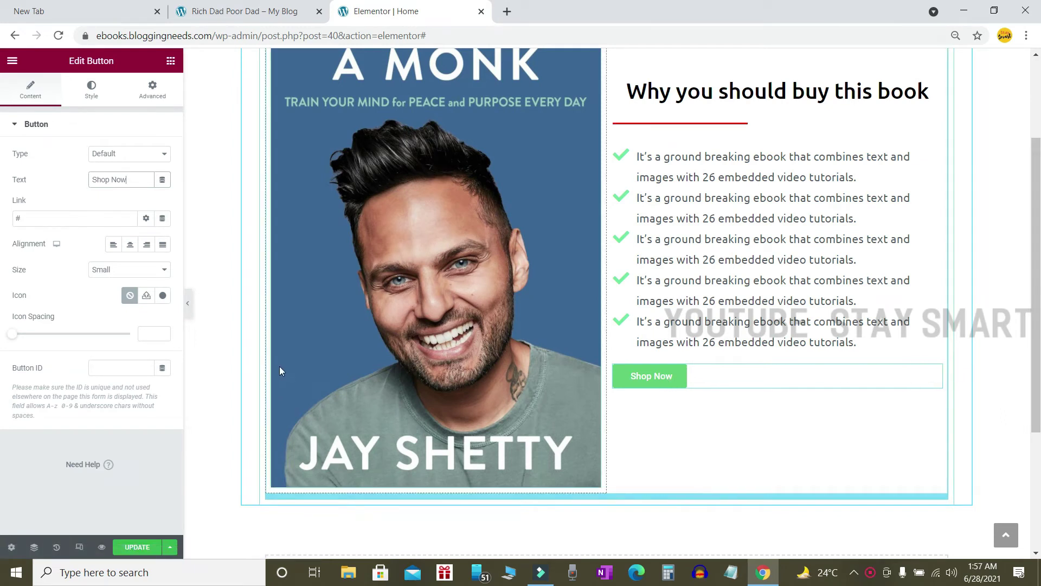
Align the Shop Now button to the right of its column
{"action": "left_click_drag", "start_coordinate": [16, 244], "coordinate": [42, 257]}
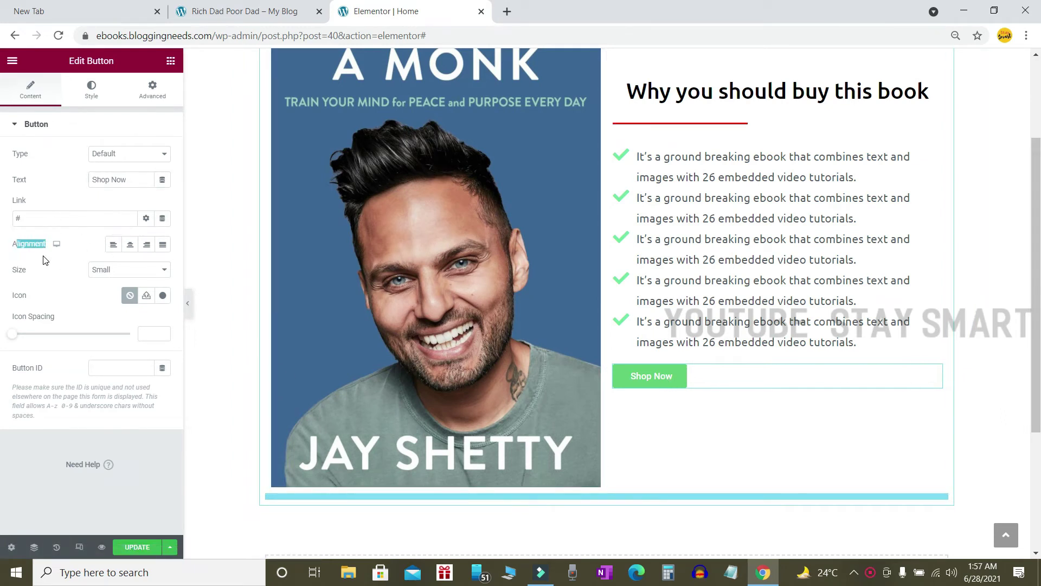
{"action": "left_click", "coordinate": [78, 247]}
{"action": "left_click", "coordinate": [148, 245]}
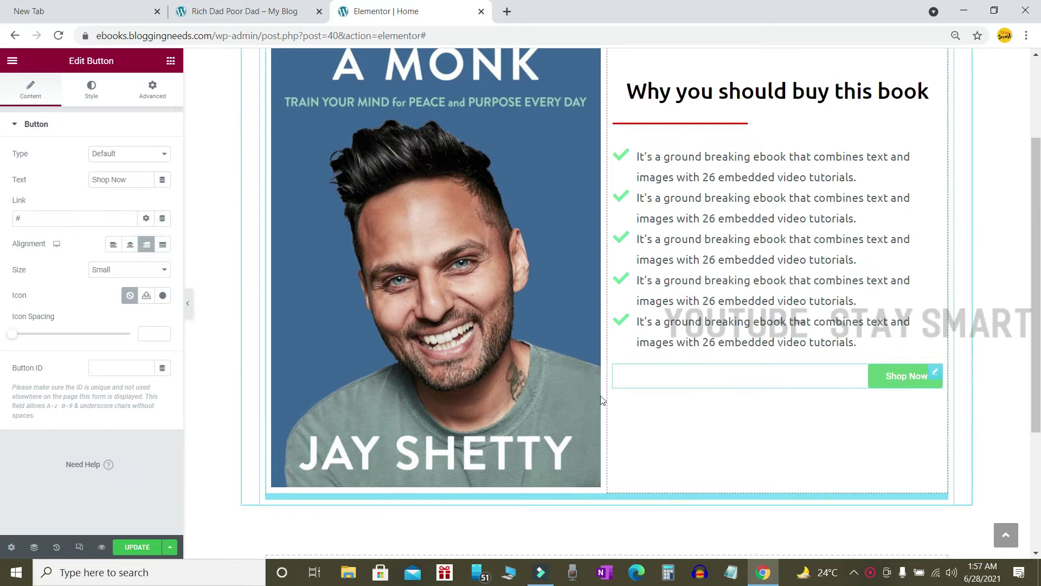
{"action": "scroll", "coordinate": [430, 386], "scroll_direction": "up", "scroll_amount": 2}
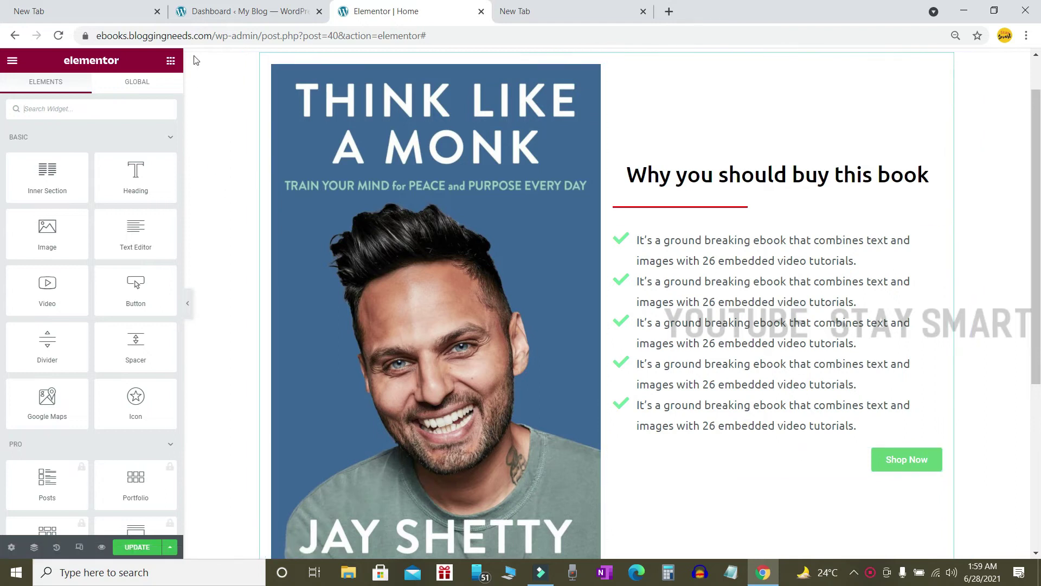
Switch to the WordPress dashboard, open the list of all pages and locate the Shop page
{"action": "left_click", "coordinate": [244, 12]}
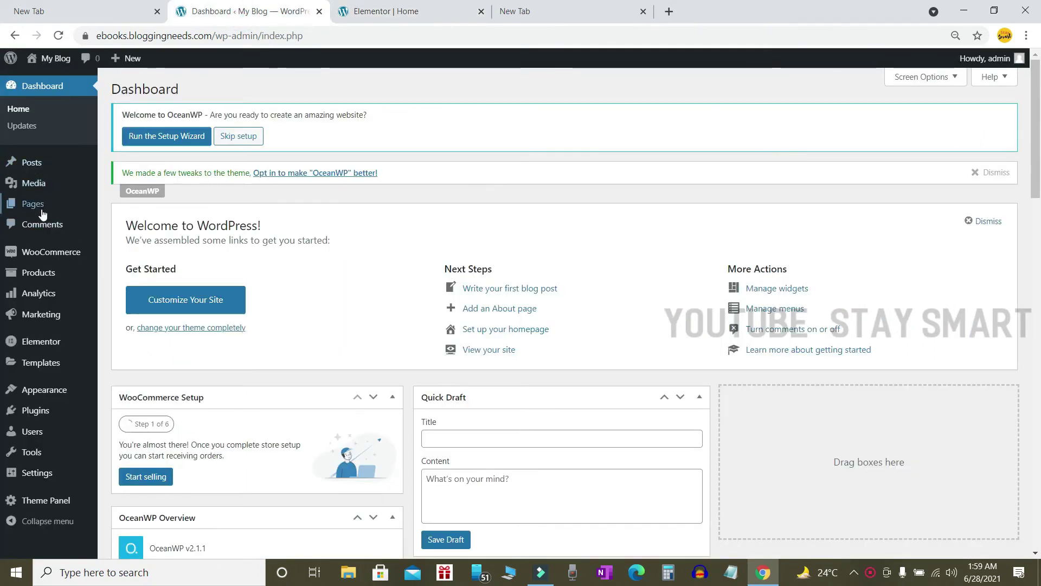
{"action": "mouse_move", "coordinate": [33, 203]}
{"action": "left_click", "coordinate": [124, 206]}
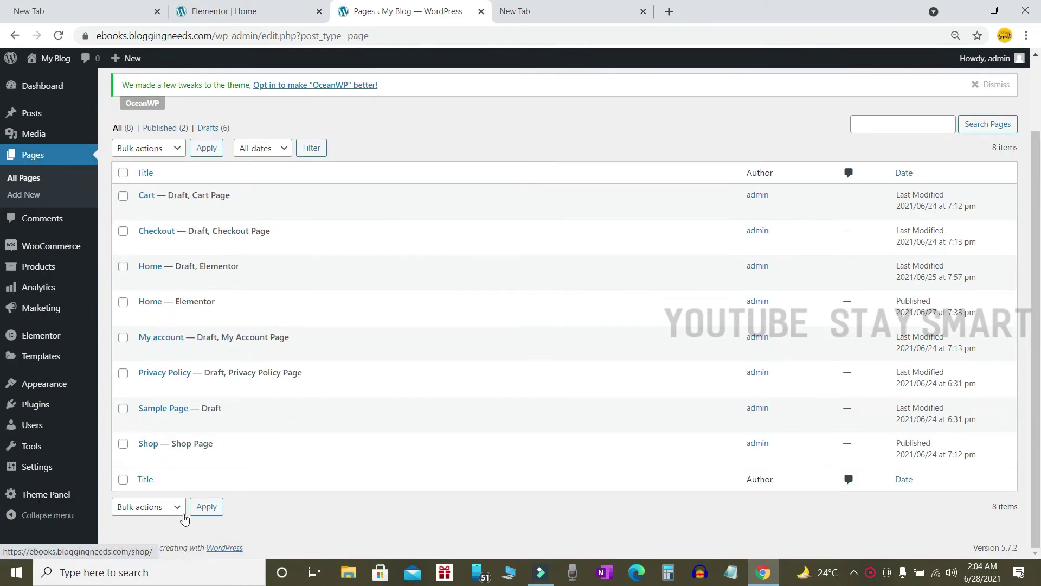
{"action": "mouse_move", "coordinate": [144, 447]}
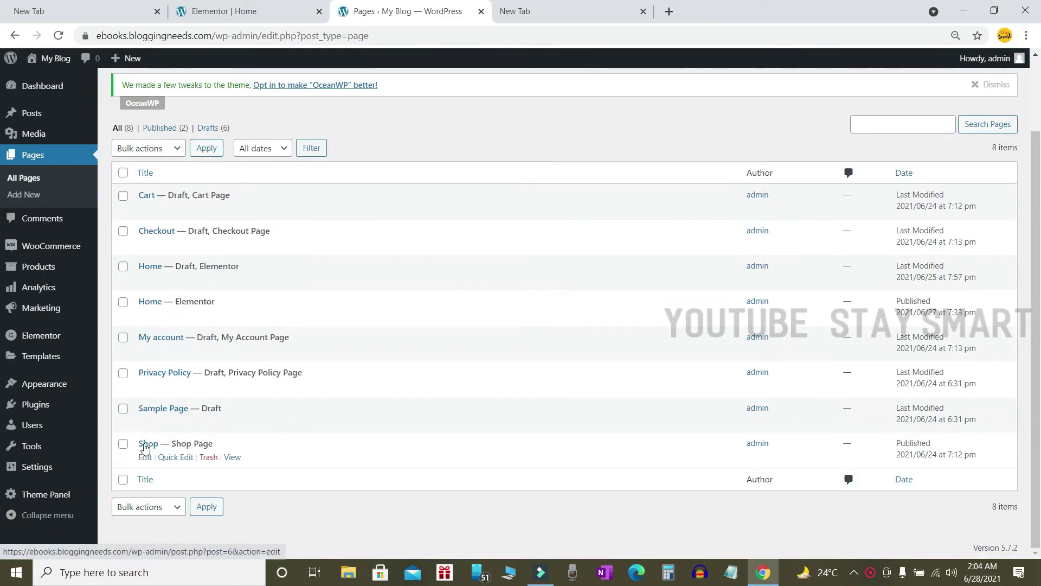
View the published Shop page, look over its products and copy the page's URL
{"action": "left_click", "coordinate": [230, 457]}
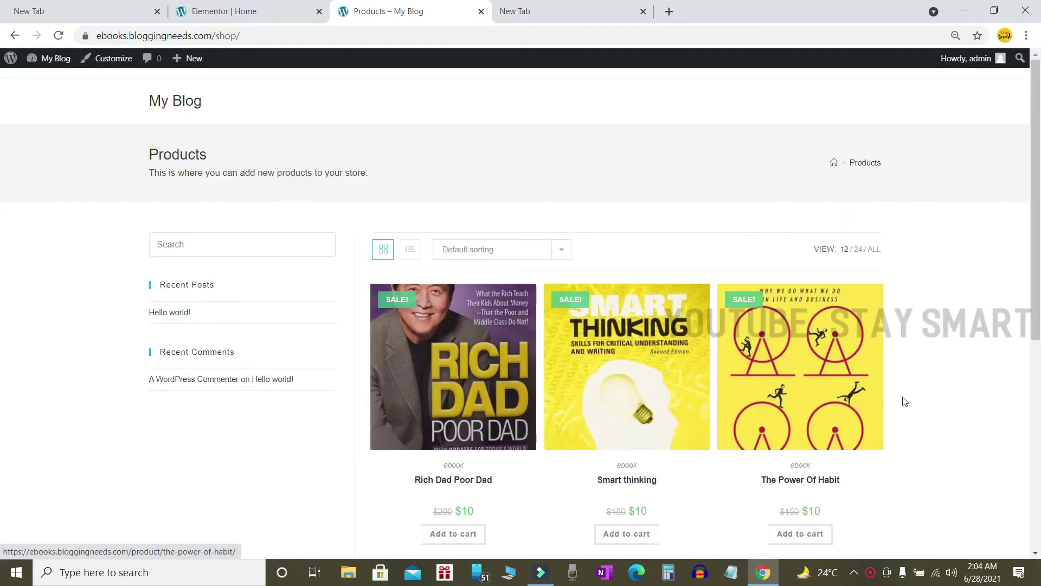
{"action": "scroll", "coordinate": [609, 290], "scroll_direction": "down", "scroll_amount": 8}
{"action": "scroll", "coordinate": [881, 358], "scroll_direction": "up", "scroll_amount": 8}
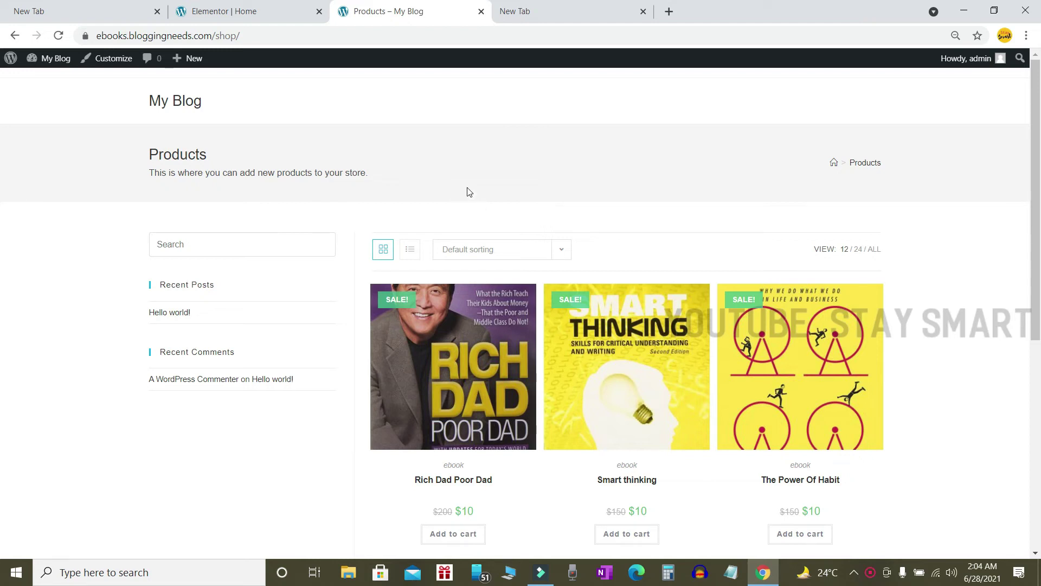
{"action": "left_click", "coordinate": [201, 36]}
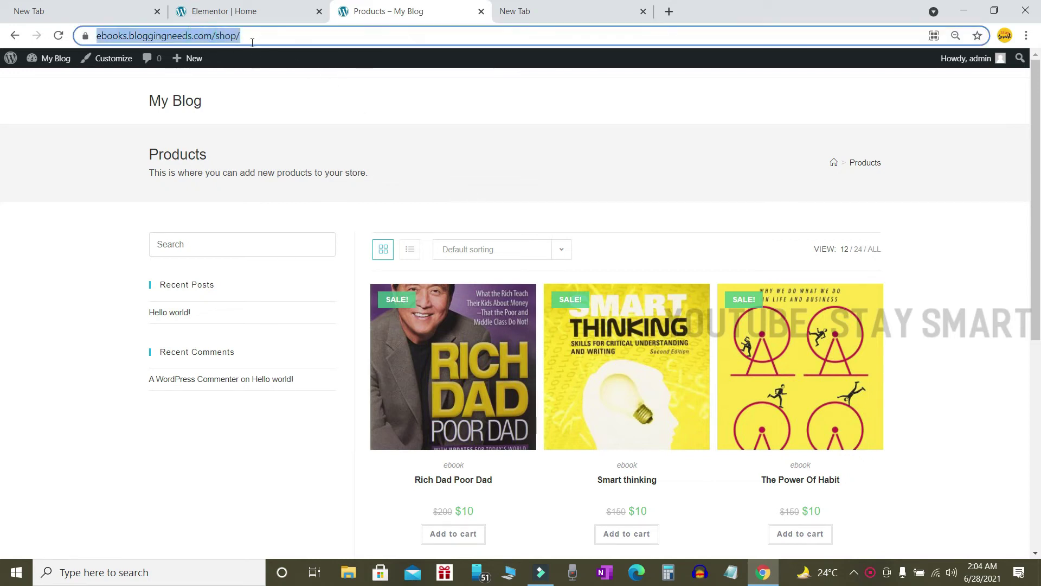
{"action": "right_click", "coordinate": [214, 37]}
{"action": "left_click", "coordinate": [250, 113]}
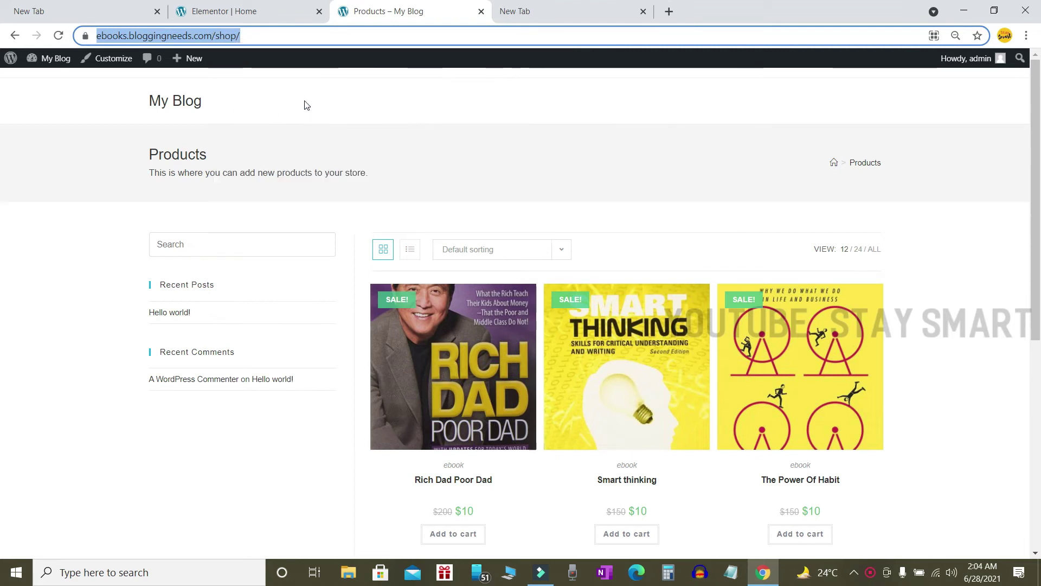
Link the Shop Now button on the Elementor home page to the copied shop URL and update the page
{"action": "left_click", "coordinate": [263, 12]}
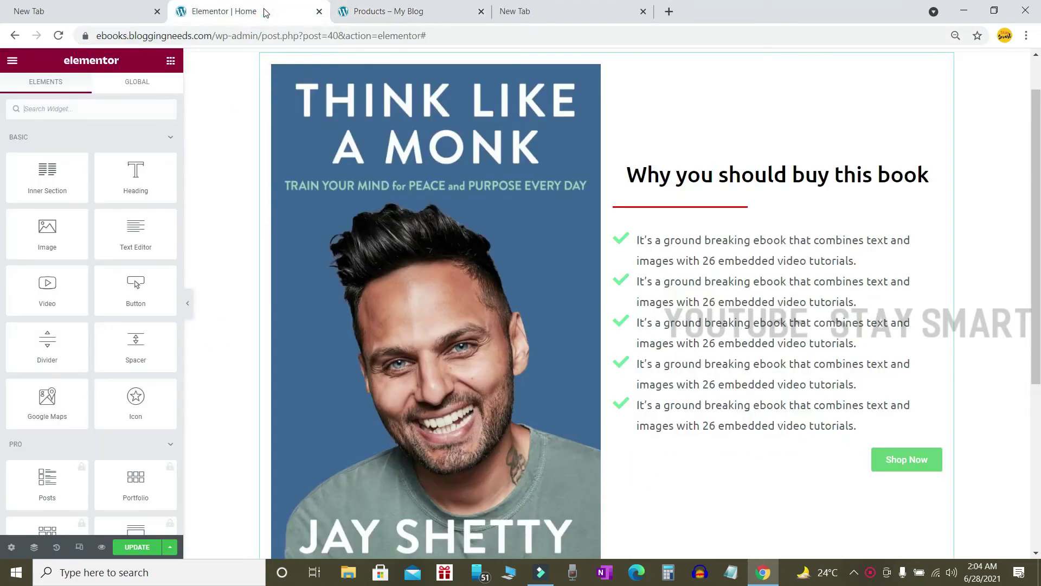
{"action": "scroll", "coordinate": [716, 109], "scroll_direction": "down", "scroll_amount": 3}
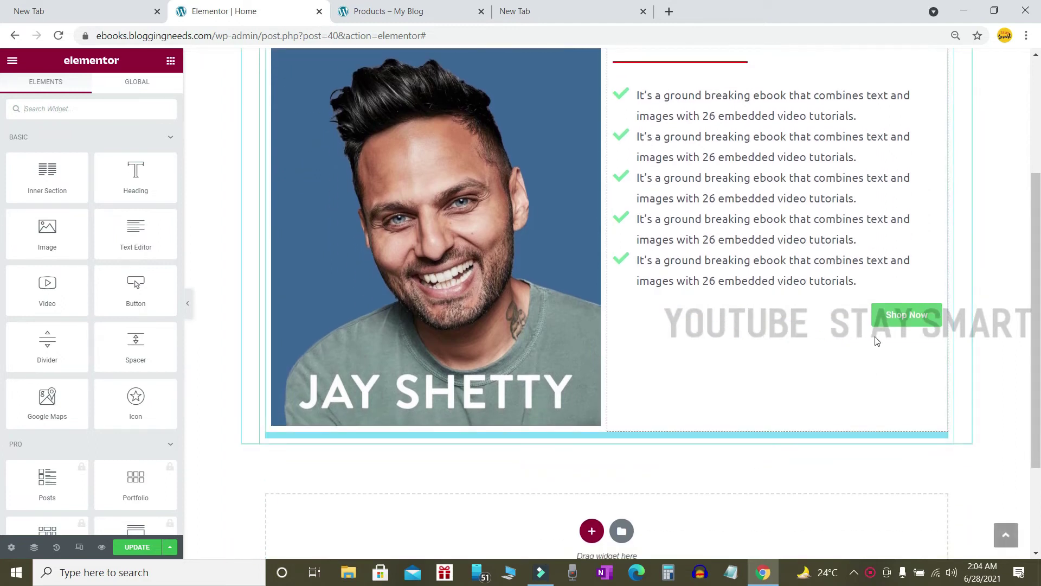
{"action": "left_click", "coordinate": [935, 313]}
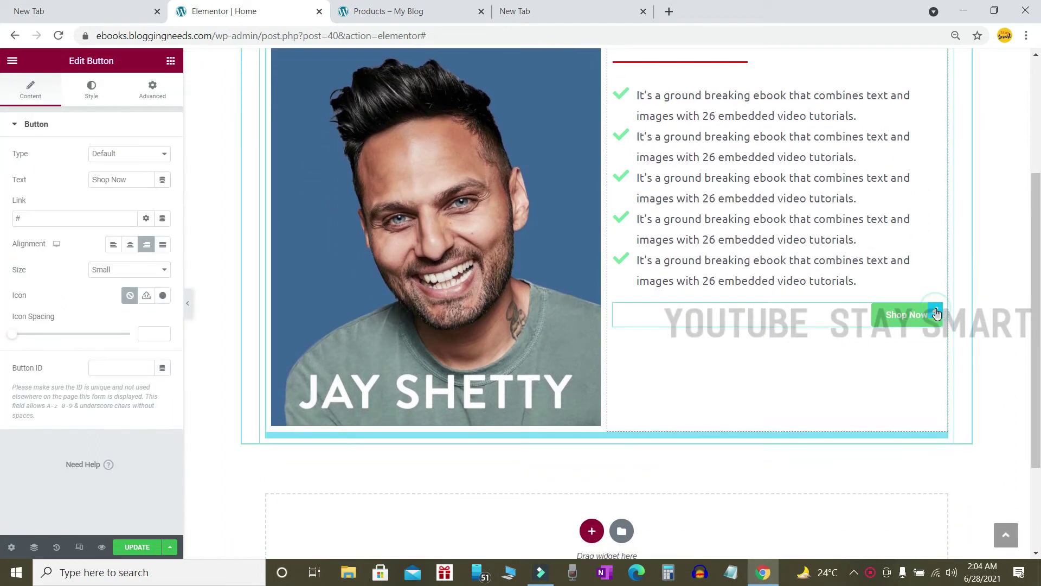
{"action": "double_click", "coordinate": [63, 218]}
{"action": "key", "text": "ctrl+v"}
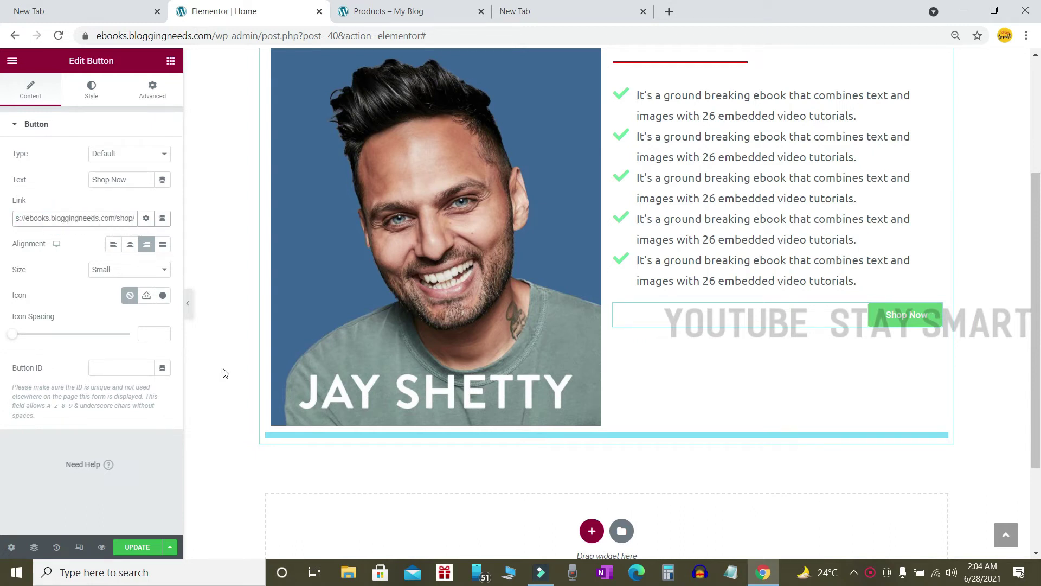
{"action": "left_click", "coordinate": [144, 547]}
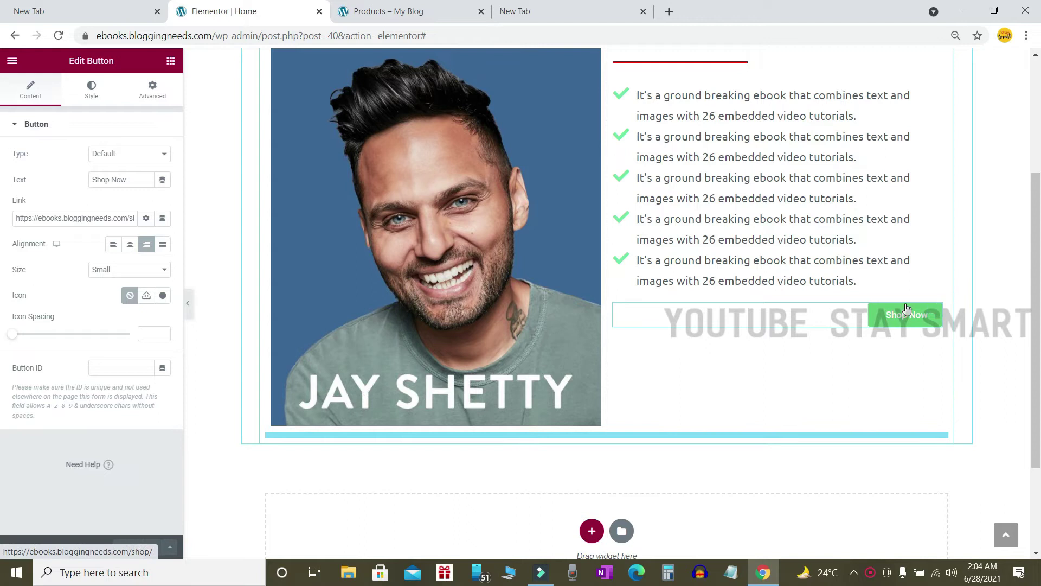
{"action": "scroll", "coordinate": [382, 413], "scroll_direction": "up", "scroll_amount": 4}
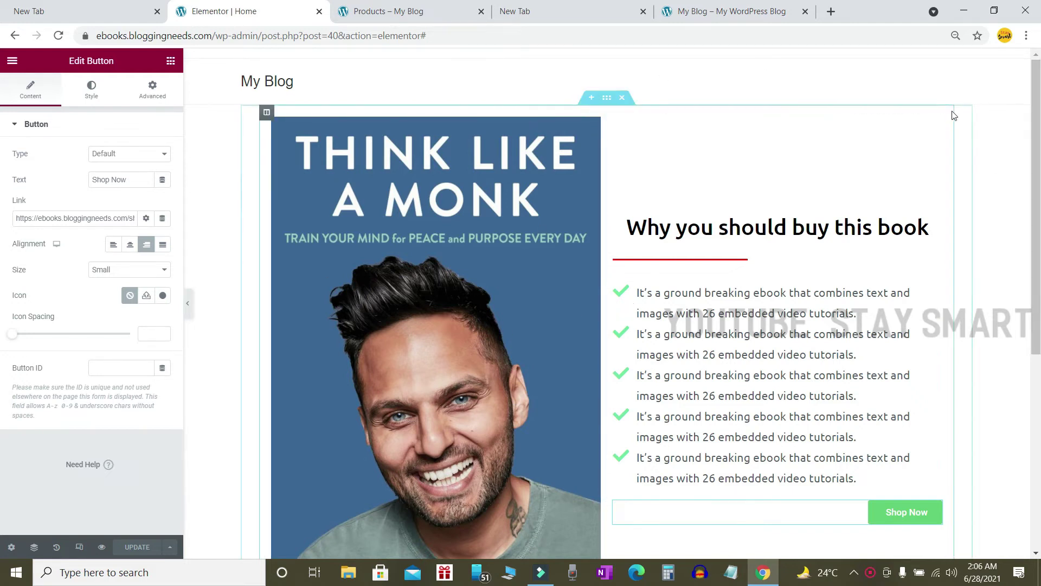
{"action": "left_click", "coordinate": [1011, 98]}
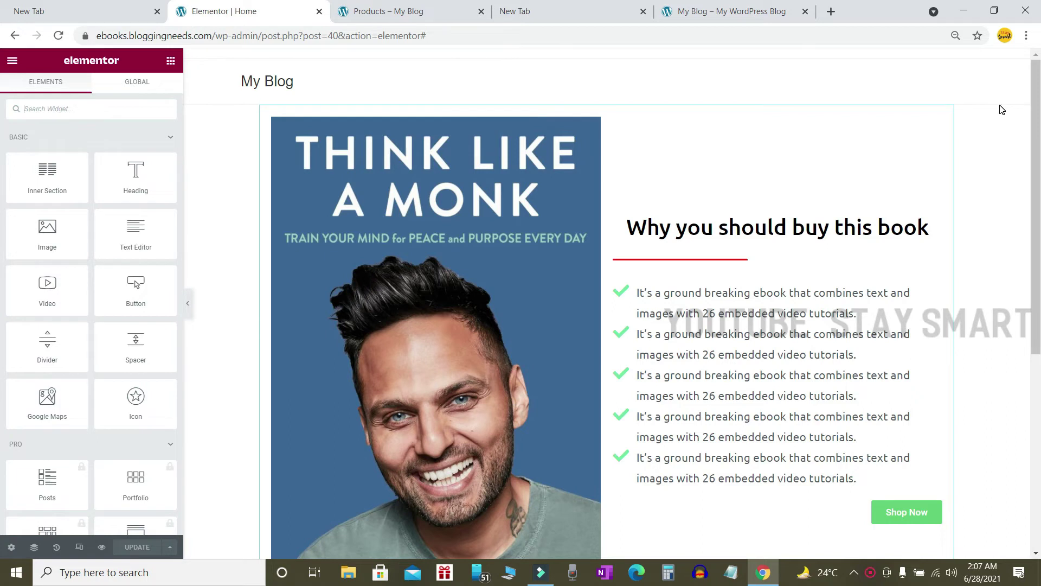
Reload the site's front page and compare it with the shop page and the Elementor home page design
{"action": "left_click", "coordinate": [762, 11]}
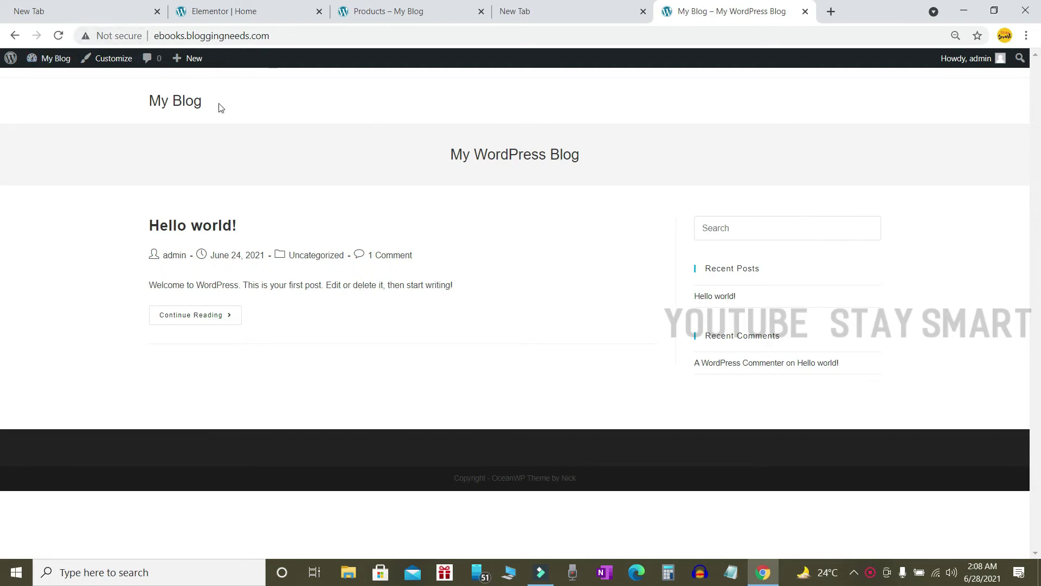
{"action": "left_click", "coordinate": [58, 36]}
{"action": "left_click", "coordinate": [402, 9]}
{"action": "left_click", "coordinate": [219, 5]}
{"action": "scroll", "coordinate": [895, 278], "scroll_direction": "down", "scroll_amount": 6}
{"action": "scroll", "coordinate": [895, 286], "scroll_direction": "up", "scroll_amount": 6}
{"action": "left_click", "coordinate": [727, 11]}
Go to the WordPress dashboard and open the Reading settings at the homepage display option
{"action": "left_click", "coordinate": [55, 61]}
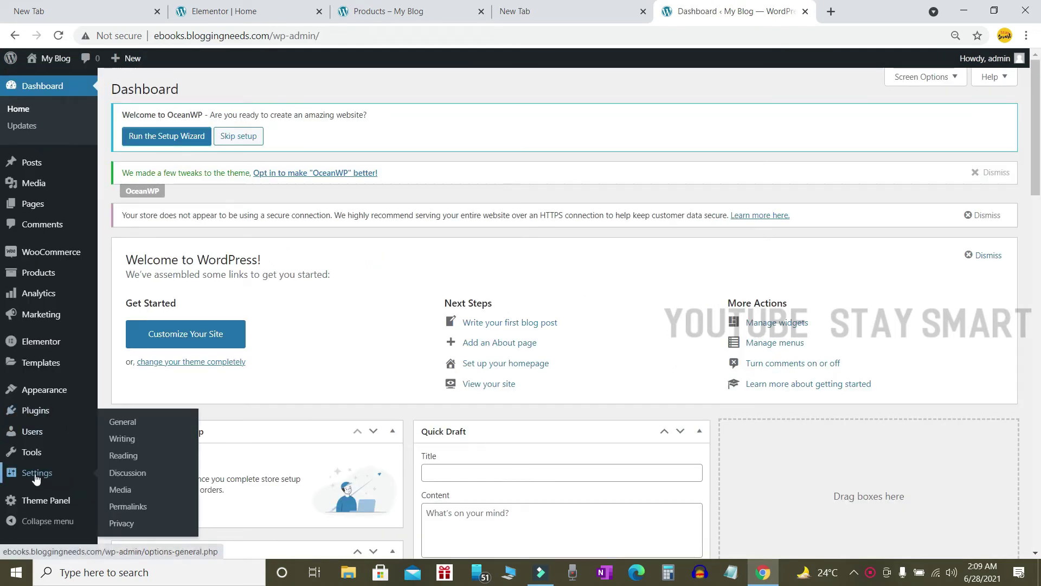
{"action": "left_click", "coordinate": [134, 456]}
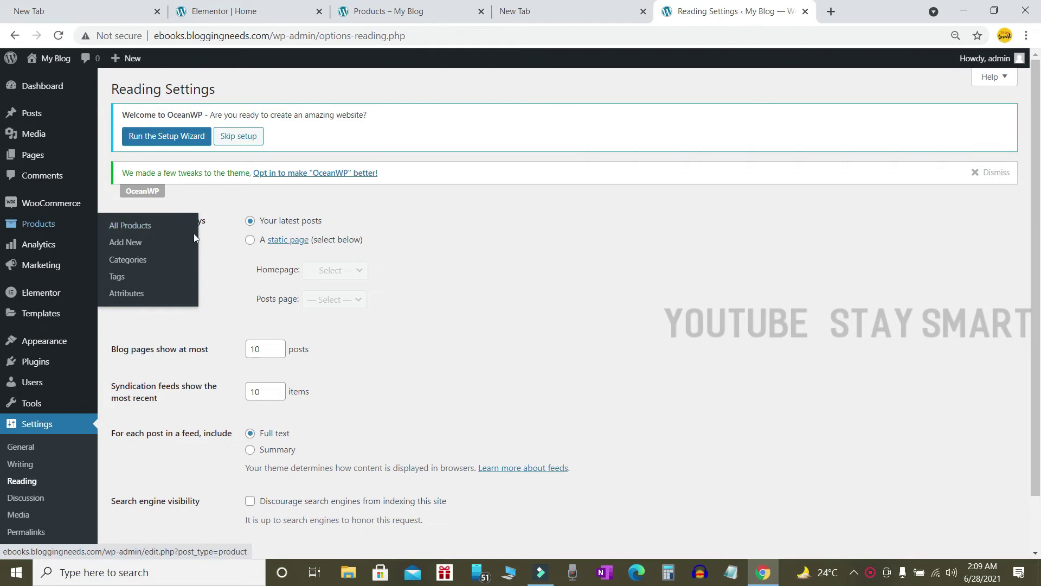
{"action": "left_click_drag", "start_coordinate": [112, 221], "coordinate": [199, 222]}
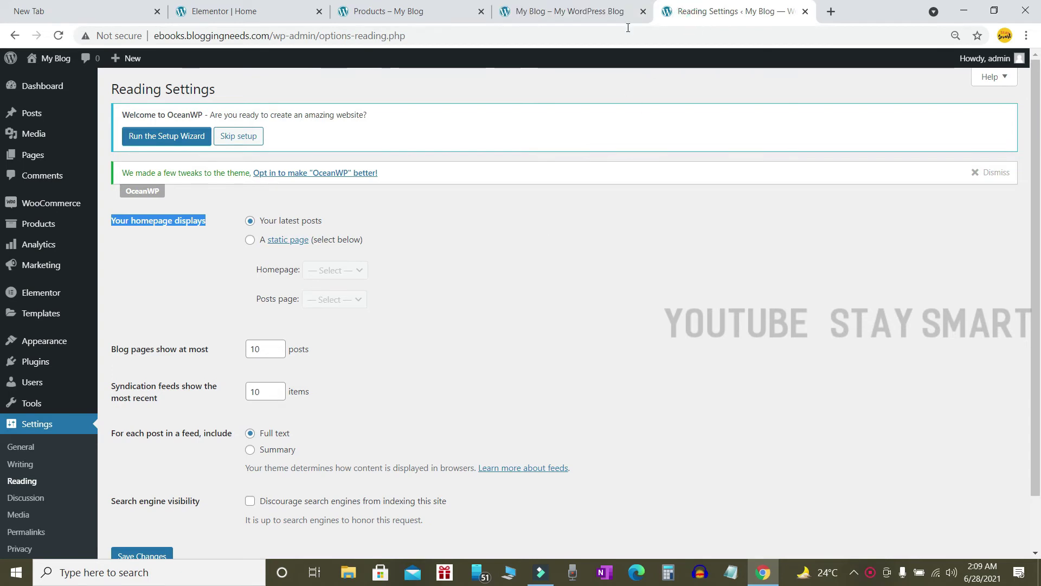
Examine the blog post shown on the site's front page and return to the Reading settings
{"action": "left_click", "coordinate": [570, 15]}
{"action": "left_click", "coordinate": [150, 223]}
{"action": "left_click_drag", "start_coordinate": [236, 227], "coordinate": [174, 230]}
{"action": "left_click_drag", "start_coordinate": [325, 281], "coordinate": [98, 320]}
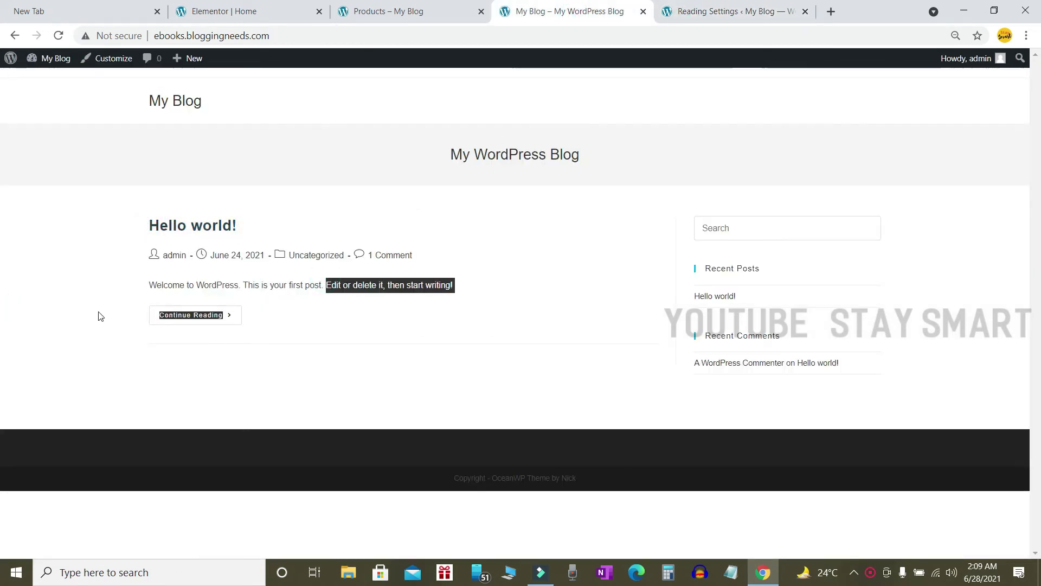
{"action": "left_click", "coordinate": [672, 10]}
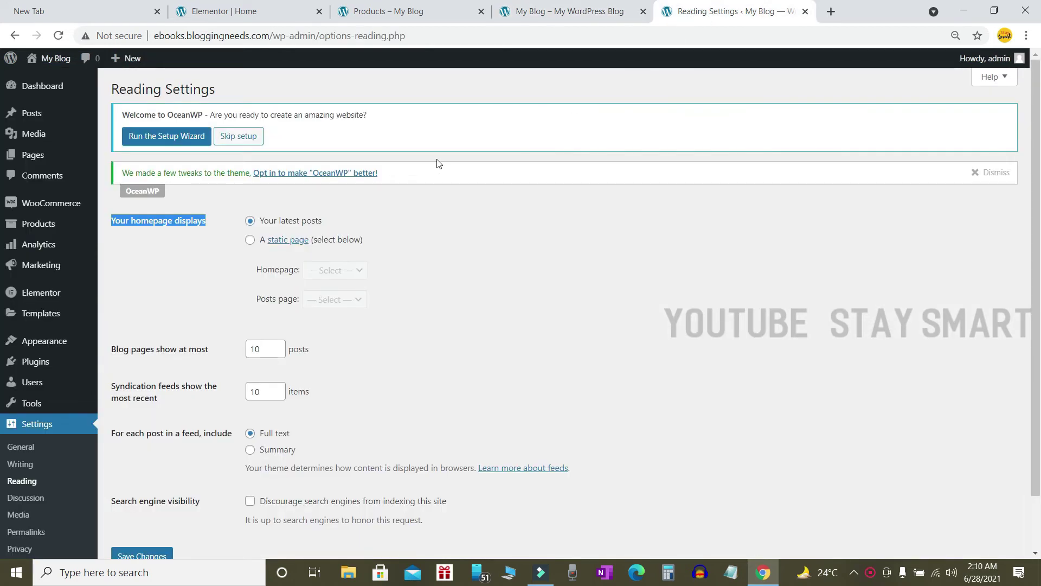
Make the homepage display a static page, choose Home as the homepage and save the changes
{"action": "left_click", "coordinate": [251, 241]}
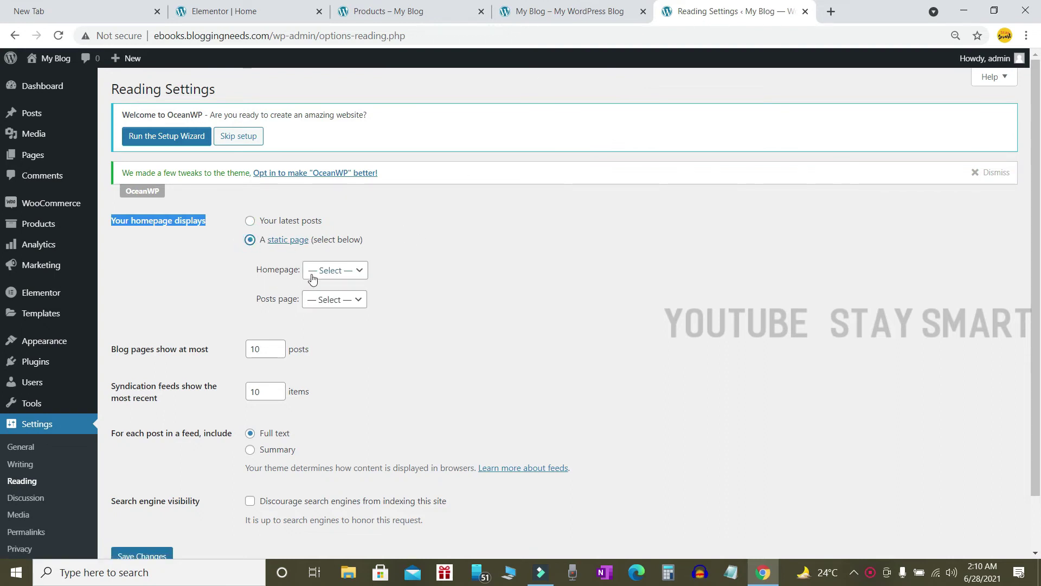
{"action": "left_click", "coordinate": [364, 271]}
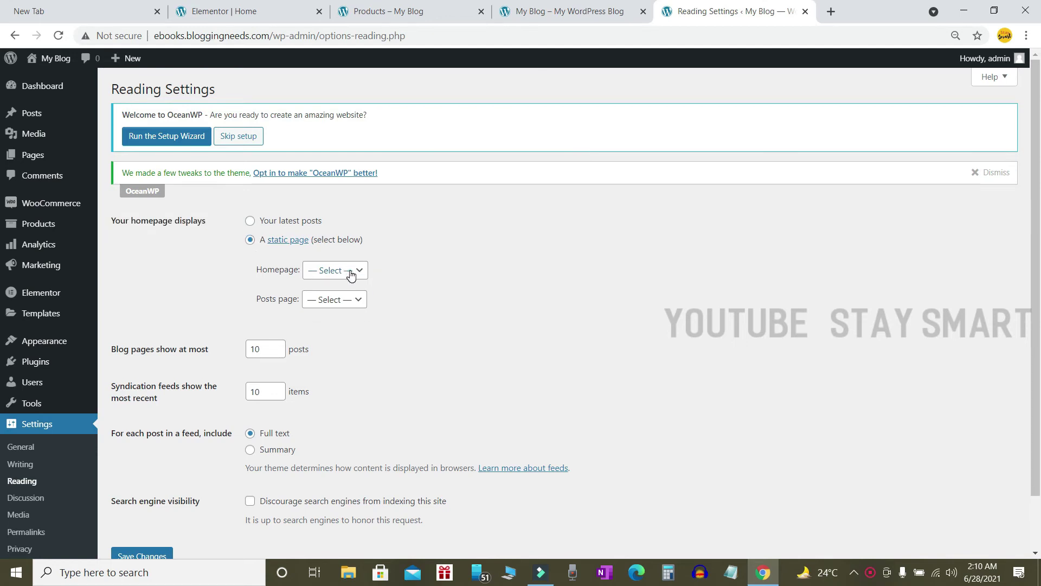
{"action": "left_click", "coordinate": [359, 271]}
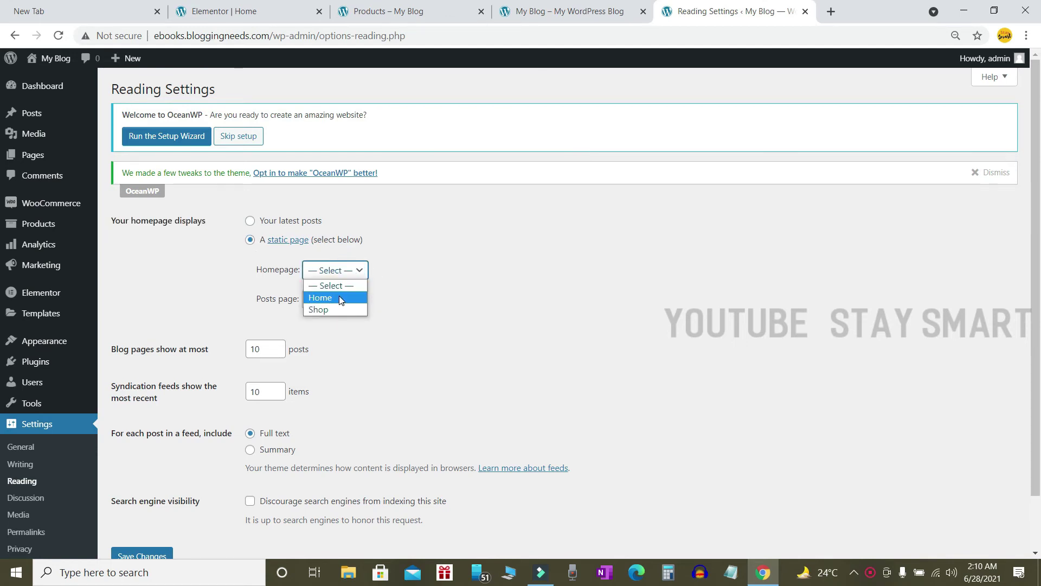
{"action": "left_click", "coordinate": [324, 298]}
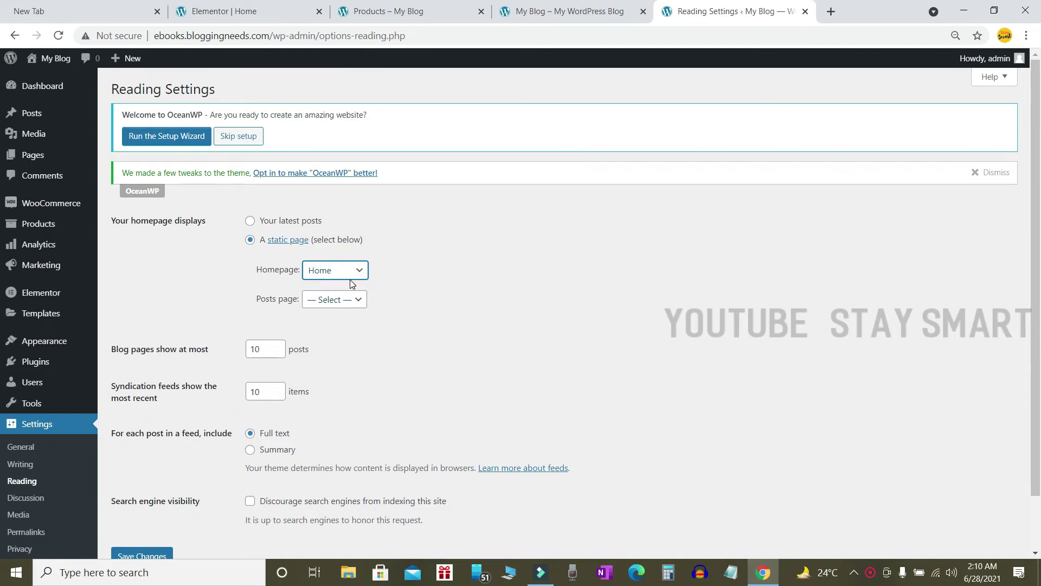
{"action": "scroll", "coordinate": [405, 263], "scroll_direction": "down", "scroll_amount": 2}
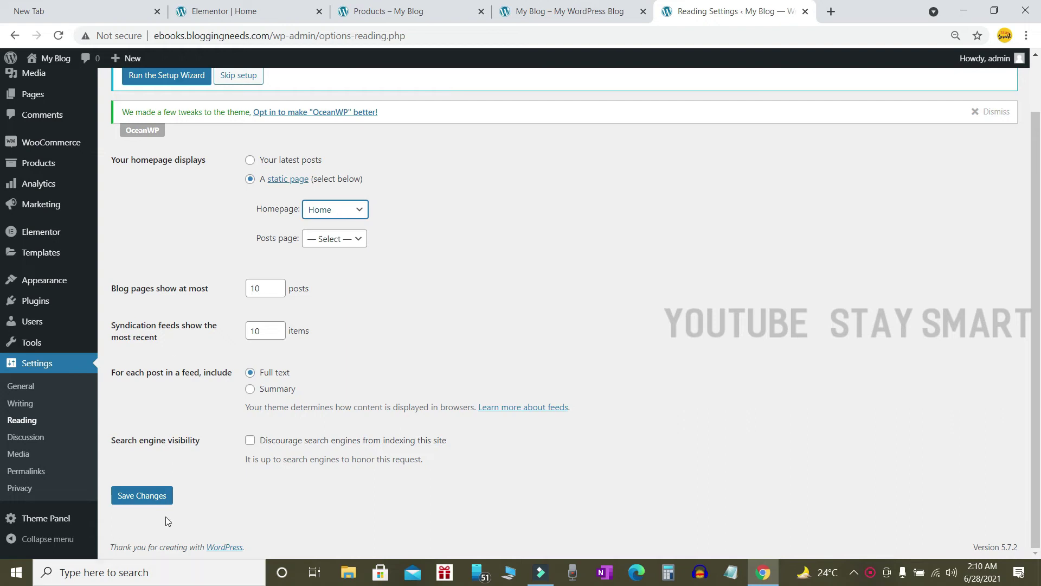
{"action": "left_click", "coordinate": [152, 497]}
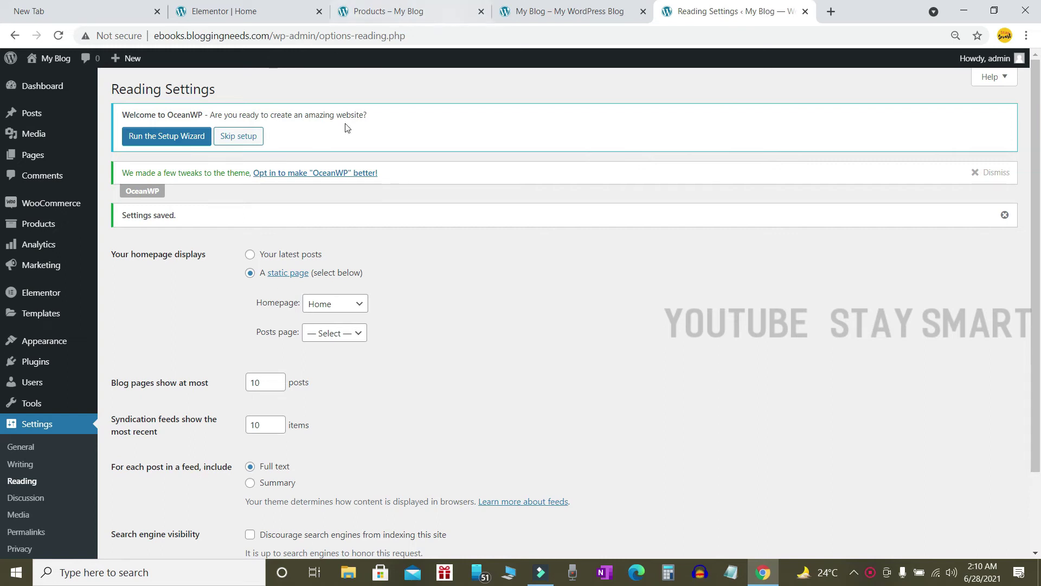
Reload the site's front page and look over the book image, heading, feature list and Shop Now button
{"action": "left_click", "coordinate": [539, 11]}
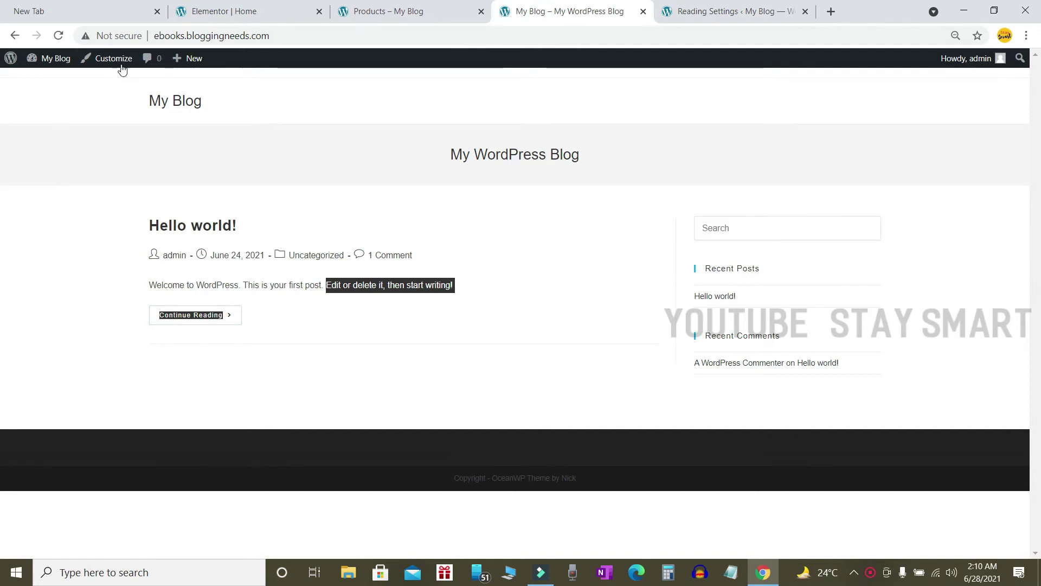
{"action": "left_click", "coordinate": [59, 40]}
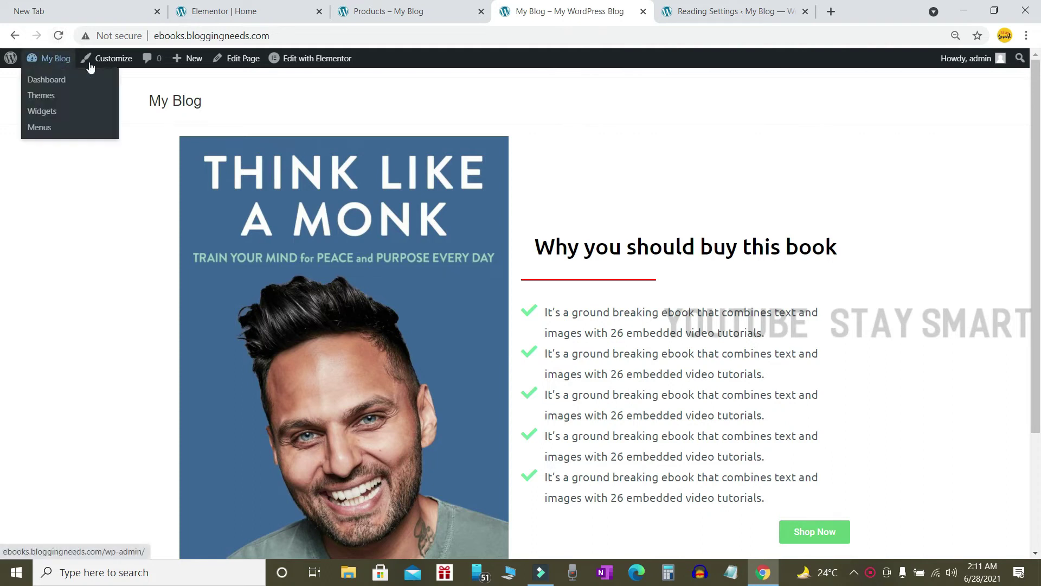
{"action": "scroll", "coordinate": [163, 88], "scroll_direction": "down", "scroll_amount": 2}
{"action": "scroll", "coordinate": [489, 135], "scroll_direction": "down", "scroll_amount": 1}
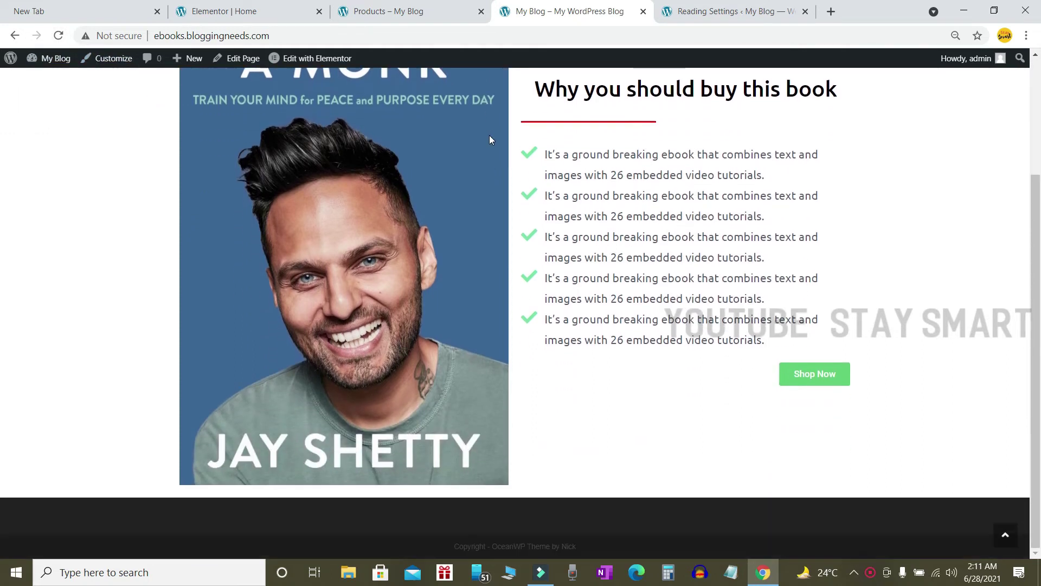
{"action": "scroll", "coordinate": [489, 135], "scroll_direction": "up", "scroll_amount": 3}
{"action": "scroll", "coordinate": [489, 134], "scroll_direction": "down", "scroll_amount": 3}
{"action": "scroll", "coordinate": [489, 135], "scroll_direction": "up", "scroll_amount": 3}
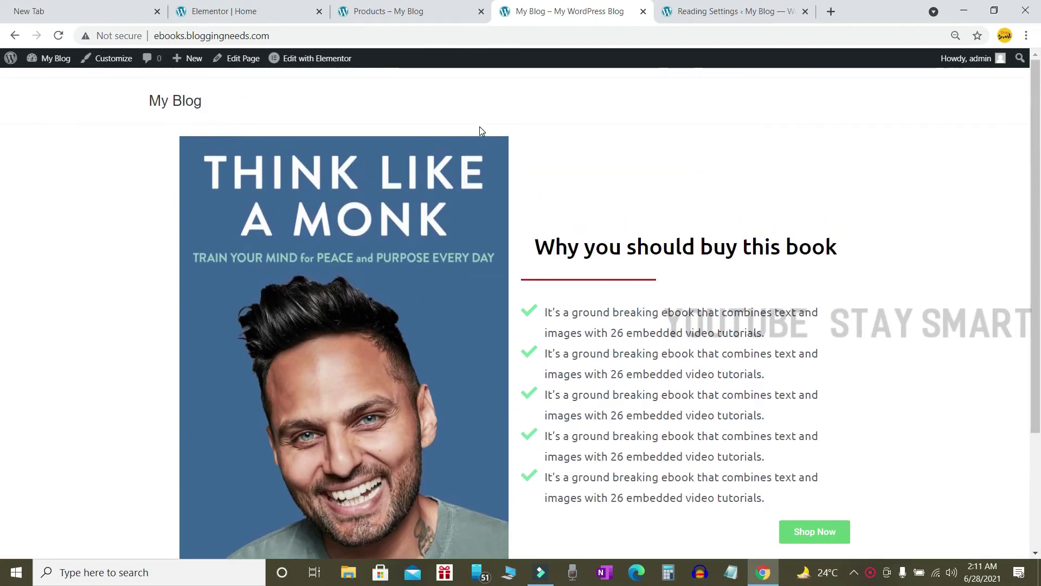
{"action": "scroll", "coordinate": [478, 130], "scroll_direction": "down", "scroll_amount": 1}
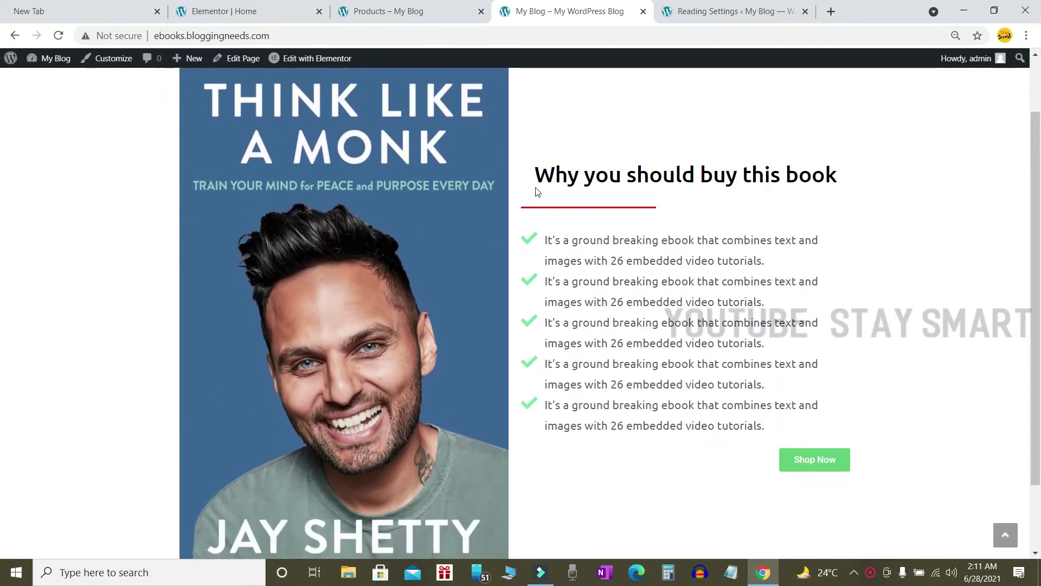
Test the Shop Now button, look through the shop's products and return to the home page
{"action": "left_click", "coordinate": [808, 460]}
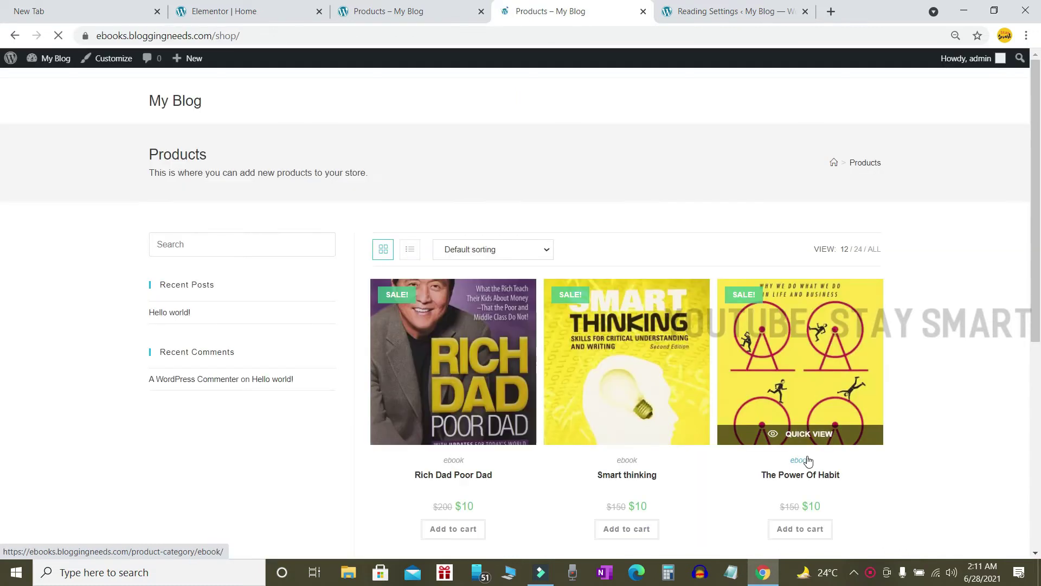
{"action": "scroll", "coordinate": [1000, 314], "scroll_direction": "down", "scroll_amount": 7}
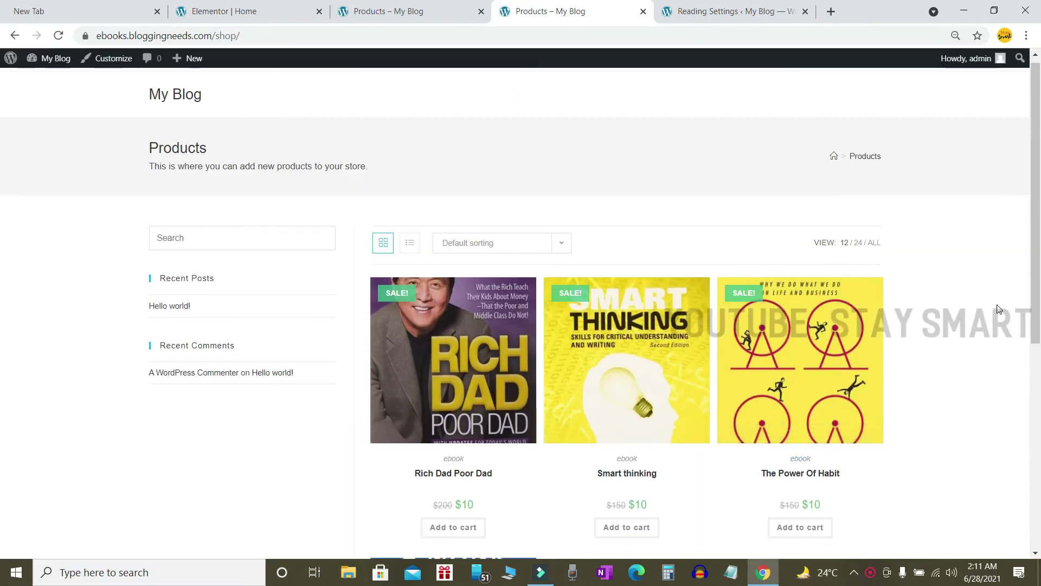
{"action": "scroll", "coordinate": [1000, 314], "scroll_direction": "up", "scroll_amount": 7}
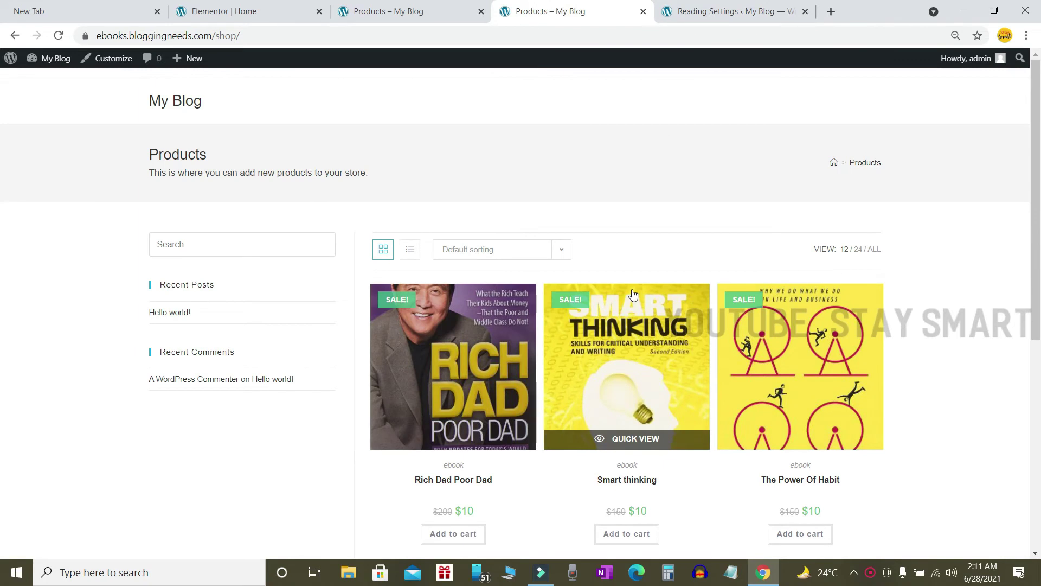
{"action": "left_click", "coordinate": [14, 35]}
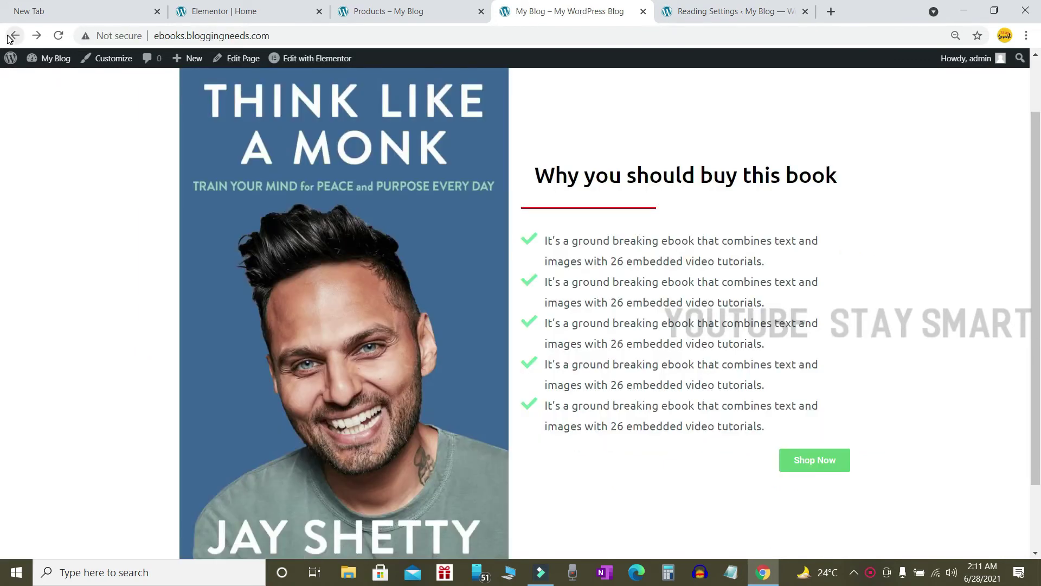
{"action": "scroll", "coordinate": [104, 232], "scroll_direction": "up", "scroll_amount": 1}
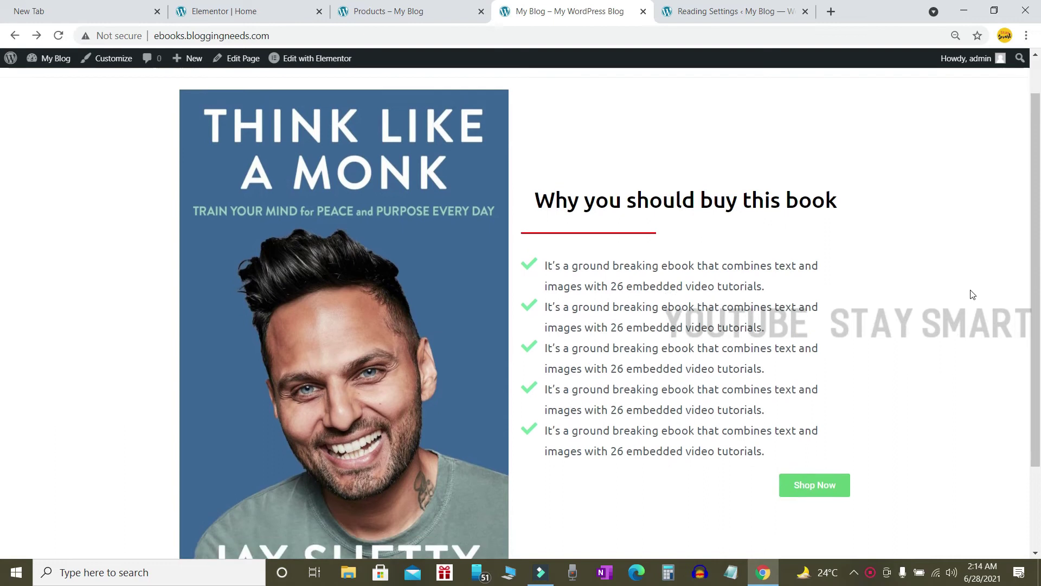
{"action": "scroll", "coordinate": [971, 290], "scroll_direction": "down", "scroll_amount": 2}
{"action": "scroll", "coordinate": [971, 290], "scroll_direction": "up", "scroll_amount": 3}
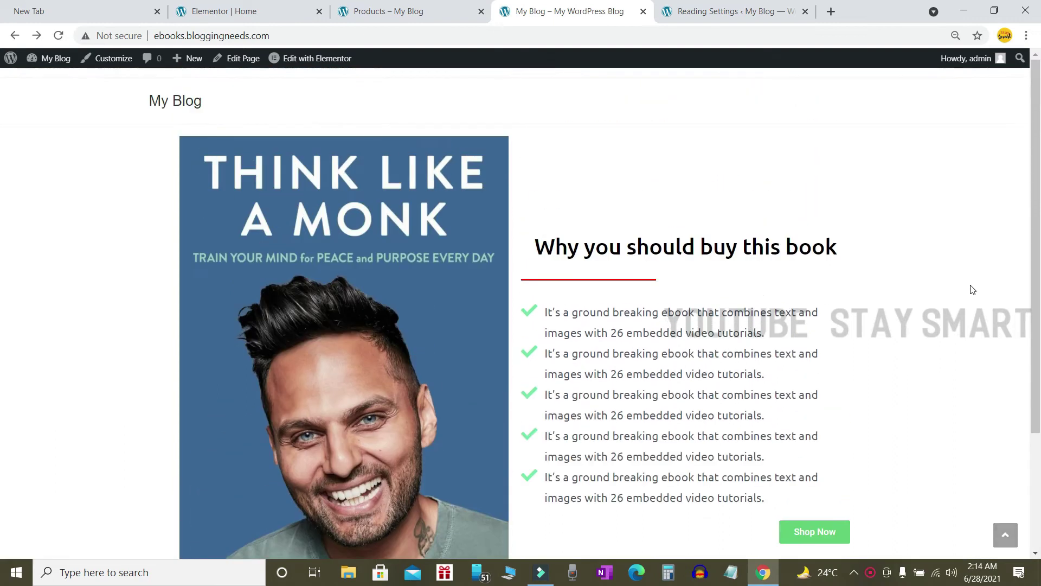
{"action": "scroll", "coordinate": [972, 289], "scroll_direction": "down", "scroll_amount": 2}
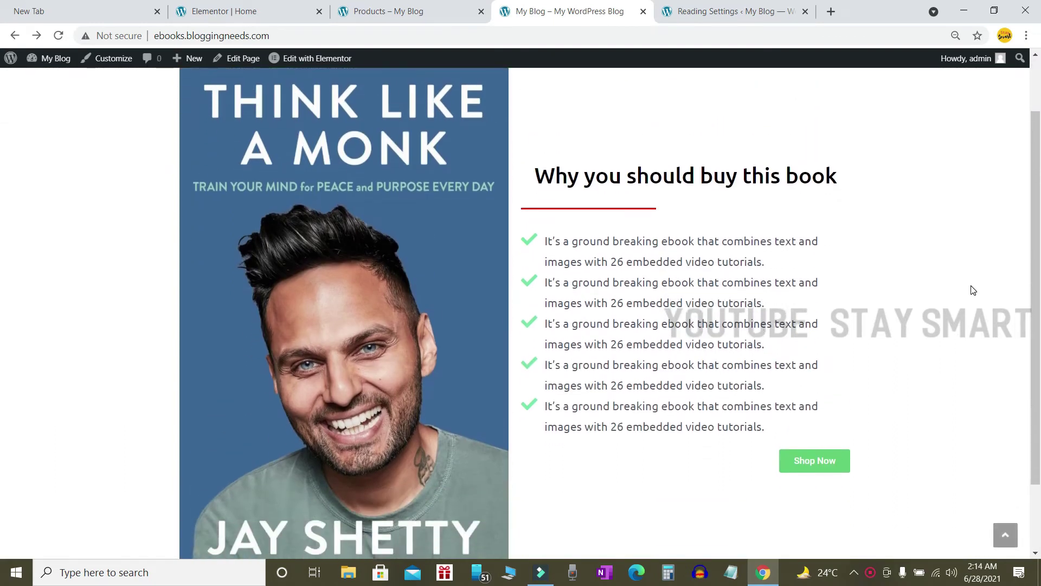
Look over the home page's book image, feature list, Shop Now button and footer
{"action": "scroll", "coordinate": [970, 295], "scroll_direction": "down", "scroll_amount": 1}
{"action": "scroll", "coordinate": [376, 357], "scroll_direction": "up", "scroll_amount": 3}
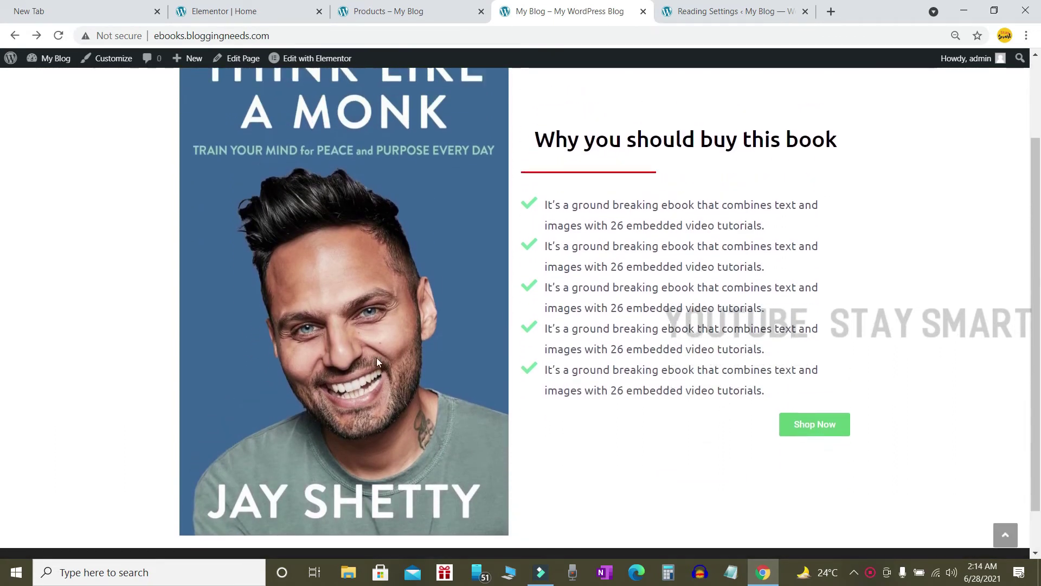
{"action": "scroll", "coordinate": [640, 105], "scroll_direction": "down", "scroll_amount": 3}
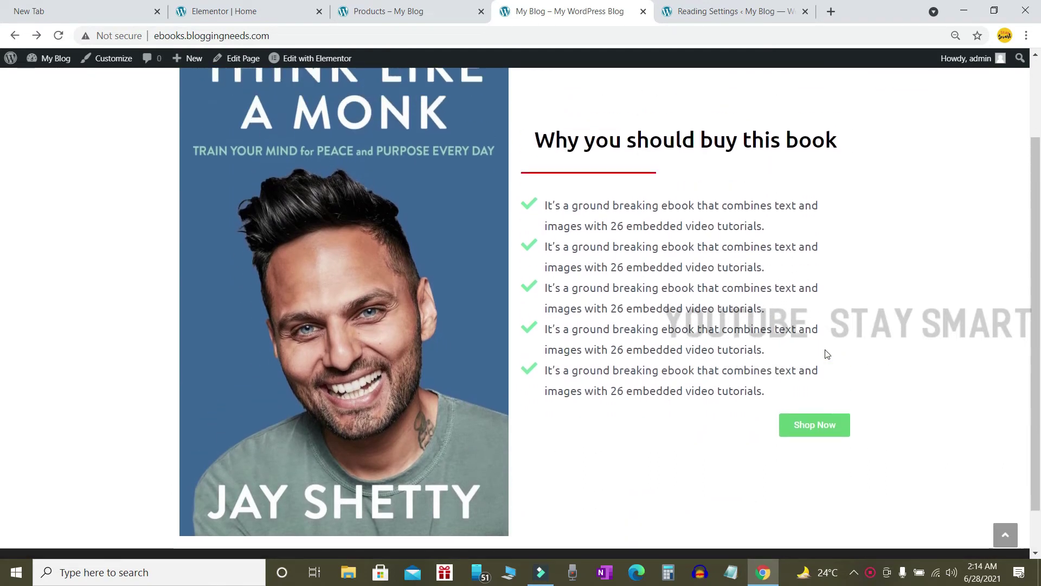
{"action": "scroll", "coordinate": [835, 356], "scroll_direction": "up", "scroll_amount": 3}
{"action": "scroll", "coordinate": [847, 431], "scroll_direction": "down", "scroll_amount": 3}
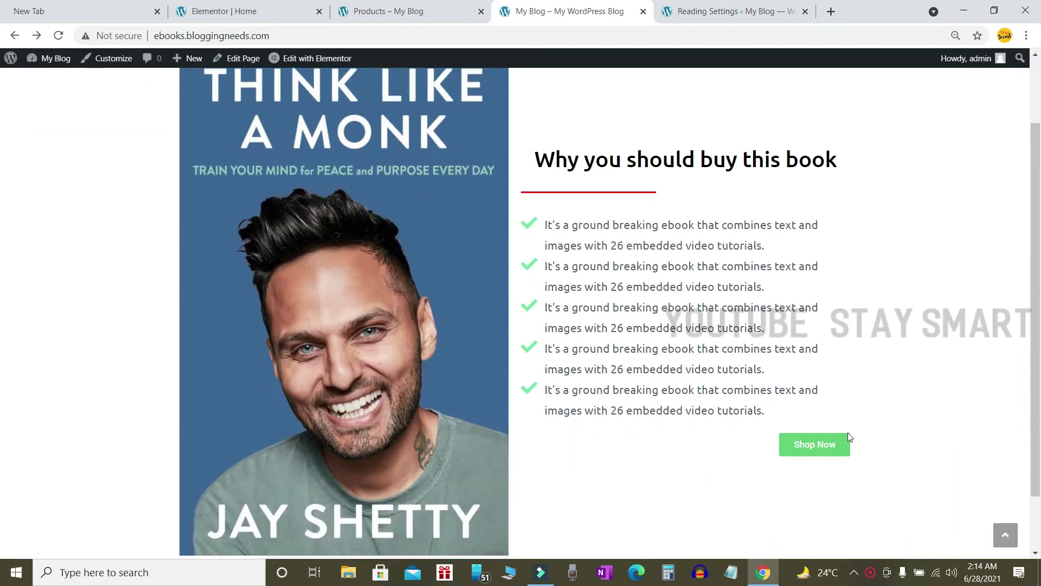
{"action": "scroll", "coordinate": [909, 406], "scroll_direction": "down", "scroll_amount": 1}
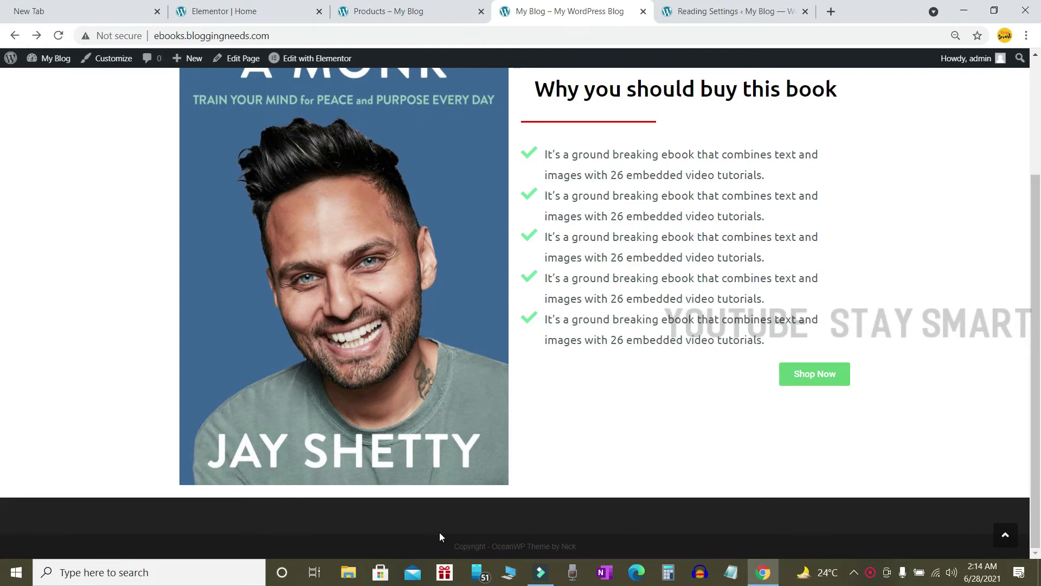
{"action": "scroll", "coordinate": [561, 503], "scroll_direction": "up", "scroll_amount": 5}
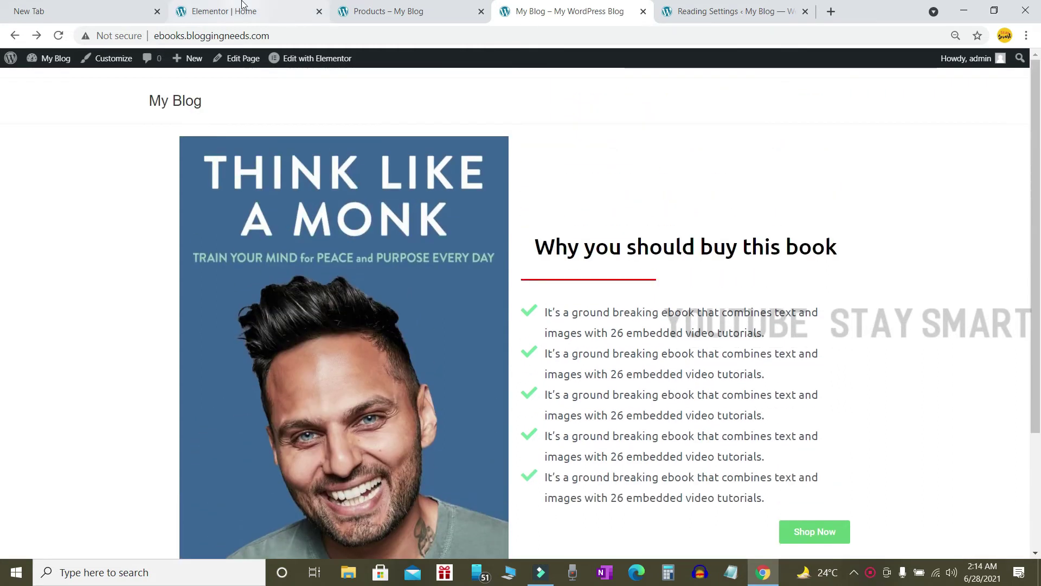
Return to the Home page in the Elementor editor and add a single-column section below the book section
{"action": "left_click", "coordinate": [244, 11]}
{"action": "scroll", "coordinate": [588, 342], "scroll_direction": "down", "scroll_amount": 5}
{"action": "scroll", "coordinate": [530, 467], "scroll_direction": "up", "scroll_amount": 2}
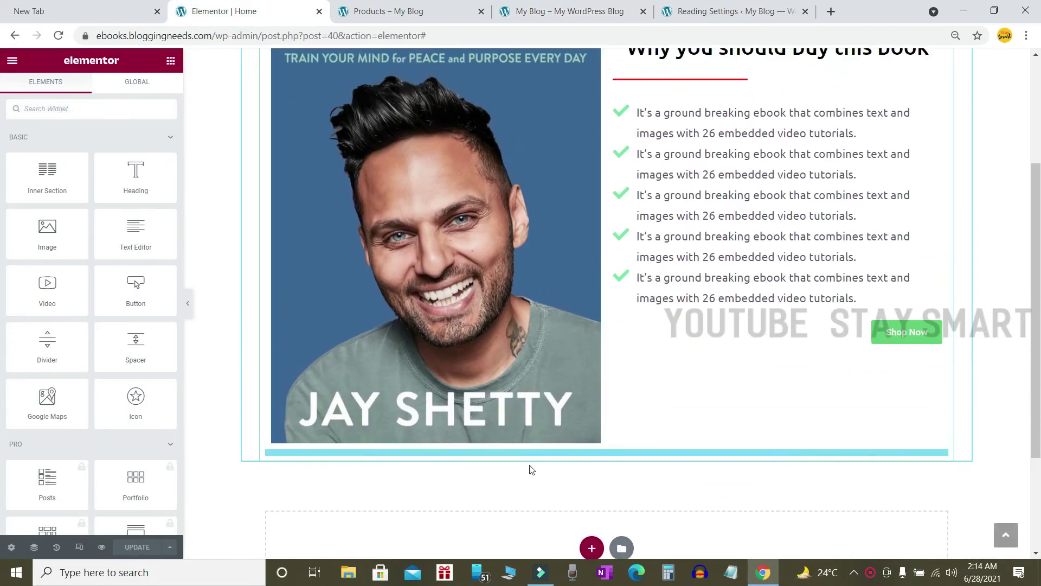
{"action": "scroll", "coordinate": [530, 467], "scroll_direction": "down", "scroll_amount": 3}
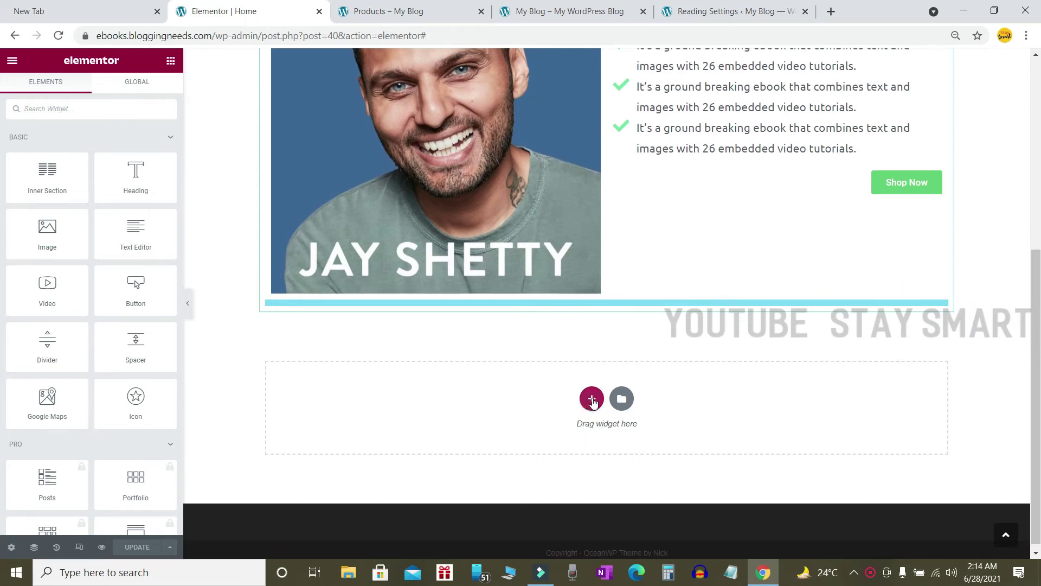
{"action": "left_click", "coordinate": [591, 398]}
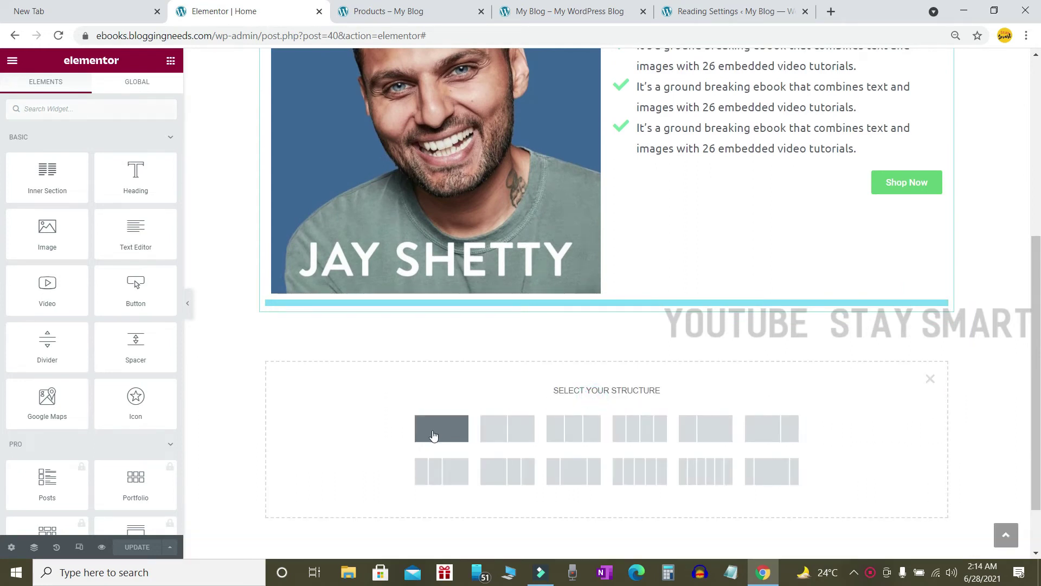
{"action": "left_click", "coordinate": [442, 432]}
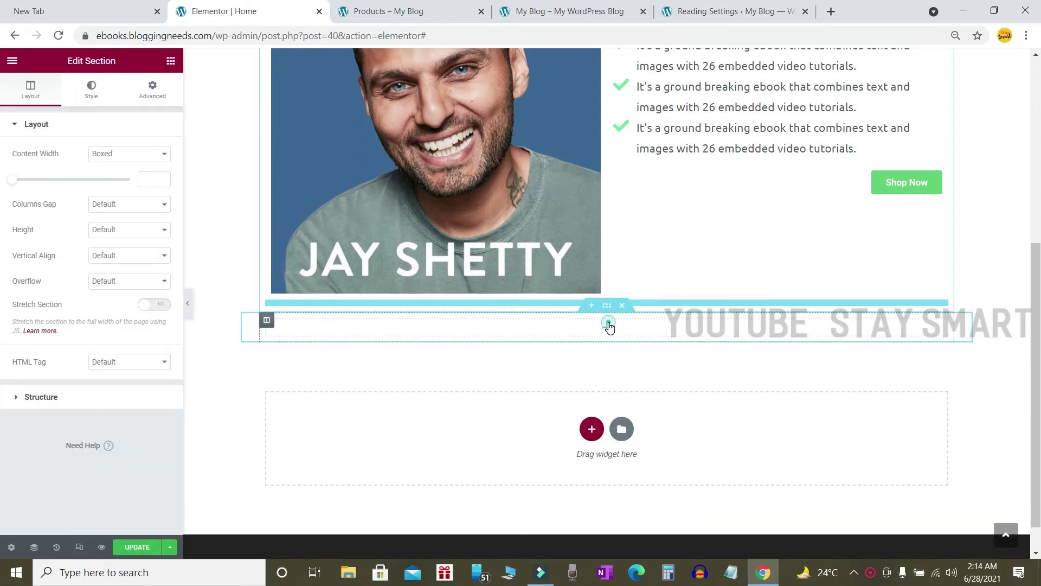
Search the widgets for "short" and place a Shortcode widget in the new empty section
{"action": "left_click", "coordinate": [609, 327]}
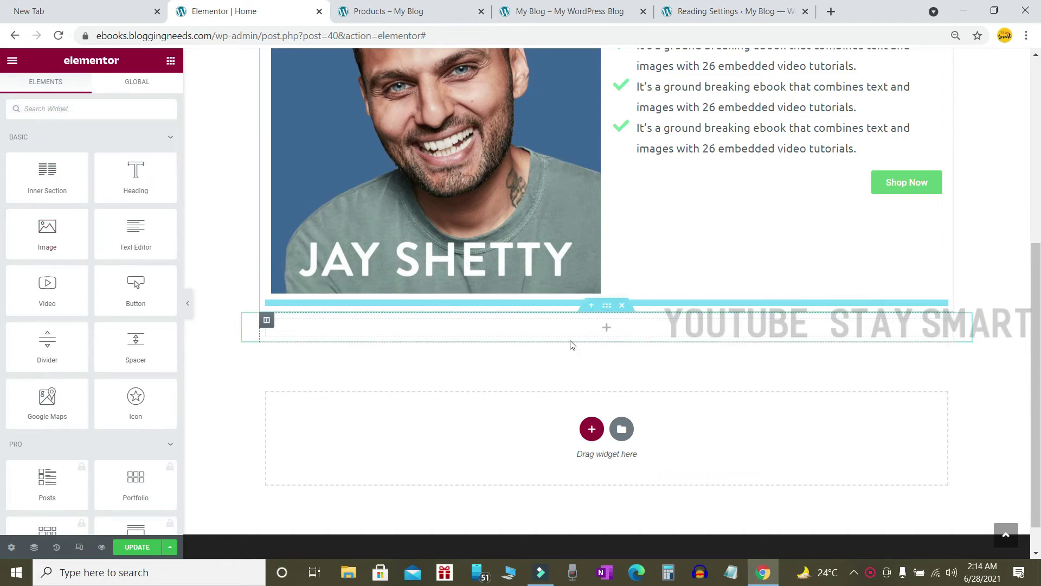
{"action": "left_click_drag", "start_coordinate": [26, 278], "coordinate": [336, 330]}
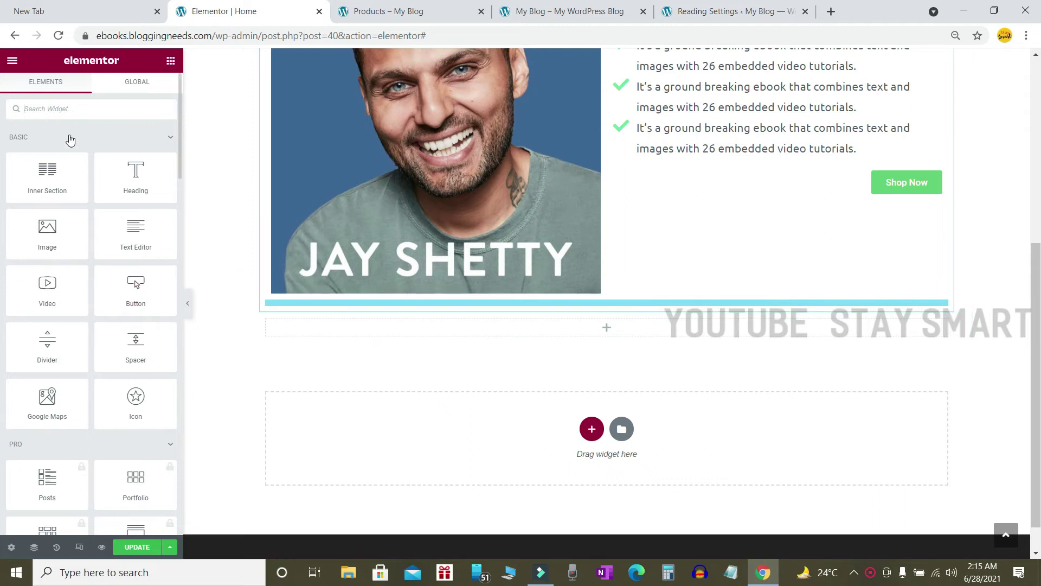
{"action": "left_click", "coordinate": [72, 110]}
{"action": "left_click", "coordinate": [74, 109]}
{"action": "type", "text": "short"}
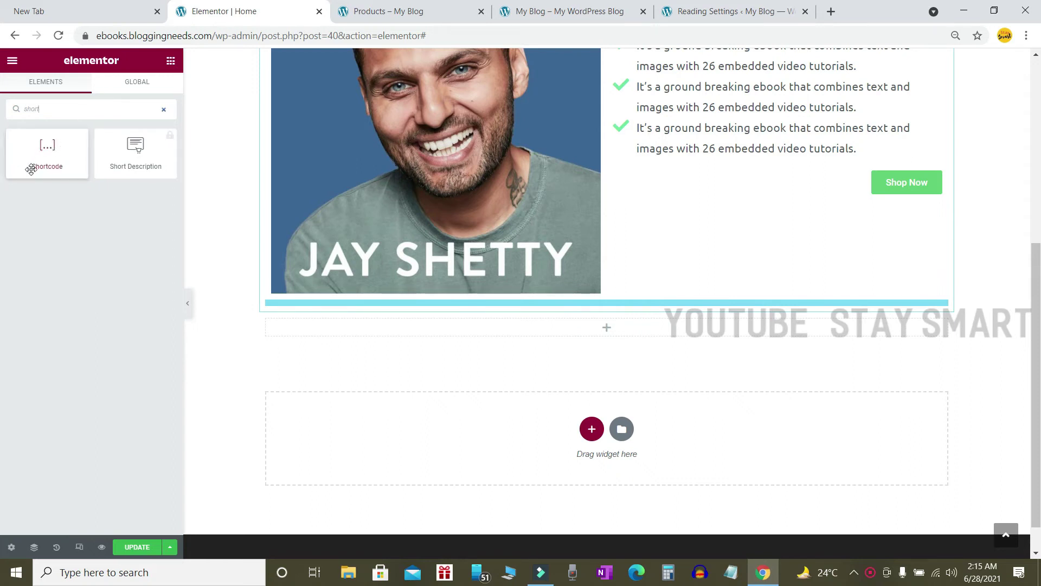
{"action": "left_click_drag", "start_coordinate": [46, 152], "coordinate": [610, 323]}
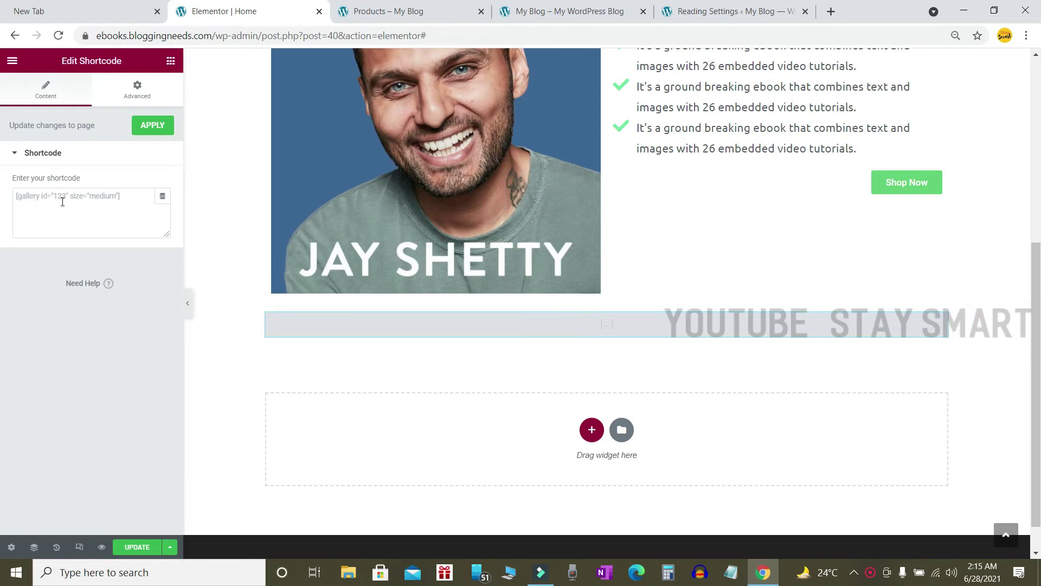
Enter the shortcode [products] in the Shortcode widget and update the page
{"action": "left_click", "coordinate": [161, 209]}
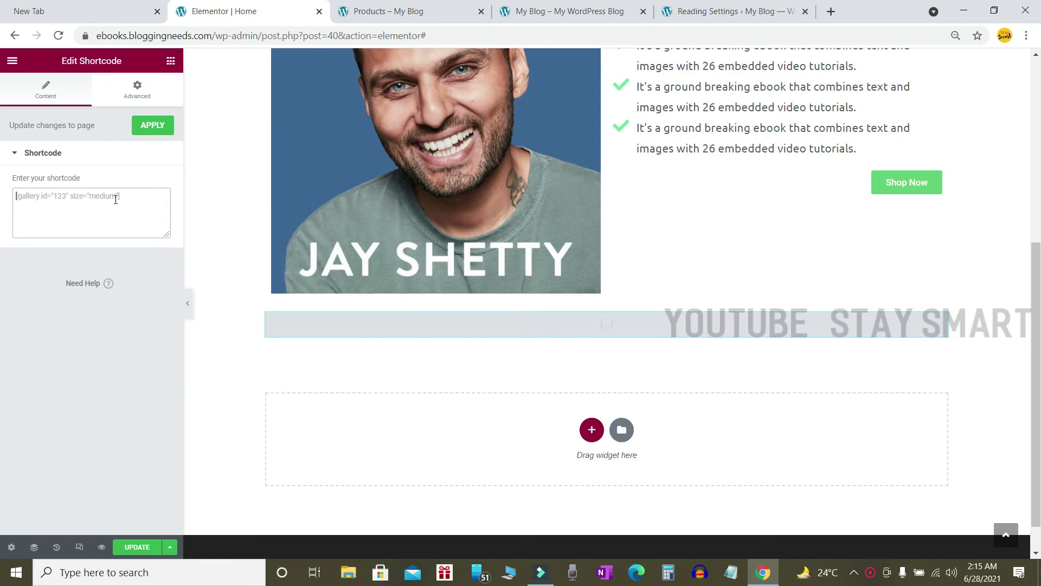
{"action": "type", "text": "["}
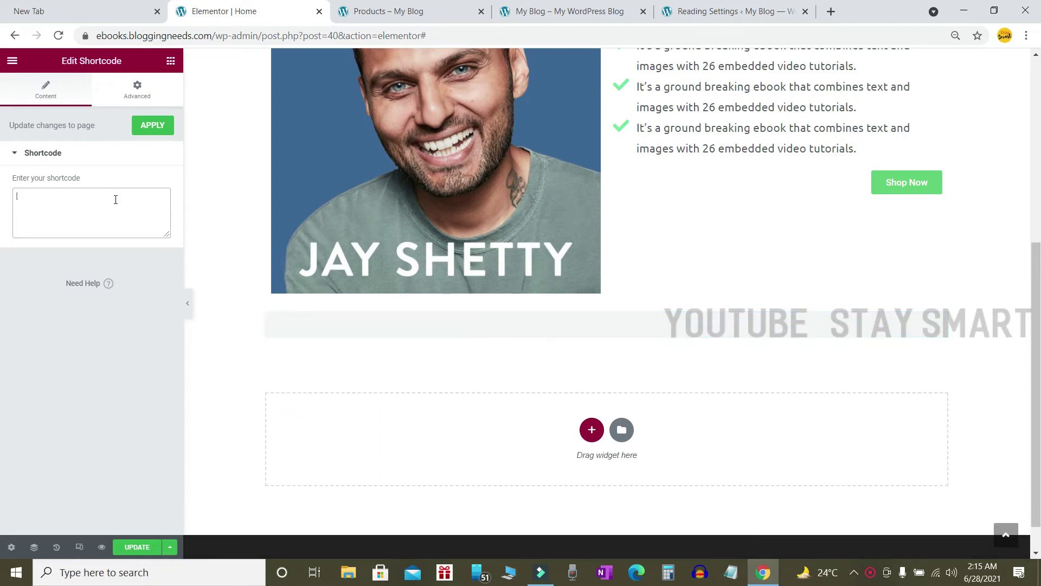
{"action": "type", "text": "producta"}
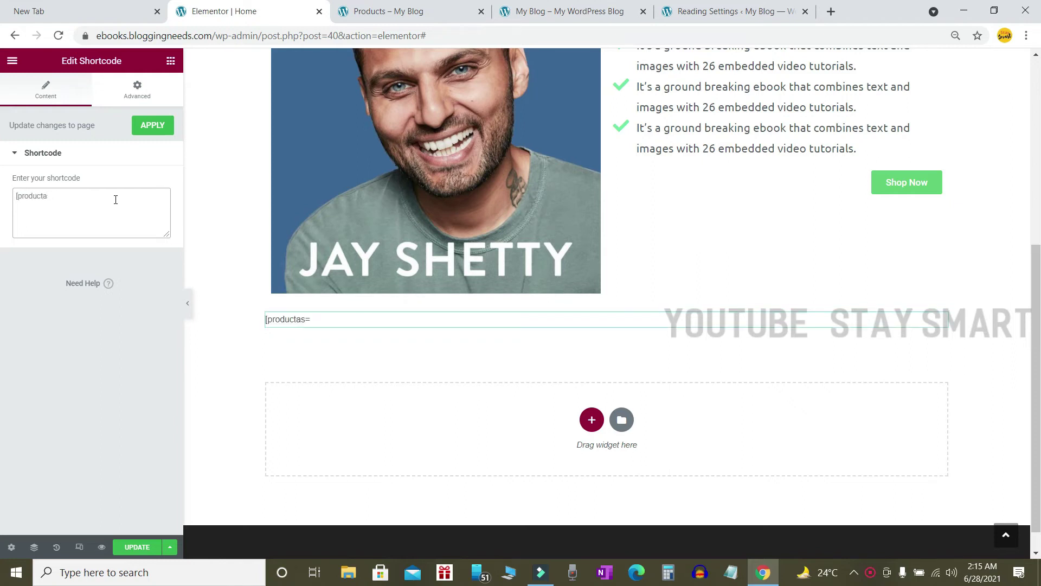
{"action": "type", "text": "s=]"}
{"action": "key", "text": "Left"}
{"action": "key", "text": "BackSpace"}
{"action": "type", "text": "s"}
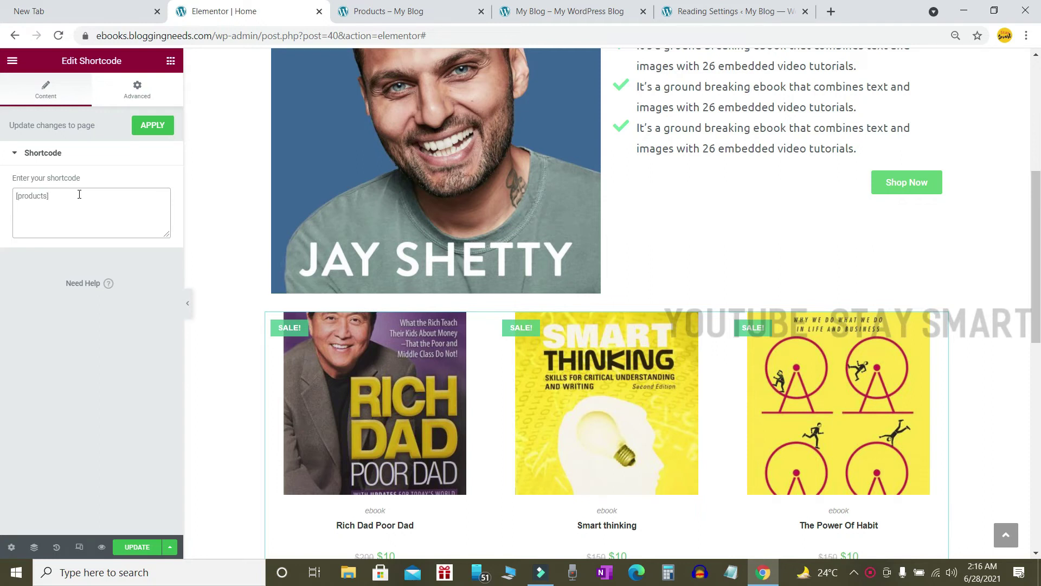
{"action": "scroll", "coordinate": [588, 355], "scroll_direction": "down", "scroll_amount": 8}
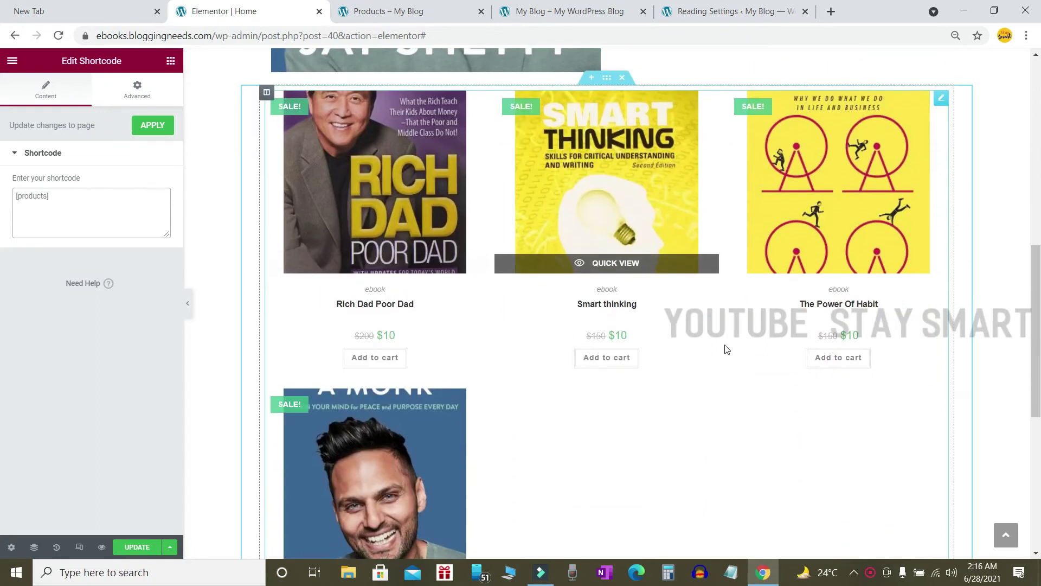
{"action": "left_click", "coordinate": [148, 546]}
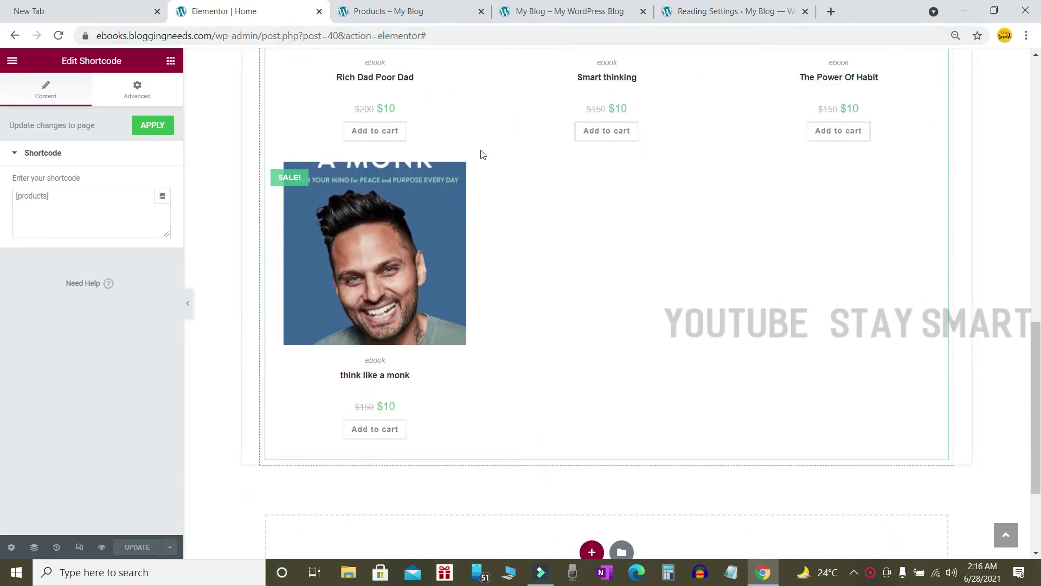
Switch to the site's front page and reload it to load the updated layout
{"action": "left_click", "coordinate": [524, 11]}
{"action": "scroll", "coordinate": [982, 219], "scroll_direction": "down", "scroll_amount": 3}
{"action": "scroll", "coordinate": [999, 216], "scroll_direction": "up", "scroll_amount": 3}
{"action": "scroll", "coordinate": [987, 249], "scroll_direction": "down", "scroll_amount": 3}
{"action": "scroll", "coordinate": [966, 266], "scroll_direction": "up", "scroll_amount": 3}
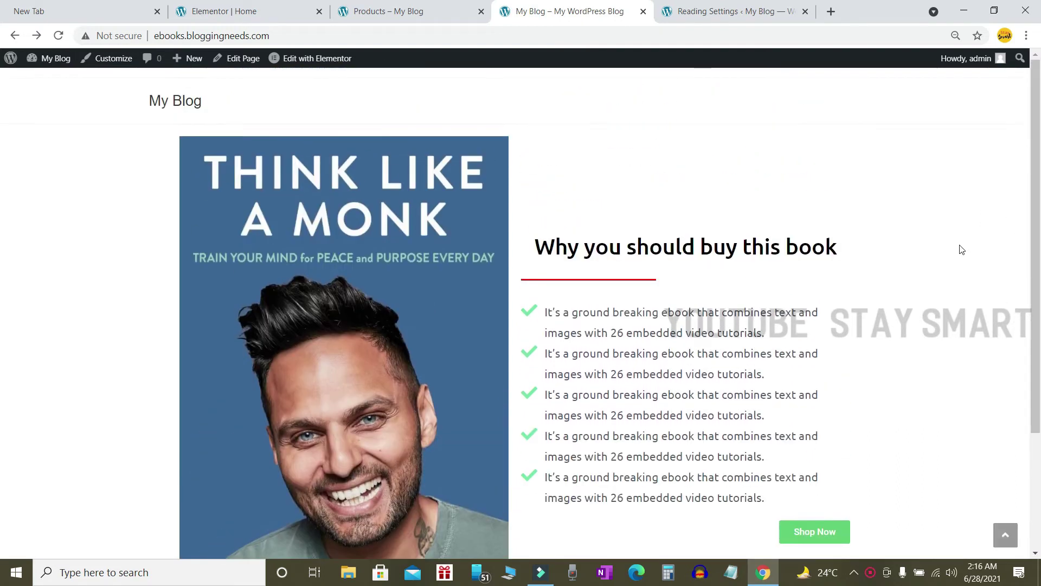
{"action": "left_click", "coordinate": [60, 36]}
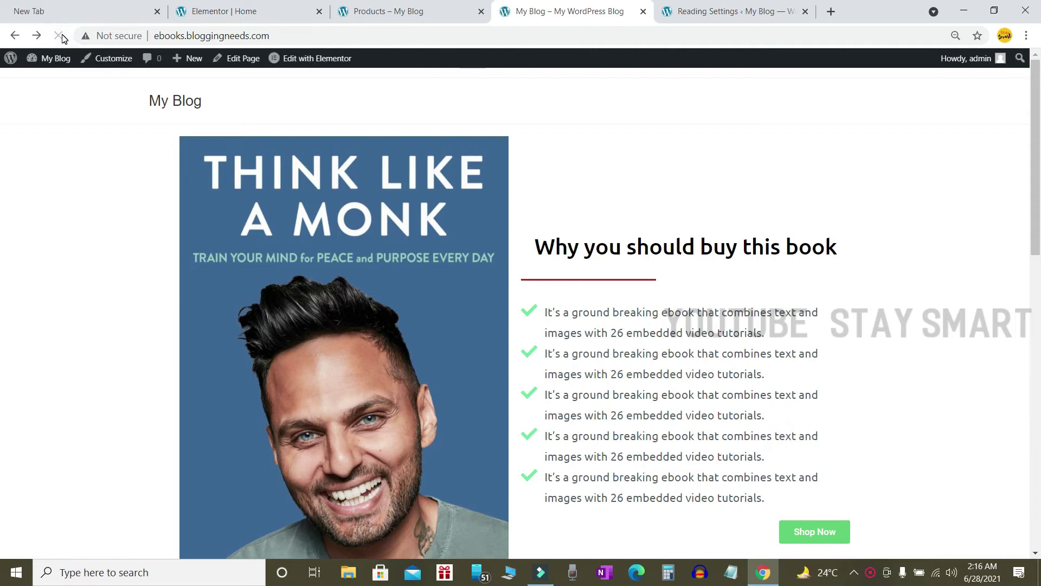
Examine the product grid below the book section on the front page, down to the footer and back up
{"action": "scroll", "coordinate": [831, 145], "scroll_direction": "down", "scroll_amount": 13}
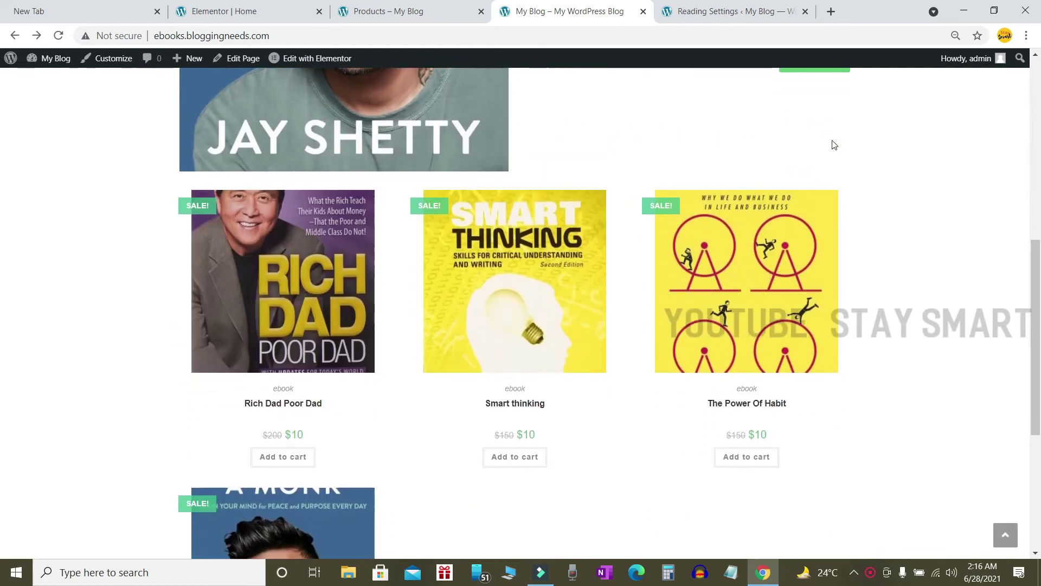
{"action": "scroll", "coordinate": [834, 144], "scroll_direction": "down", "scroll_amount": 2}
{"action": "scroll", "coordinate": [832, 136], "scroll_direction": "up", "scroll_amount": 10}
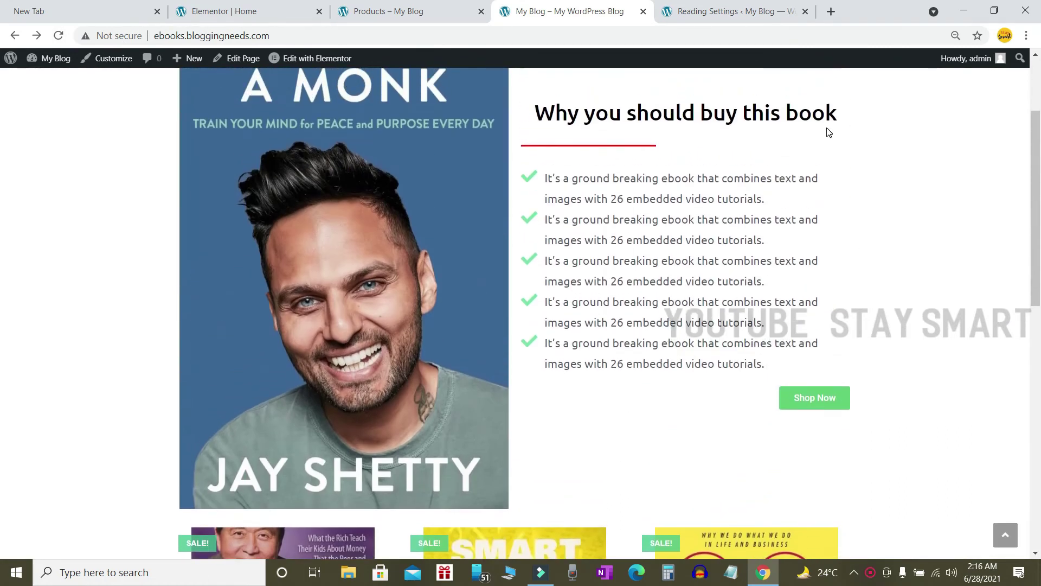
{"action": "scroll", "coordinate": [846, 123], "scroll_direction": "down", "scroll_amount": 1}
{"action": "scroll", "coordinate": [858, 123], "scroll_direction": "down", "scroll_amount": 4}
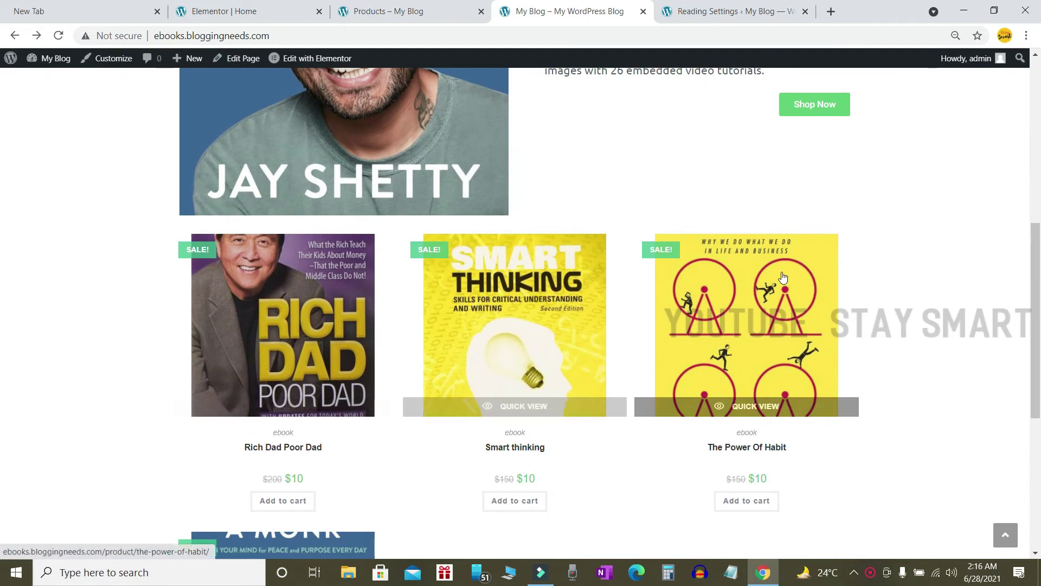
{"action": "scroll", "coordinate": [416, 305], "scroll_direction": "down", "scroll_amount": 5}
{"action": "scroll", "coordinate": [665, 258], "scroll_direction": "up", "scroll_amount": 3}
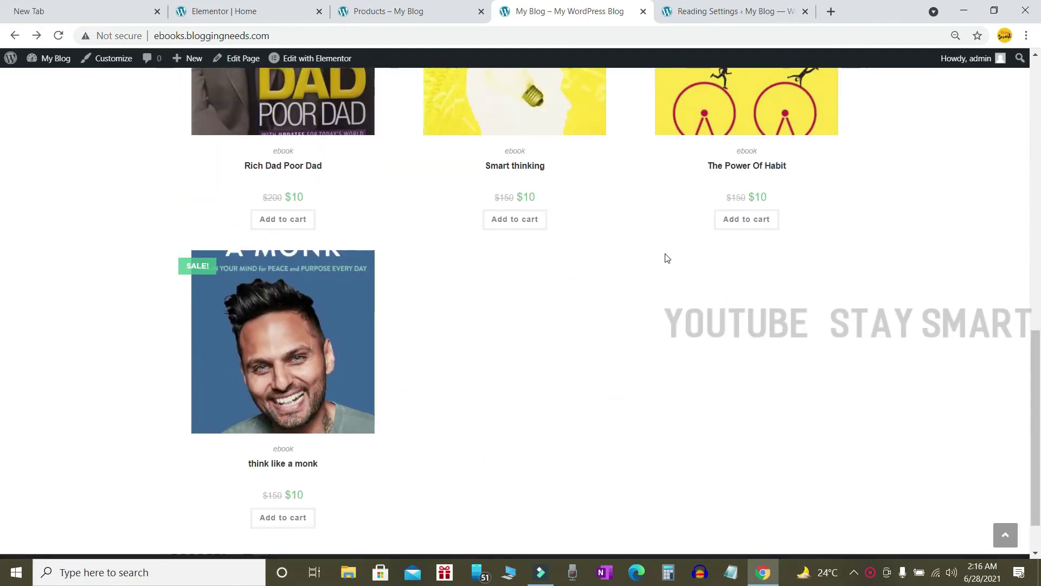
{"action": "scroll", "coordinate": [936, 302], "scroll_direction": "down", "scroll_amount": 3}
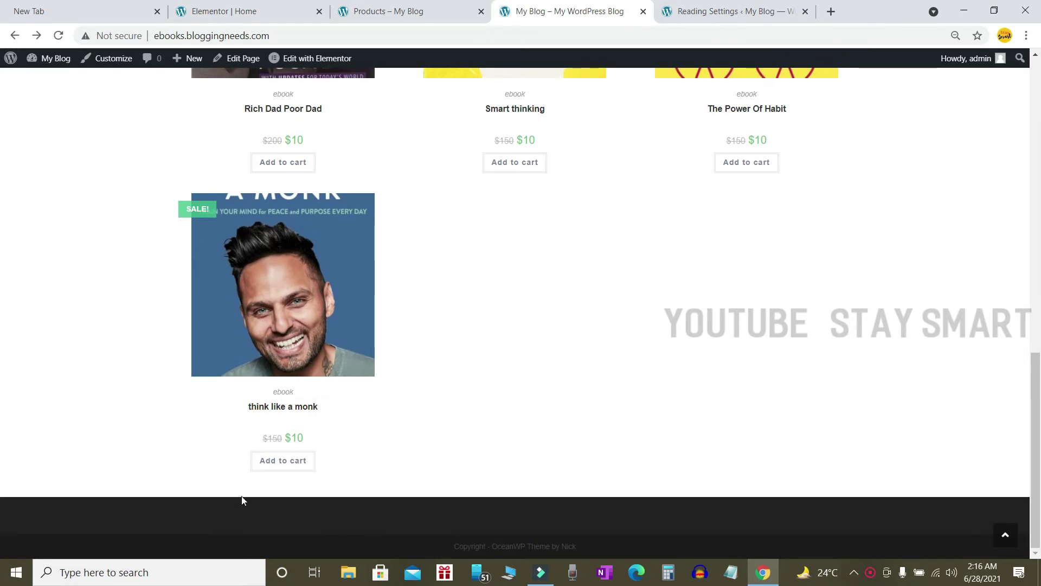
{"action": "scroll", "coordinate": [948, 230], "scroll_direction": "up", "scroll_amount": 11}
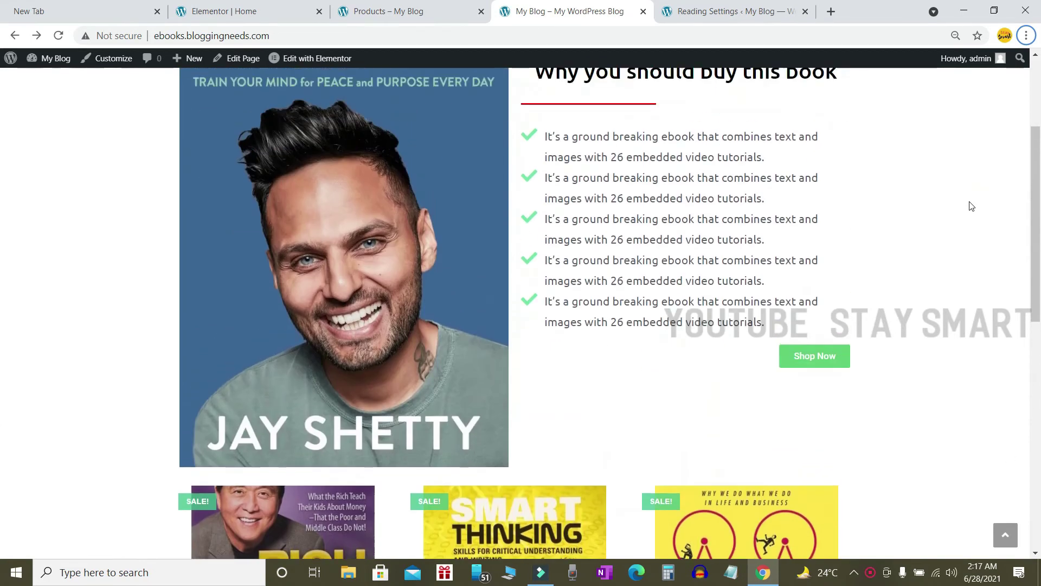
{"action": "scroll", "coordinate": [1011, 193], "scroll_direction": "up", "scroll_amount": 2}
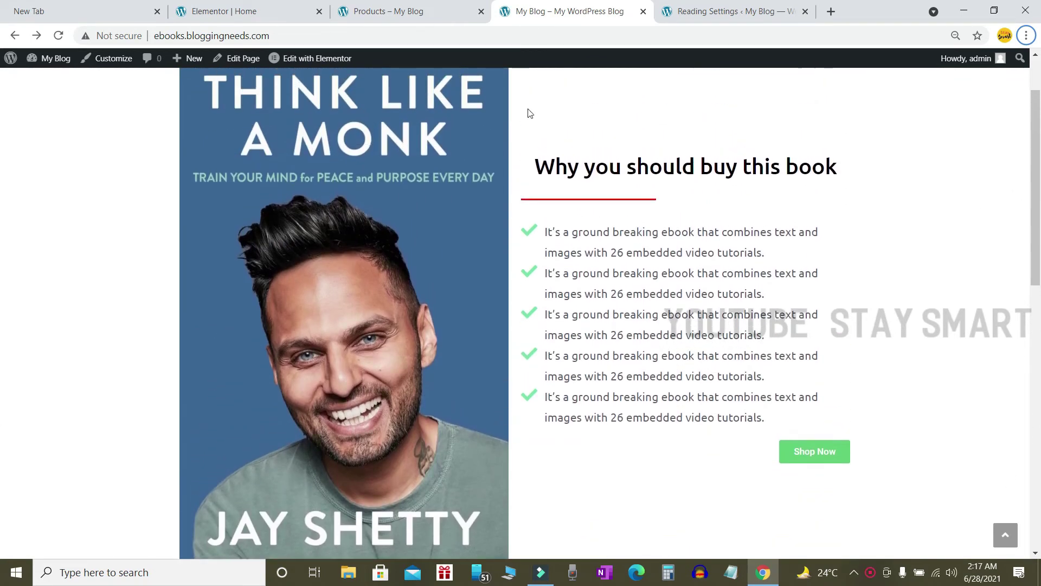
Return to the Elementor editor and review the Home page's book section and product grid
{"action": "left_click", "coordinate": [291, 8]}
{"action": "scroll", "coordinate": [586, 160], "scroll_direction": "down", "scroll_amount": 2}
{"action": "scroll", "coordinate": [606, 153], "scroll_direction": "up", "scroll_amount": 8}
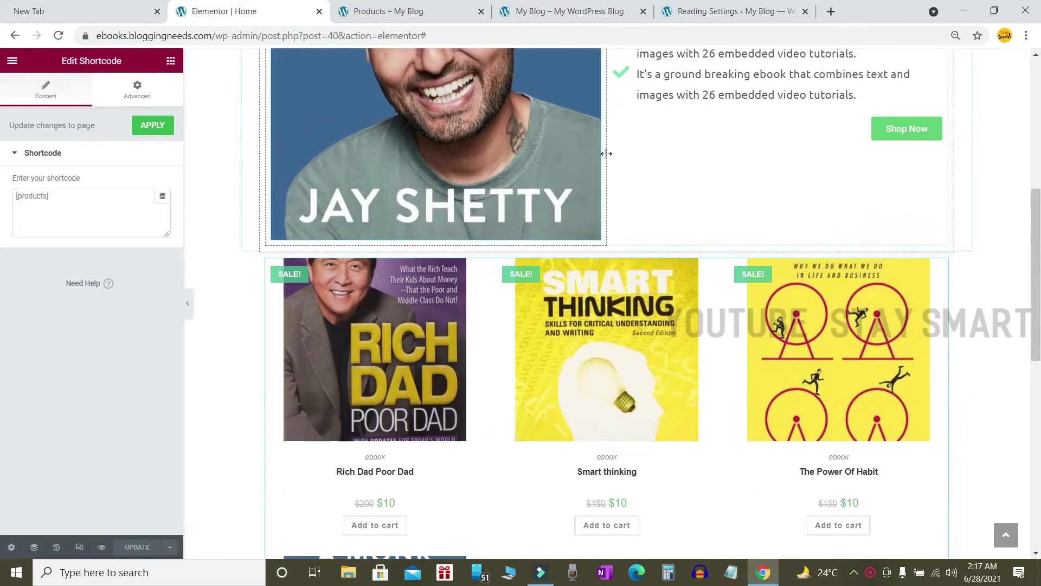
{"action": "scroll", "coordinate": [606, 153], "scroll_direction": "up", "scroll_amount": 5}
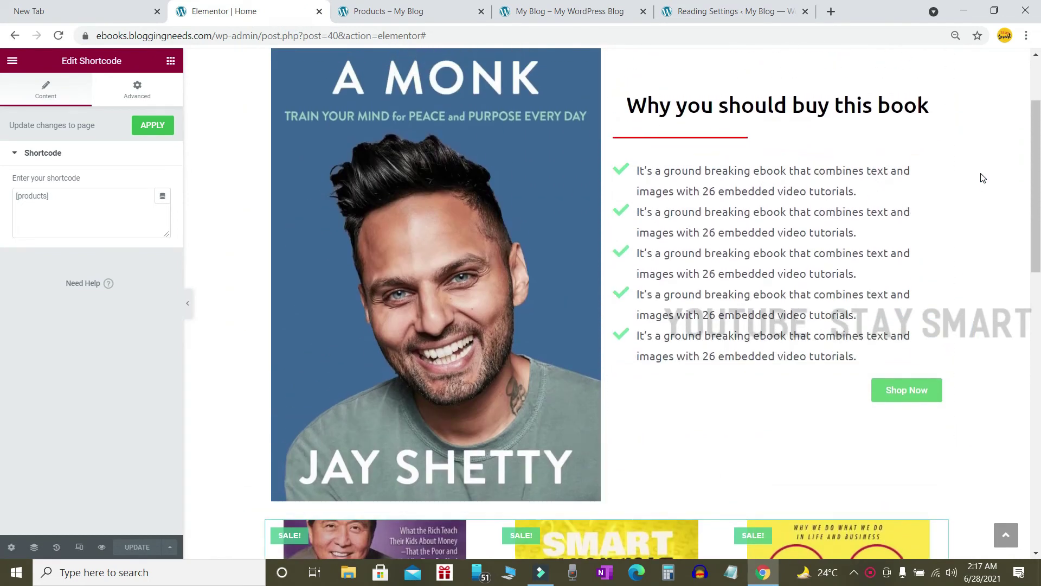
{"action": "left_click", "coordinate": [982, 178]}
{"action": "scroll", "coordinate": [913, 174], "scroll_direction": "down", "scroll_amount": 3}
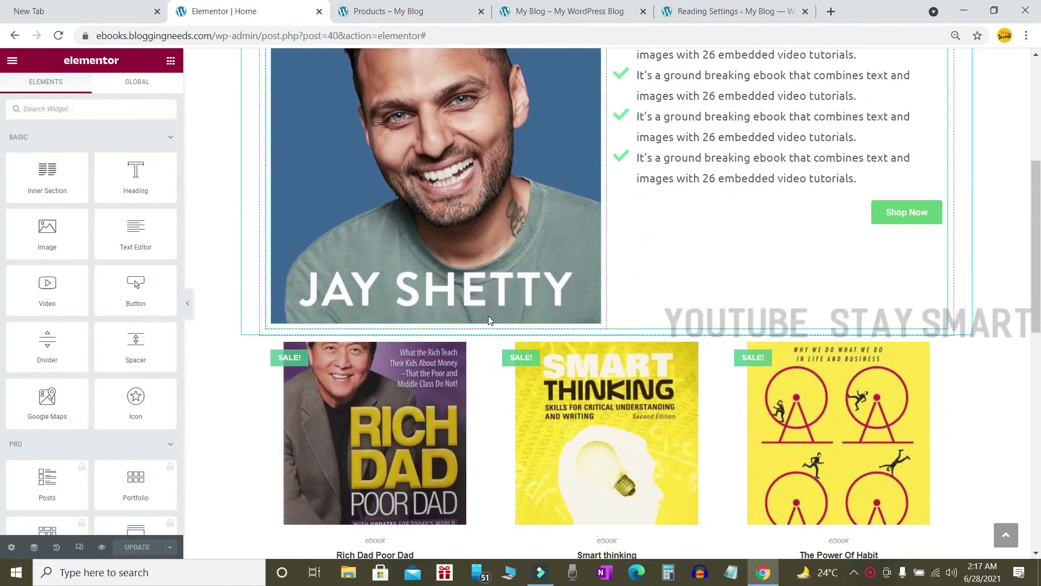
{"action": "scroll", "coordinate": [675, 288], "scroll_direction": "up", "scroll_amount": 5}
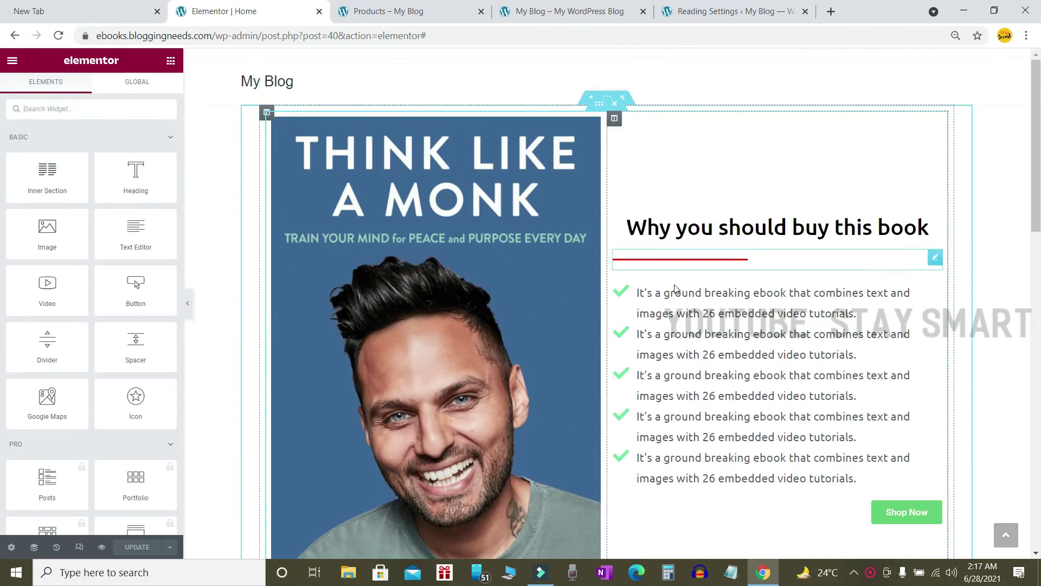
{"action": "scroll", "coordinate": [683, 266], "scroll_direction": "down", "scroll_amount": 7}
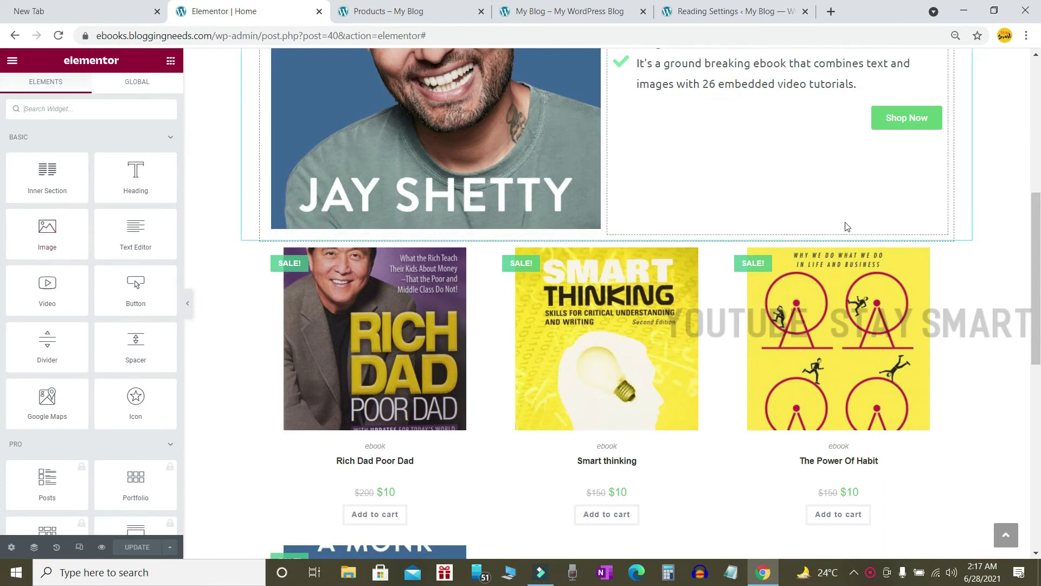
{"action": "scroll", "coordinate": [922, 249], "scroll_direction": "down", "scroll_amount": 5}
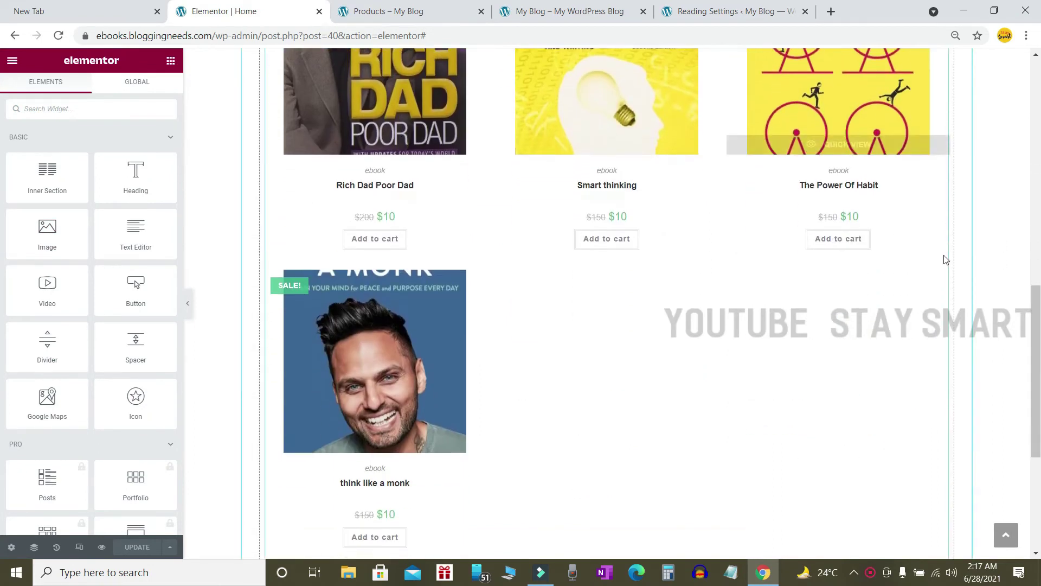
{"action": "scroll", "coordinate": [944, 259], "scroll_direction": "down", "scroll_amount": 5}
{"action": "scroll", "coordinate": [895, 262], "scroll_direction": "up", "scroll_amount": 10}
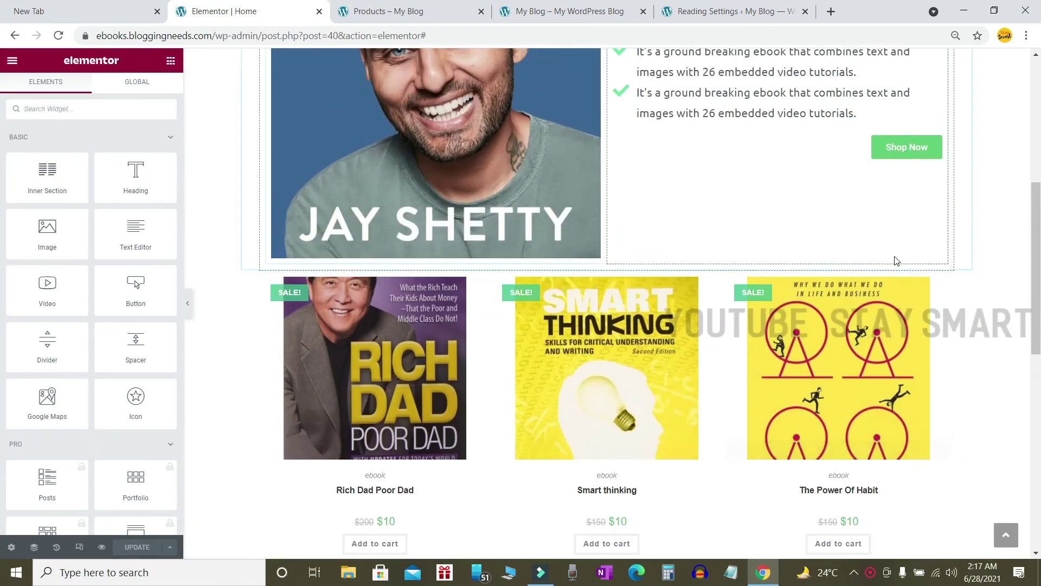
Examine the Home page's book section and product grid in the Elementor editor and on the live front page
{"action": "scroll", "coordinate": [987, 289], "scroll_direction": "up", "scroll_amount": 4}
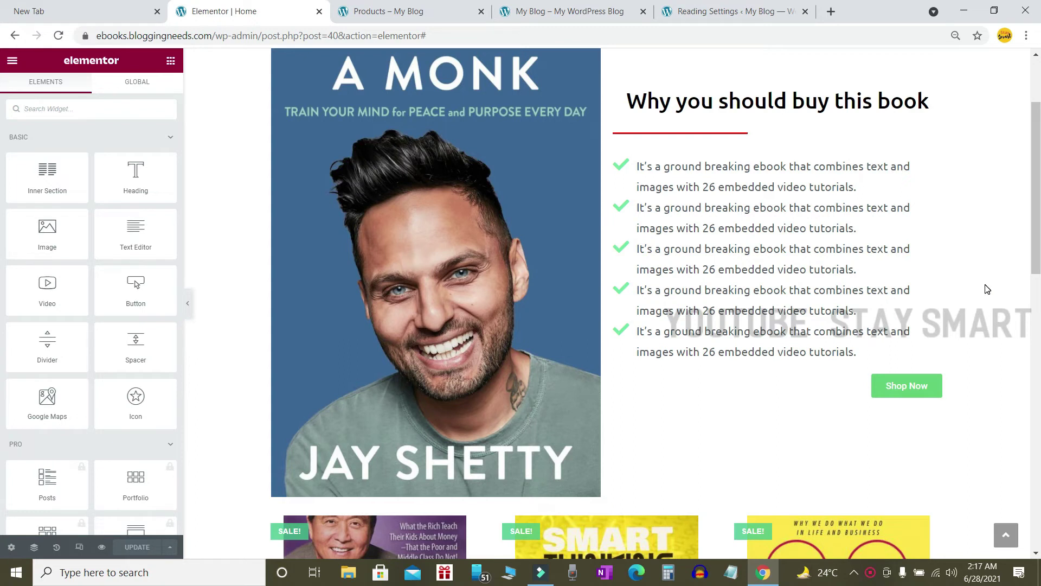
{"action": "scroll", "coordinate": [987, 289], "scroll_direction": "down", "scroll_amount": 5}
{"action": "scroll", "coordinate": [85, 229], "scroll_direction": "down", "scroll_amount": 1}
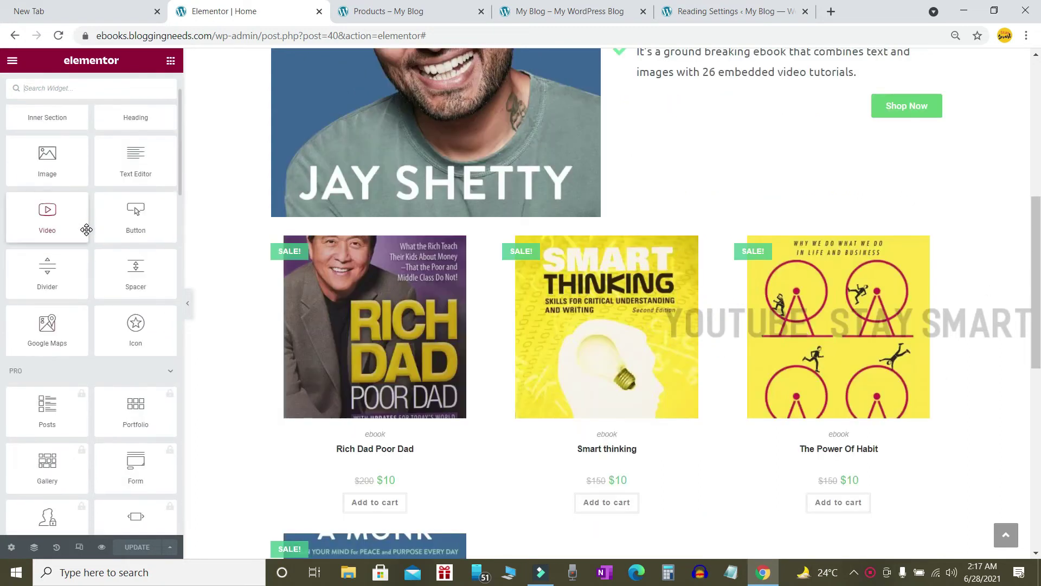
{"action": "scroll", "coordinate": [87, 230], "scroll_direction": "down", "scroll_amount": 2}
{"action": "scroll", "coordinate": [76, 245], "scroll_direction": "down", "scroll_amount": 2}
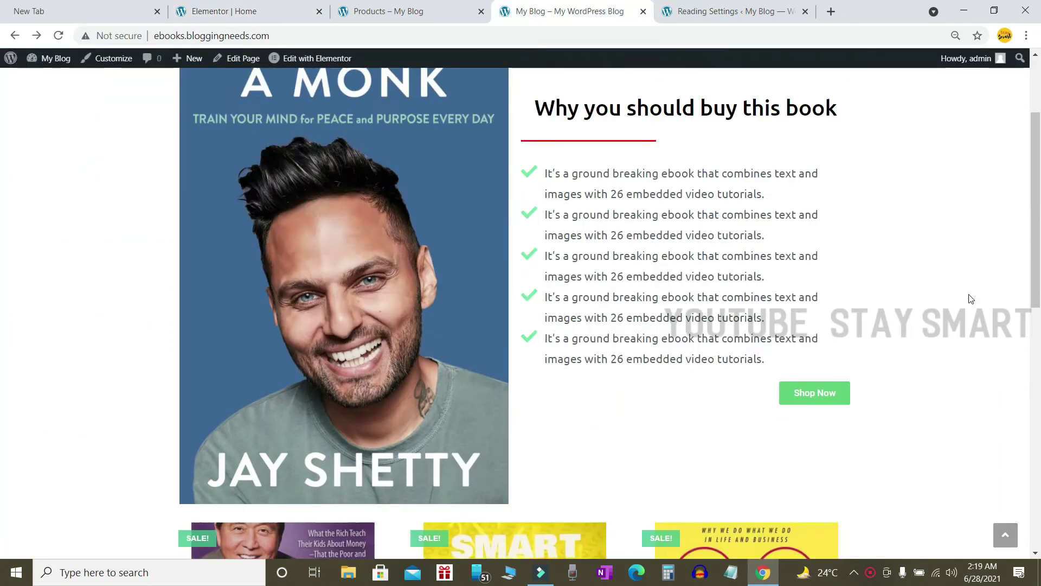
{"action": "scroll", "coordinate": [962, 276], "scroll_direction": "down", "scroll_amount": 7}
{"action": "scroll", "coordinate": [964, 274], "scroll_direction": "up", "scroll_amount": 9}
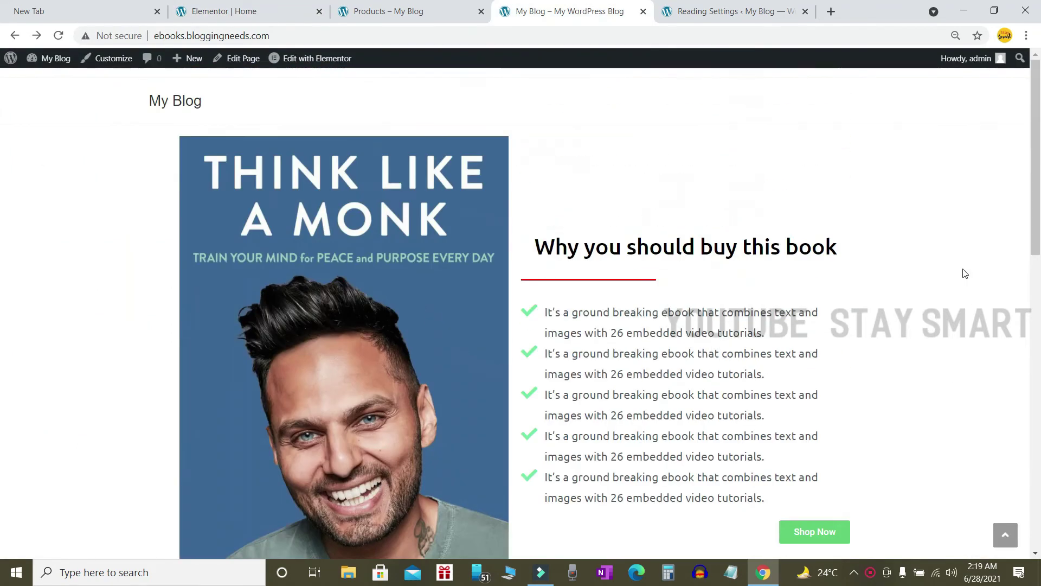
{"action": "scroll", "coordinate": [969, 269], "scroll_direction": "down", "scroll_amount": 12}
{"action": "scroll", "coordinate": [959, 263], "scroll_direction": "up", "scroll_amount": 12}
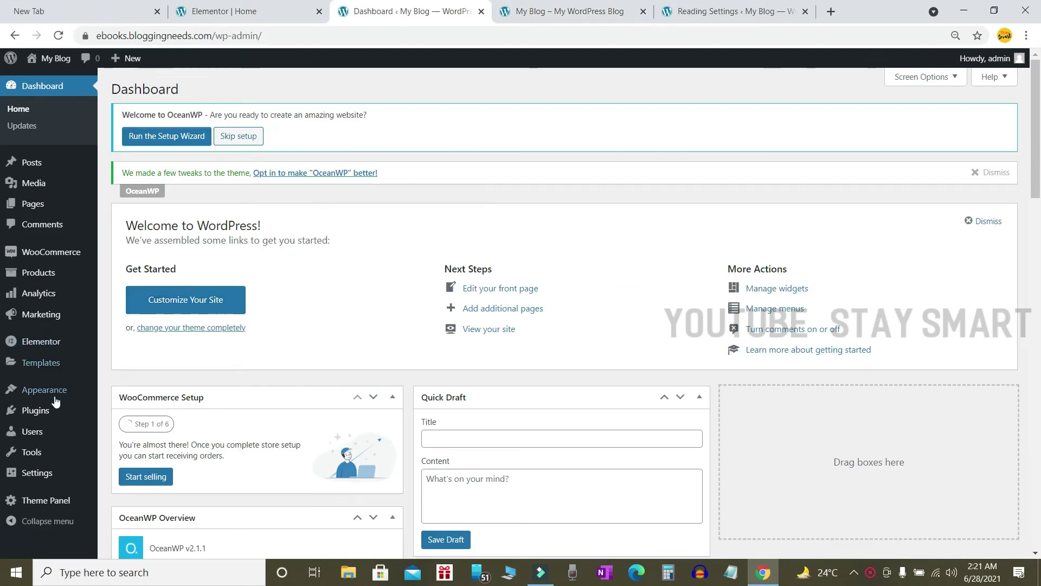
Create a navigation menu named Main menu in the site's Appearance settings and assign it to the Main display location
{"action": "mouse_move", "coordinate": [40, 390]}
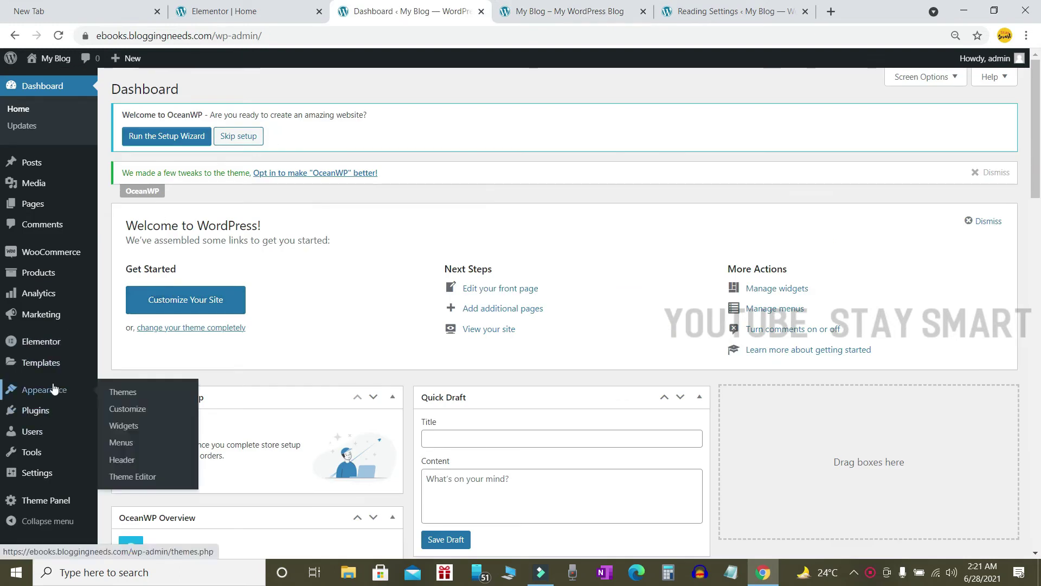
{"action": "left_click", "coordinate": [126, 443]}
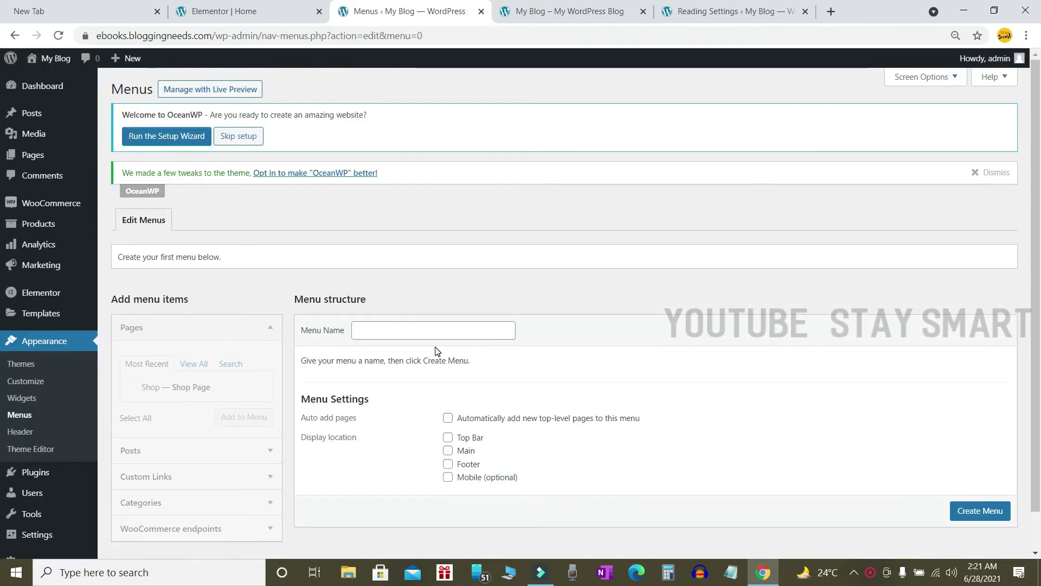
{"action": "scroll", "coordinate": [486, 349], "scroll_direction": "down", "scroll_amount": 1}
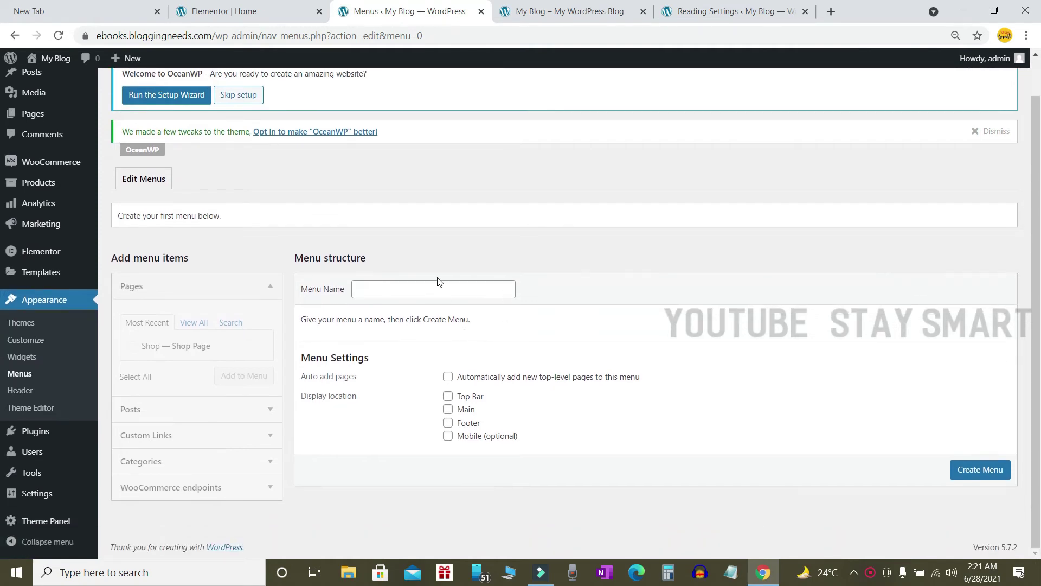
{"action": "double_click", "coordinate": [333, 288]}
{"action": "left_click", "coordinate": [417, 289]}
{"action": "type", "text": "mia"}
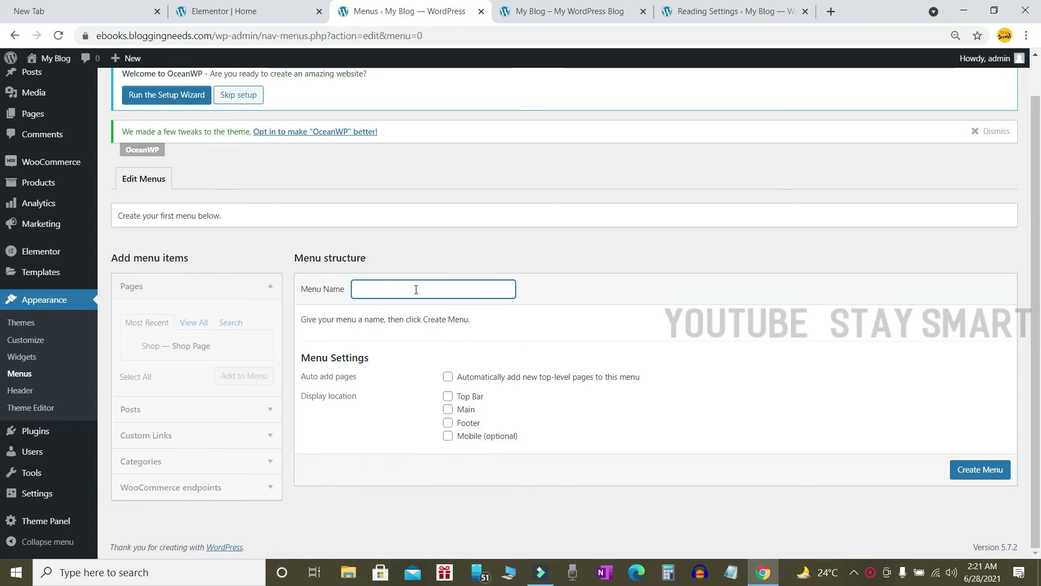
{"action": "type", "text": "n menu"}
{"action": "left_click", "coordinate": [433, 289]}
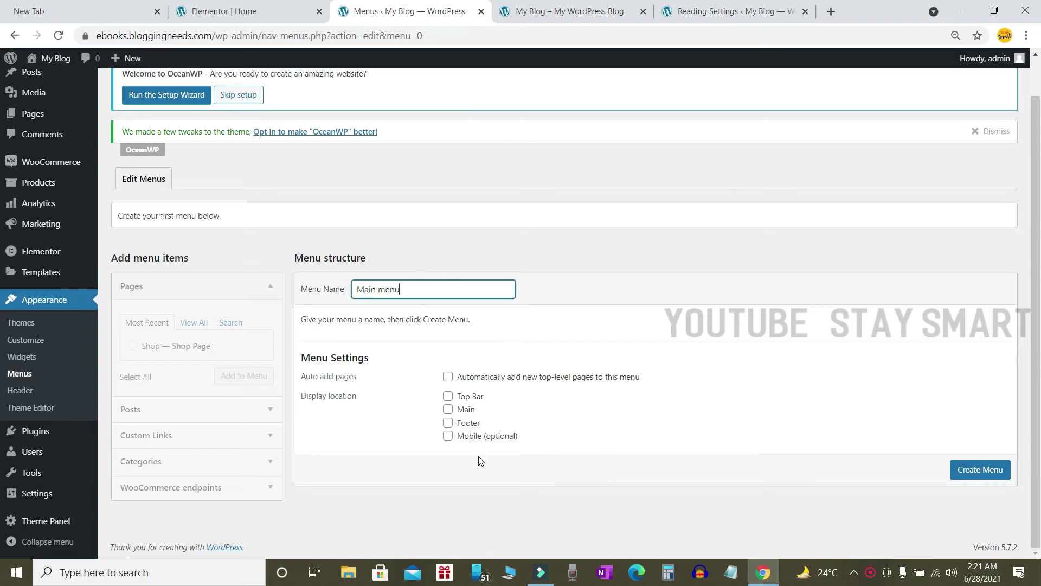
{"action": "left_click", "coordinate": [449, 411]}
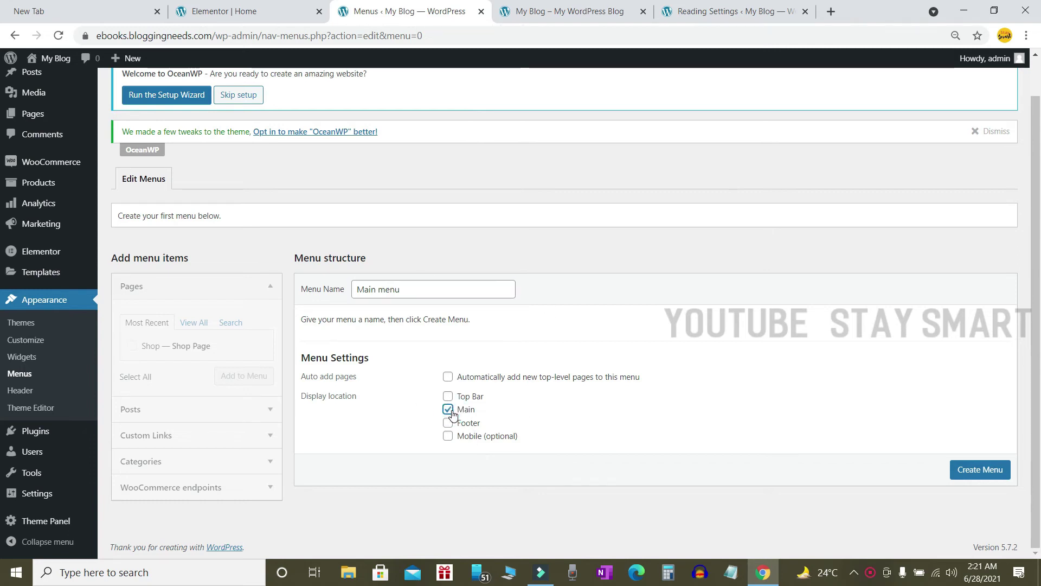
{"action": "left_click", "coordinate": [979, 469]}
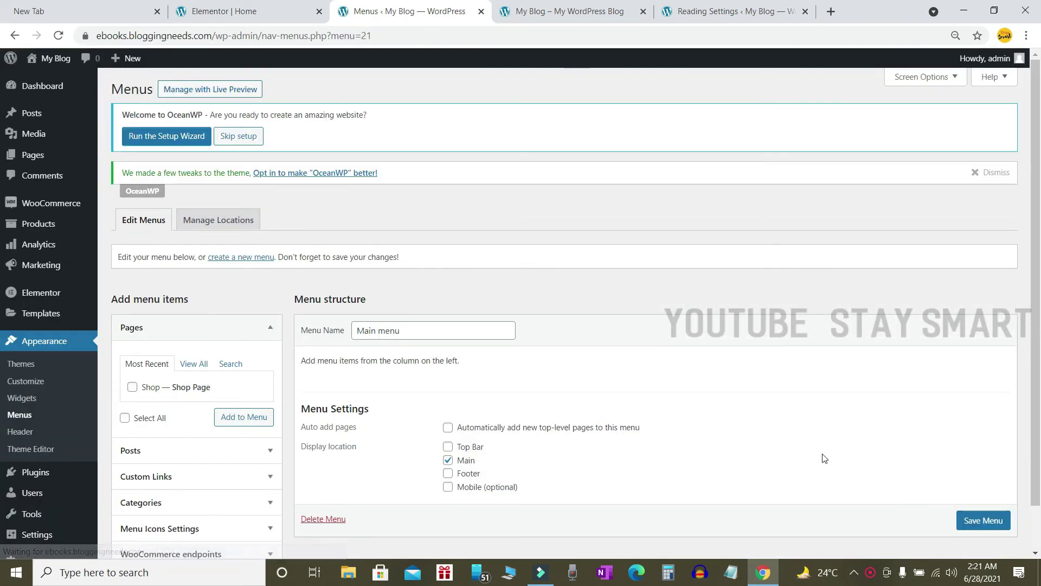
List all available pages as menu items and select the front-page Home, Cart, Checkout and My account
{"action": "scroll", "coordinate": [802, 429], "scroll_direction": "down", "scroll_amount": 1}
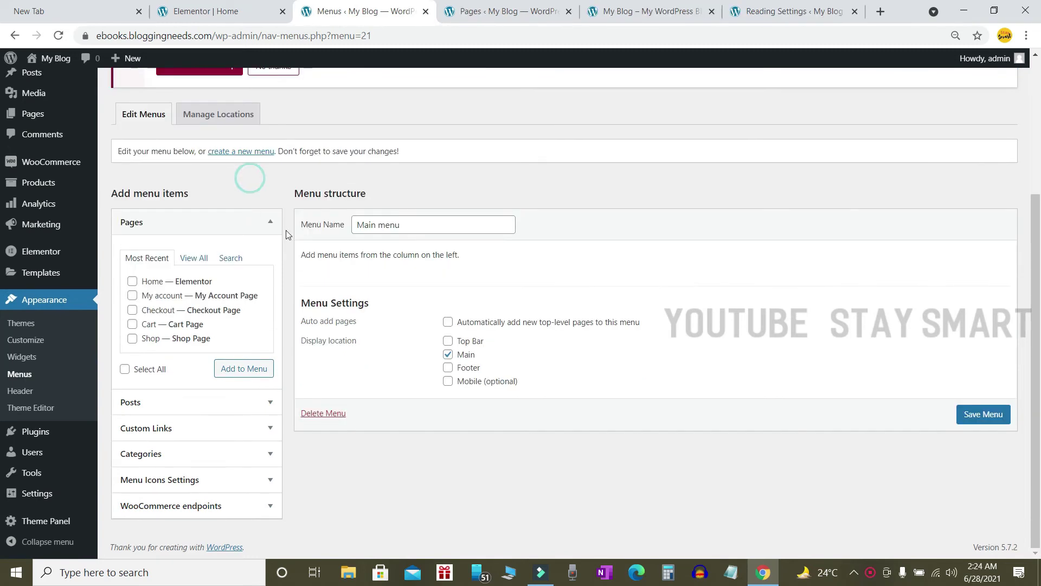
{"action": "scroll", "coordinate": [147, 247], "scroll_direction": "up", "scroll_amount": 1}
{"action": "left_click_drag", "start_coordinate": [118, 260], "coordinate": [222, 274]}
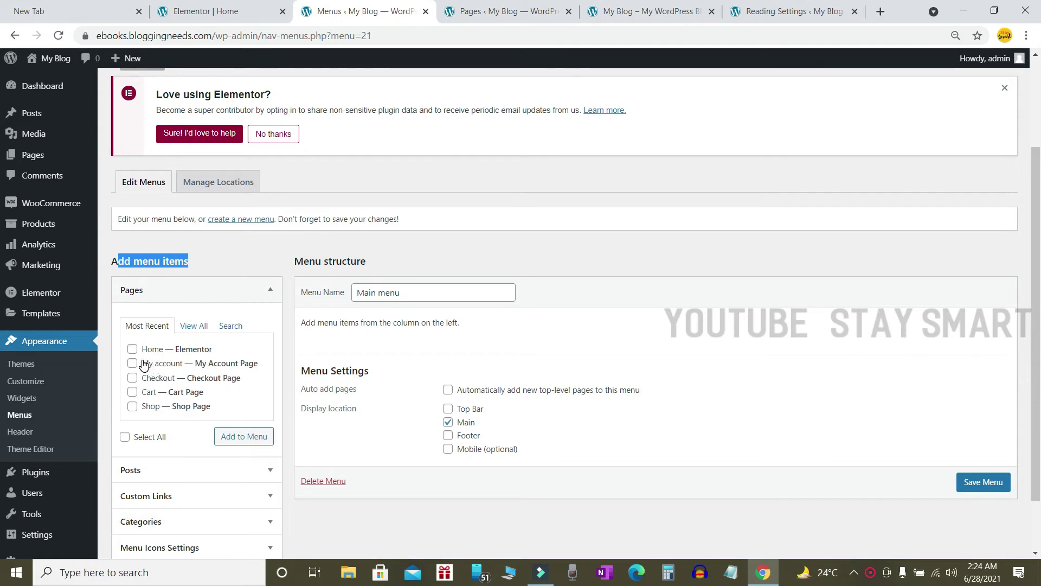
{"action": "scroll", "coordinate": [140, 298], "scroll_direction": "down", "scroll_amount": 1}
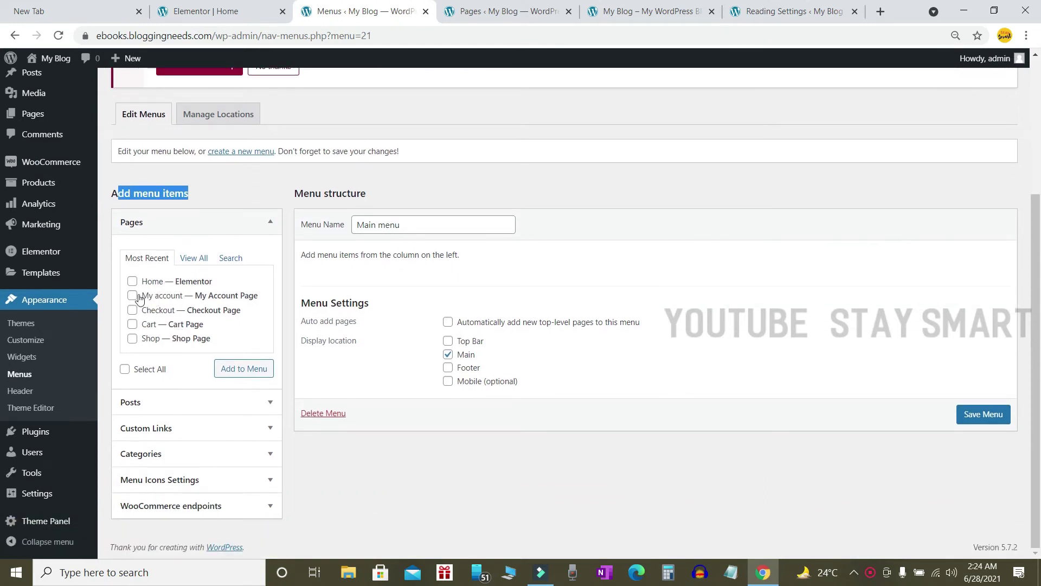
{"action": "left_click", "coordinate": [133, 281]}
{"action": "left_click", "coordinate": [192, 258]}
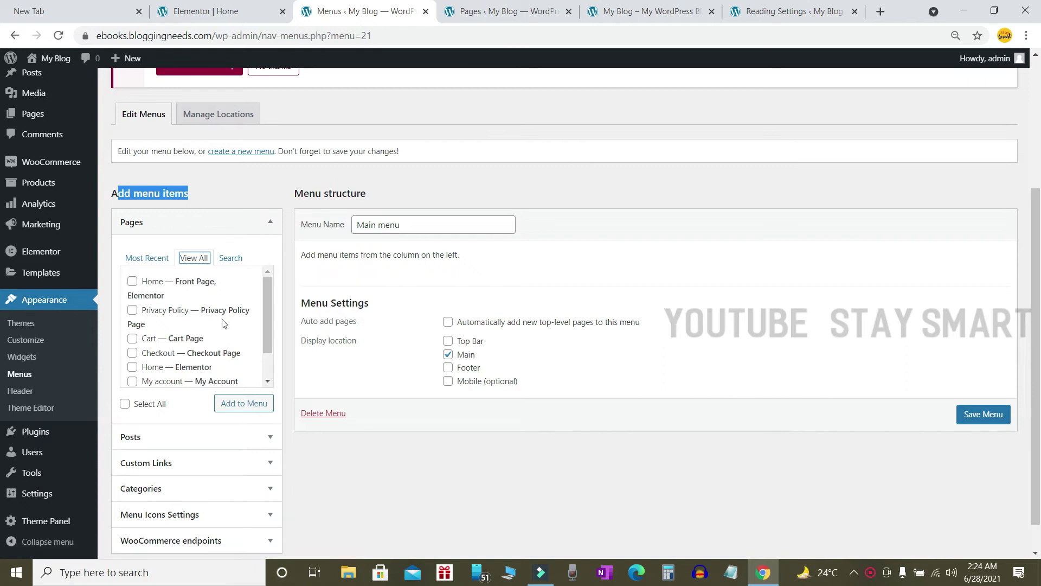
{"action": "left_click", "coordinate": [133, 282]}
{"action": "left_click", "coordinate": [134, 338]}
{"action": "left_click", "coordinate": [133, 353]}
{"action": "left_click", "coordinate": [136, 382]}
{"action": "scroll", "coordinate": [139, 381], "scroll_direction": "down", "scroll_amount": 1}
{"action": "scroll", "coordinate": [136, 358], "scroll_direction": "up", "scroll_amount": 2}
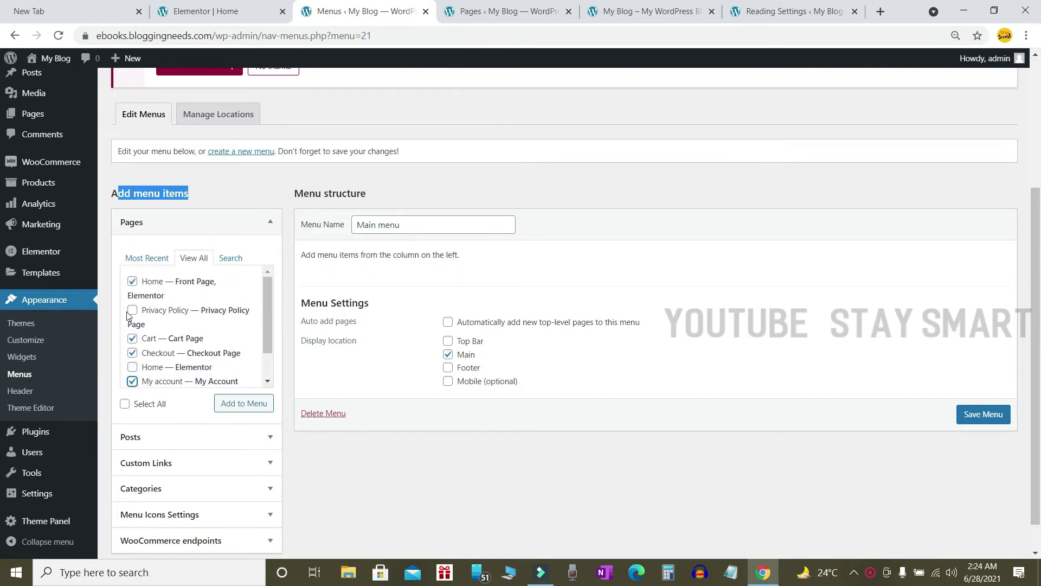
Include the Privacy Policy page in the selection and add the selected pages to Main menu
{"action": "left_click", "coordinate": [133, 311]}
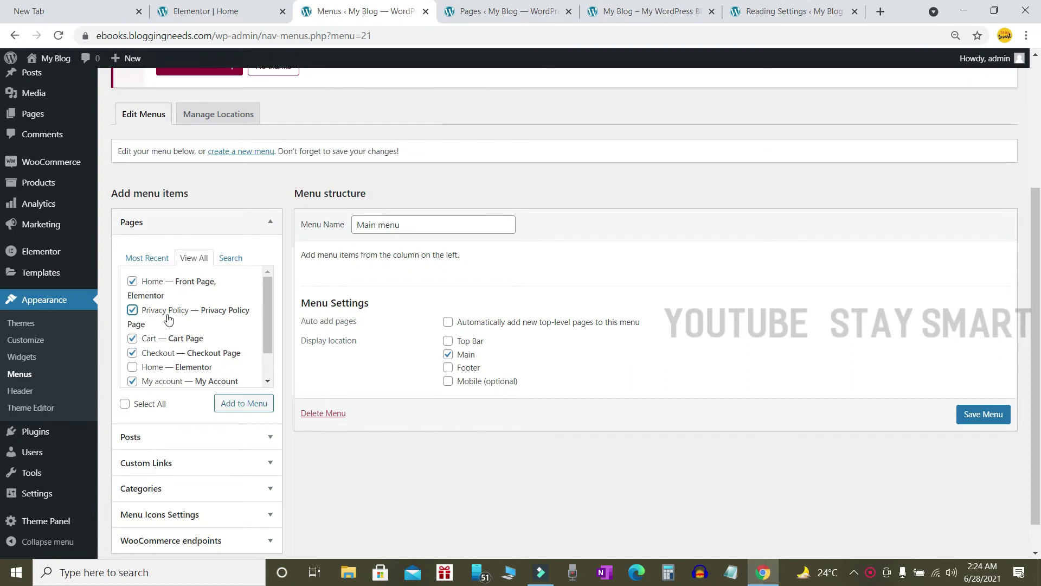
{"action": "scroll", "coordinate": [241, 357], "scroll_direction": "down", "scroll_amount": 1}
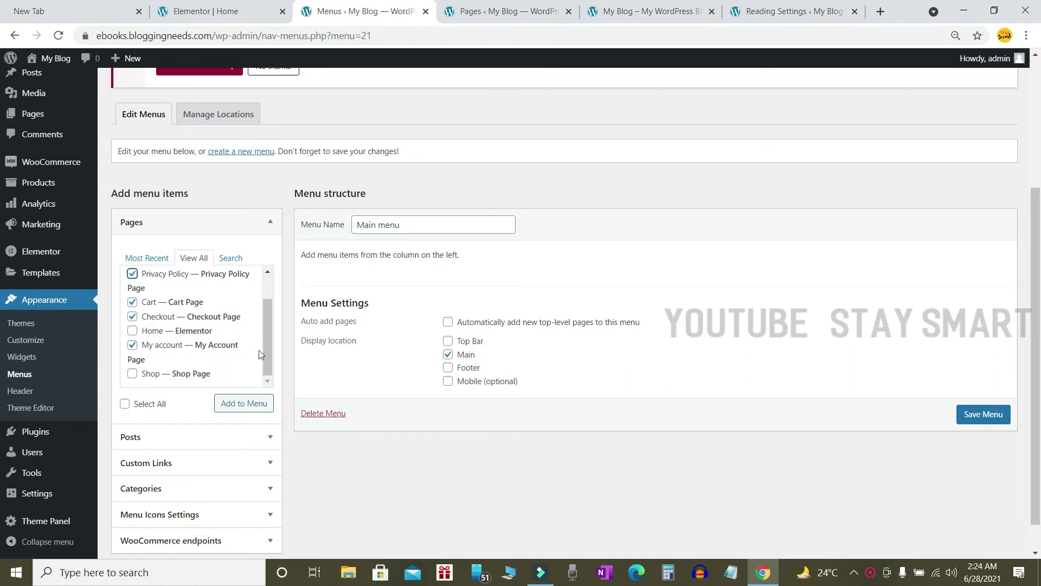
{"action": "scroll", "coordinate": [272, 354], "scroll_direction": "up", "scroll_amount": 1}
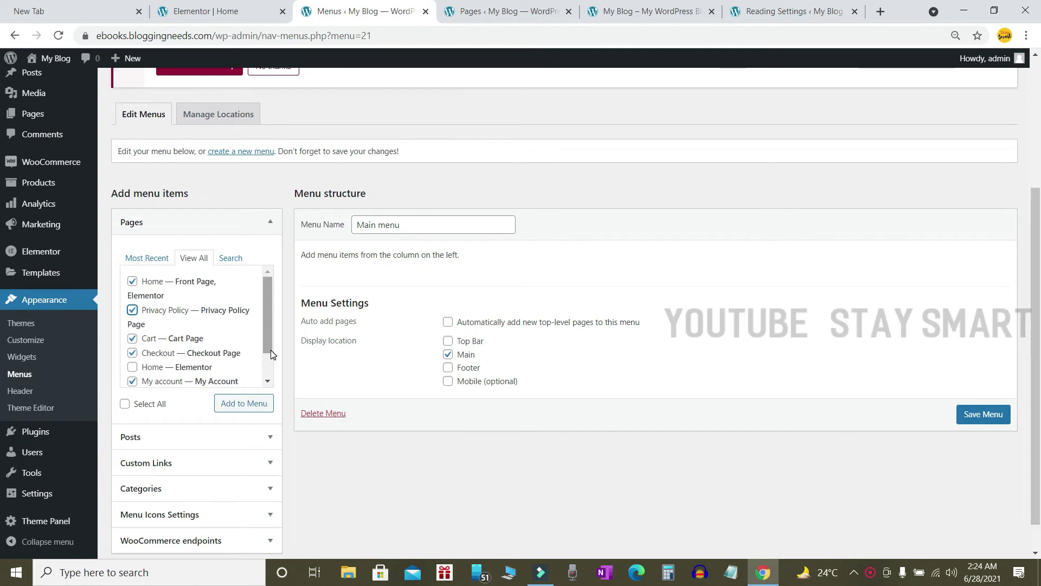
{"action": "scroll", "coordinate": [262, 356], "scroll_direction": "down", "scroll_amount": 2}
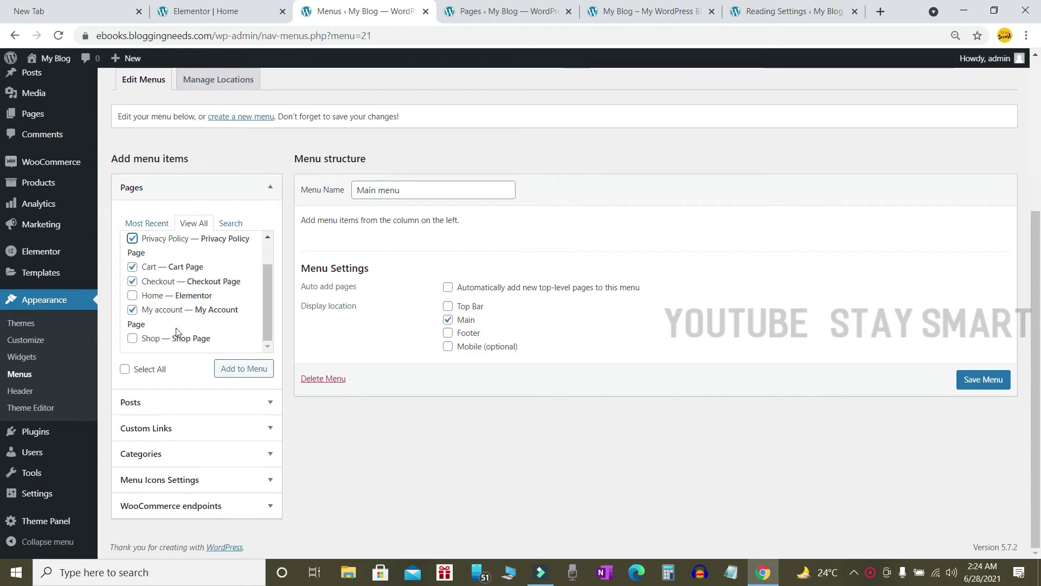
{"action": "scroll", "coordinate": [178, 320], "scroll_direction": "up", "scroll_amount": 2}
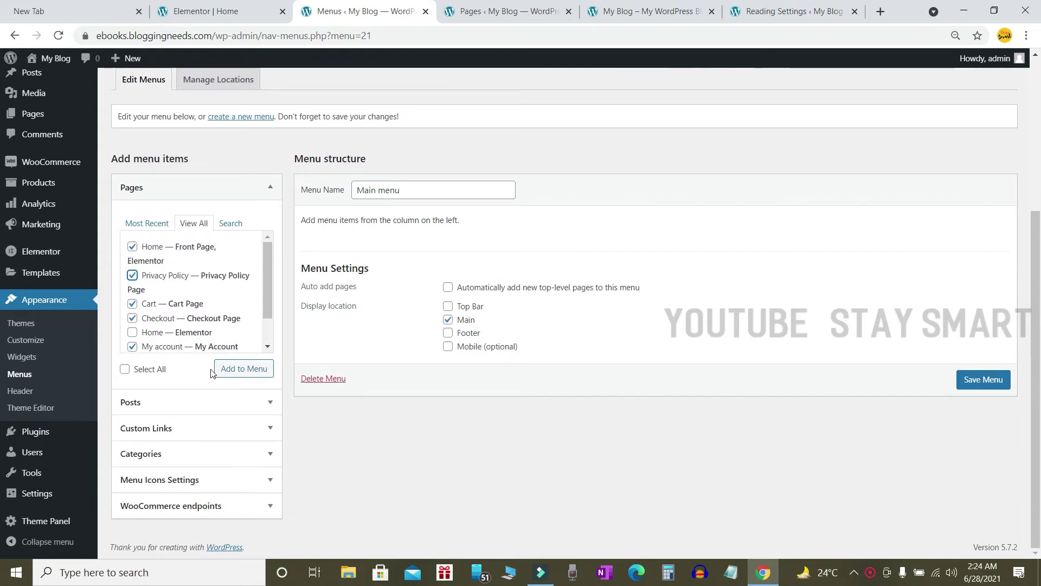
{"action": "left_click", "coordinate": [233, 374]}
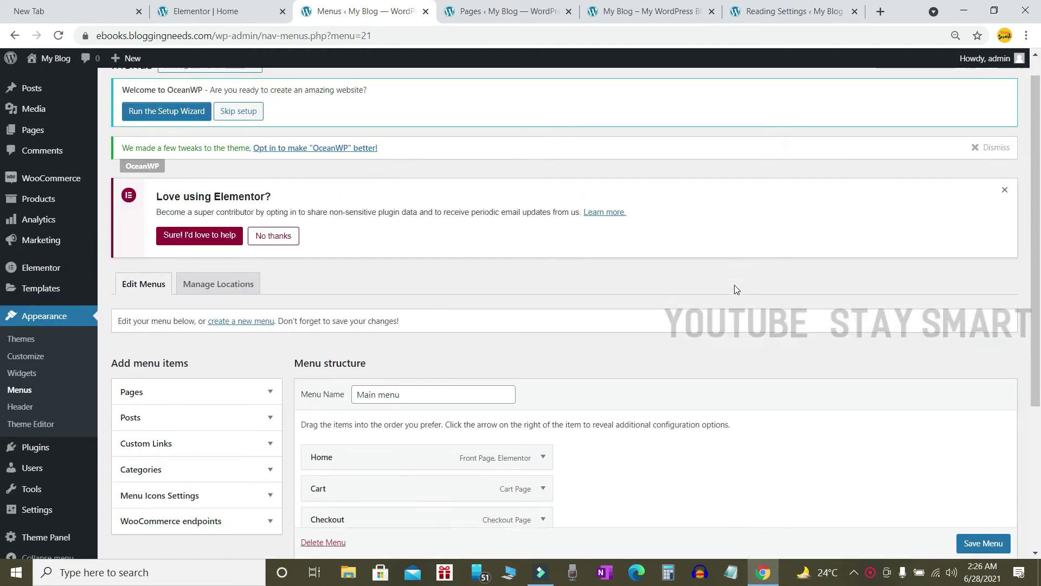
Enable Product categories in the Menus page's screen options so they can be used as menu items
{"action": "scroll", "coordinate": [728, 291], "scroll_direction": "down", "scroll_amount": 1}
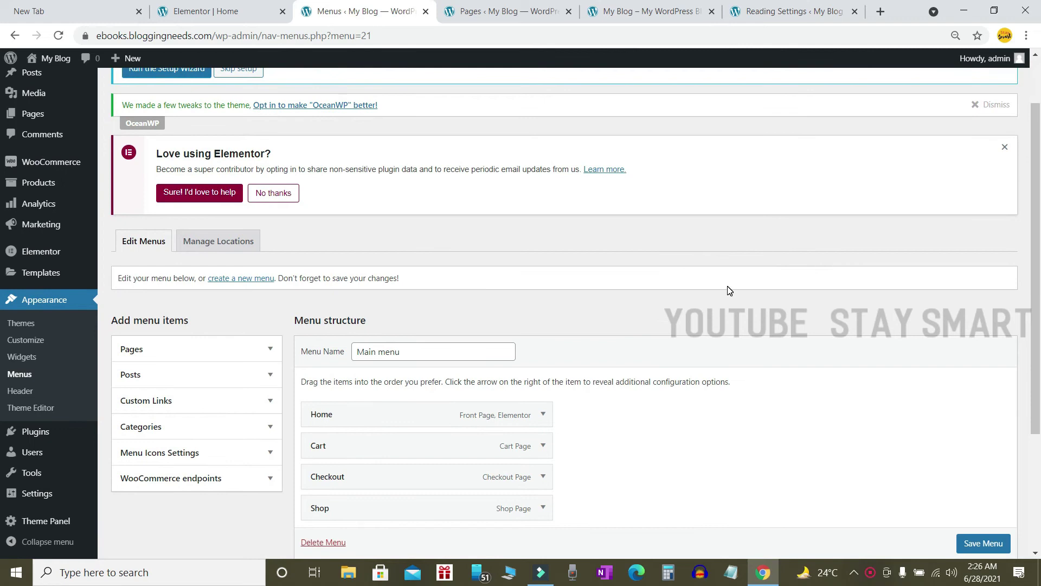
{"action": "scroll", "coordinate": [719, 297], "scroll_direction": "up", "scroll_amount": 2}
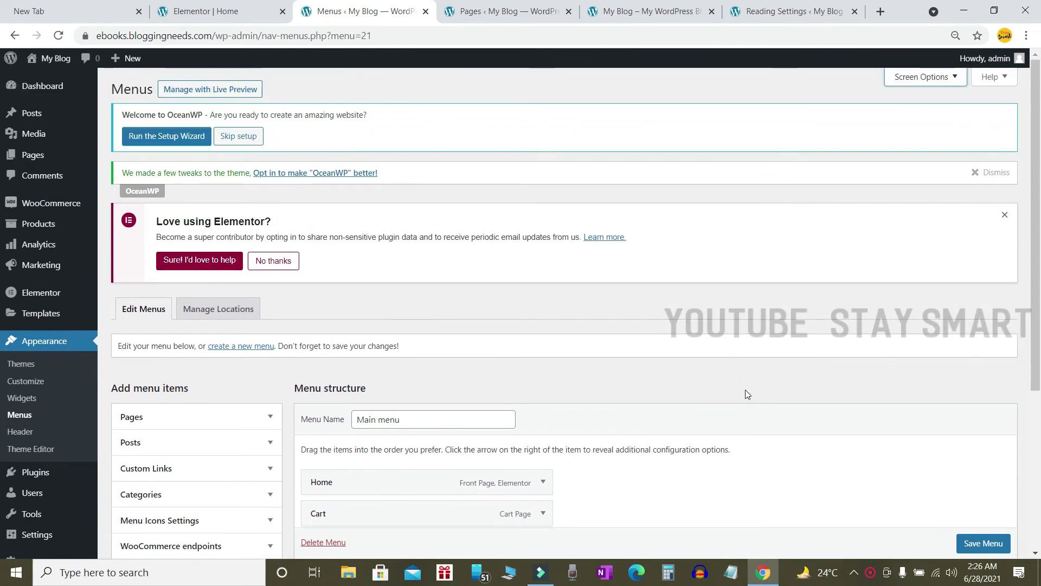
{"action": "scroll", "coordinate": [766, 365], "scroll_direction": "up", "scroll_amount": 1}
{"action": "left_click", "coordinate": [922, 79]}
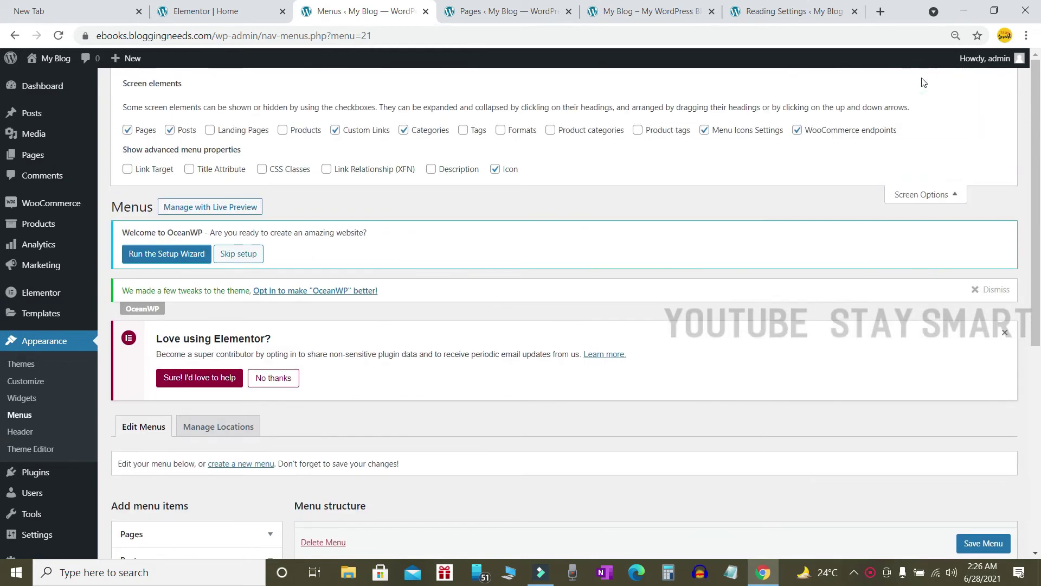
{"action": "left_click", "coordinate": [552, 133]}
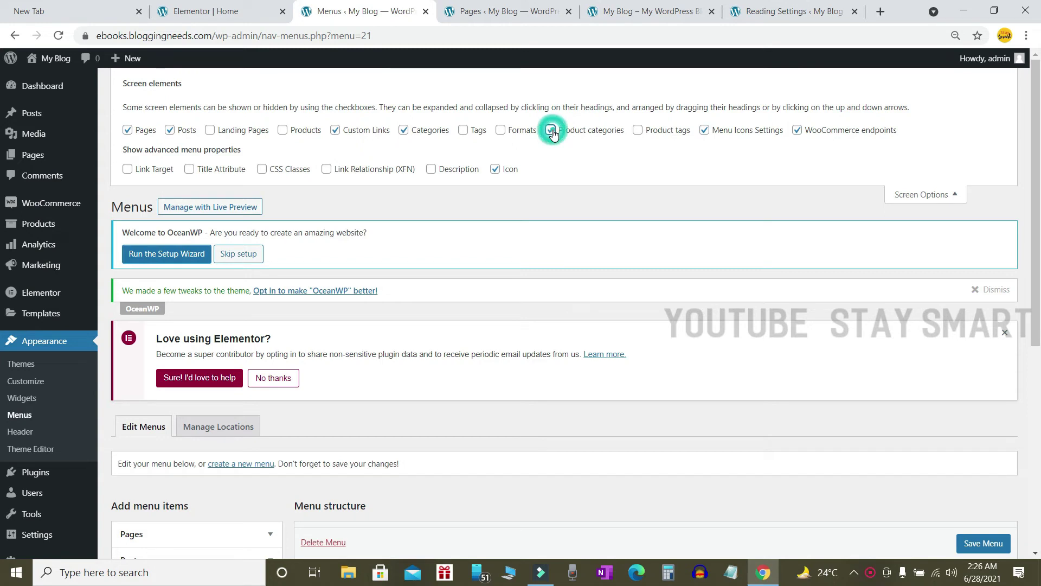
{"action": "left_click", "coordinate": [924, 194]}
{"action": "scroll", "coordinate": [922, 190], "scroll_direction": "down", "scroll_amount": 5}
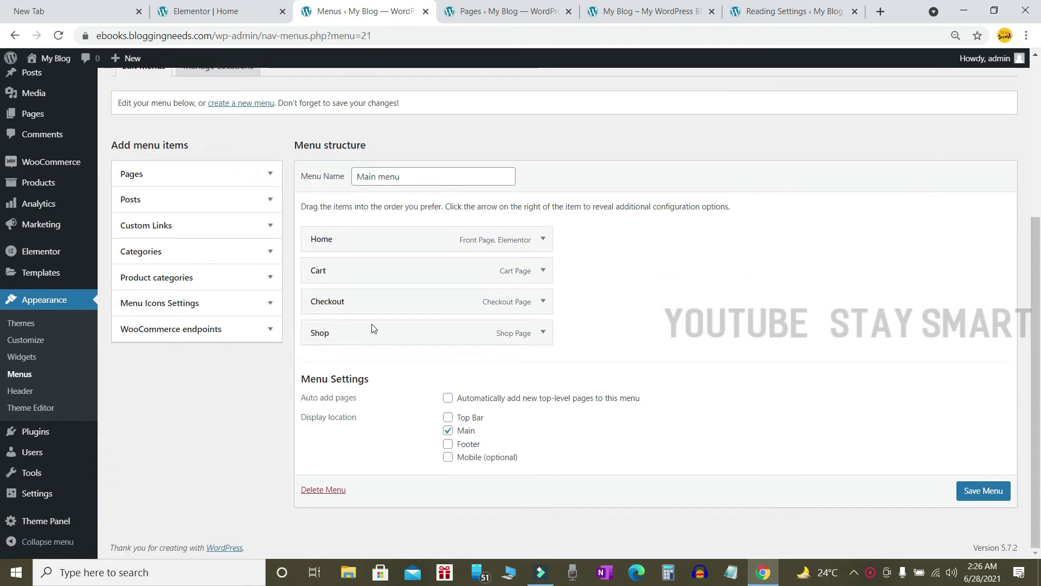
Add the ebook product category to Main menu
{"action": "scroll", "coordinate": [233, 374], "scroll_direction": "up", "scroll_amount": 2}
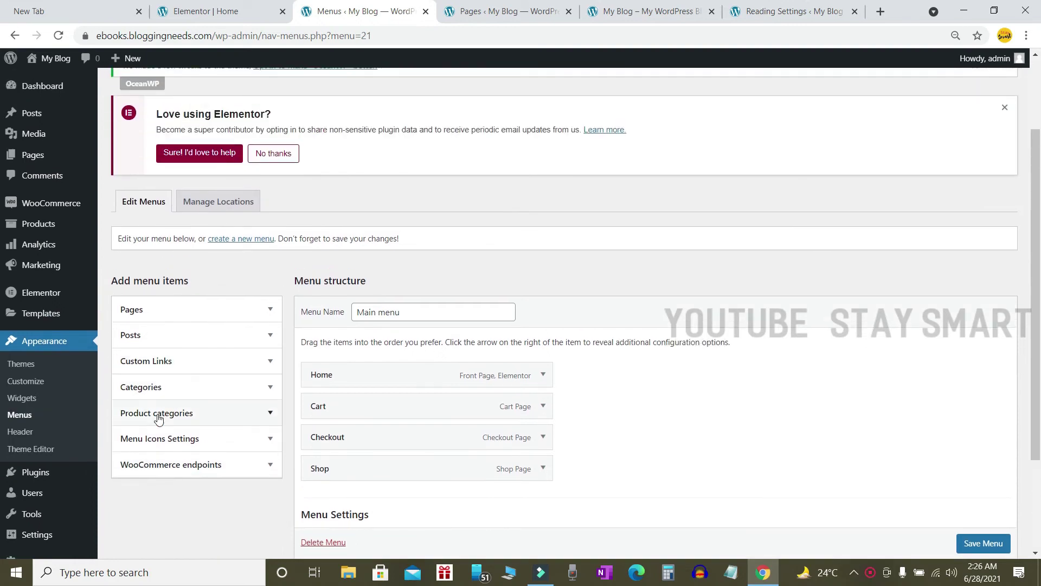
{"action": "left_click", "coordinate": [185, 414]}
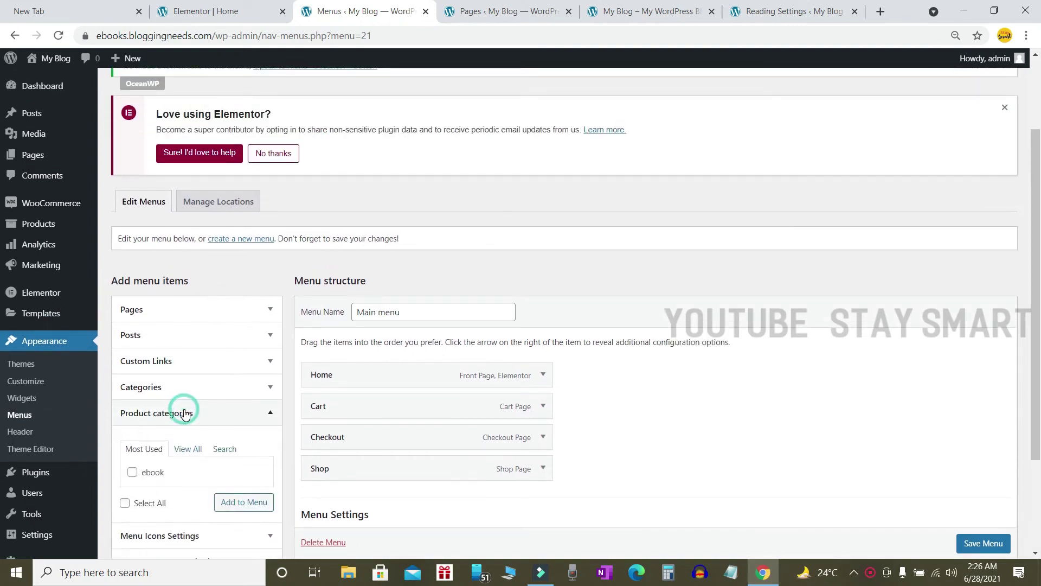
{"action": "scroll", "coordinate": [185, 410], "scroll_direction": "down", "scroll_amount": 1}
{"action": "left_click", "coordinate": [133, 407]}
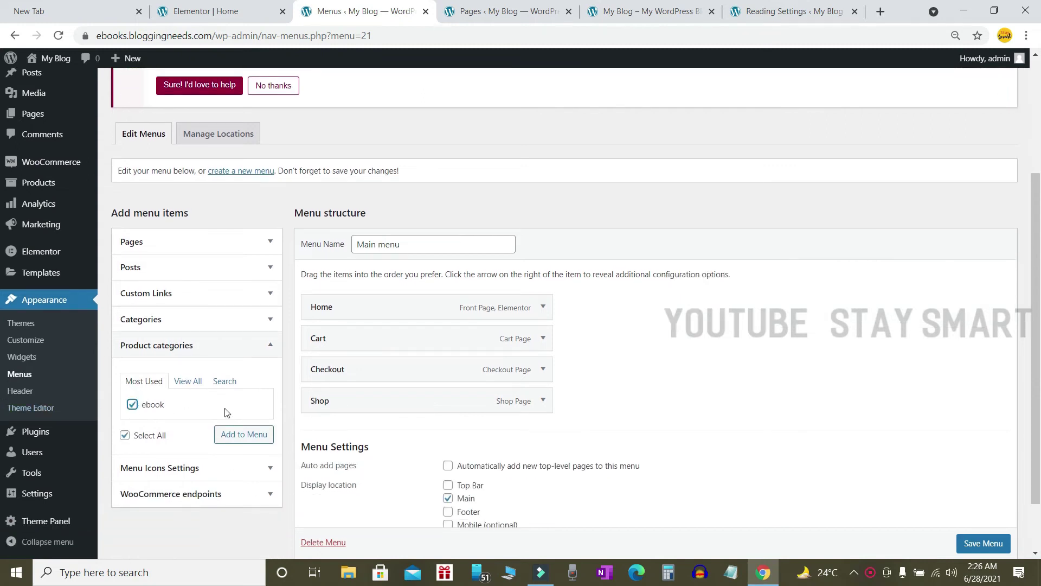
{"action": "left_click", "coordinate": [244, 434]}
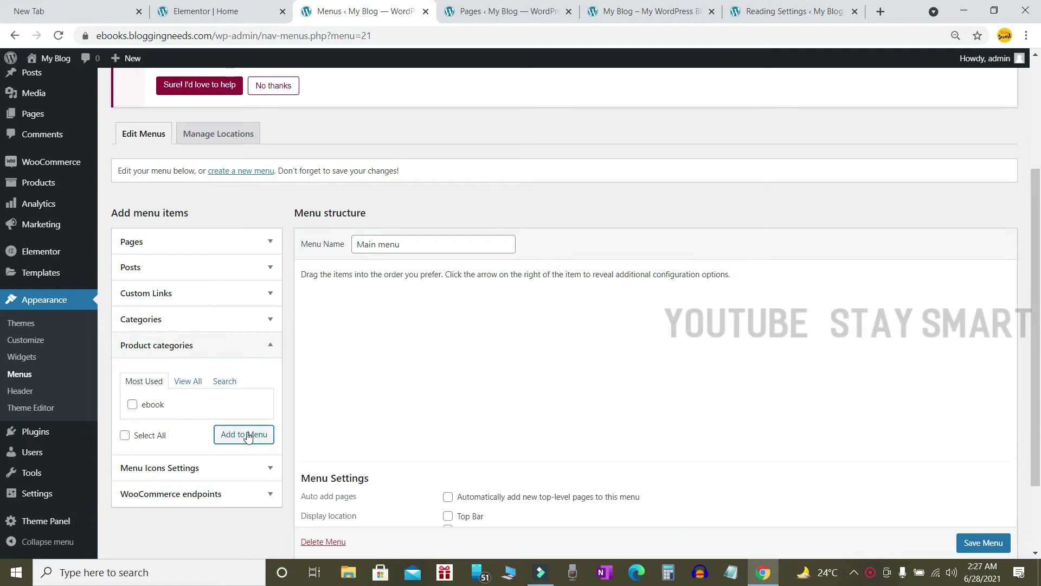
Move the ebook category directly below Home in the menu structure and keep it as a top-level item
{"action": "left_click_drag", "start_coordinate": [333, 433], "coordinate": [347, 336]}
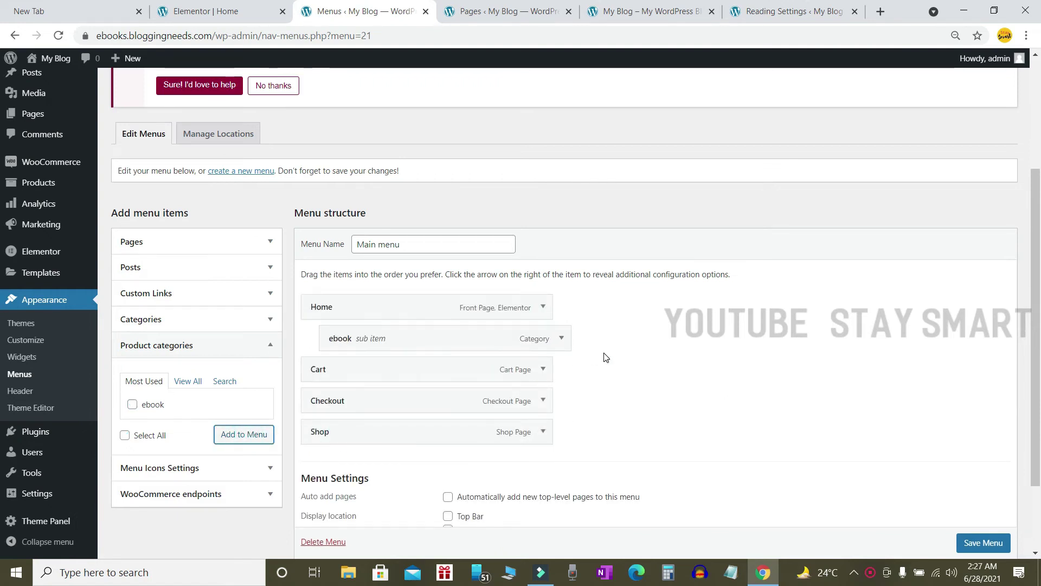
{"action": "left_click_drag", "start_coordinate": [486, 336], "coordinate": [461, 338]}
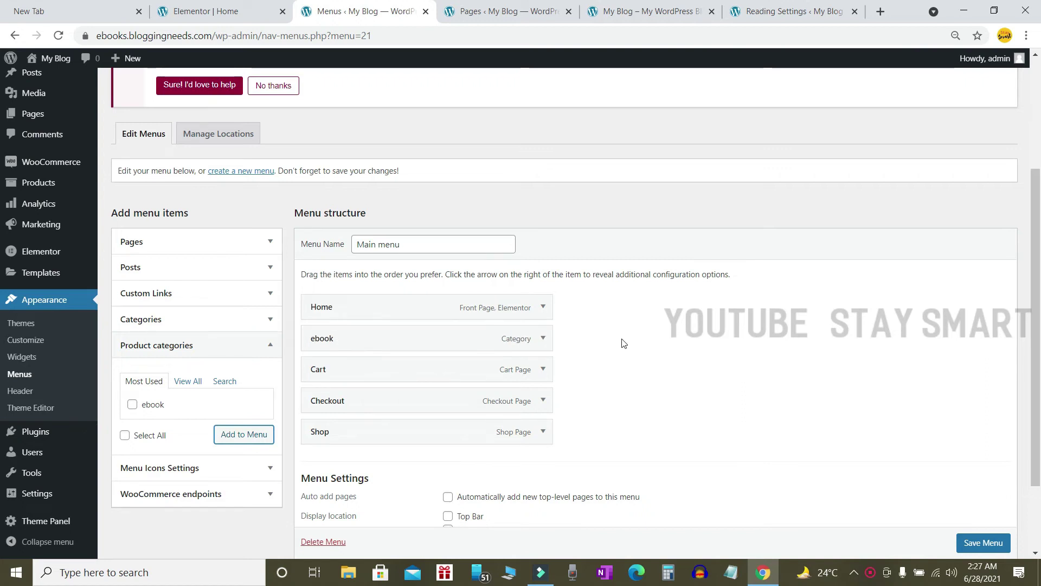
{"action": "scroll", "coordinate": [624, 338], "scroll_direction": "down", "scroll_amount": 1}
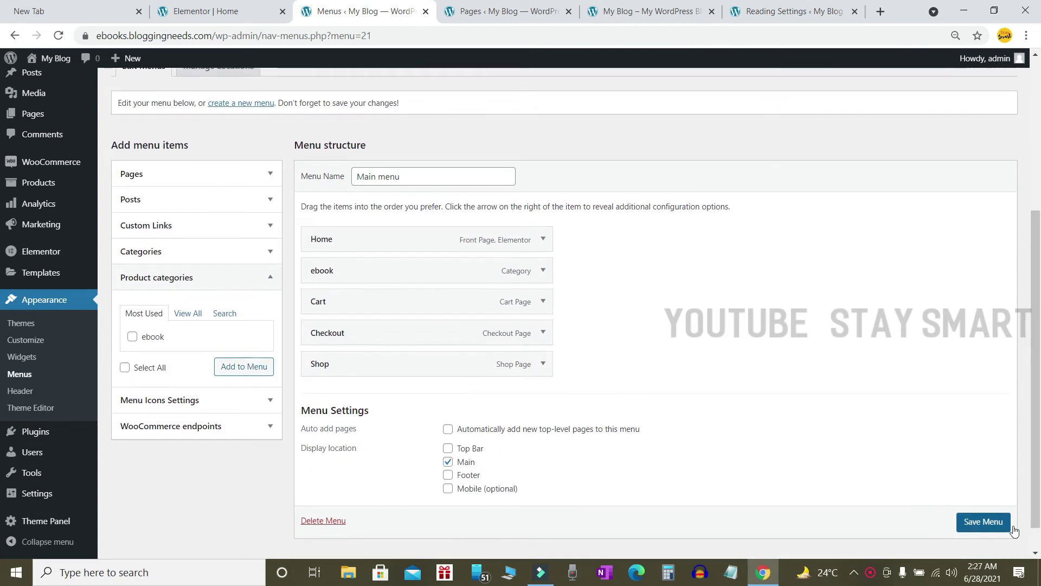
Save the reordered Main menu and review the saved menu page
{"action": "left_click", "coordinate": [979, 524]}
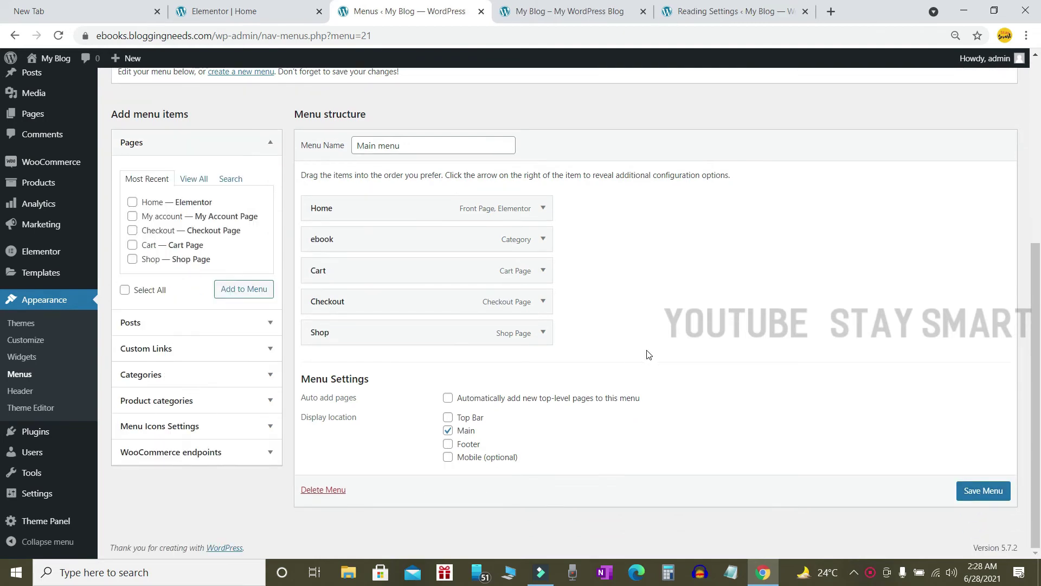
{"action": "scroll", "coordinate": [649, 354], "scroll_direction": "up", "scroll_amount": 5}
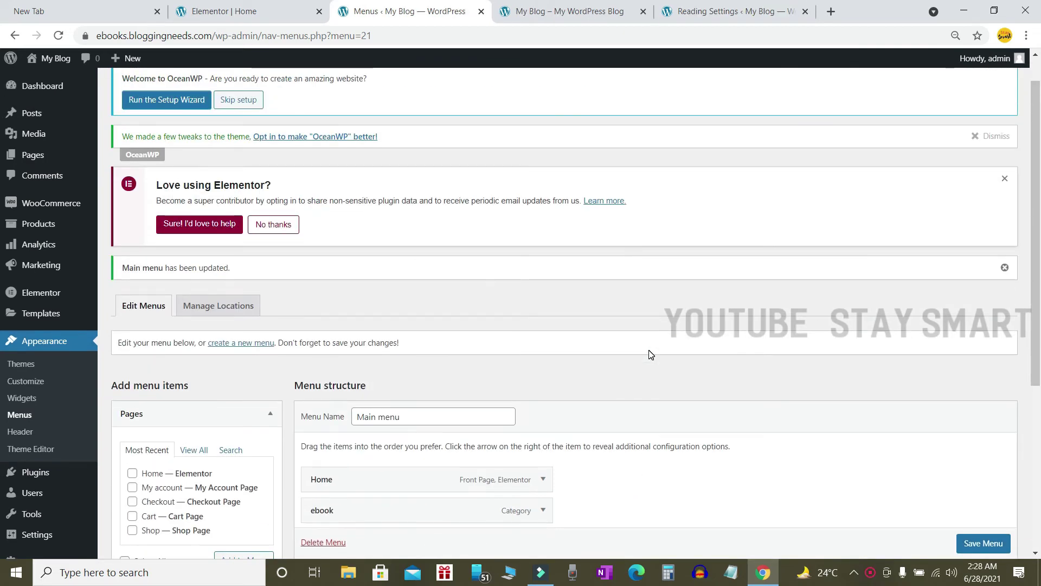
{"action": "scroll", "coordinate": [645, 347], "scroll_direction": "up", "scroll_amount": 1}
{"action": "scroll", "coordinate": [588, 302], "scroll_direction": "down", "scroll_amount": 6}
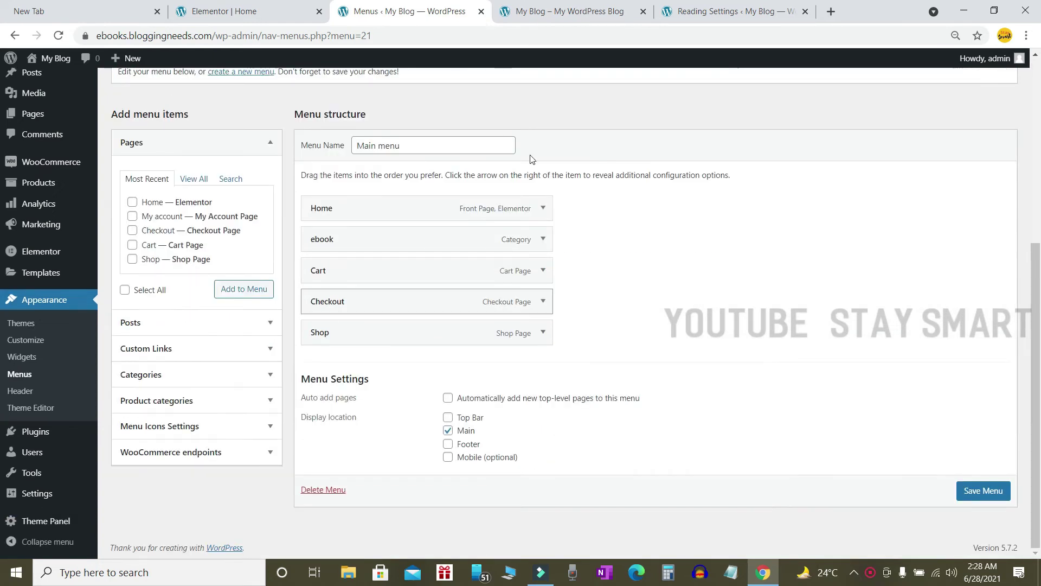
Reload the site's homepage to check the navigation menu in the header
{"action": "left_click", "coordinate": [587, 11]}
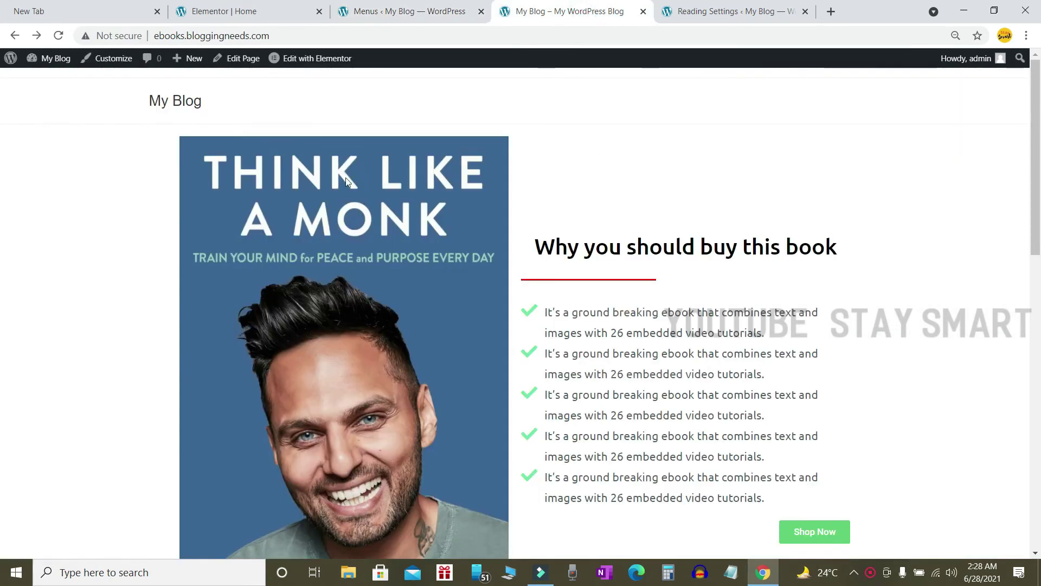
{"action": "left_click", "coordinate": [58, 35]}
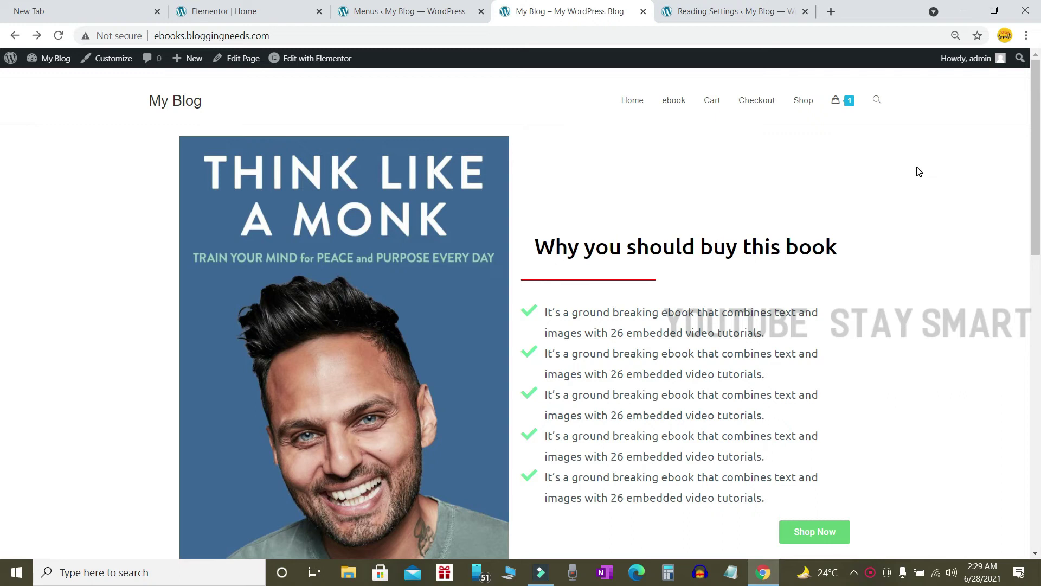
{"action": "key", "text": "alt"}
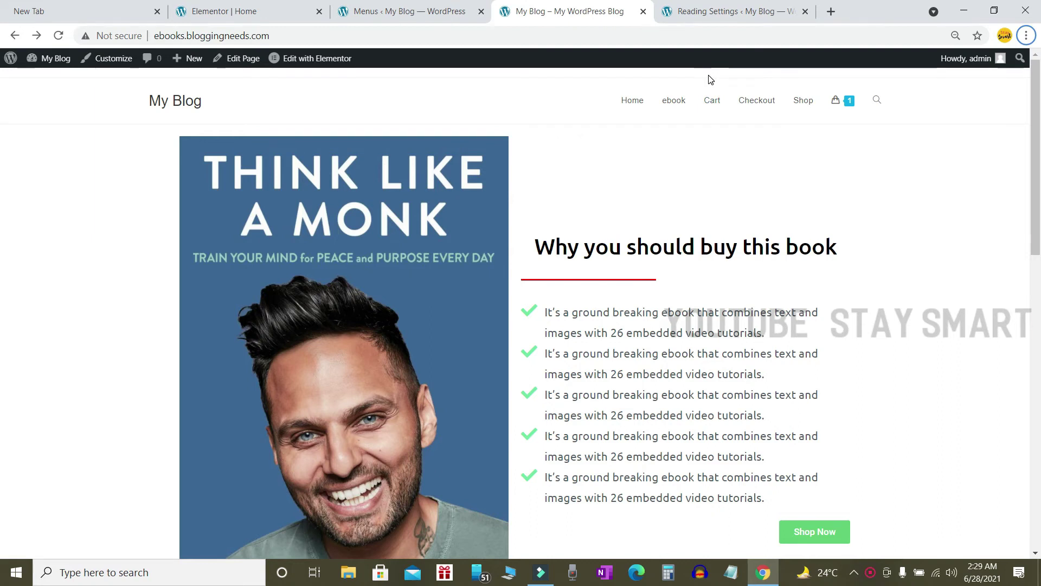
Disable the Top Bar in the theme customizer's general top bar settings and publish the change
{"action": "left_click", "coordinate": [398, 12]}
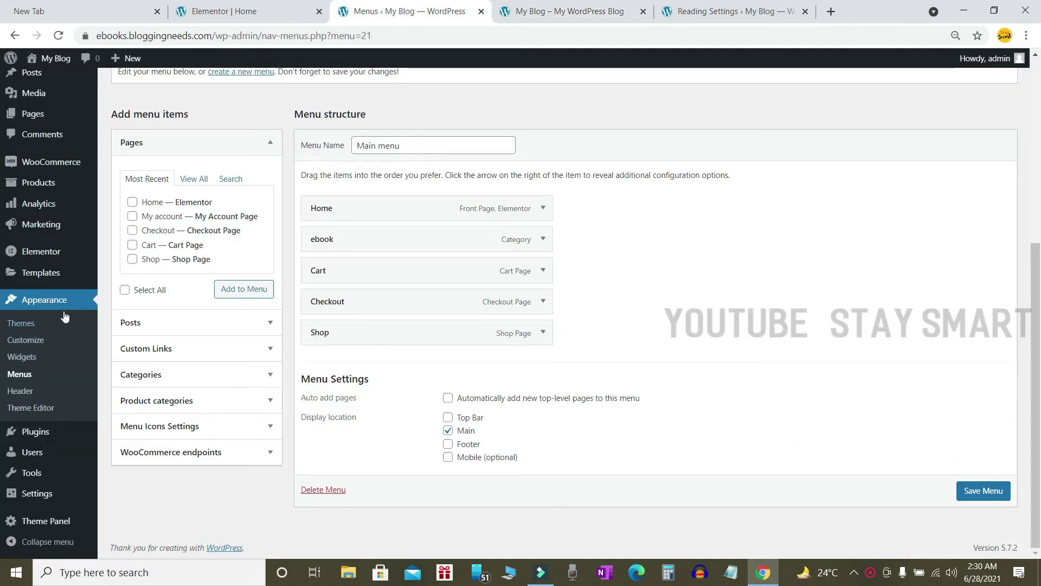
{"action": "left_click", "coordinate": [31, 340]}
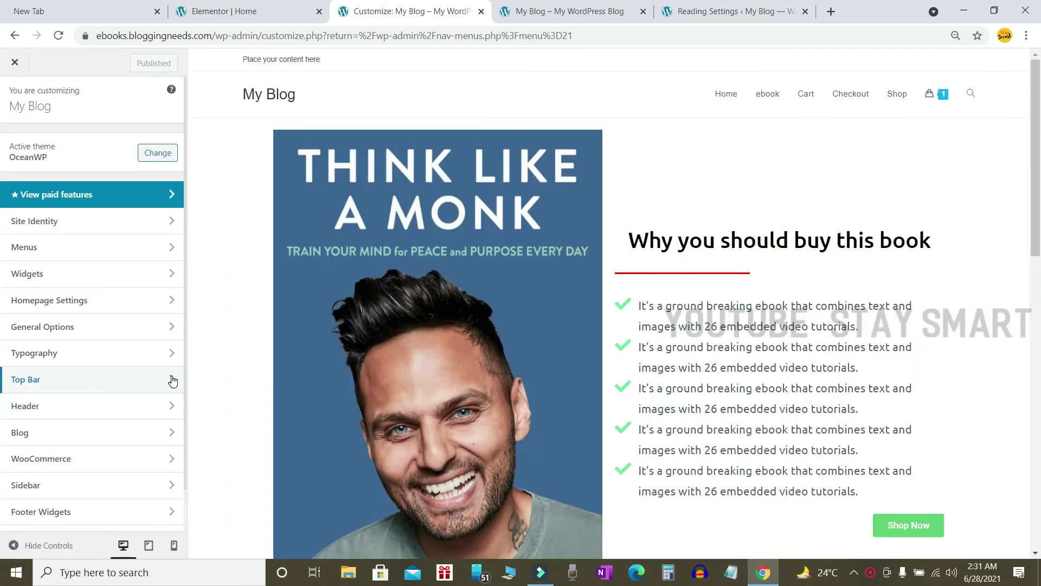
{"action": "left_click", "coordinate": [78, 382]}
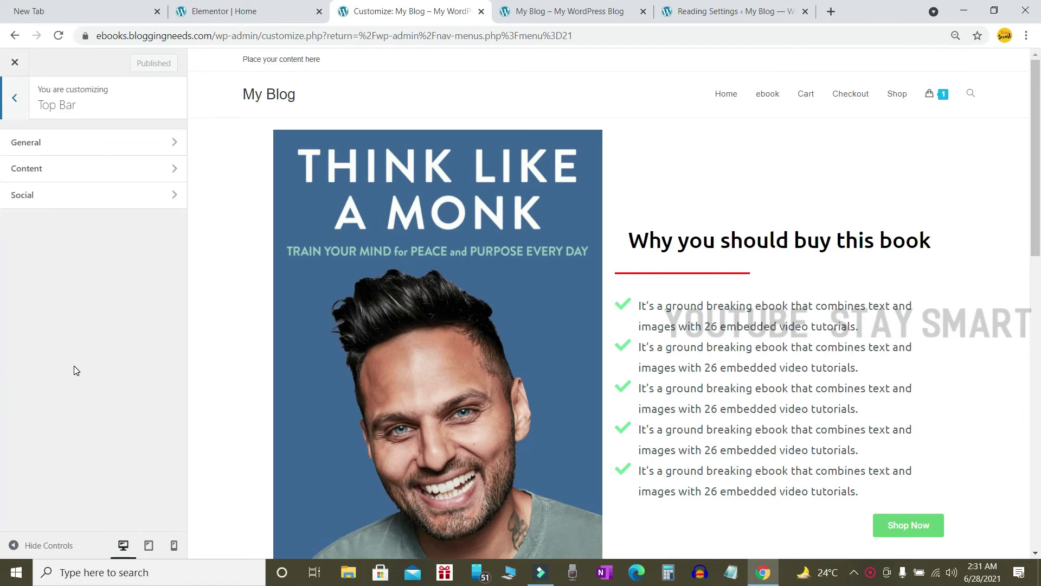
{"action": "left_click", "coordinate": [29, 146]}
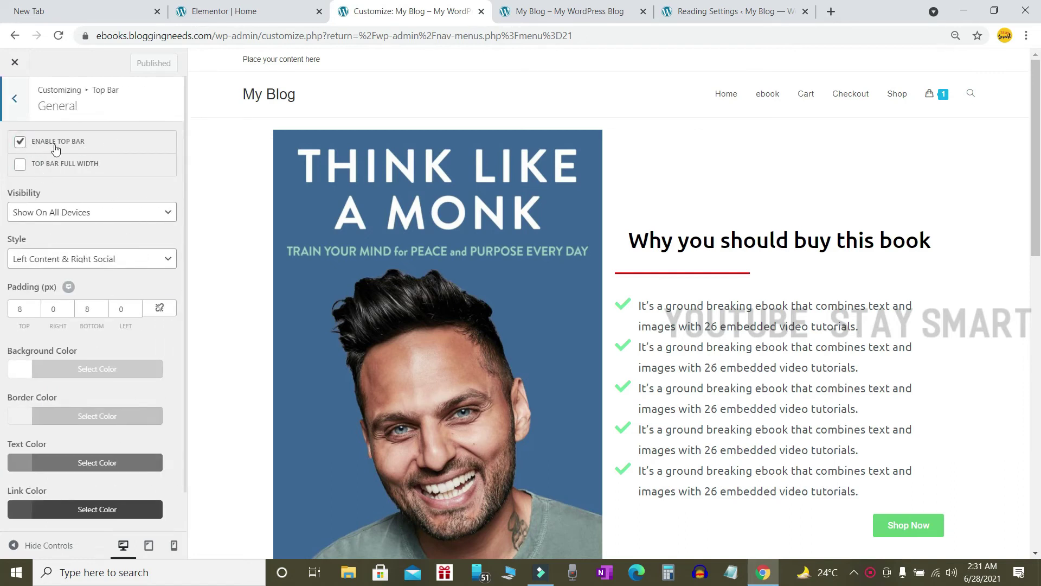
{"action": "left_click", "coordinate": [34, 143]}
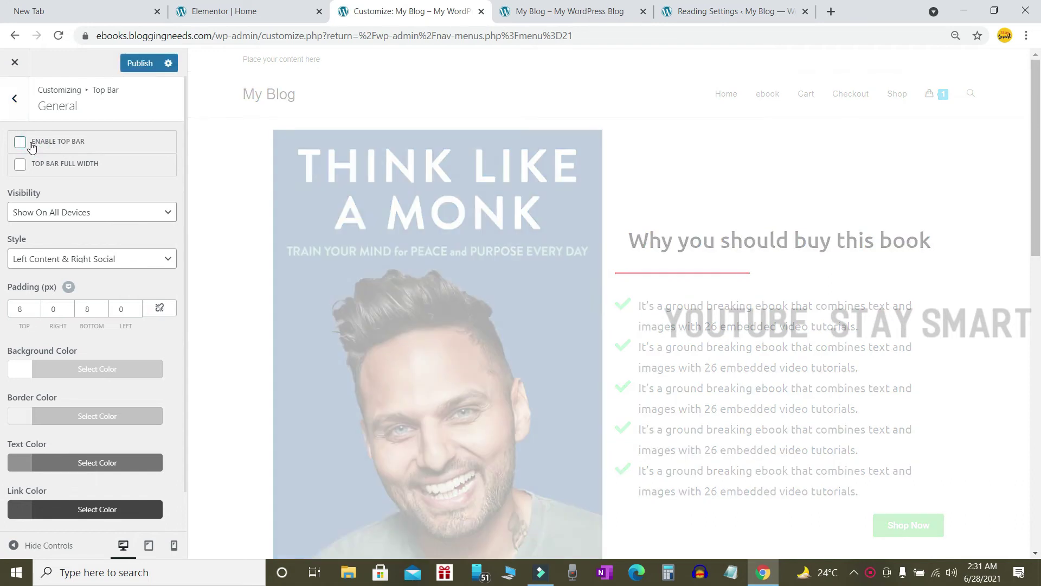
{"action": "left_click", "coordinate": [139, 63]}
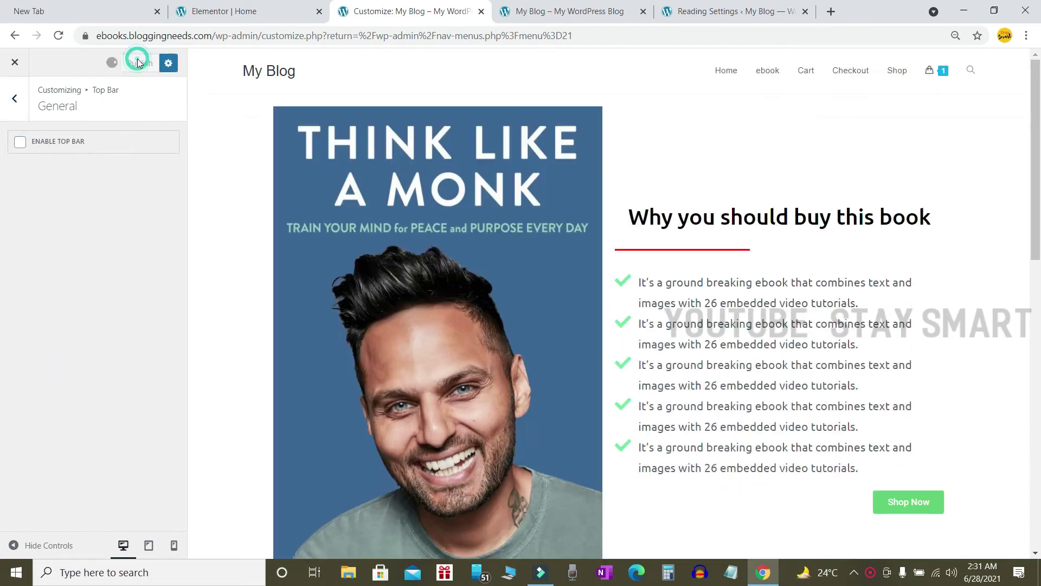
Reload the site's homepage to check the space above the header and examine the site title
{"action": "left_click", "coordinate": [602, 11]}
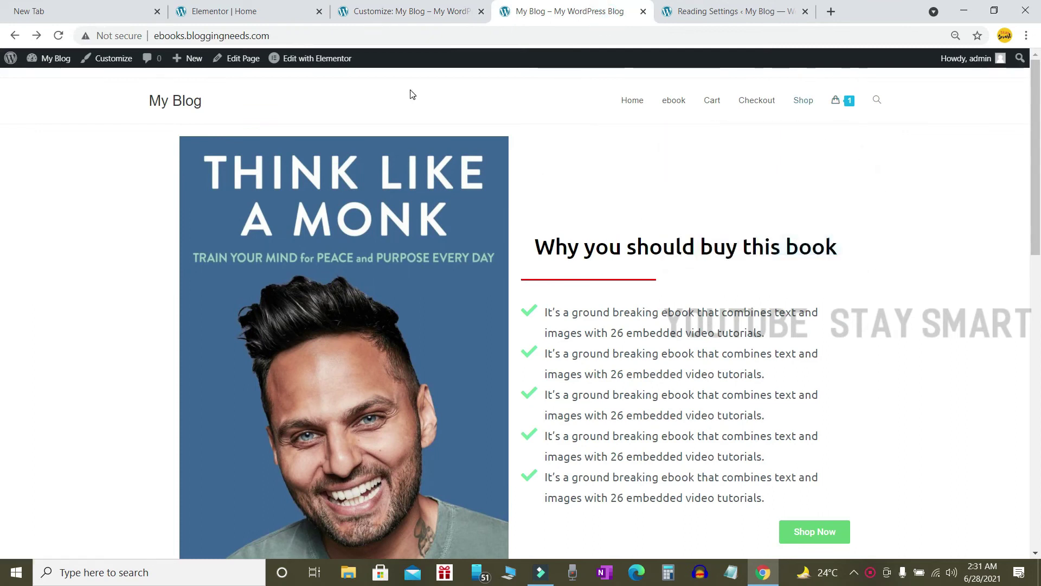
{"action": "left_click", "coordinate": [59, 38]}
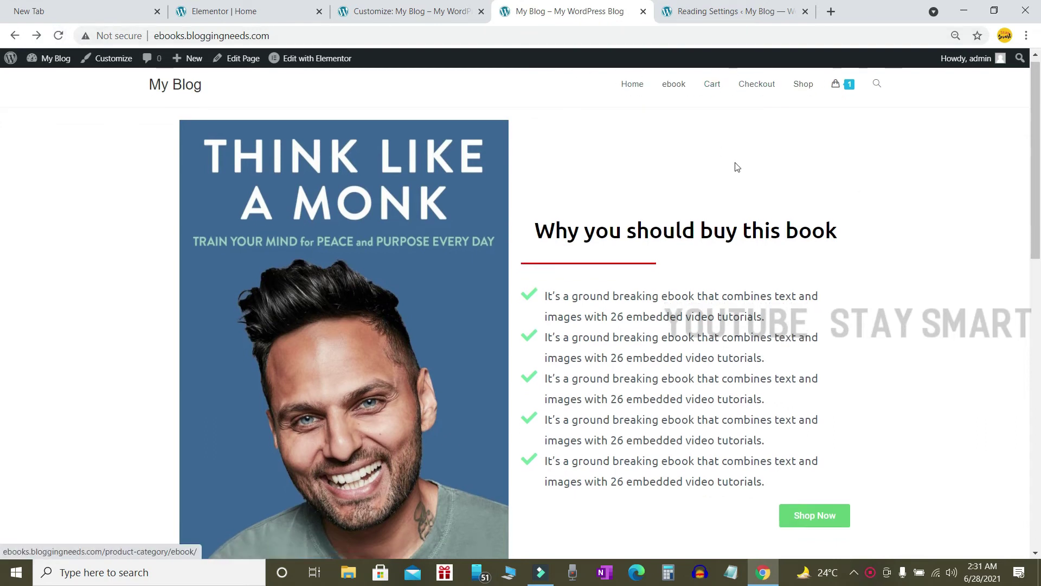
{"action": "key", "text": "alt"}
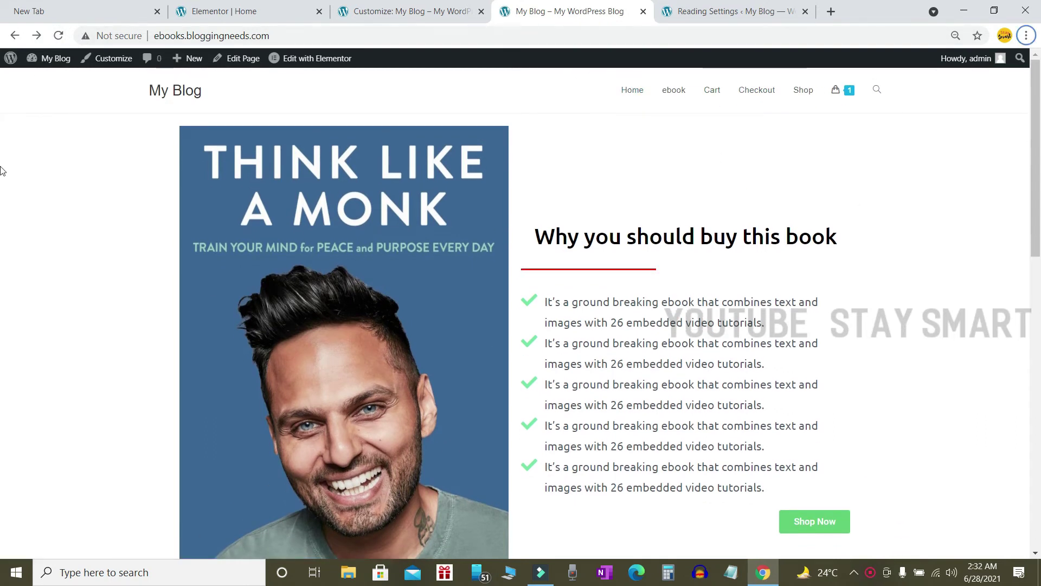
{"action": "left_click_drag", "start_coordinate": [147, 87], "coordinate": [212, 95]}
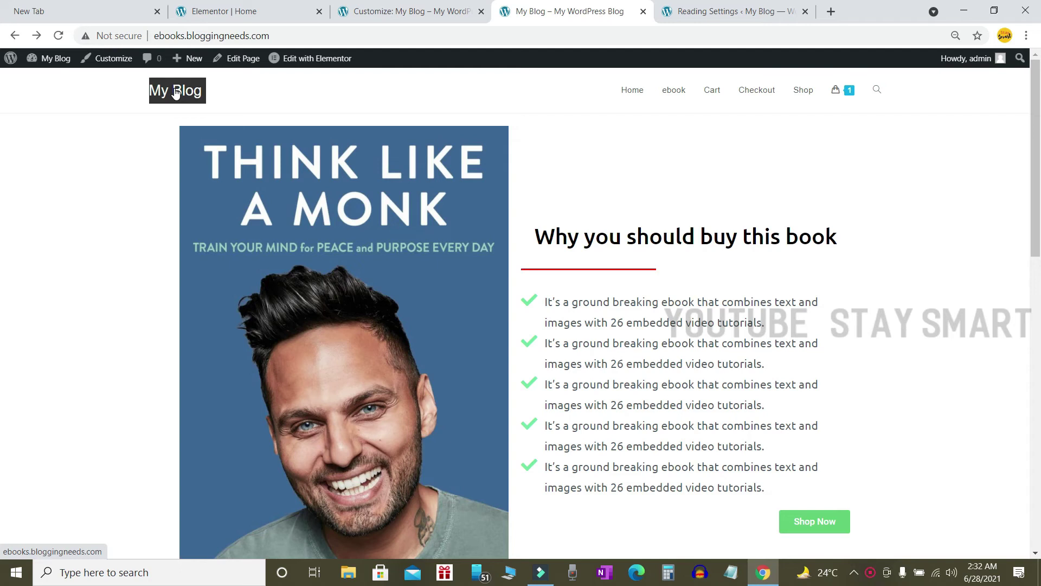
{"action": "left_click", "coordinate": [66, 134]}
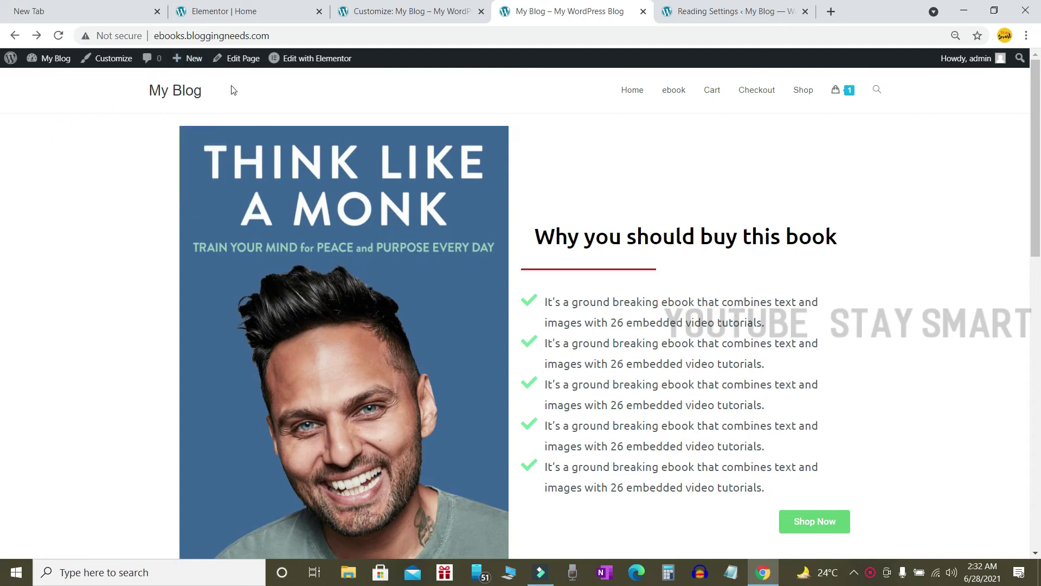
Open logomakr.com in a new browser tab and dismiss its intro video and guided tour
{"action": "left_click", "coordinate": [832, 11]}
{"action": "type", "text": "logo"}
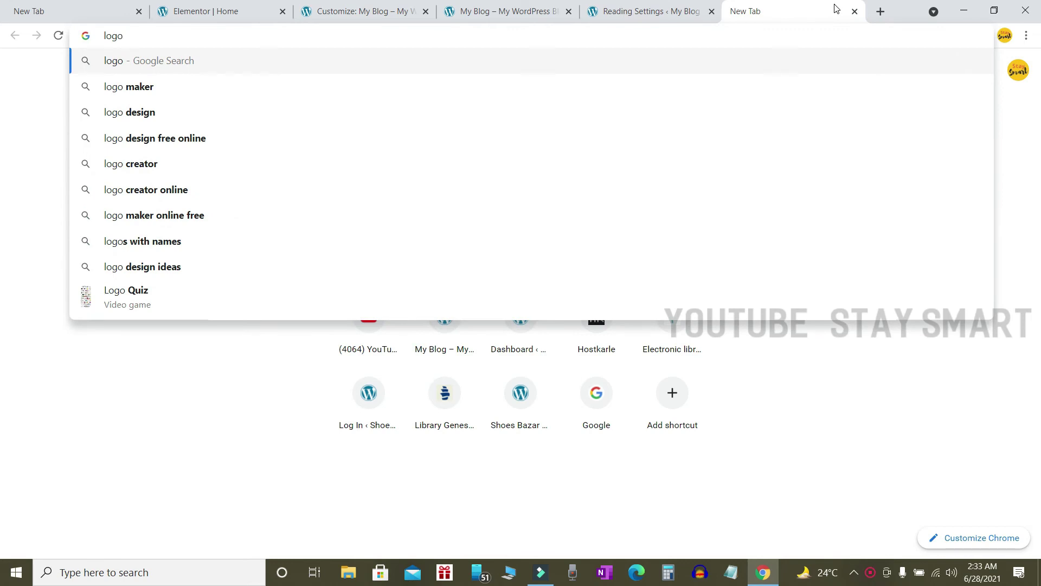
{"action": "type", "text": "ma"}
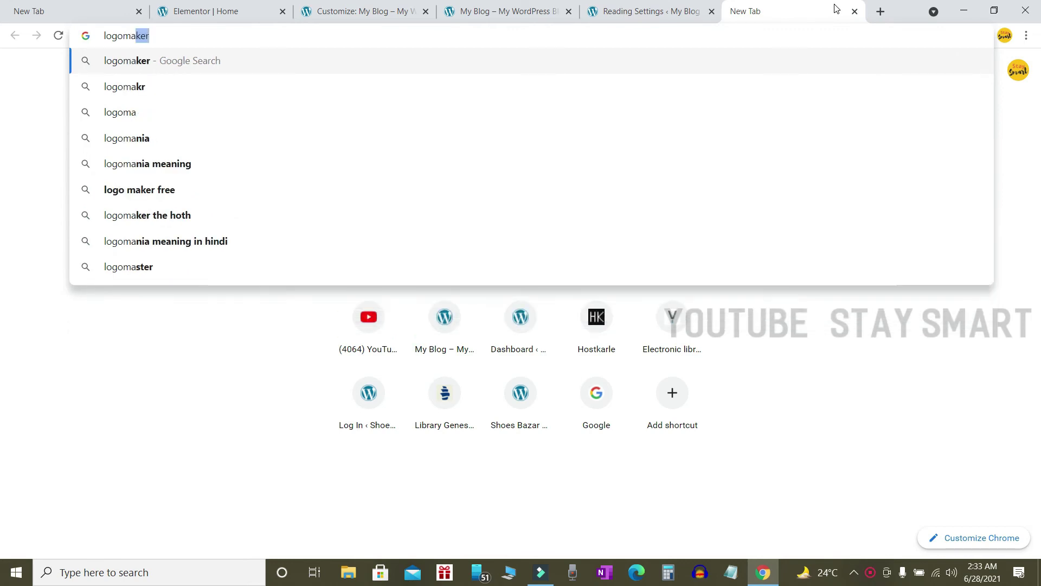
{"action": "type", "text": "kr.com"}
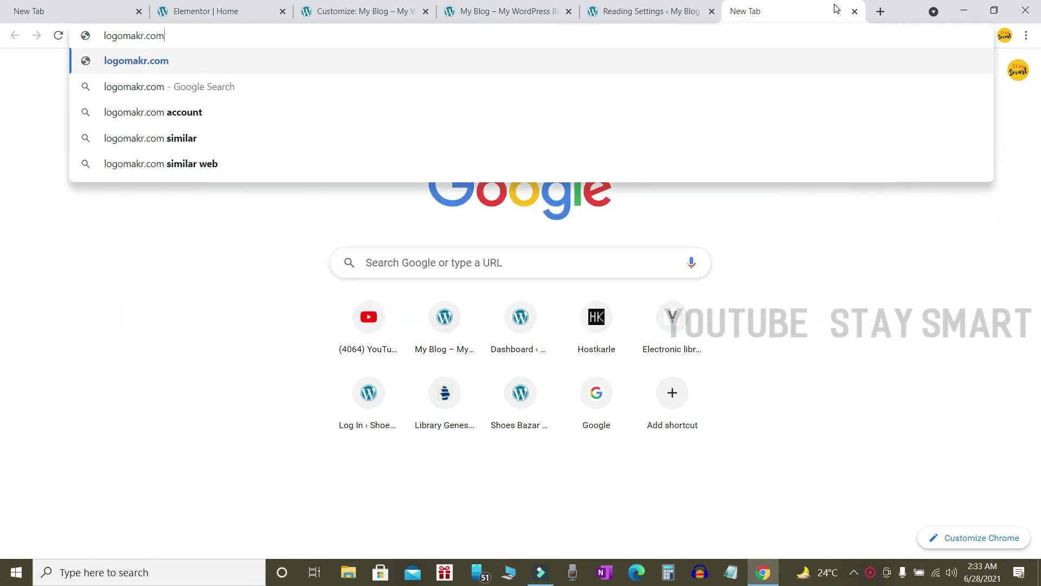
{"action": "key", "text": "Return"}
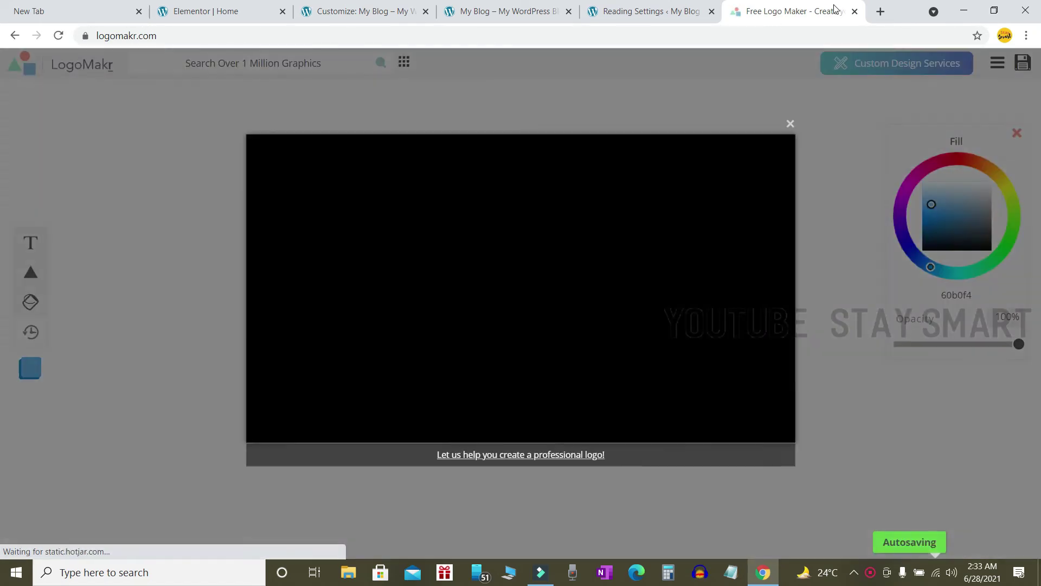
{"action": "left_click", "coordinate": [789, 124]}
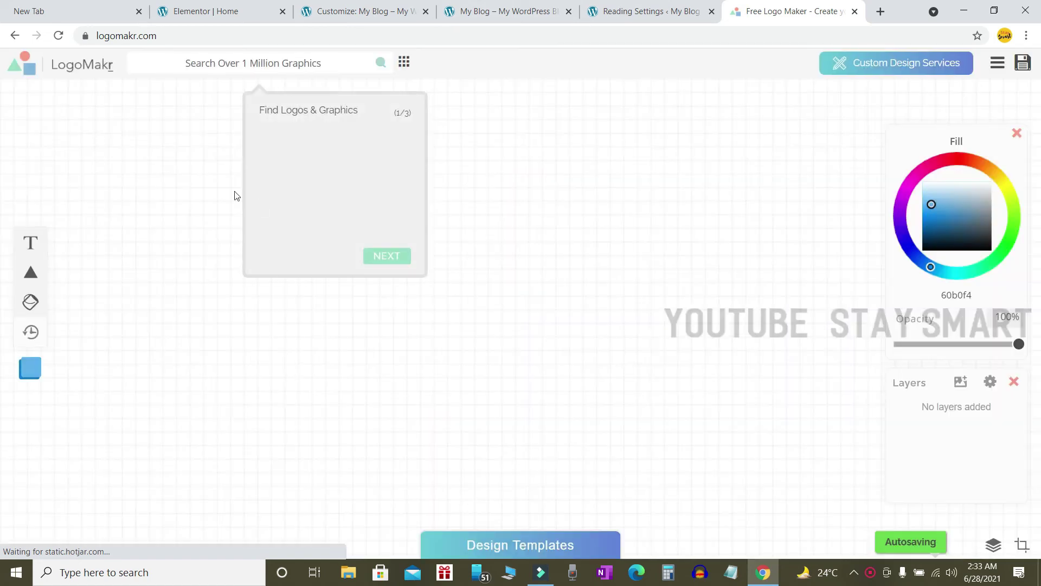
{"action": "left_click", "coordinate": [390, 257]}
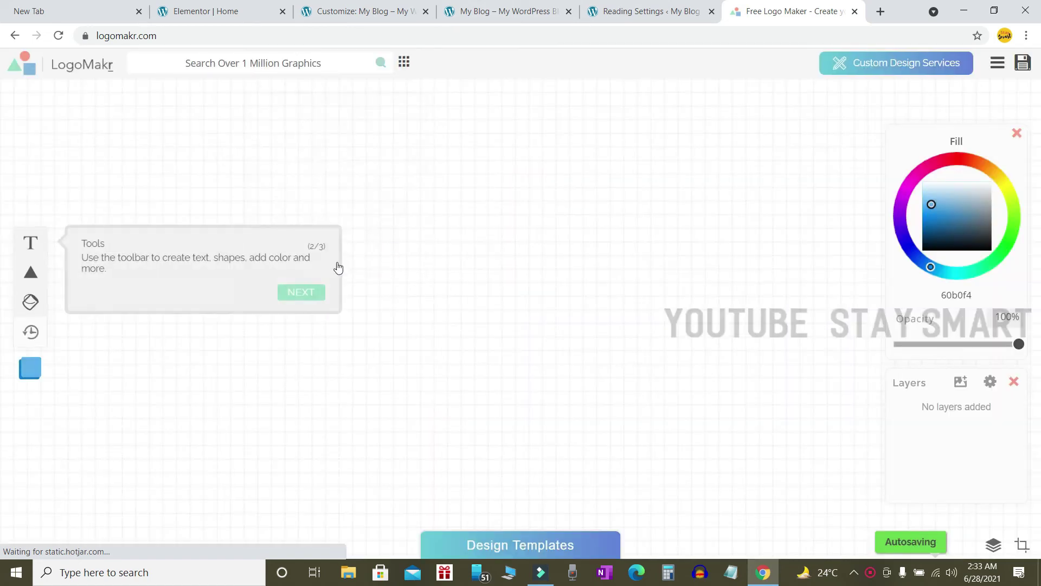
{"action": "left_click", "coordinate": [299, 293]}
{"action": "left_click", "coordinate": [986, 167]}
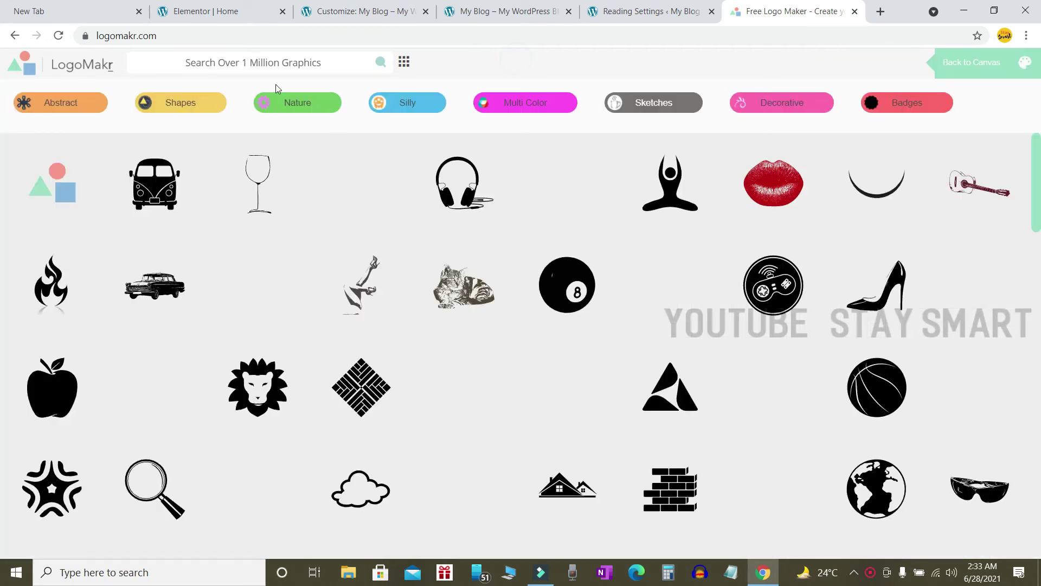
Search the graphics for "book", add the green open-book clipart with text lines and place it on the left part of the canvas
{"action": "left_click", "coordinate": [332, 61]}
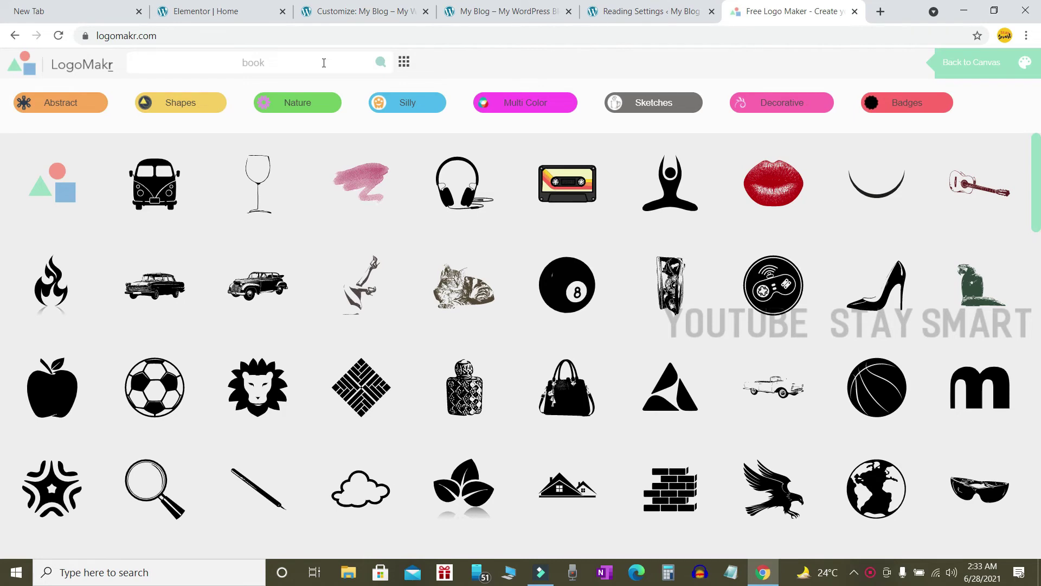
{"action": "key", "text": "Return"}
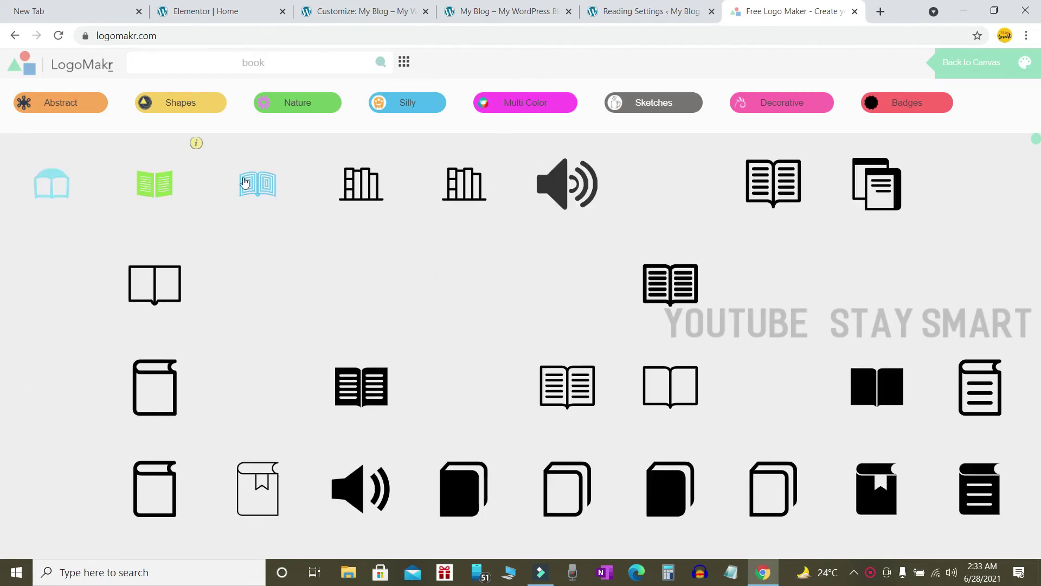
{"action": "scroll", "coordinate": [121, 258], "scroll_direction": "down", "scroll_amount": 1}
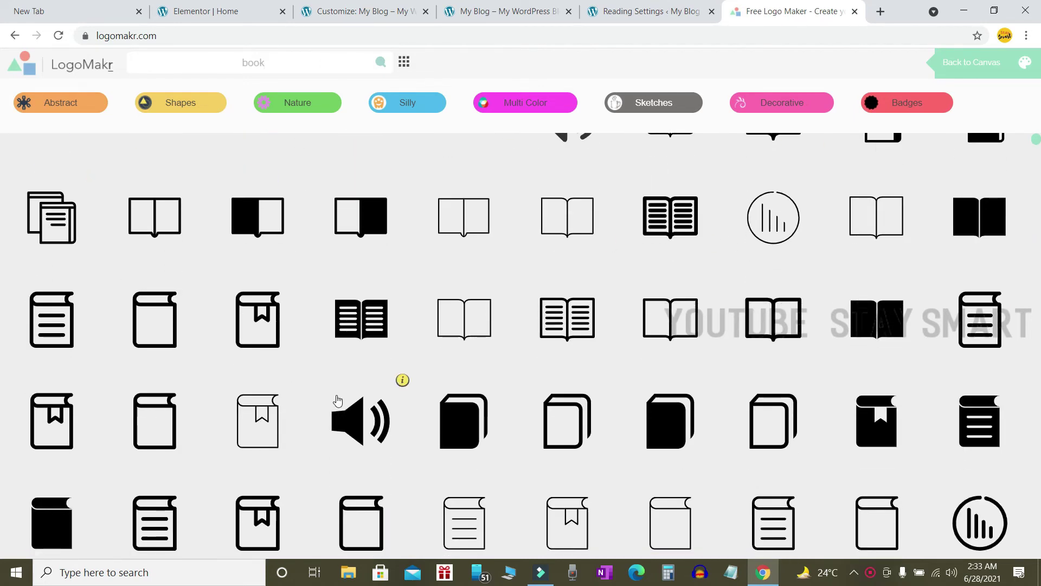
{"action": "scroll", "coordinate": [157, 215], "scroll_direction": "up", "scroll_amount": 1}
{"action": "left_click", "coordinate": [152, 189]}
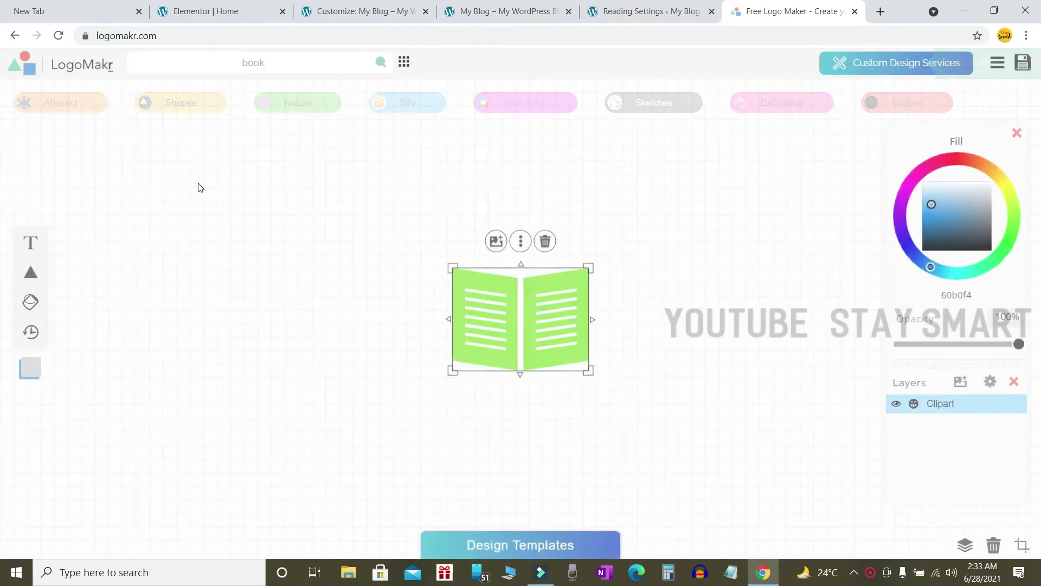
{"action": "left_click_drag", "start_coordinate": [474, 299], "coordinate": [236, 285]}
{"action": "left_click", "coordinate": [417, 289]}
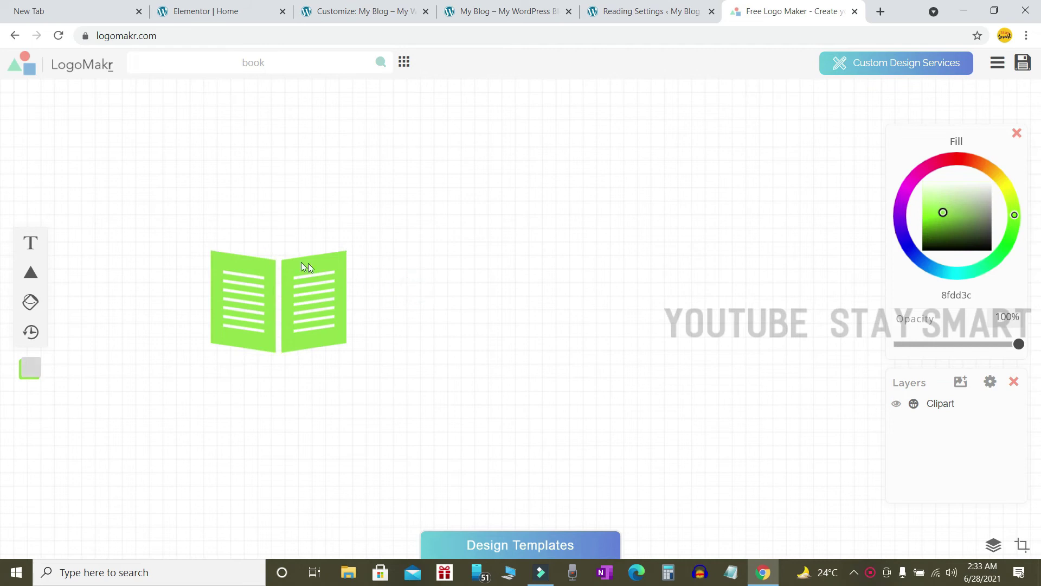
Add a text element reading "Ebooks World" on two lines beside the book graphic
{"action": "left_click", "coordinate": [31, 242]}
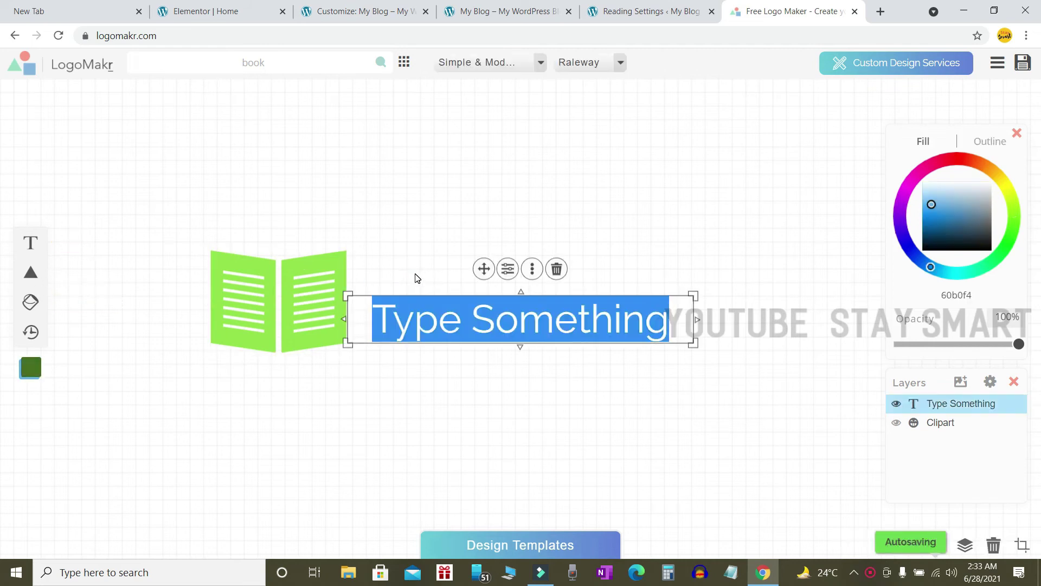
{"action": "type", "text": "Ebooks"}
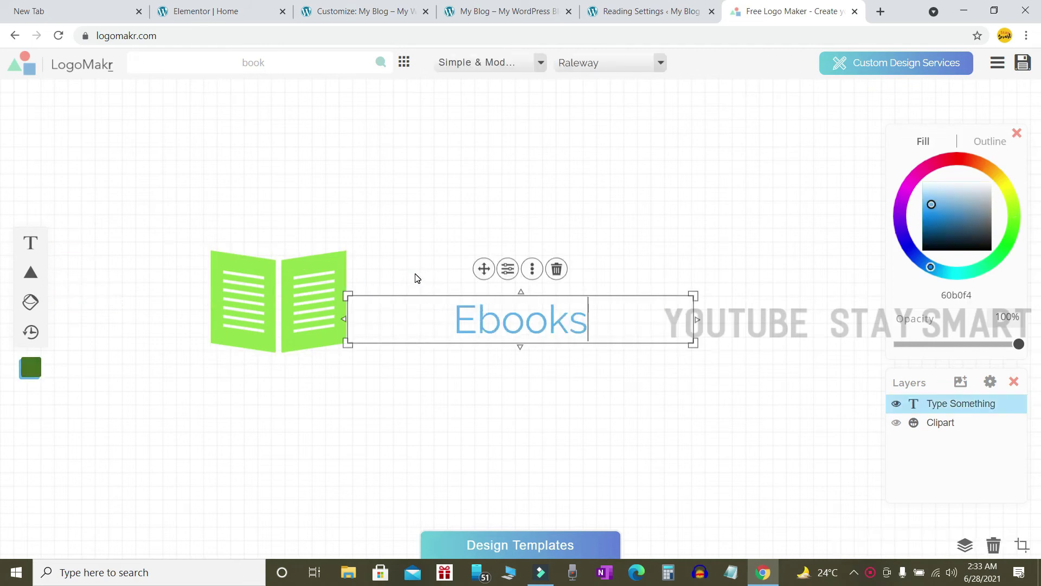
{"action": "key", "text": "Return"}
{"action": "type", "text": "World"}
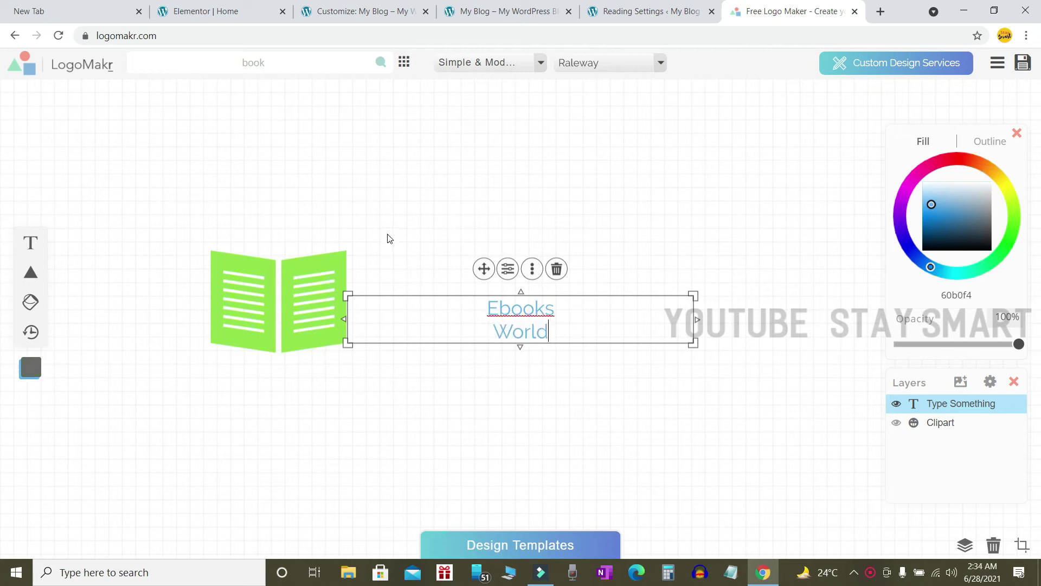
Set the font of the "Ebooks World" text to Ubuntu
{"action": "left_click", "coordinate": [605, 68]}
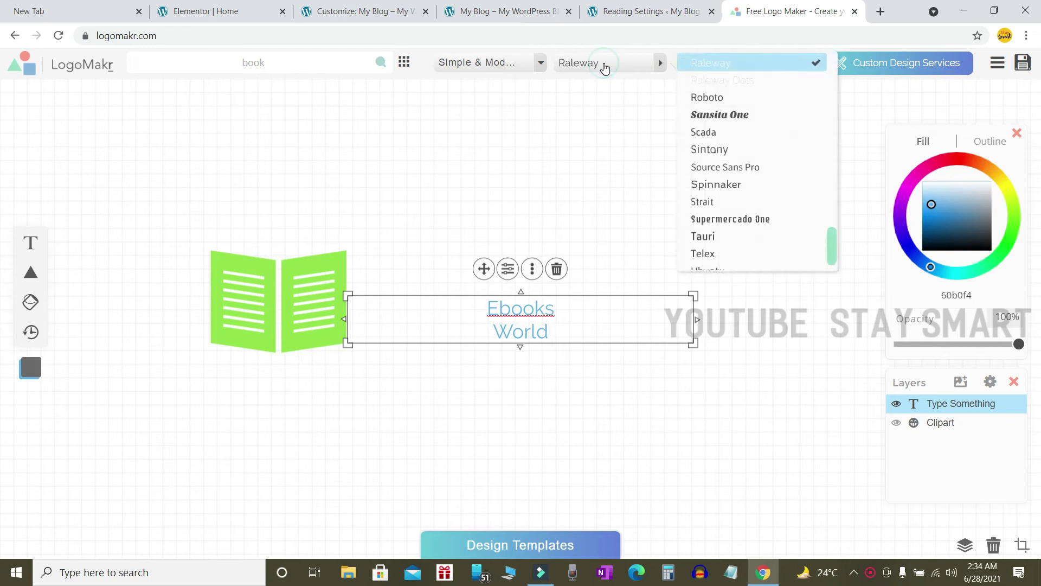
{"action": "scroll", "coordinate": [749, 224], "scroll_direction": "down", "scroll_amount": 1}
{"action": "scroll", "coordinate": [749, 225], "scroll_direction": "up", "scroll_amount": 2}
{"action": "key", "text": "u"}
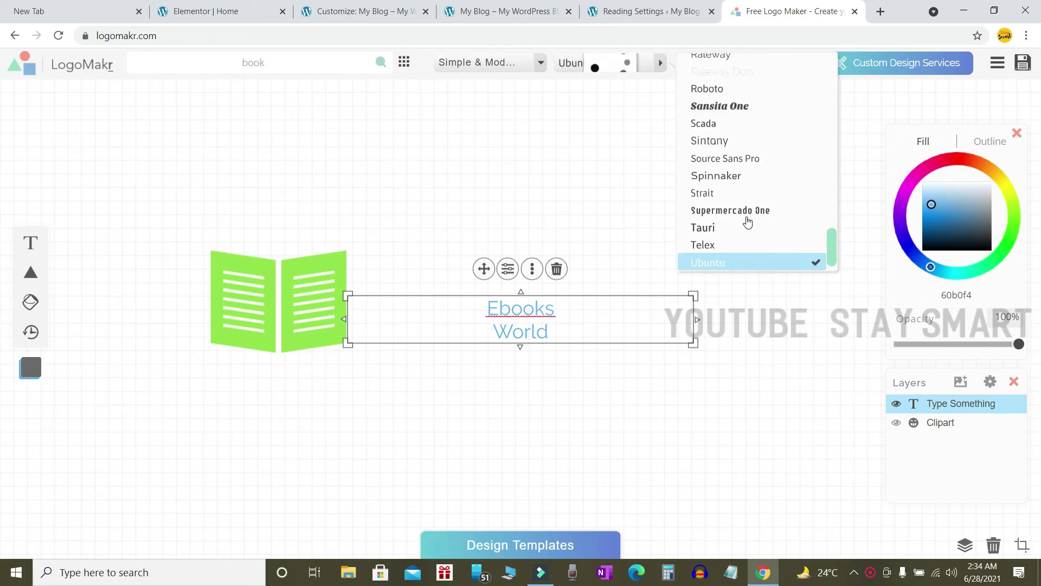
{"action": "left_click", "coordinate": [710, 261]}
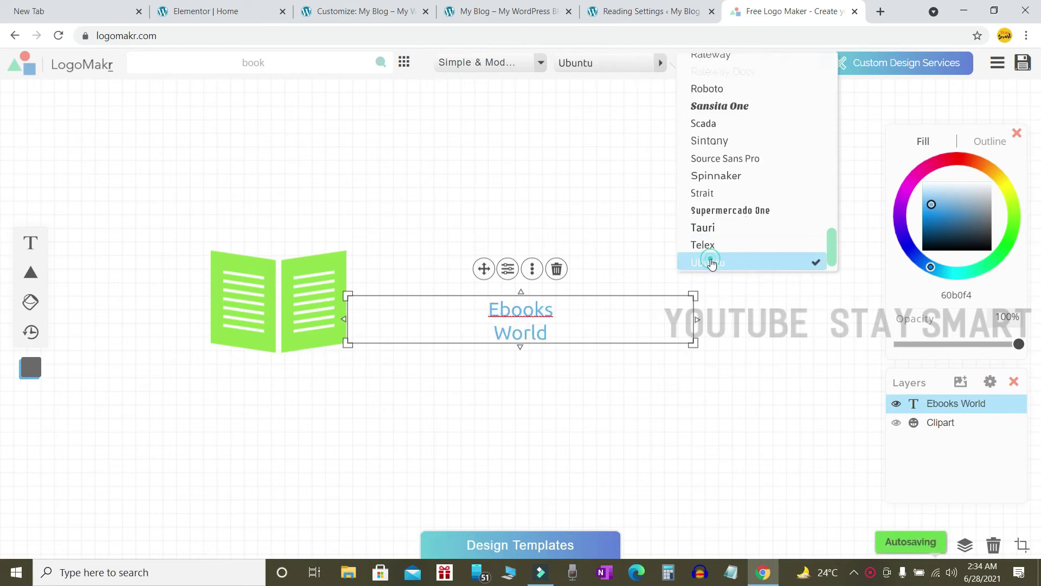
Enlarge the "Ebooks World" text to nearly the book graphic's height and centre it vertically close beside the graphic
{"action": "left_click_drag", "start_coordinate": [696, 343], "coordinate": [769, 346]}
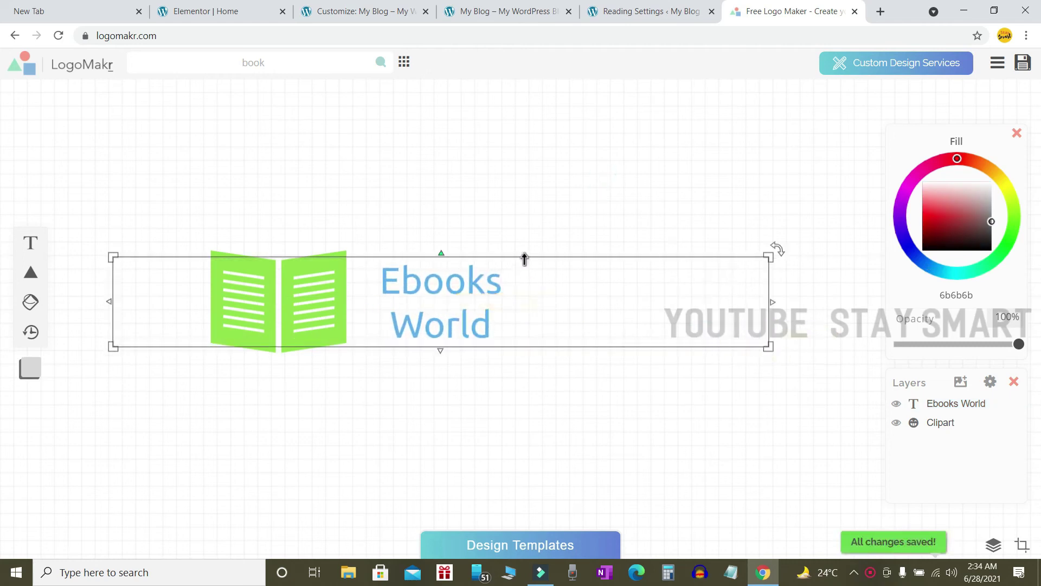
{"action": "left_click", "coordinate": [523, 259]}
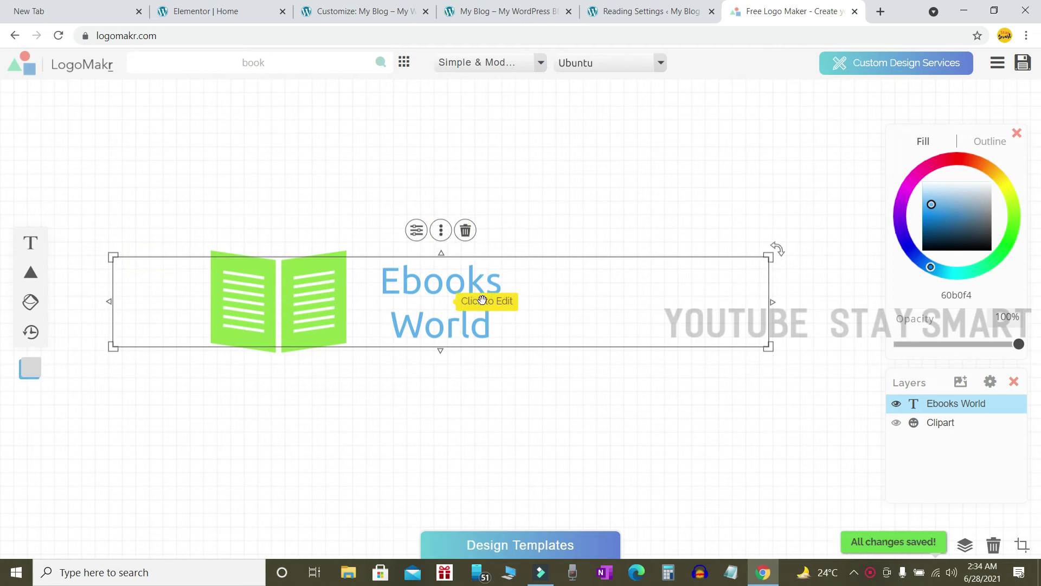
{"action": "left_click_drag", "start_coordinate": [429, 309], "coordinate": [410, 302]}
{"action": "left_click", "coordinate": [488, 62]}
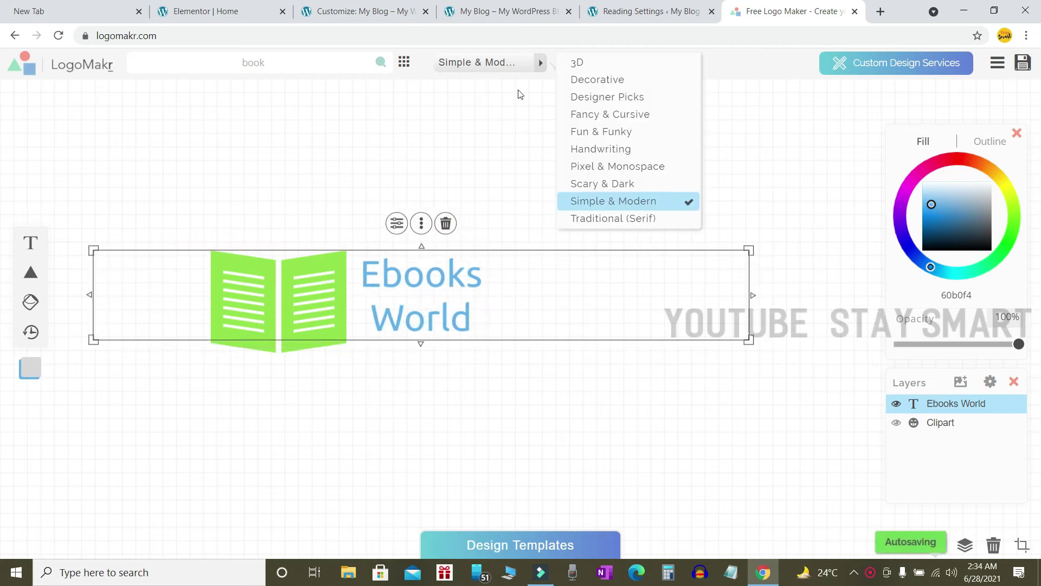
{"action": "left_click", "coordinate": [495, 107]}
{"action": "left_click_drag", "start_coordinate": [434, 306], "coordinate": [435, 315]}
{"action": "left_click", "coordinate": [460, 385]}
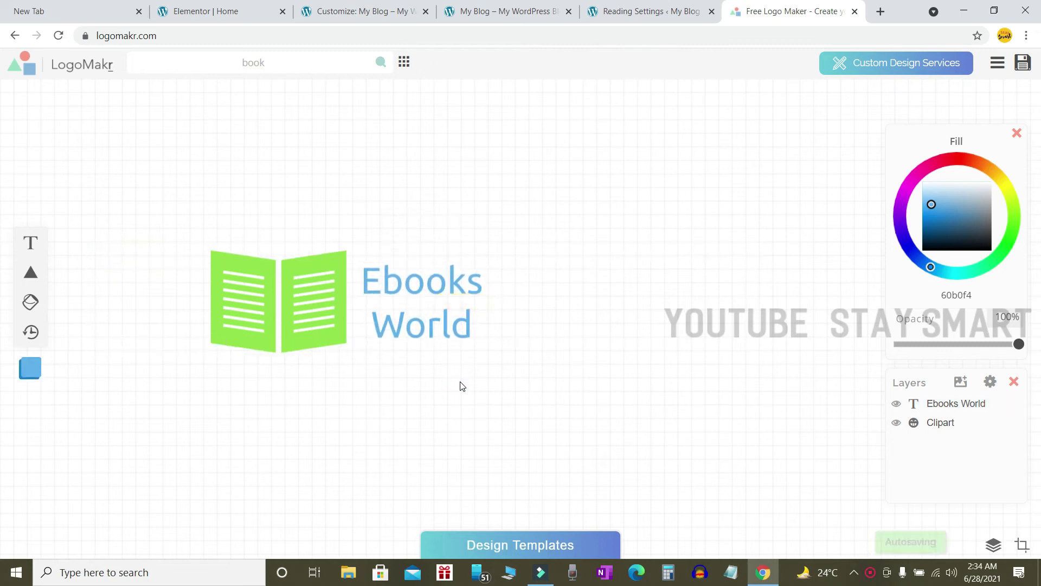
Scale down the logo's text and book graphic, and download the logo as the free low-resolution file
{"action": "left_click", "coordinate": [434, 302]}
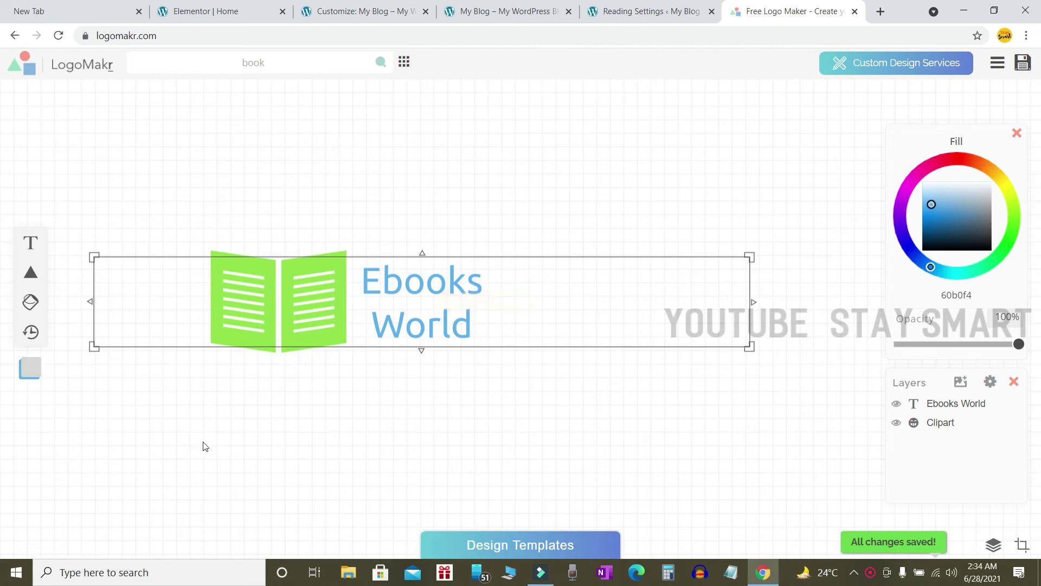
{"action": "left_click_drag", "start_coordinate": [750, 347], "coordinate": [622, 324]}
{"action": "left_click", "coordinate": [596, 433]}
{"action": "left_click", "coordinate": [422, 299]}
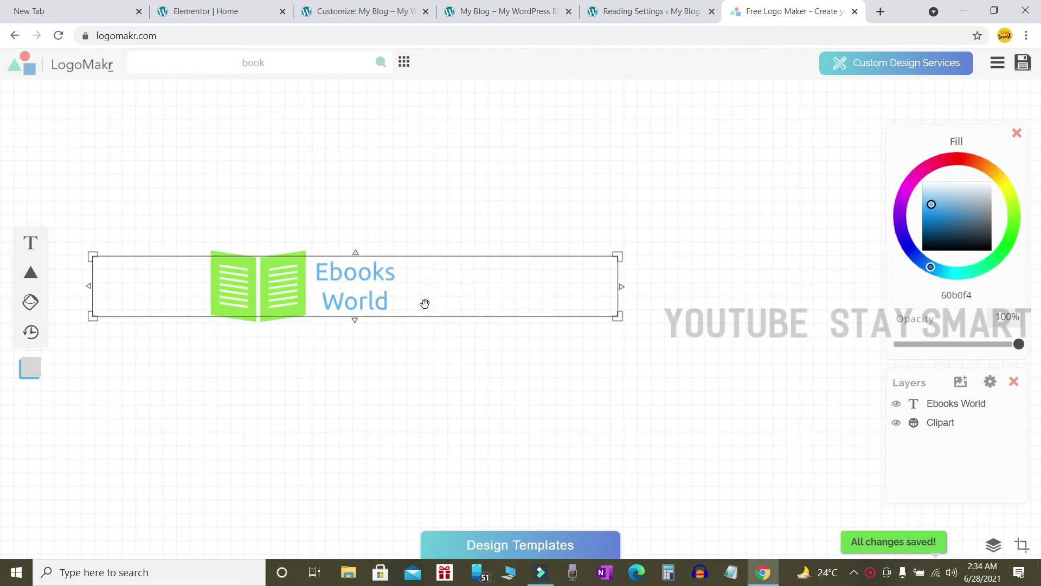
{"action": "left_click", "coordinate": [1023, 68]}
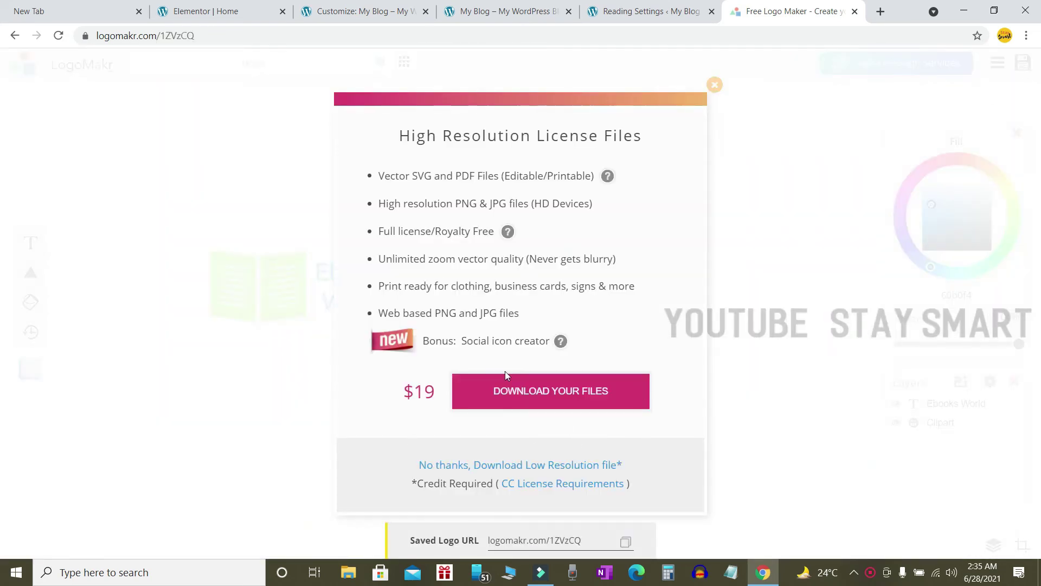
{"action": "left_click", "coordinate": [537, 464]}
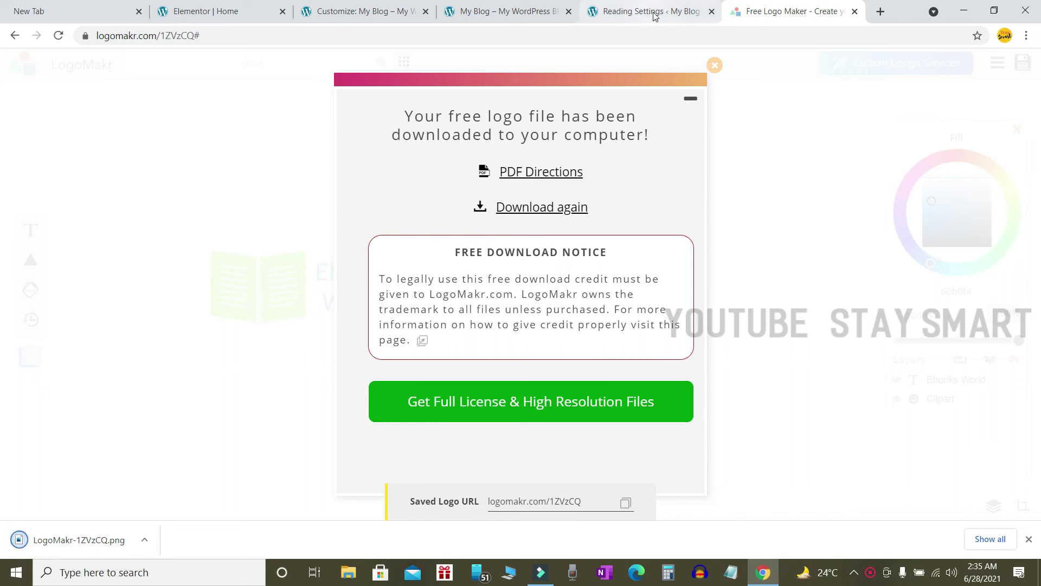
Switch to the WordPress dashboard and upload LogoMakr-1ZVzCQ.png as the header logo in the site customizer, skipping cropping
{"action": "left_click", "coordinate": [319, 5]}
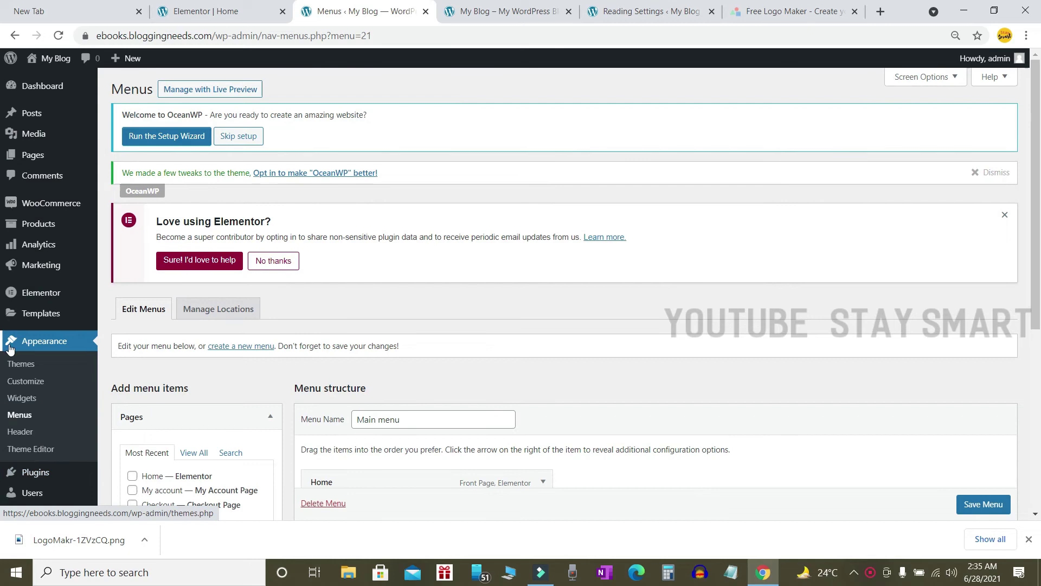
{"action": "left_click", "coordinate": [26, 381]}
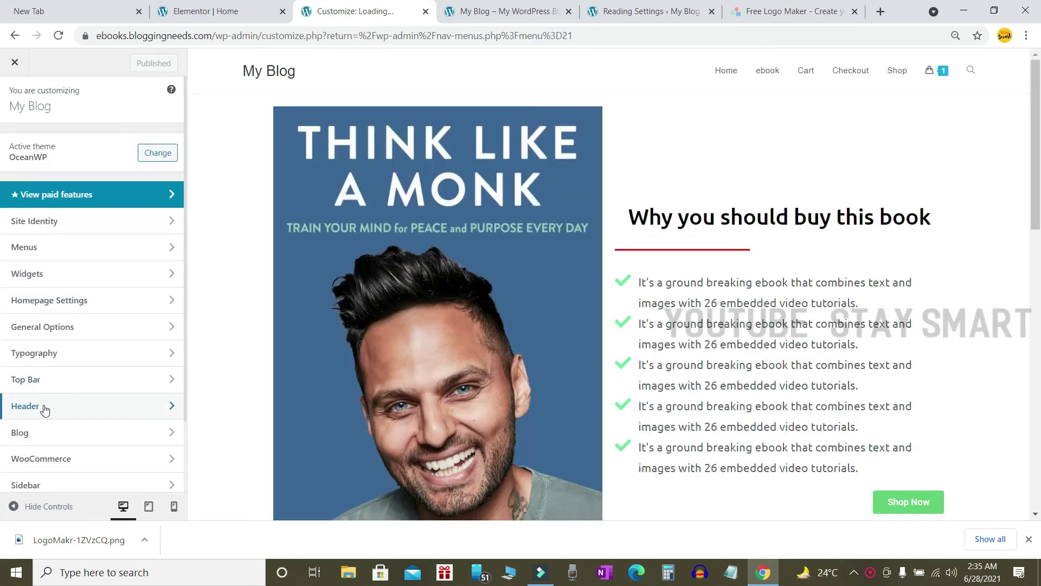
{"action": "left_click", "coordinate": [44, 410]}
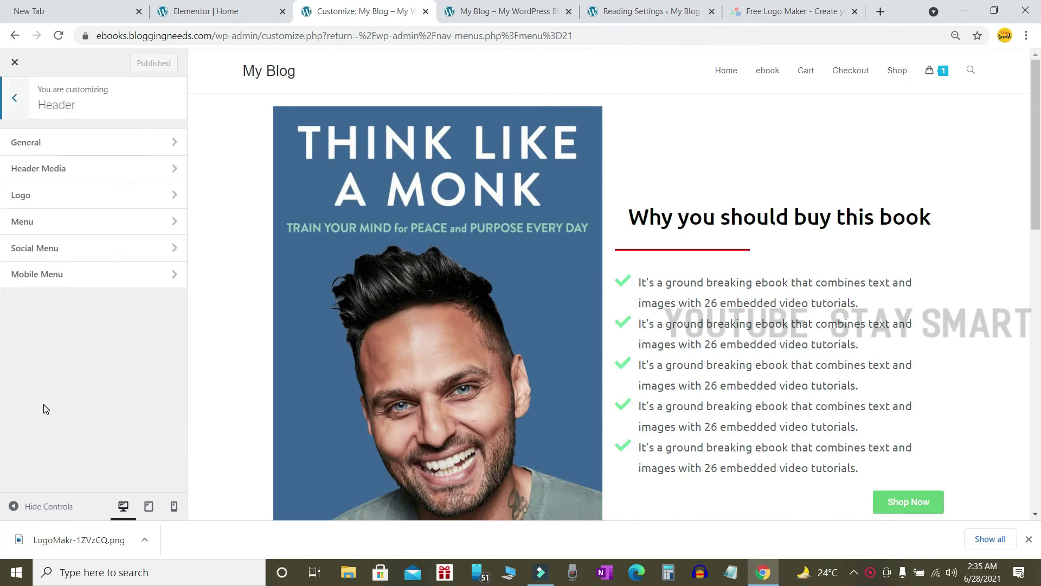
{"action": "left_click", "coordinate": [49, 197]}
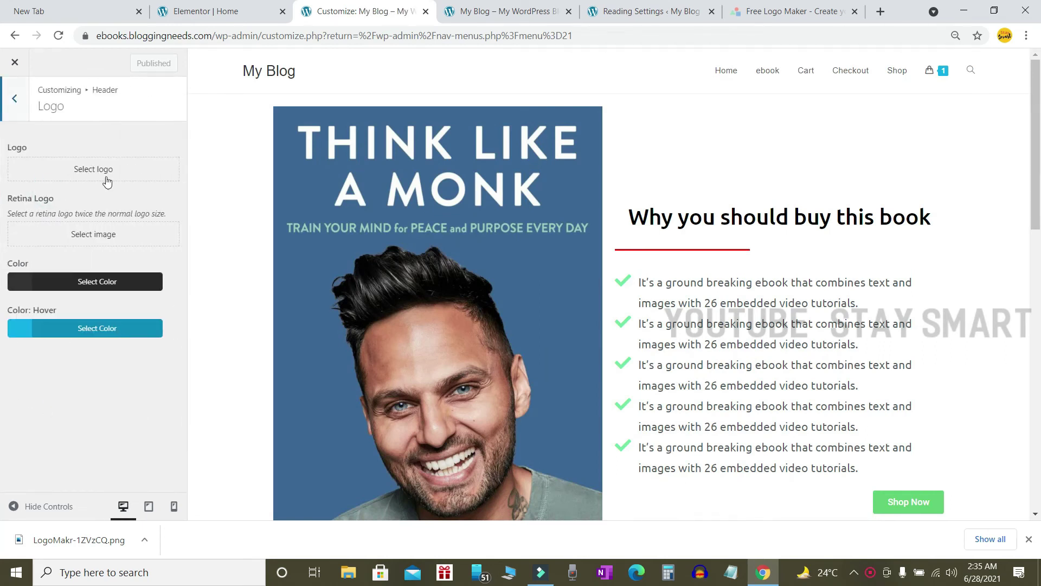
{"action": "left_click", "coordinate": [80, 172]}
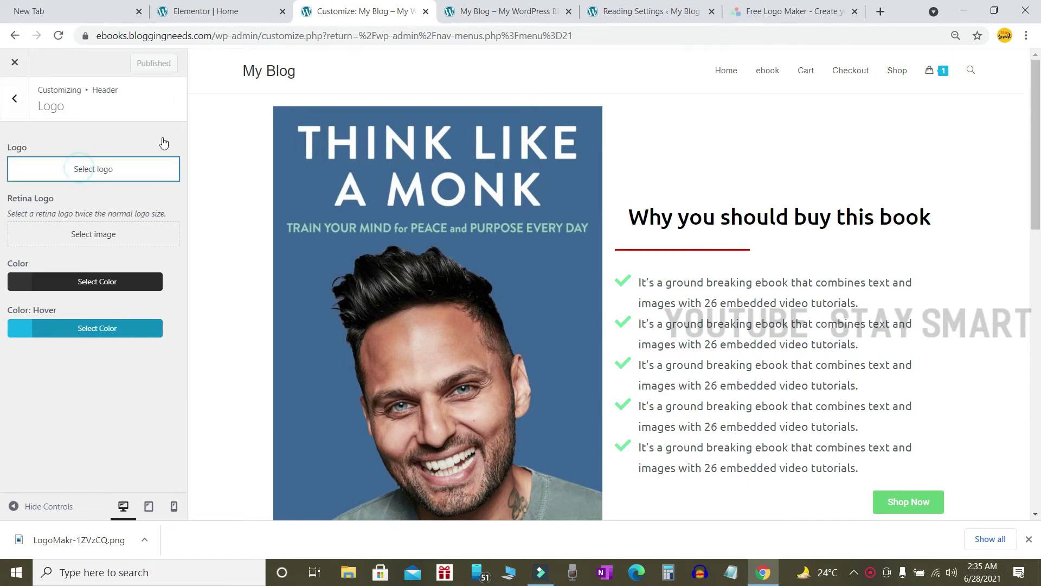
{"action": "left_click", "coordinate": [48, 108]}
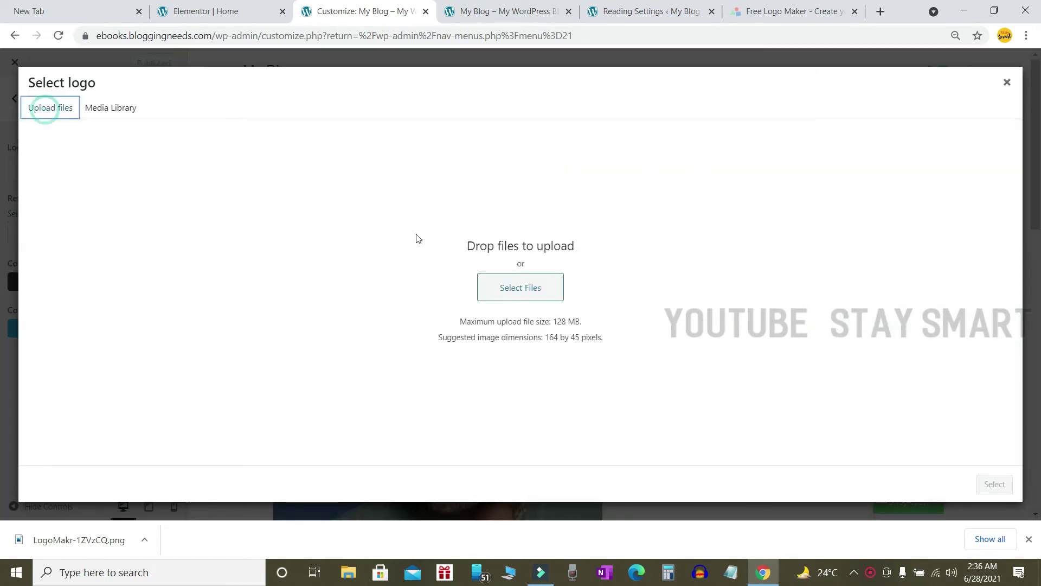
{"action": "left_click", "coordinate": [529, 288]}
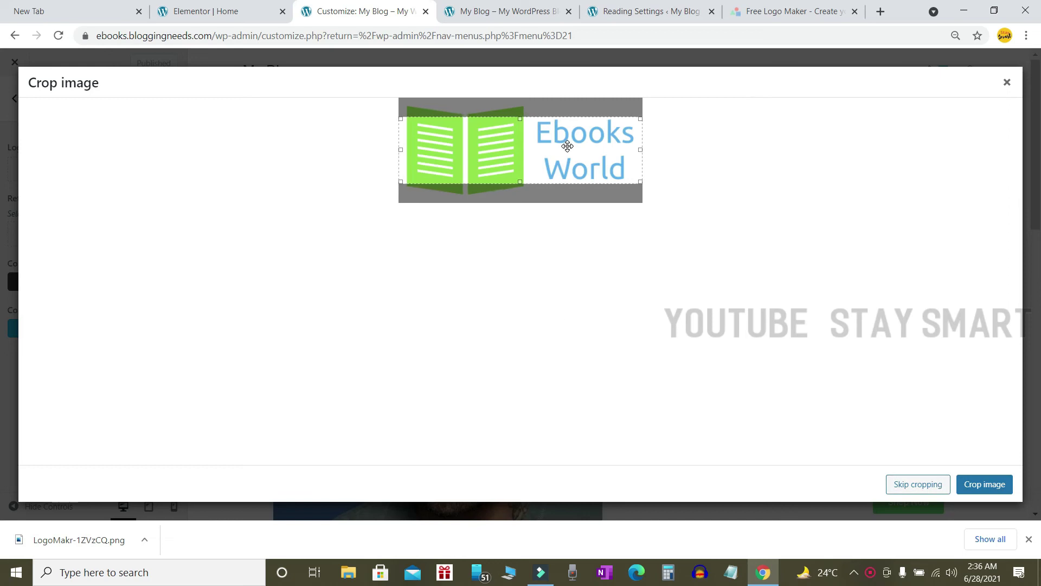
{"action": "mouse_move", "coordinate": [567, 145]}
{"action": "left_mouse_down"}
{"action": "mouse_move", "coordinate": [568, 165]}
{"action": "mouse_move", "coordinate": [568, 143]}
{"action": "left_mouse_up"}
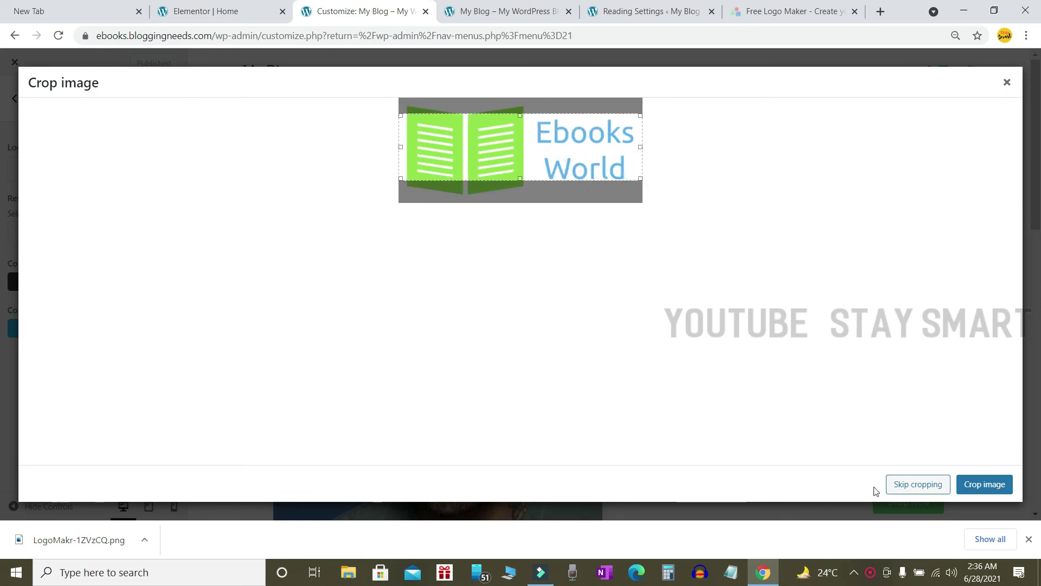
{"action": "left_click", "coordinate": [915, 485]}
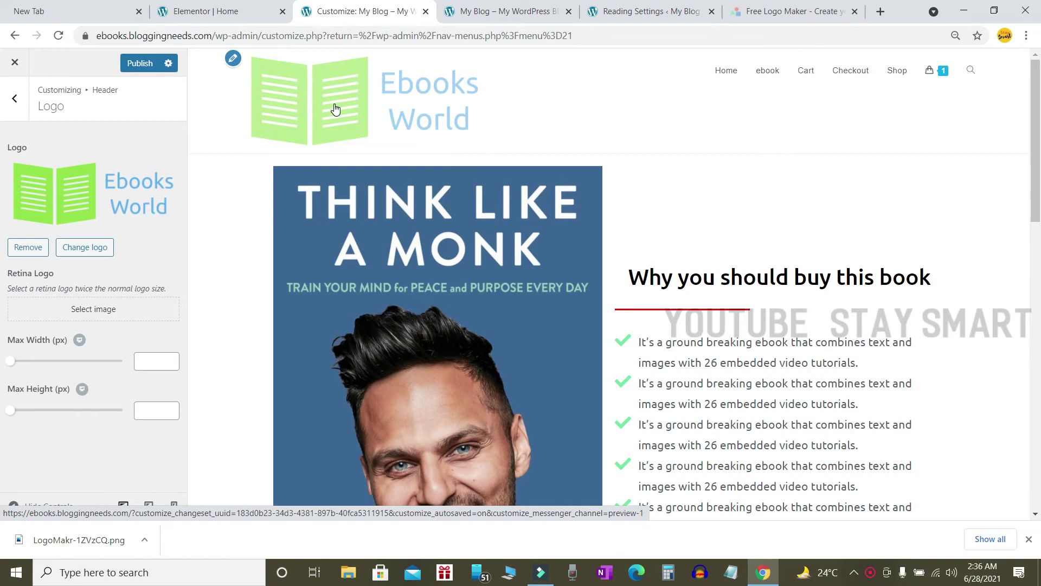
Publish the header logo and reload the live homepage to check it
{"action": "left_click", "coordinate": [140, 63]}
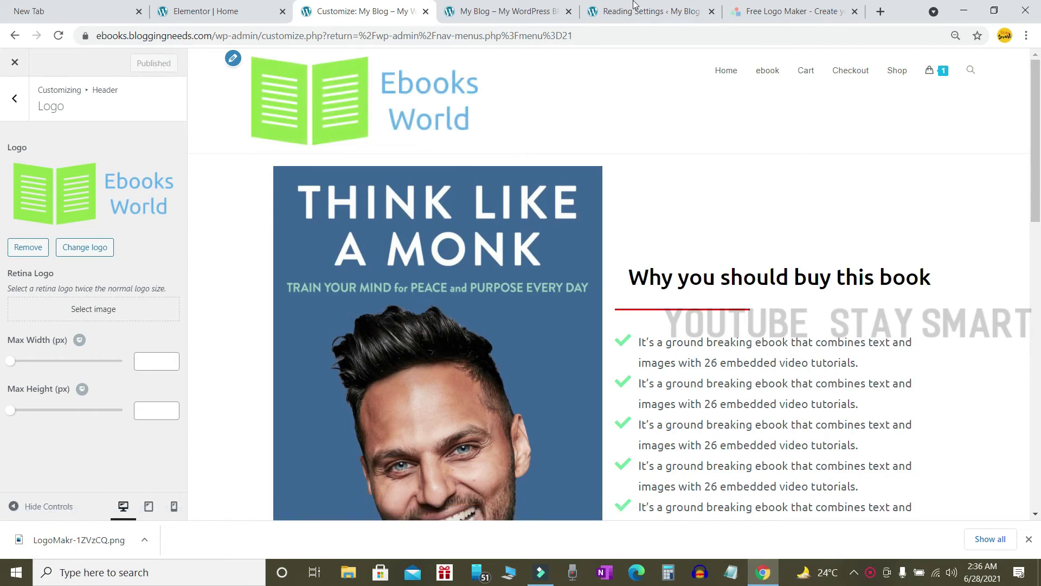
{"action": "left_click", "coordinate": [495, 12]}
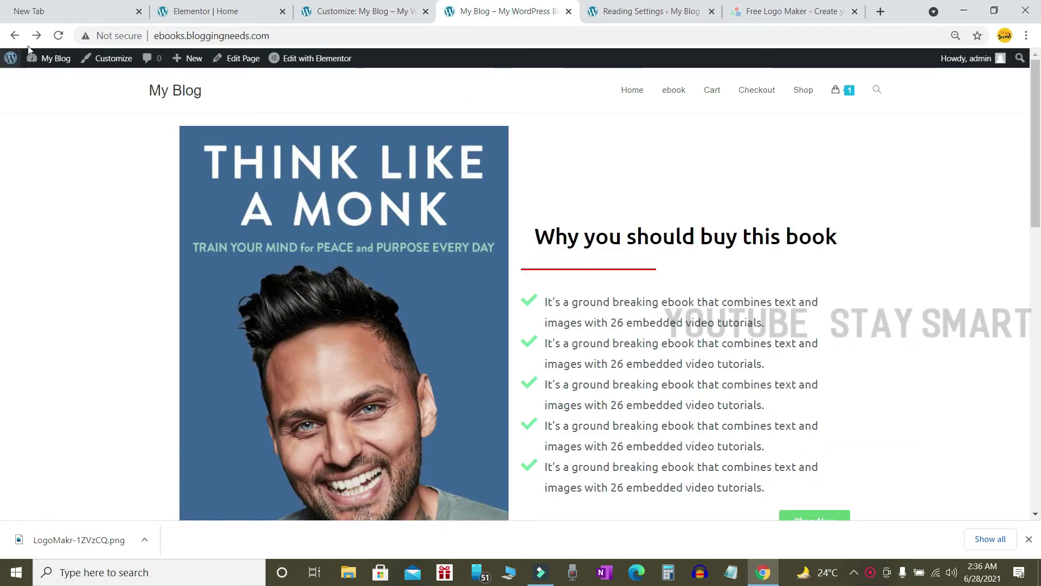
{"action": "left_click", "coordinate": [58, 35]}
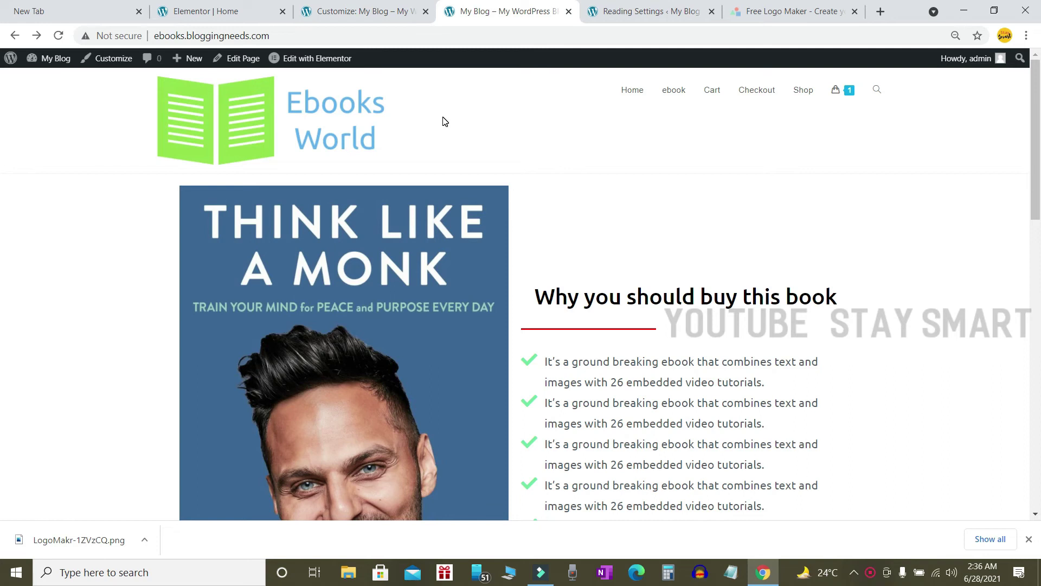
Remove the logo from the header settings in the customizer and publish the change
{"action": "key", "text": "ctrl+shift+Tab"}
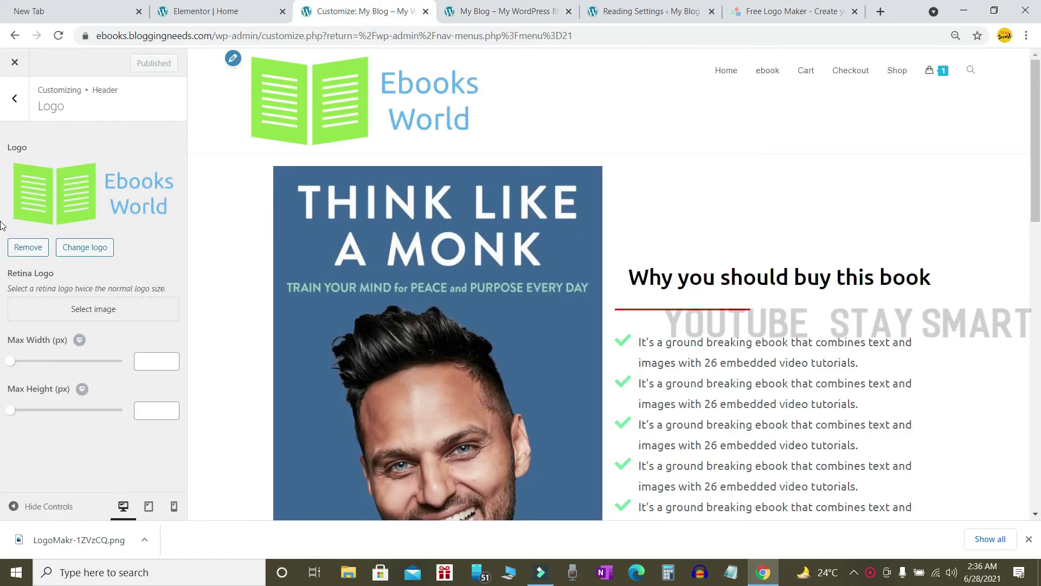
{"action": "left_click", "coordinate": [30, 247]}
{"action": "left_click", "coordinate": [139, 63]}
Examine the live homepage from the header and book section down to the product listings and footer
{"action": "key", "text": "ctrl+Tab"}
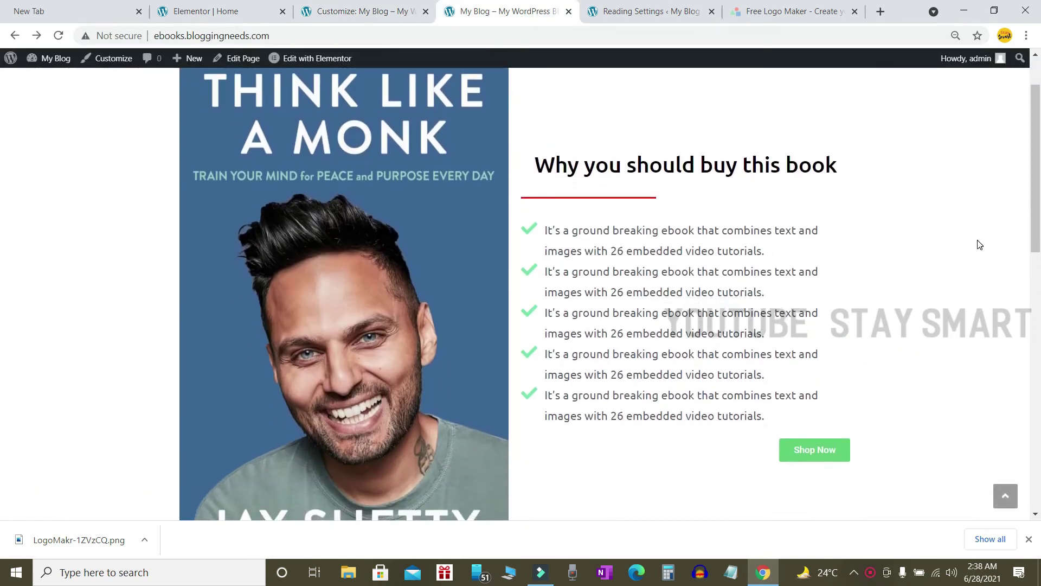
{"action": "scroll", "coordinate": [949, 245], "scroll_direction": "down", "scroll_amount": 8}
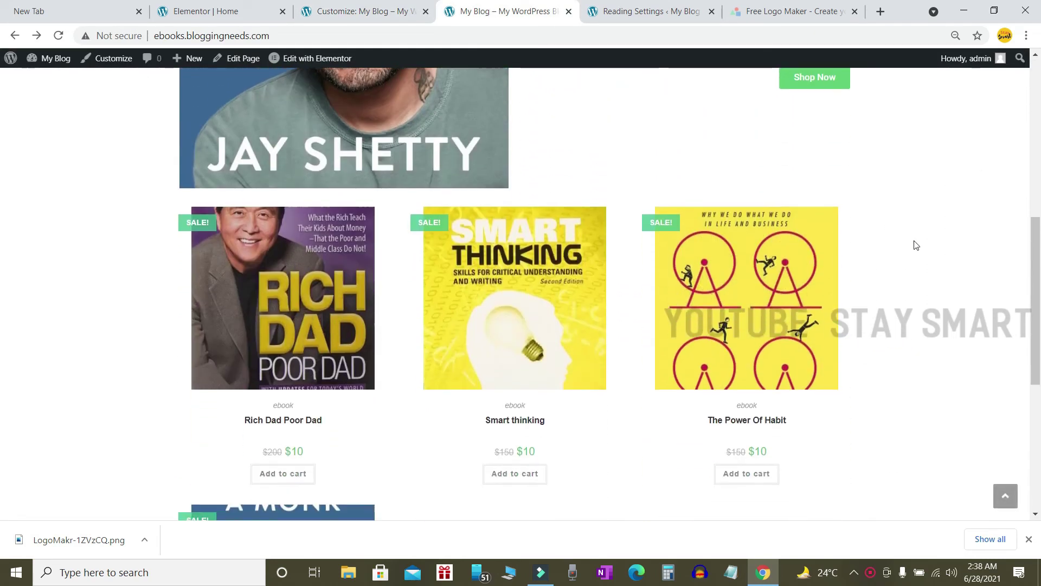
{"action": "scroll", "coordinate": [915, 245], "scroll_direction": "down", "scroll_amount": 1}
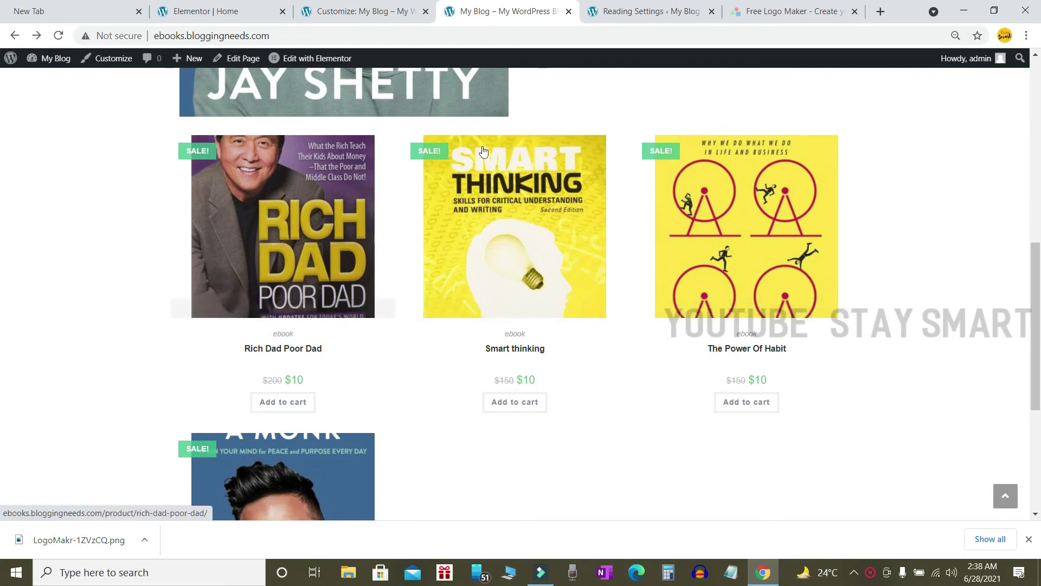
{"action": "scroll", "coordinate": [483, 150], "scroll_direction": "up", "scroll_amount": 8}
{"action": "scroll", "coordinate": [379, 172], "scroll_direction": "down", "scroll_amount": 1}
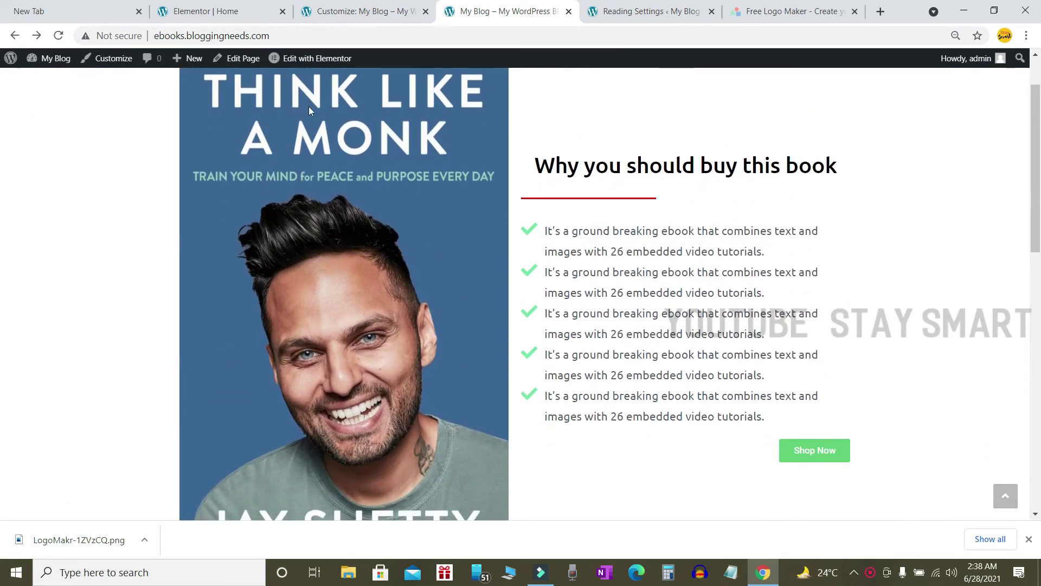
{"action": "scroll", "coordinate": [326, 179], "scroll_direction": "down", "scroll_amount": 10}
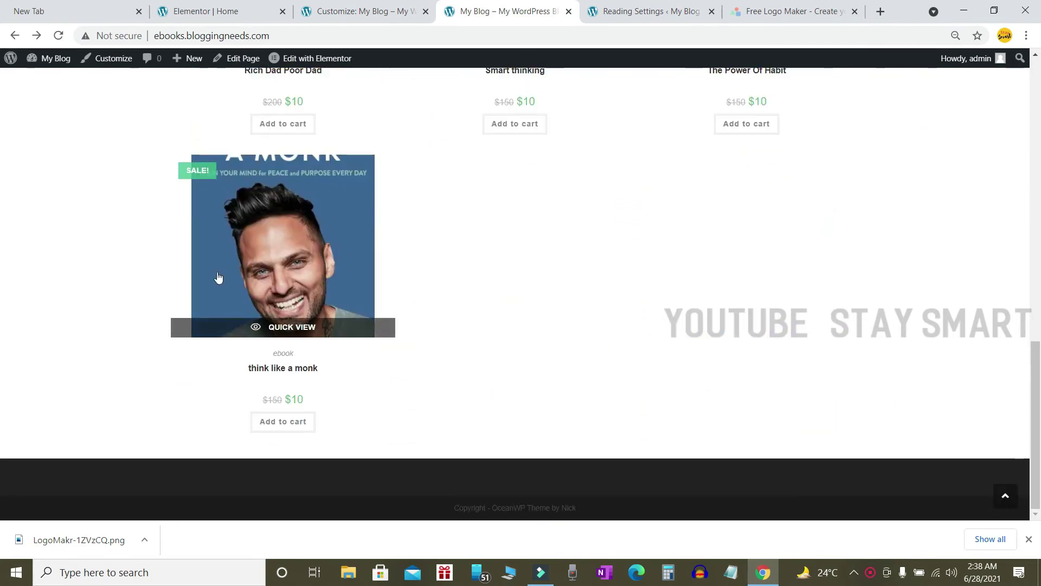
{"action": "scroll", "coordinate": [972, 280], "scroll_direction": "up", "scroll_amount": 9}
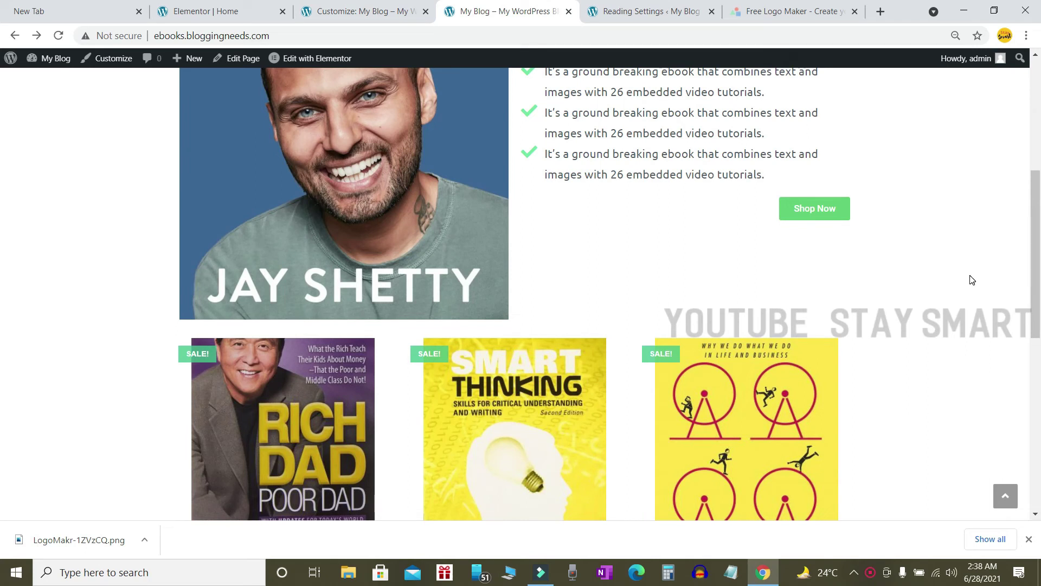
{"action": "scroll", "coordinate": [973, 238], "scroll_direction": "down", "scroll_amount": 1}
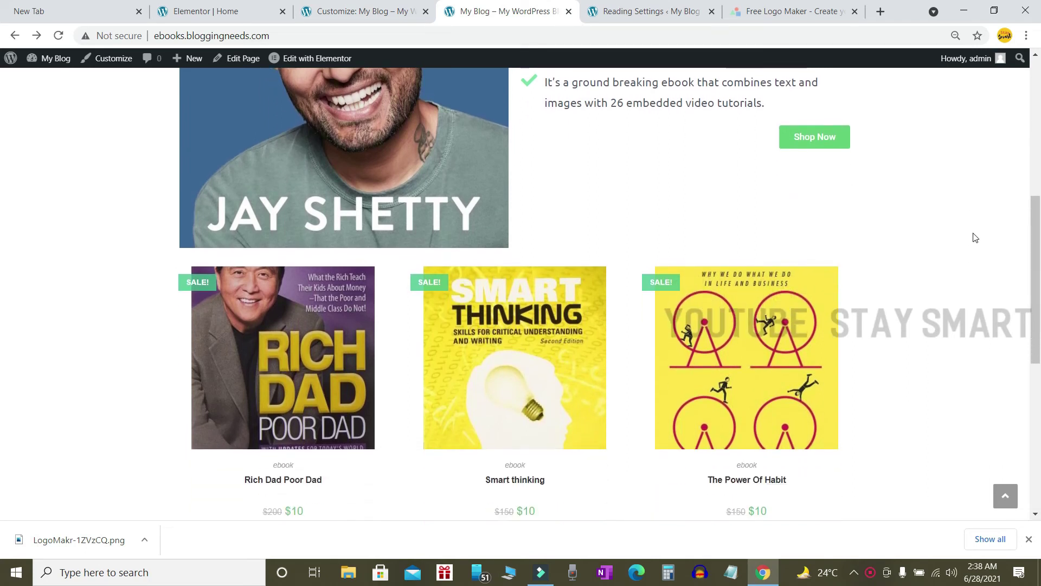
{"action": "scroll", "coordinate": [976, 234], "scroll_direction": "down", "scroll_amount": 1}
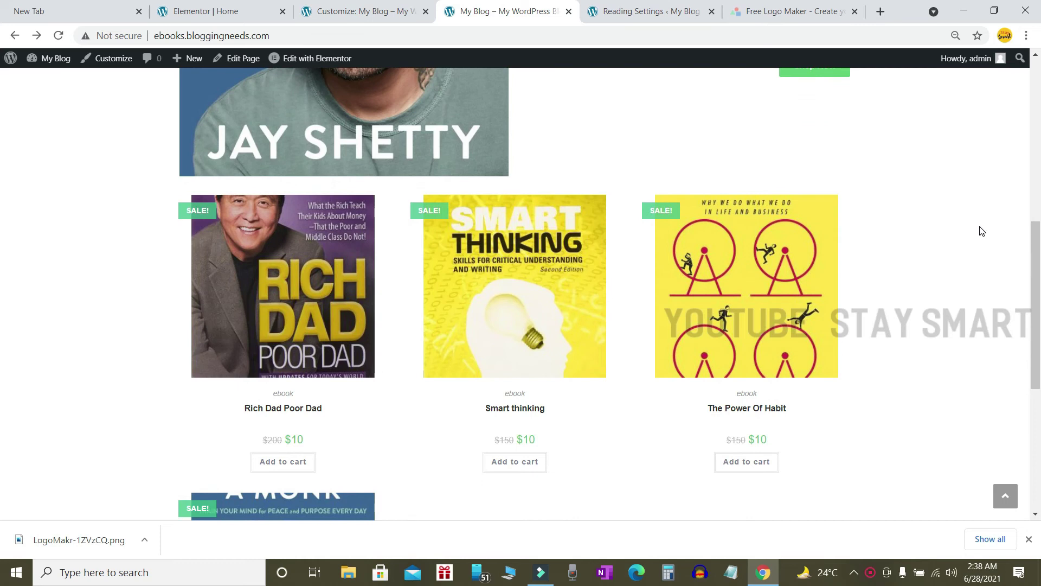
{"action": "scroll", "coordinate": [700, 332], "scroll_direction": "up", "scroll_amount": 6}
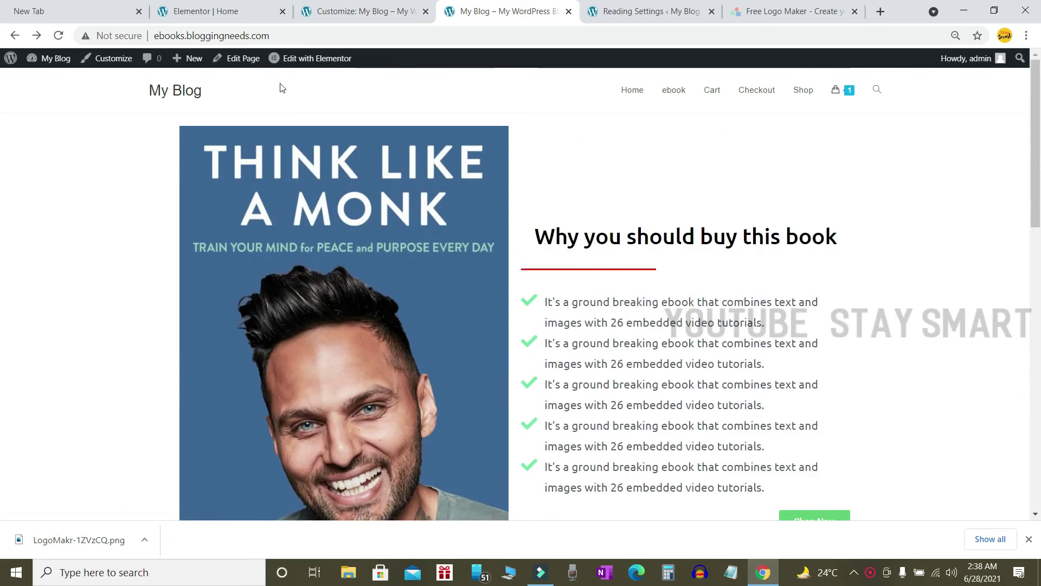
Return to the site customizer, exit the logo settings, and open WooCommerce's Product Images settings
{"action": "left_click", "coordinate": [359, 5]}
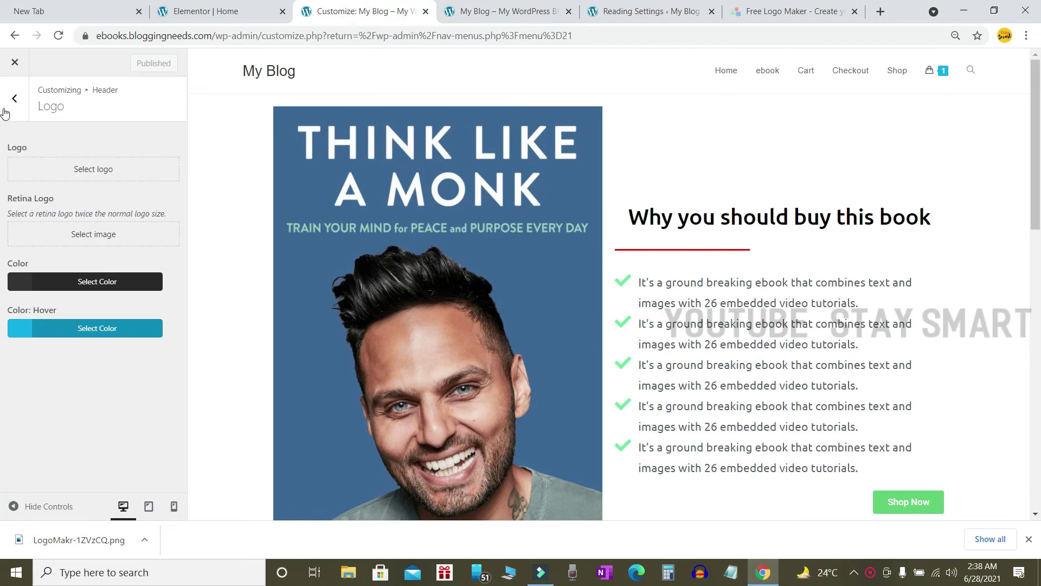
{"action": "left_click", "coordinate": [14, 62]}
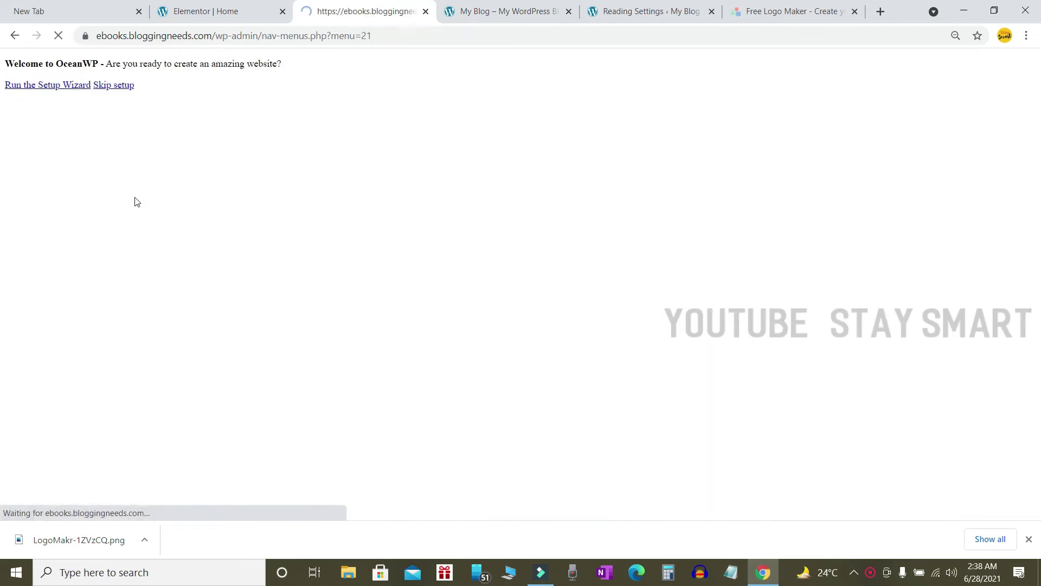
{"action": "scroll", "coordinate": [83, 277], "scroll_direction": "down", "scroll_amount": 5}
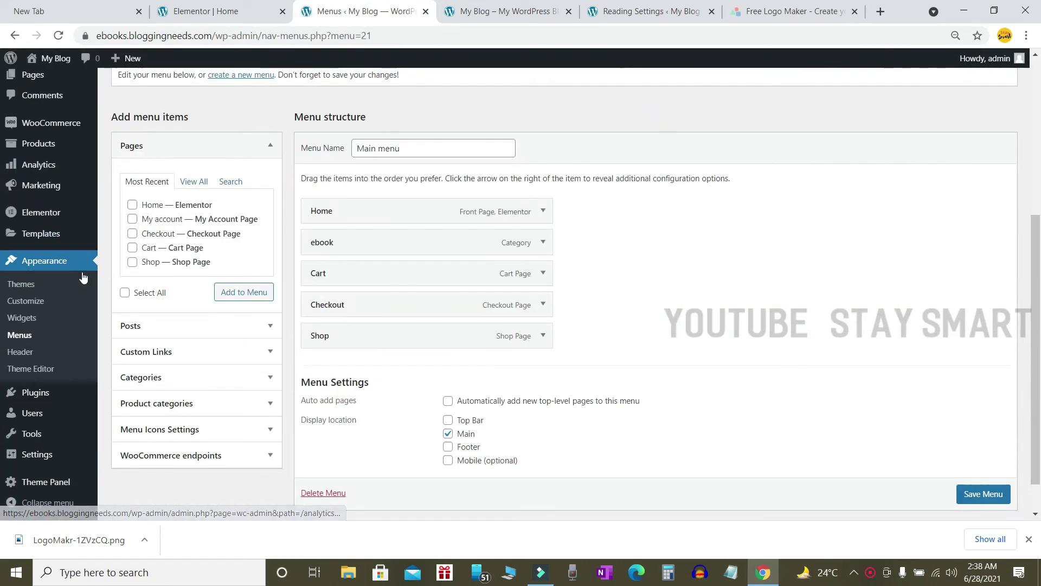
{"action": "left_click", "coordinate": [26, 301]}
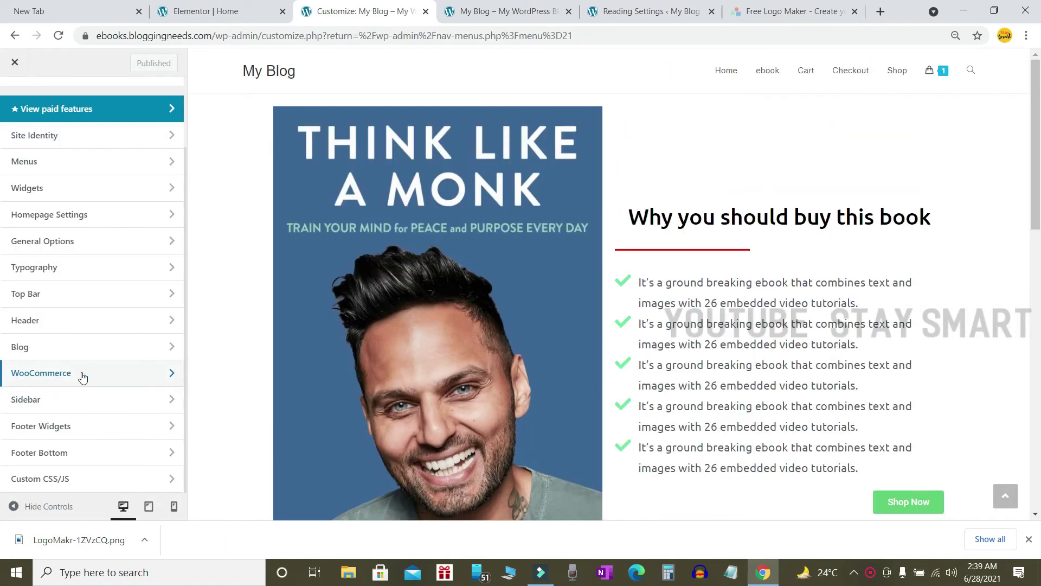
{"action": "left_click", "coordinate": [82, 374]}
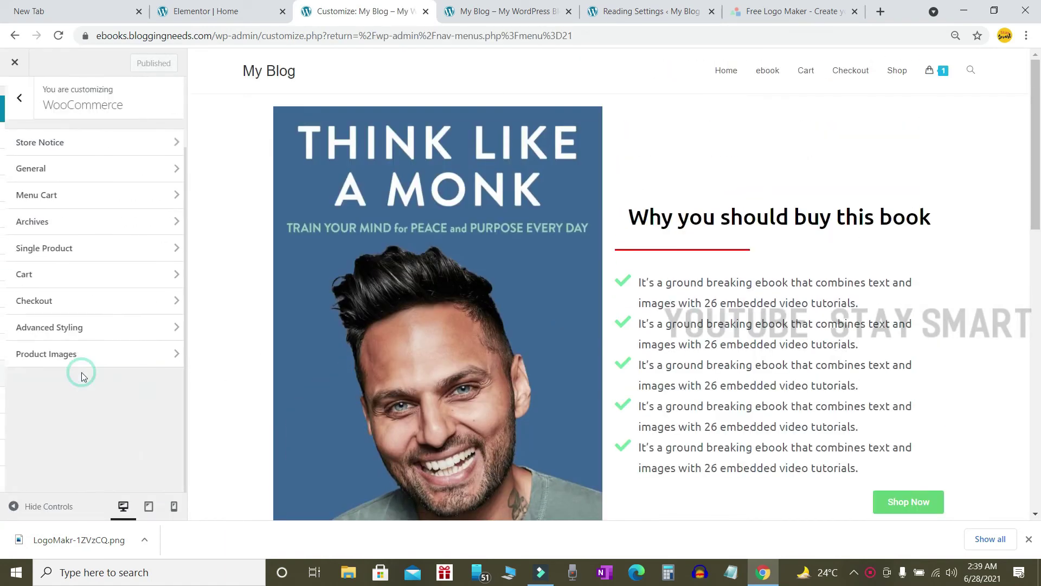
{"action": "left_click", "coordinate": [31, 357]}
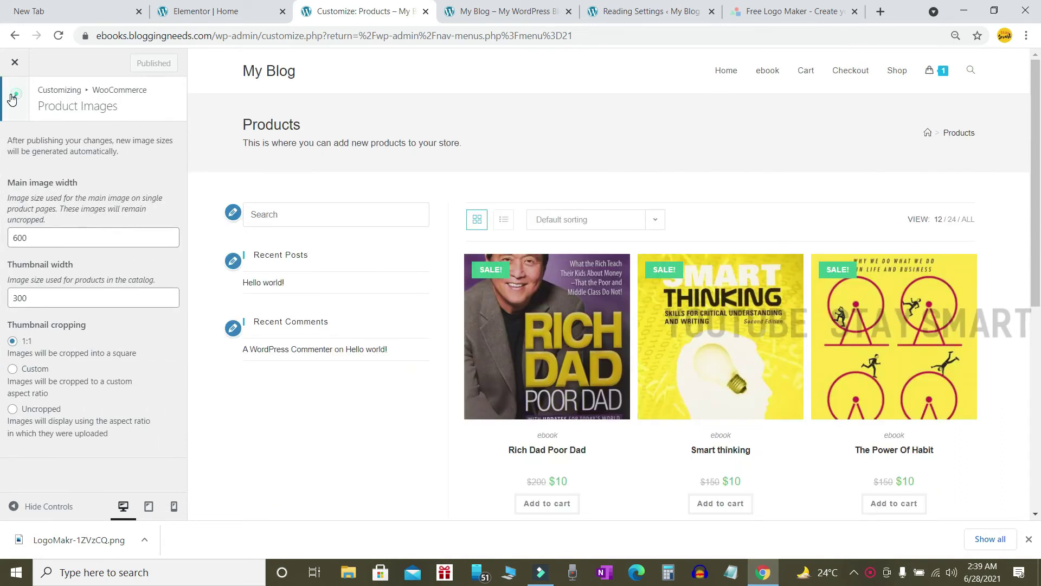
{"action": "left_click", "coordinate": [15, 99]}
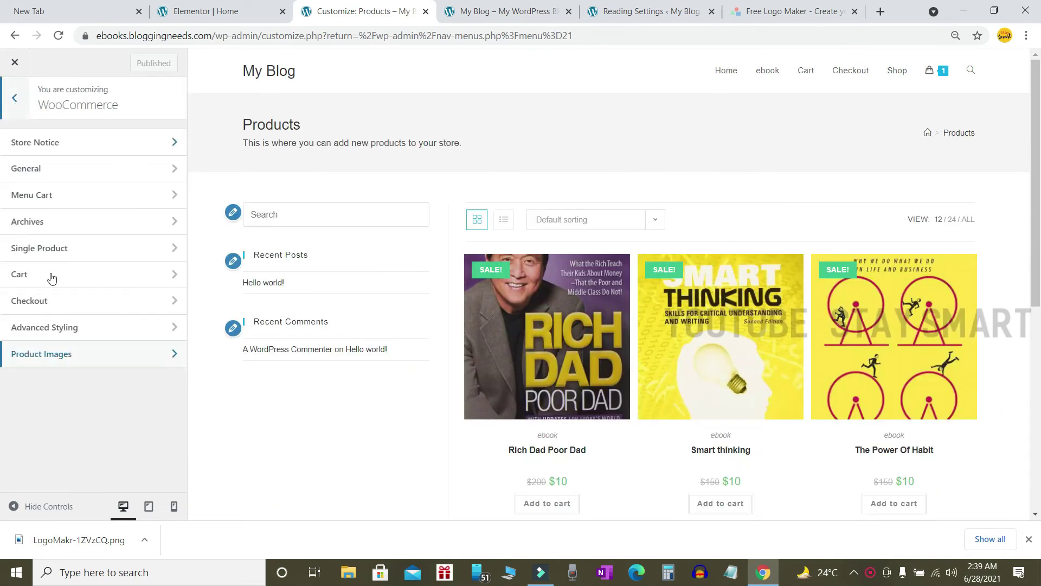
{"action": "left_click", "coordinate": [67, 353]}
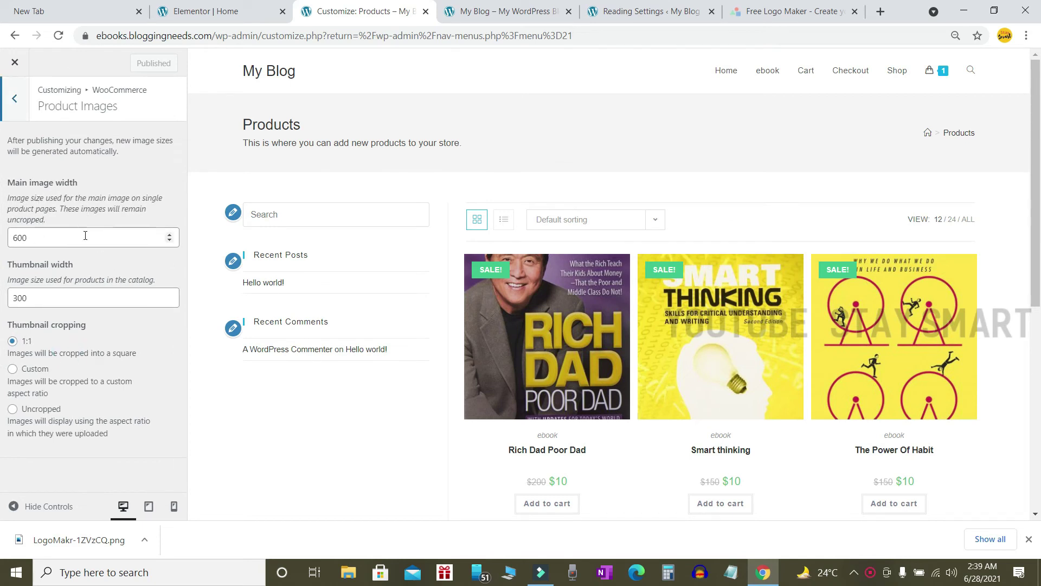
Set the product thumbnail cropping to Uncropped and publish the change
{"action": "double_click", "coordinate": [68, 237]}
{"action": "left_click", "coordinate": [54, 298]}
{"action": "left_click", "coordinate": [24, 344]}
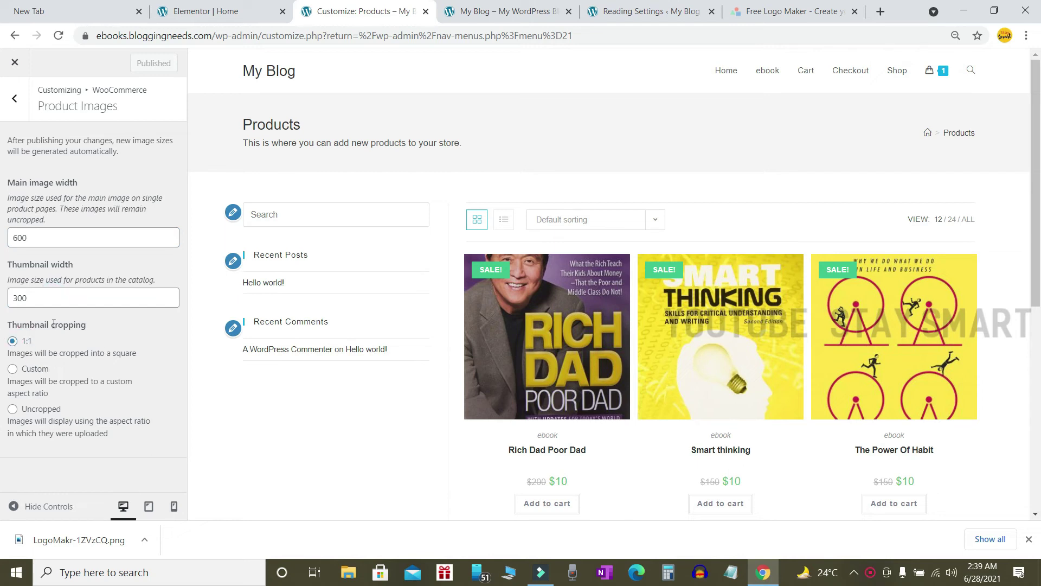
{"action": "left_click", "coordinate": [34, 412]}
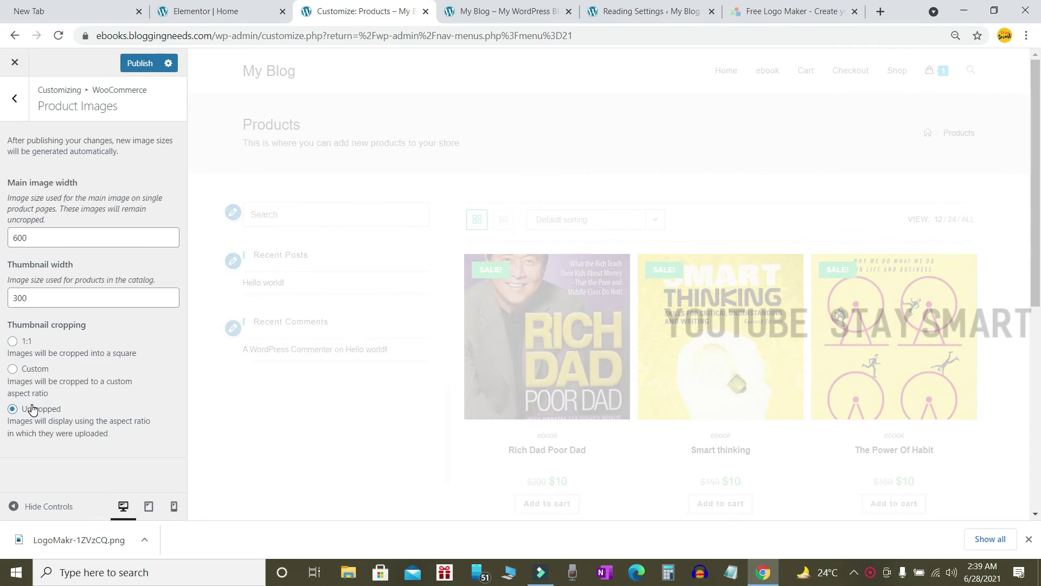
{"action": "left_click", "coordinate": [137, 63]}
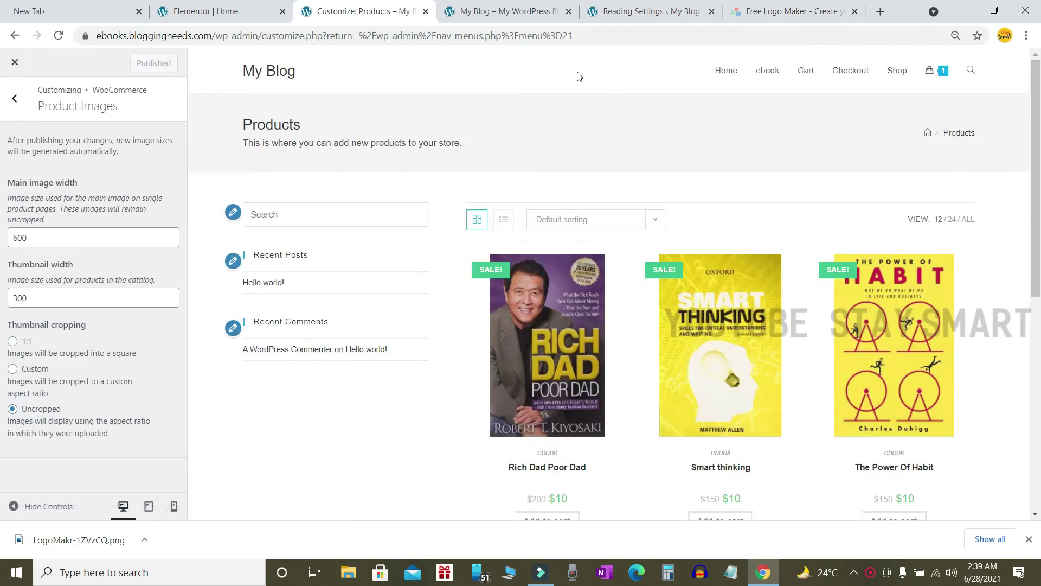
Switch to the live homepage and reload it to check the product thumbnails
{"action": "left_click", "coordinate": [541, 12]}
{"action": "scroll", "coordinate": [689, 282], "scroll_direction": "down", "scroll_amount": 10}
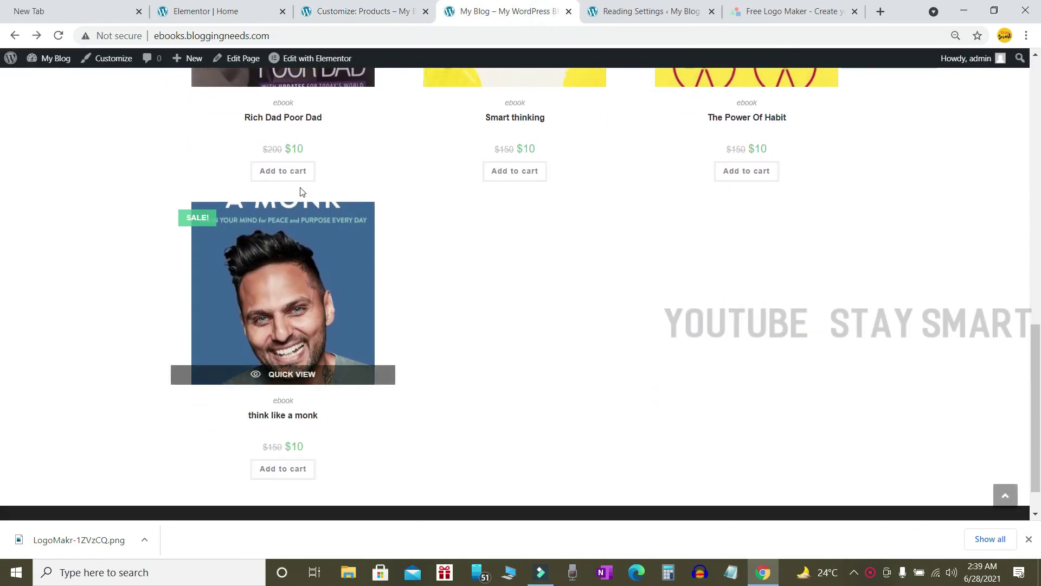
{"action": "scroll", "coordinate": [300, 191], "scroll_direction": "up", "scroll_amount": 5}
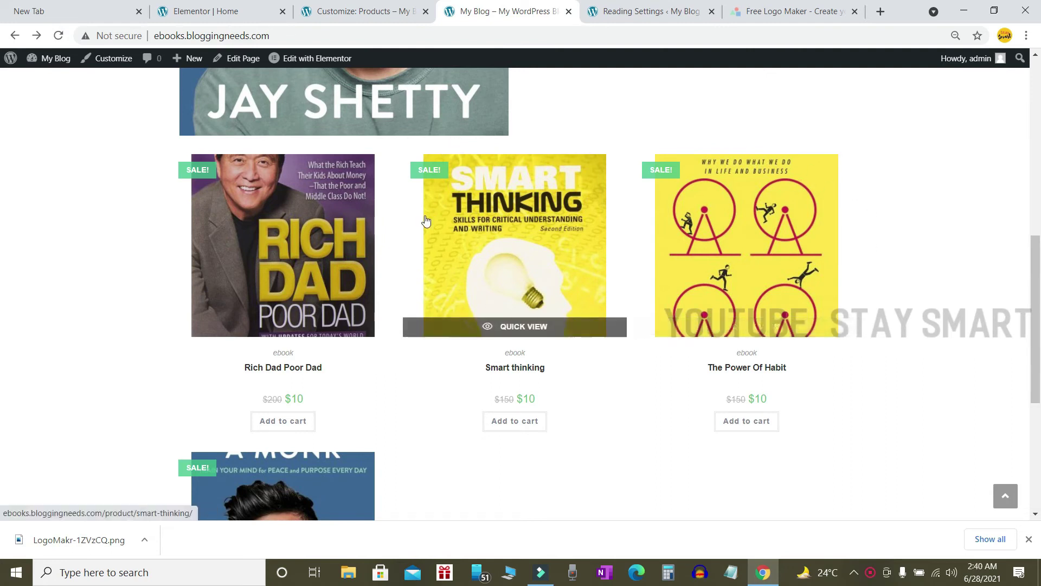
{"action": "left_click", "coordinate": [59, 35]}
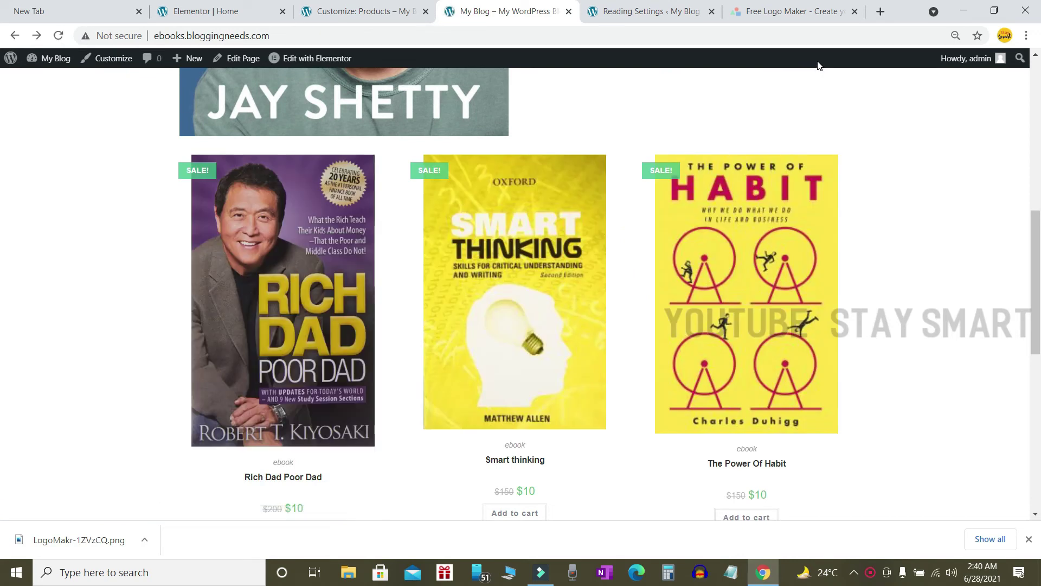
Examine the homepage's product listings, checking the full book covers and how the products are arranged in rows
{"action": "scroll", "coordinate": [819, 65], "scroll_direction": "down", "scroll_amount": 7}
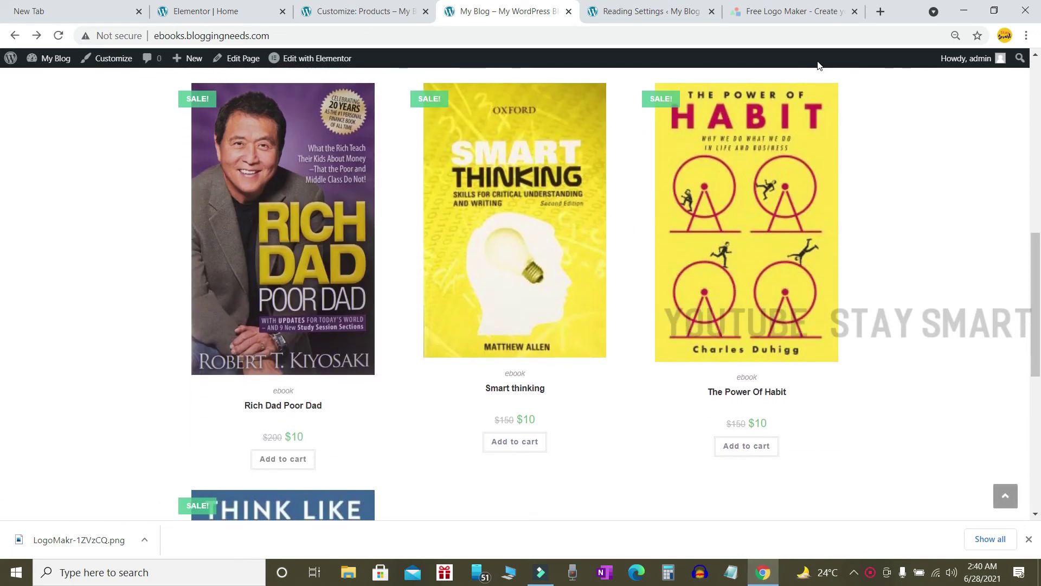
{"action": "scroll", "coordinate": [548, 114], "scroll_direction": "up", "scroll_amount": 7}
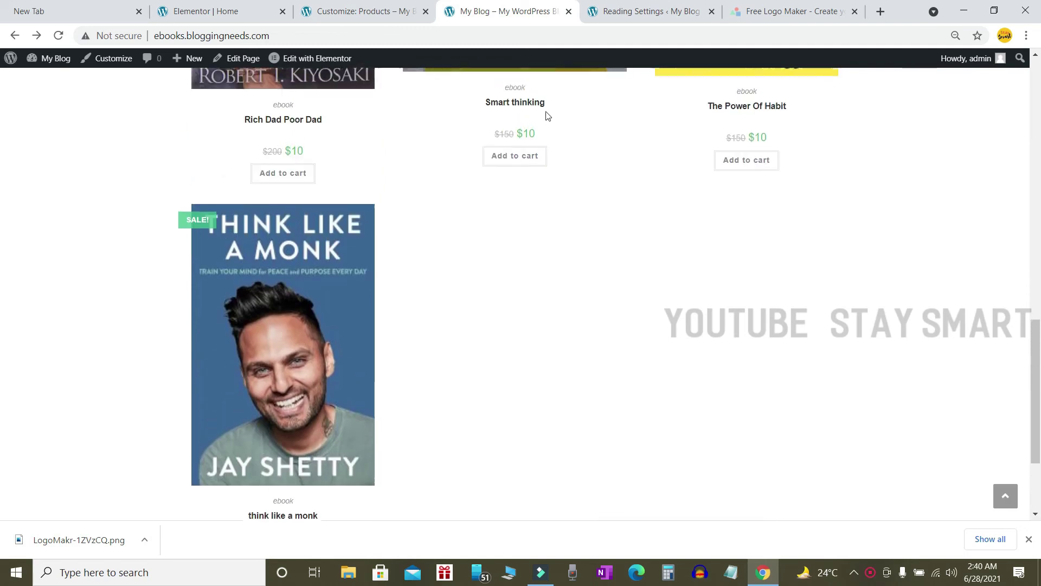
{"action": "scroll", "coordinate": [558, 103], "scroll_direction": "up", "scroll_amount": 5}
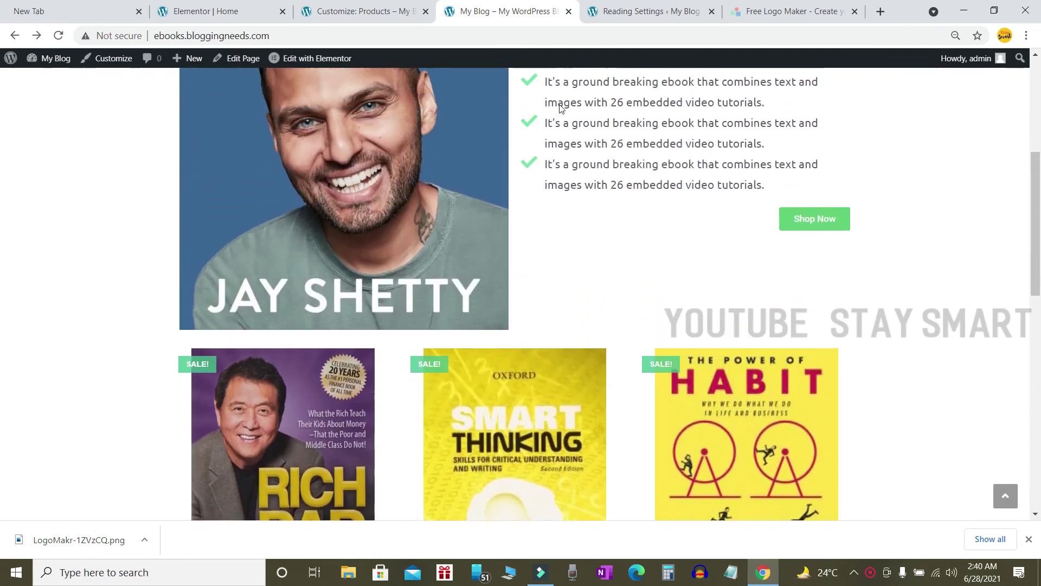
{"action": "scroll", "coordinate": [564, 103], "scroll_direction": "down", "scroll_amount": 12}
{"action": "scroll", "coordinate": [895, 336], "scroll_direction": "up", "scroll_amount": 10}
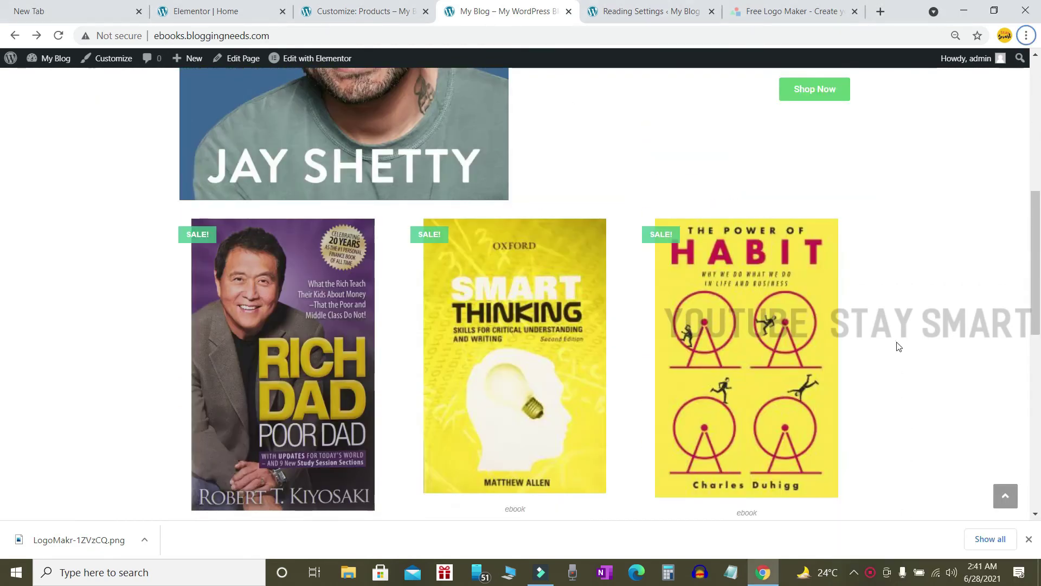
{"action": "scroll", "coordinate": [893, 325], "scroll_direction": "down", "scroll_amount": 4}
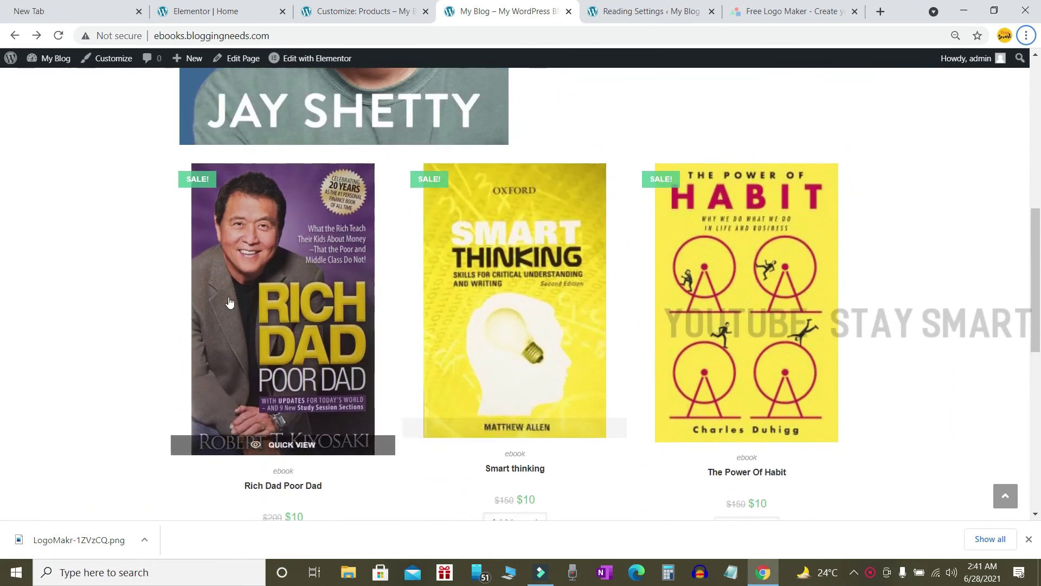
{"action": "scroll", "coordinate": [3, 301], "scroll_direction": "down", "scroll_amount": 3}
{"action": "scroll", "coordinate": [754, 352], "scroll_direction": "up", "scroll_amount": 2}
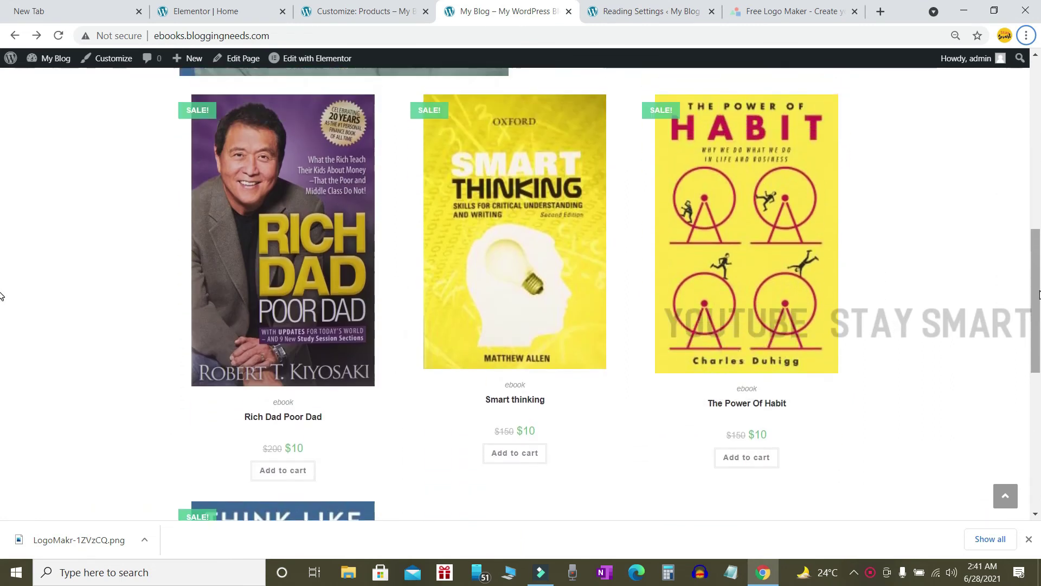
{"action": "scroll", "coordinate": [781, 293], "scroll_direction": "down", "scroll_amount": 2}
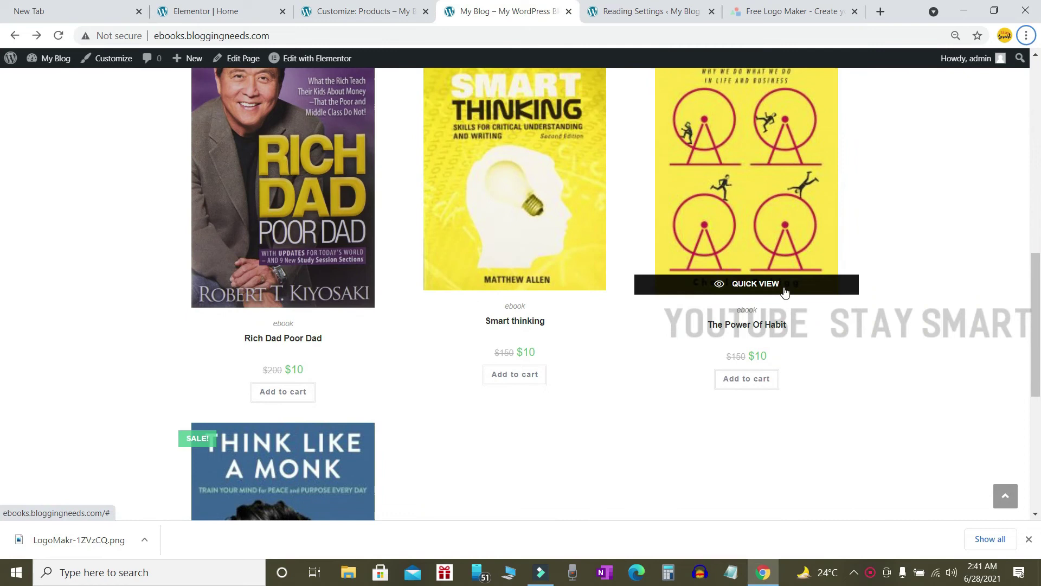
{"action": "scroll", "coordinate": [781, 284], "scroll_direction": "up", "scroll_amount": 5}
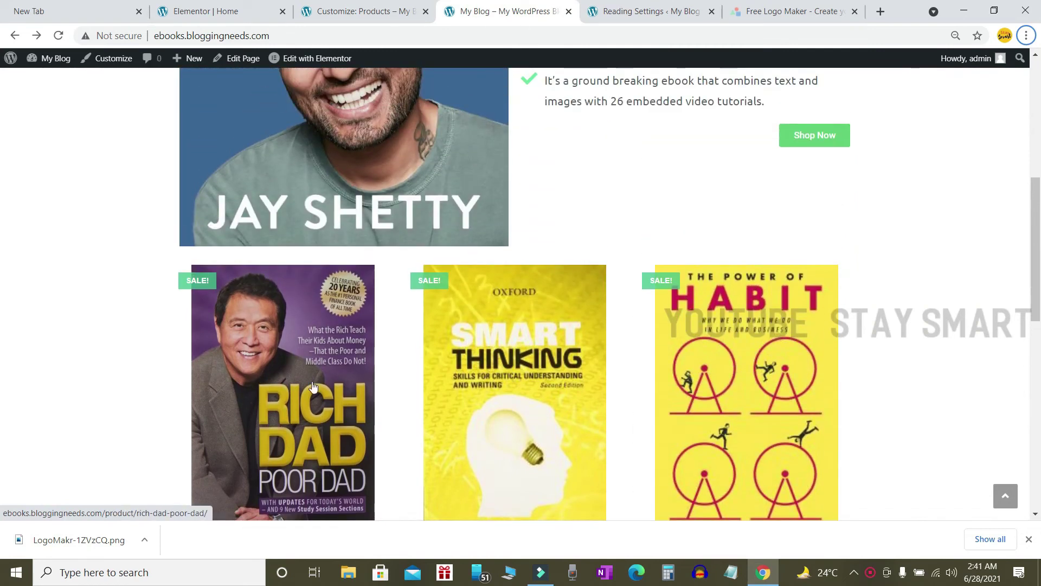
{"action": "scroll", "coordinate": [543, 337], "scroll_direction": "down", "scroll_amount": 7}
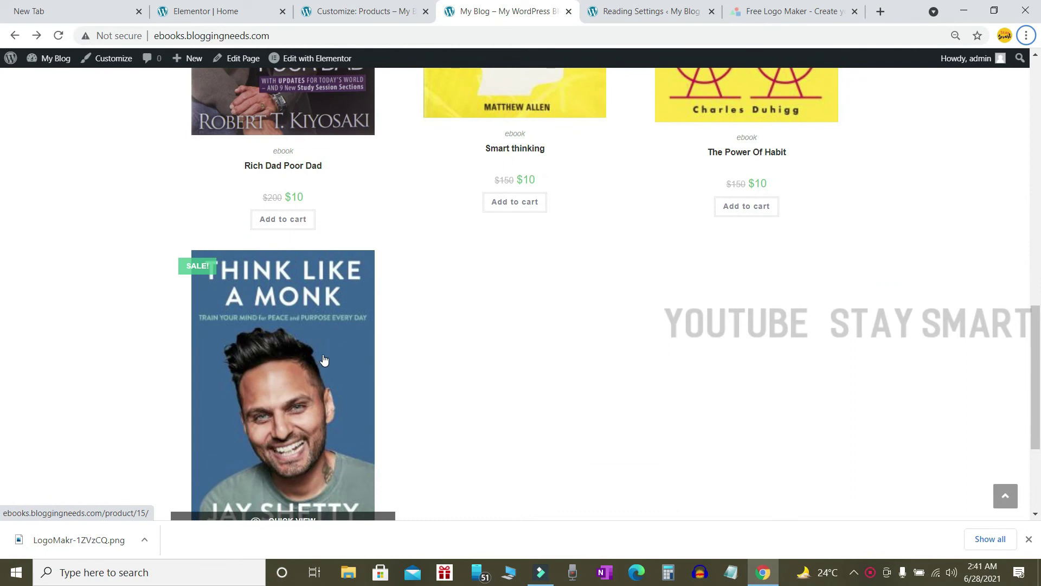
{"action": "scroll", "coordinate": [532, 351], "scroll_direction": "up", "scroll_amount": 4}
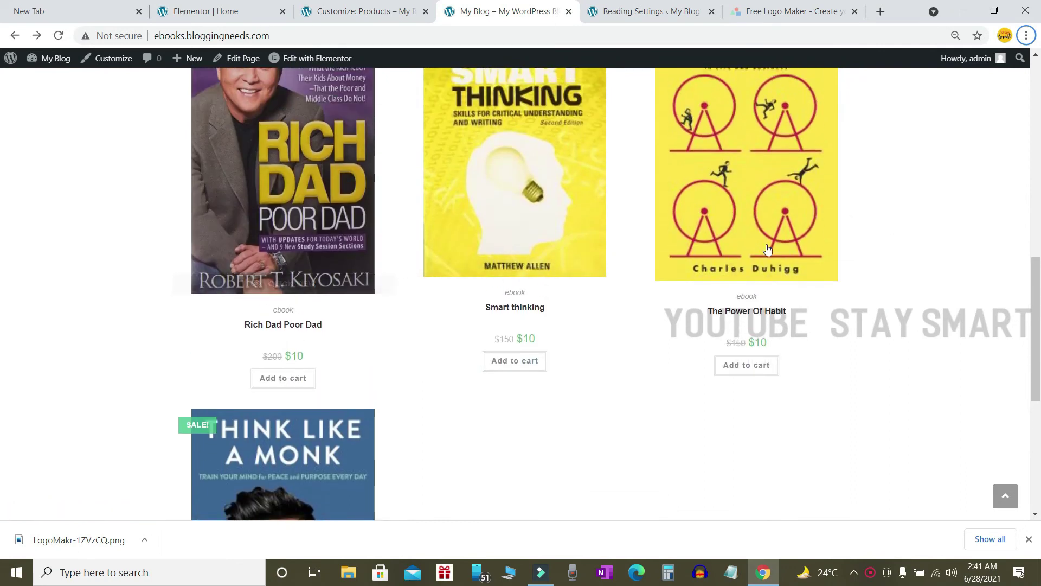
{"action": "scroll", "coordinate": [853, 237], "scroll_direction": "up", "scroll_amount": 2}
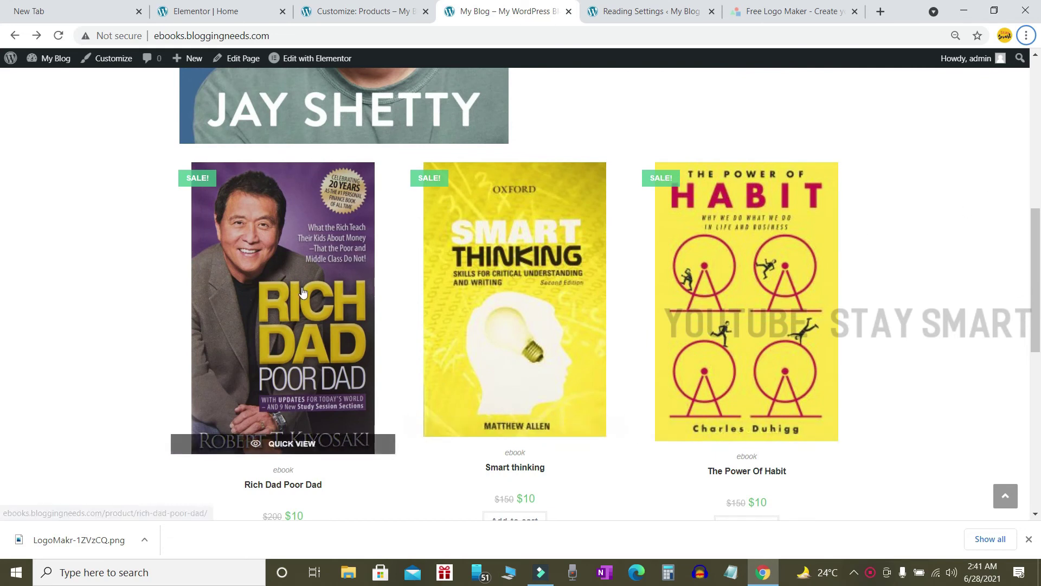
{"action": "scroll", "coordinate": [759, 325], "scroll_direction": "up", "scroll_amount": 1}
{"action": "scroll", "coordinate": [545, 260], "scroll_direction": "down", "scroll_amount": 2}
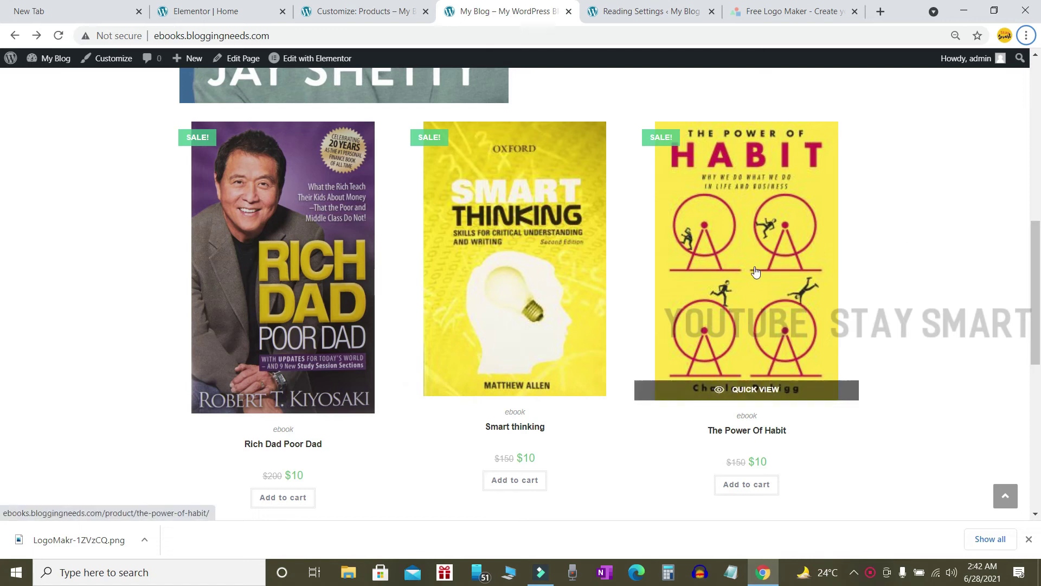
{"action": "scroll", "coordinate": [755, 271], "scroll_direction": "down", "scroll_amount": 2}
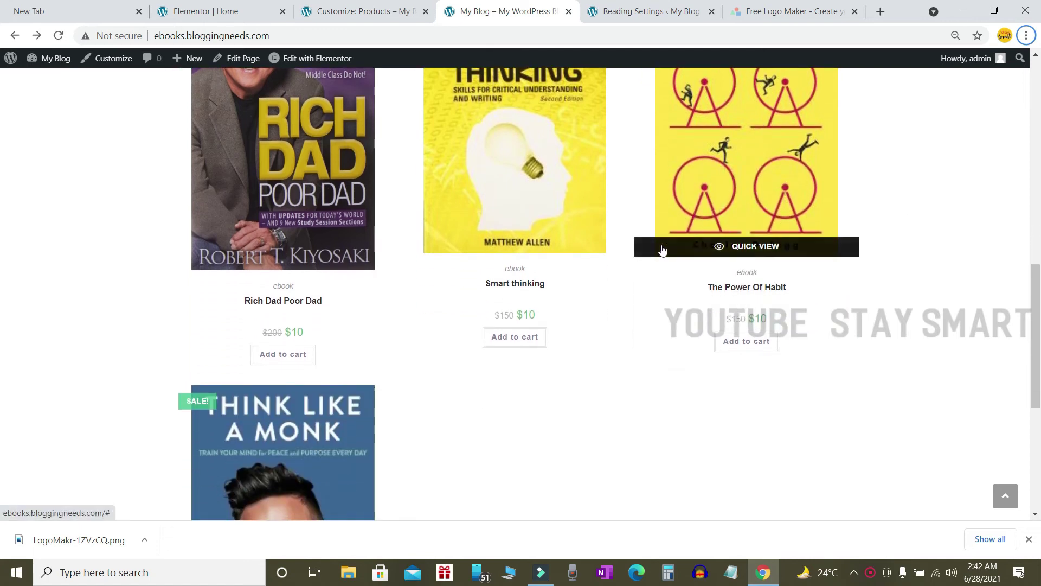
In the Elementor homepage editor, change the product listing's shortcode to [products columns="4"], apply it and update the page
{"action": "left_click", "coordinate": [193, 11]}
{"action": "scroll", "coordinate": [833, 329], "scroll_direction": "down", "scroll_amount": 12}
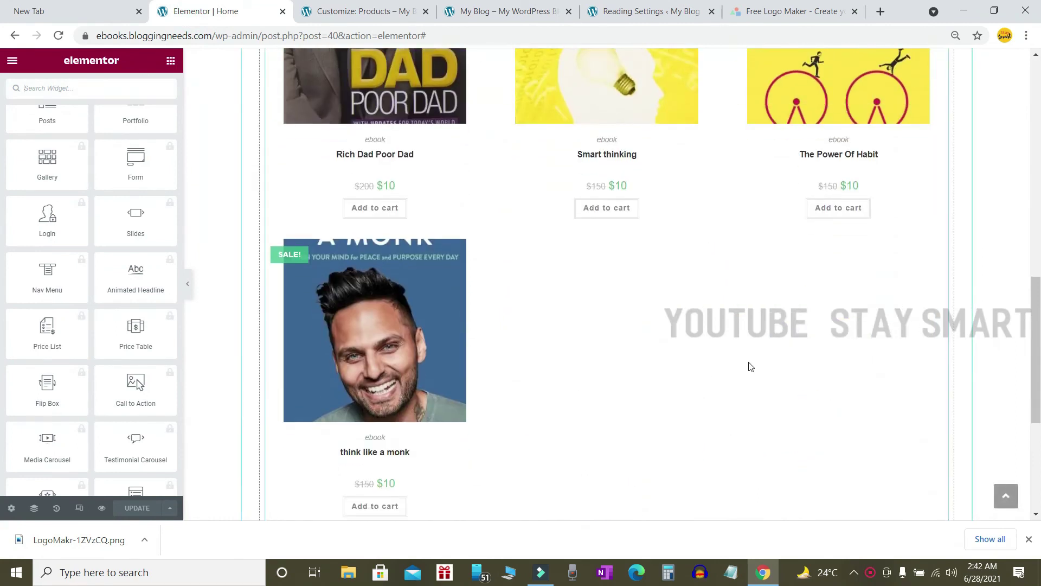
{"action": "scroll", "coordinate": [727, 362], "scroll_direction": "up", "scroll_amount": 7}
{"action": "scroll", "coordinate": [920, 327], "scroll_direction": "down", "scroll_amount": 4}
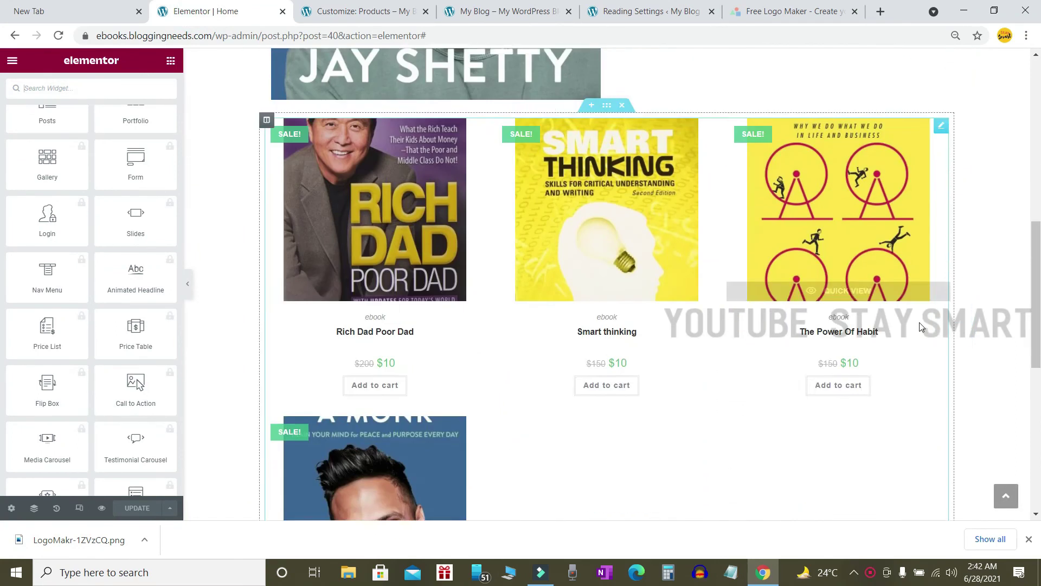
{"action": "scroll", "coordinate": [867, 369], "scroll_direction": "down", "scroll_amount": 2}
{"action": "left_click", "coordinate": [850, 385]}
{"action": "scroll", "coordinate": [845, 378], "scroll_direction": "up", "scroll_amount": 2}
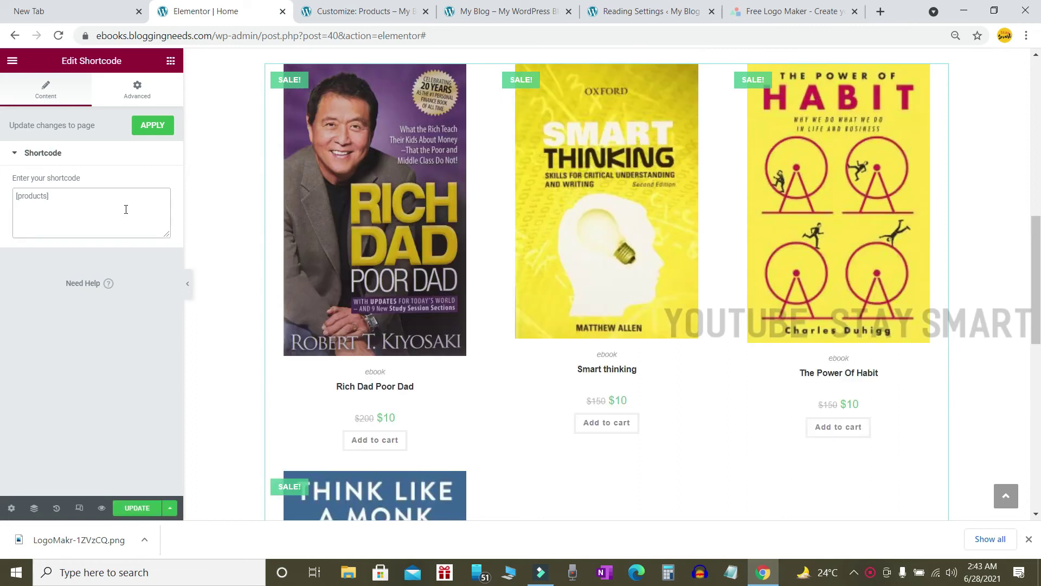
{"action": "left_click", "coordinate": [98, 212]}
{"action": "left_click", "coordinate": [48, 197]}
{"action": "type", "text": "columns="}
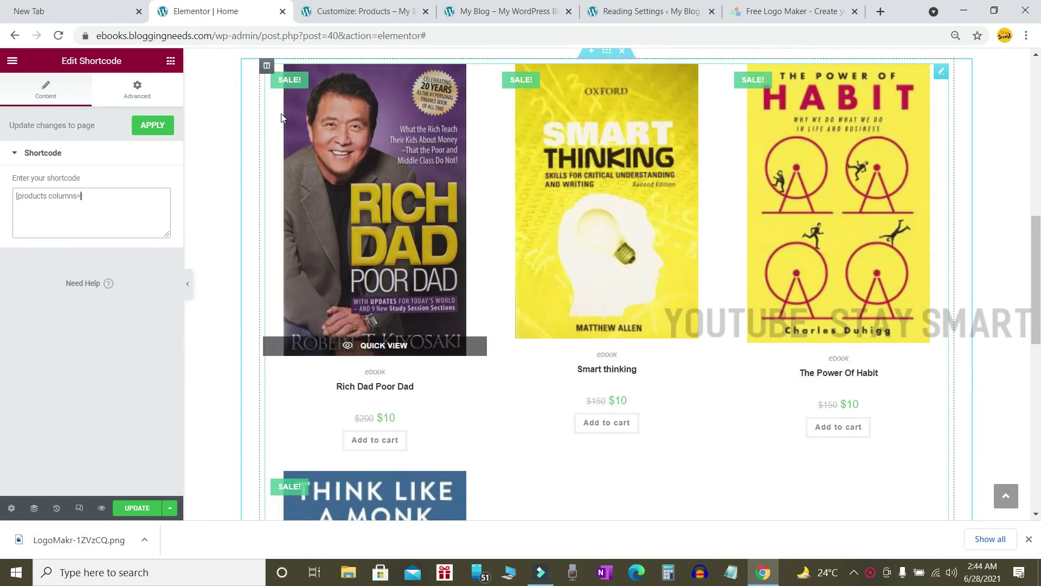
{"action": "type", "text": "\""}
{"action": "type", "text": "4"}
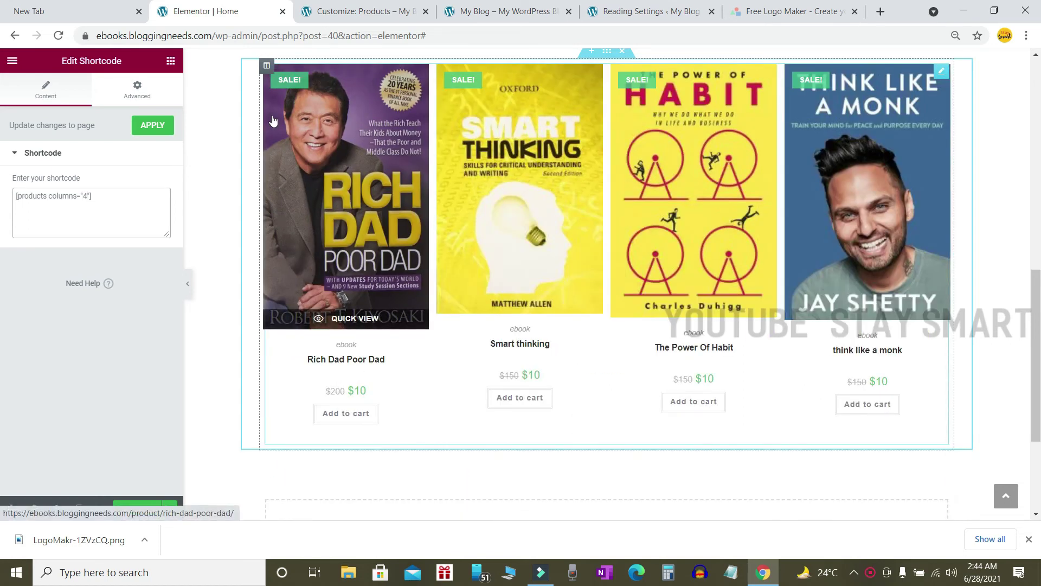
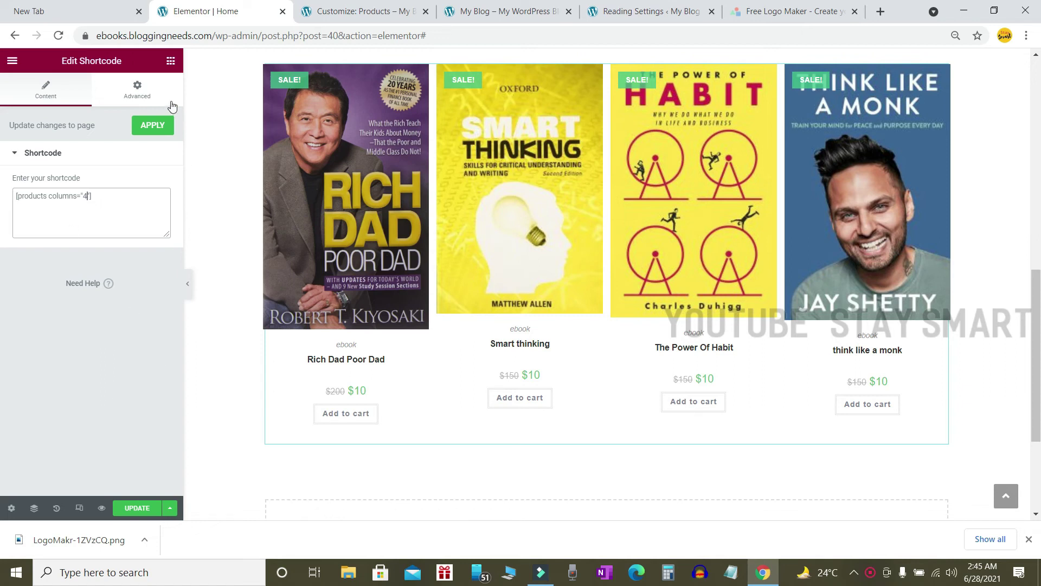
{"action": "left_click", "coordinate": [152, 125]}
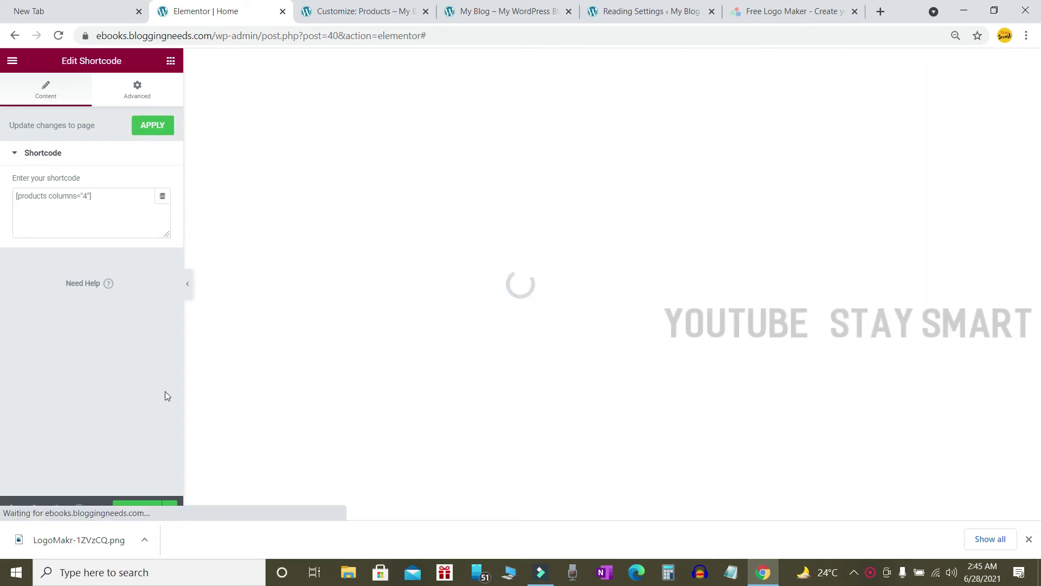
{"action": "left_click", "coordinate": [148, 508]}
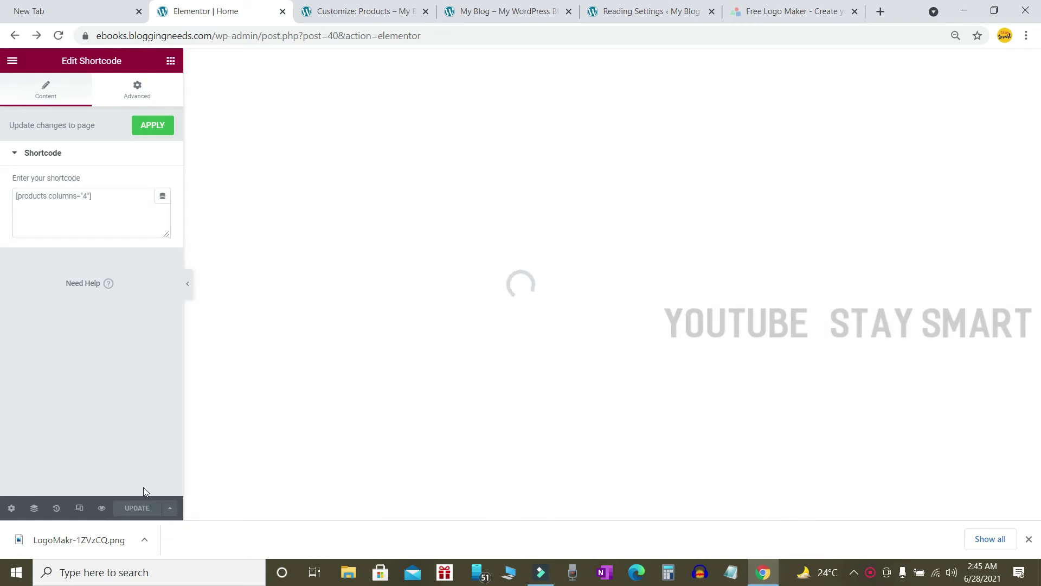
Switch to the live homepage, reload it and check the column layout of the product listing
{"action": "left_click", "coordinate": [503, 10]}
{"action": "scroll", "coordinate": [275, 151], "scroll_direction": "down", "scroll_amount": 8}
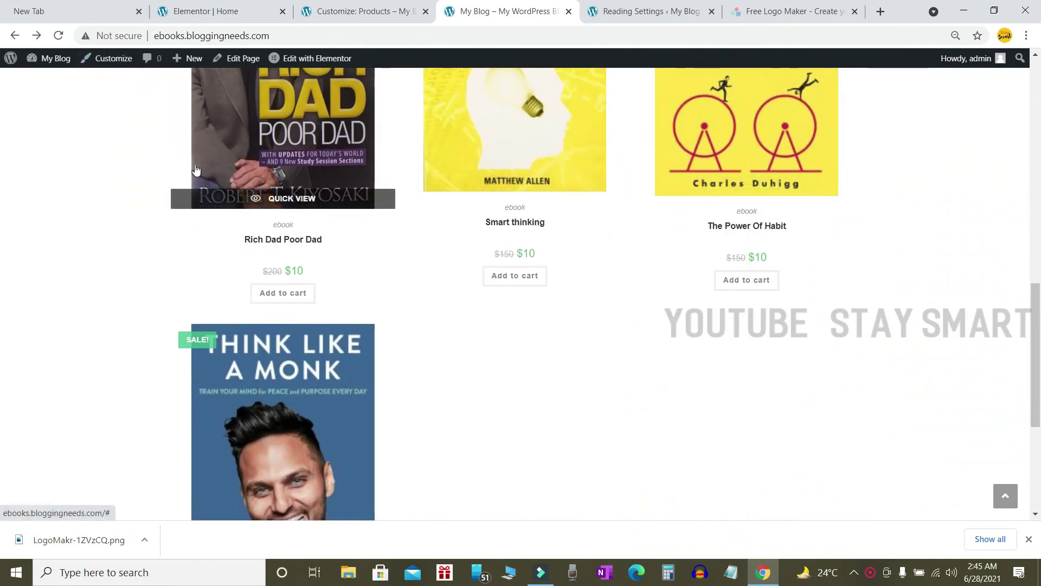
{"action": "left_click", "coordinate": [57, 37]}
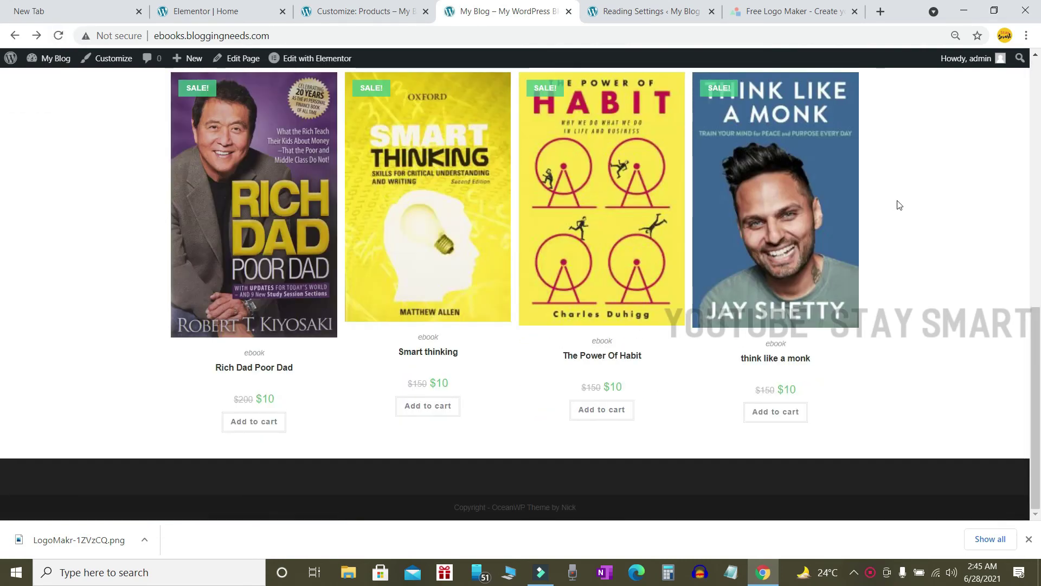
{"action": "scroll", "coordinate": [900, 203], "scroll_direction": "up", "scroll_amount": 3}
{"action": "scroll", "coordinate": [910, 196], "scroll_direction": "up", "scroll_amount": 5}
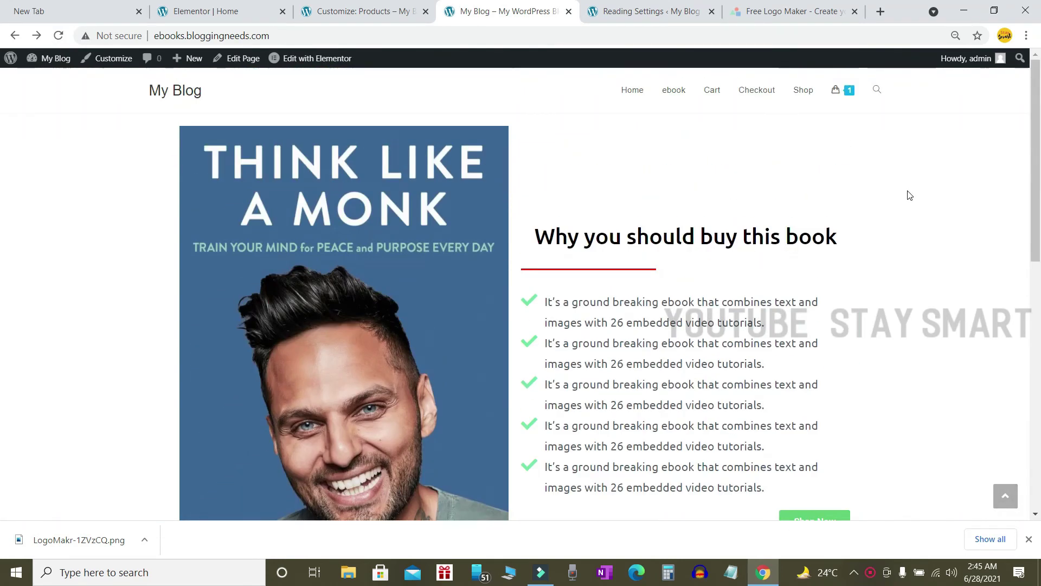
{"action": "scroll", "coordinate": [922, 217], "scroll_direction": "down", "scroll_amount": 10}
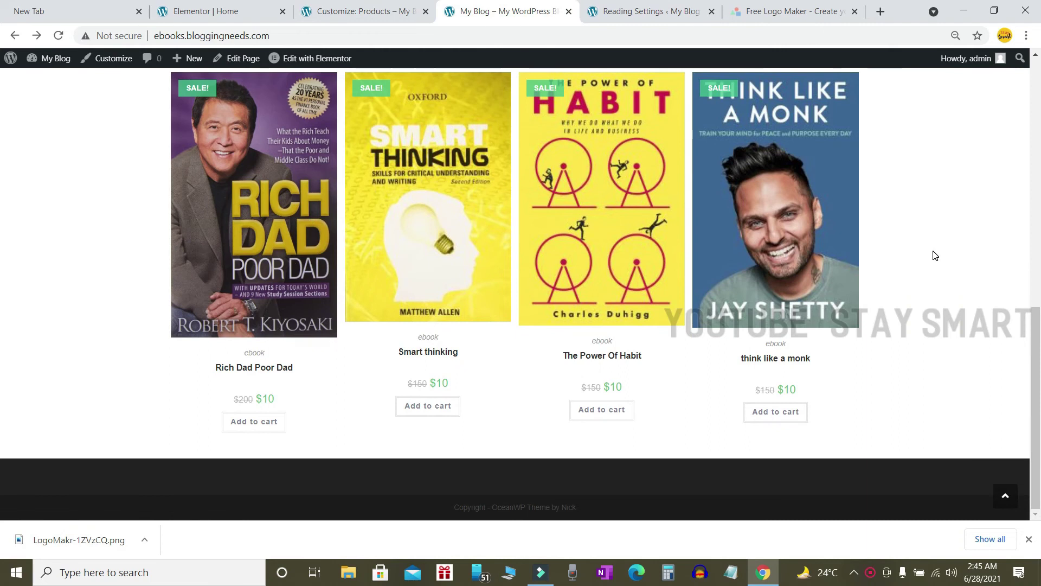
{"action": "scroll", "coordinate": [934, 253], "scroll_direction": "up", "scroll_amount": 3}
{"action": "scroll", "coordinate": [936, 254], "scroll_direction": "down", "scroll_amount": 3}
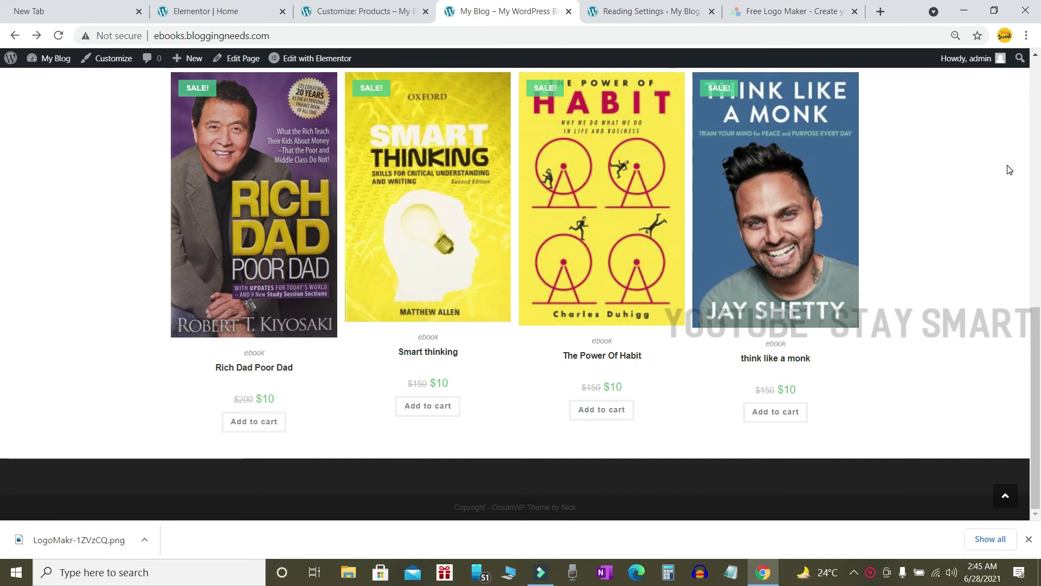
Reload the homepage again and review it from the book promotion section down to the footer
{"action": "key", "text": "F5"}
{"action": "scroll", "coordinate": [864, 291], "scroll_direction": "down", "scroll_amount": 10}
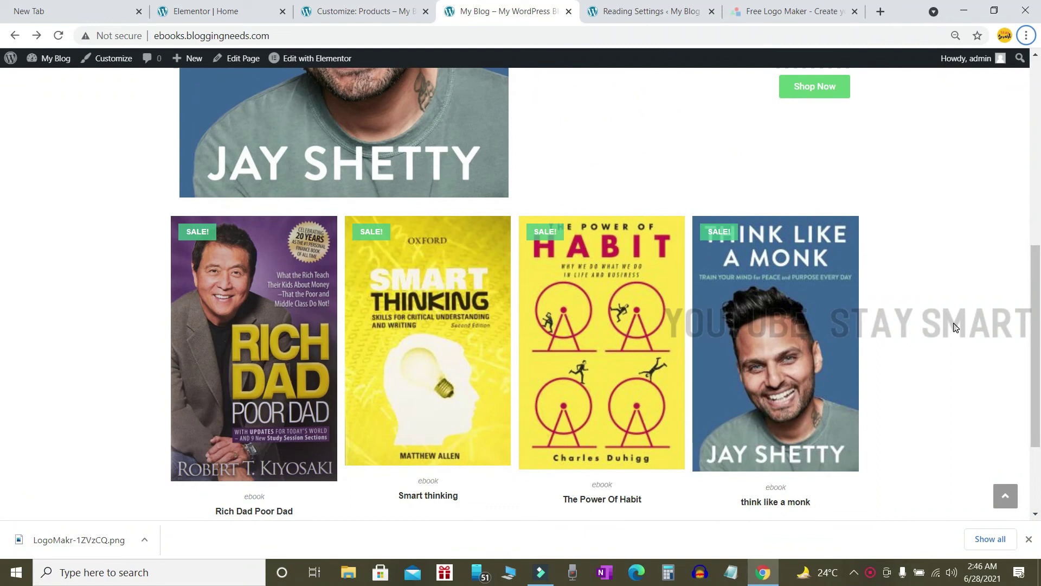
{"action": "scroll", "coordinate": [956, 327], "scroll_direction": "down", "scroll_amount": 3}
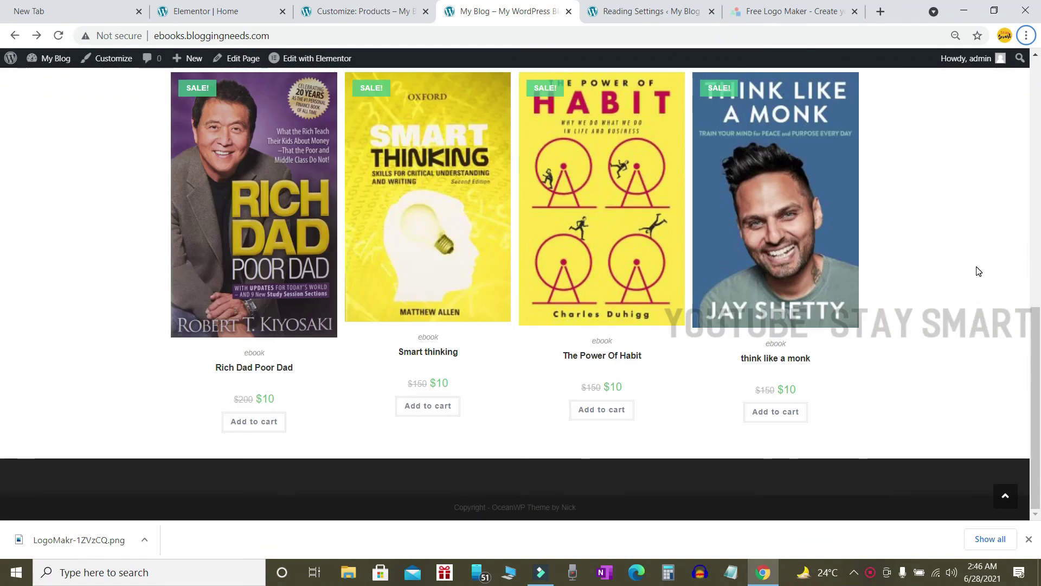
{"action": "scroll", "coordinate": [979, 271], "scroll_direction": "up", "scroll_amount": 10}
{"action": "scroll", "coordinate": [978, 263], "scroll_direction": "down", "scroll_amount": 10}
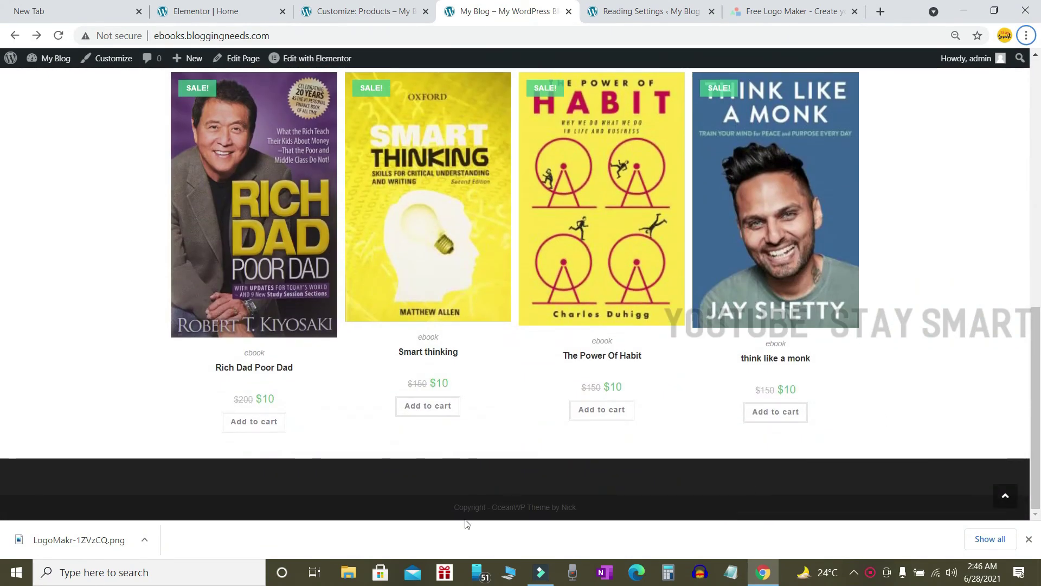
Examine the copyright line in the homepage's footer
{"action": "left_click_drag", "start_coordinate": [443, 507], "coordinate": [576, 512]}
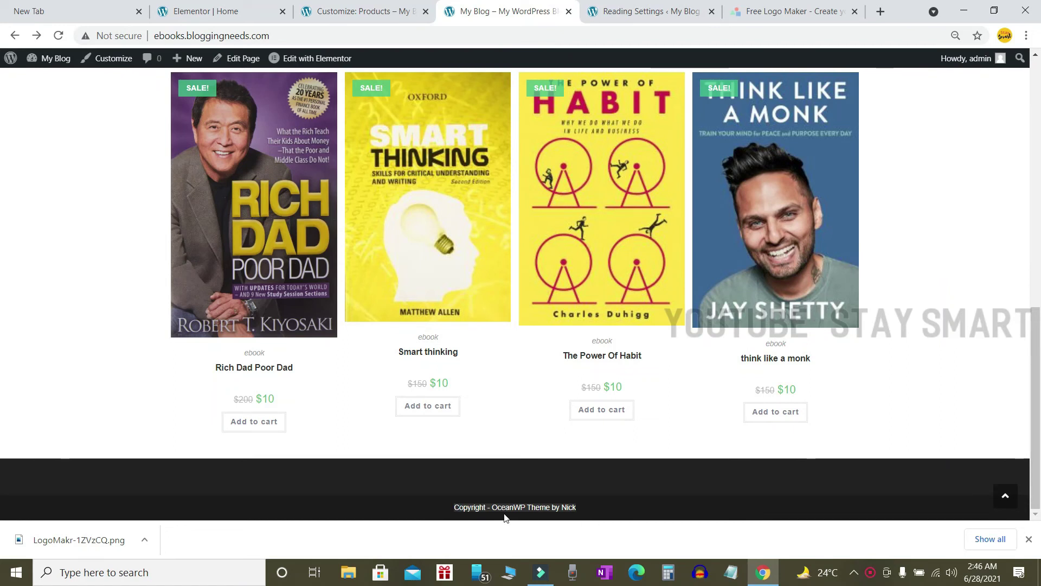
{"action": "left_click", "coordinate": [609, 514]}
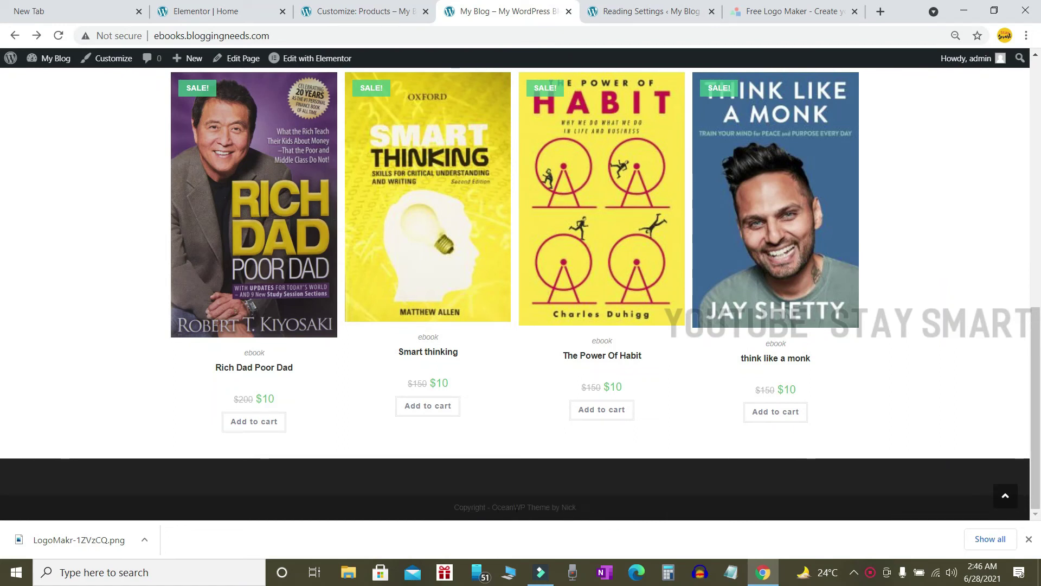
{"action": "left_click_drag", "start_coordinate": [420, 513], "coordinate": [616, 505]}
{"action": "left_click", "coordinate": [616, 506]}
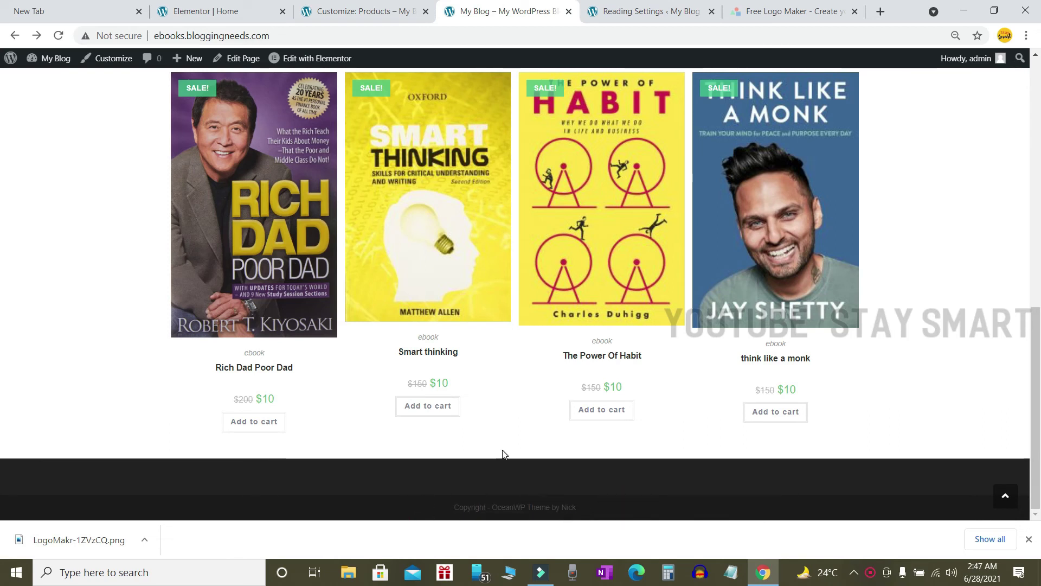
In the theme customizer's Footer Bottom settings, change the copyright text to "Copyright 2021 - Stay Smart - Made In india With Love" and publish it
{"action": "left_click", "coordinate": [348, 6]}
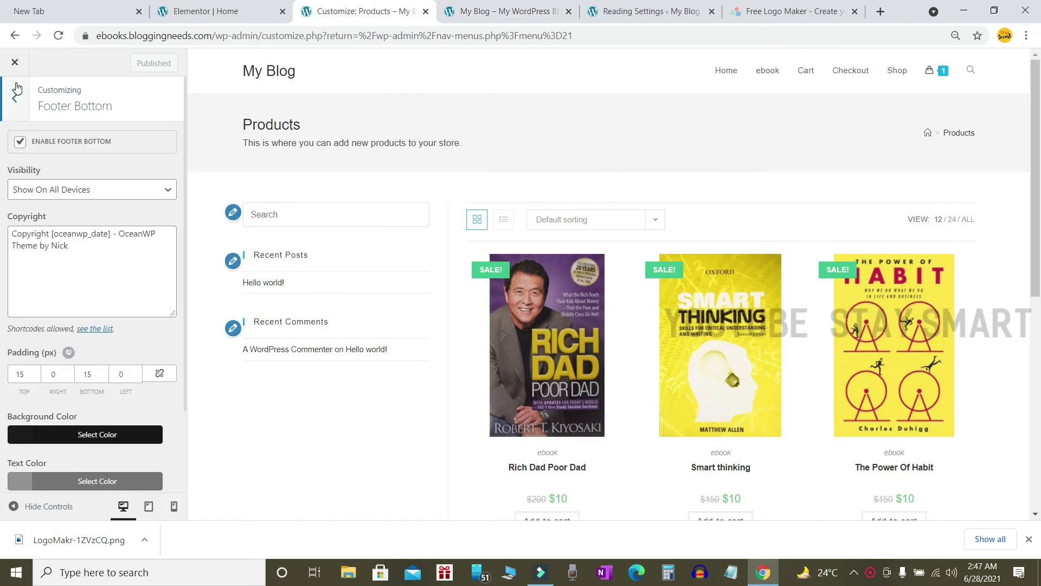
{"action": "left_click", "coordinate": [14, 98]}
{"action": "scroll", "coordinate": [65, 255], "scroll_direction": "up", "scroll_amount": 2}
{"action": "scroll", "coordinate": [64, 256], "scroll_direction": "down", "scroll_amount": 1}
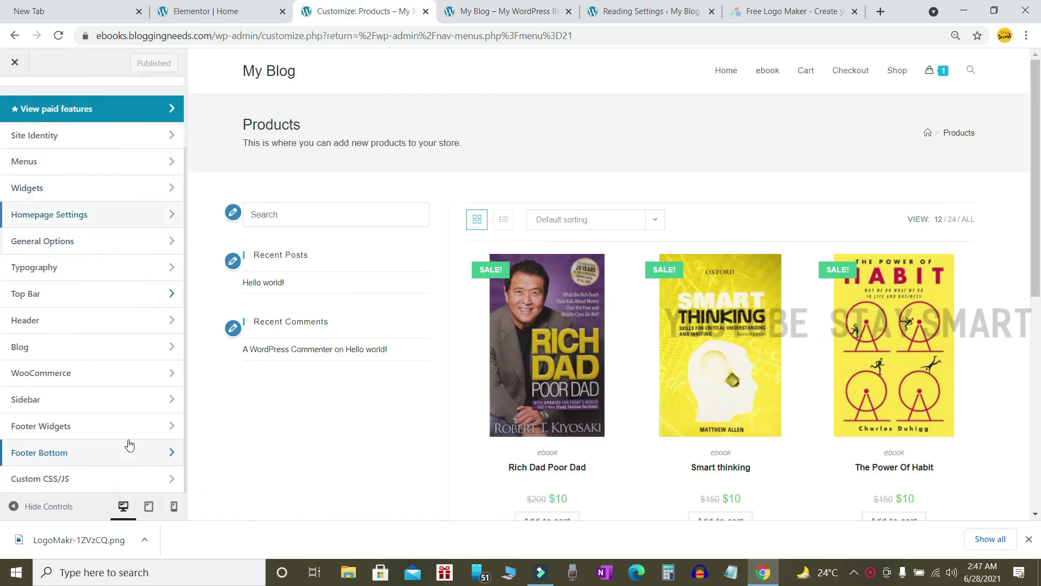
{"action": "left_click", "coordinate": [65, 457]}
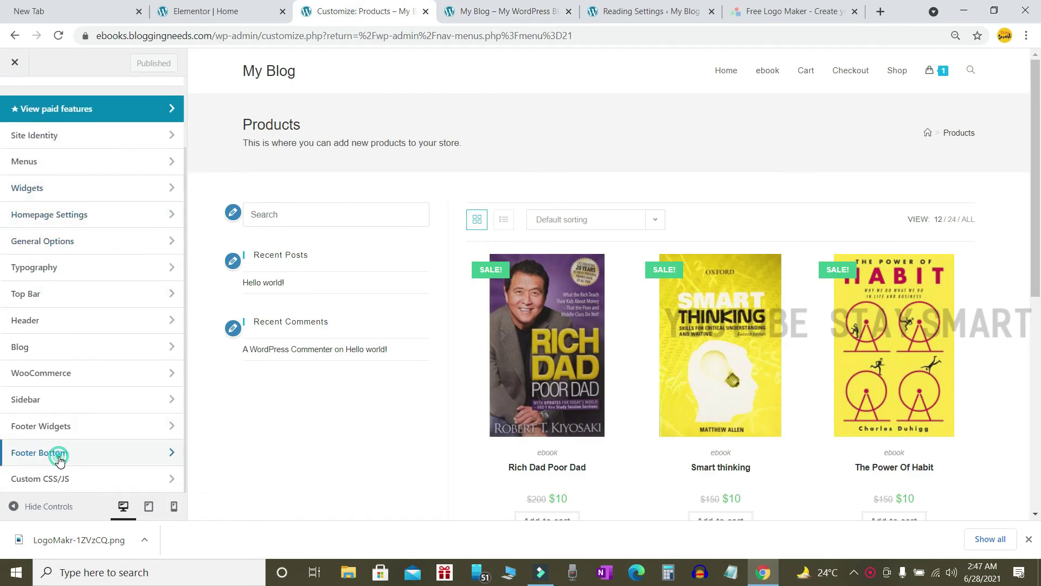
{"action": "scroll", "coordinate": [128, 273], "scroll_direction": "down", "scroll_amount": 2}
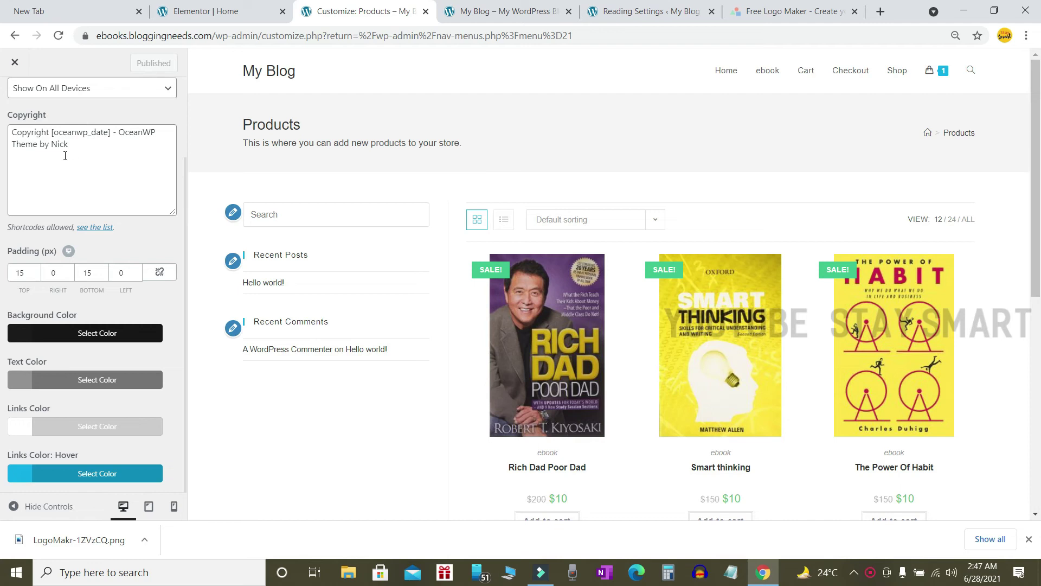
{"action": "left_click_drag", "start_coordinate": [52, 132], "coordinate": [139, 183]}
{"action": "type", "text": "2021 - Stay Smart - Made"}
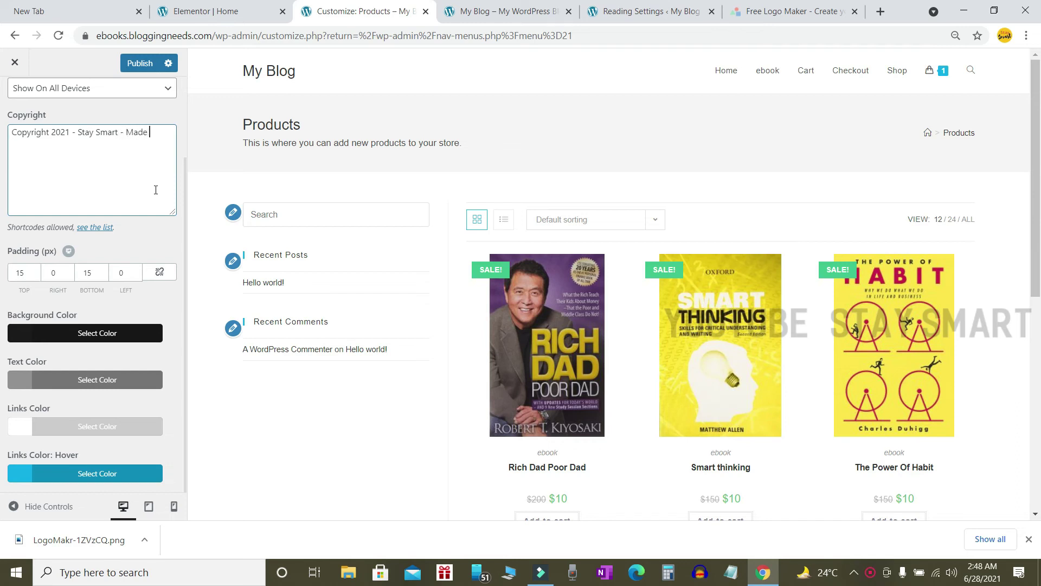
{"action": "type", "text": "ia With Love"}
{"action": "left_click", "coordinate": [132, 64]}
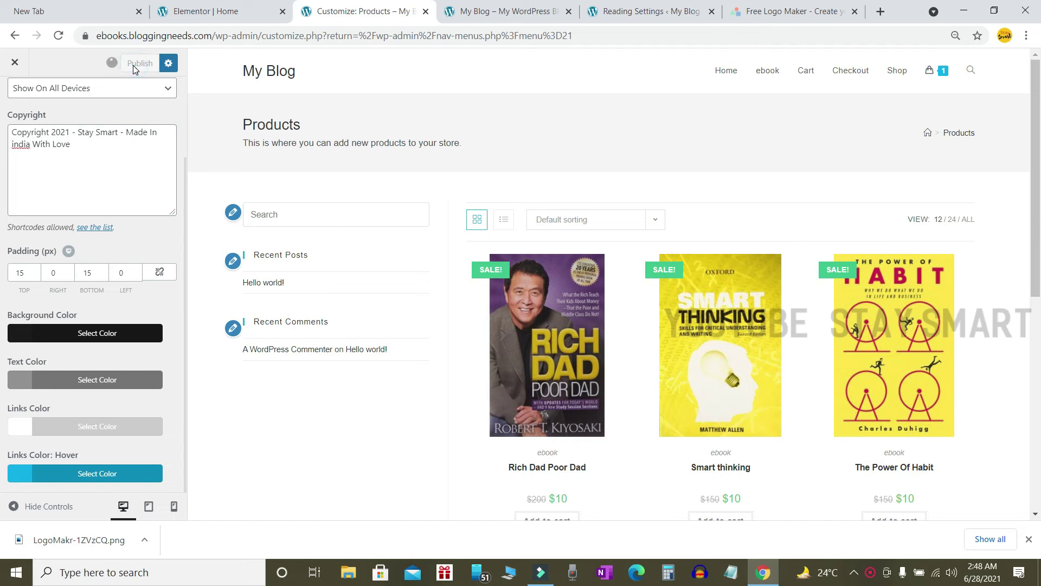
Reload the live homepage and check the updated copyright line in the footer
{"action": "left_click", "coordinate": [471, 13]}
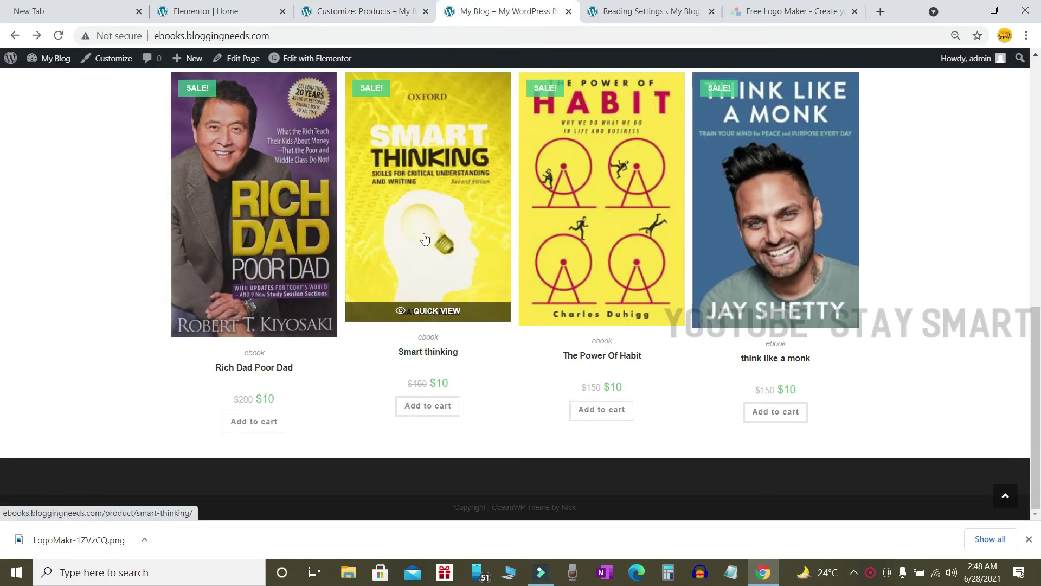
{"action": "left_click", "coordinate": [60, 36]}
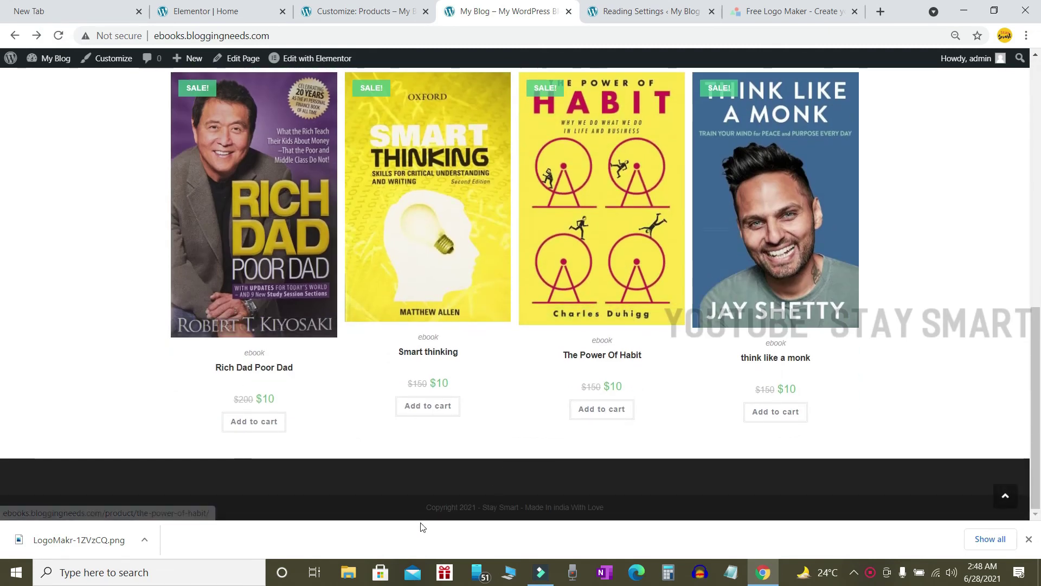
{"action": "left_click_drag", "start_coordinate": [422, 507], "coordinate": [629, 505]}
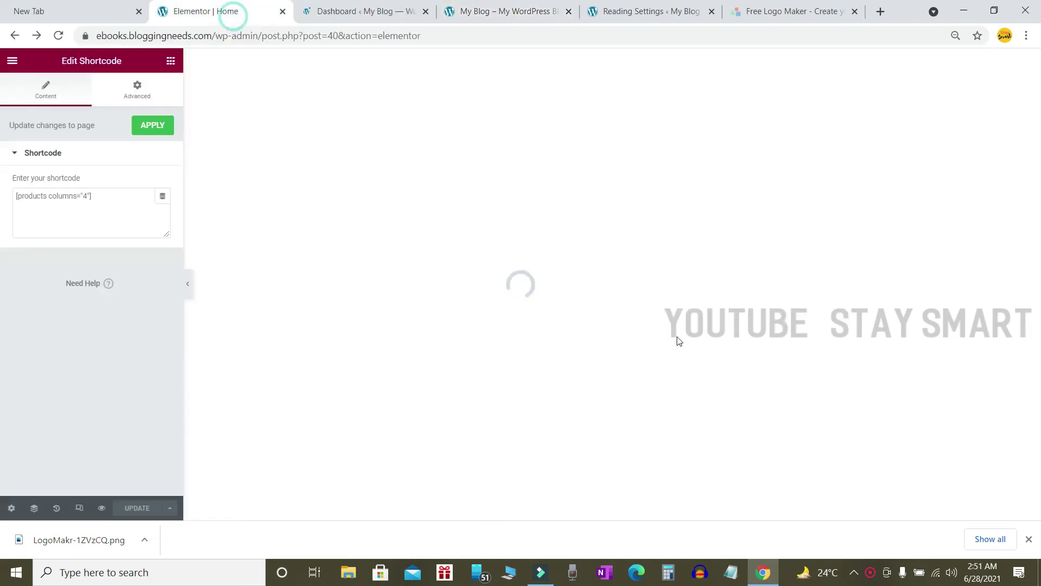
{"action": "left_click", "coordinate": [483, 12]}
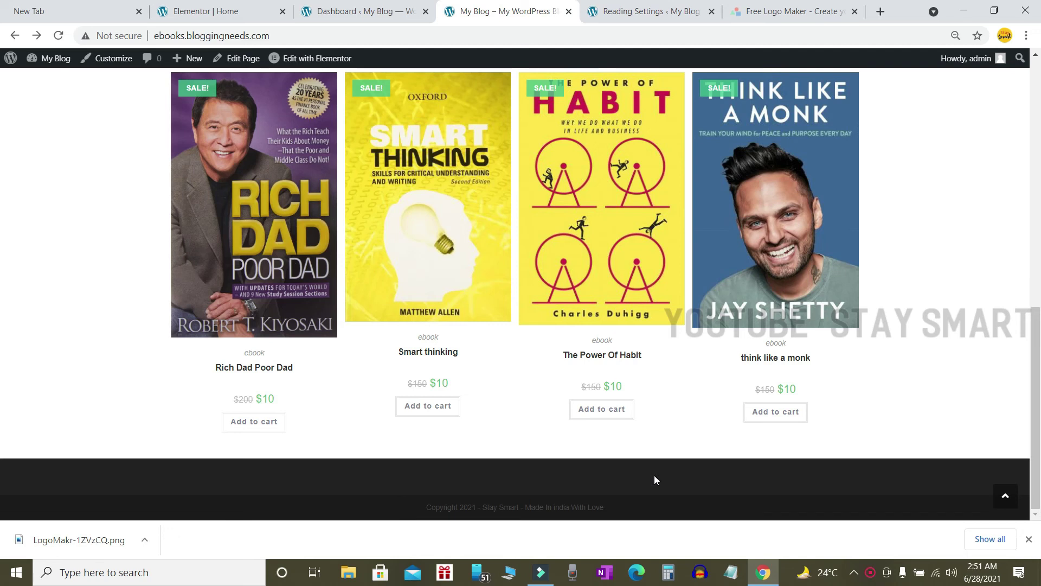
Return to the WordPress dashboard and open the Widgets management page at the footer widget areas
{"action": "left_click", "coordinate": [332, 11]}
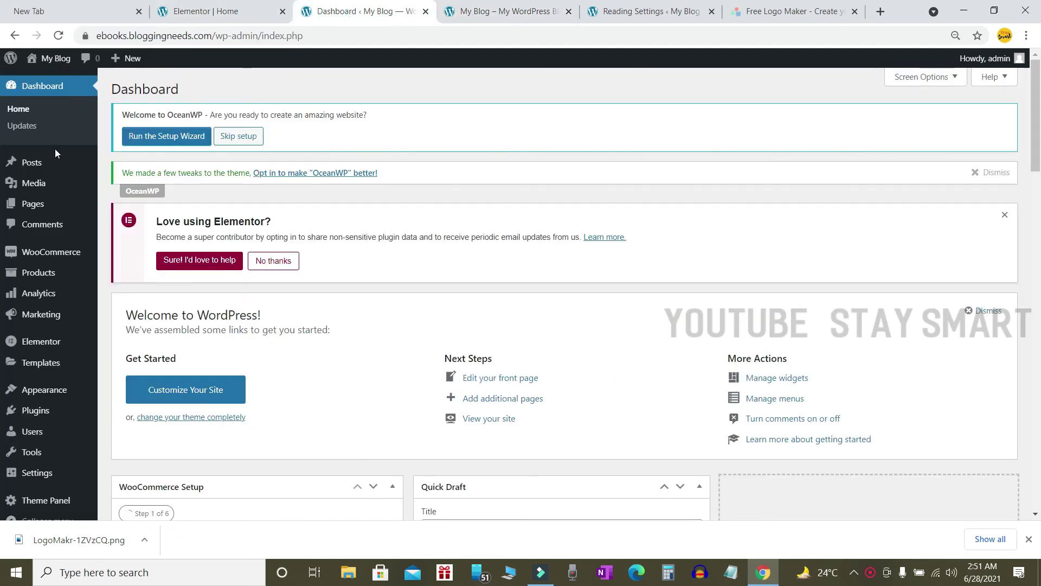
{"action": "scroll", "coordinate": [91, 308], "scroll_direction": "down", "scroll_amount": 1}
{"action": "scroll", "coordinate": [91, 308], "scroll_direction": "down", "scroll_amount": 3}
{"action": "mouse_move", "coordinate": [59, 372]}
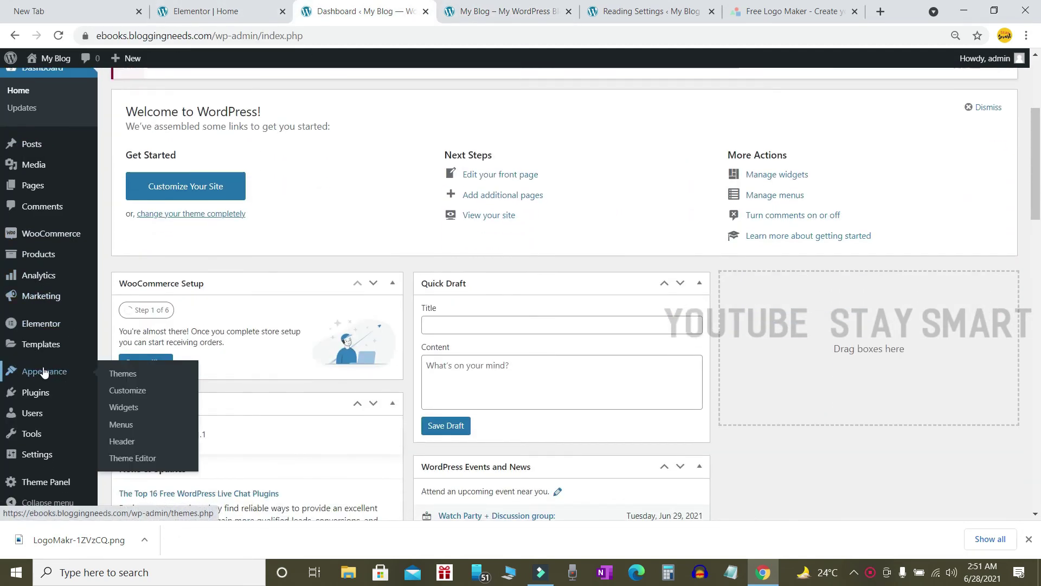
{"action": "left_click", "coordinate": [130, 408]}
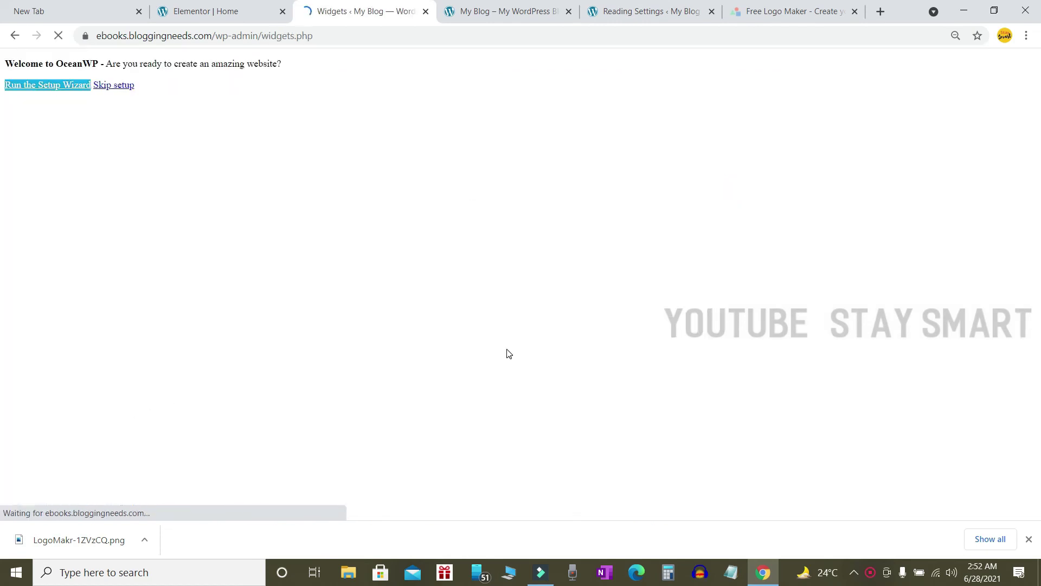
{"action": "scroll", "coordinate": [508, 353], "scroll_direction": "down", "scroll_amount": 4}
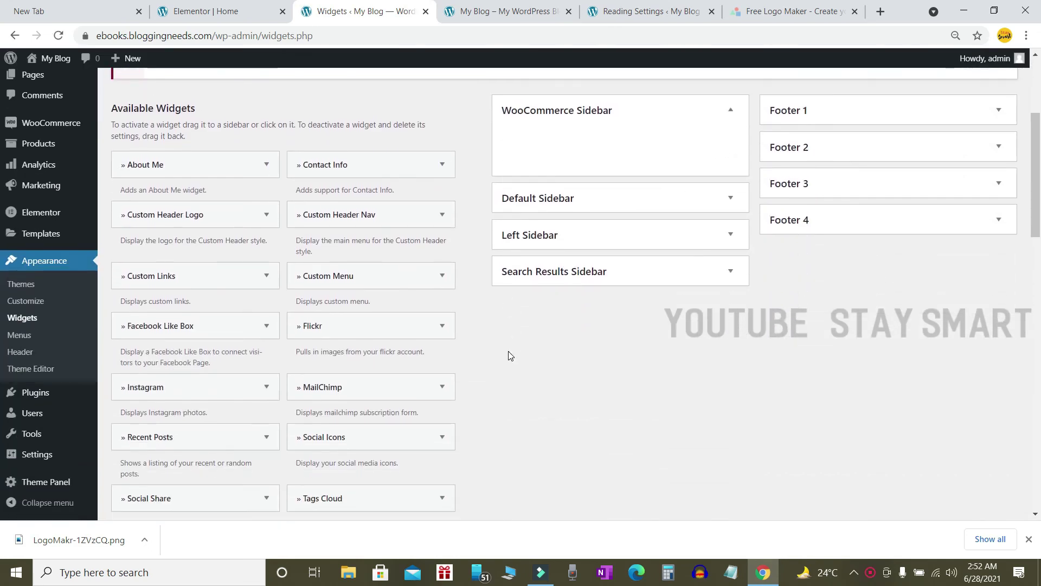
{"action": "scroll", "coordinate": [508, 355], "scroll_direction": "up", "scroll_amount": 1}
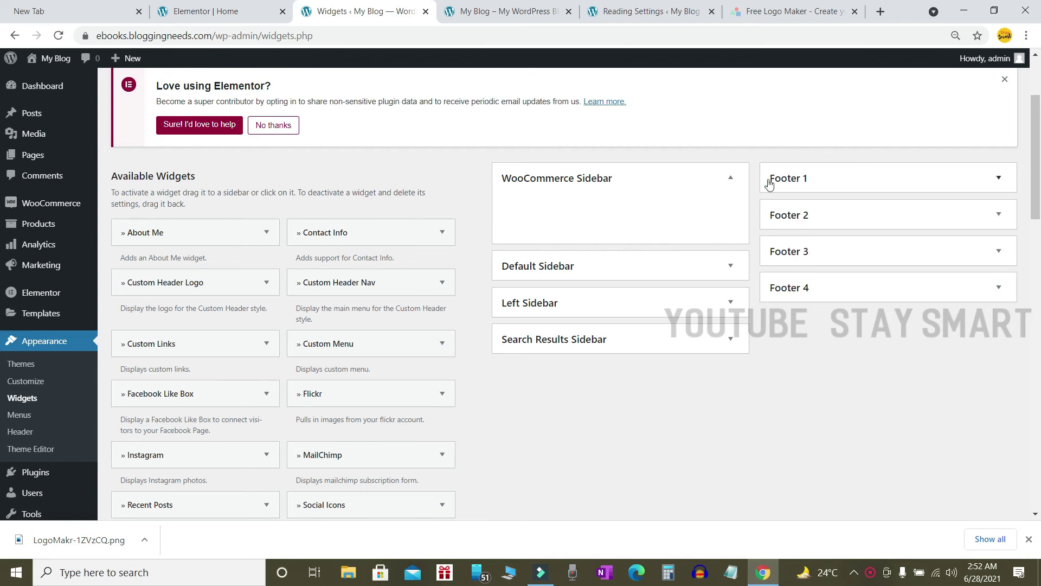
Compare the Footer 1 to Footer 4 widget areas with the empty footer space on the live homepage
{"action": "left_click", "coordinate": [795, 184]}
{"action": "left_click", "coordinate": [894, 181]}
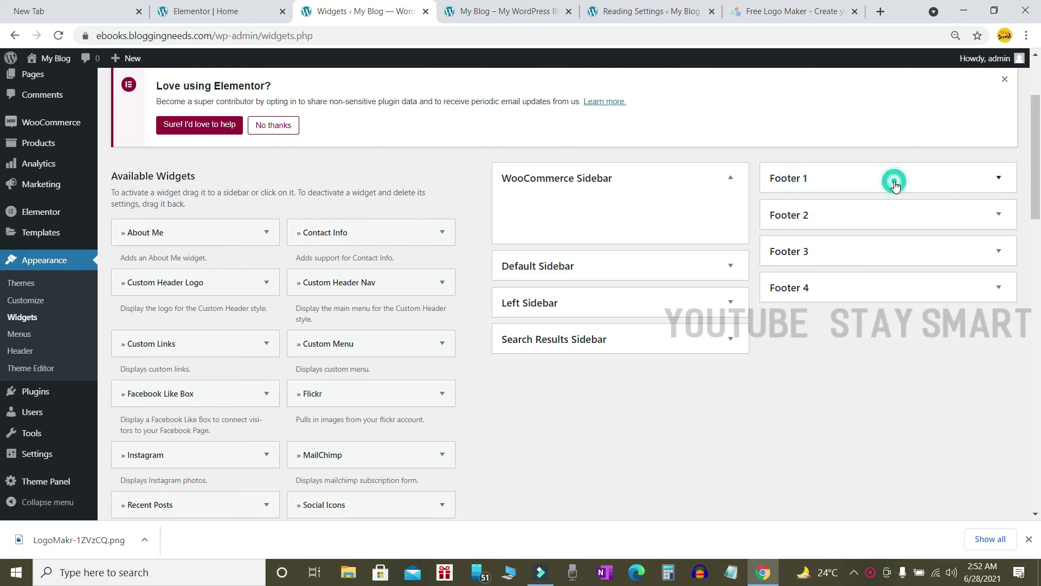
{"action": "left_click", "coordinate": [510, 13]}
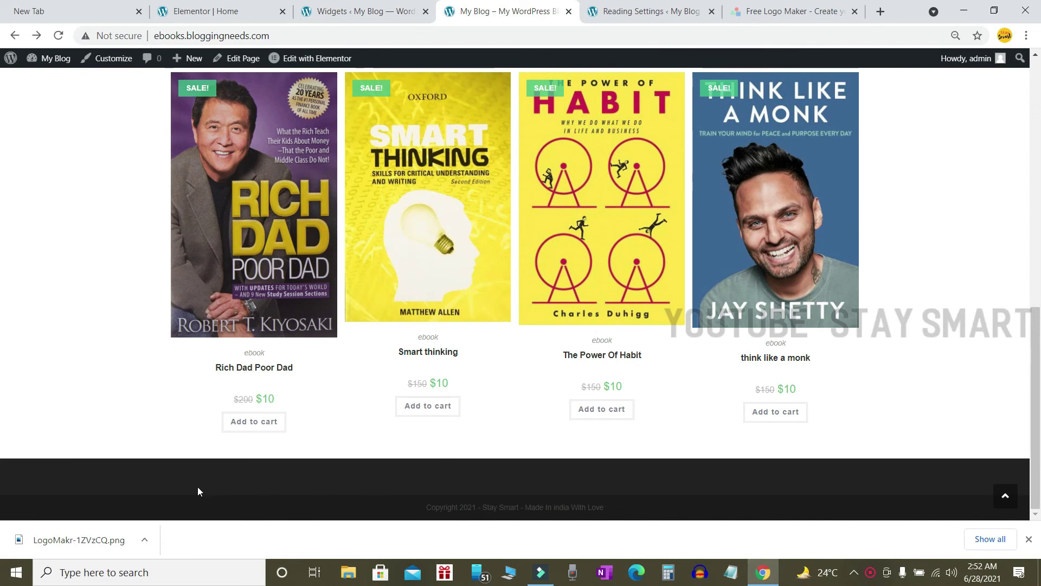
{"action": "left_click", "coordinate": [368, 12]}
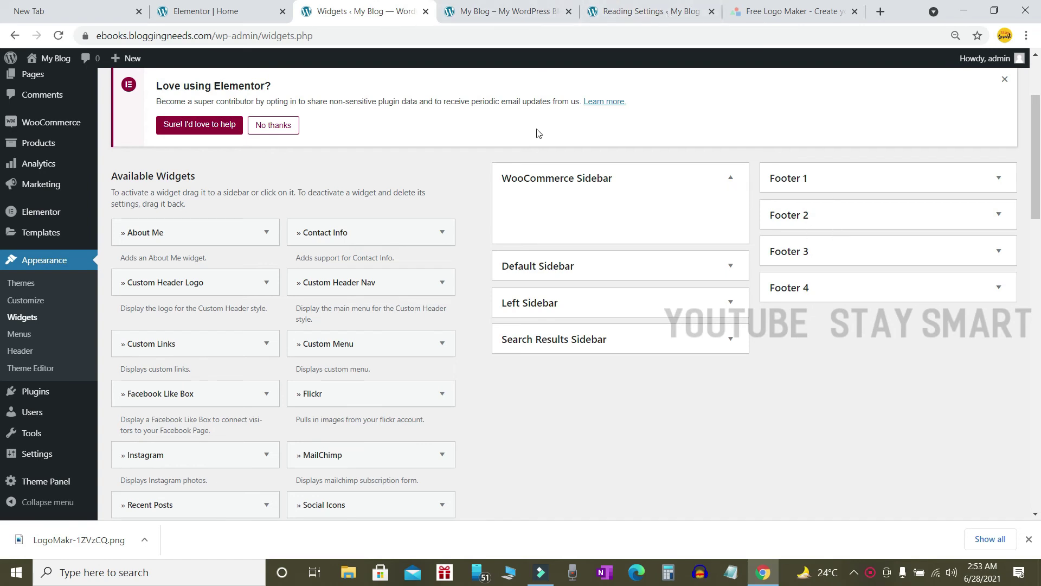
{"action": "left_click", "coordinate": [501, 11]}
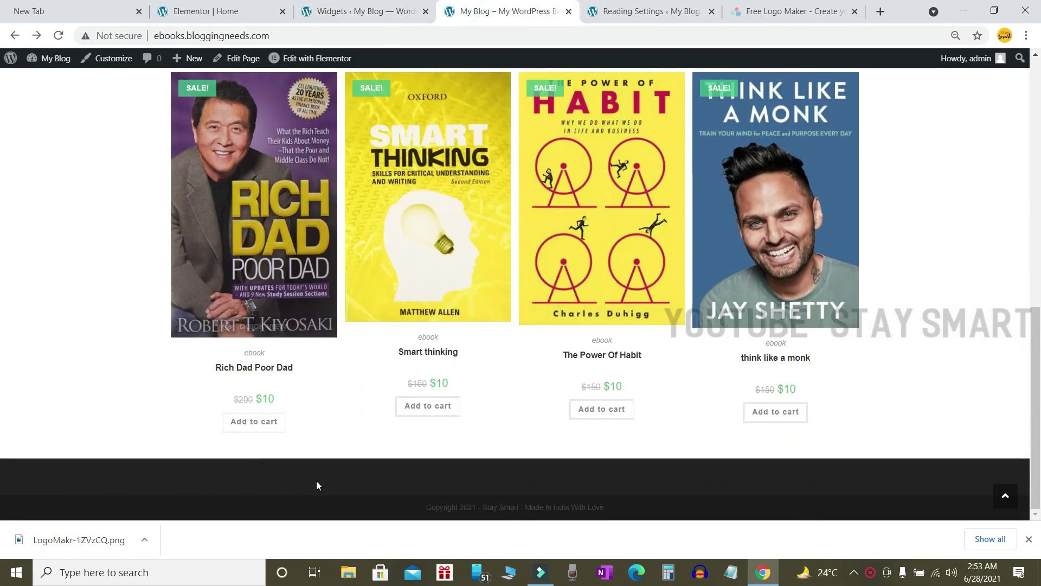
{"action": "left_click", "coordinate": [358, 10]}
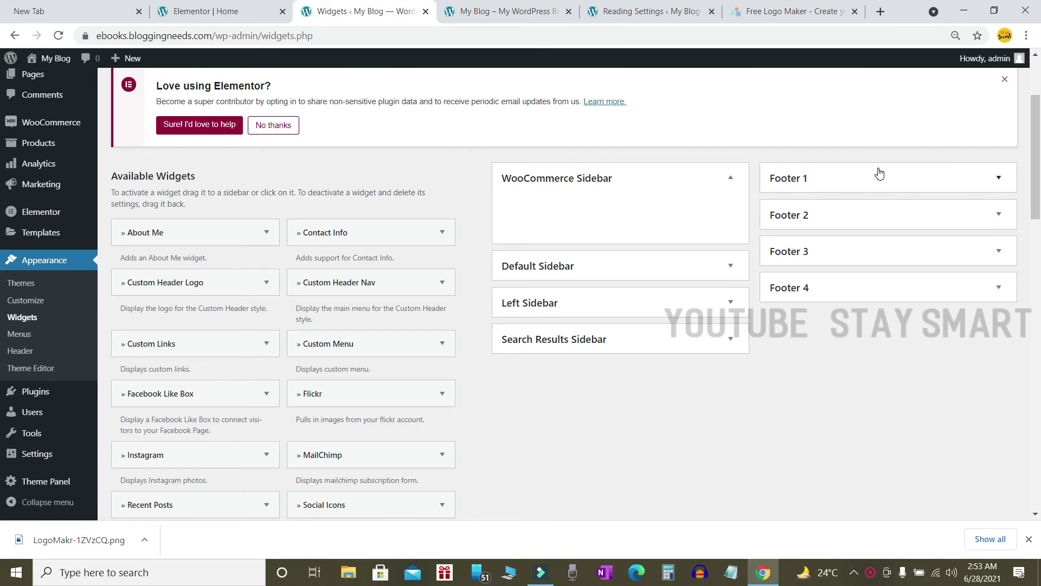
{"action": "left_click", "coordinate": [510, 6]}
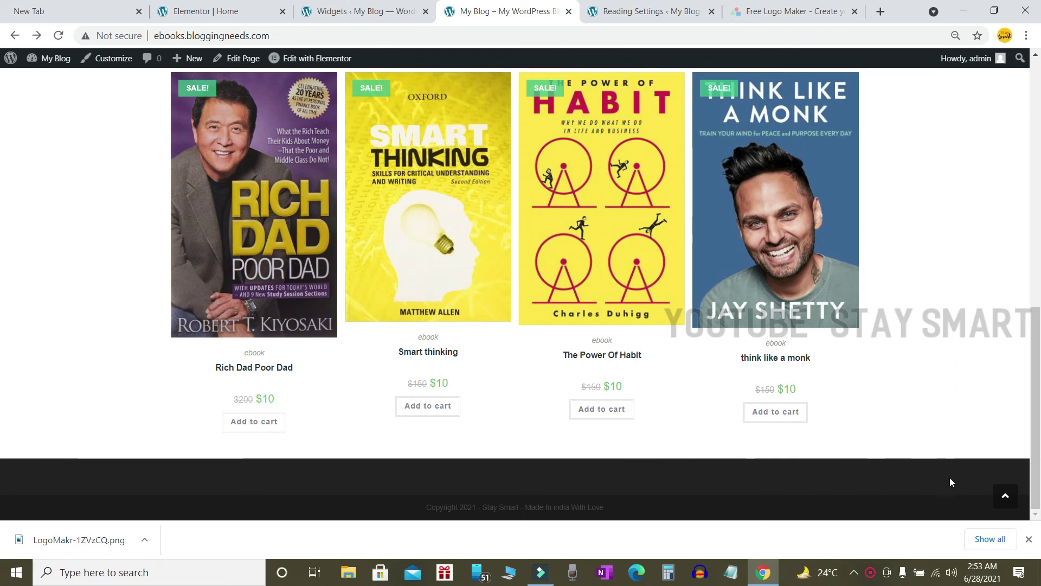
Go back to the Widgets page and expand the Footer 1 widget area
{"action": "key", "text": "ctrl+shift+Tab"}
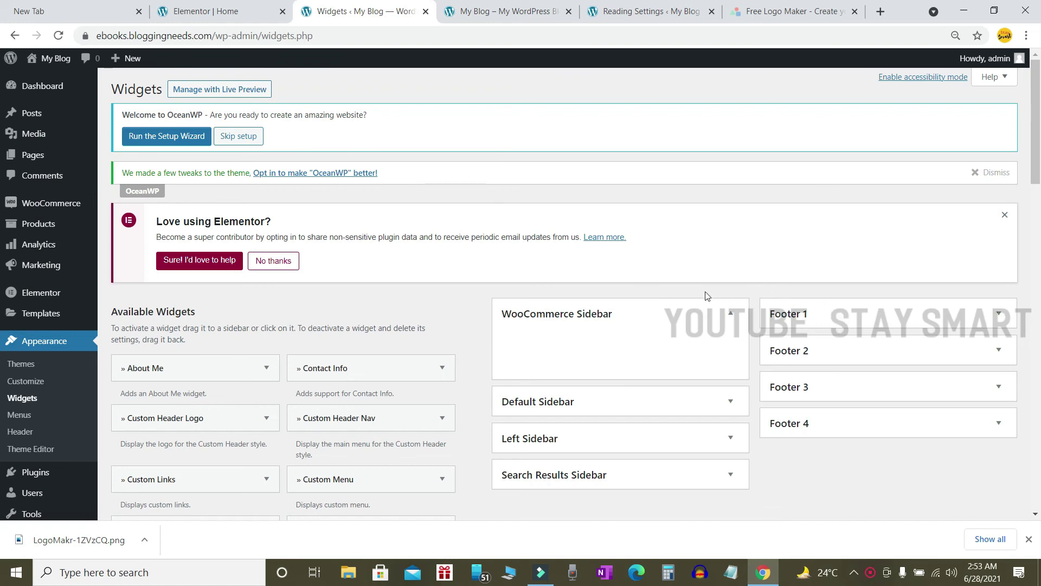
{"action": "scroll", "coordinate": [425, 265], "scroll_direction": "down", "scroll_amount": 3}
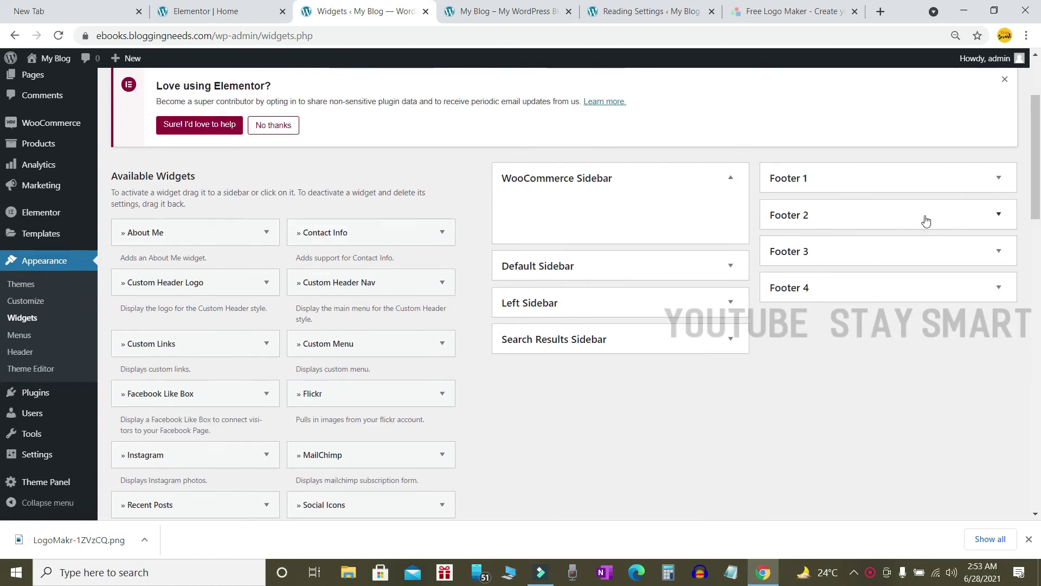
{"action": "left_click", "coordinate": [911, 177]}
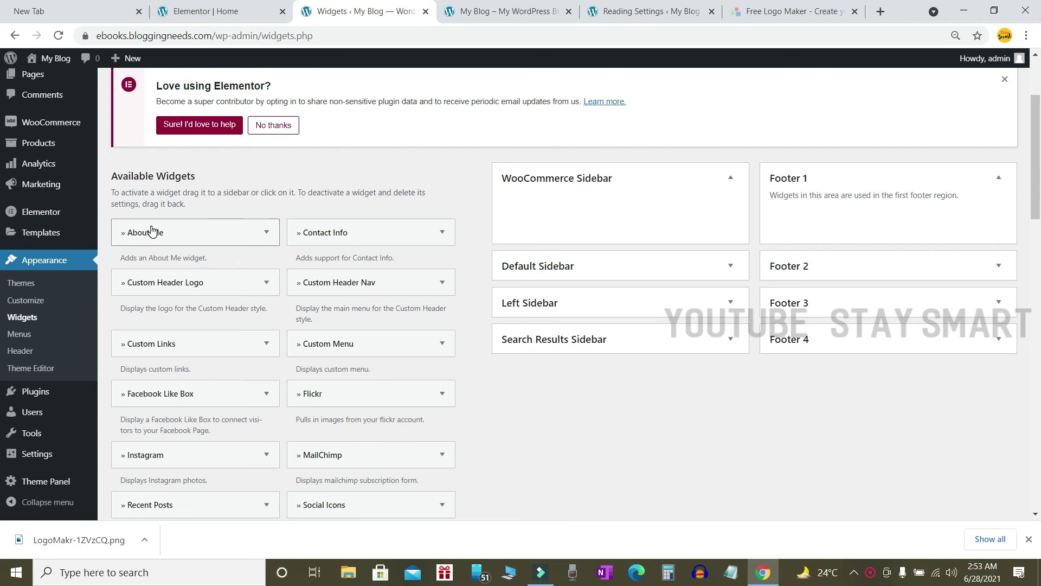
Add the About Me widget to the Footer 1 area and change its title to "About Us"
{"action": "left_click_drag", "start_coordinate": [142, 232], "coordinate": [825, 224]}
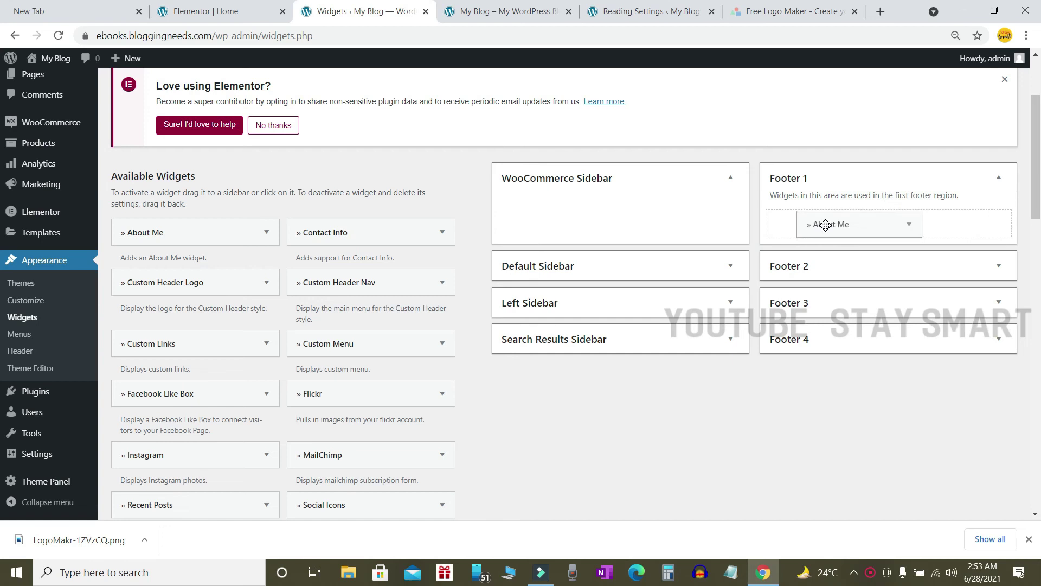
{"action": "left_click_drag", "start_coordinate": [825, 224], "coordinate": [825, 224]}
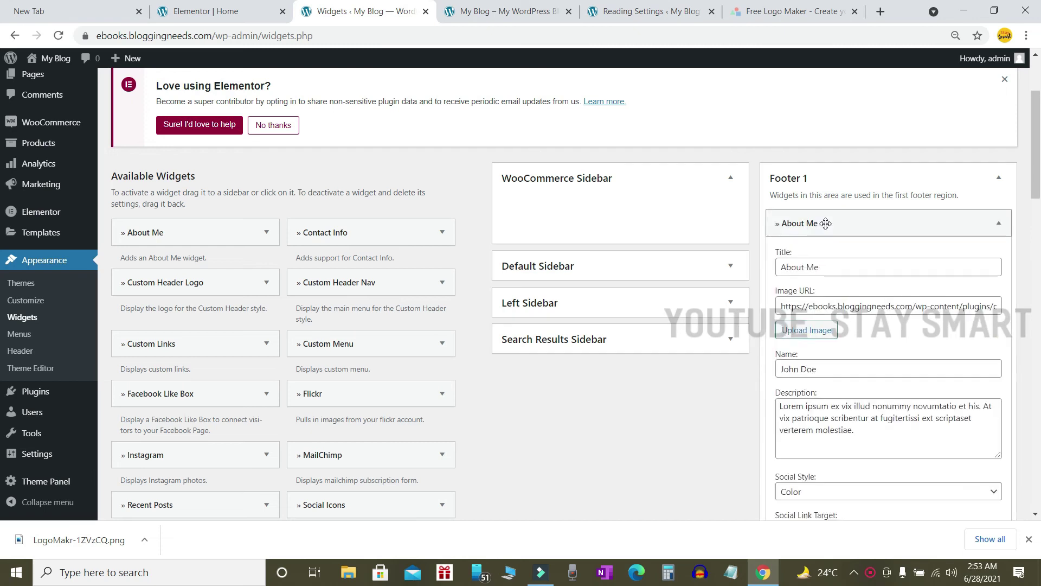
{"action": "scroll", "coordinate": [897, 245], "scroll_direction": "down", "scroll_amount": 1}
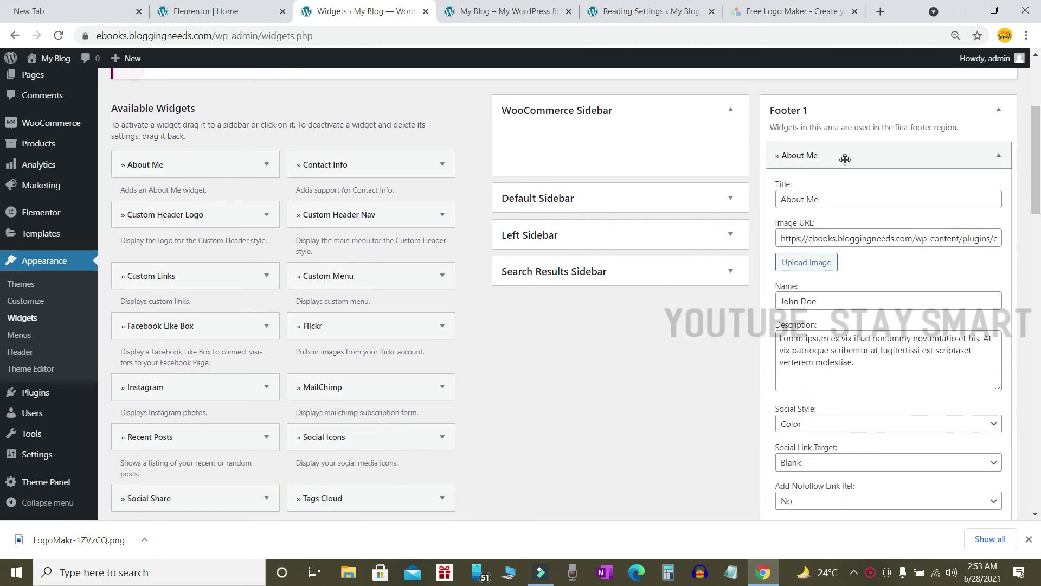
{"action": "double_click", "coordinate": [811, 201]}
{"action": "type", "text": "Us"}
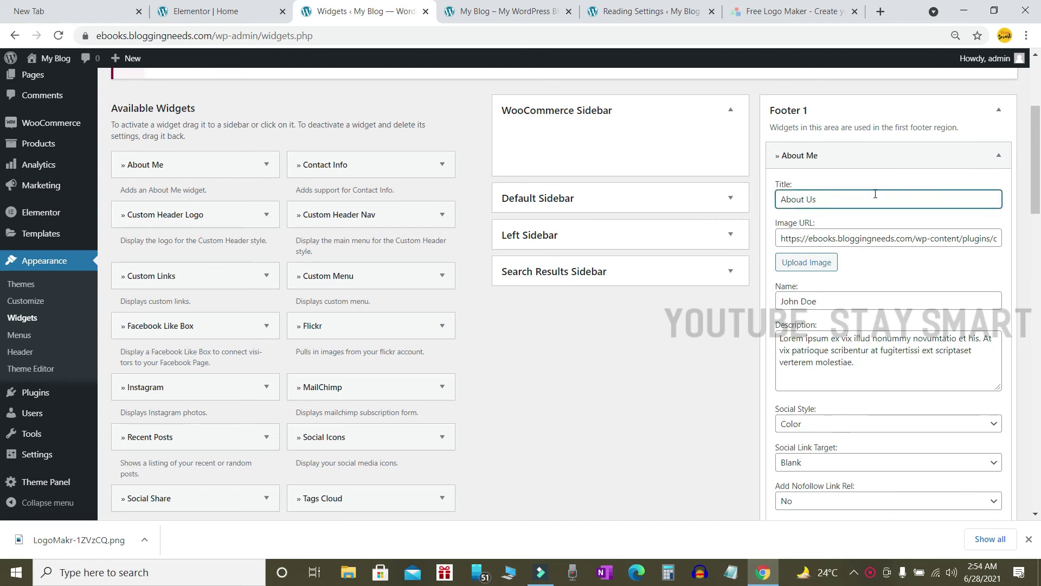
Replace the placeholder name in the About Me widget with the owner's full name and review the Social Link Target options
{"action": "scroll", "coordinate": [875, 193], "scroll_direction": "down", "scroll_amount": 3}
{"action": "triple_click", "coordinate": [844, 167]}
{"action": "type", "text": "Syed Salman"}
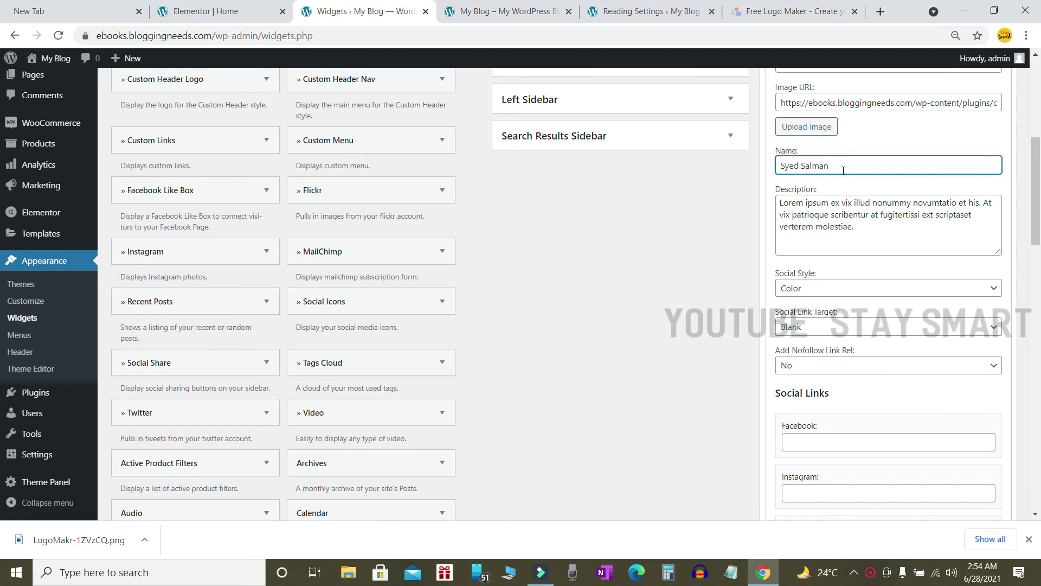
{"action": "scroll", "coordinate": [846, 167], "scroll_direction": "down", "scroll_amount": 3}
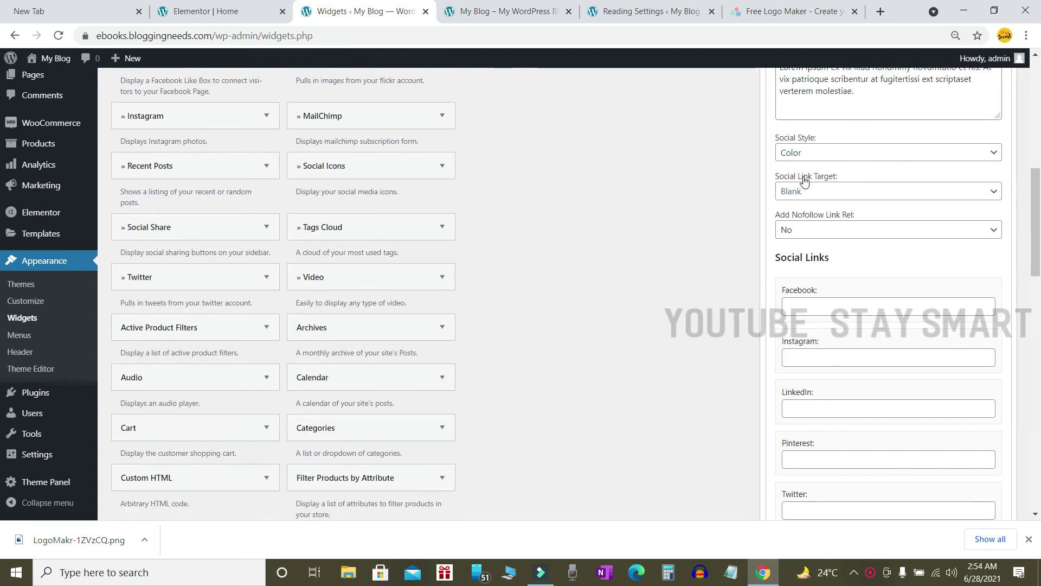
{"action": "left_click", "coordinate": [843, 192]}
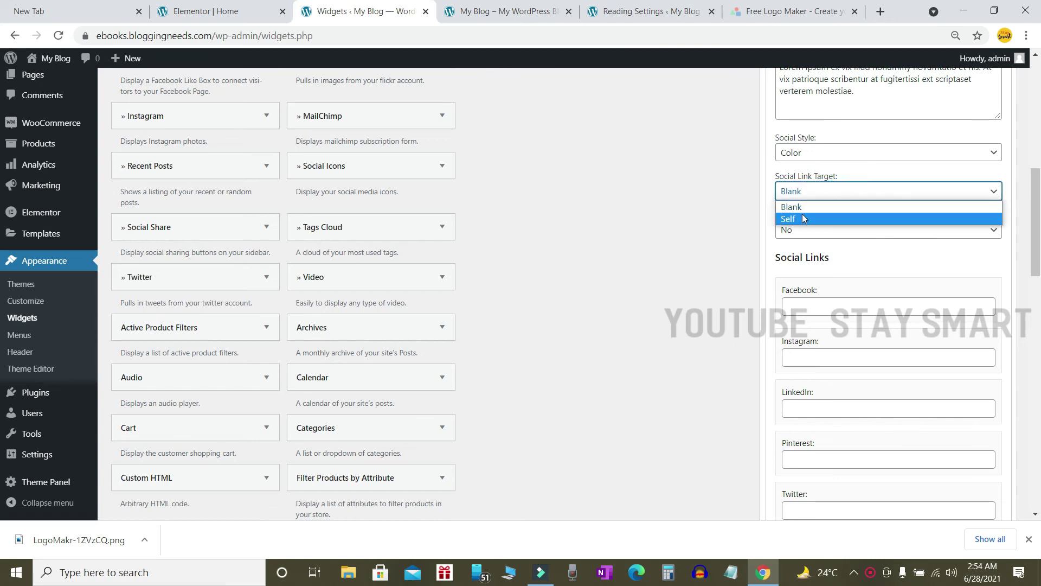
{"action": "left_click", "coordinate": [781, 219]}
Enter the owner's Instagram profile URL and "#" as the Facebook link in the widget's social links, and save the widget
{"action": "scroll", "coordinate": [890, 219], "scroll_direction": "down", "scroll_amount": 2}
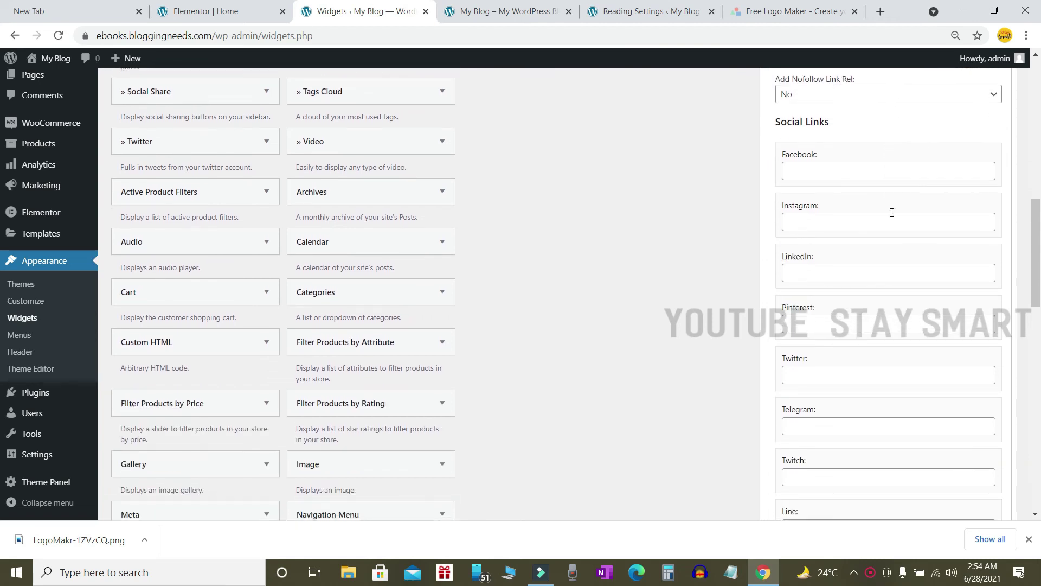
{"action": "left_click_drag", "start_coordinate": [840, 124], "coordinate": [795, 124]}
{"action": "left_click", "coordinate": [862, 133]}
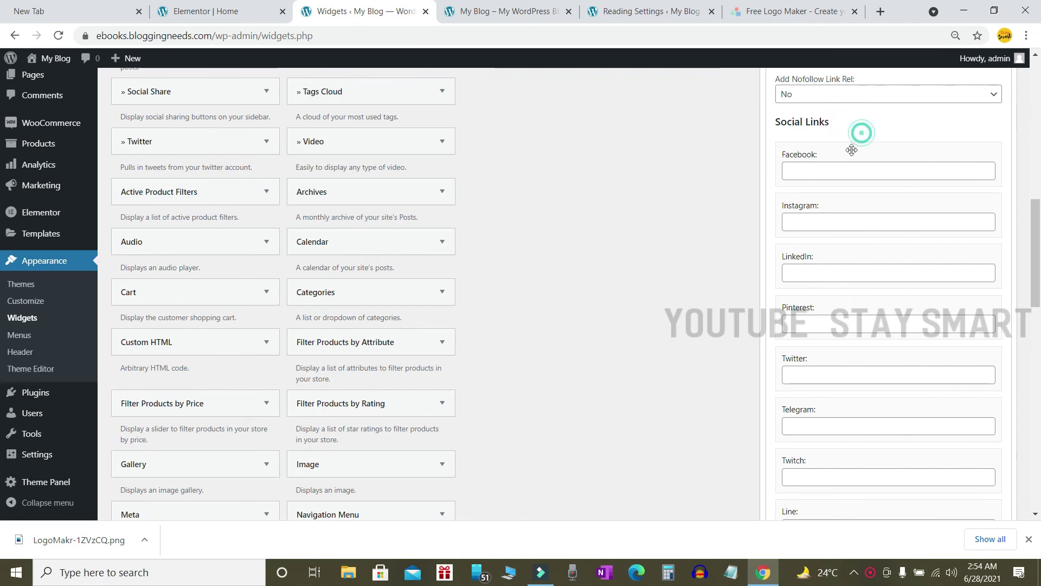
{"action": "left_click", "coordinate": [821, 222]}
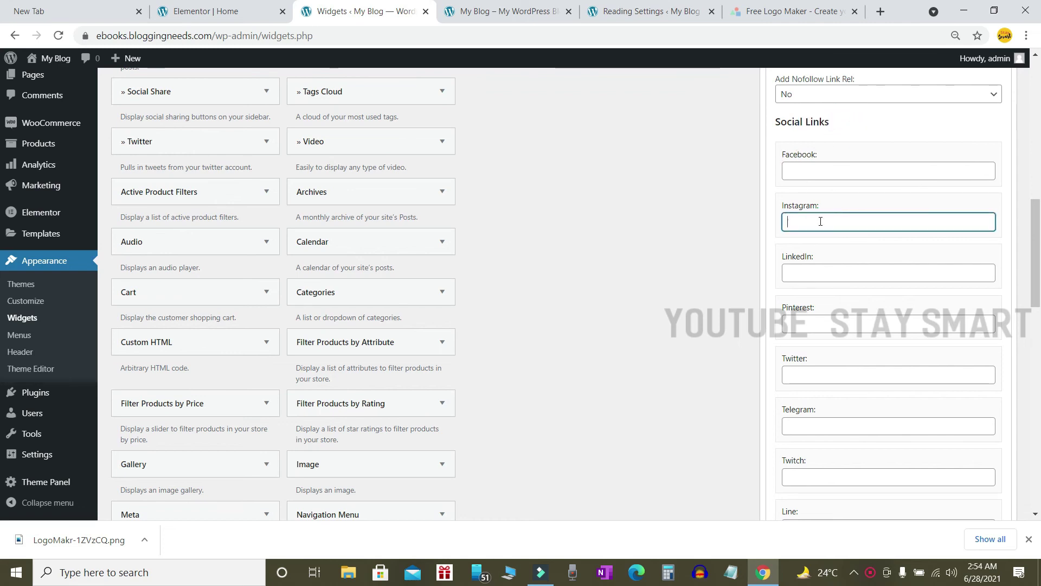
{"action": "type", "text": "https://instagram.com/bloggersalman"}
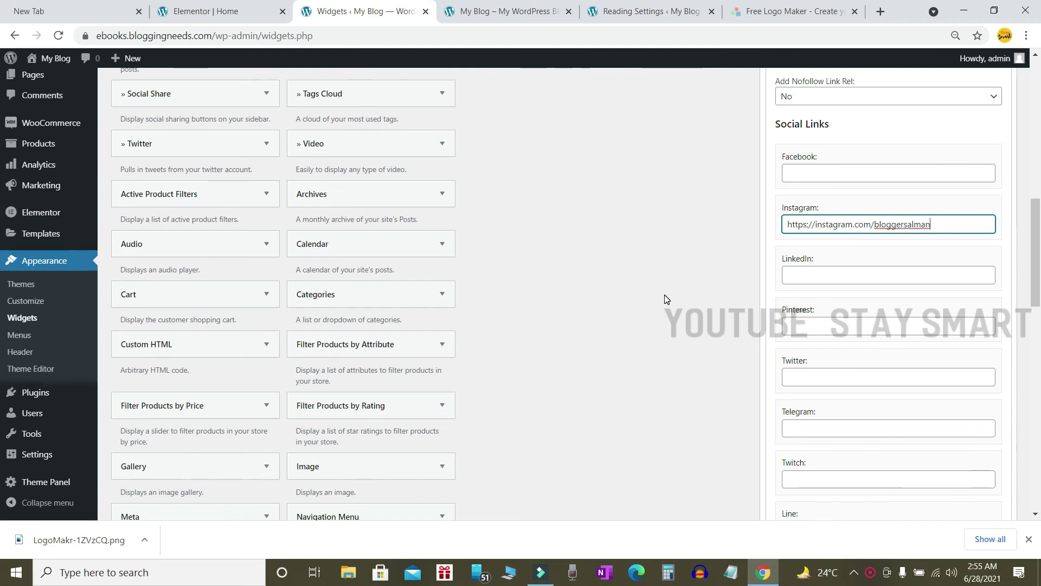
{"action": "left_click", "coordinate": [818, 173]}
{"action": "type", "text": "#"}
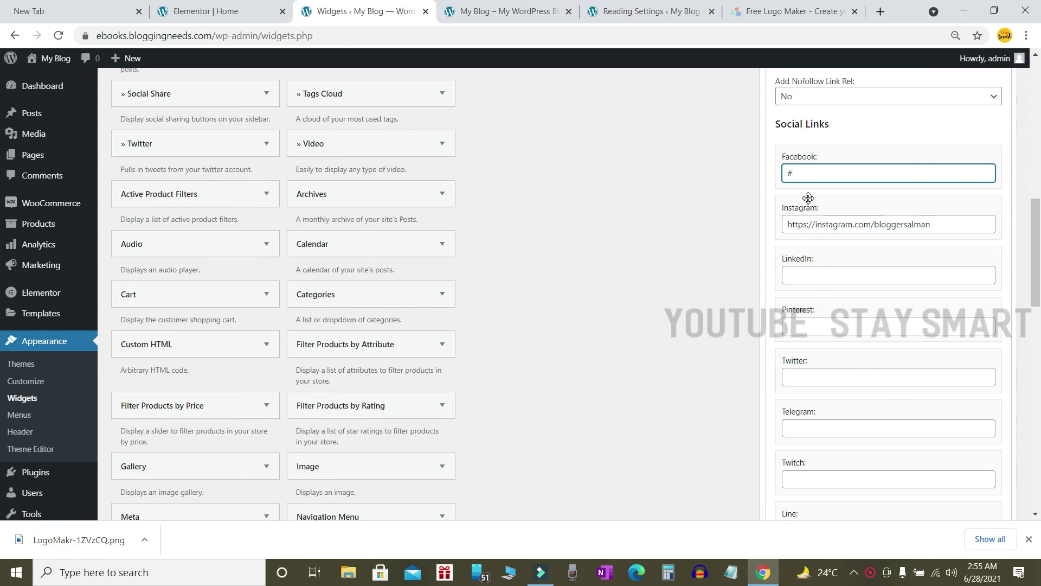
{"action": "scroll", "coordinate": [807, 198], "scroll_direction": "down", "scroll_amount": 15}
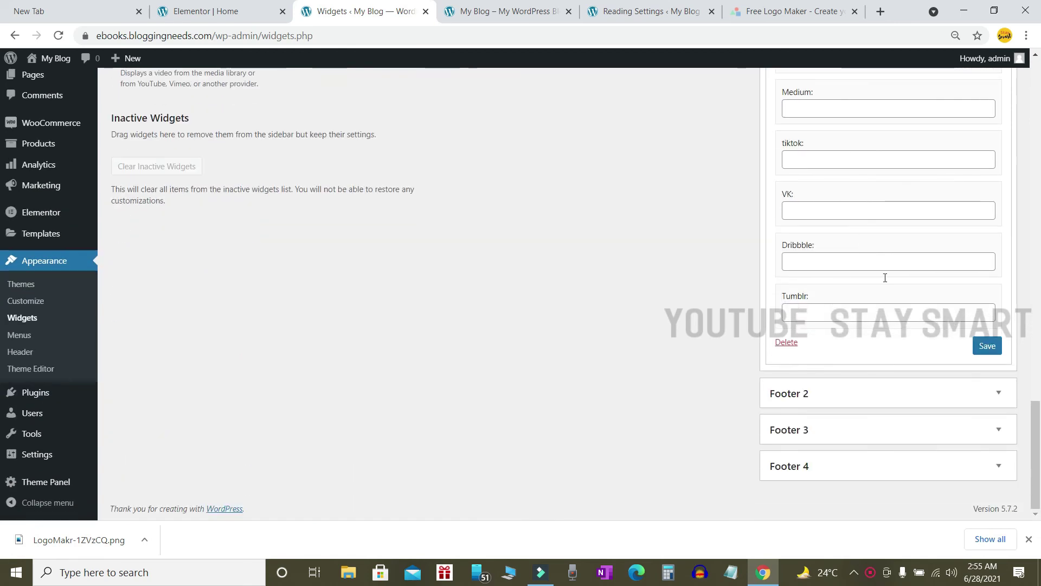
{"action": "left_click", "coordinate": [987, 346]}
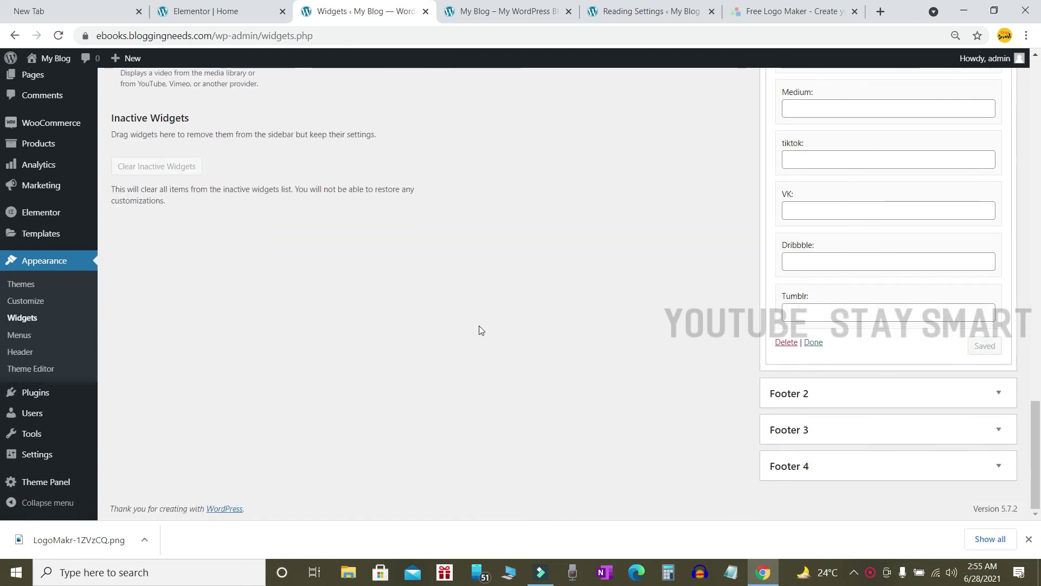
Reload the live homepage and check the About Us widget's name, description and social icons in the footer
{"action": "left_click", "coordinate": [529, 10]}
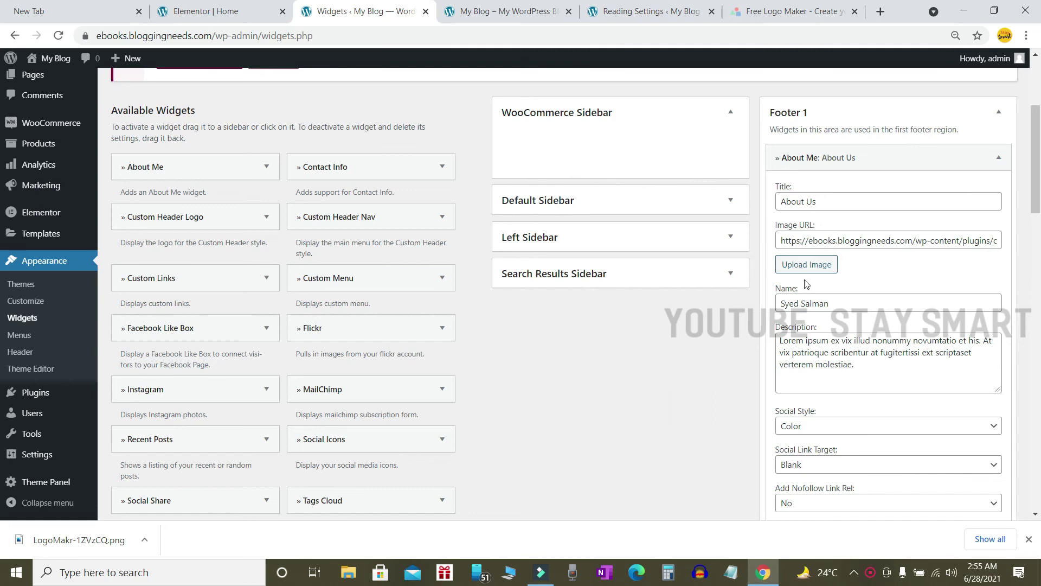
{"action": "scroll", "coordinate": [832, 267], "scroll_direction": "down", "scroll_amount": 5}
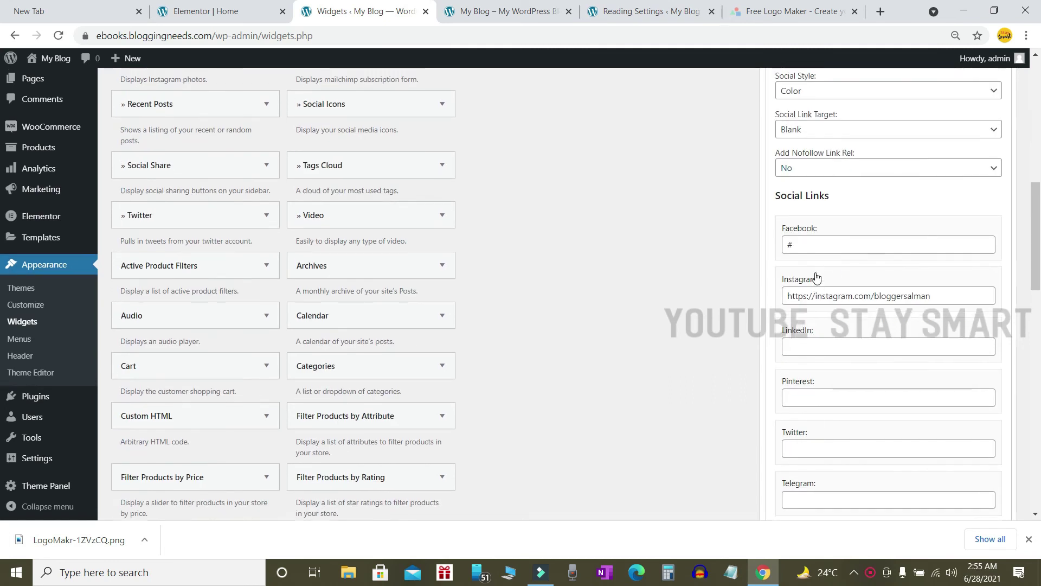
{"action": "scroll", "coordinate": [592, 174], "scroll_direction": "up", "scroll_amount": 8}
{"action": "left_click", "coordinate": [515, 8]}
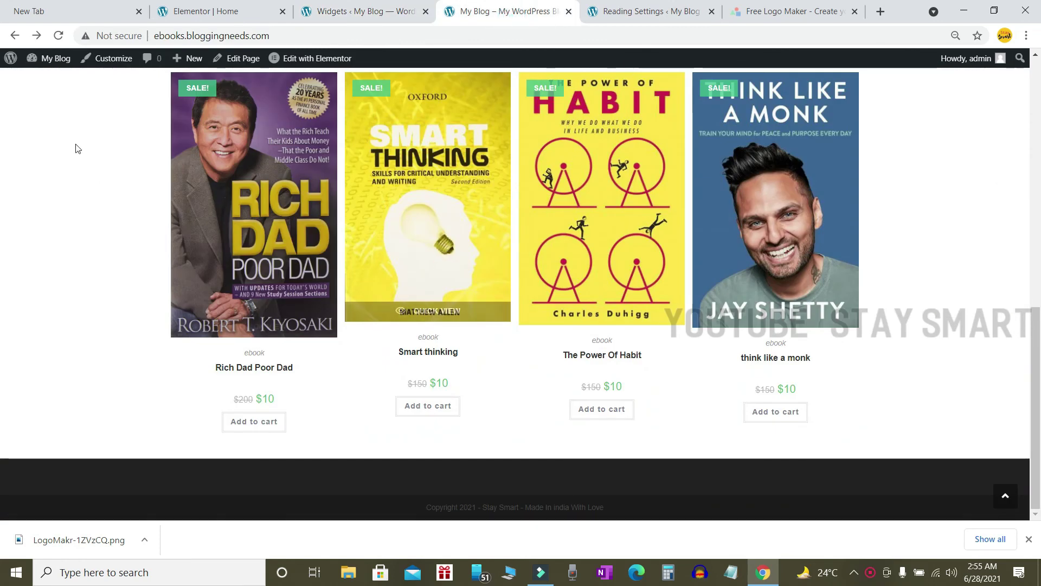
{"action": "left_click", "coordinate": [58, 36]}
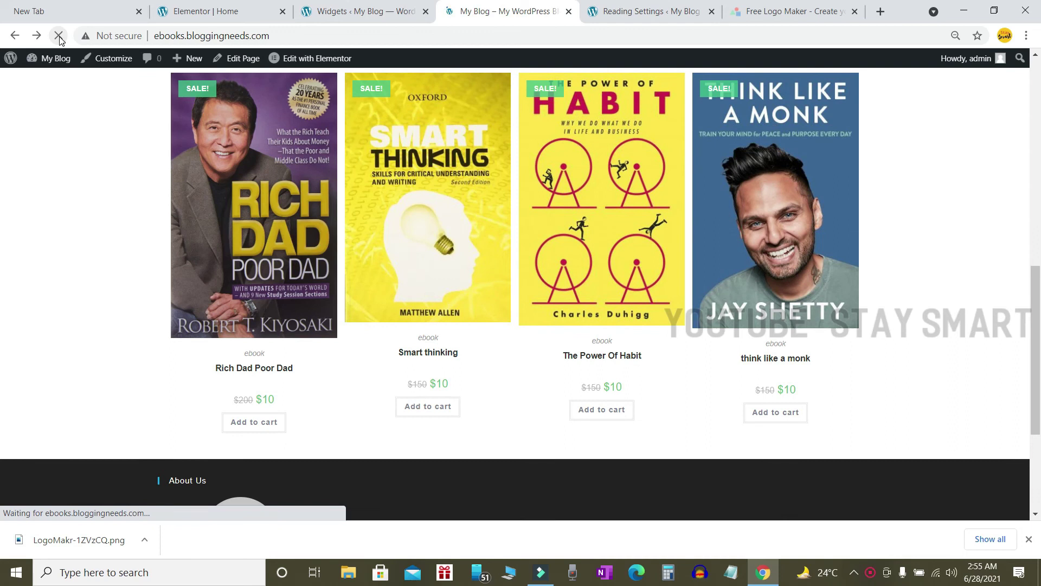
{"action": "scroll", "coordinate": [174, 360], "scroll_direction": "down", "scroll_amount": 4}
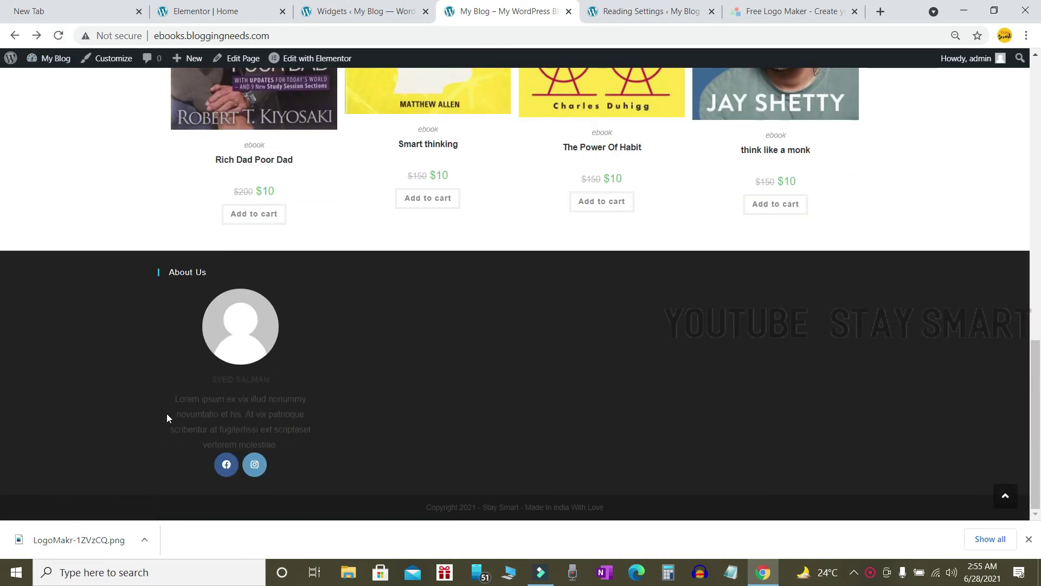
{"action": "left_click_drag", "start_coordinate": [173, 401], "coordinate": [296, 445]}
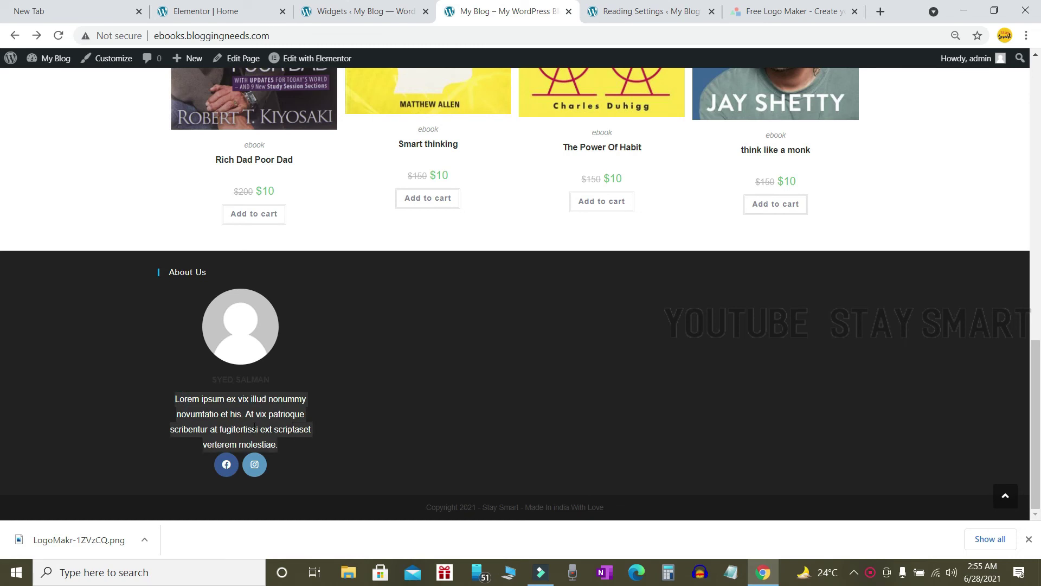
{"action": "left_click", "coordinate": [340, 422]}
{"action": "left_click_drag", "start_coordinate": [209, 382], "coordinate": [304, 350]}
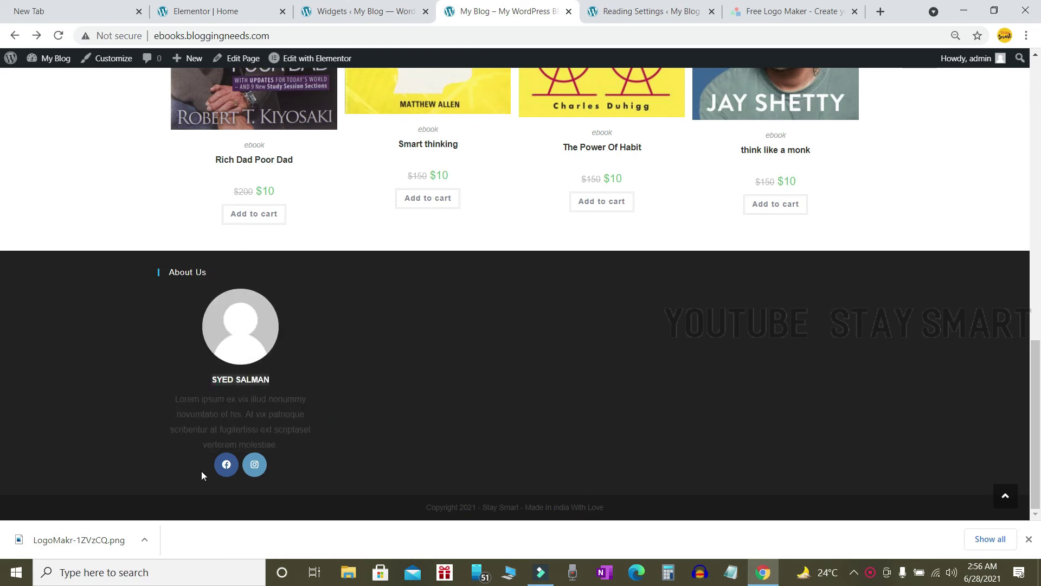
Test the footer's Instagram icon by opening the linked profile, and return to the live homepage
{"action": "left_click", "coordinate": [252, 467]}
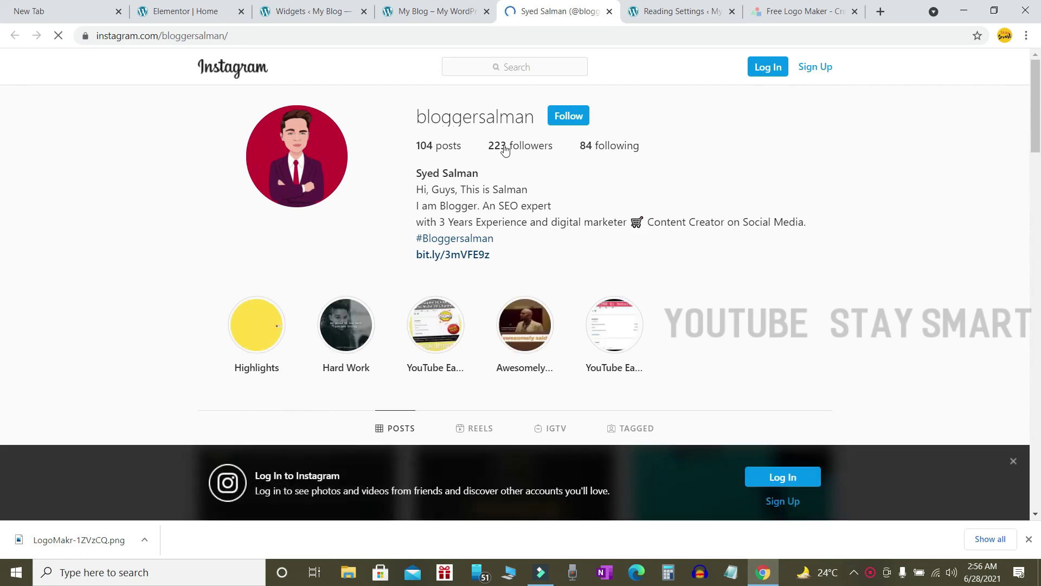
{"action": "scroll", "coordinate": [507, 156], "scroll_direction": "down", "scroll_amount": 6}
{"action": "scroll", "coordinate": [510, 160], "scroll_direction": "up", "scroll_amount": 6}
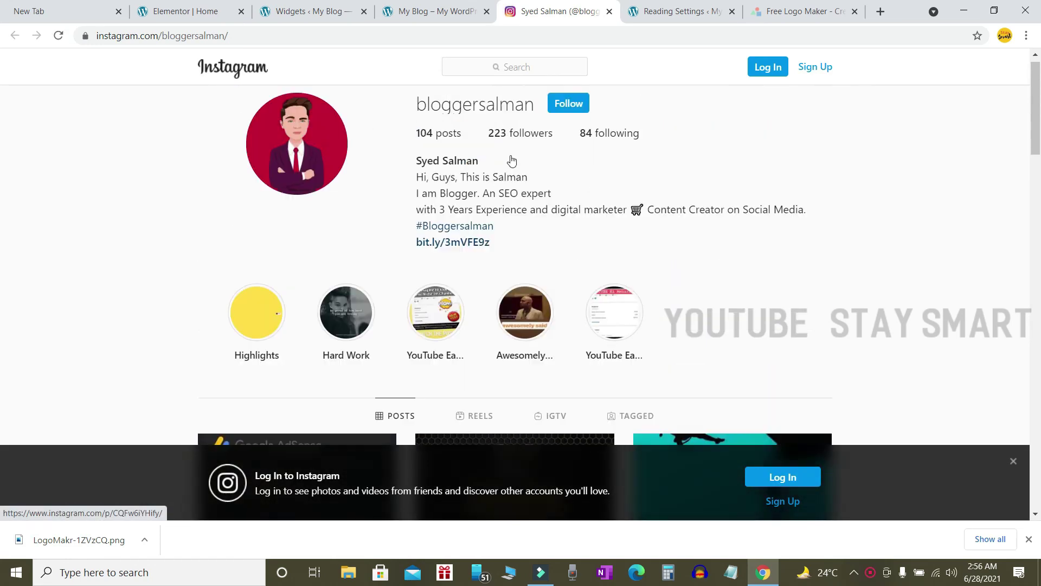
{"action": "left_click_drag", "start_coordinate": [416, 125], "coordinate": [535, 117]}
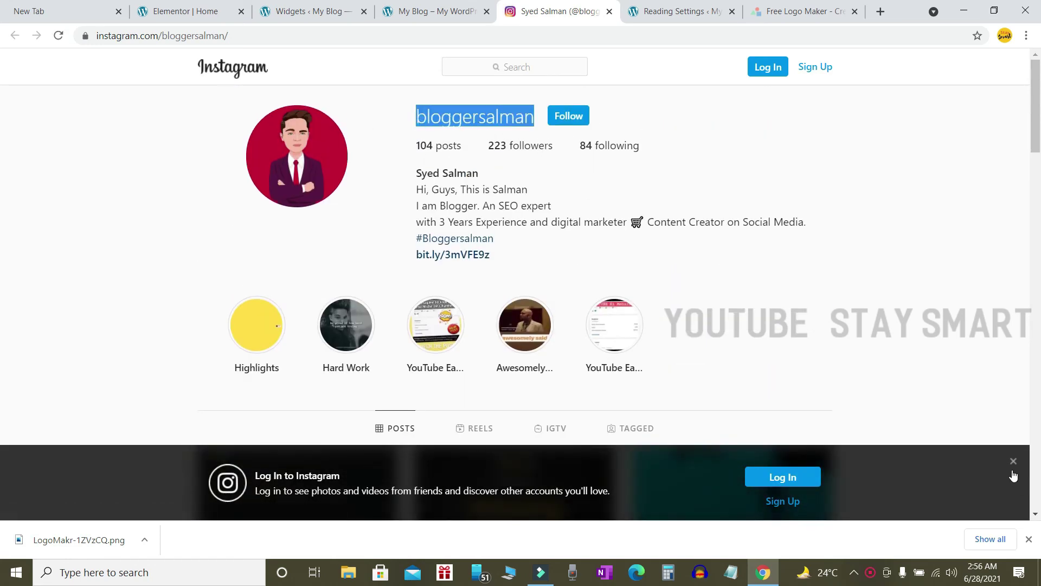
{"action": "left_click", "coordinate": [1013, 461]}
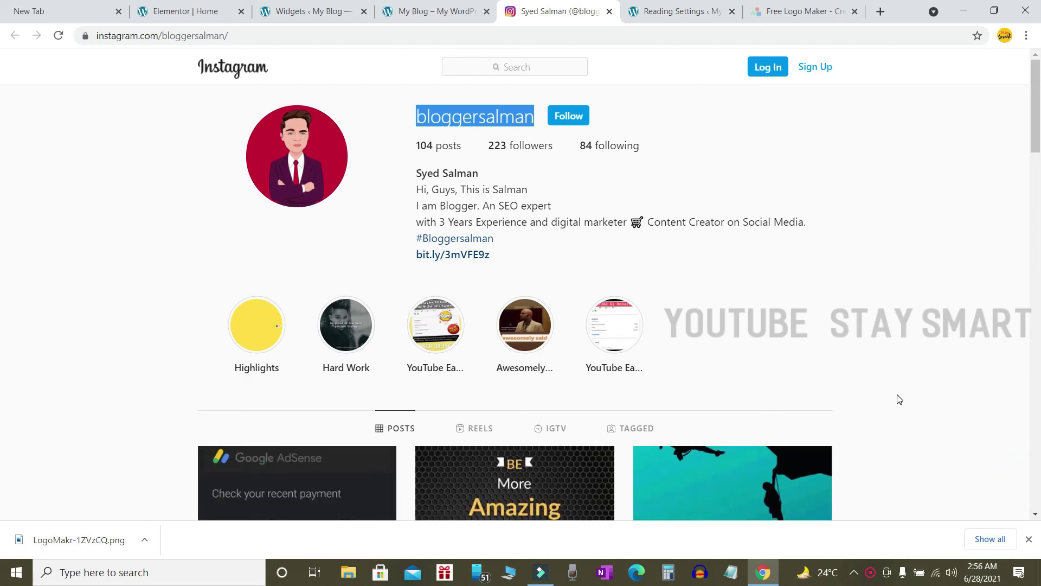
{"action": "scroll", "coordinate": [897, 397], "scroll_direction": "down", "scroll_amount": 1}
{"action": "scroll", "coordinate": [905, 391], "scroll_direction": "up", "scroll_amount": 1}
{"action": "key", "text": "ctrl+shift+Tab"}
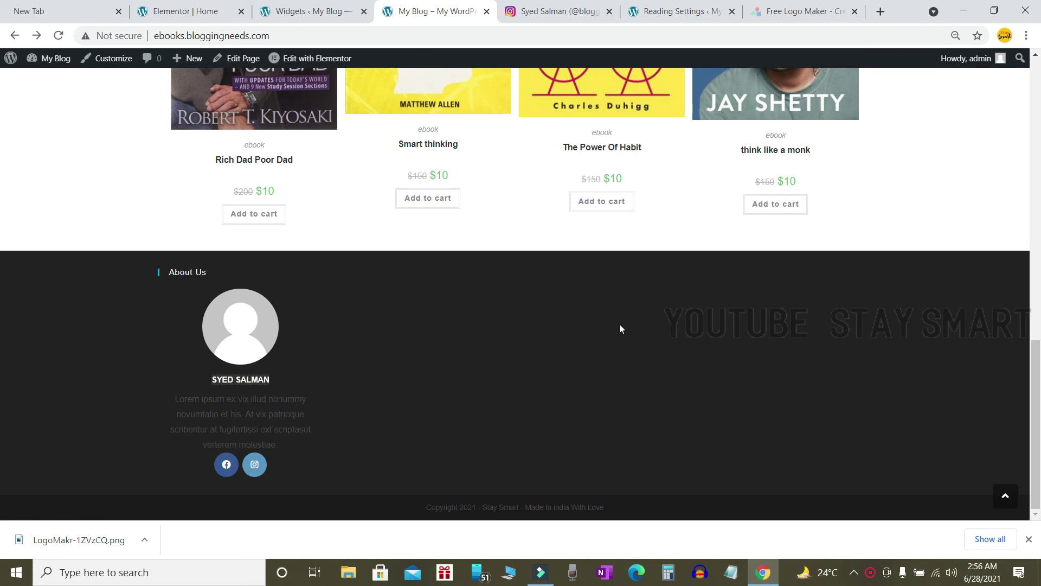
Return to the Widgets page, expand the Footer 2 area and browse the available widgets for it
{"action": "scroll", "coordinate": [850, 310], "scroll_direction": "up", "scroll_amount": 4}
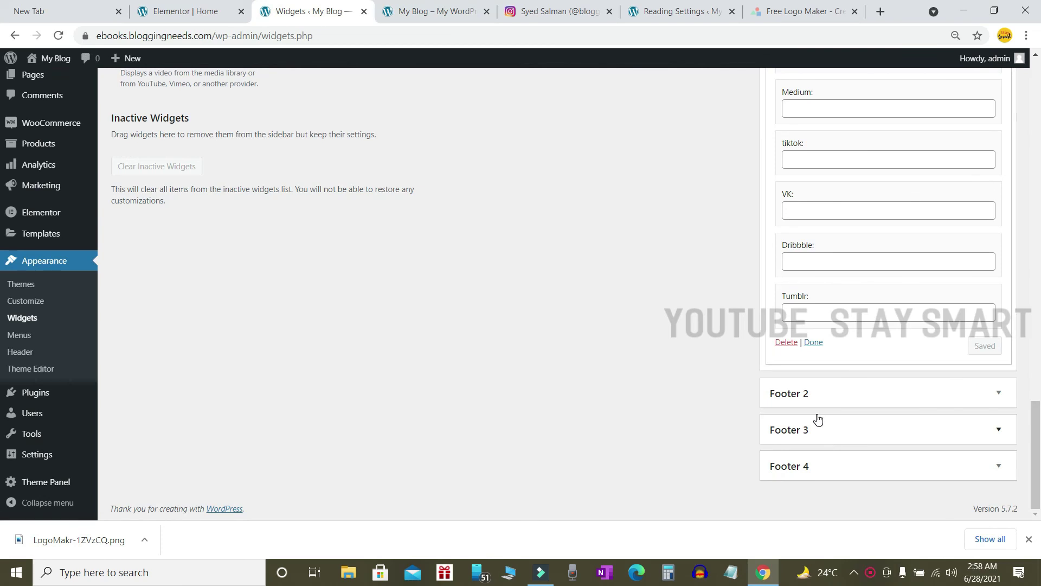
{"action": "left_click", "coordinate": [876, 400]}
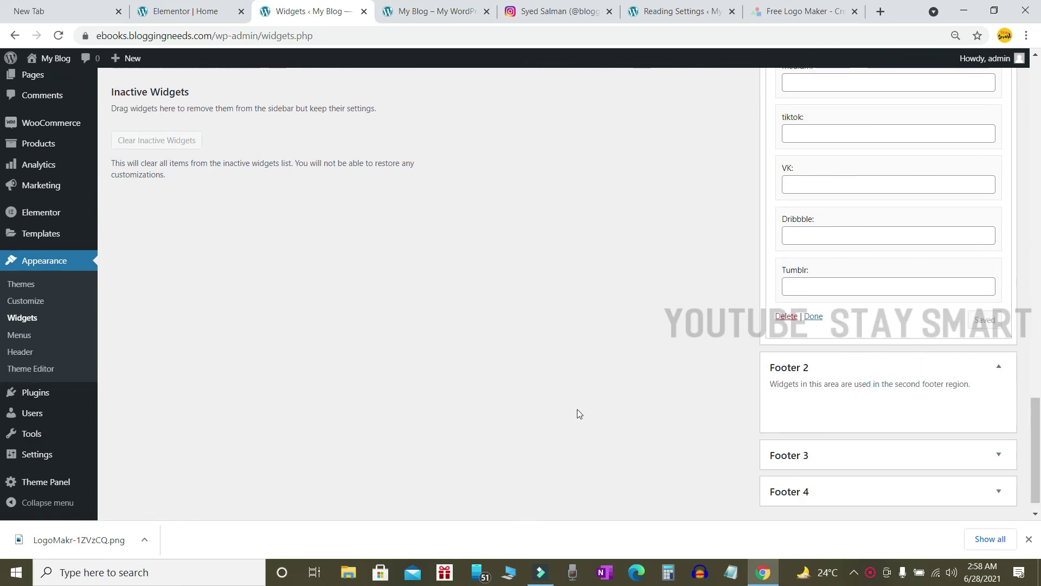
{"action": "scroll", "coordinate": [584, 414], "scroll_direction": "up", "scroll_amount": 20}
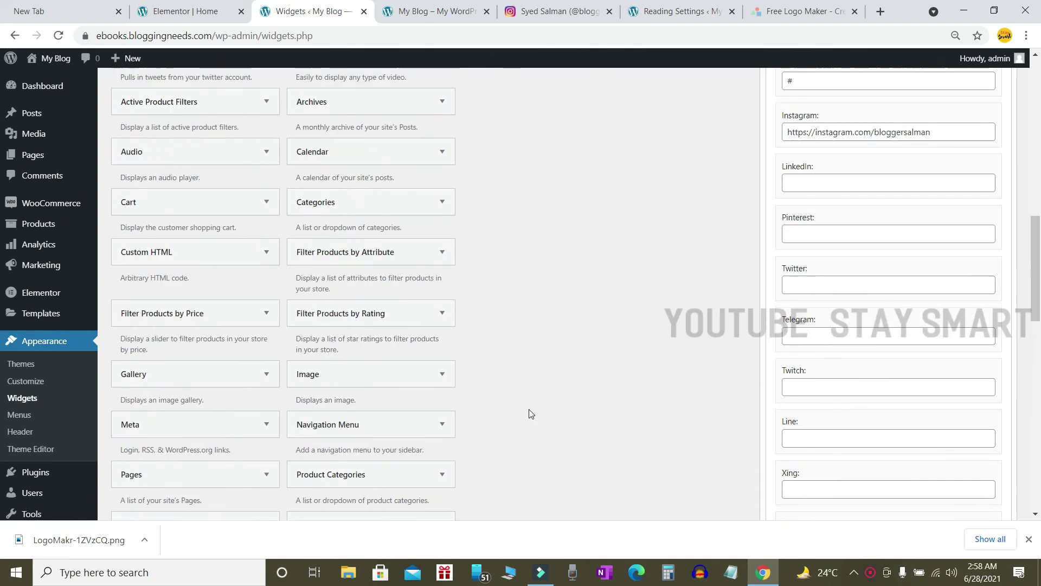
{"action": "scroll", "coordinate": [307, 295], "scroll_direction": "up", "scroll_amount": 4}
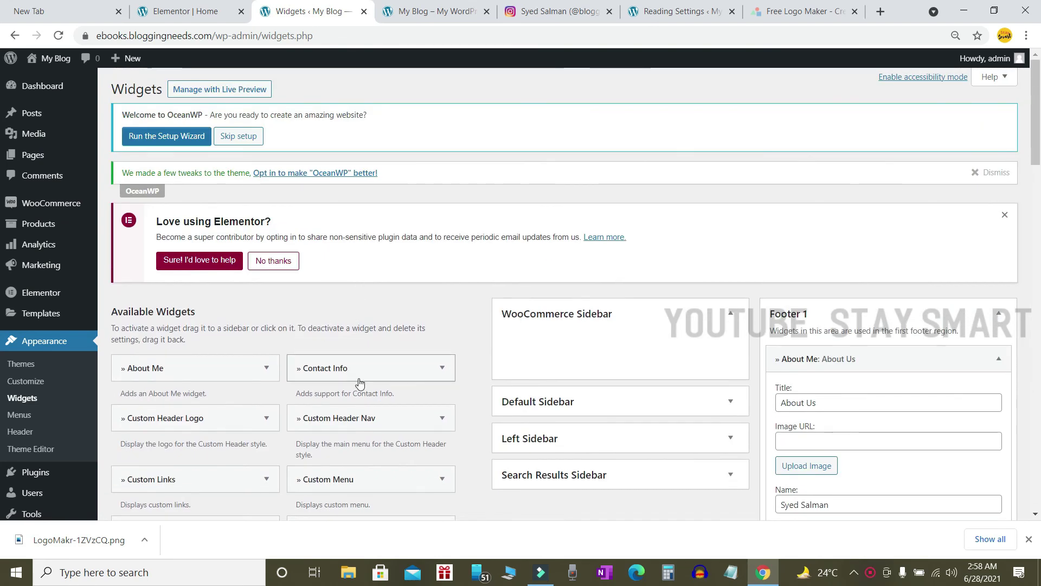
{"action": "scroll", "coordinate": [357, 374], "scroll_direction": "down", "scroll_amount": 4}
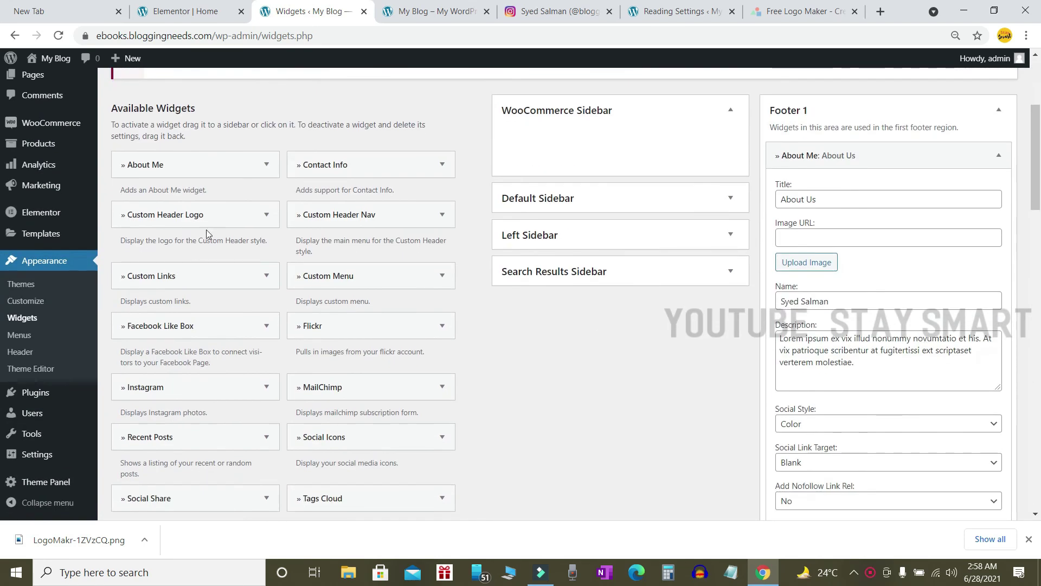
{"action": "scroll", "coordinate": [461, 398], "scroll_direction": "down", "scroll_amount": 3}
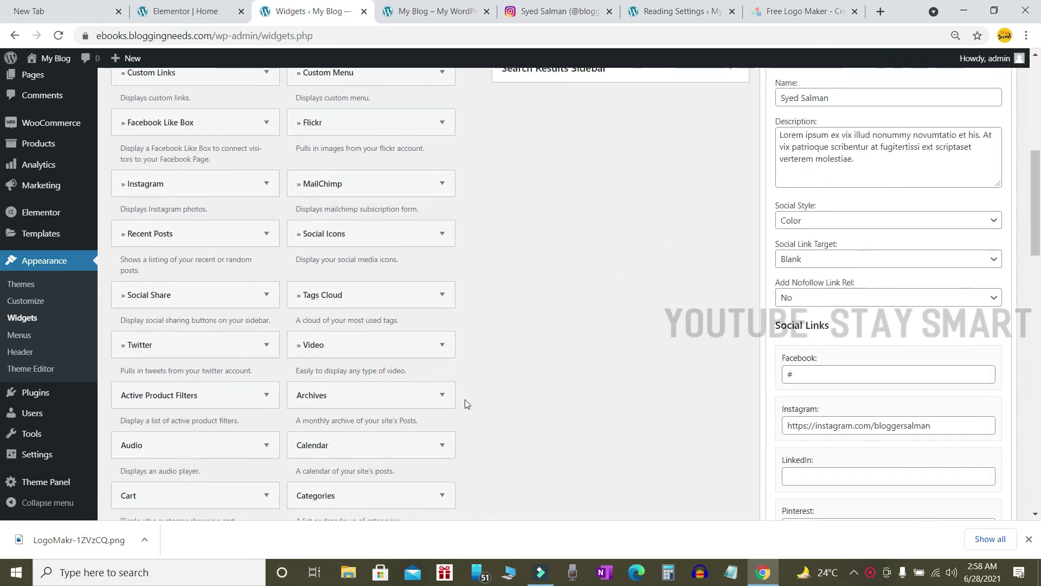
{"action": "scroll", "coordinate": [656, 391], "scroll_direction": "up", "scroll_amount": 7}
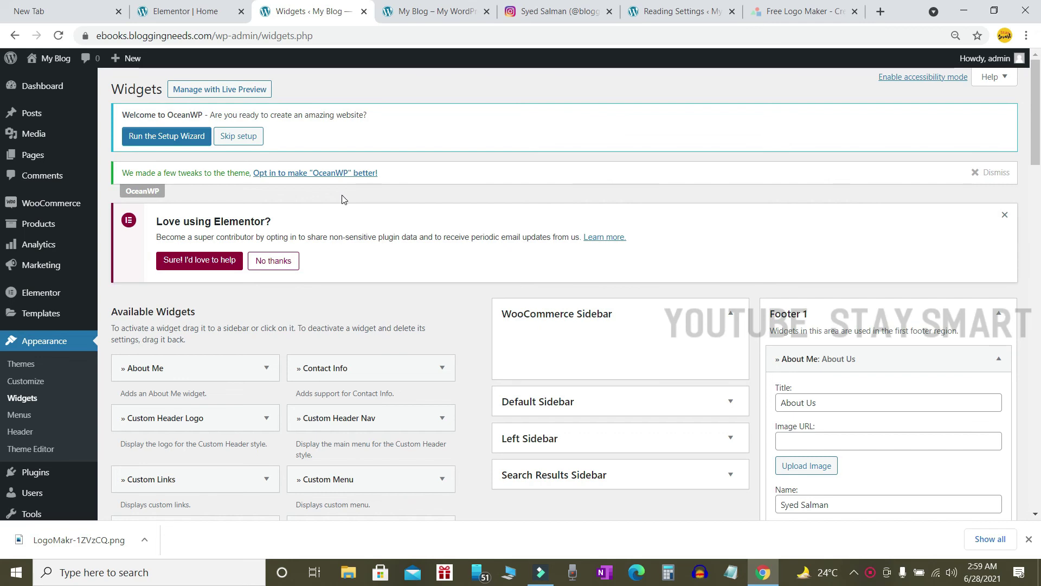
Leave the Widgets page for the Plugins section and open the Add Plugins page
{"action": "scroll", "coordinate": [347, 199], "scroll_direction": "down", "scroll_amount": 4}
{"action": "left_click", "coordinate": [41, 392]}
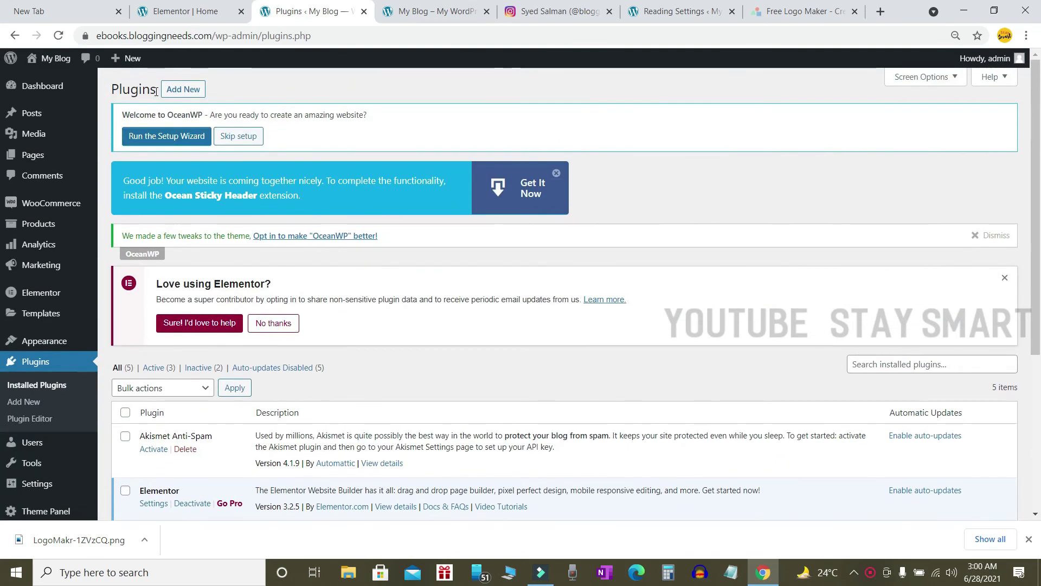
{"action": "left_click", "coordinate": [184, 89]}
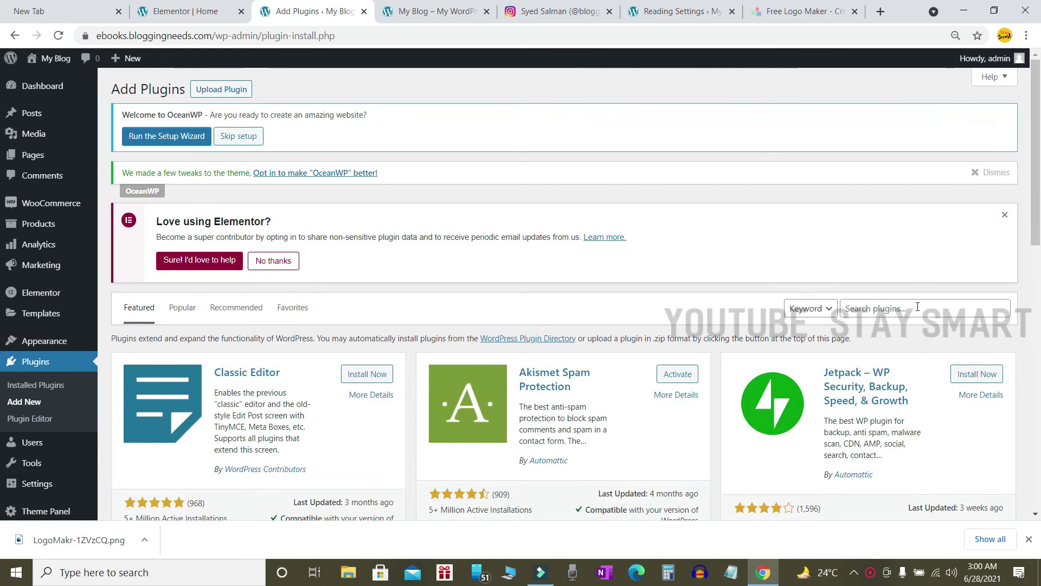
Search the plugin directory for instamojo, and install and activate the Instamojo for WooCommerce plugin
{"action": "left_click", "coordinate": [915, 308]}
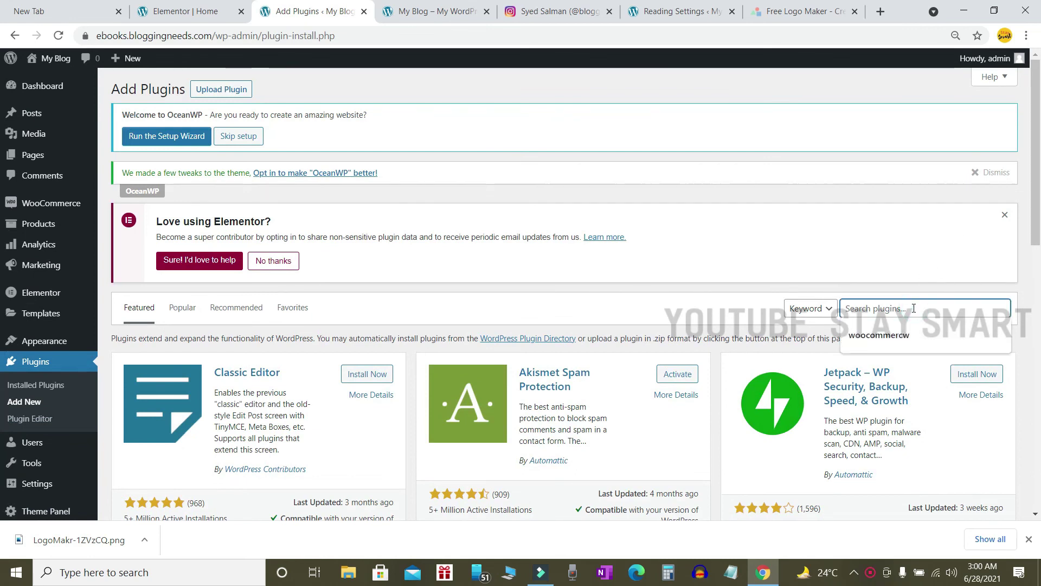
{"action": "type", "text": "instamojo"}
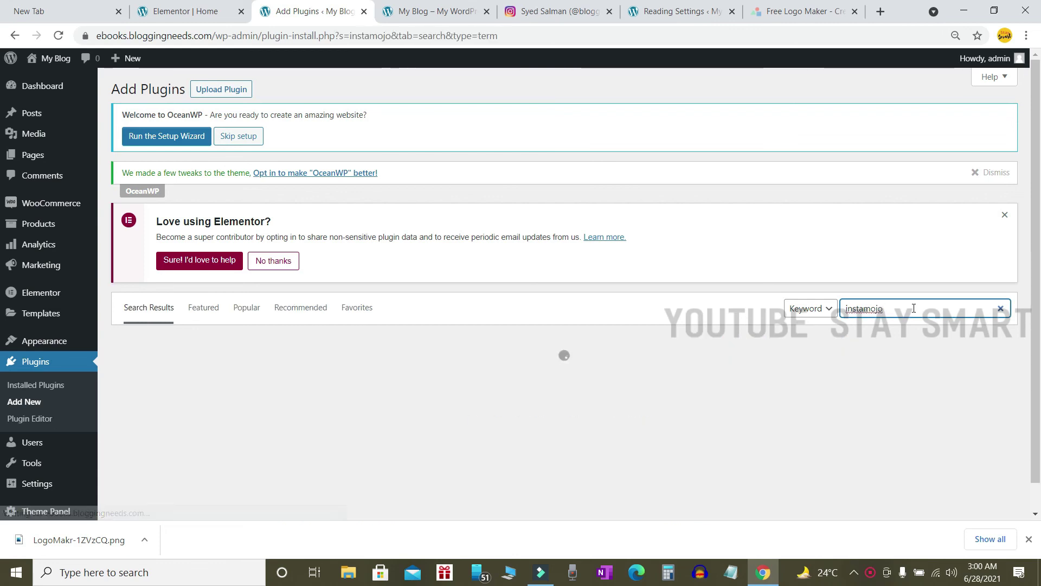
{"action": "scroll", "coordinate": [885, 307], "scroll_direction": "down", "scroll_amount": 1}
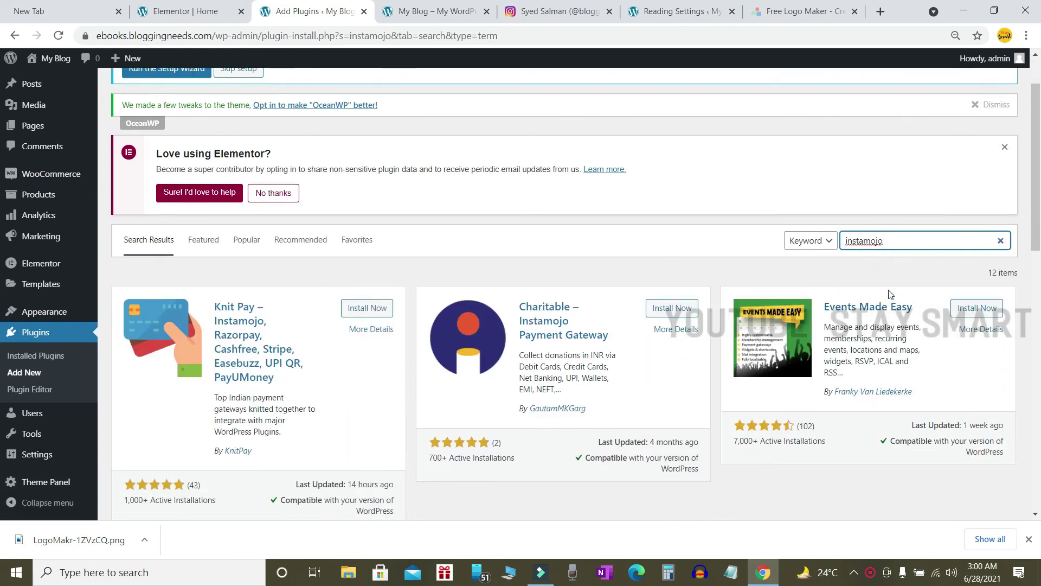
{"action": "scroll", "coordinate": [876, 290], "scroll_direction": "down", "scroll_amount": 3}
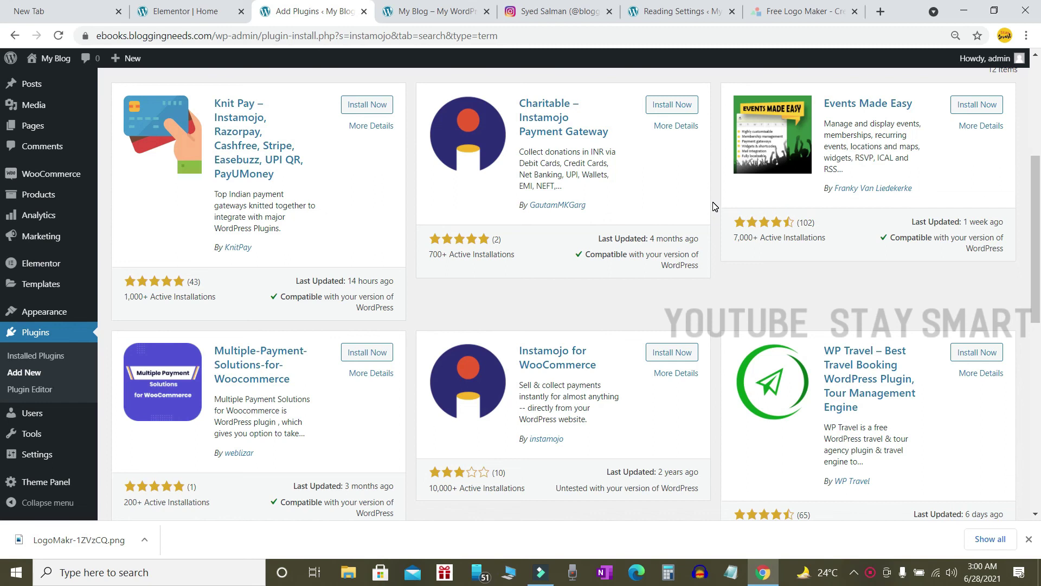
{"action": "scroll", "coordinate": [428, 367], "scroll_direction": "down", "scroll_amount": 1}
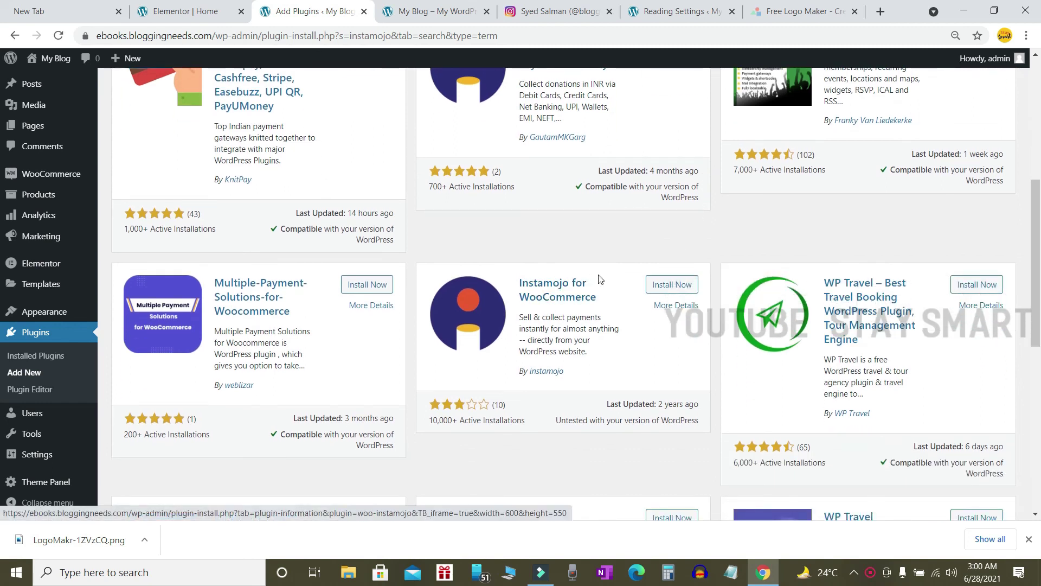
{"action": "left_click", "coordinate": [663, 286]}
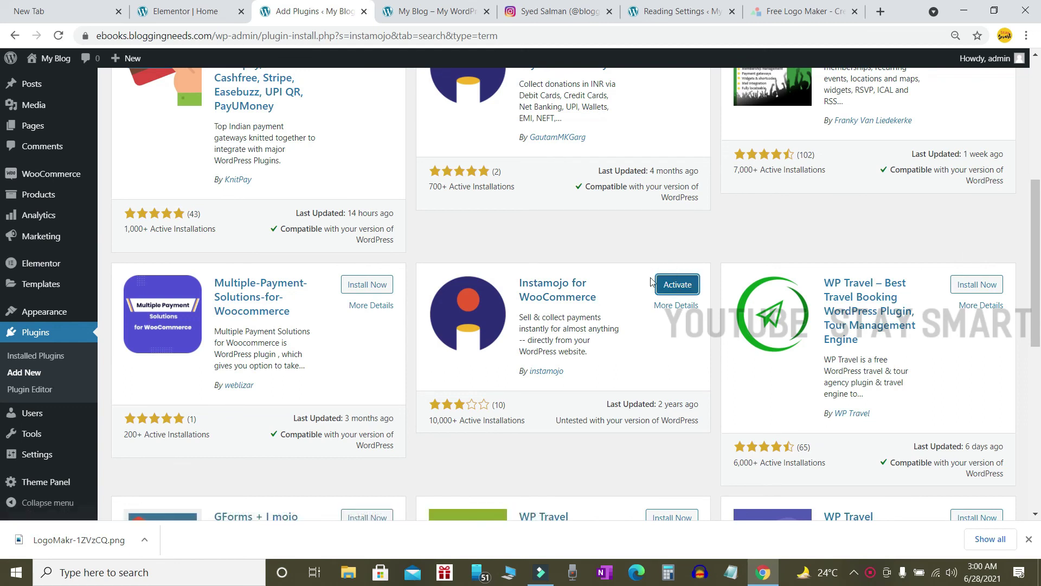
{"action": "left_click", "coordinate": [678, 286]}
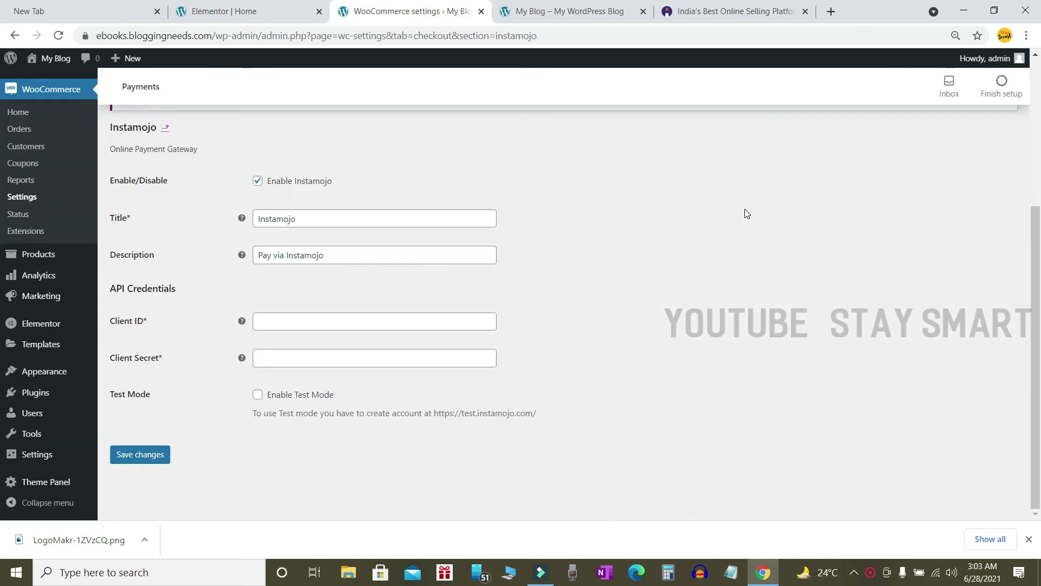
Check the Client ID and Client Secret fields in the Instamojo payment settings, and log in to the account on the Instamojo website
{"action": "scroll", "coordinate": [558, 281], "scroll_direction": "up", "scroll_amount": 2}
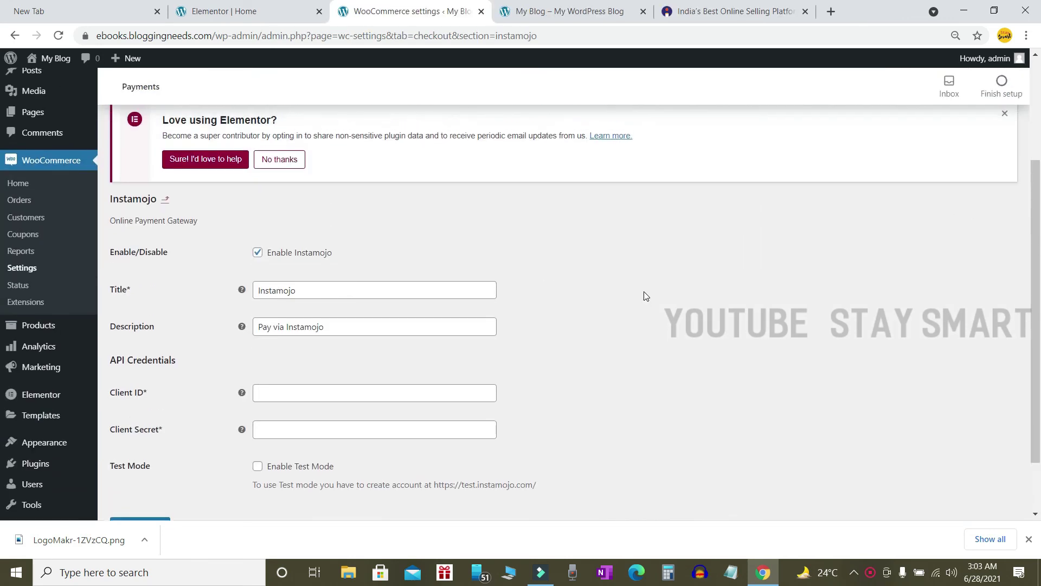
{"action": "scroll", "coordinate": [645, 292], "scroll_direction": "down", "scroll_amount": 2}
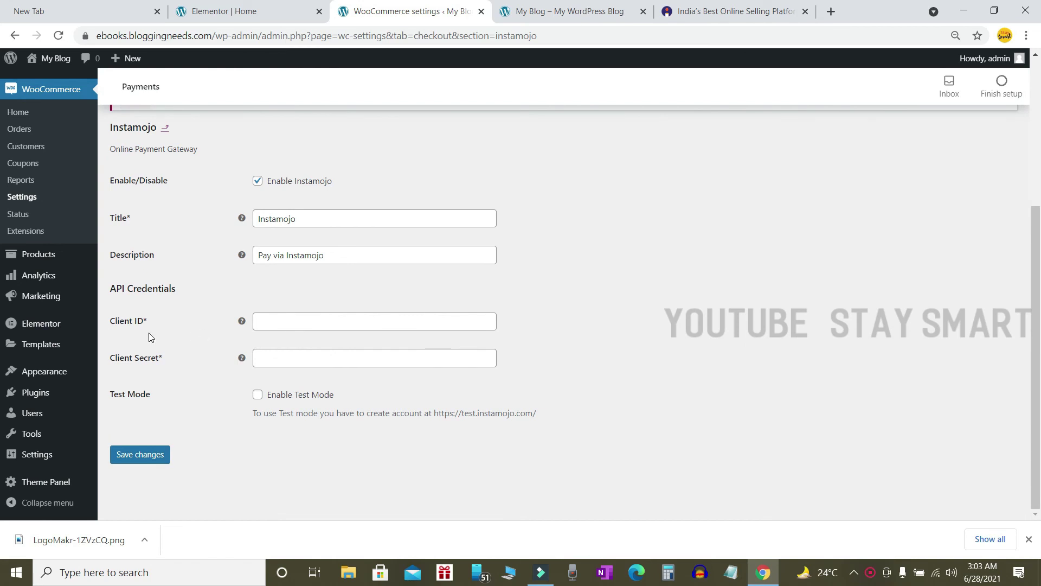
{"action": "left_click_drag", "start_coordinate": [108, 320], "coordinate": [150, 324]}
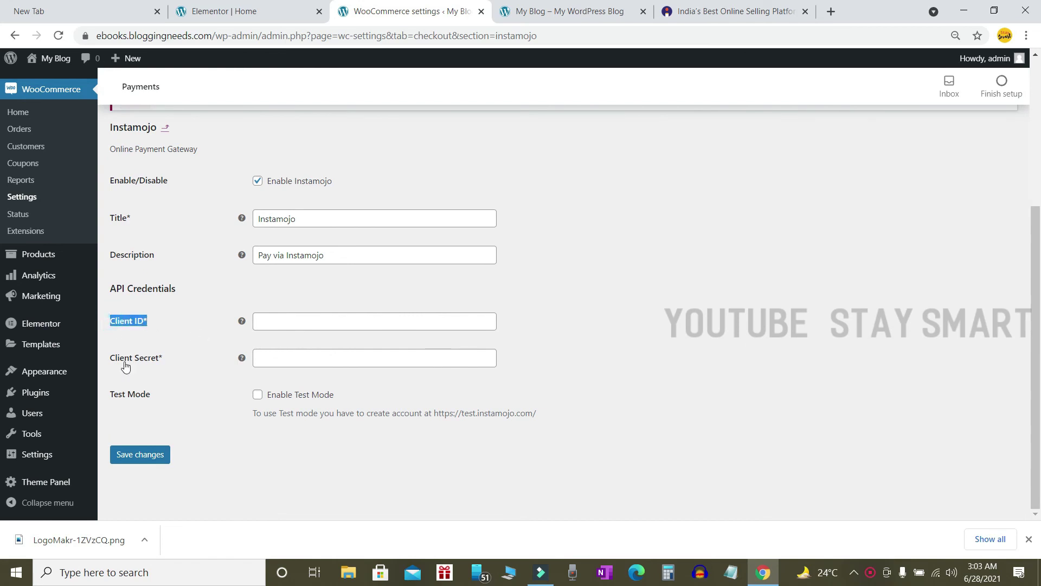
{"action": "left_click_drag", "start_coordinate": [114, 358], "coordinate": [167, 359]}
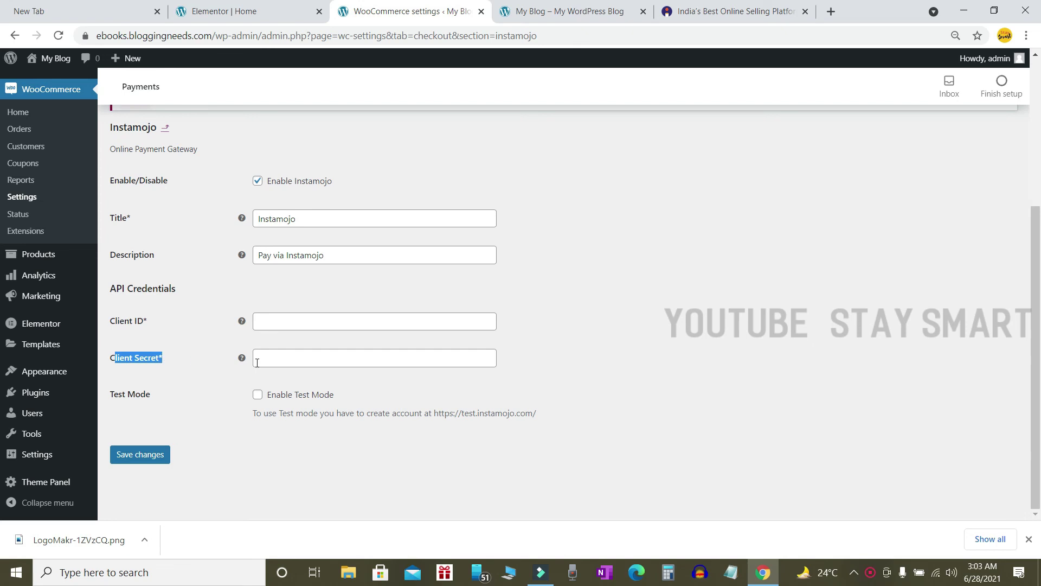
{"action": "left_click", "coordinate": [204, 362]}
{"action": "left_click", "coordinate": [726, 11]}
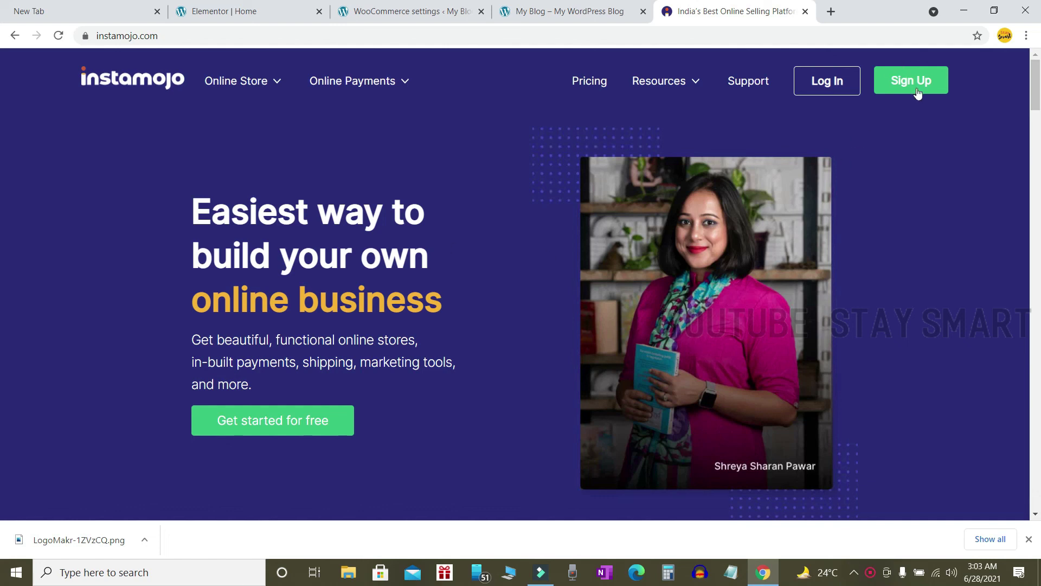
{"action": "left_click", "coordinate": [856, 85]}
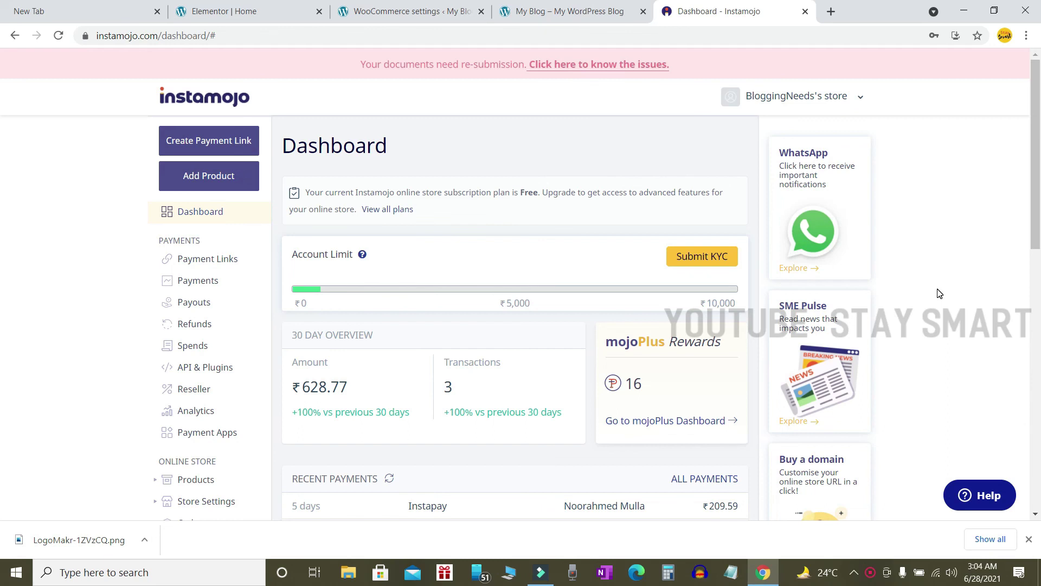
Review the Instamojo dashboard, including the 30-day overview of amount and transactions
{"action": "scroll", "coordinate": [764, 321], "scroll_direction": "down", "scroll_amount": 4}
{"action": "scroll", "coordinate": [761, 330], "scroll_direction": "up", "scroll_amount": 4}
{"action": "left_click_drag", "start_coordinate": [300, 387], "coordinate": [342, 386]}
{"action": "left_click_drag", "start_coordinate": [426, 394], "coordinate": [758, 345]}
{"action": "left_click", "coordinate": [943, 289]}
Open Instamojo's API & Plugins page and locate the WooCommerce/WordPress credentials
{"action": "left_click", "coordinate": [235, 370]}
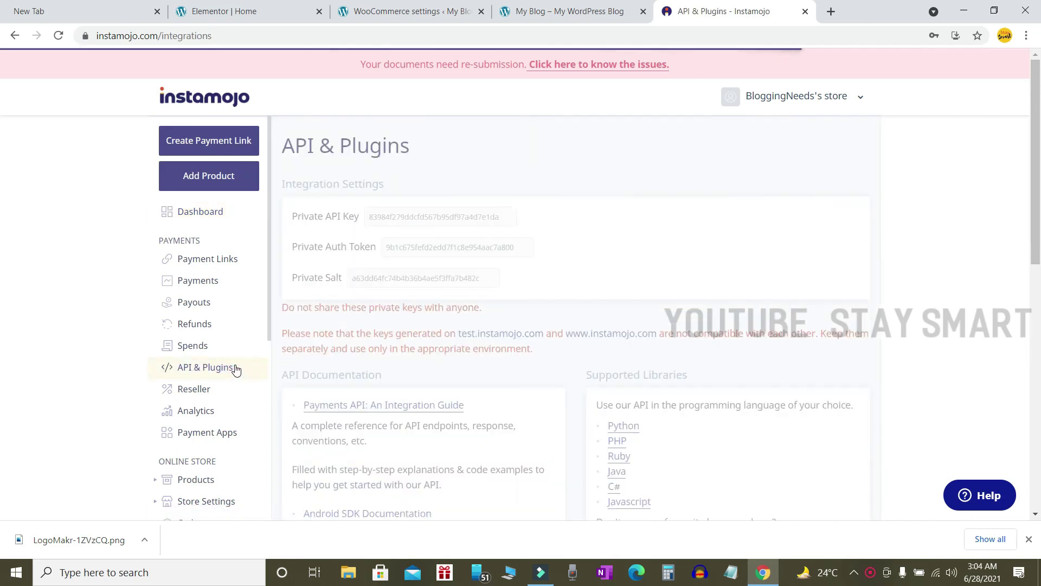
{"action": "scroll", "coordinate": [952, 297], "scroll_direction": "down", "scroll_amount": 3}
{"action": "scroll", "coordinate": [953, 297], "scroll_direction": "down", "scroll_amount": 5}
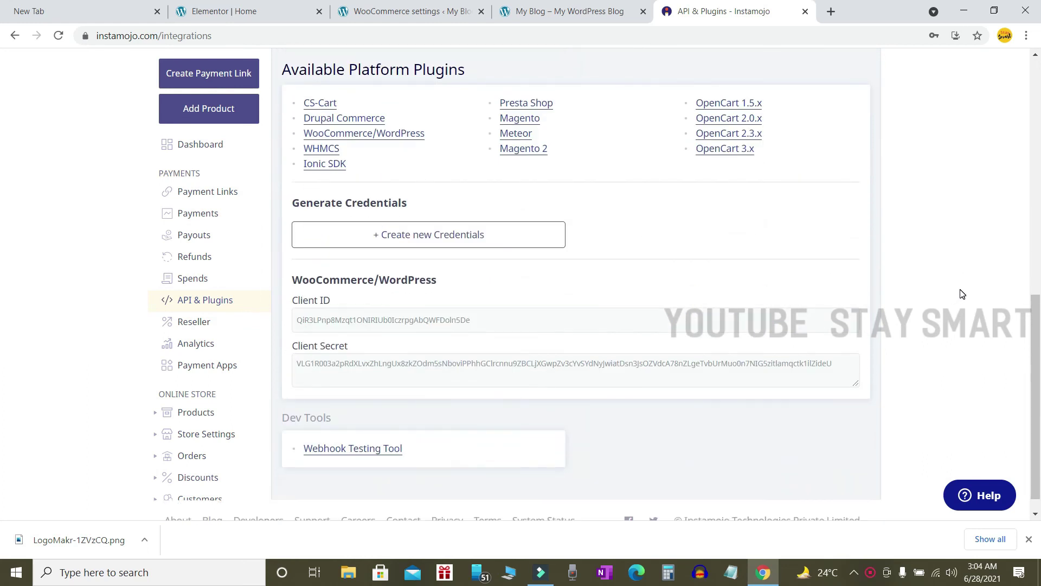
{"action": "scroll", "coordinate": [962, 294], "scroll_direction": "up", "scroll_amount": 10}
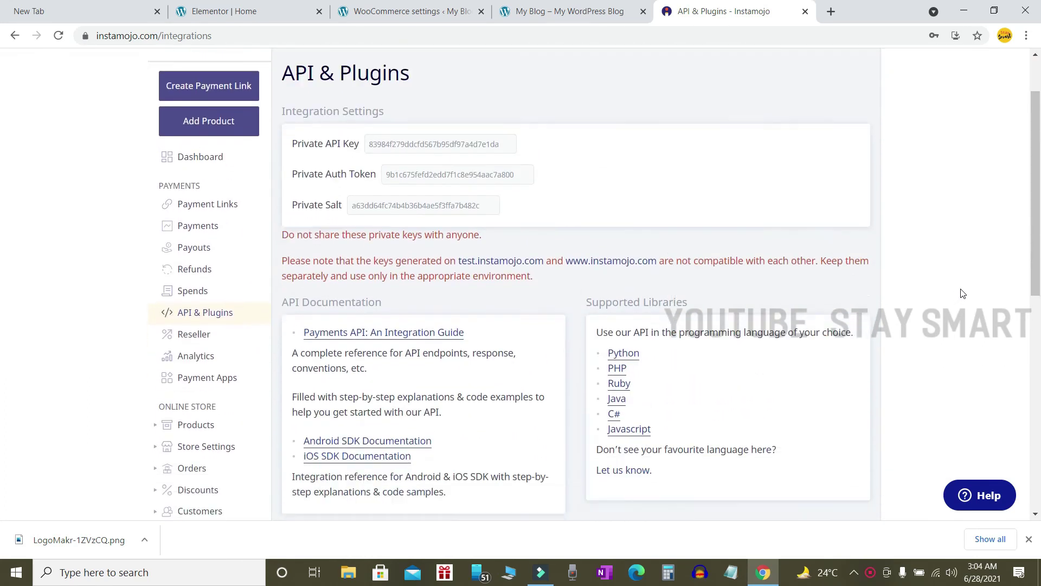
{"action": "scroll", "coordinate": [962, 294], "scroll_direction": "down", "scroll_amount": 5}
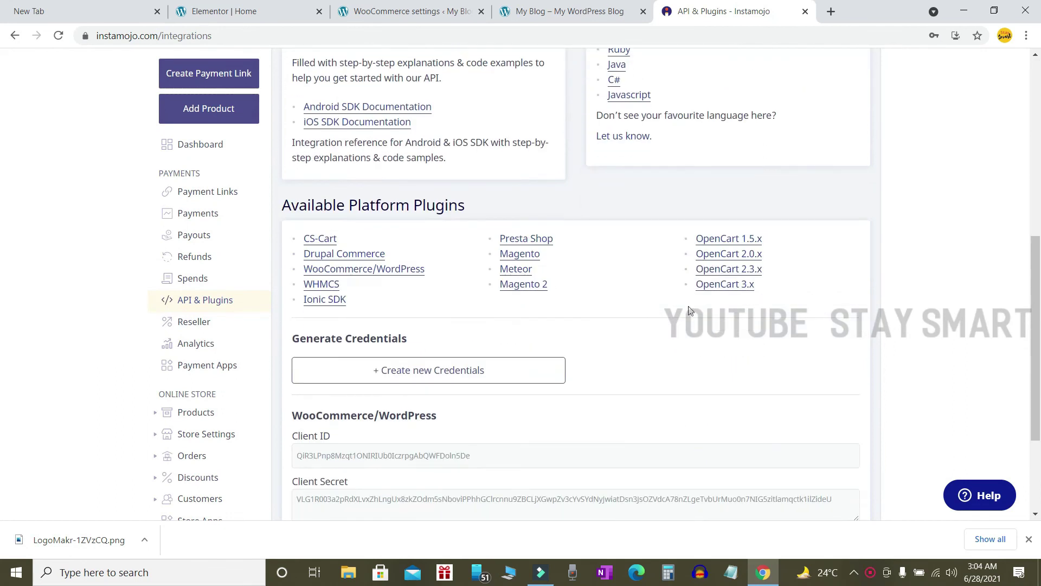
Copy the WooCommerce/WordPress Client ID from Instamojo and paste it into the Client ID field of the WooCommerce Instamojo settings
{"action": "left_click_drag", "start_coordinate": [350, 414], "coordinate": [477, 415]}
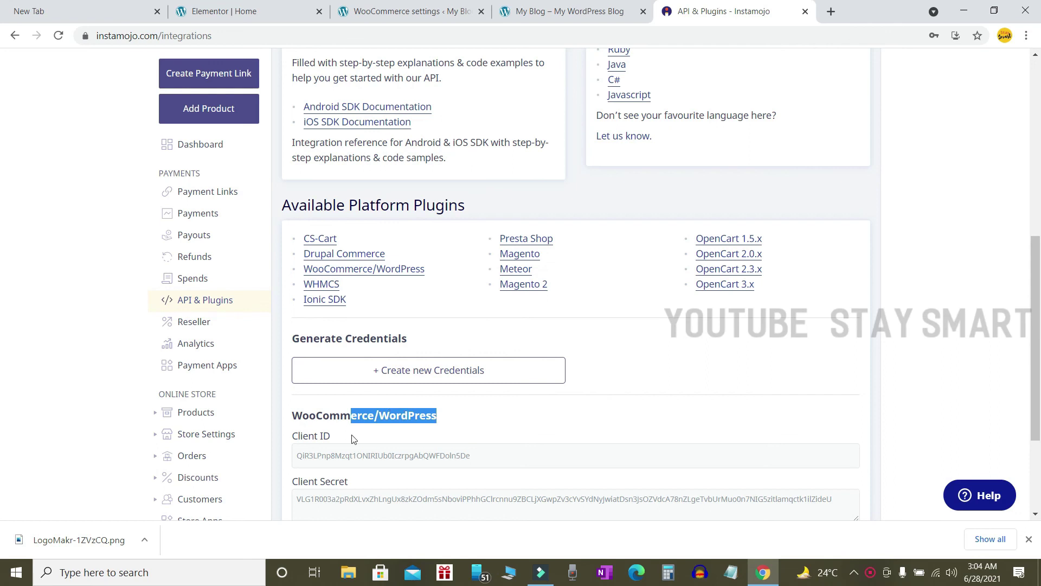
{"action": "left_click_drag", "start_coordinate": [299, 442], "coordinate": [332, 439]}
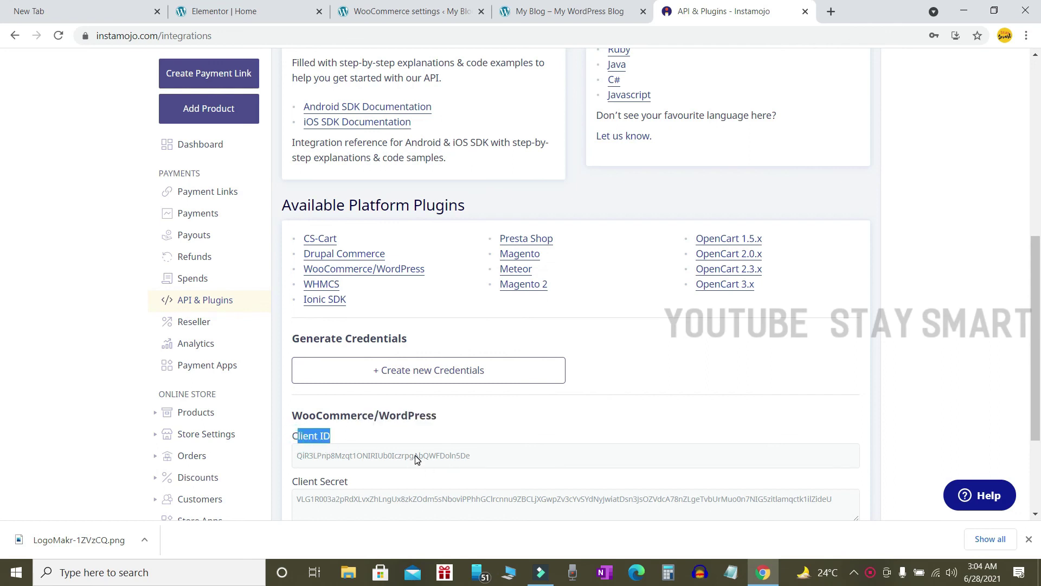
{"action": "double_click", "coordinate": [417, 456]}
{"action": "right_click", "coordinate": [433, 457]}
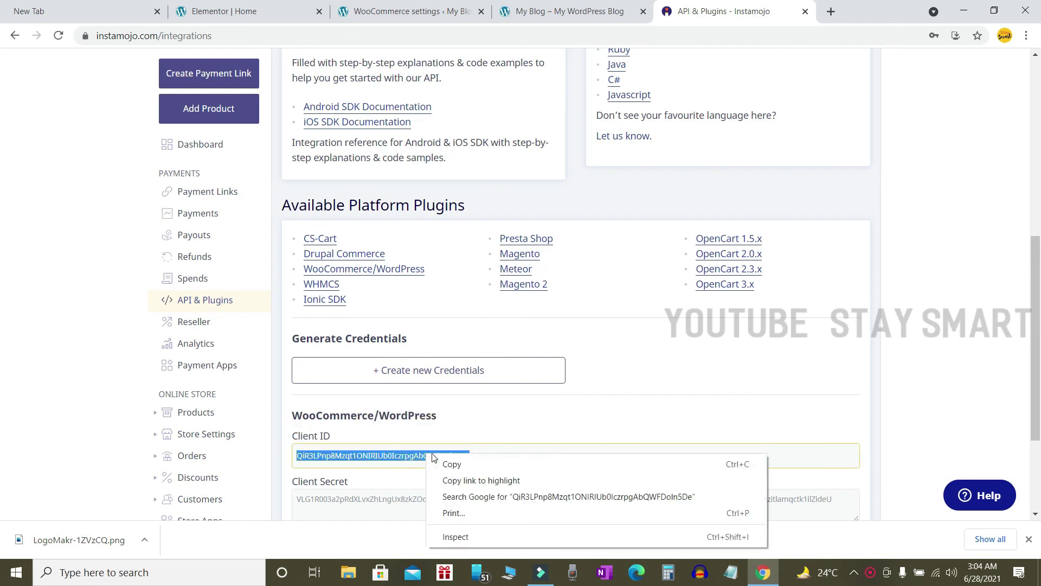
{"action": "left_click", "coordinate": [457, 465]}
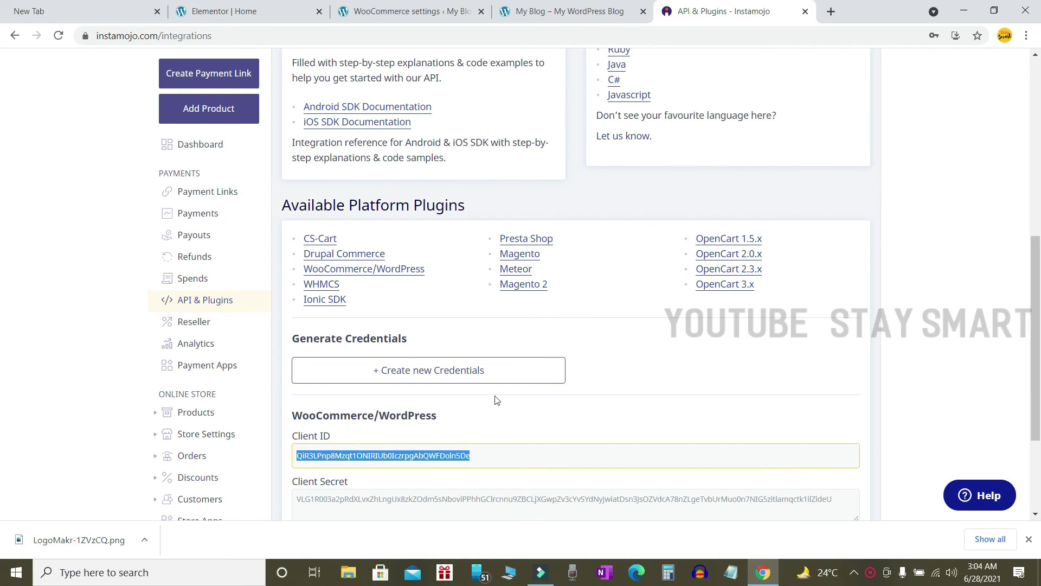
{"action": "left_click", "coordinate": [399, 5]}
{"action": "left_click_drag", "start_coordinate": [135, 325], "coordinate": [181, 329]}
{"action": "left_click", "coordinate": [274, 325]}
{"action": "right_click", "coordinate": [275, 326]}
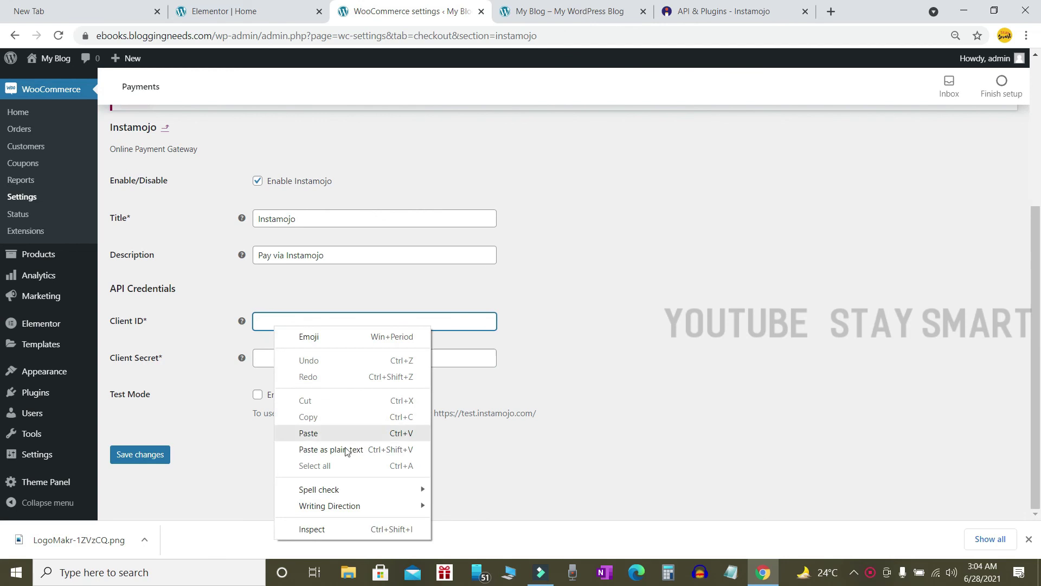
{"action": "left_click", "coordinate": [300, 433]}
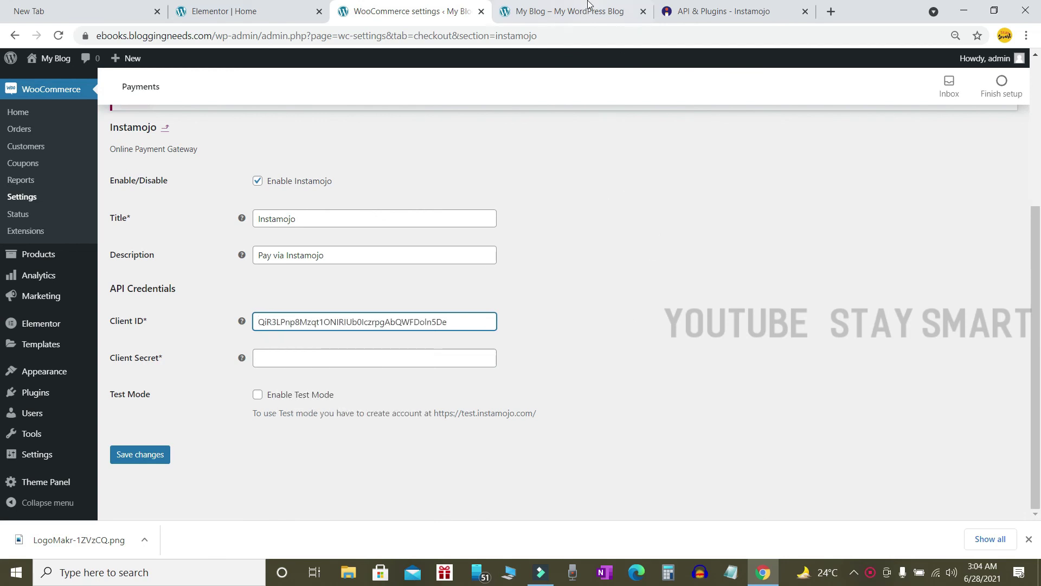
Copy the Client Secret from Instamojo, paste it into the Client Secret field of the WooCommerce Instamojo settings, and save the settings
{"action": "left_click", "coordinate": [722, 7]}
{"action": "scroll", "coordinate": [441, 372], "scroll_direction": "down", "scroll_amount": 3}
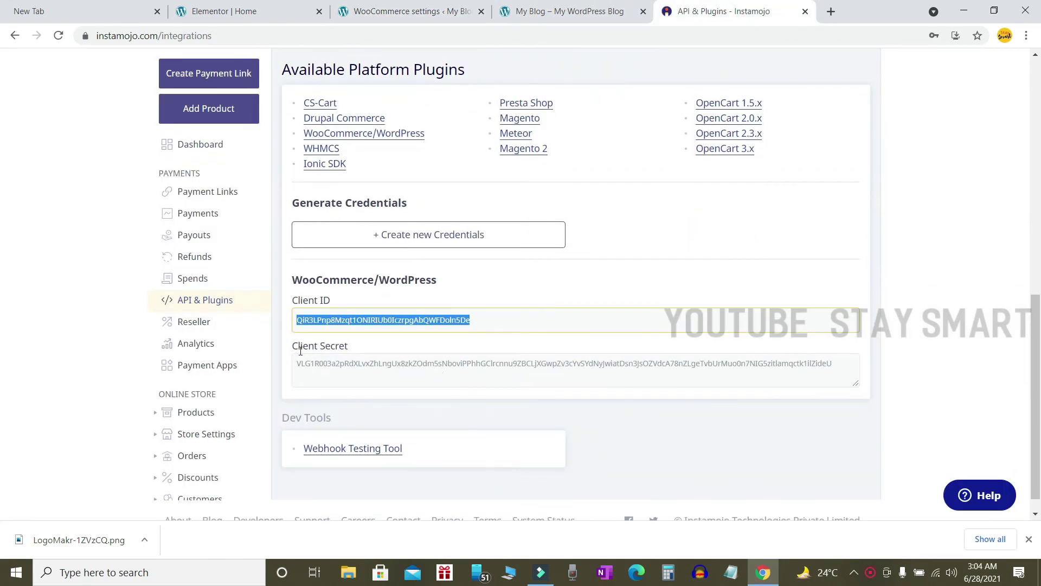
{"action": "left_click", "coordinate": [329, 364]}
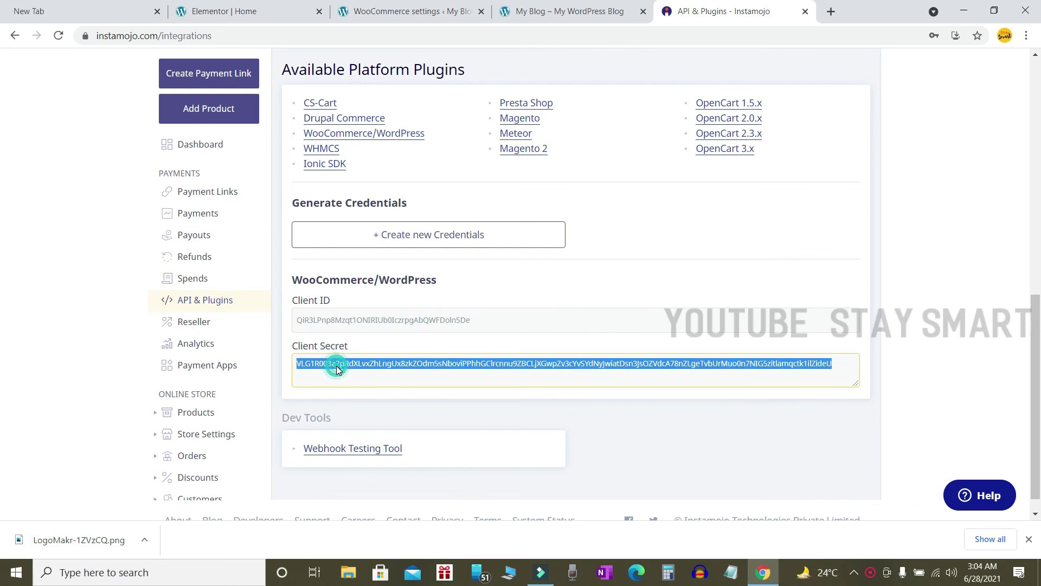
{"action": "right_click", "coordinate": [336, 369]}
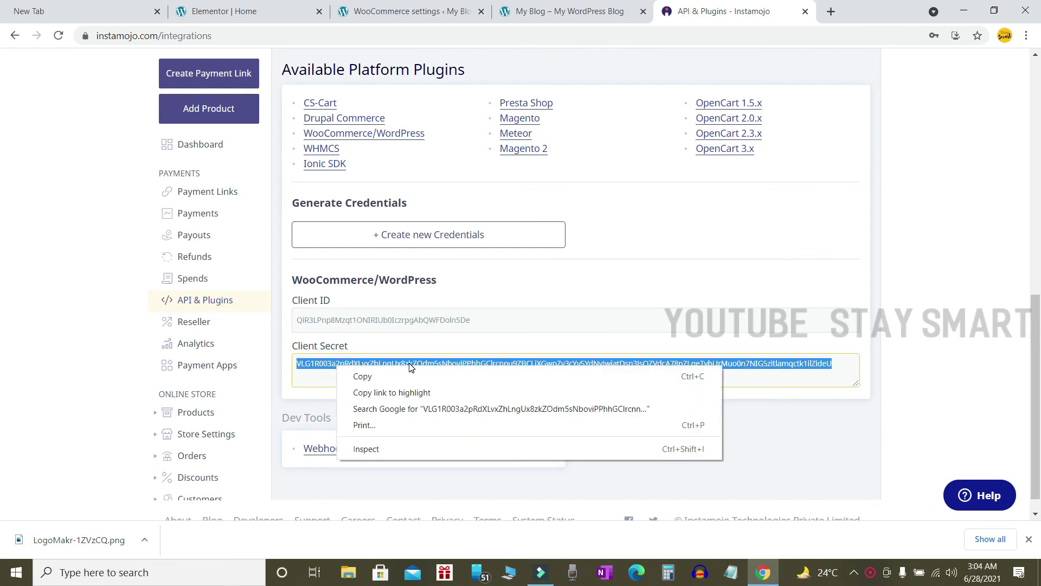
{"action": "left_click", "coordinate": [380, 374]}
{"action": "left_click", "coordinate": [524, 10]}
{"action": "left_click", "coordinate": [420, 10]}
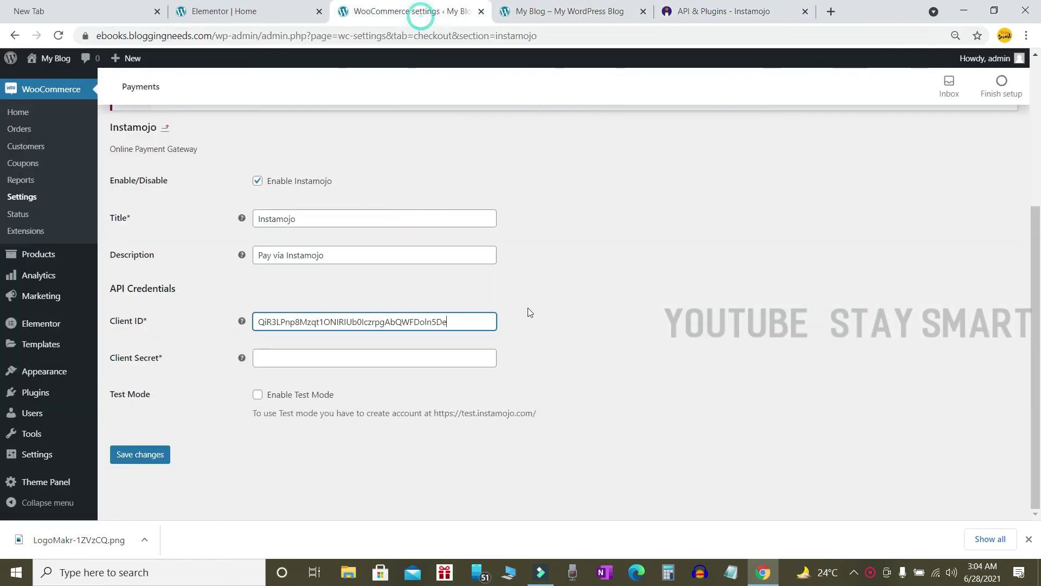
{"action": "left_click", "coordinate": [328, 356]}
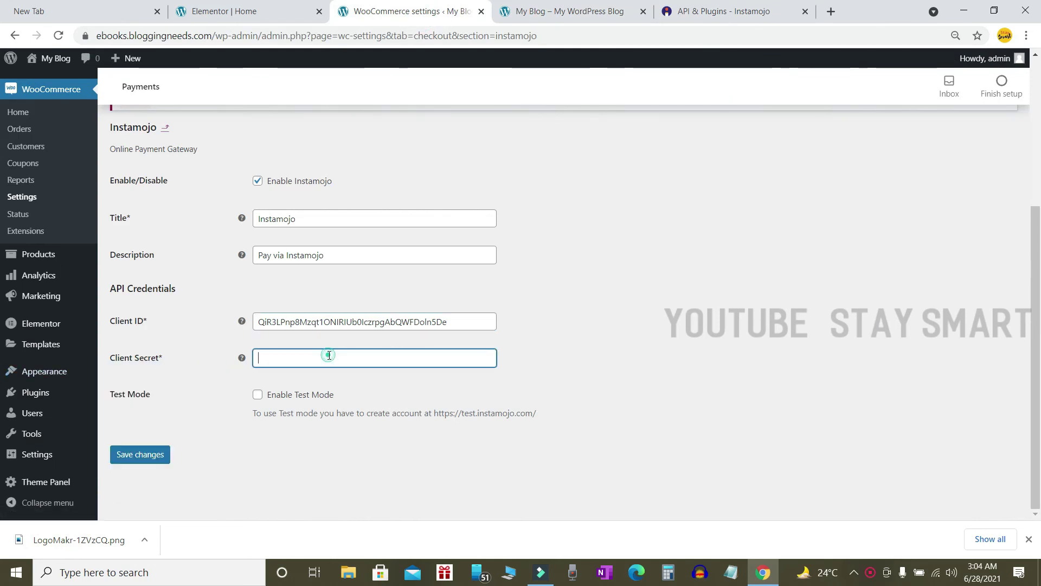
{"action": "key", "text": "ctrl+v"}
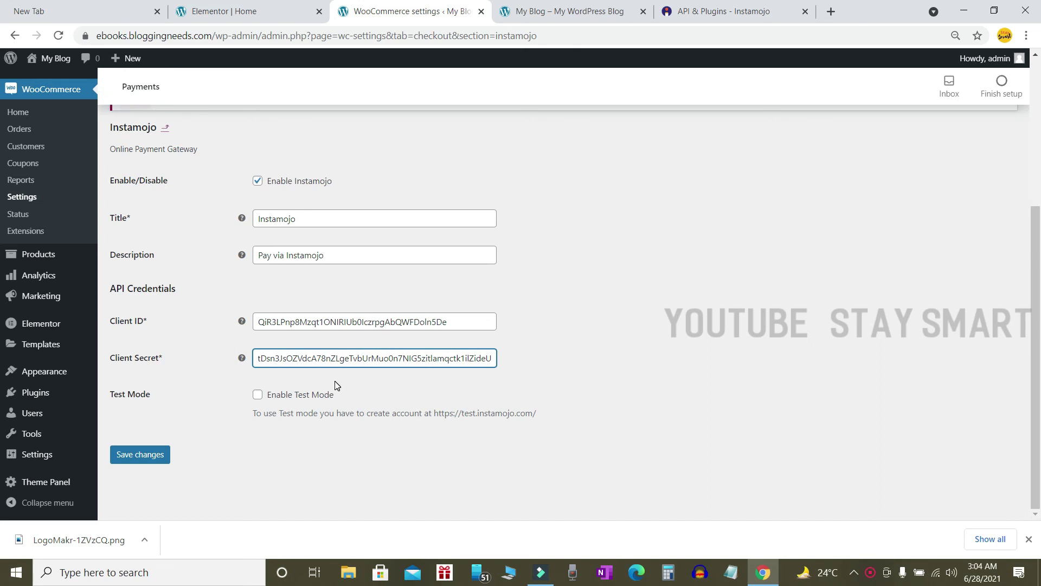
{"action": "left_click", "coordinate": [146, 456]}
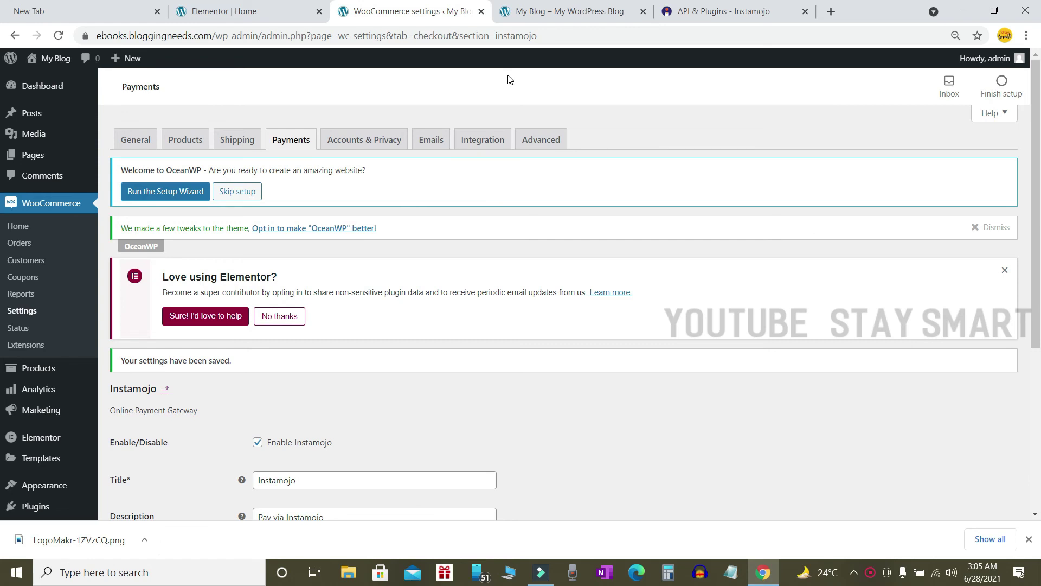
{"action": "scroll", "coordinate": [520, 81], "scroll_direction": "down", "scroll_amount": 5}
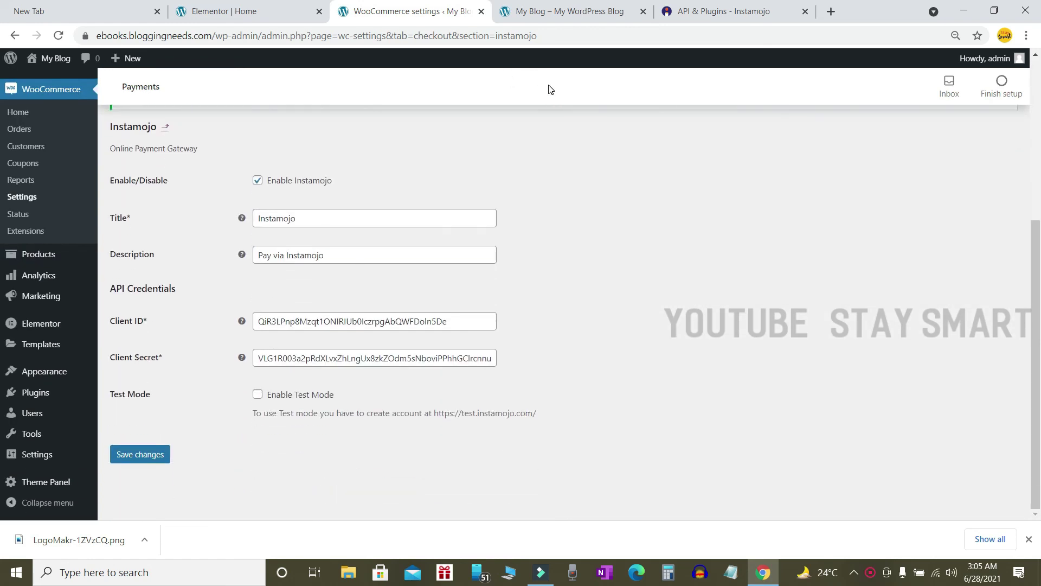
{"action": "scroll", "coordinate": [551, 89], "scroll_direction": "up", "scroll_amount": 5}
Return to the live homepage and copy its web address
{"action": "left_click", "coordinate": [563, 11]}
{"action": "scroll", "coordinate": [333, 209], "scroll_direction": "up", "scroll_amount": 4}
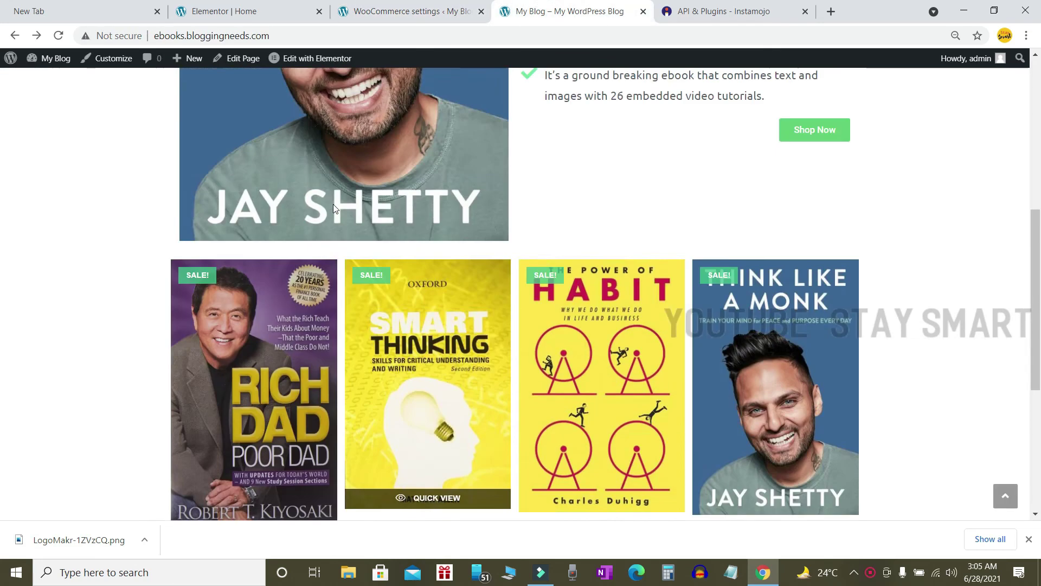
{"action": "scroll", "coordinate": [334, 208], "scroll_direction": "up", "scroll_amount": 7}
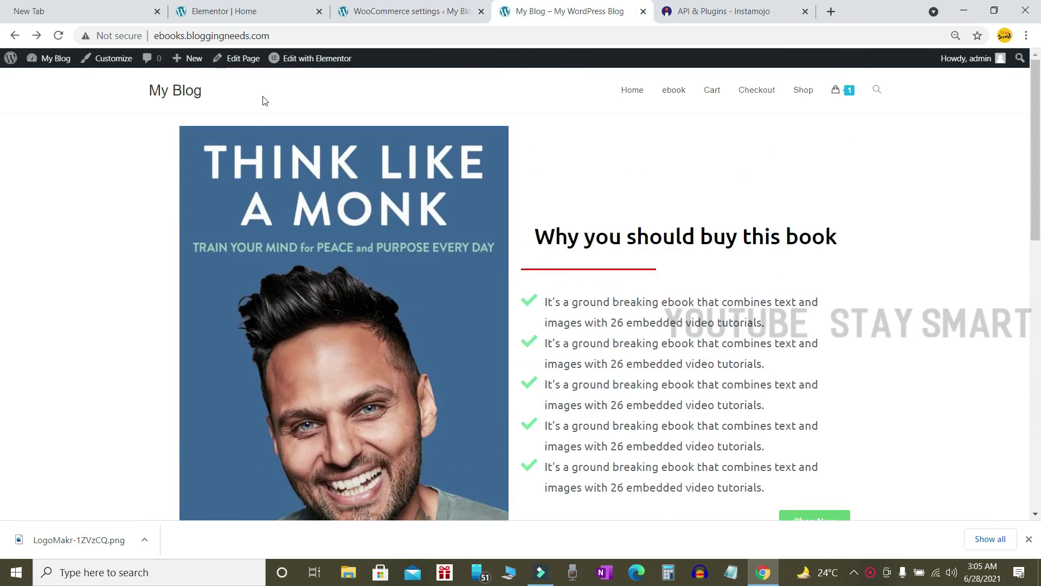
{"action": "left_click", "coordinate": [210, 36]}
{"action": "right_click", "coordinate": [210, 38]}
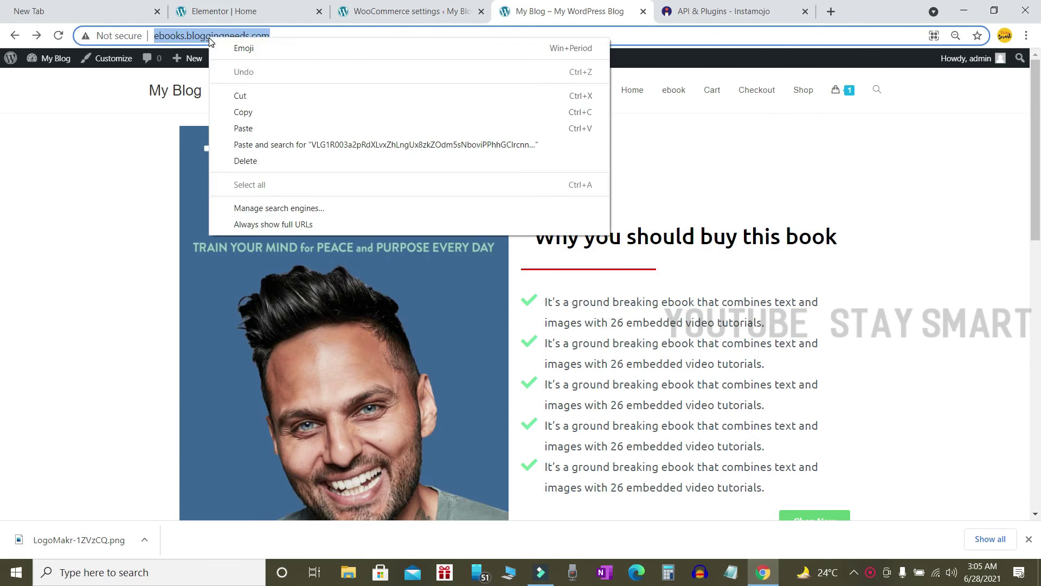
{"action": "left_click", "coordinate": [244, 112]}
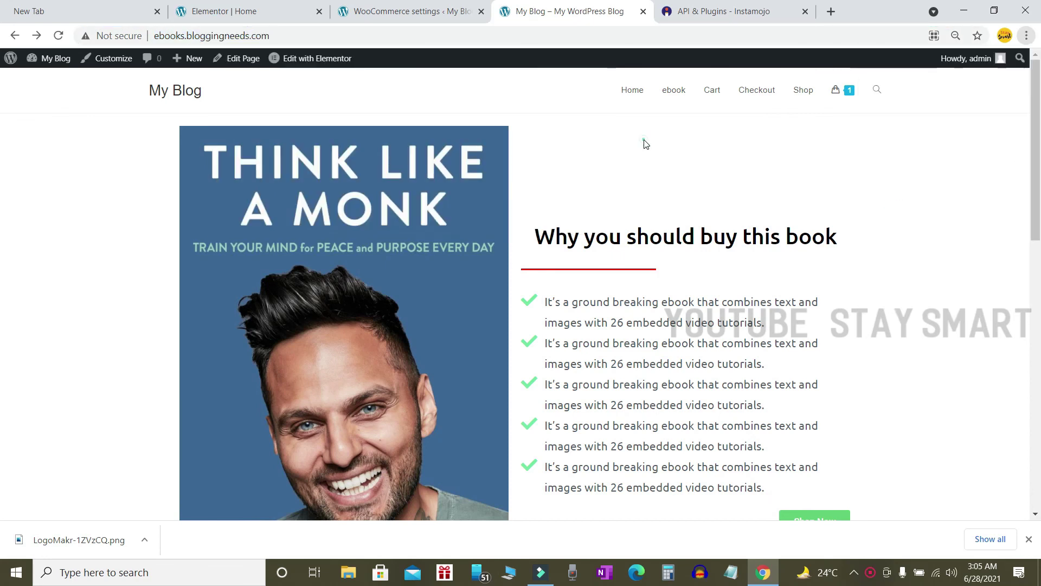
Open the copied store address ebooks.bloggingneeds.com in an incognito window and look through the homepage
{"action": "left_click", "coordinate": [1026, 36]}
{"action": "left_click", "coordinate": [959, 87]}
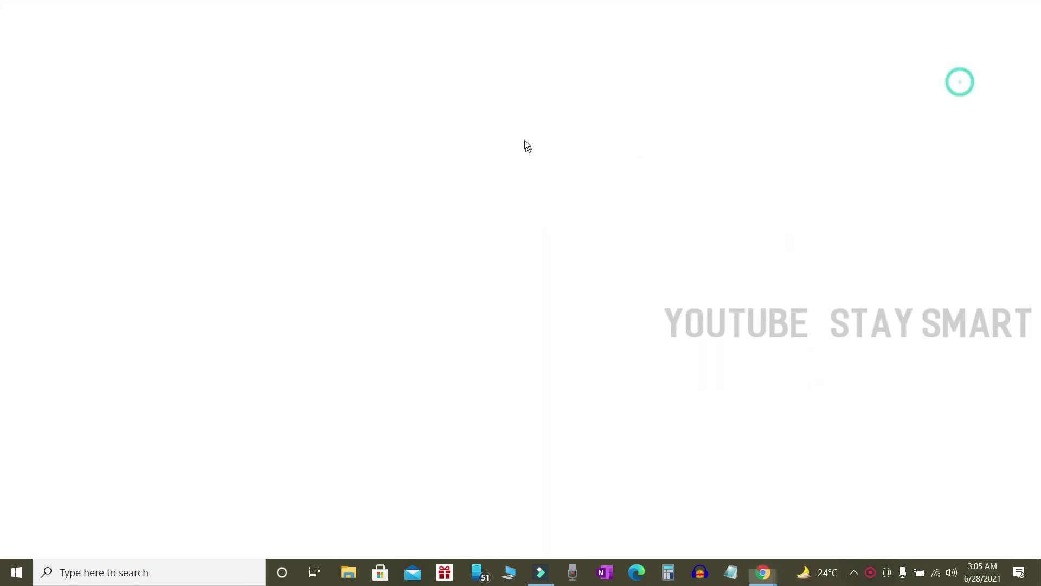
{"action": "key", "text": "ctrl+v"}
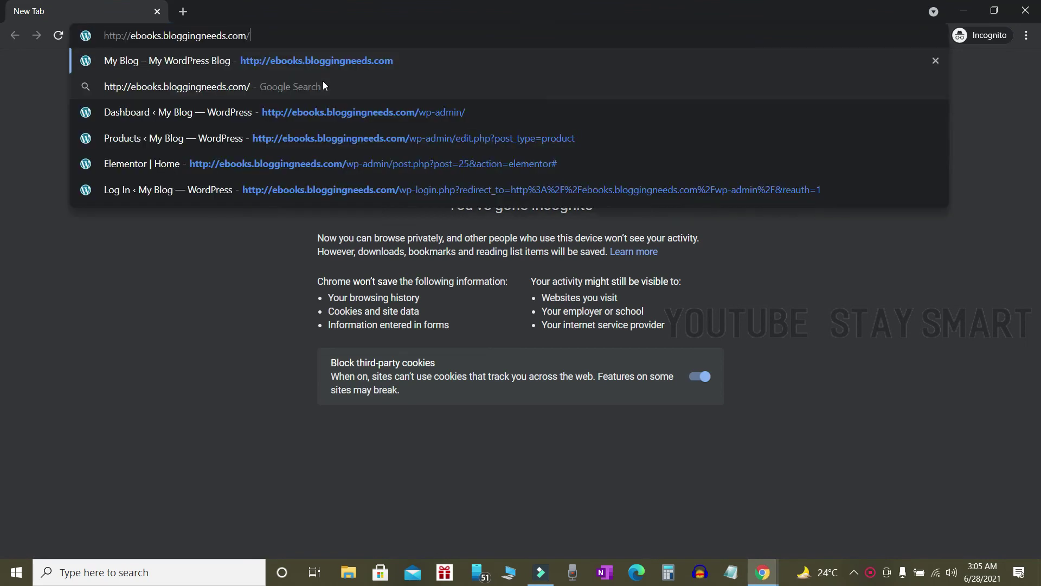
{"action": "key", "text": "Return"}
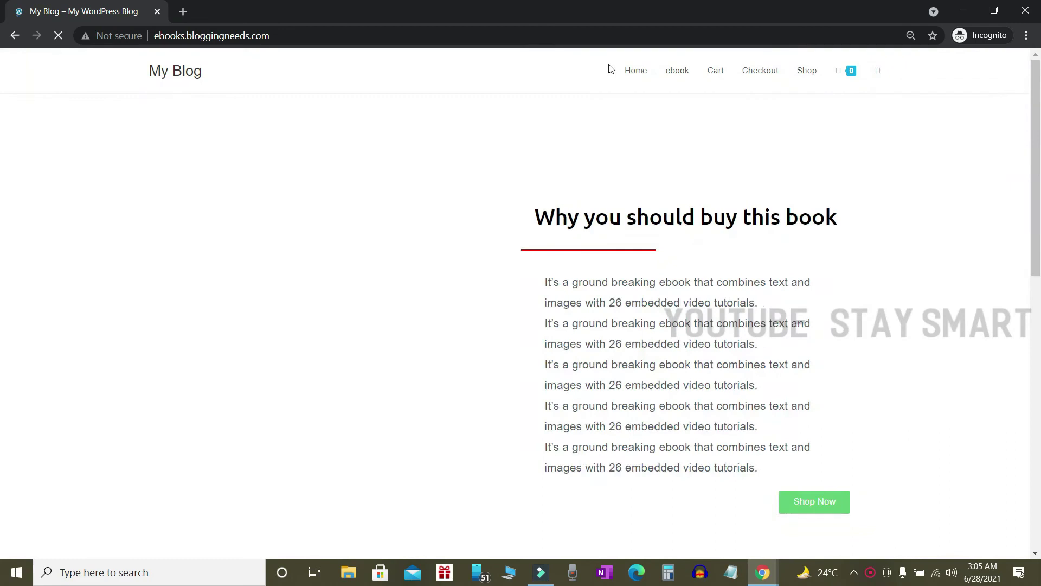
{"action": "scroll", "coordinate": [623, 107], "scroll_direction": "down", "scroll_amount": 1}
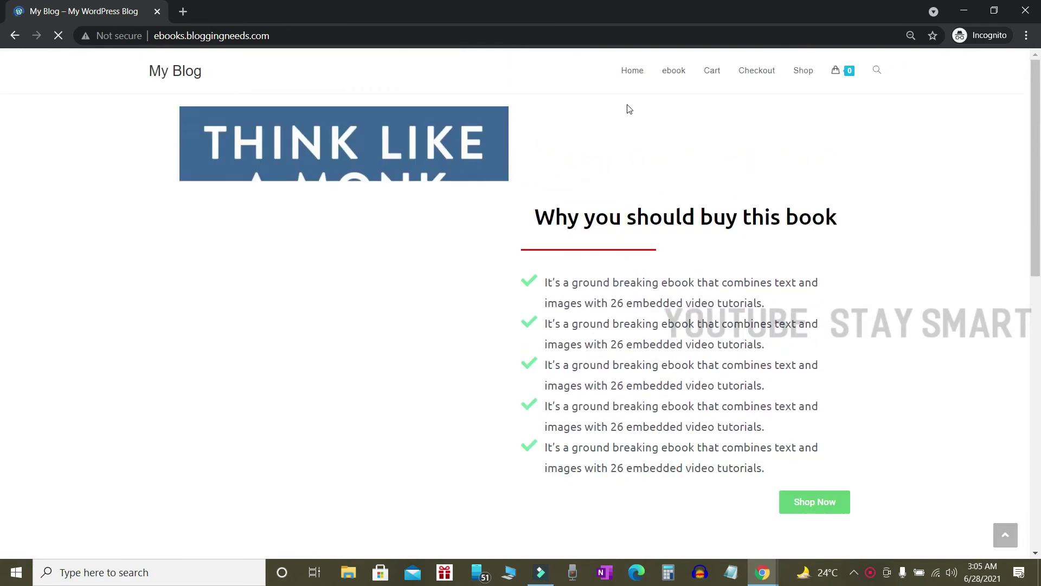
{"action": "scroll", "coordinate": [630, 109], "scroll_direction": "down", "scroll_amount": 10}
{"action": "scroll", "coordinate": [632, 109], "scroll_direction": "up", "scroll_amount": 7}
{"action": "scroll", "coordinate": [681, 109], "scroll_direction": "down", "scroll_amount": 6}
{"action": "scroll", "coordinate": [938, 191], "scroll_direction": "up", "scroll_amount": 3}
{"action": "scroll", "coordinate": [936, 191], "scroll_direction": "down", "scroll_amount": 4}
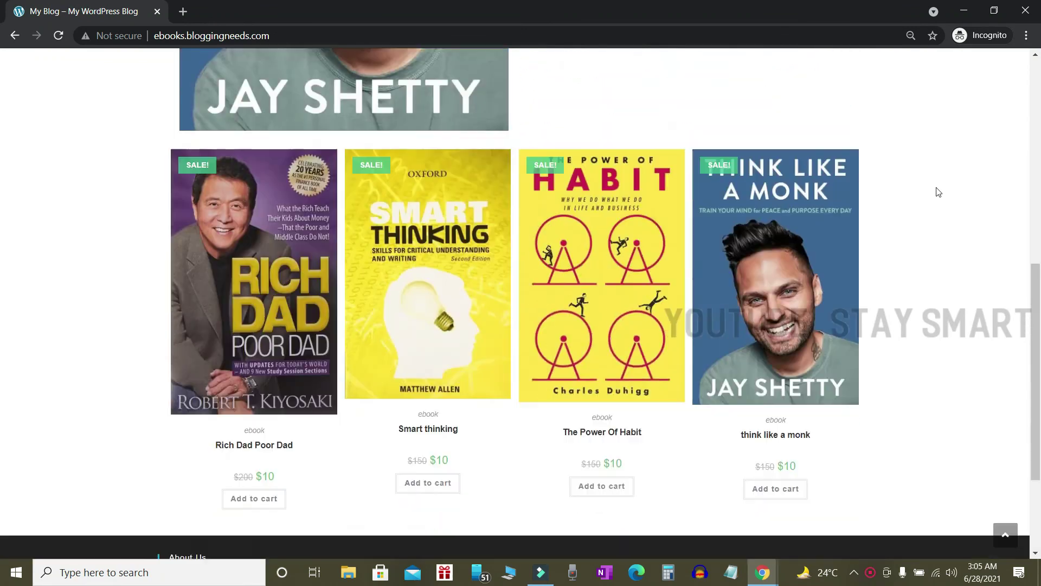
Open the Rich Dad Poor Dad product from the homepage, add it to the cart, and view the cart
{"action": "scroll", "coordinate": [899, 198], "scroll_direction": "up", "scroll_amount": 3}
{"action": "left_click", "coordinate": [249, 282]}
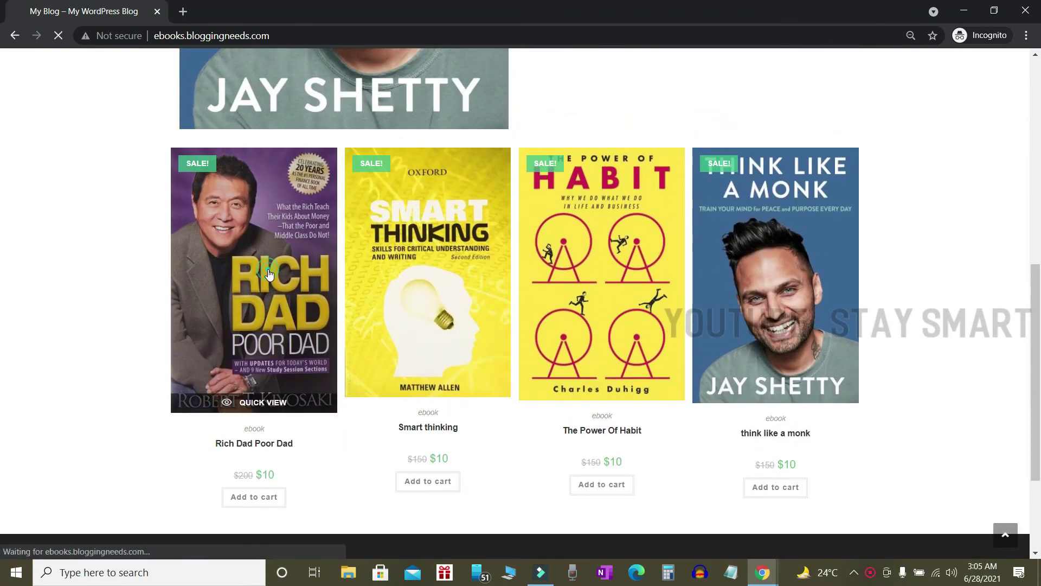
{"action": "scroll", "coordinate": [577, 261], "scroll_direction": "down", "scroll_amount": 9}
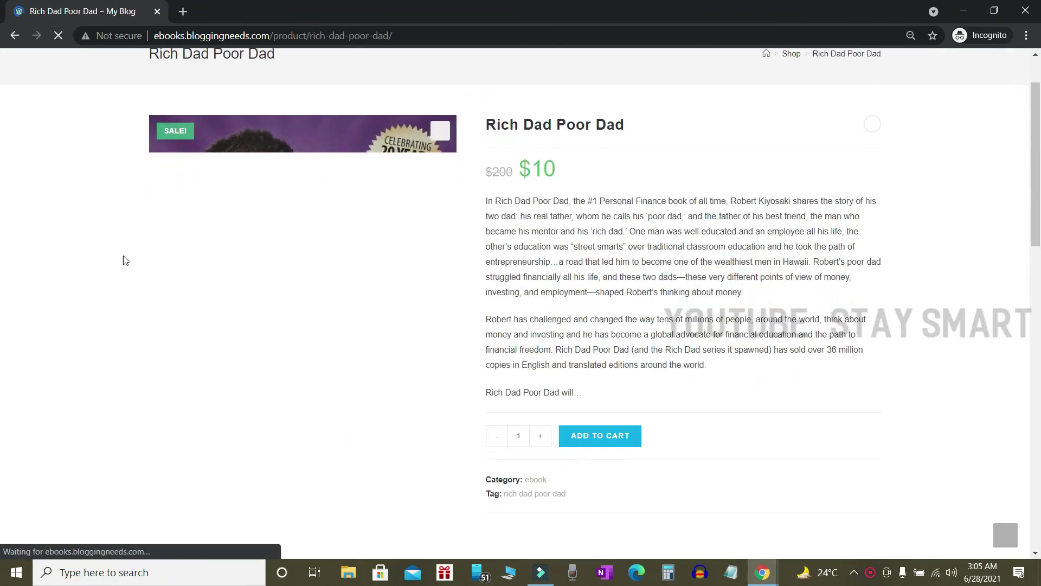
{"action": "scroll", "coordinate": [564, 190], "scroll_direction": "up", "scroll_amount": 3}
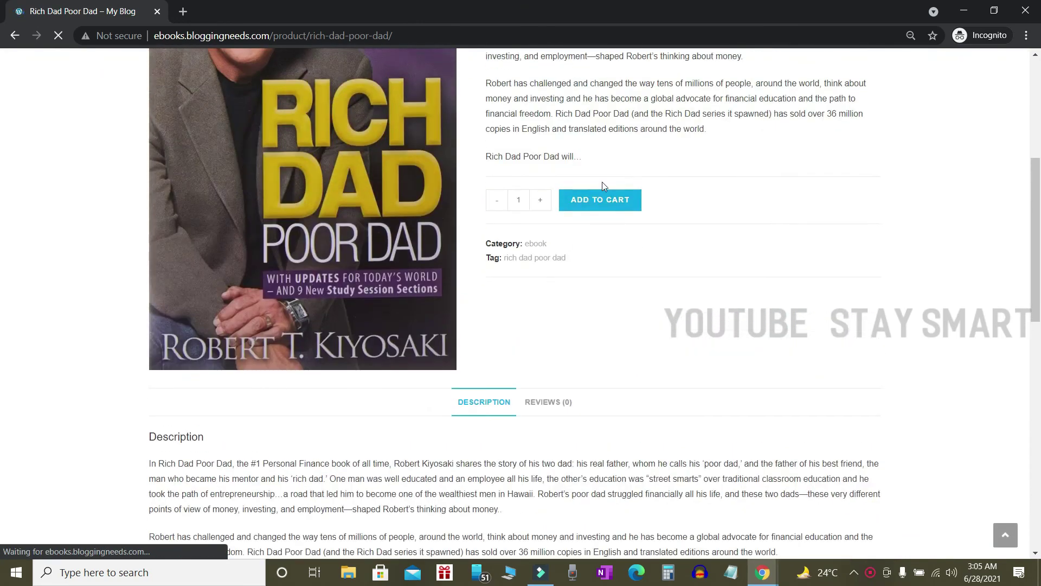
{"action": "left_click", "coordinate": [601, 202]}
{"action": "scroll", "coordinate": [844, 239], "scroll_direction": "down", "scroll_amount": 9}
{"action": "scroll", "coordinate": [498, 204], "scroll_direction": "up", "scroll_amount": 7}
{"action": "left_click", "coordinate": [836, 97]}
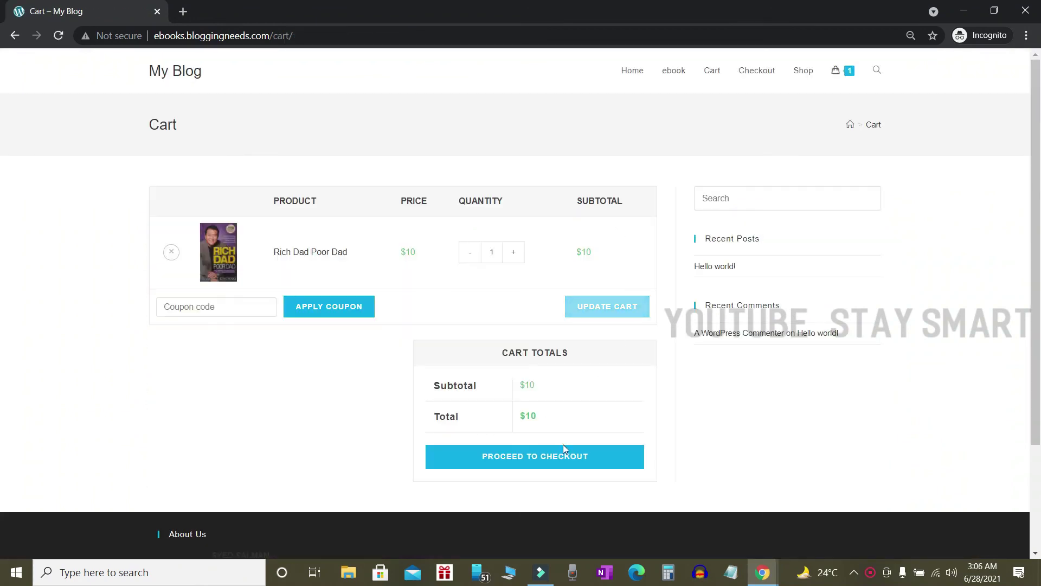
Proceed to checkout and try to place the order via Instamojo with the billing details left empty
{"action": "left_click", "coordinate": [515, 455]}
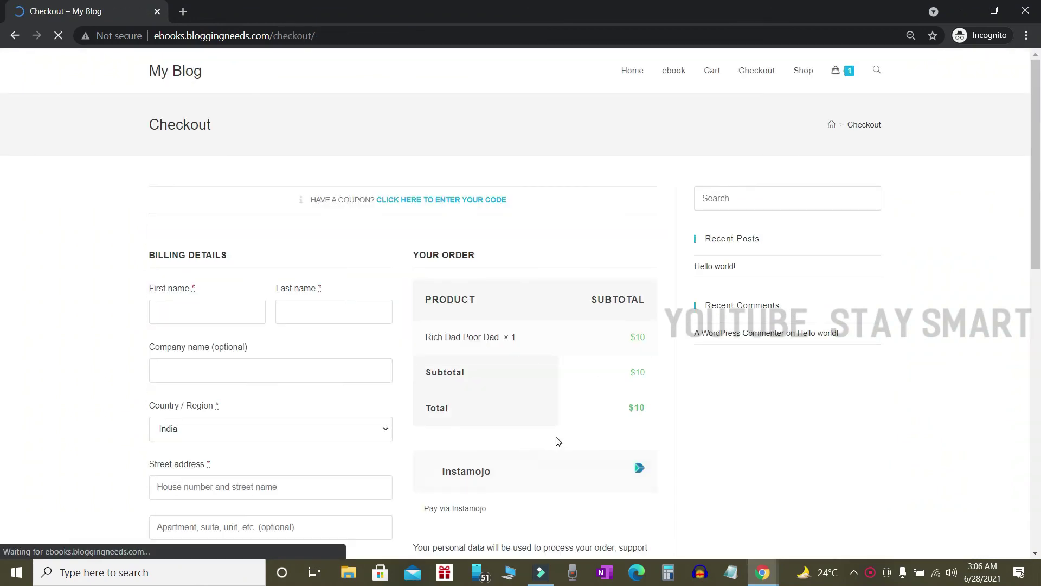
{"action": "scroll", "coordinate": [558, 437], "scroll_direction": "down", "scroll_amount": 8}
{"action": "scroll", "coordinate": [372, 154], "scroll_direction": "up", "scroll_amount": 3}
{"action": "scroll", "coordinate": [568, 339], "scroll_direction": "up", "scroll_amount": 1}
{"action": "left_click_drag", "start_coordinate": [434, 213], "coordinate": [512, 220]}
{"action": "left_click", "coordinate": [545, 373]}
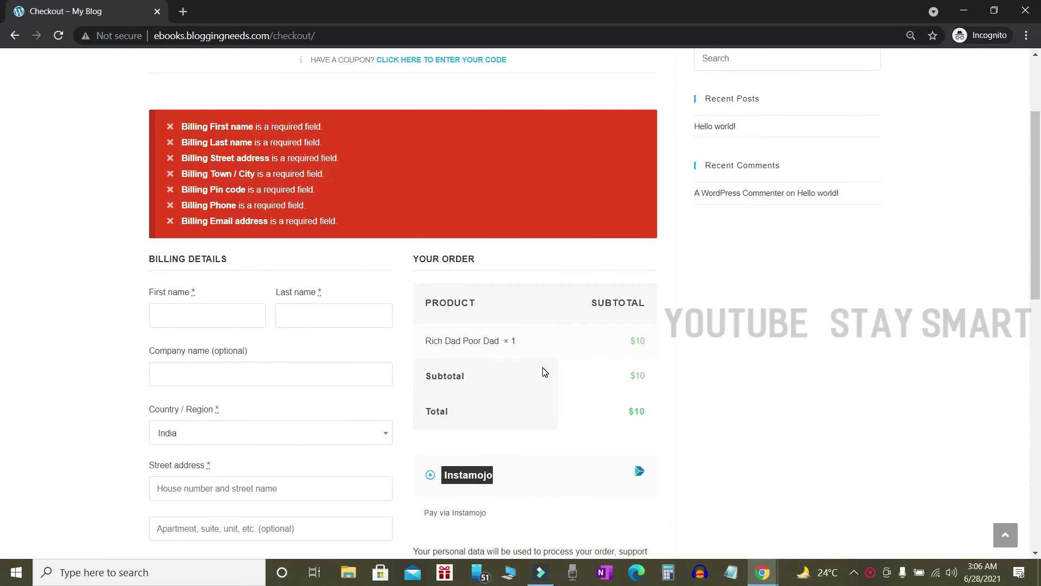
Examine the checkout page's required billing fields and sidebar, and close the incognito window
{"action": "scroll", "coordinate": [223, 281], "scroll_direction": "down", "scroll_amount": 1}
{"action": "scroll", "coordinate": [276, 438], "scroll_direction": "down", "scroll_amount": 3}
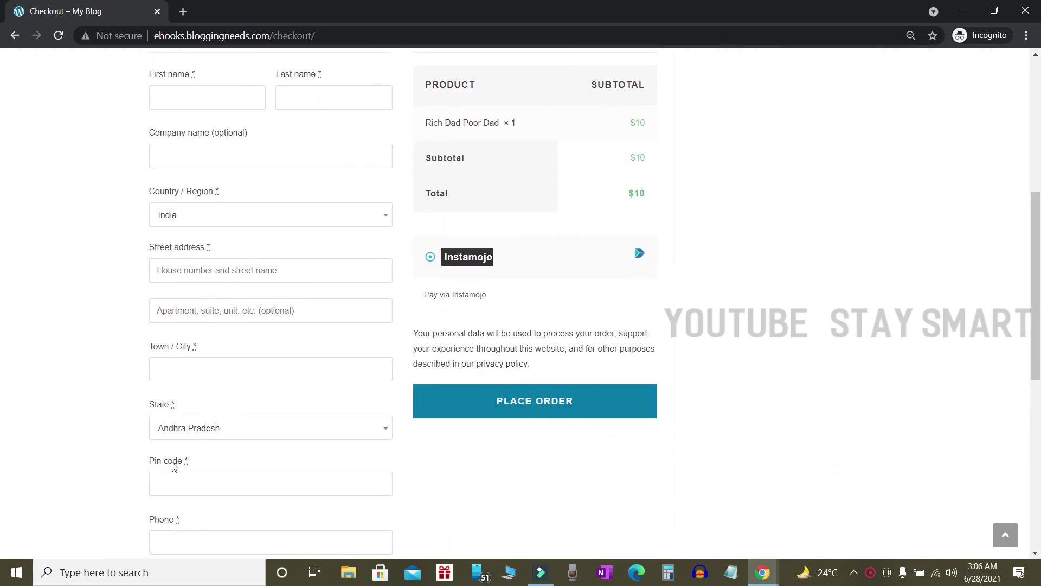
{"action": "scroll", "coordinate": [173, 466], "scroll_direction": "up", "scroll_amount": 5}
{"action": "scroll", "coordinate": [504, 502], "scroll_direction": "down", "scroll_amount": 5}
{"action": "scroll", "coordinate": [486, 429], "scroll_direction": "up", "scroll_amount": 5}
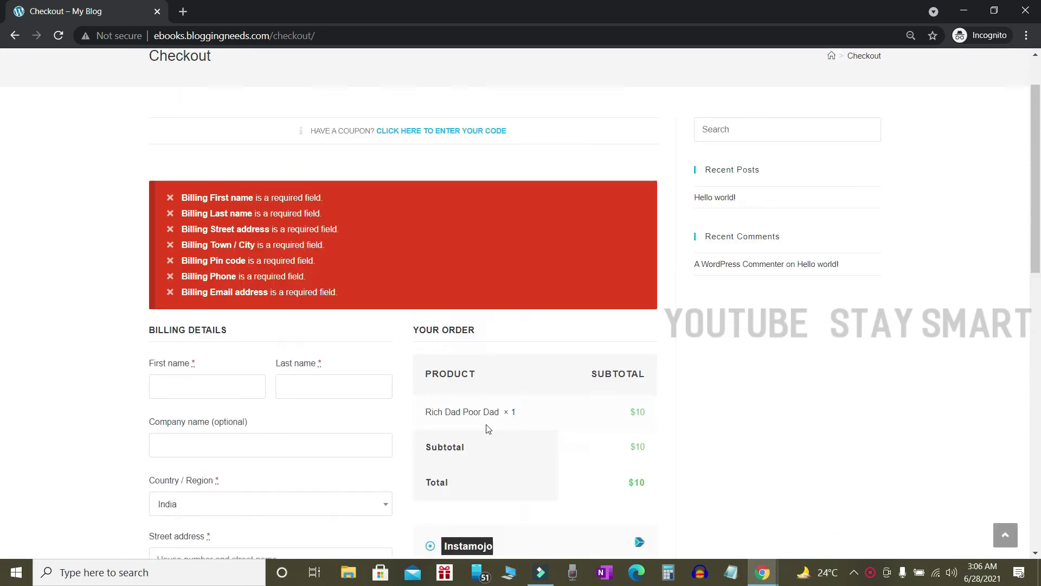
{"action": "scroll", "coordinate": [487, 429], "scroll_direction": "up", "scroll_amount": 2}
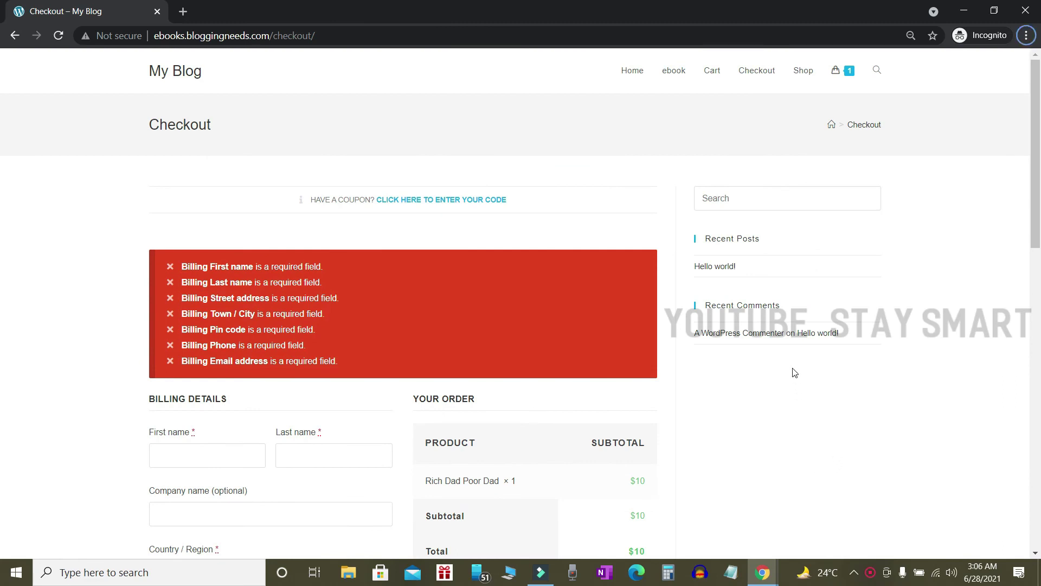
{"action": "left_click_drag", "start_coordinate": [686, 203], "coordinate": [922, 359]}
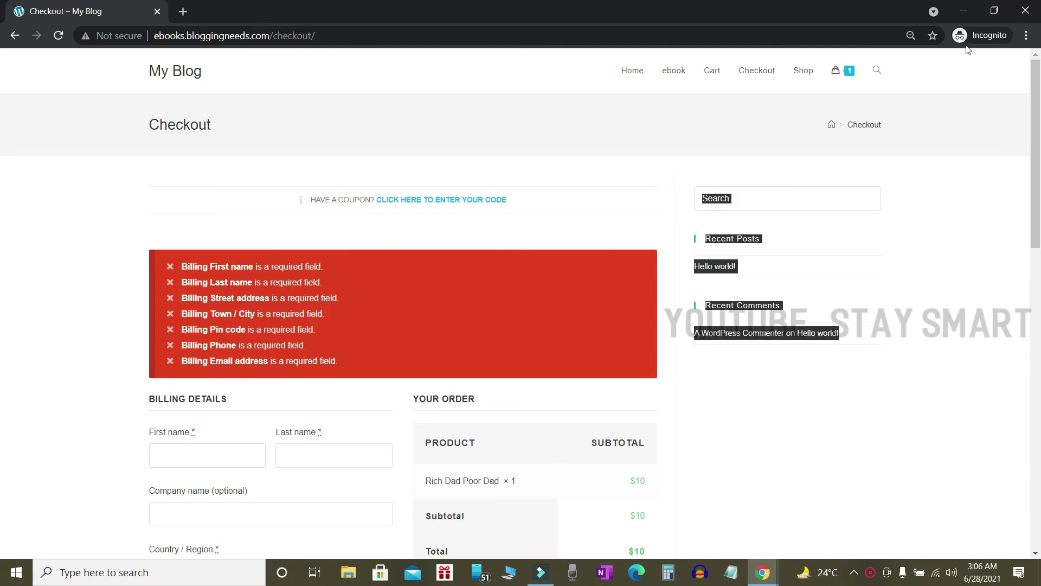
{"action": "left_click", "coordinate": [1025, 10]}
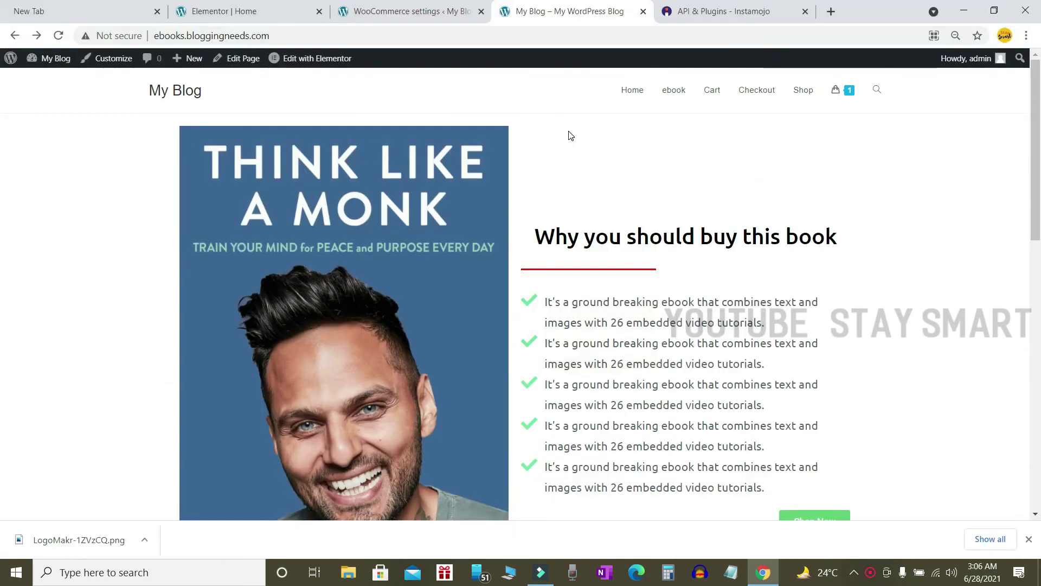
In the logged-in store, open the Rich Dad Poor Dad product, add it to the cart, and view the cart
{"action": "scroll", "coordinate": [566, 136], "scroll_direction": "down", "scroll_amount": 13}
{"action": "scroll", "coordinate": [265, 161], "scroll_direction": "up", "scroll_amount": 3}
{"action": "left_click", "coordinate": [265, 161]}
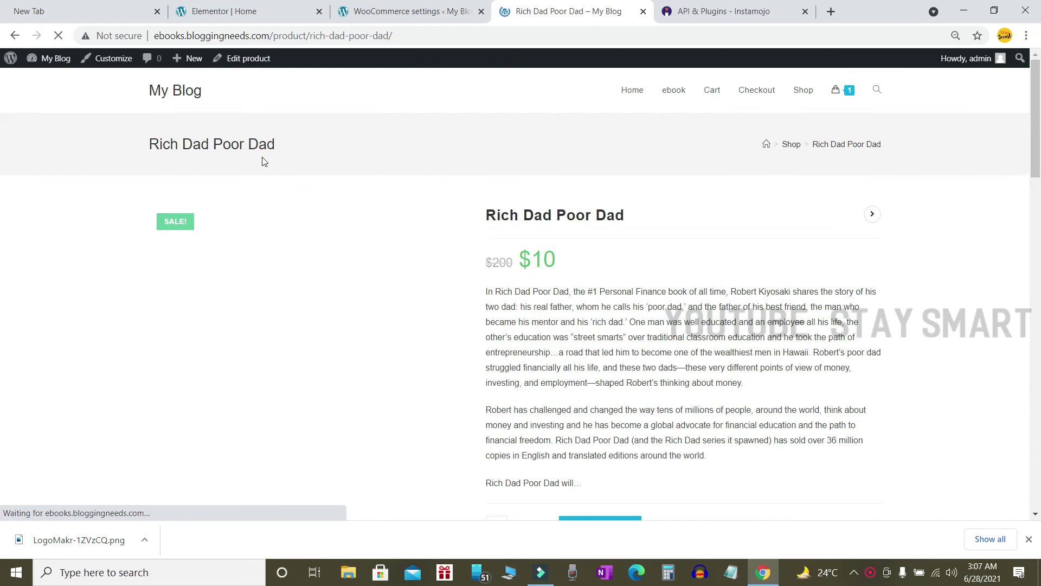
{"action": "scroll", "coordinate": [367, 170], "scroll_direction": "down", "scroll_amount": 4}
{"action": "scroll", "coordinate": [414, 272], "scroll_direction": "up", "scroll_amount": 4}
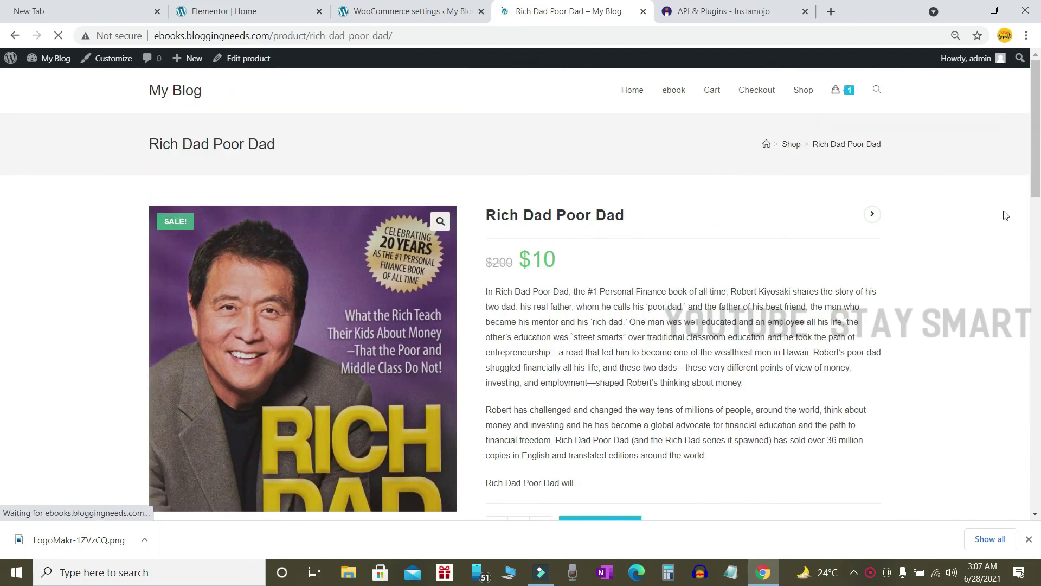
{"action": "scroll", "coordinate": [705, 179], "scroll_direction": "down", "scroll_amount": 8}
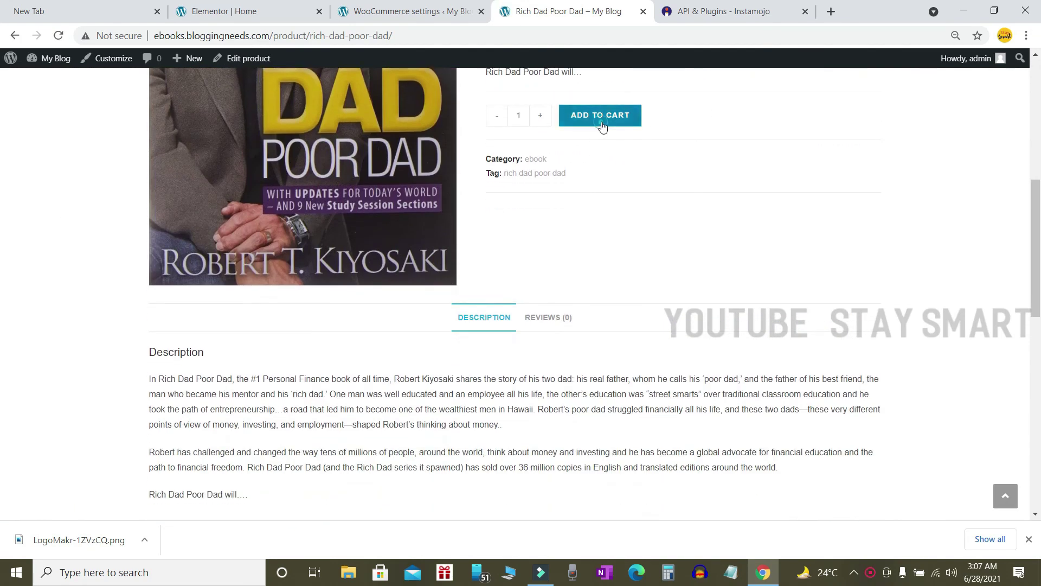
{"action": "left_click", "coordinate": [601, 120]}
{"action": "left_click", "coordinate": [841, 220]}
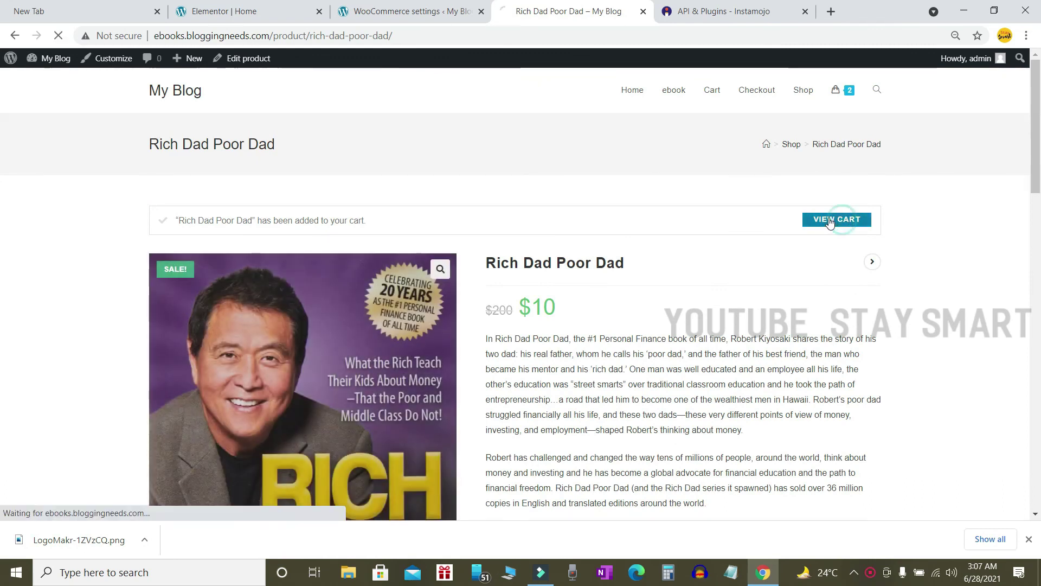
Open the Cart page for editing, set its template to Elementor Full Width, and update the page
{"action": "left_click_drag", "start_coordinate": [690, 179], "coordinate": [934, 368]}
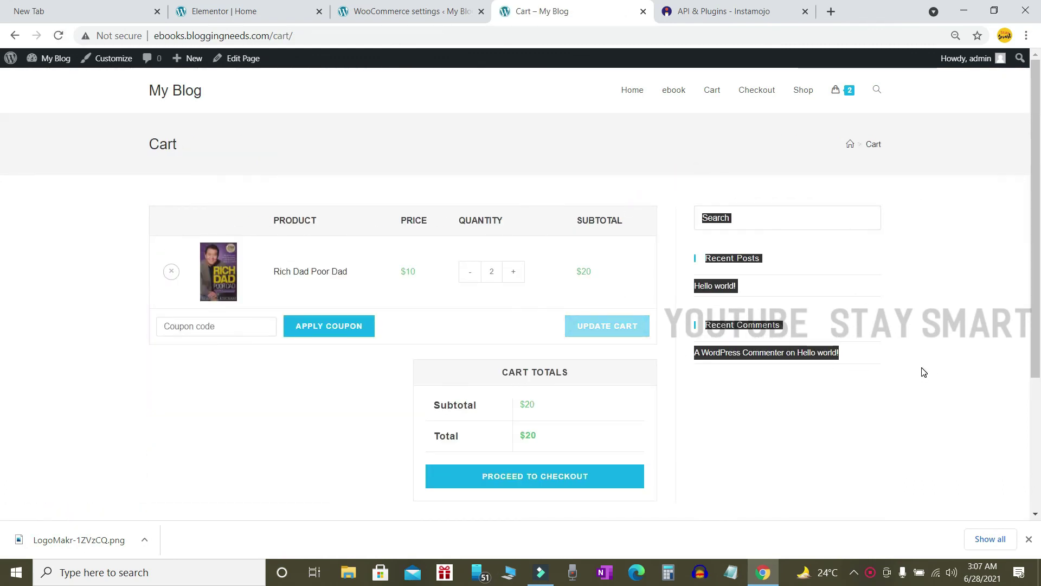
{"action": "left_click", "coordinate": [879, 400]}
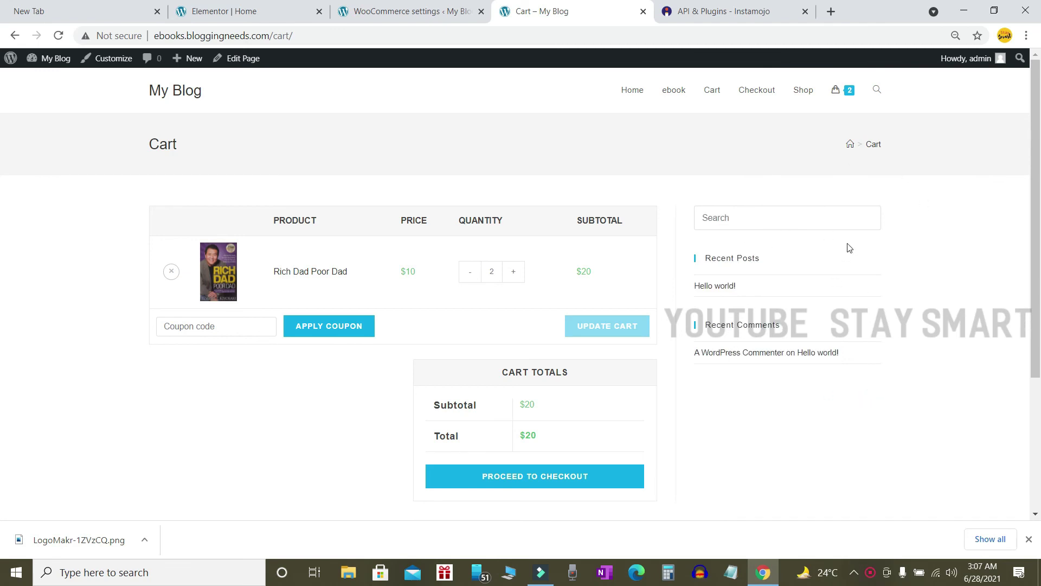
{"action": "left_click", "coordinate": [249, 67]}
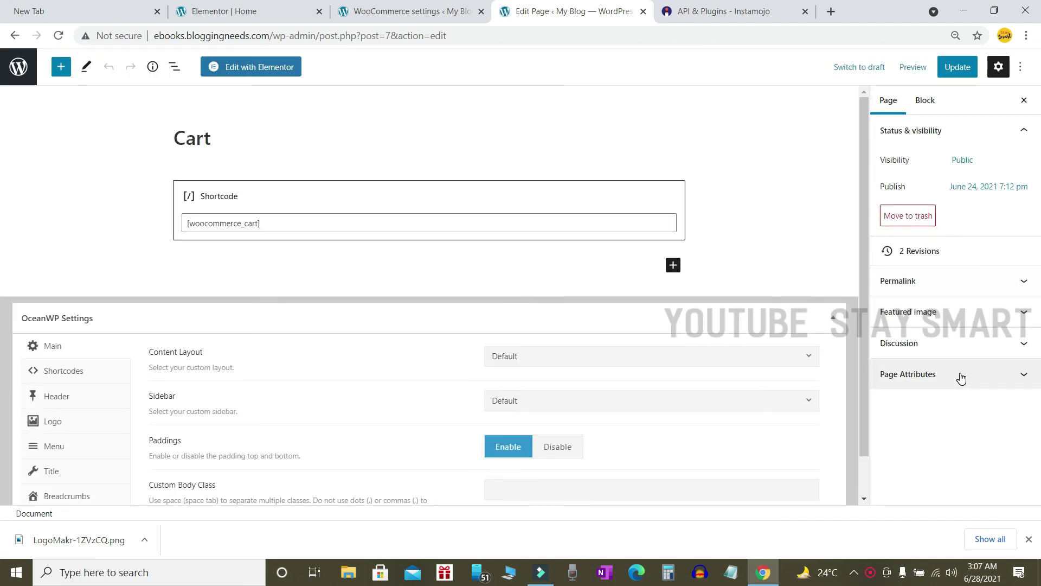
{"action": "left_click", "coordinate": [909, 384]}
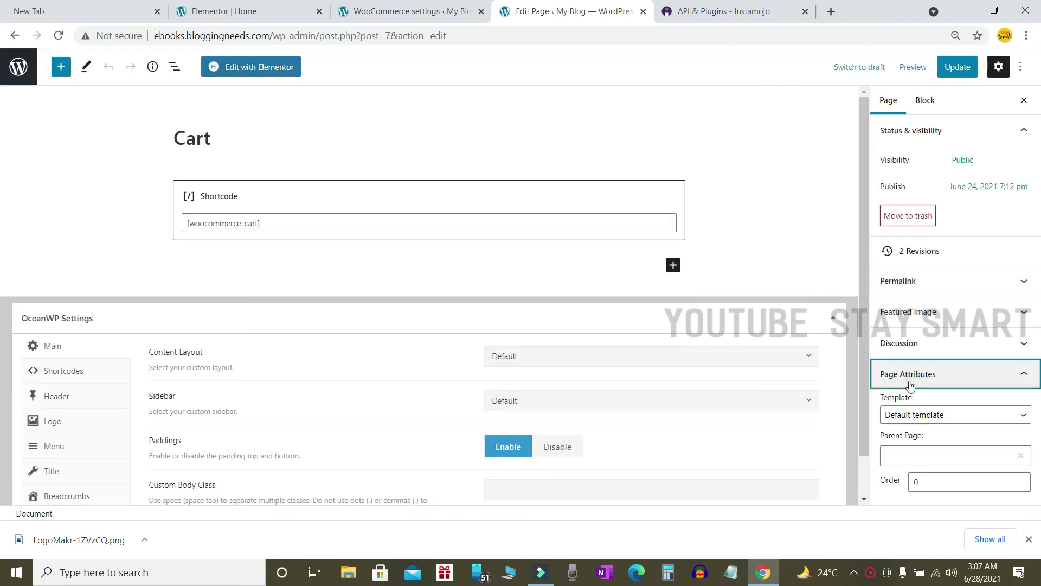
{"action": "left_click", "coordinate": [944, 416]}
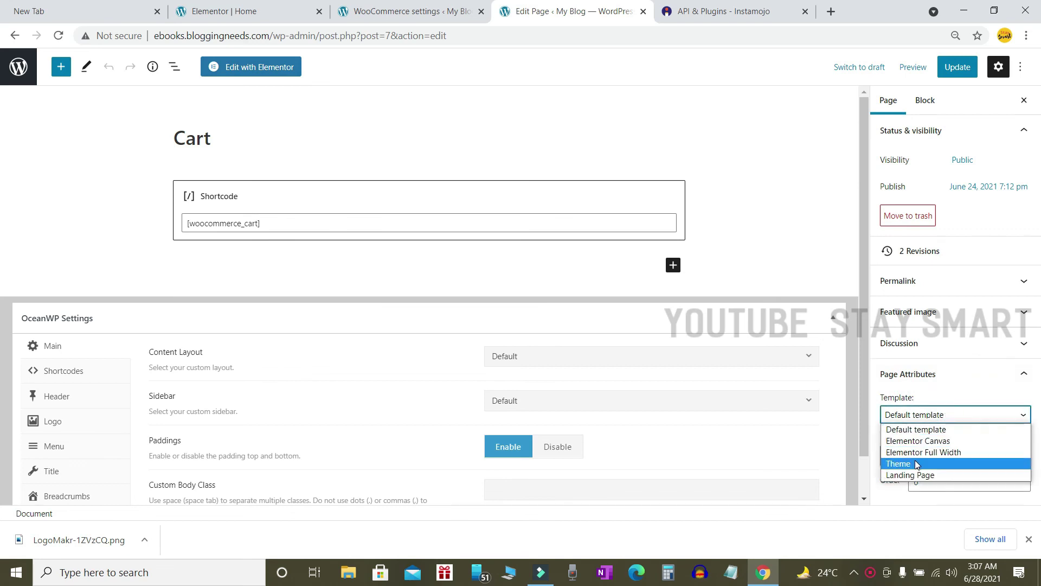
{"action": "left_click", "coordinate": [939, 453]}
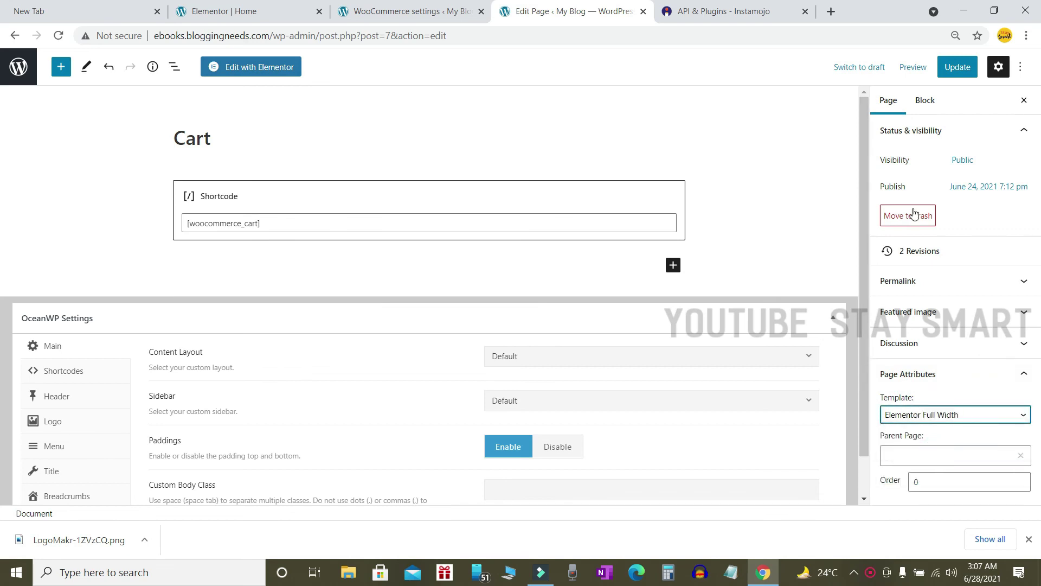
{"action": "left_click", "coordinate": [955, 67]}
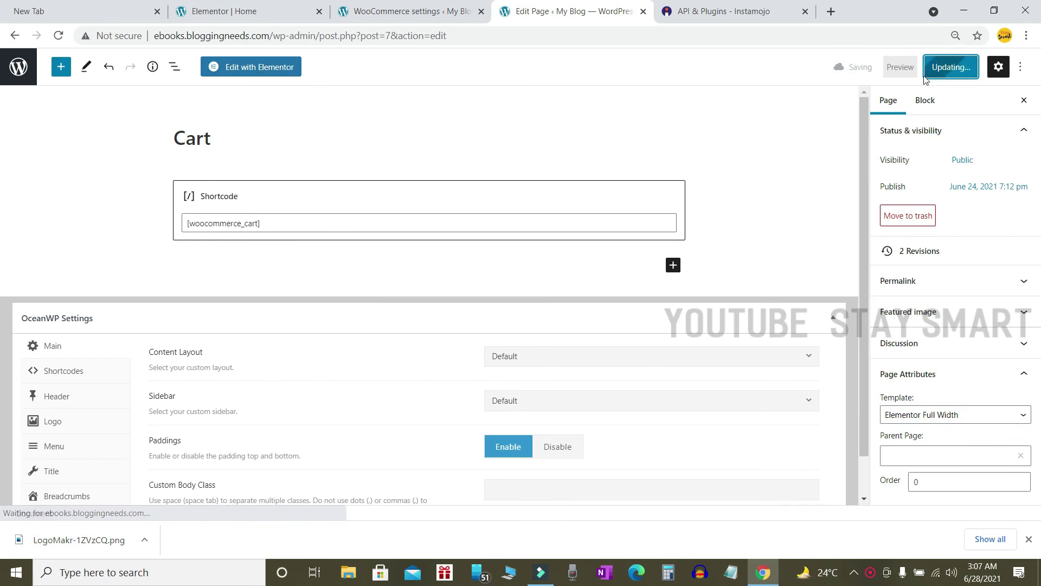
Return to the live cart page, reload it, and check its layout down to the footer
{"action": "left_click", "coordinate": [417, 7]}
{"action": "left_click", "coordinate": [574, 7]}
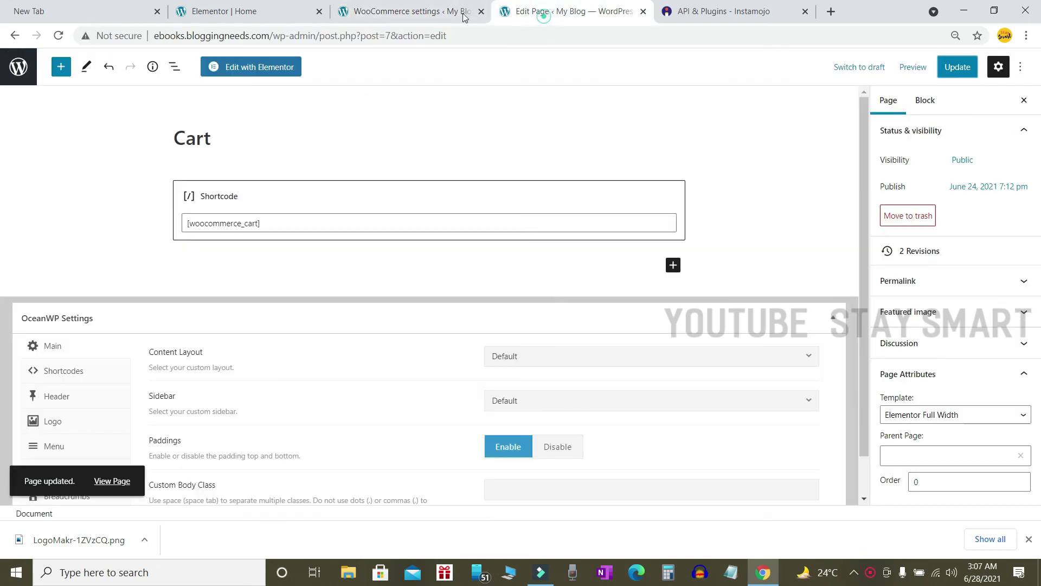
{"action": "left_click", "coordinate": [16, 35]}
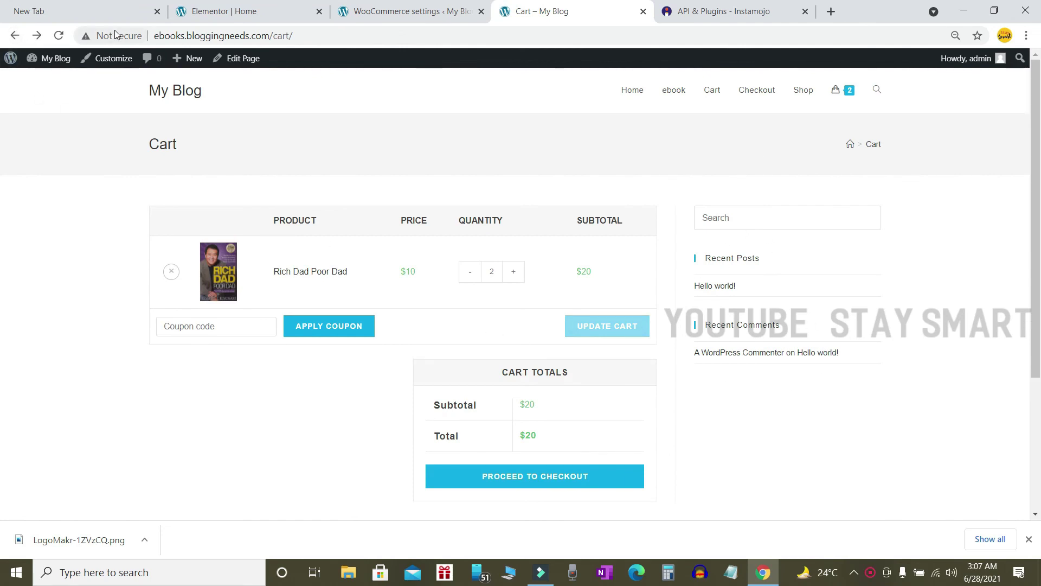
{"action": "left_click", "coordinate": [58, 36]}
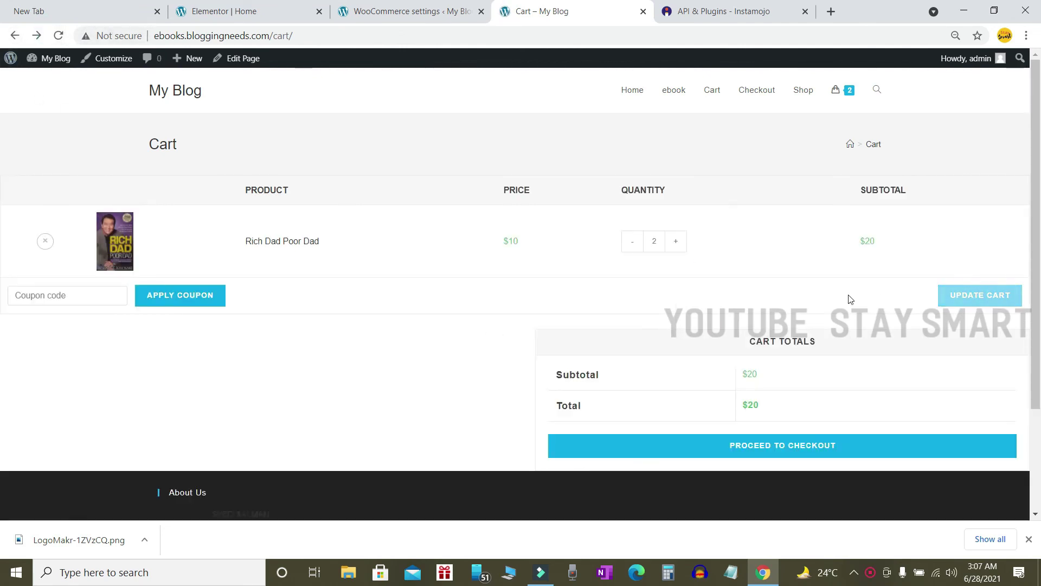
{"action": "scroll", "coordinate": [569, 267], "scroll_direction": "down", "scroll_amount": 2}
{"action": "scroll", "coordinate": [499, 219], "scroll_direction": "up", "scroll_amount": 2}
{"action": "scroll", "coordinate": [797, 220], "scroll_direction": "down", "scroll_amount": 3}
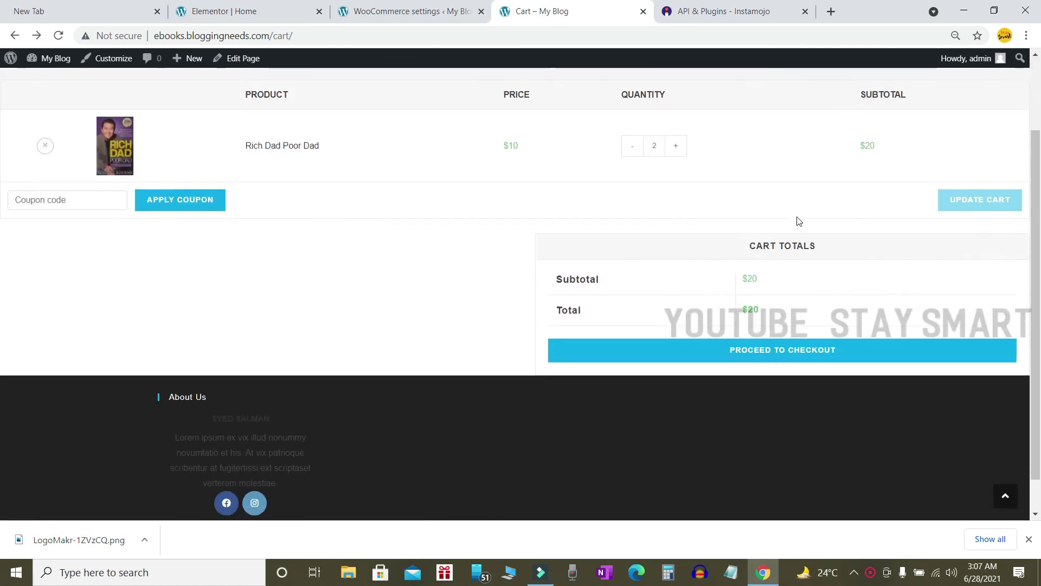
{"action": "scroll", "coordinate": [797, 217], "scroll_direction": "up", "scroll_amount": 3}
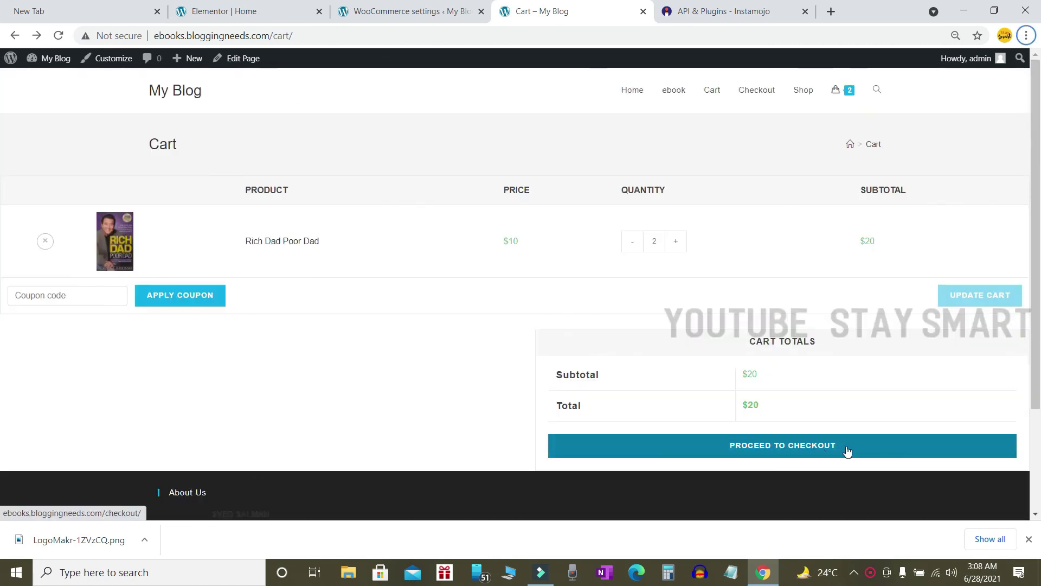
Proceed from the cart to checkout, open the Checkout page for editing, set its template to Elementor Full Width, and update it
{"action": "left_click", "coordinate": [787, 451]}
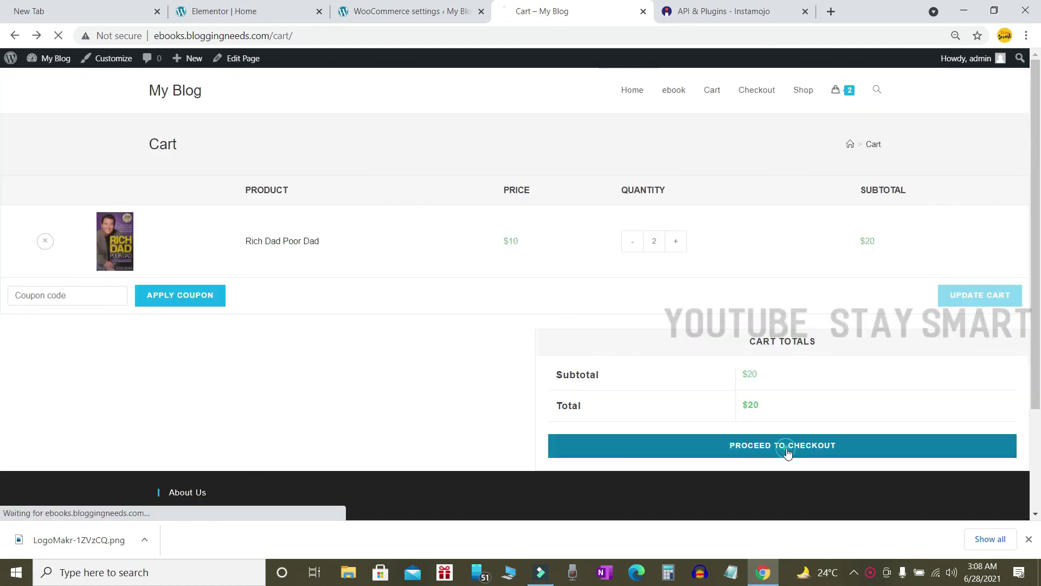
{"action": "scroll", "coordinate": [776, 453], "scroll_direction": "down", "scroll_amount": 6}
{"action": "scroll", "coordinate": [774, 326], "scroll_direction": "up", "scroll_amount": 6}
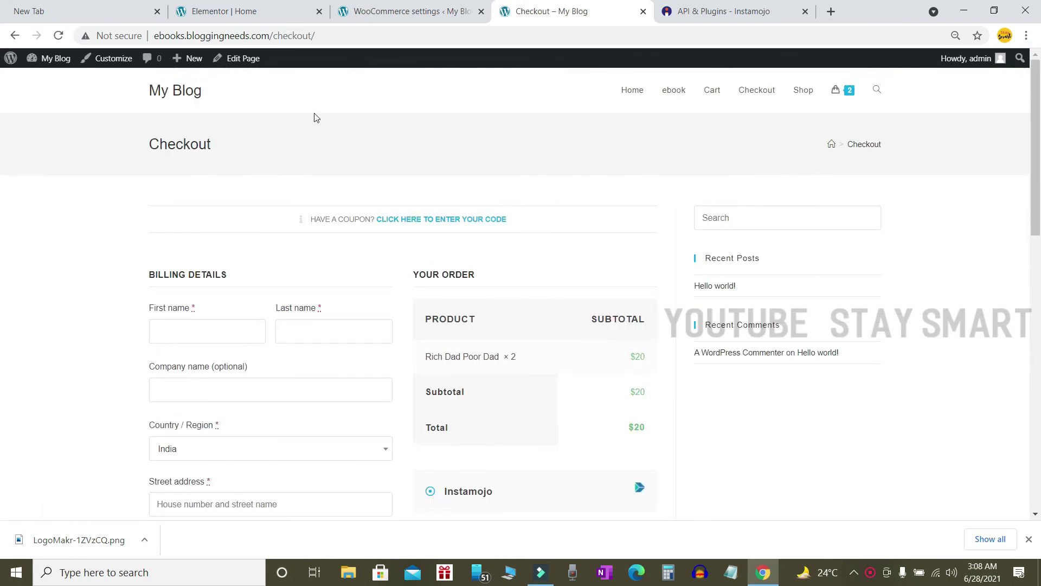
{"action": "left_click", "coordinate": [237, 60]}
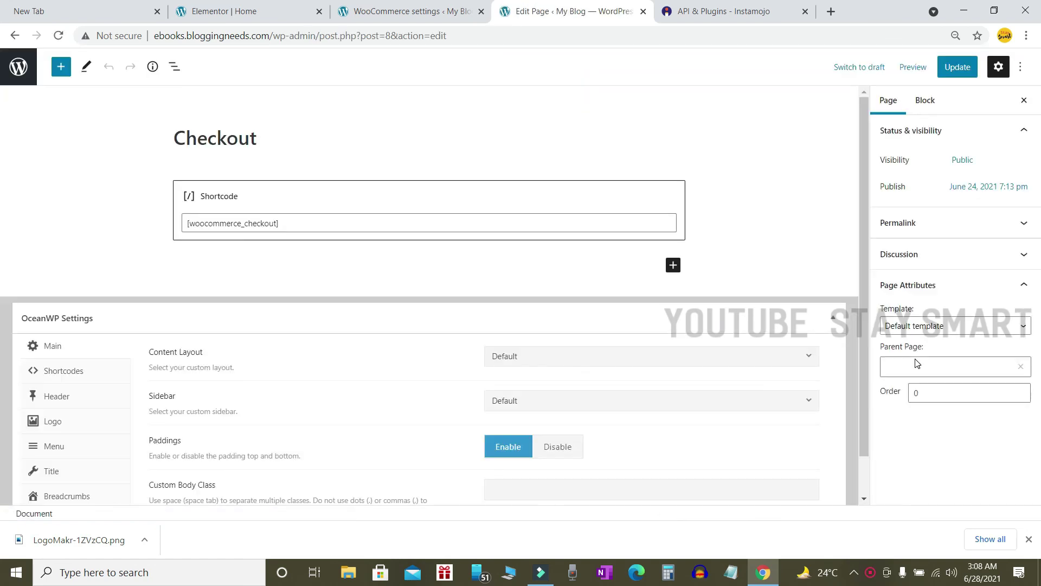
{"action": "left_click", "coordinate": [955, 386]}
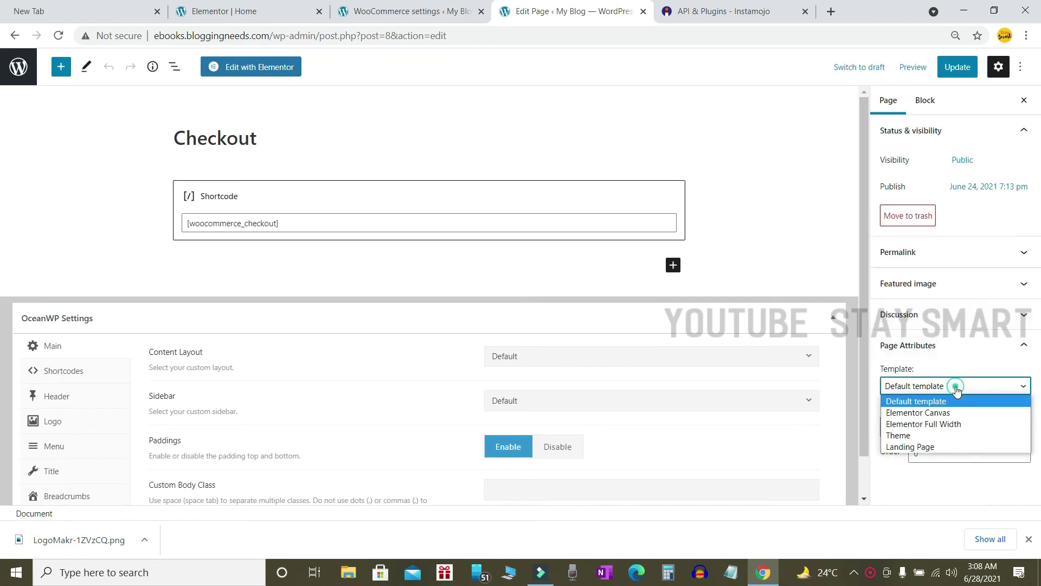
{"action": "left_click", "coordinate": [950, 425]}
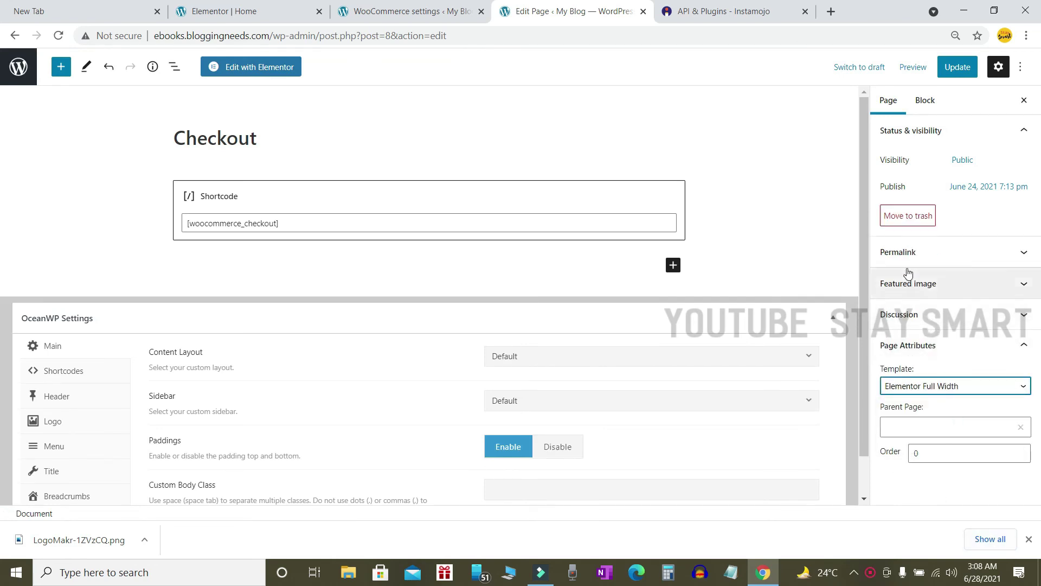
{"action": "left_click", "coordinate": [955, 67]}
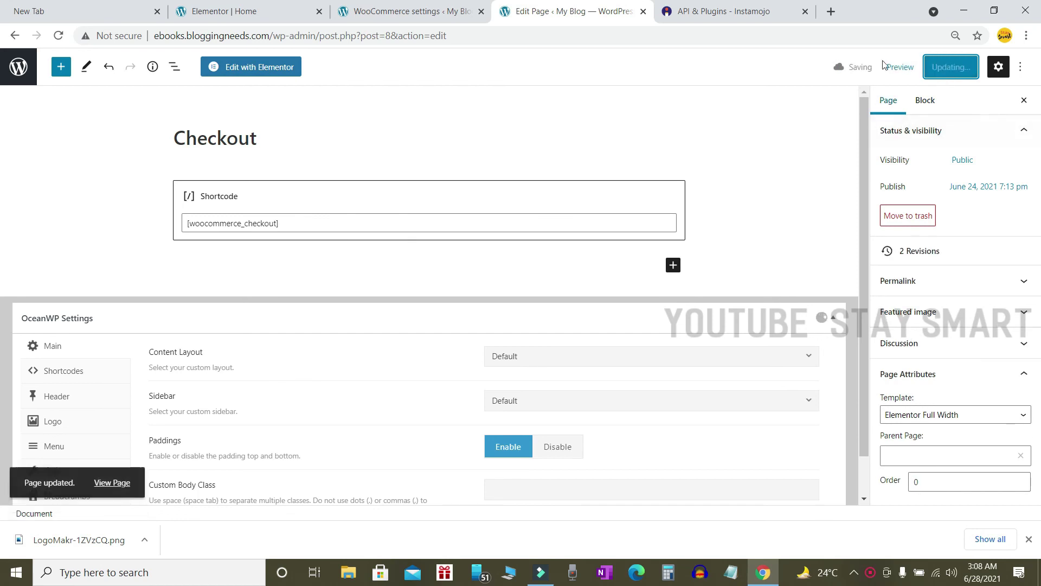
View the updated Checkout page on the live site and check its layout from the header down
{"action": "left_click", "coordinate": [110, 481]}
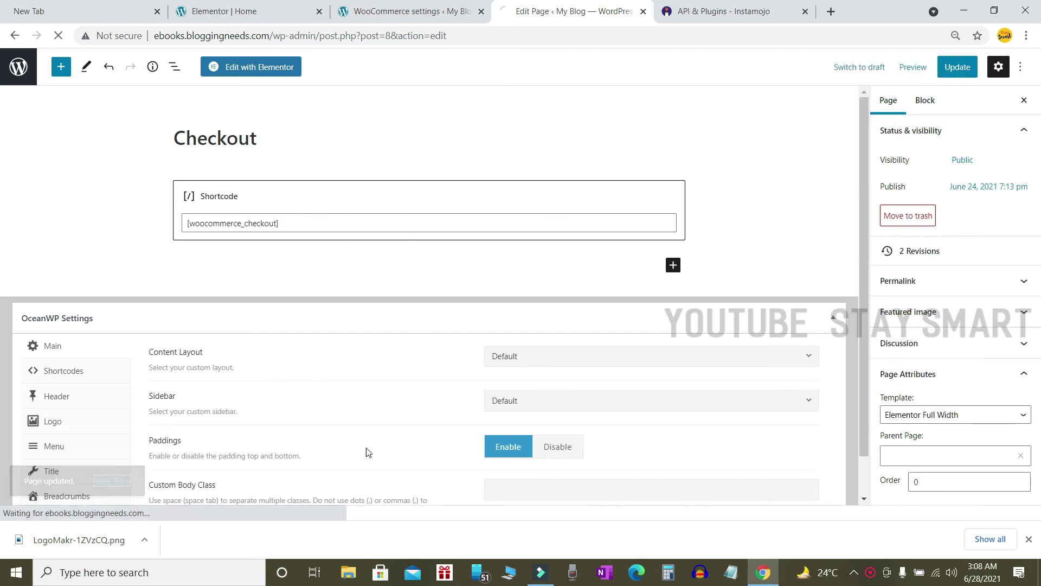
{"action": "scroll", "coordinate": [561, 261], "scroll_direction": "down", "scroll_amount": 8}
{"action": "scroll", "coordinate": [579, 283], "scroll_direction": "up", "scroll_amount": 6}
{"action": "scroll", "coordinate": [495, 274], "scroll_direction": "down", "scroll_amount": 7}
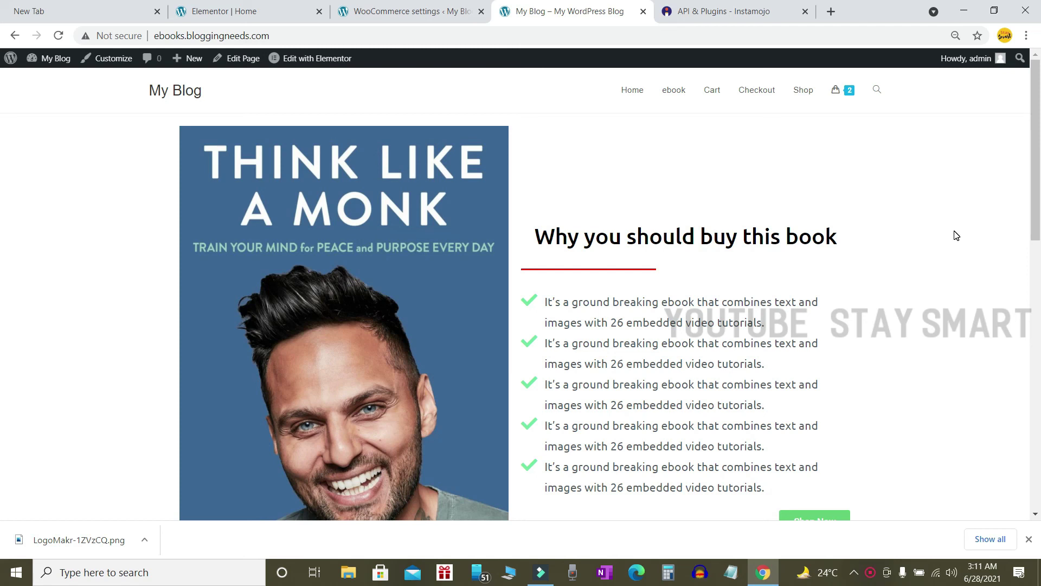
Review the live homepage, from the Think Like a Monk section with its Shop Now button to the ebook product listings
{"action": "scroll", "coordinate": [876, 263], "scroll_direction": "down", "scroll_amount": 10}
{"action": "scroll", "coordinate": [879, 263], "scroll_direction": "up", "scroll_amount": 2}
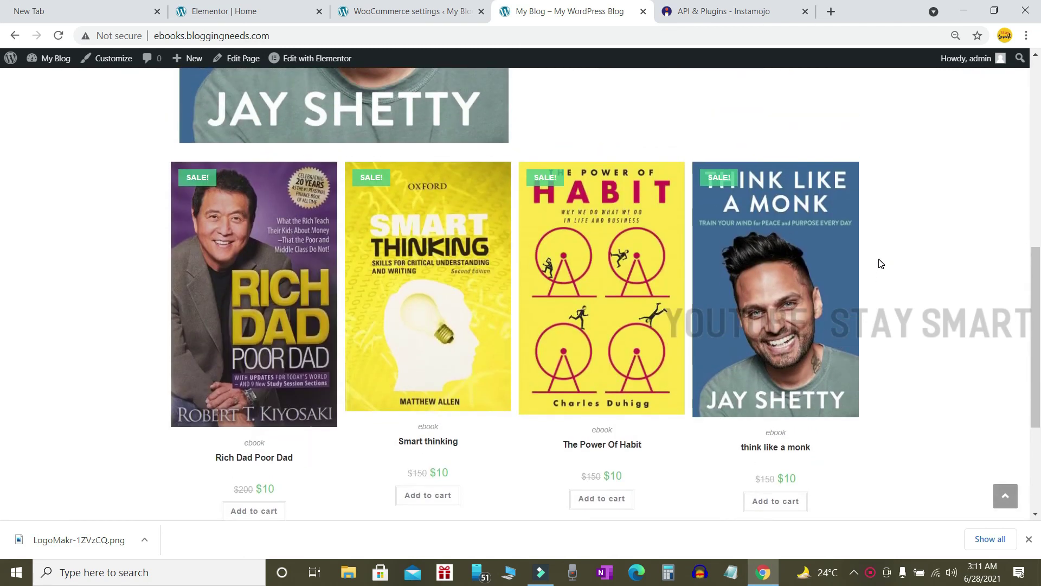
{"action": "scroll", "coordinate": [878, 266], "scroll_direction": "up", "scroll_amount": 6}
{"action": "scroll", "coordinate": [879, 268], "scroll_direction": "down", "scroll_amount": 3}
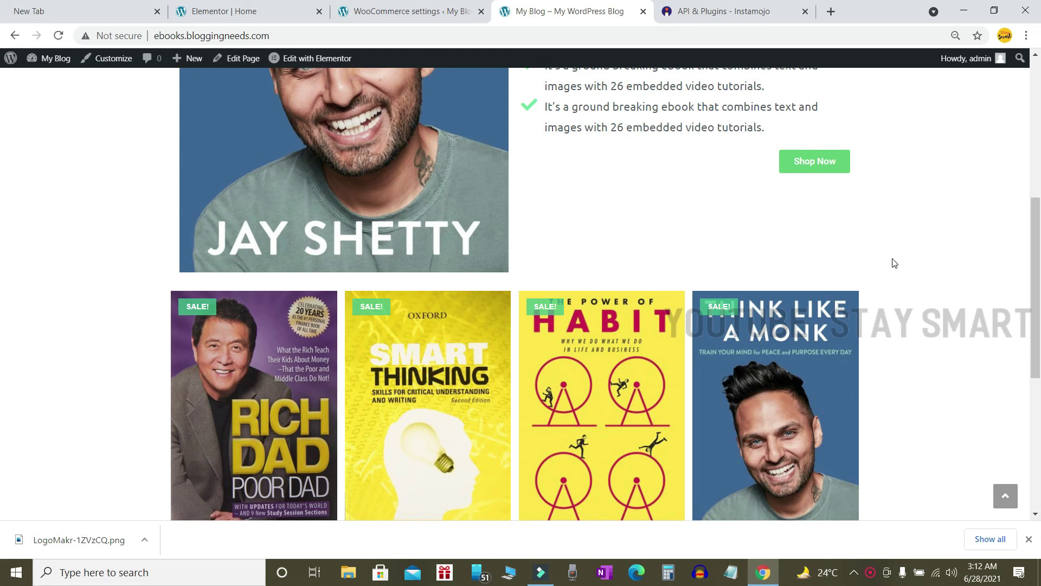
{"action": "scroll", "coordinate": [802, 262], "scroll_direction": "up", "scroll_amount": 2}
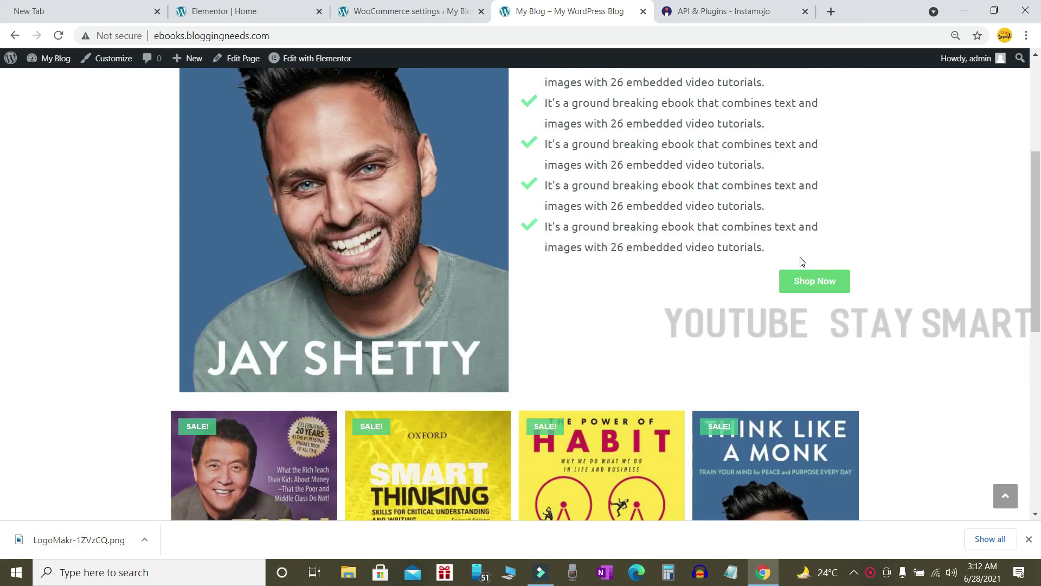